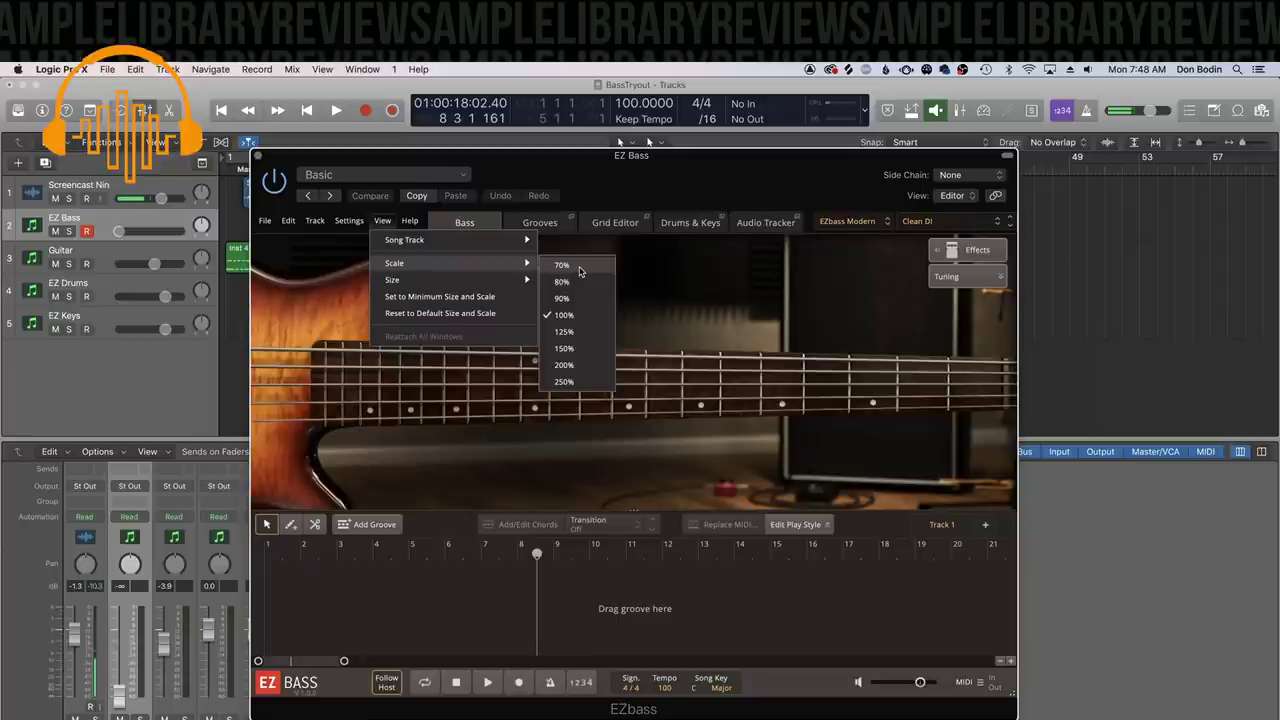
Set the EZbass interface scale to 70% and its size to the 1440p preset.
{"action": "left_click", "coordinate": [578, 266]}
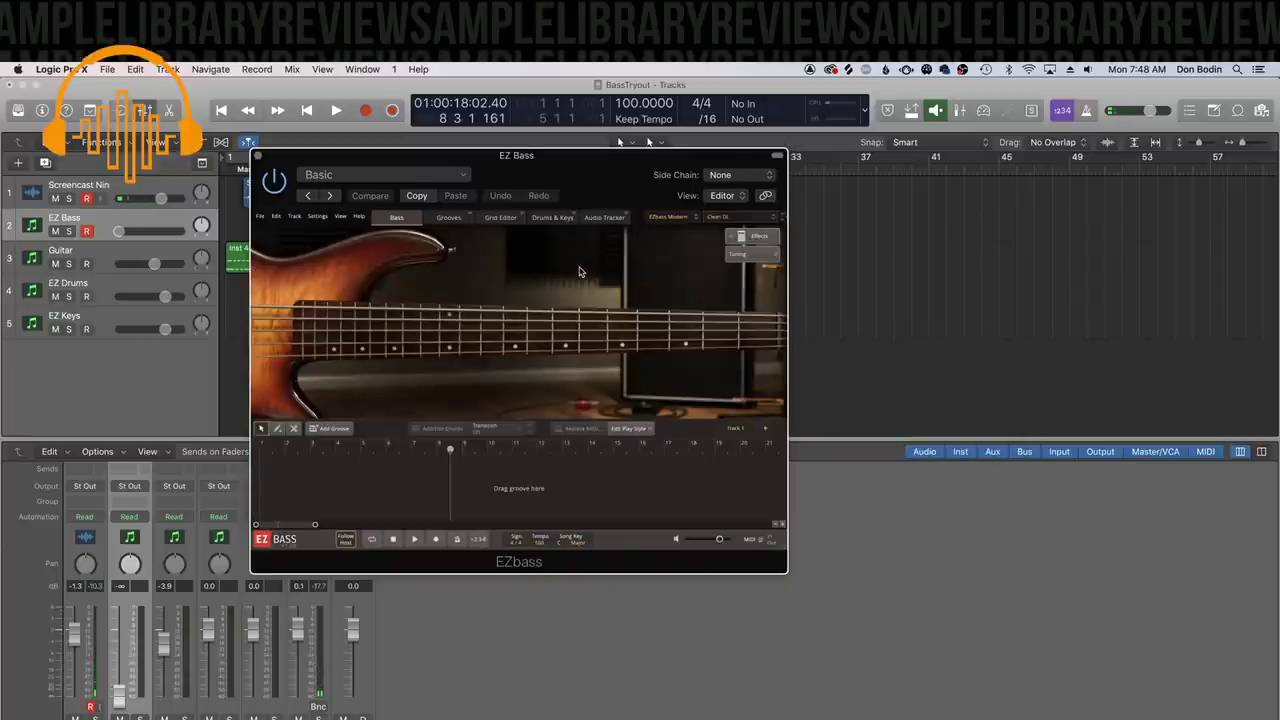
{"action": "left_click", "coordinate": [340, 216]}
{"action": "mouse_move", "coordinate": [390, 248]}
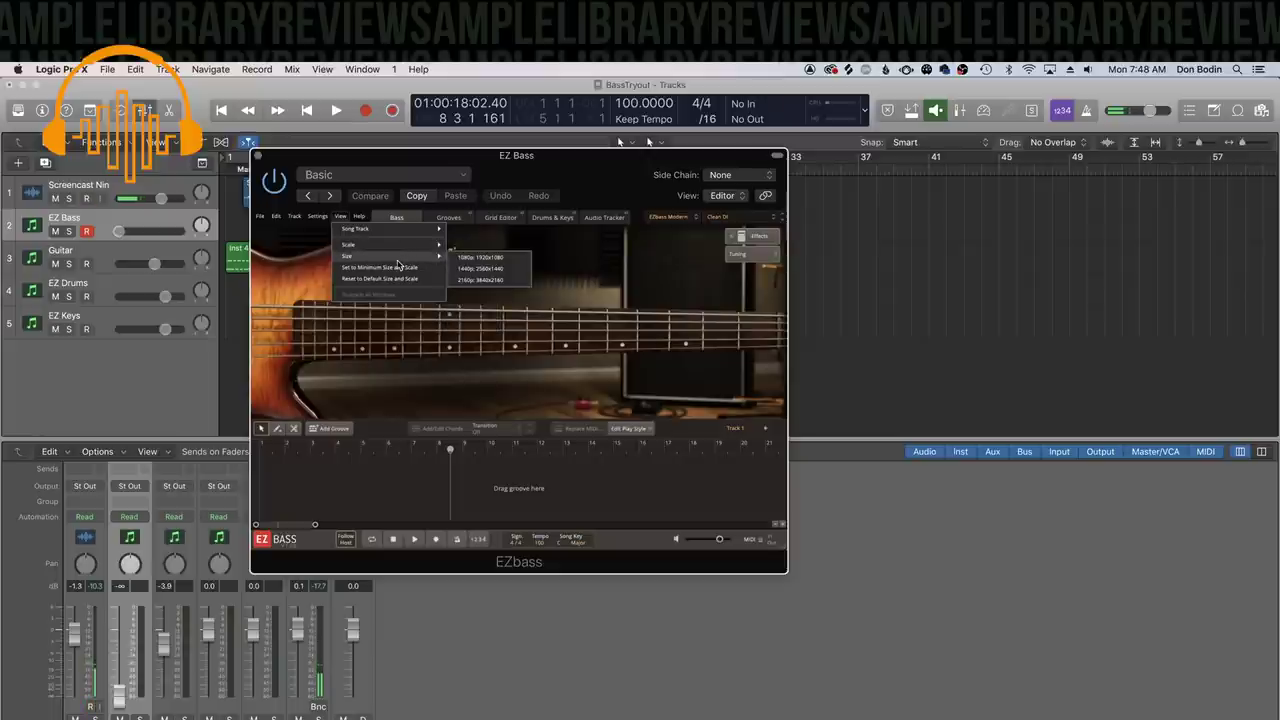
{"action": "left_click", "coordinate": [497, 268]}
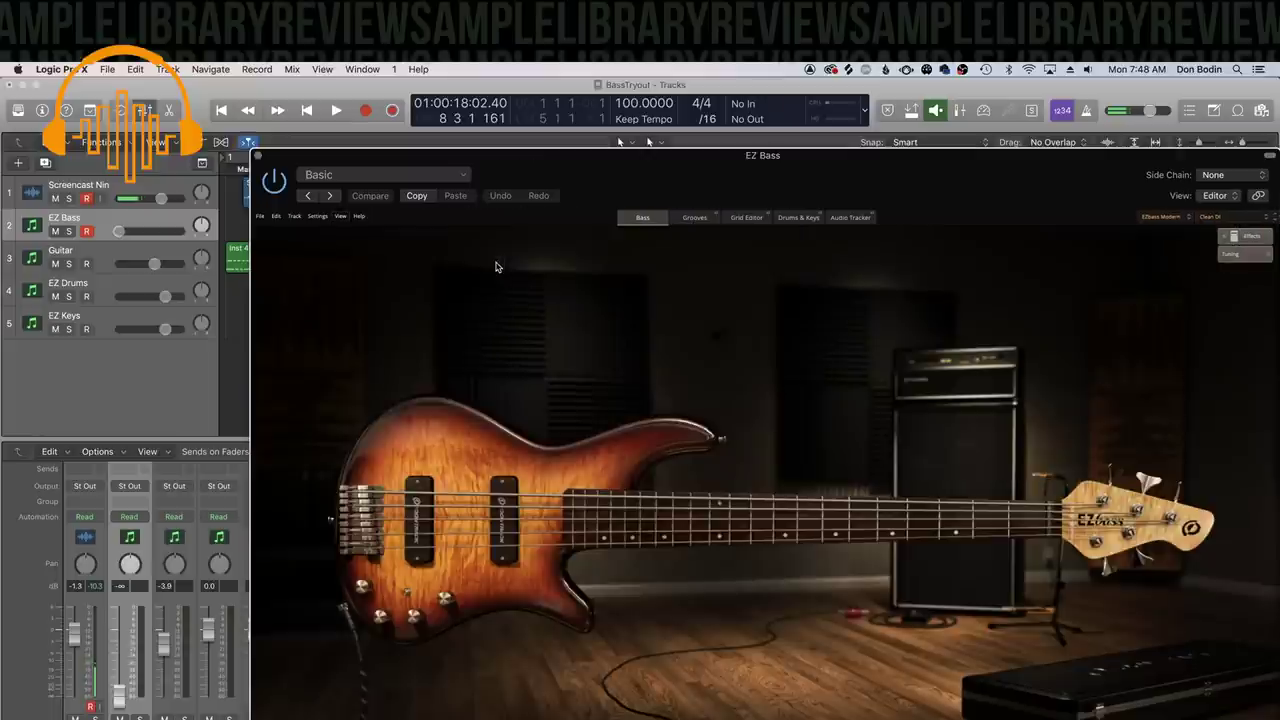
Move the enlarged plug-in window up and to the left, and reset it to its default size and scale.
{"action": "left_click_drag", "start_coordinate": [617, 155], "coordinate": [477, 85]}
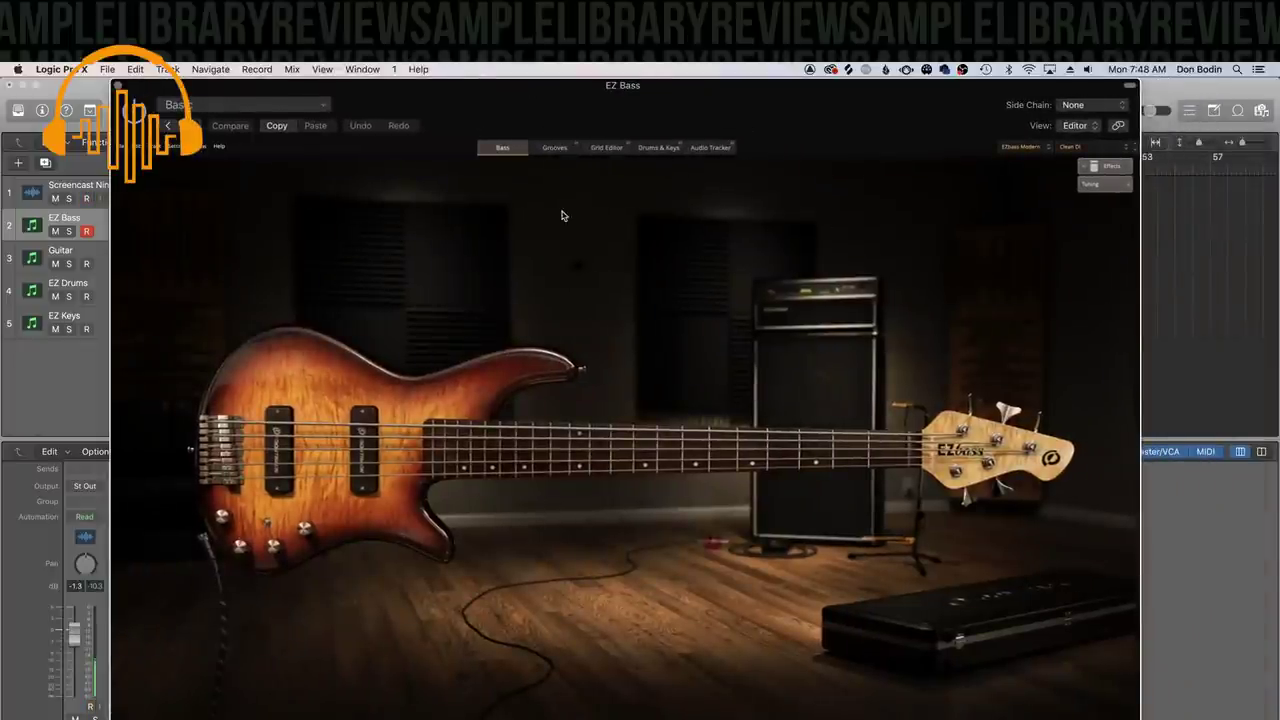
{"action": "left_click", "coordinate": [198, 146]}
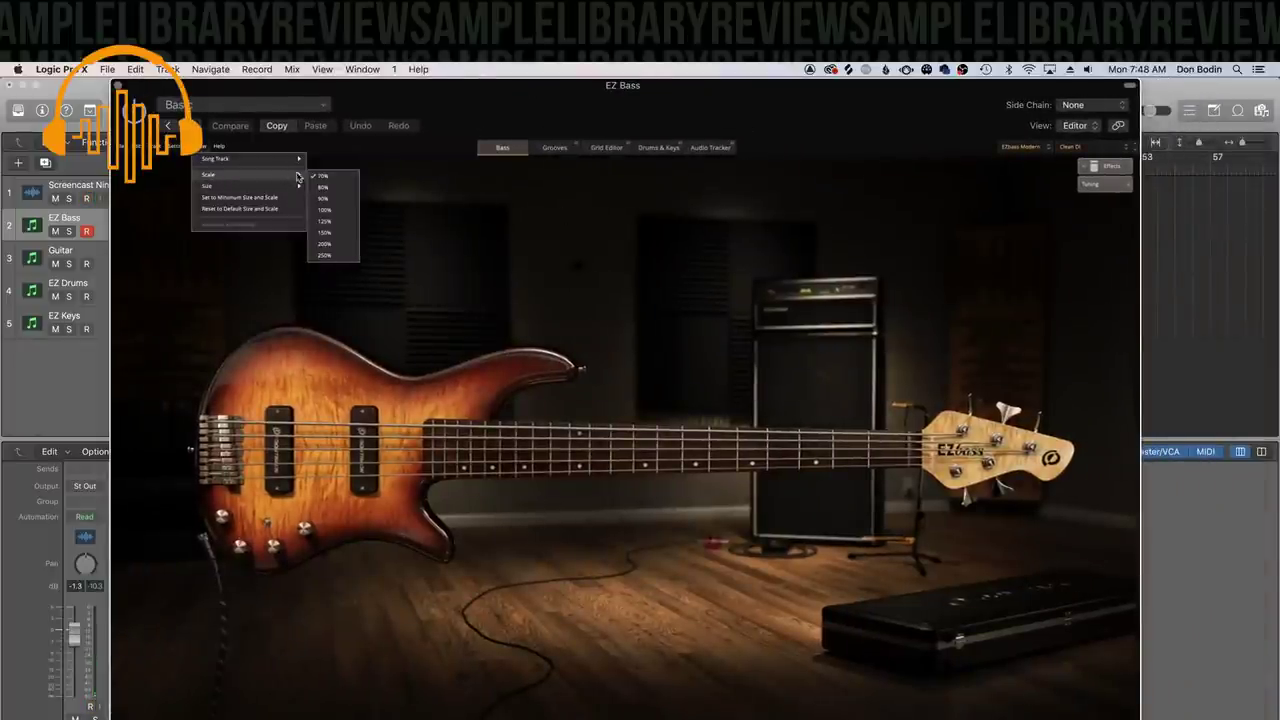
{"action": "left_click", "coordinate": [280, 203]}
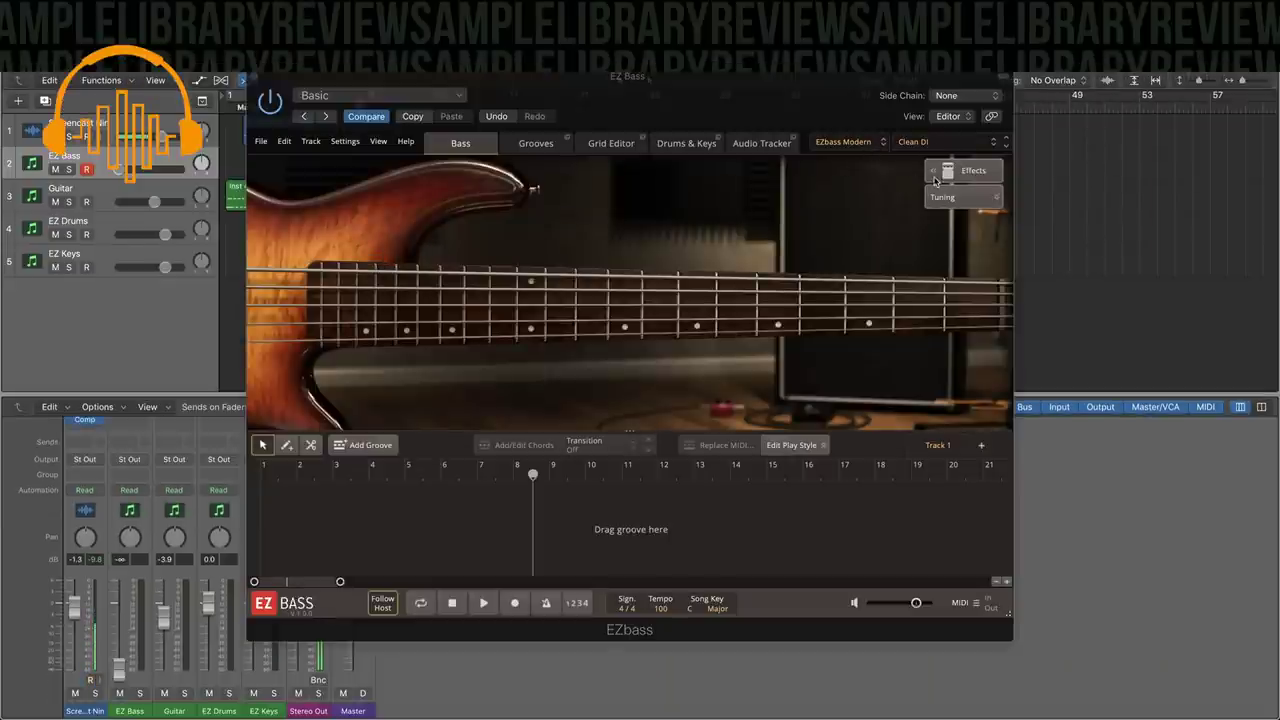
Compare the effect controls of the Clean DI preset with those of Deep and Bright, and collapse them again.
{"action": "left_click", "coordinate": [947, 172]}
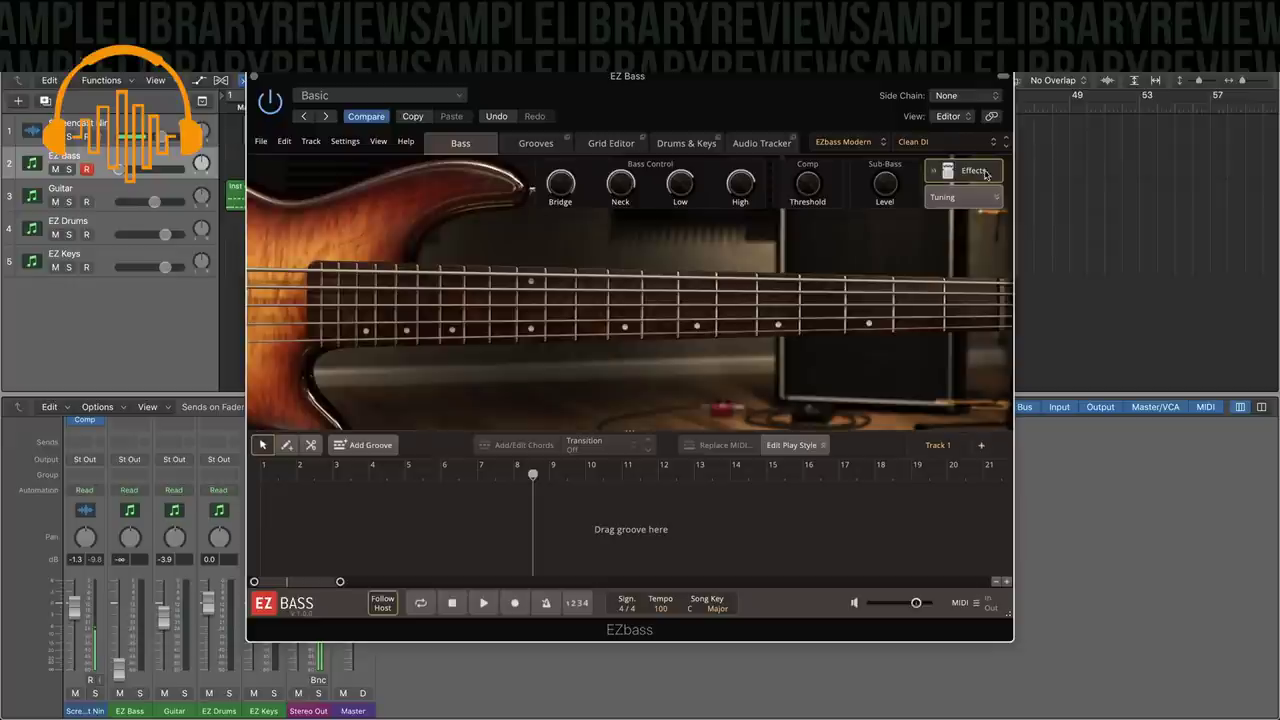
{"action": "left_click", "coordinate": [938, 174]}
{"action": "left_click", "coordinate": [940, 142]}
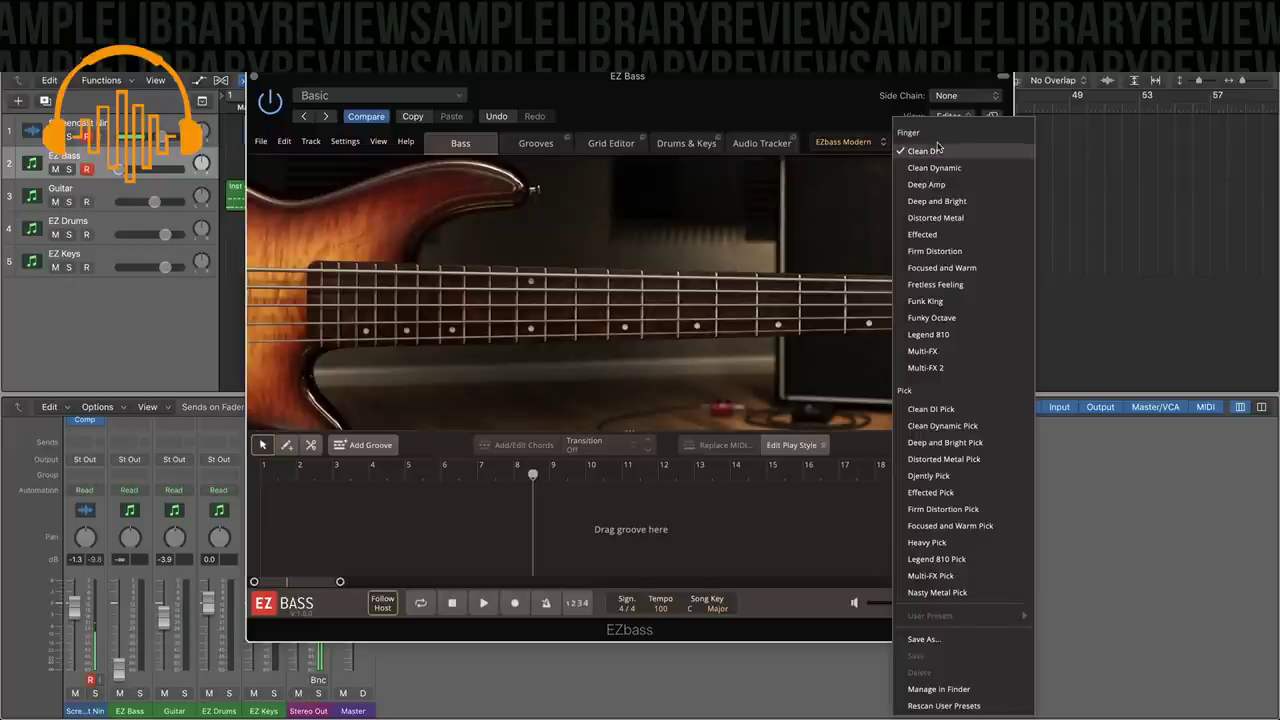
{"action": "left_click", "coordinate": [942, 208]}
{"action": "left_click", "coordinate": [934, 171]}
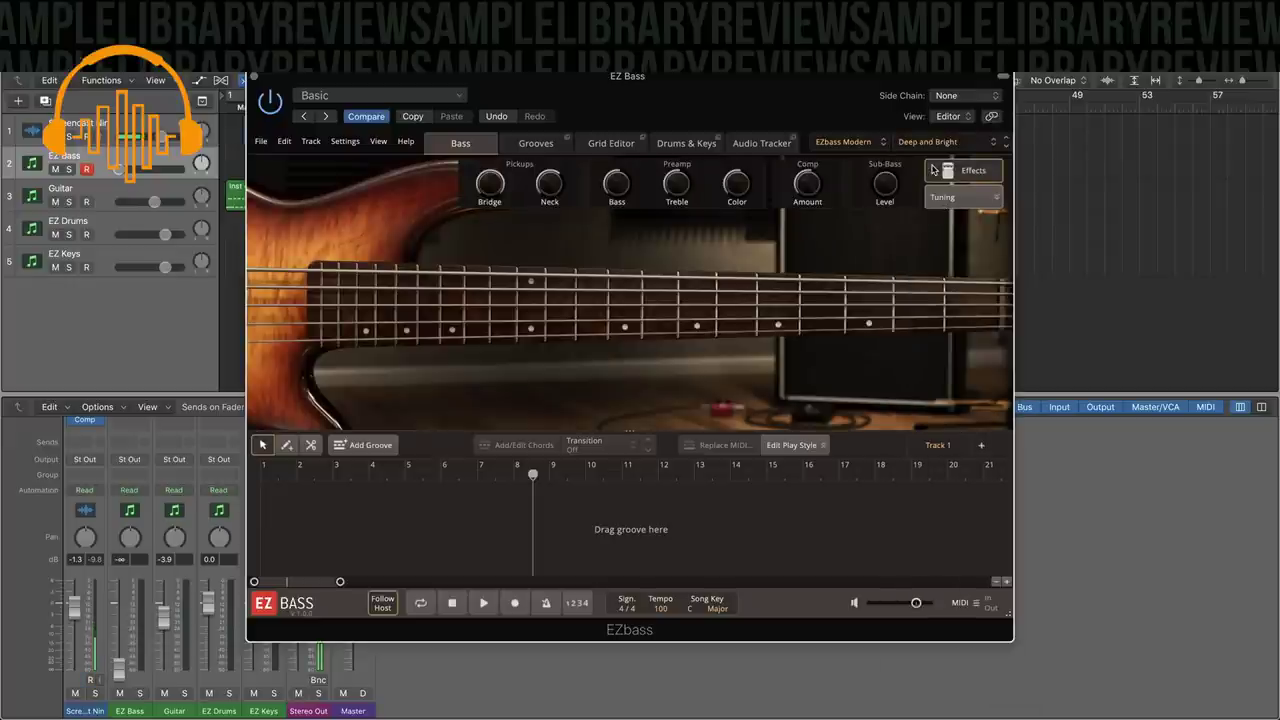
{"action": "left_click", "coordinate": [934, 170]}
Load the Firm Distortion finger preset, show its effect controls, and switch to Distorted Metal.
{"action": "left_click", "coordinate": [934, 142]}
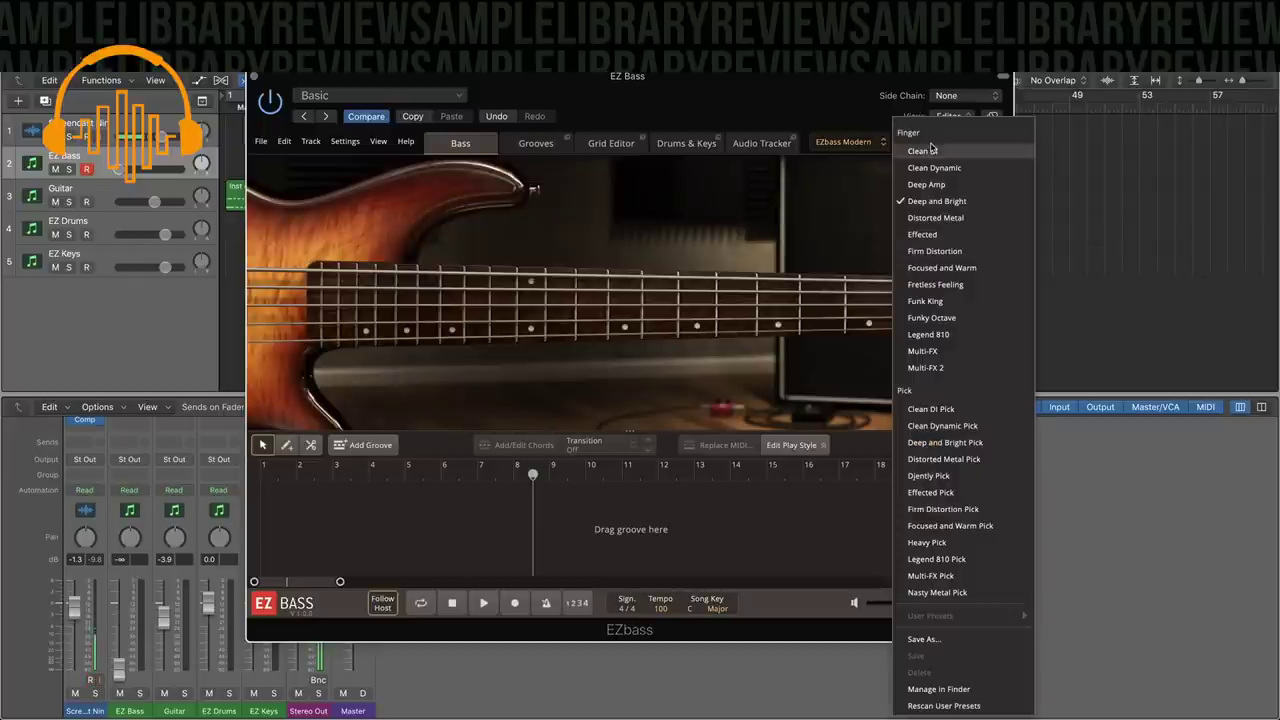
{"action": "left_click", "coordinate": [934, 251]}
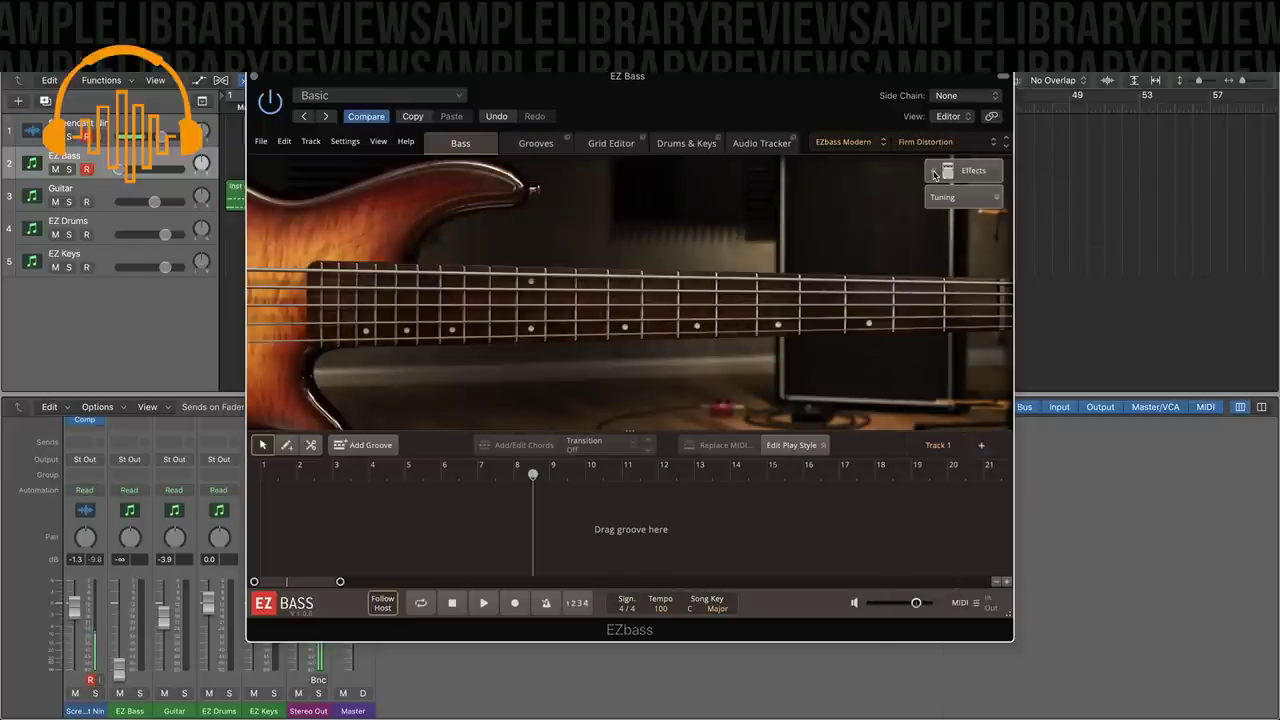
{"action": "left_click", "coordinate": [933, 172]}
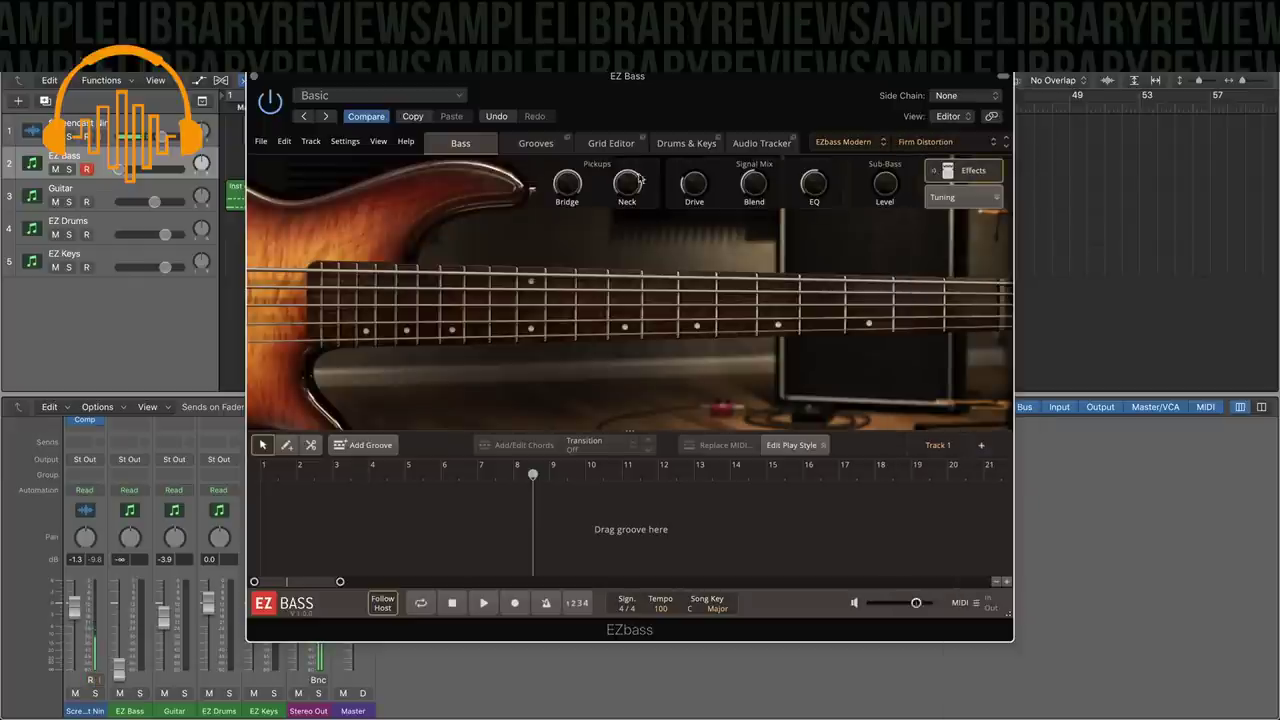
{"action": "left_click", "coordinate": [930, 142]}
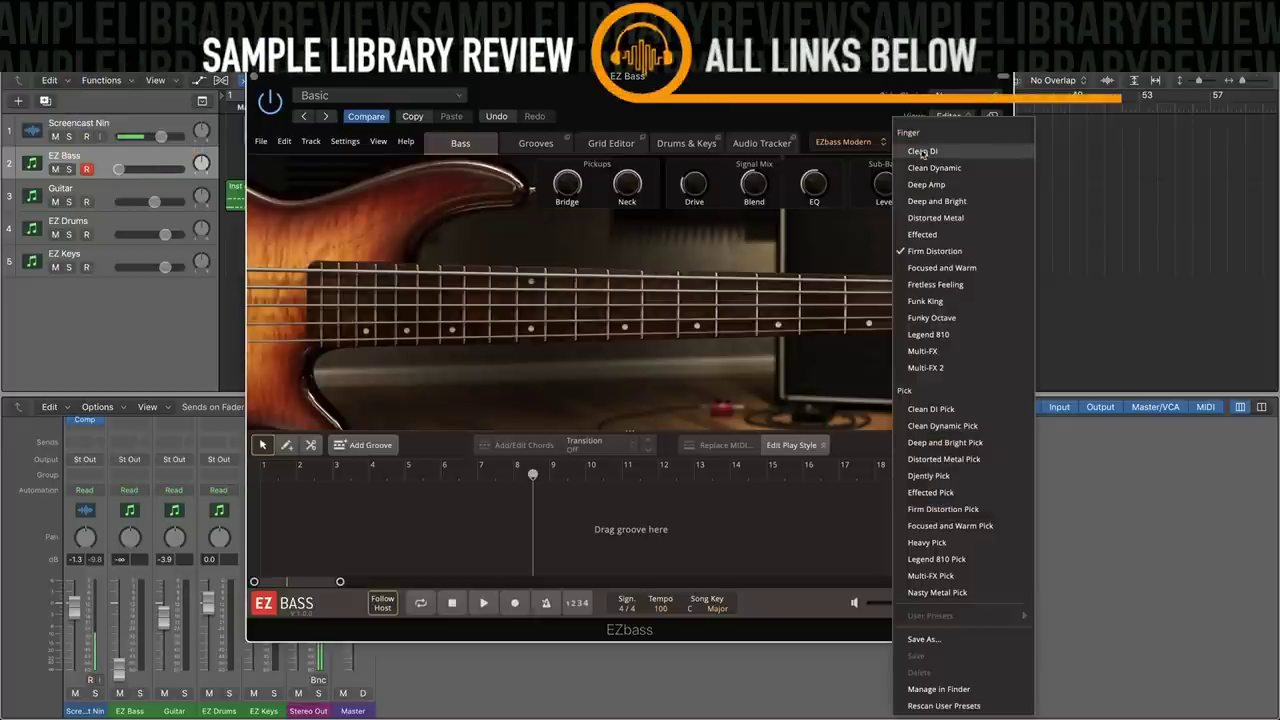
{"action": "left_click", "coordinate": [935, 217]}
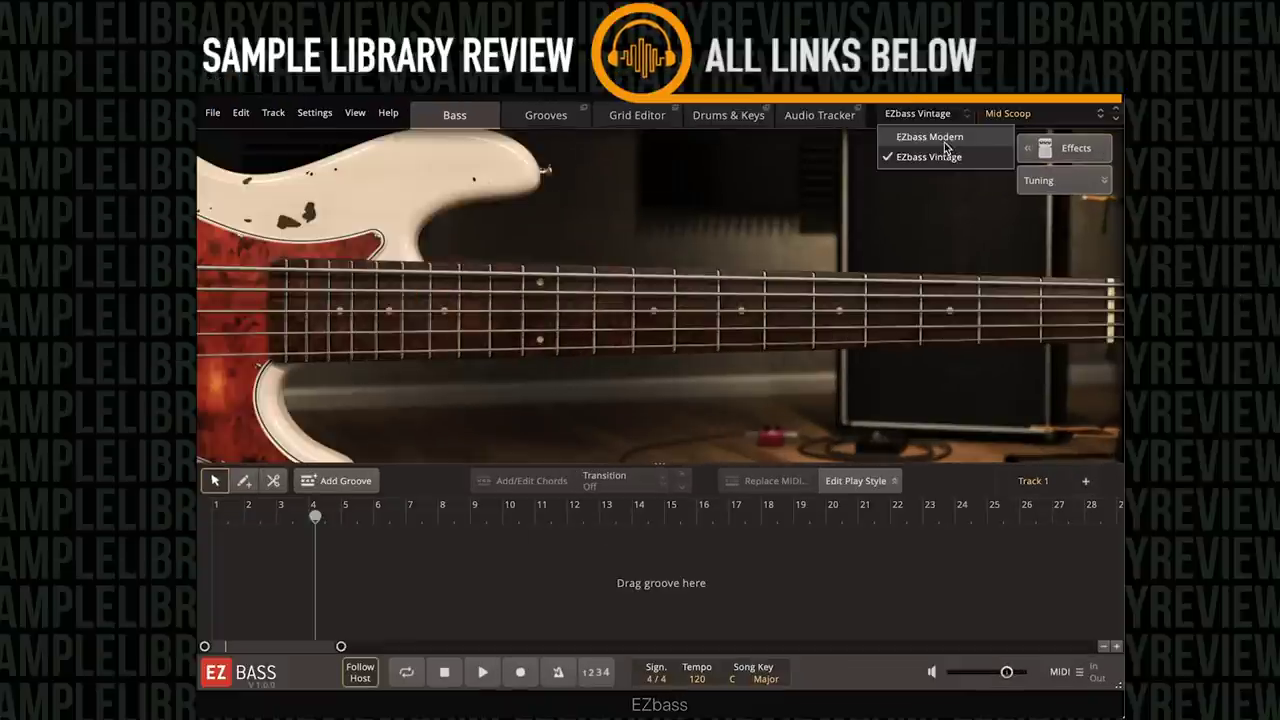
Switch the instrument from EZbass Vintage to EZbass Modern and load the Clean Dynamic finger preset.
{"action": "left_click", "coordinate": [944, 140]}
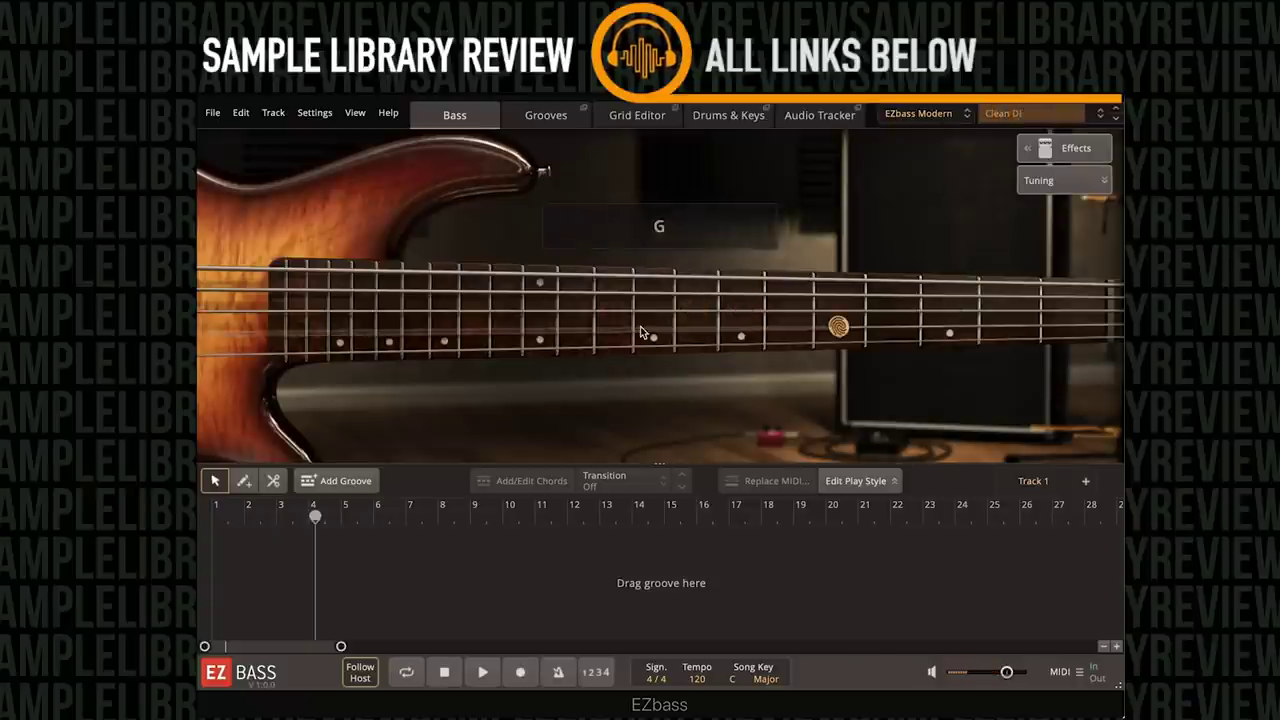
{"action": "left_click", "coordinate": [1032, 112]}
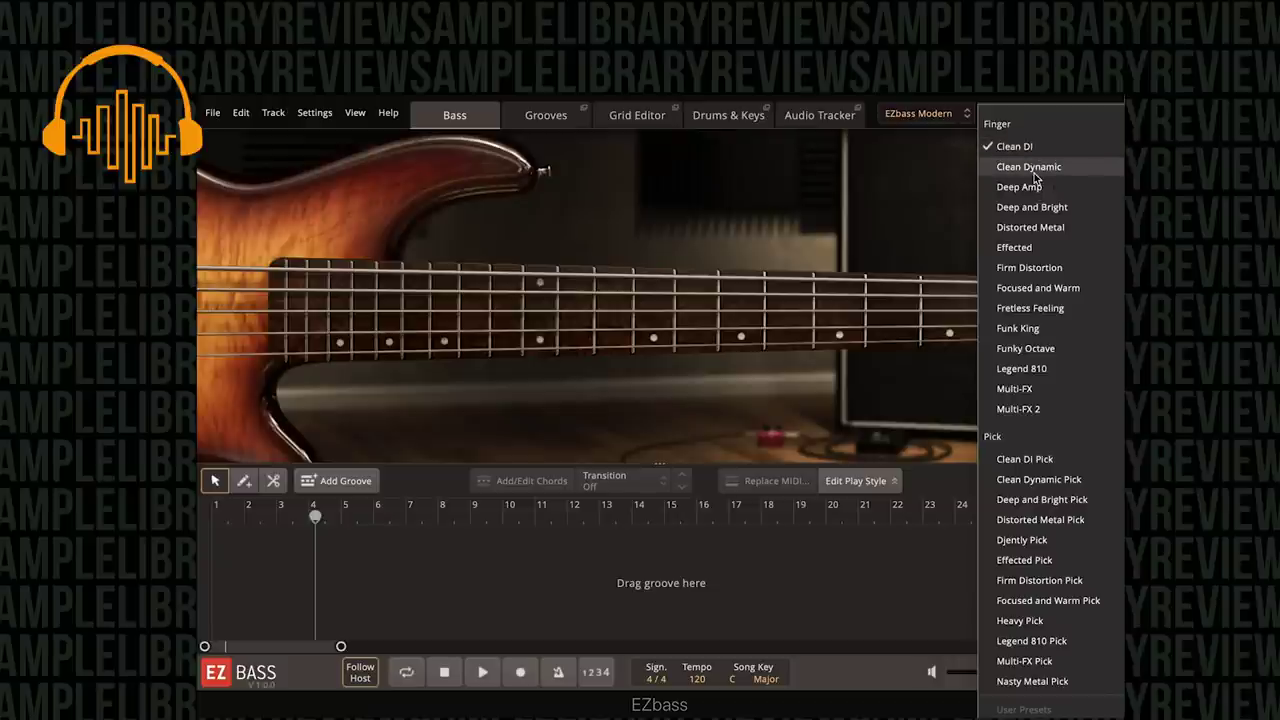
{"action": "left_click", "coordinate": [1030, 167]}
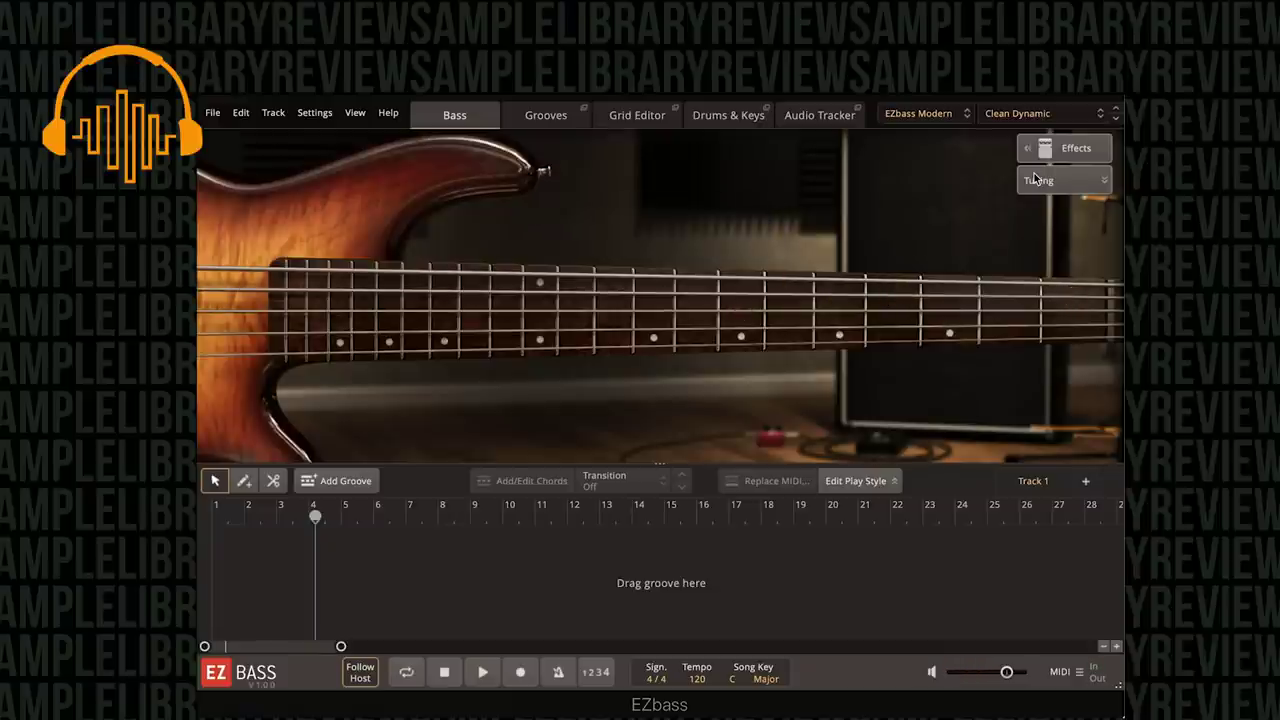
Load the Deep Amp finger preset, followed by Deep and Bright, to audition both sounds.
{"action": "left_click", "coordinate": [1038, 113]}
{"action": "key", "text": "Escape"}
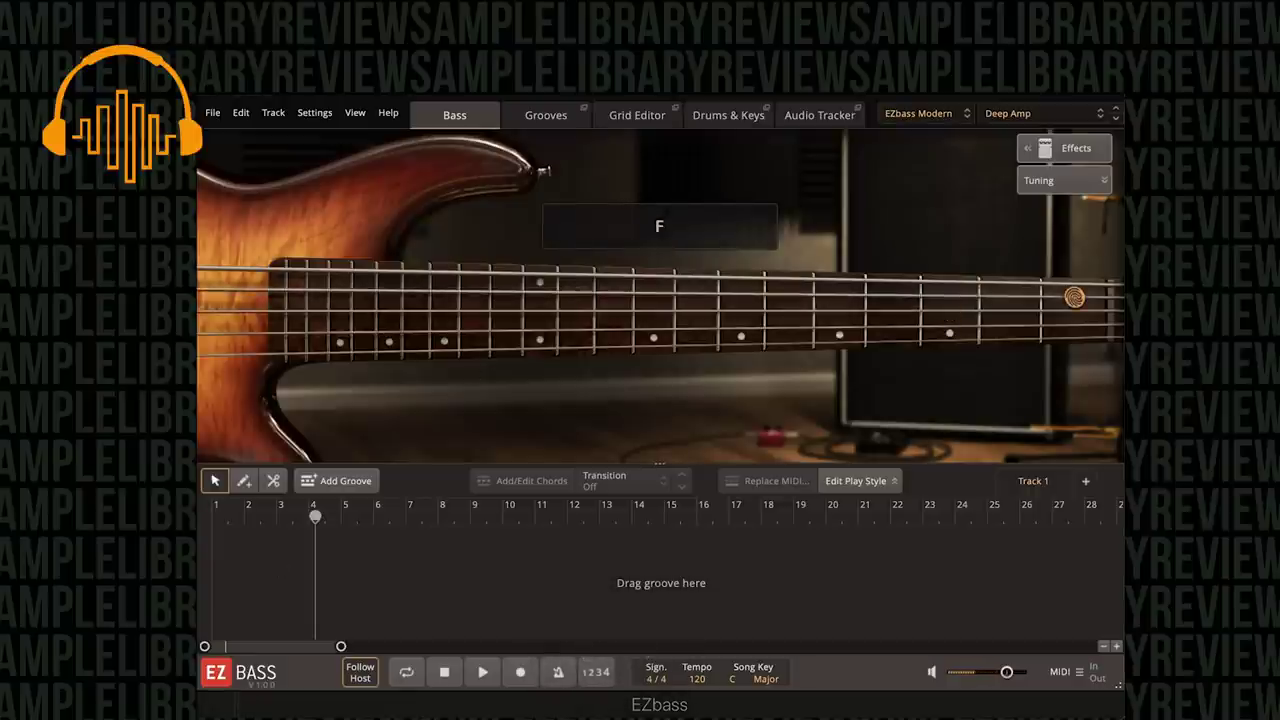
{"action": "left_click", "coordinate": [1021, 120]}
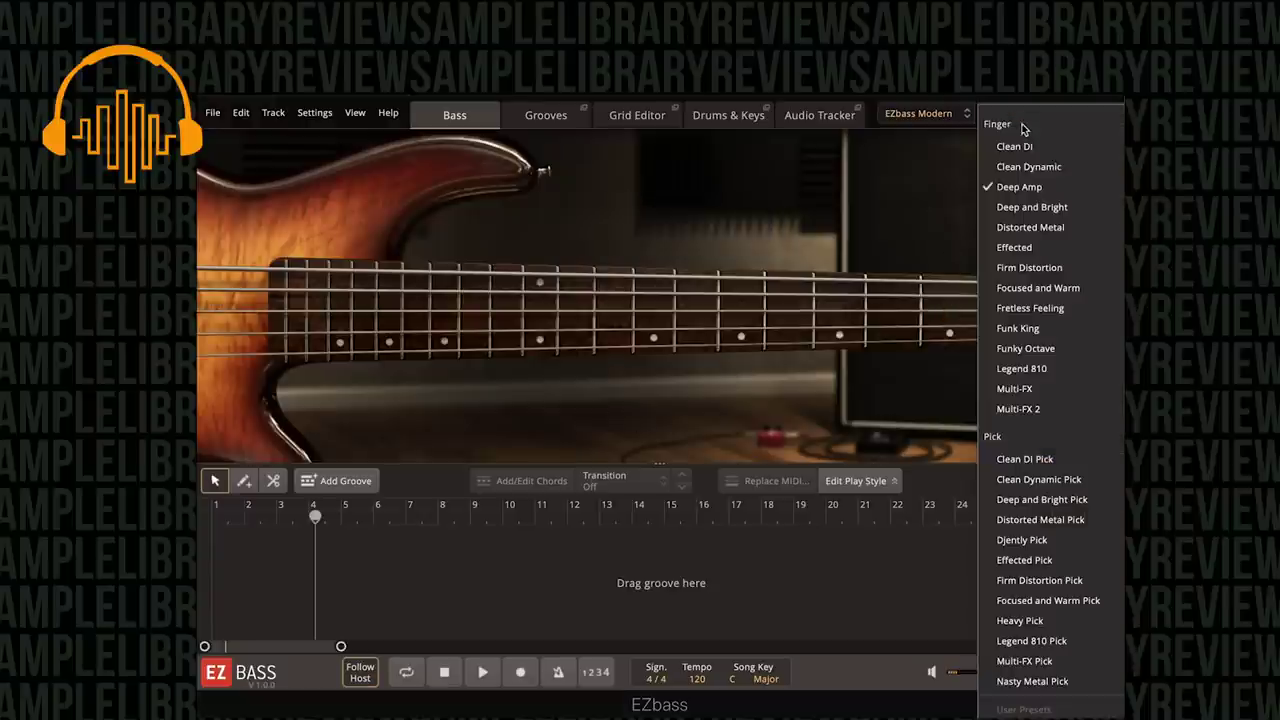
{"action": "left_click", "coordinate": [1064, 203]}
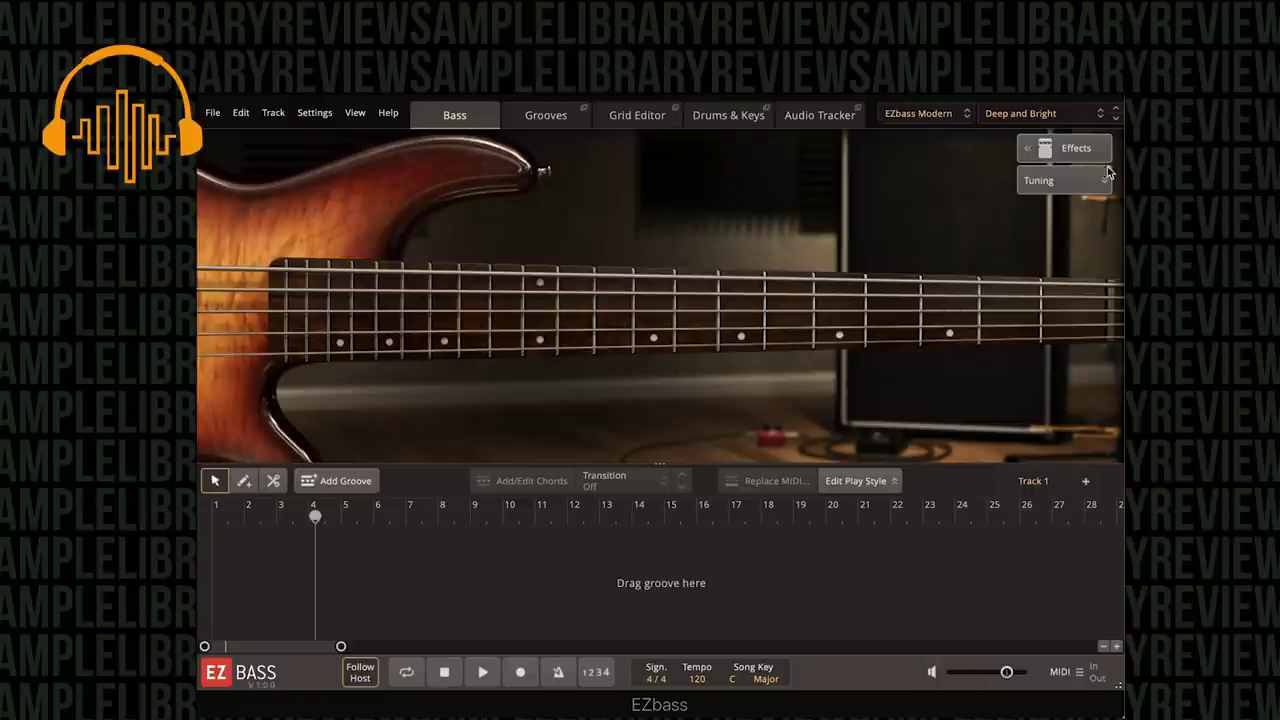
Load the Distorted Metal finger preset, followed by Effected, to audition both sounds.
{"action": "left_click", "coordinate": [1044, 116]}
{"action": "left_click", "coordinate": [1045, 221]}
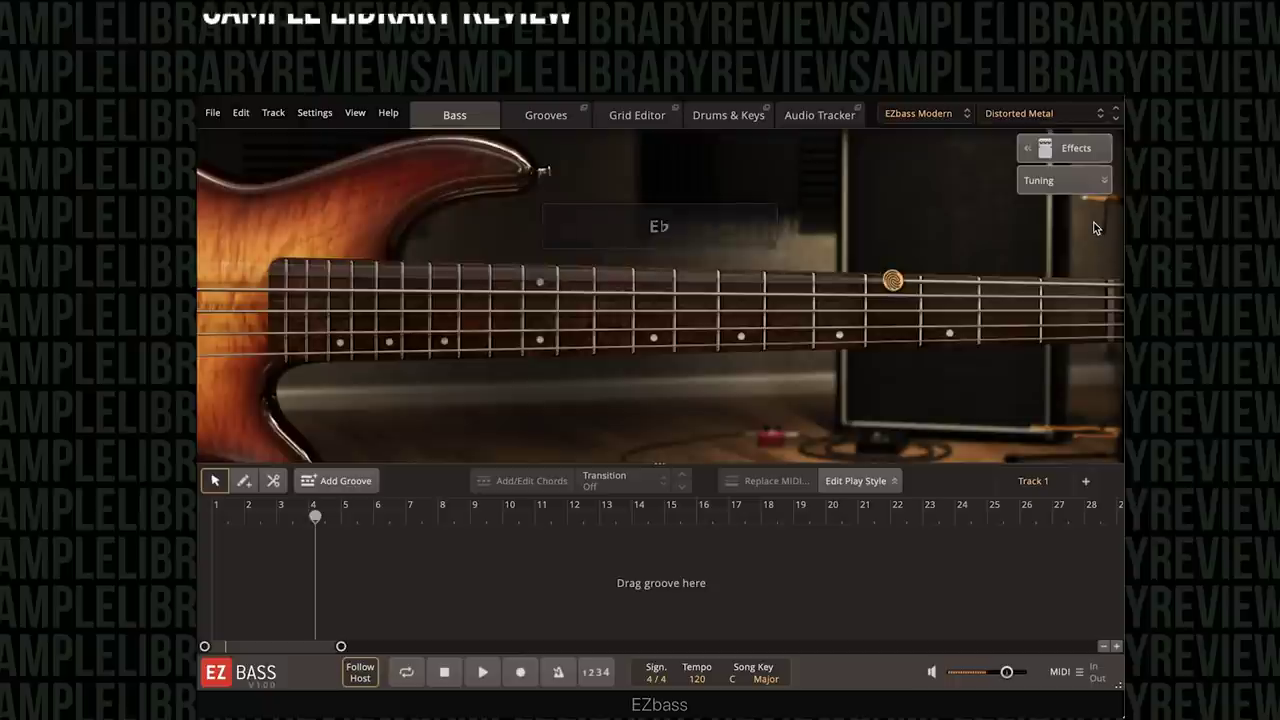
{"action": "left_click", "coordinate": [1045, 117]}
{"action": "left_click", "coordinate": [1029, 248]}
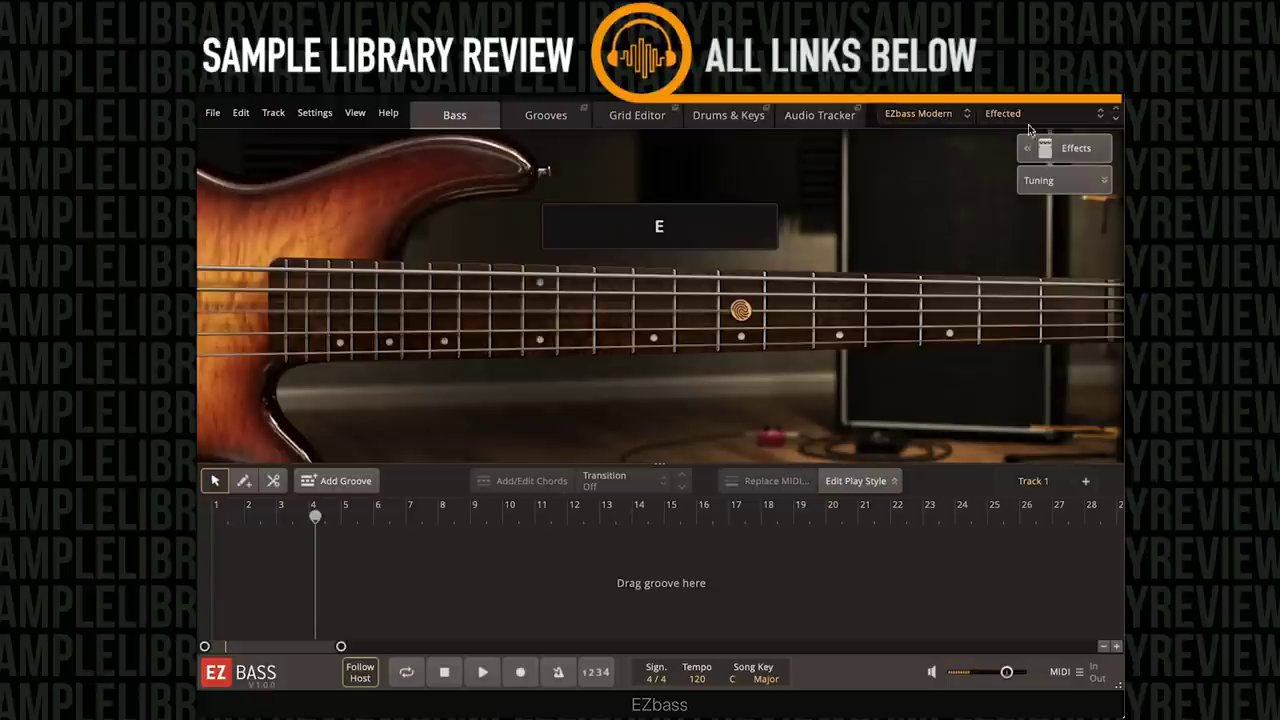
Load the Firm Distortion finger preset, followed by Focused and Warm, to audition both sounds.
{"action": "left_click", "coordinate": [1049, 110]}
{"action": "left_click", "coordinate": [1058, 268]}
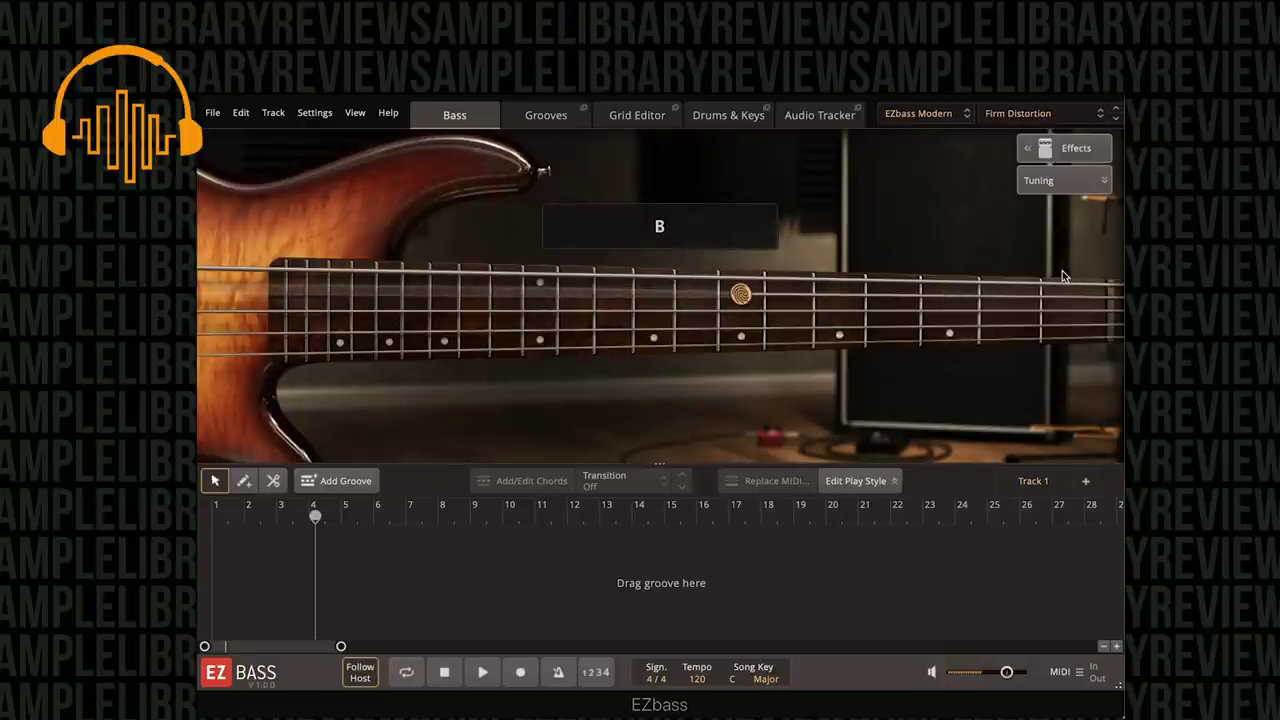
{"action": "left_click", "coordinate": [1030, 113]}
{"action": "left_click", "coordinate": [1036, 290]}
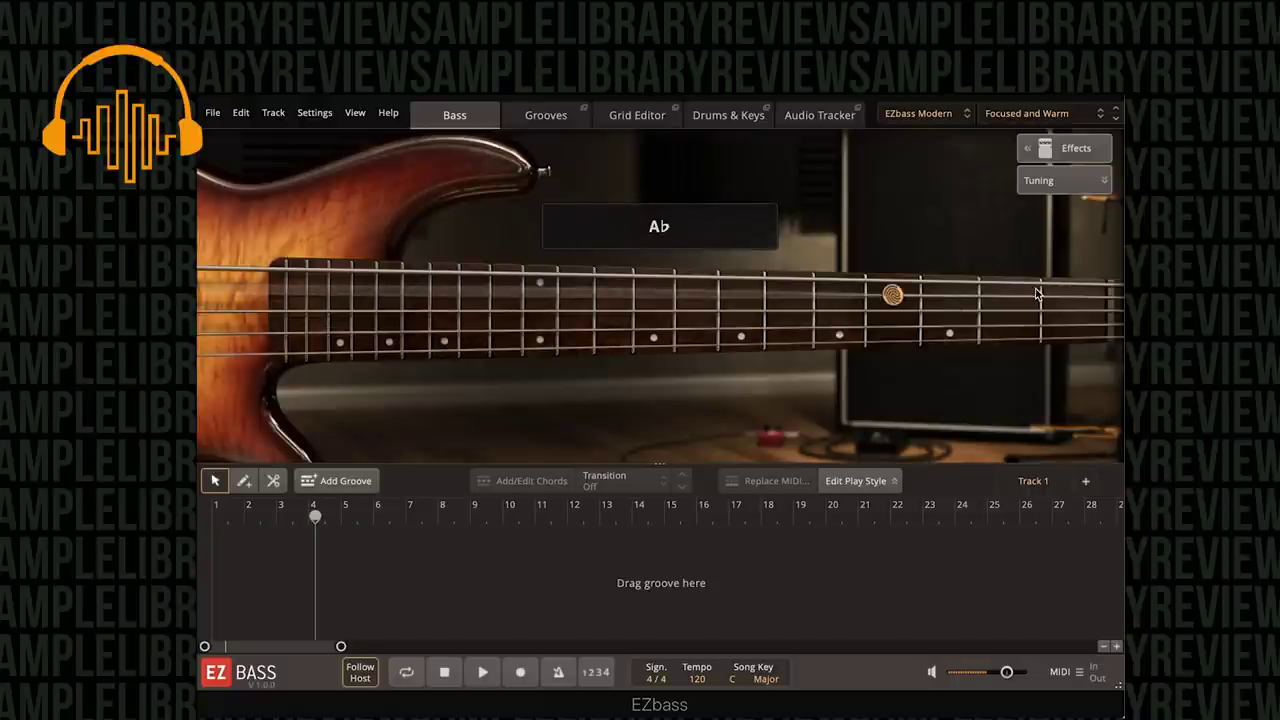
Load the Funk King finger preset, followed by Funky Octave, to audition both sounds.
{"action": "left_click", "coordinate": [1024, 113]}
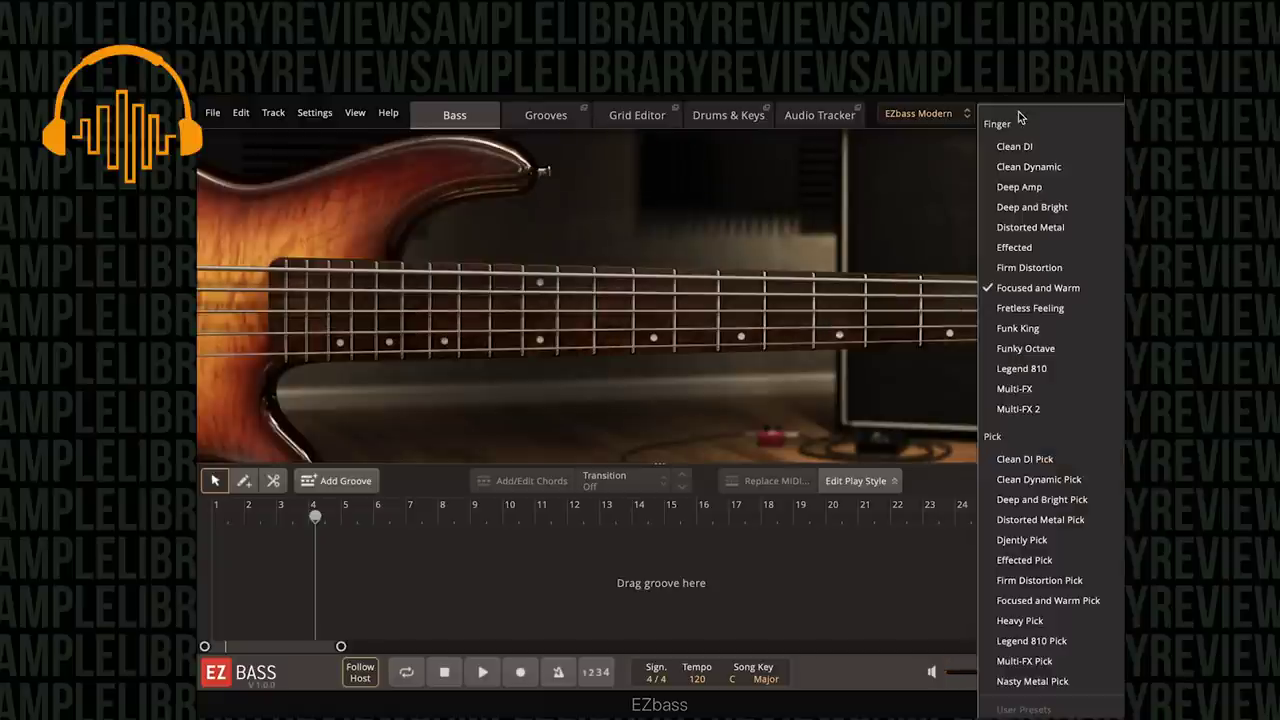
{"action": "left_click", "coordinate": [1063, 327]}
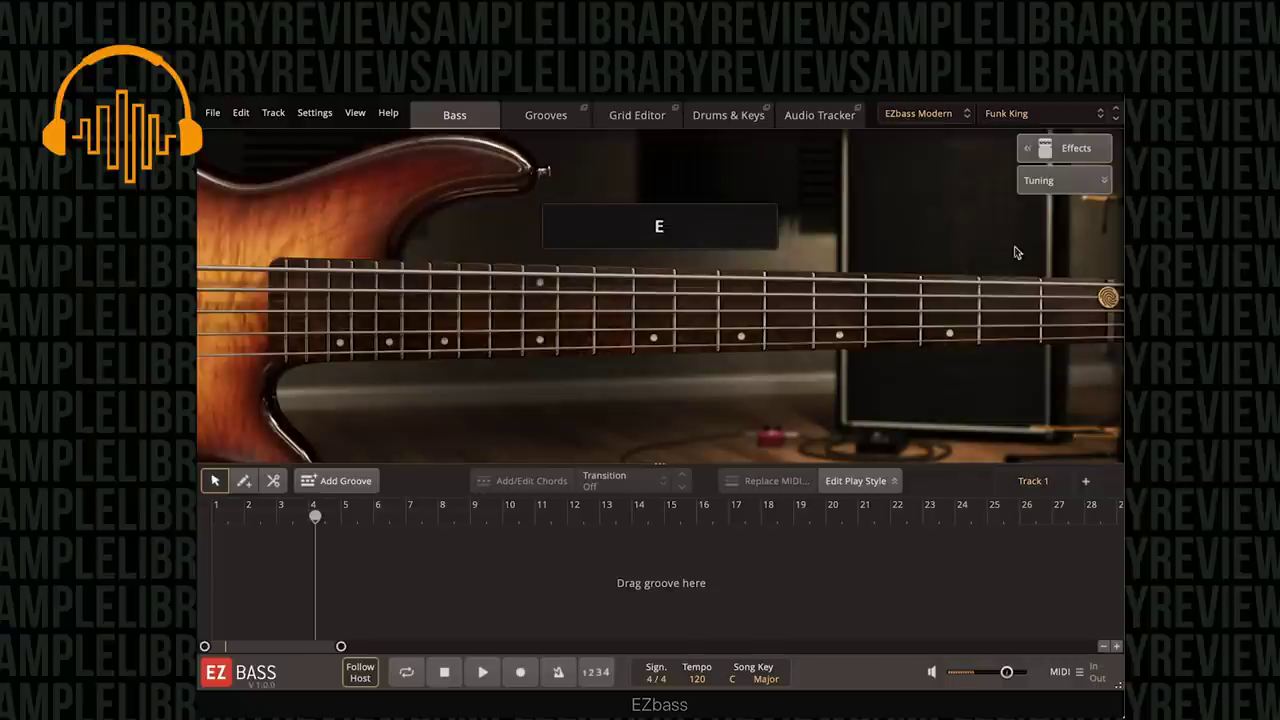
{"action": "left_click", "coordinate": [1028, 114]}
{"action": "left_click", "coordinate": [1045, 328]}
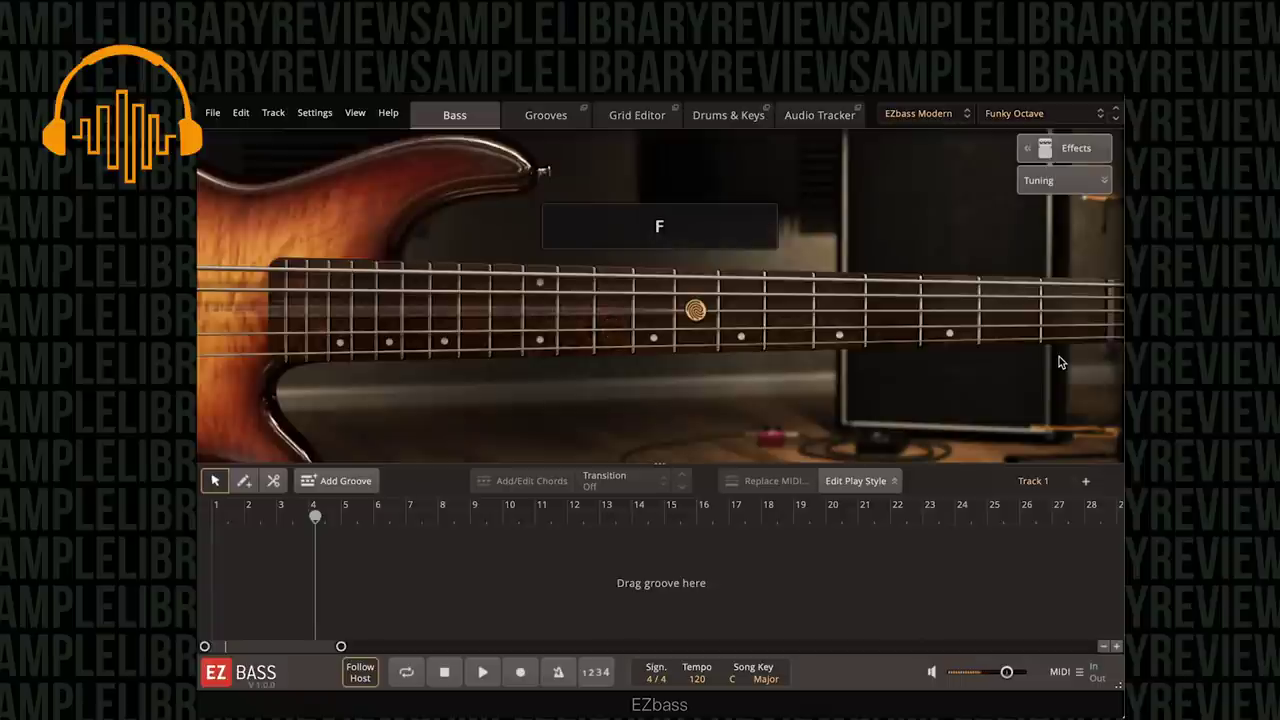
Load the Legend 810 finger preset, followed by Multi-FX, to audition both sounds.
{"action": "left_click", "coordinate": [1003, 116]}
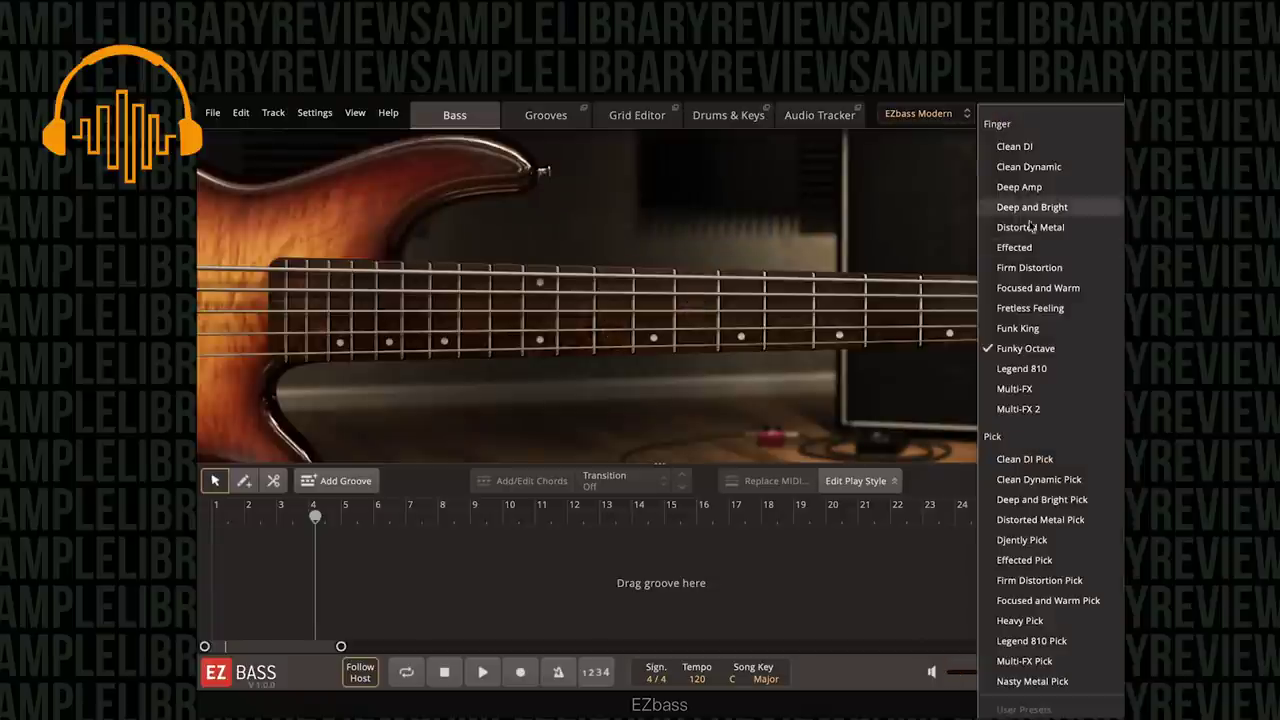
{"action": "left_click", "coordinate": [1053, 369]}
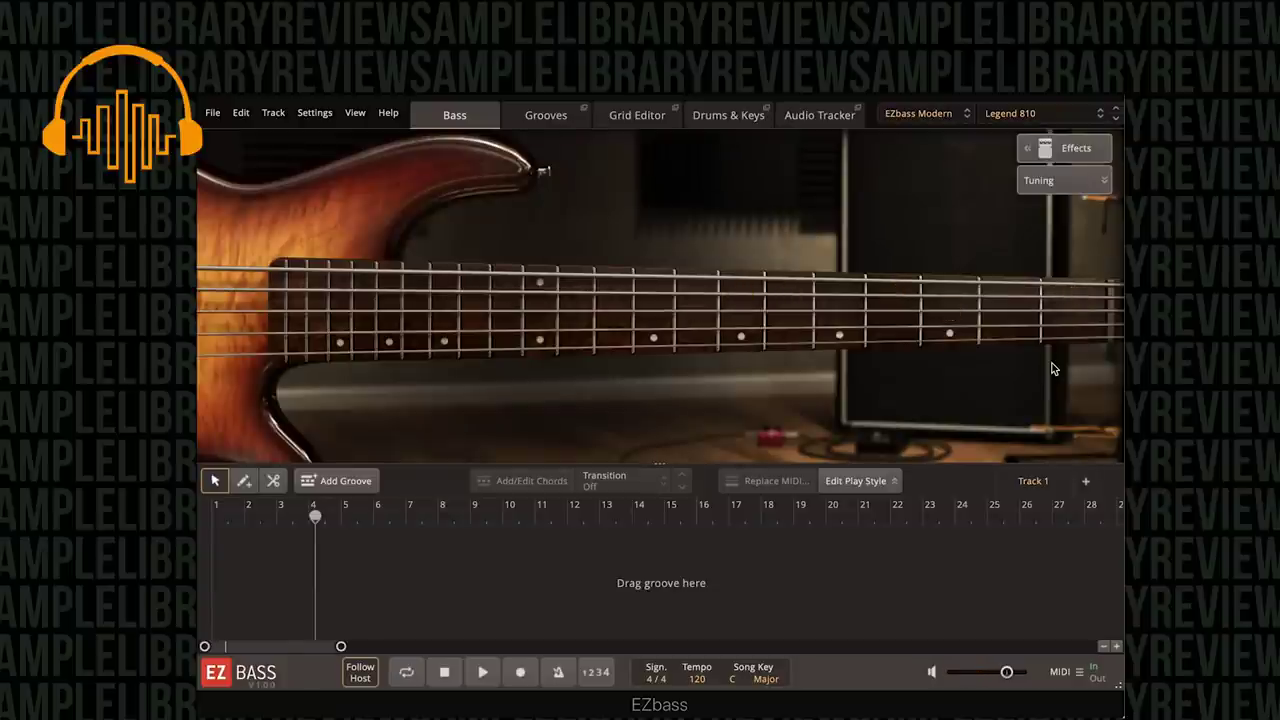
{"action": "left_click", "coordinate": [1035, 115]}
{"action": "left_click", "coordinate": [1027, 390]}
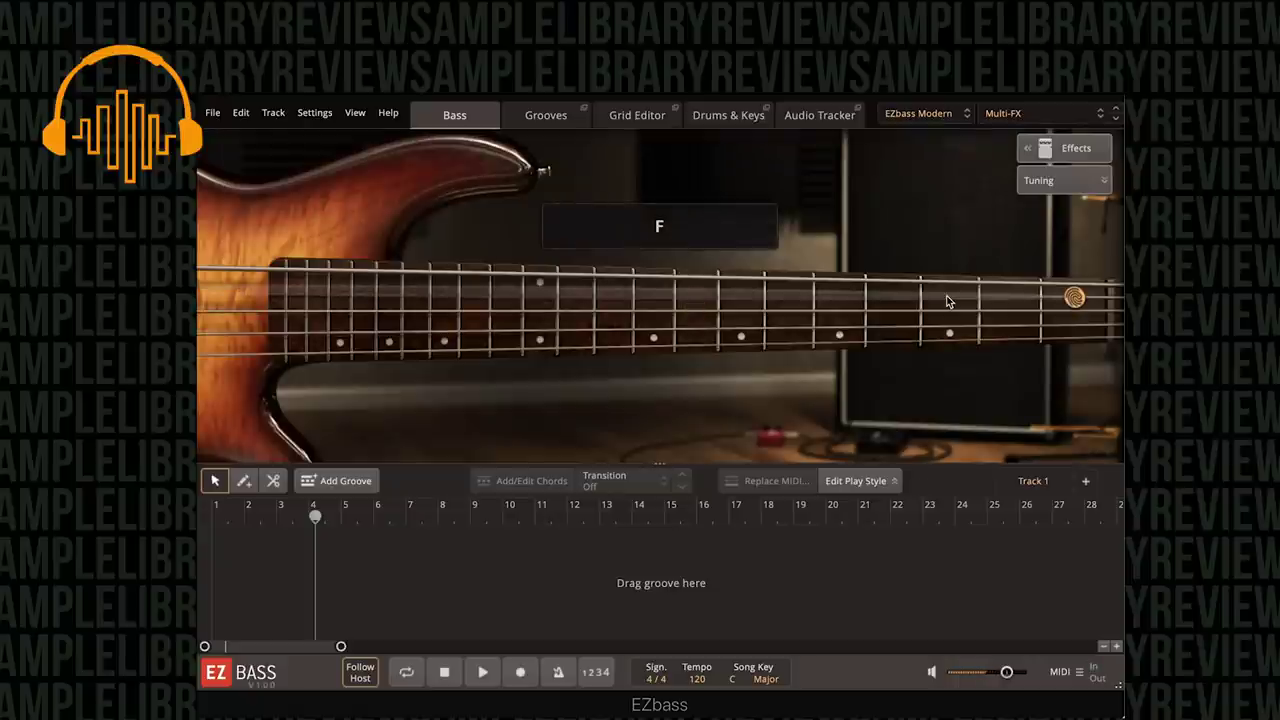
Load the Multi-FX 2 finger preset to audition it, and move on to the Clean DI Pick preset.
{"action": "left_click", "coordinate": [1040, 113]}
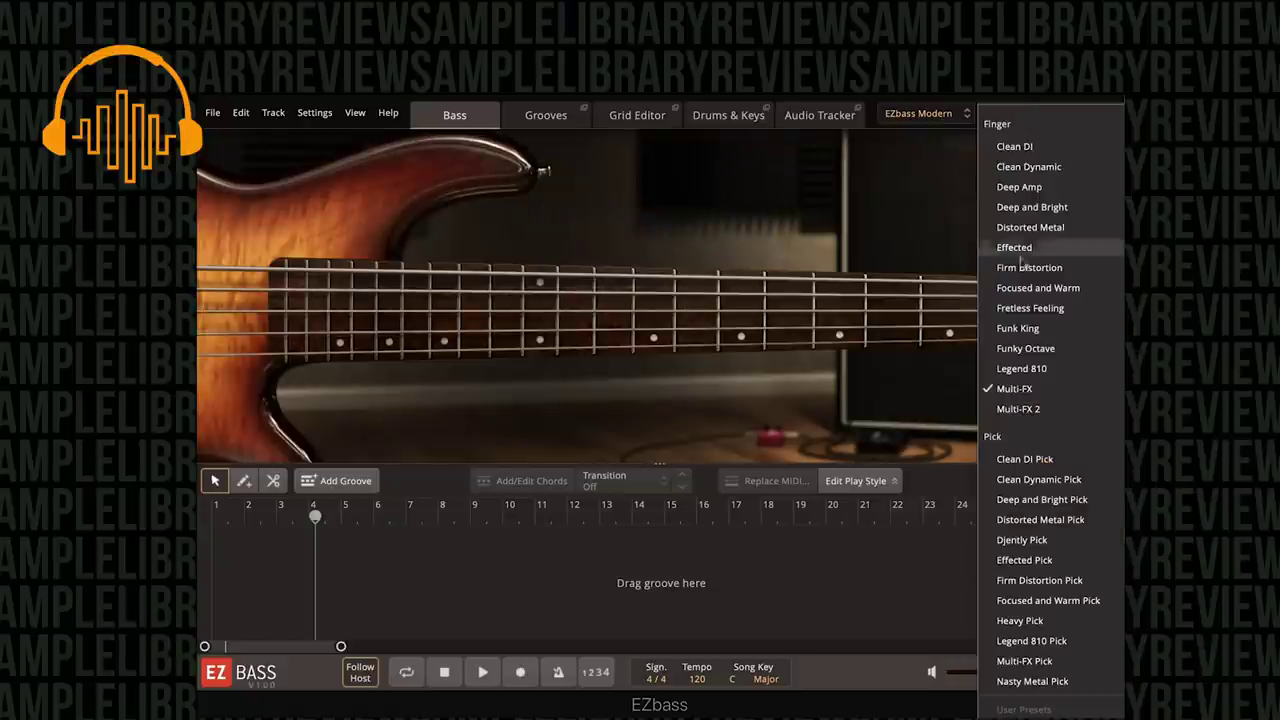
{"action": "left_click", "coordinate": [1037, 415]}
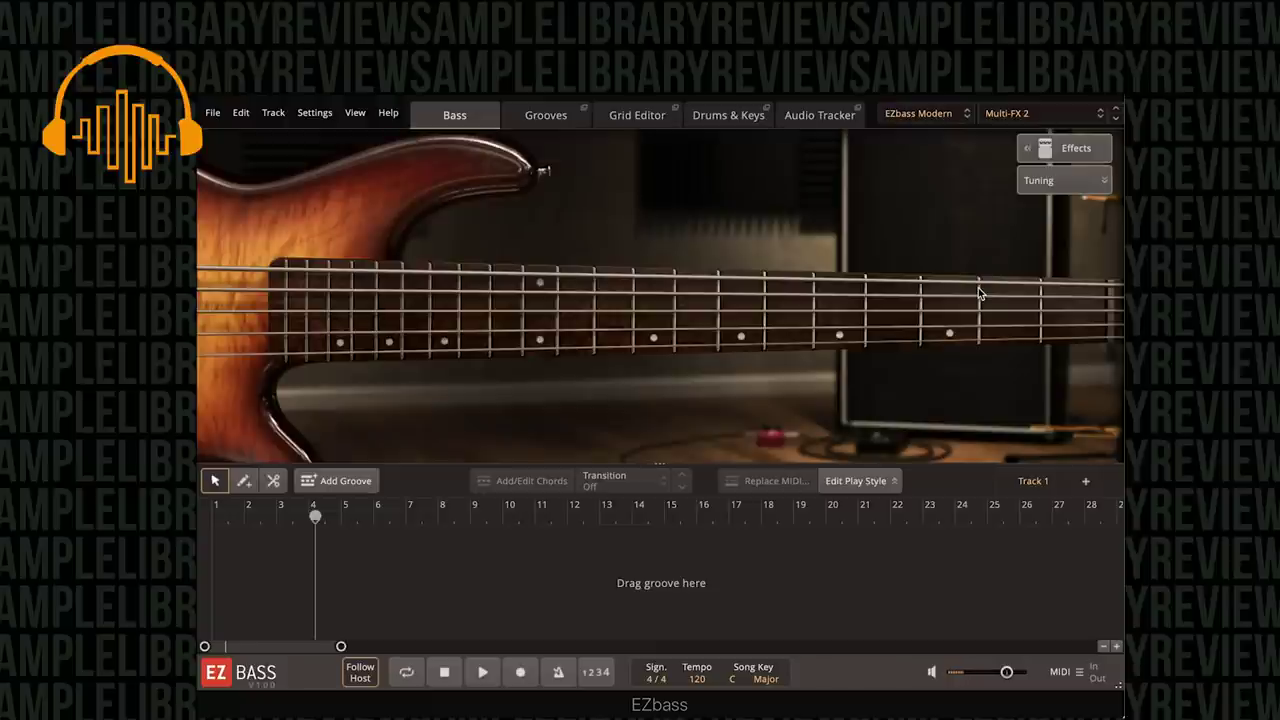
{"action": "left_click", "coordinate": [1027, 116]}
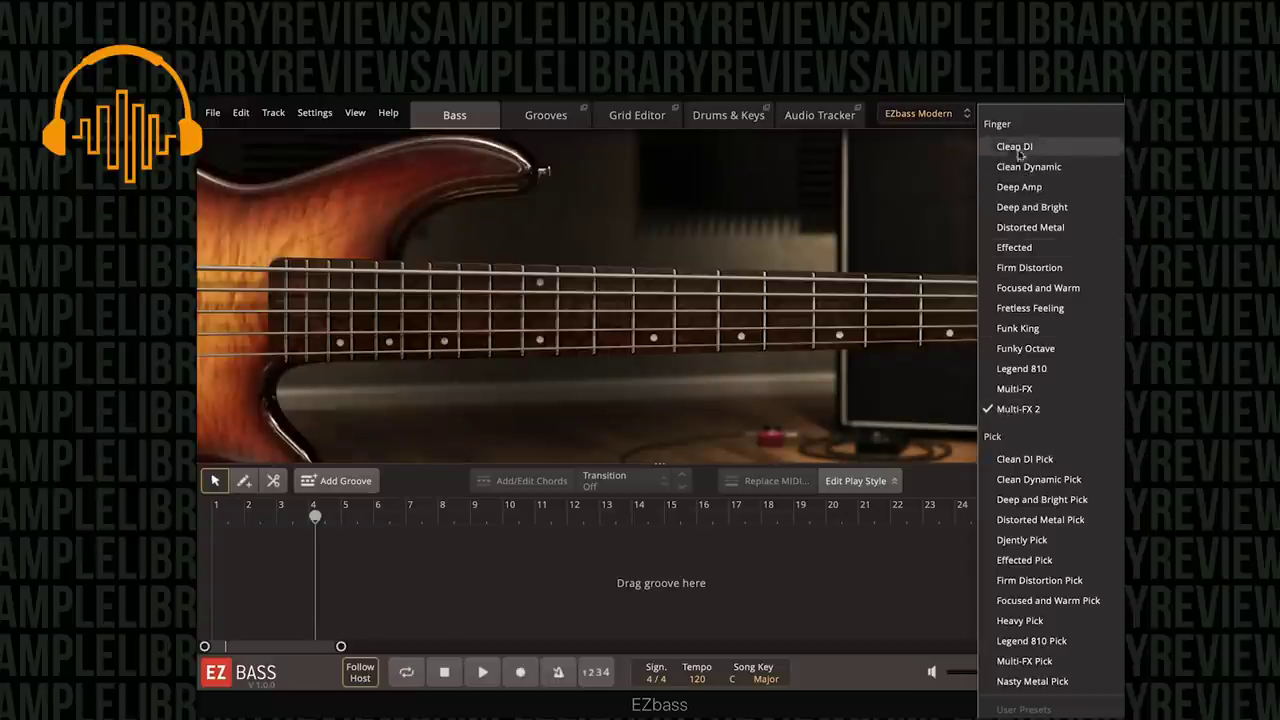
{"action": "left_click", "coordinate": [1024, 459]}
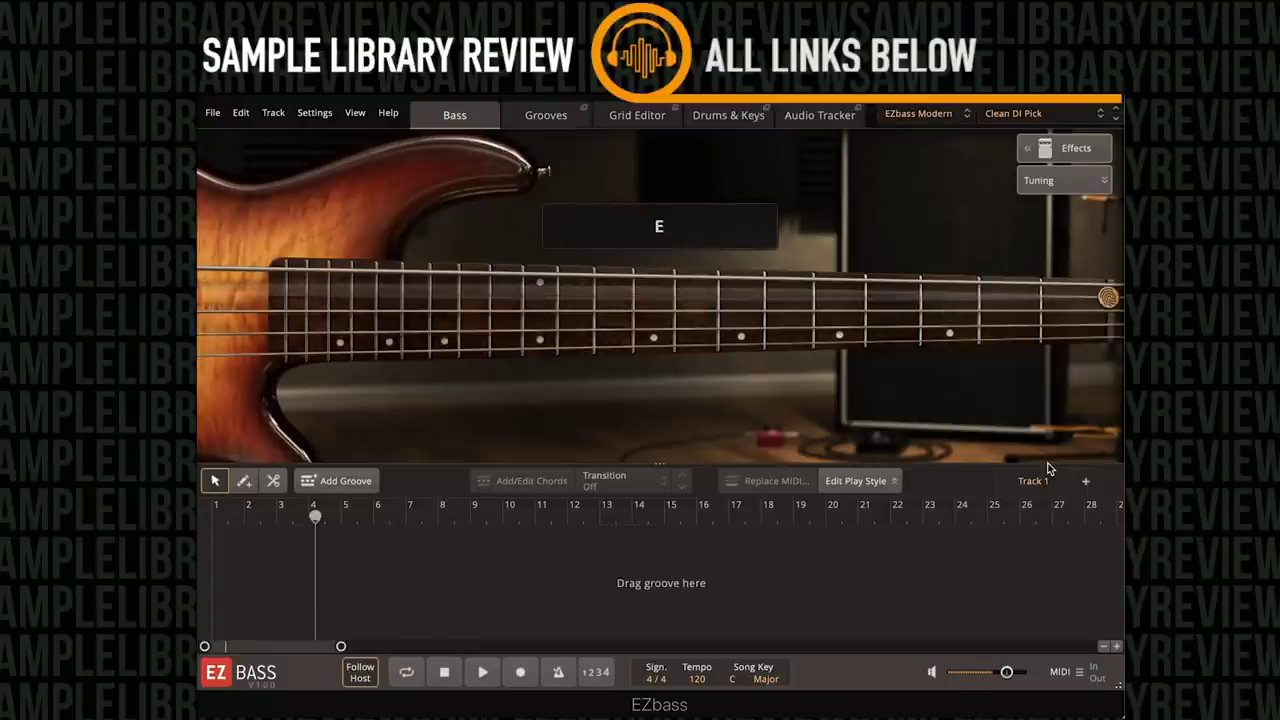
Load the Clean Dynamic Pick preset, followed by Deep and Bright Pick, to audition both sounds.
{"action": "left_click", "coordinate": [1024, 107]}
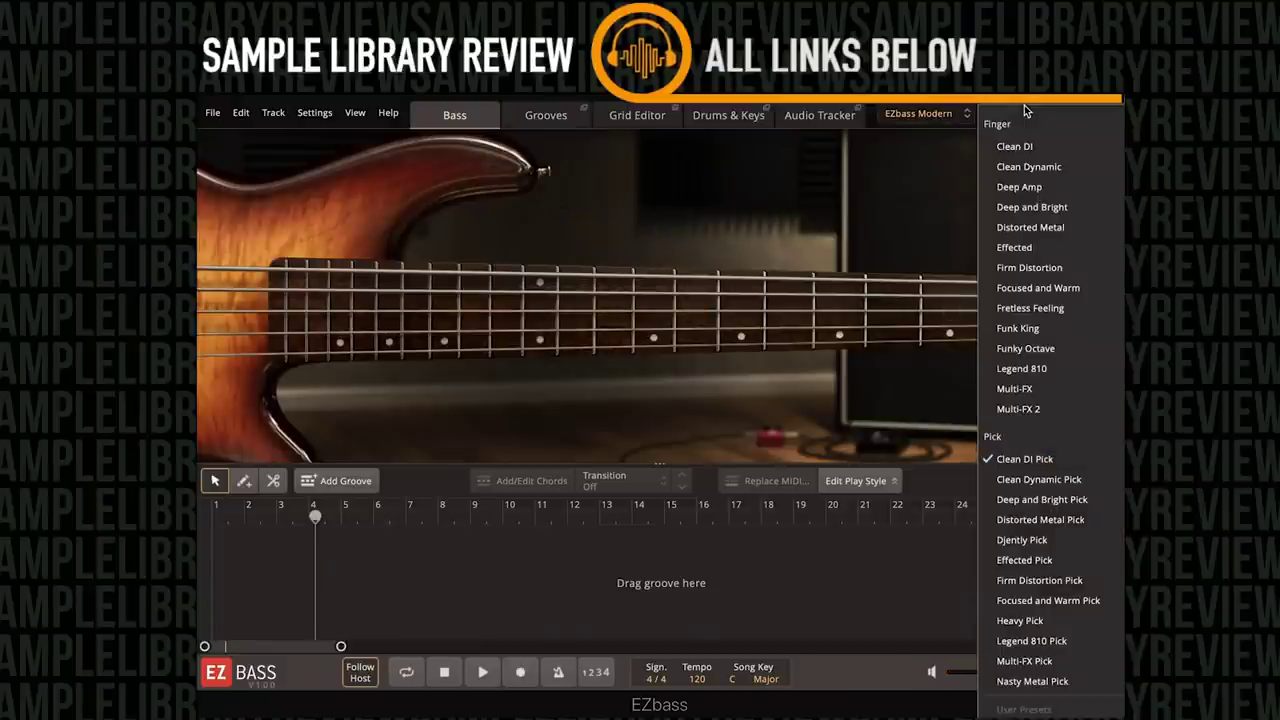
{"action": "left_click", "coordinate": [1063, 481]}
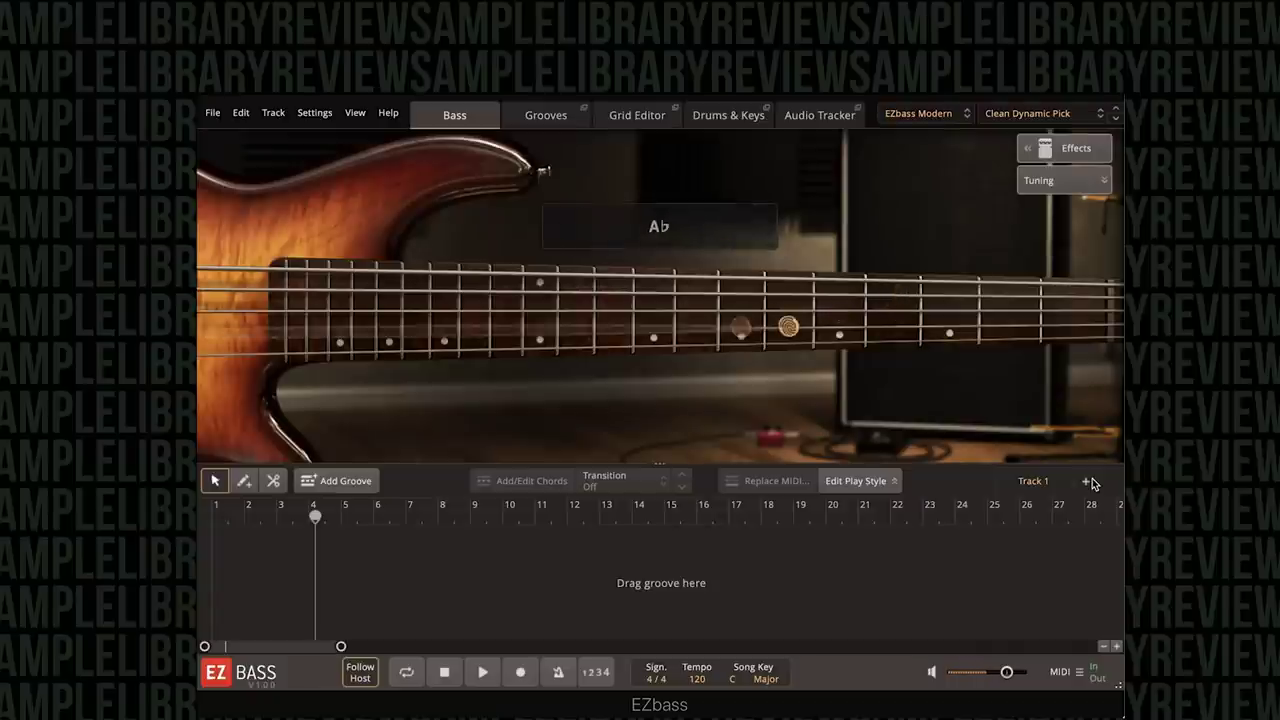
{"action": "left_click", "coordinate": [1045, 113]}
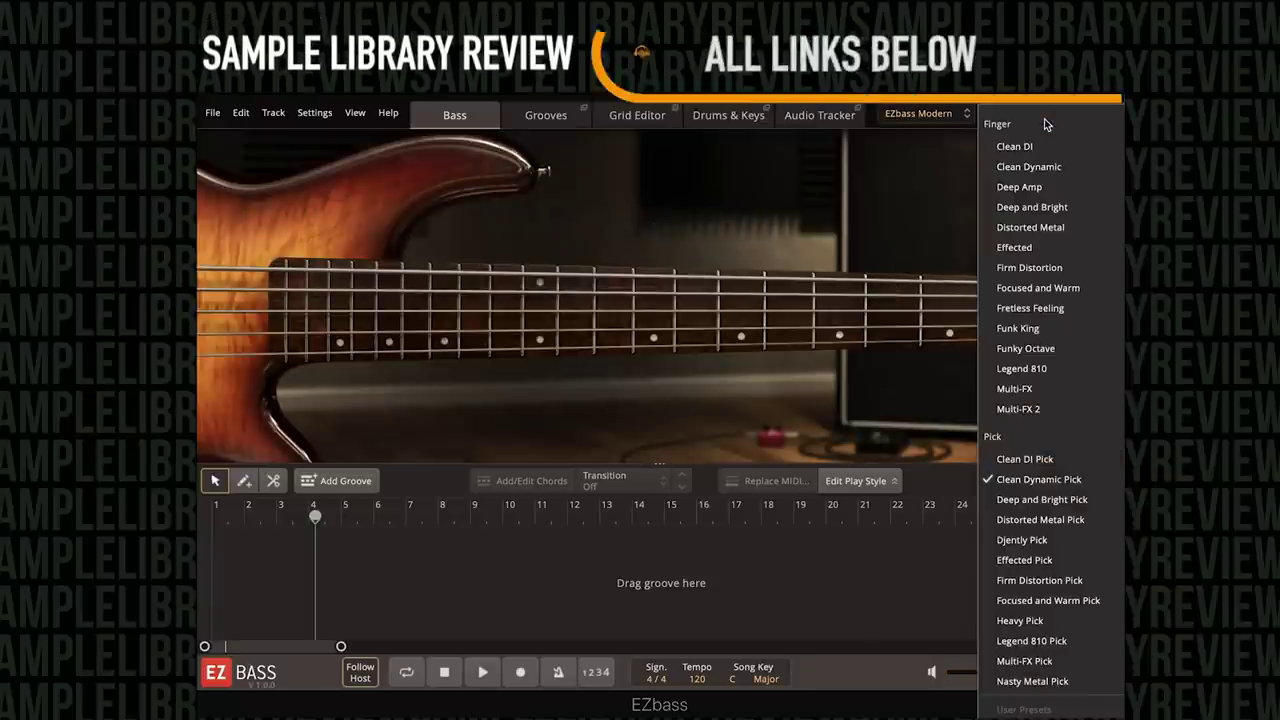
{"action": "left_click", "coordinate": [1050, 499]}
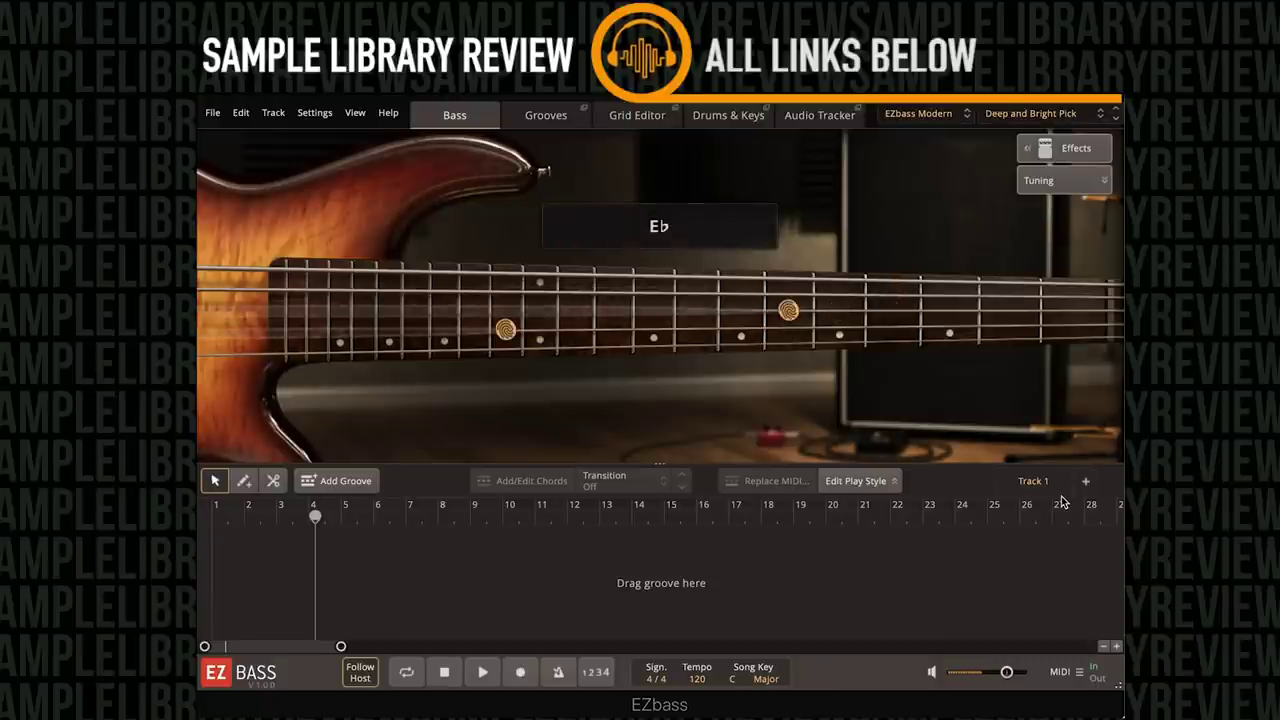
Load the Distorted Metal Pick preset, followed by Djently Pick, to audition both sounds.
{"action": "left_click", "coordinate": [1016, 115]}
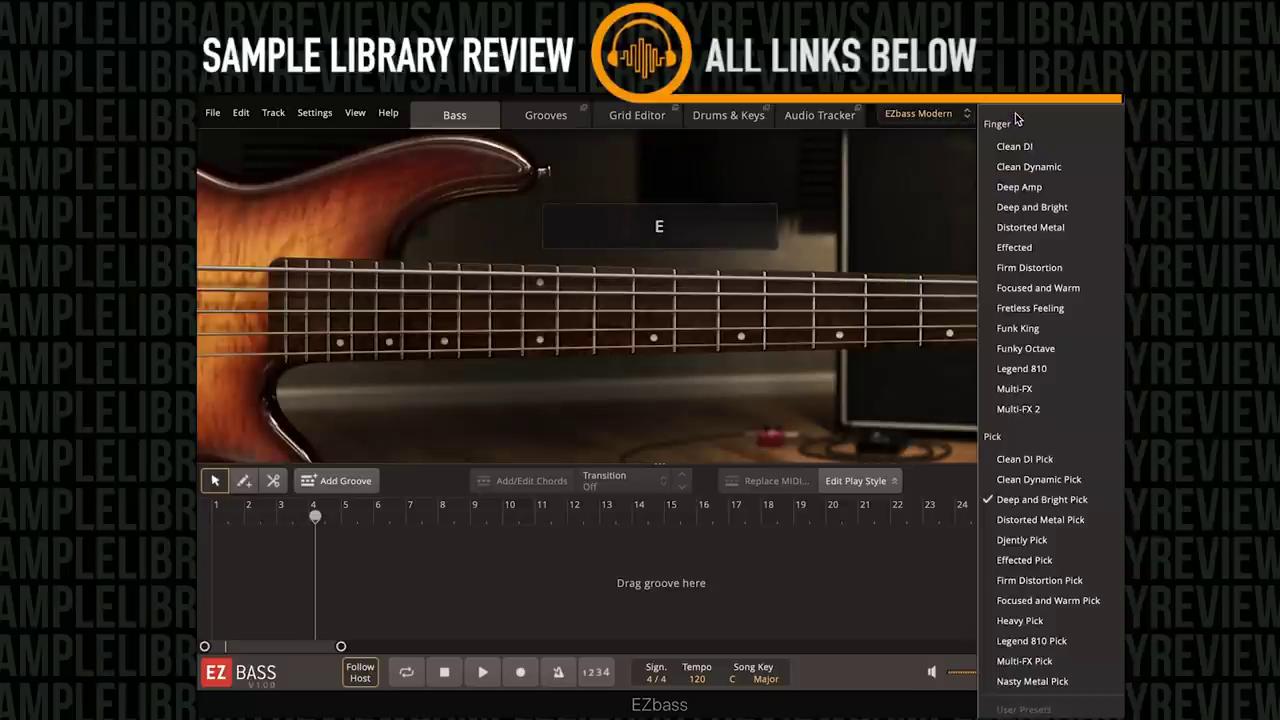
{"action": "left_click", "coordinate": [1042, 521]}
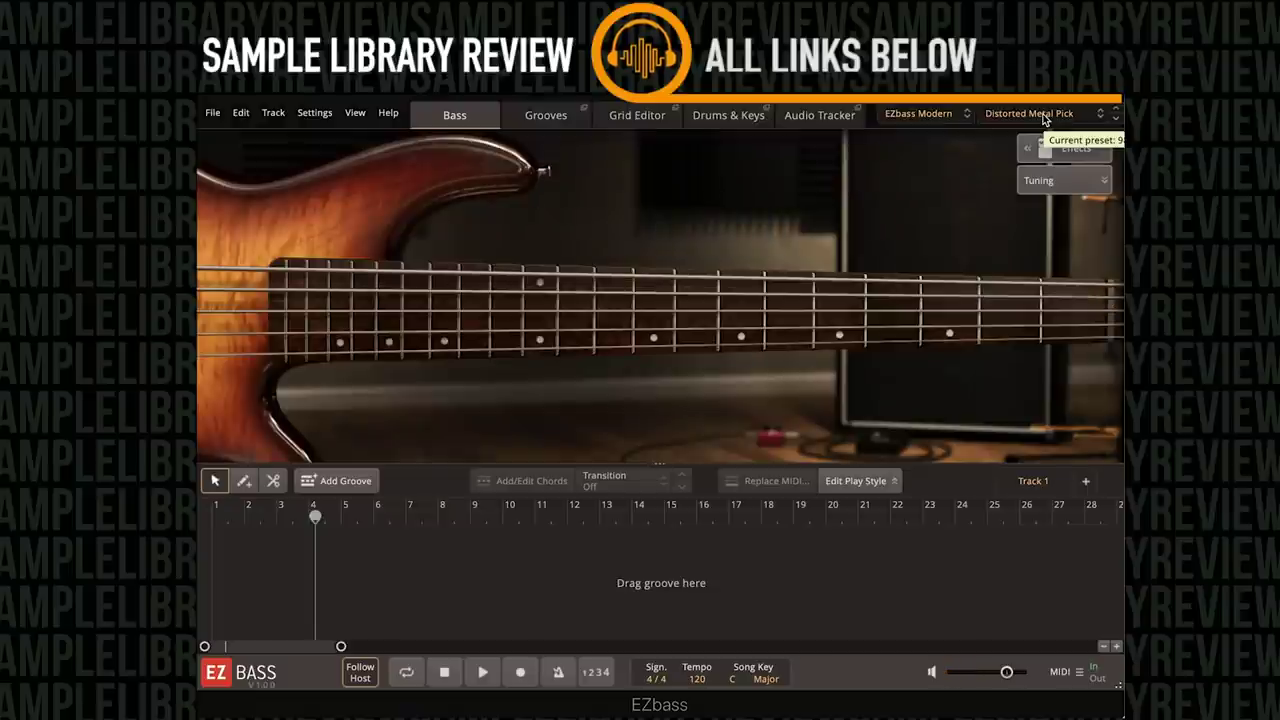
{"action": "left_click", "coordinate": [1043, 116]}
{"action": "left_click", "coordinate": [1040, 547]}
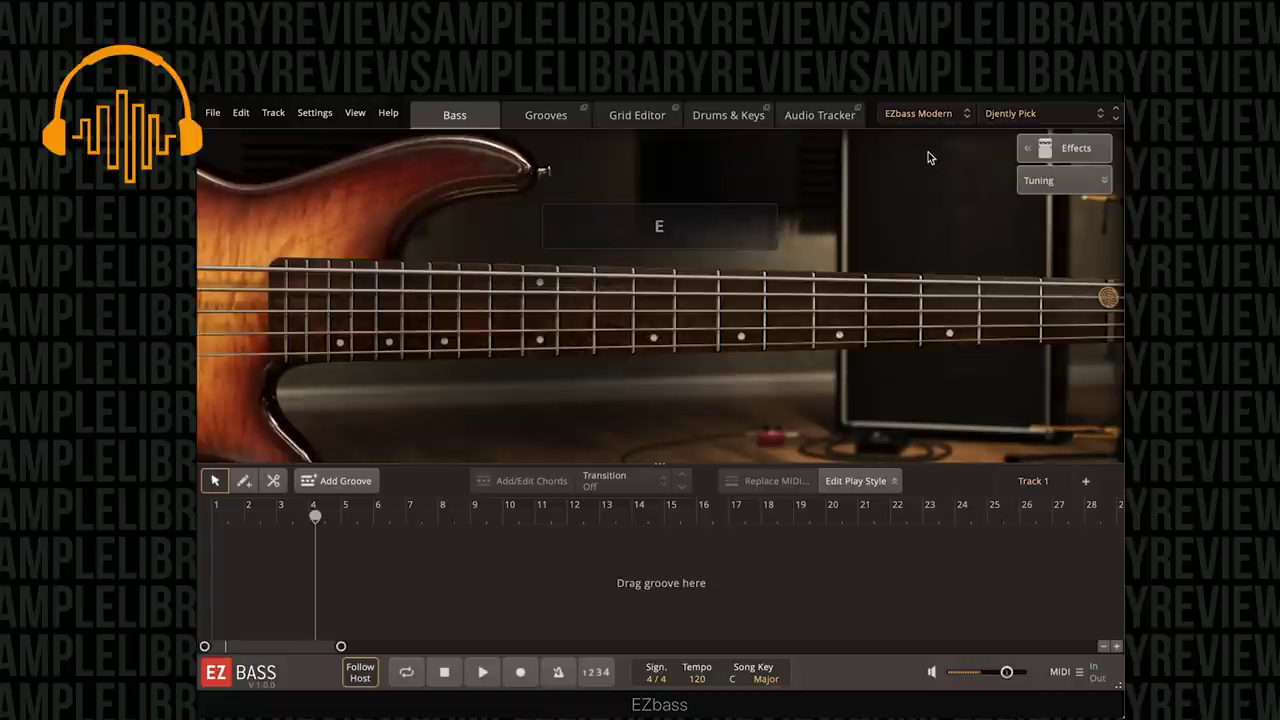
Load the Effected Pick preset, followed by Firm Distortion Pick, to audition both sounds.
{"action": "left_click", "coordinate": [1005, 112]}
{"action": "left_click", "coordinate": [1055, 575]}
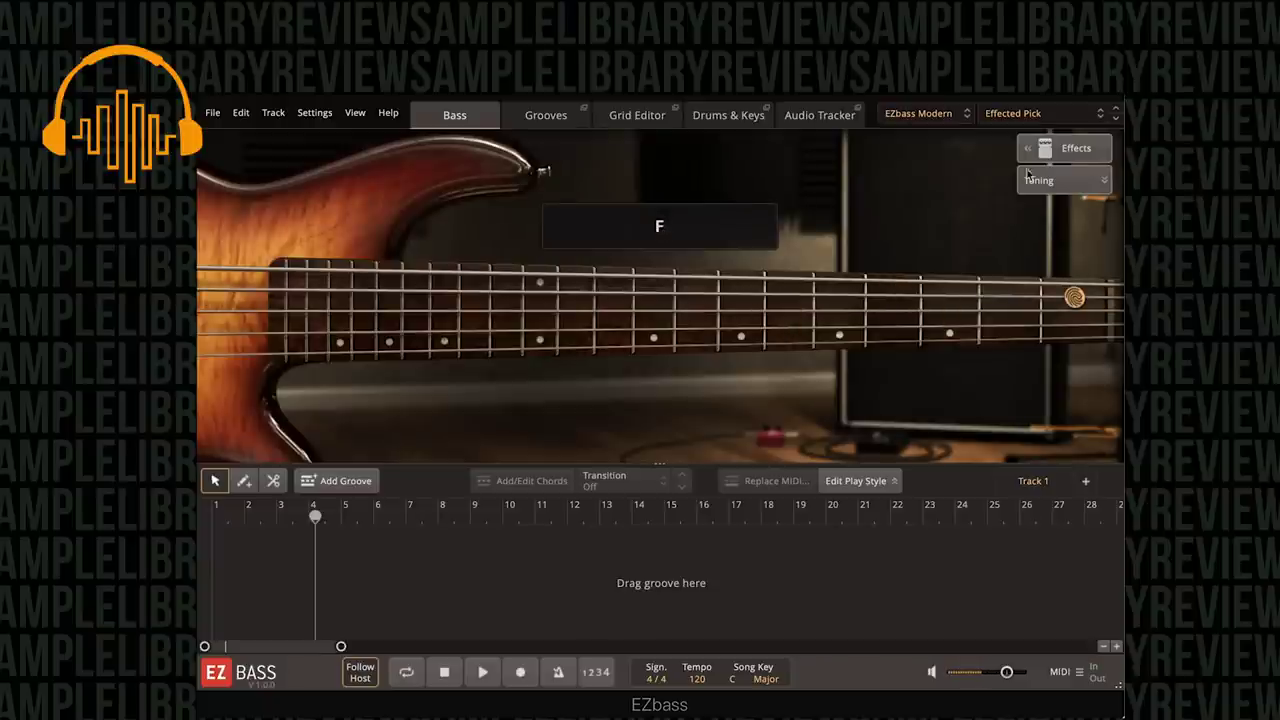
{"action": "left_click", "coordinate": [1008, 108]}
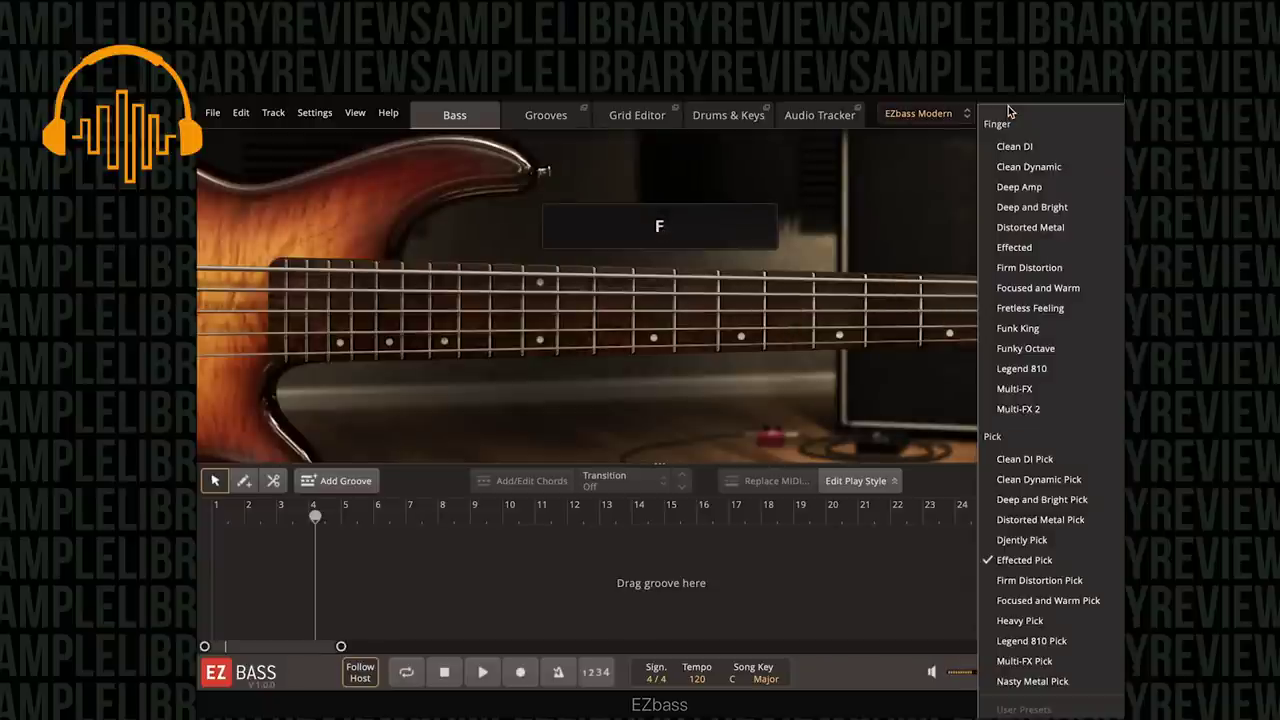
{"action": "left_click", "coordinate": [1055, 578]}
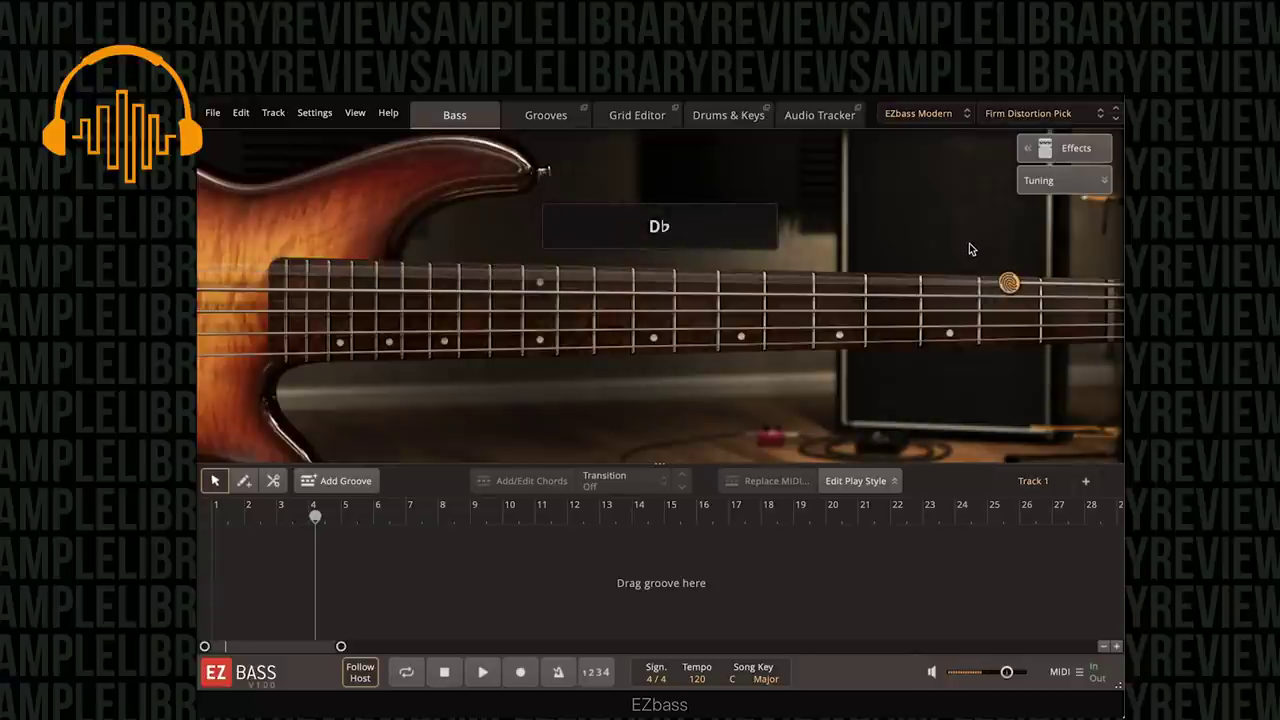
Load the Focused and Warm Pick preset, followed by Heavy Pick, to audition both sounds.
{"action": "left_click", "coordinate": [1034, 120]}
{"action": "left_click", "coordinate": [1028, 595]}
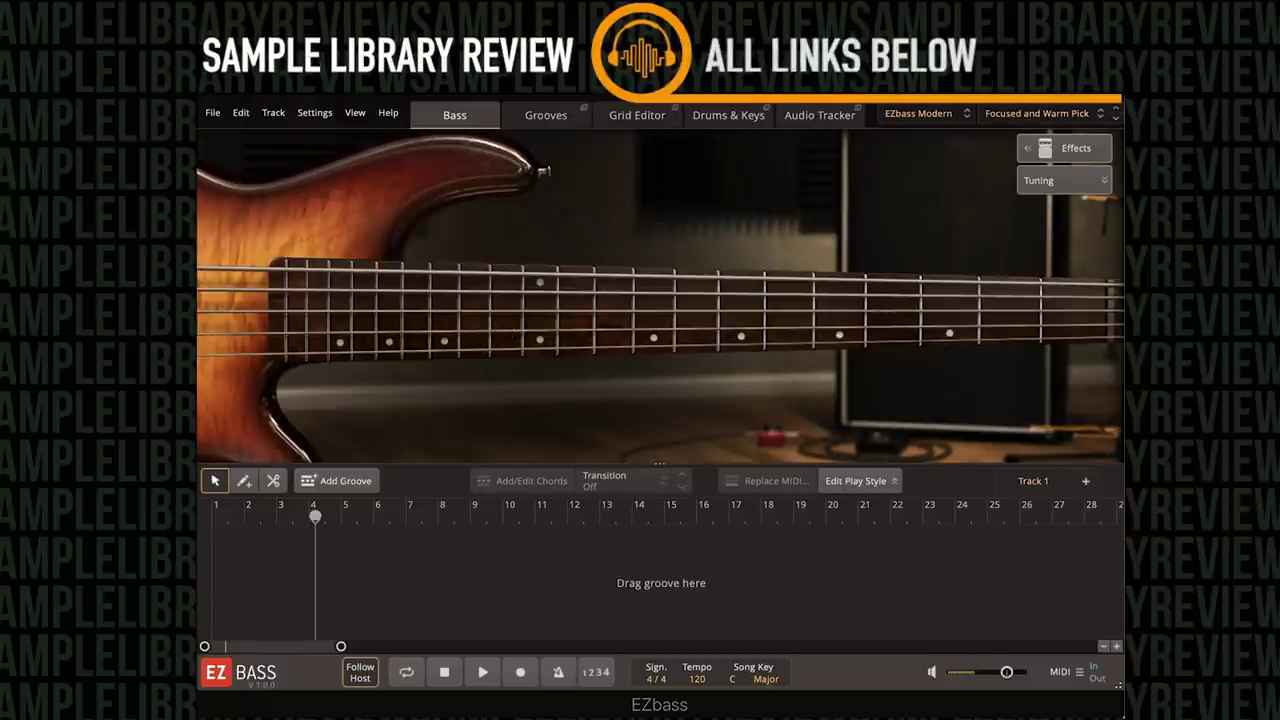
{"action": "left_click", "coordinate": [1012, 116]}
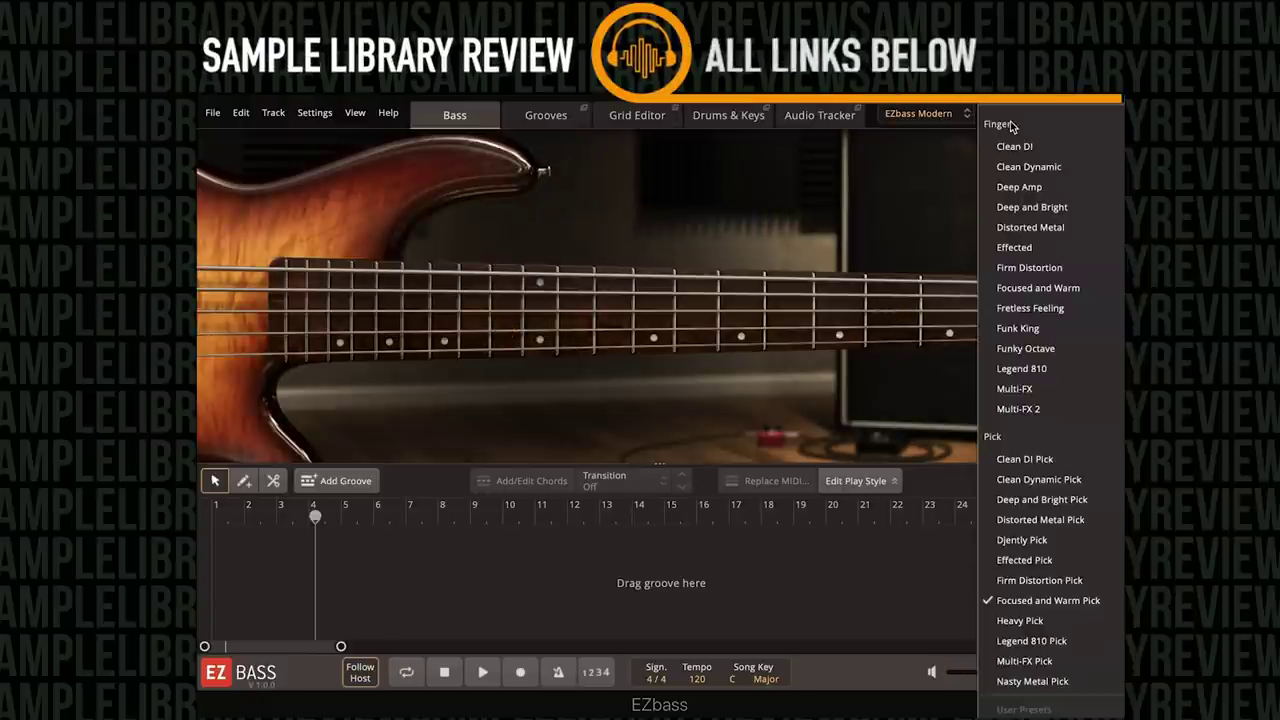
{"action": "left_click", "coordinate": [1051, 621]}
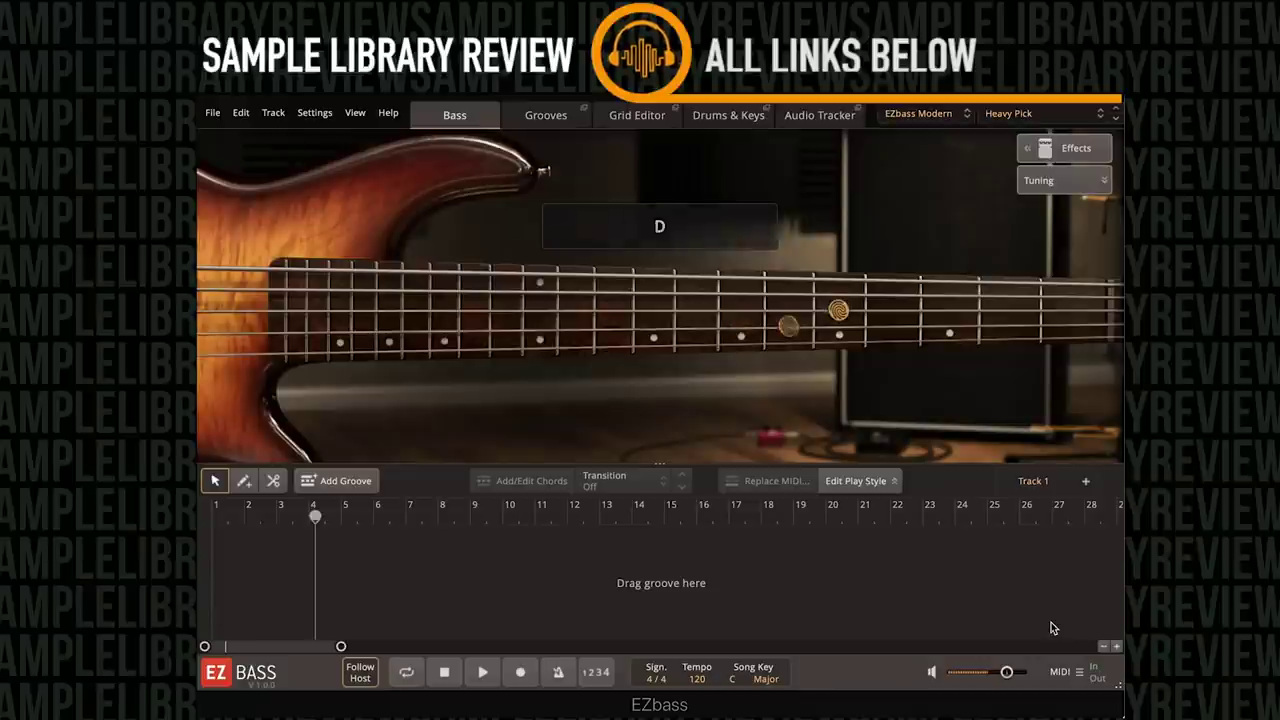
Audition the remaining EZbass Modern pick presets in turn: Legend 810 Pick, Multi-FX Pick and Nasty Metal Pick.
{"action": "left_click", "coordinate": [1040, 113]}
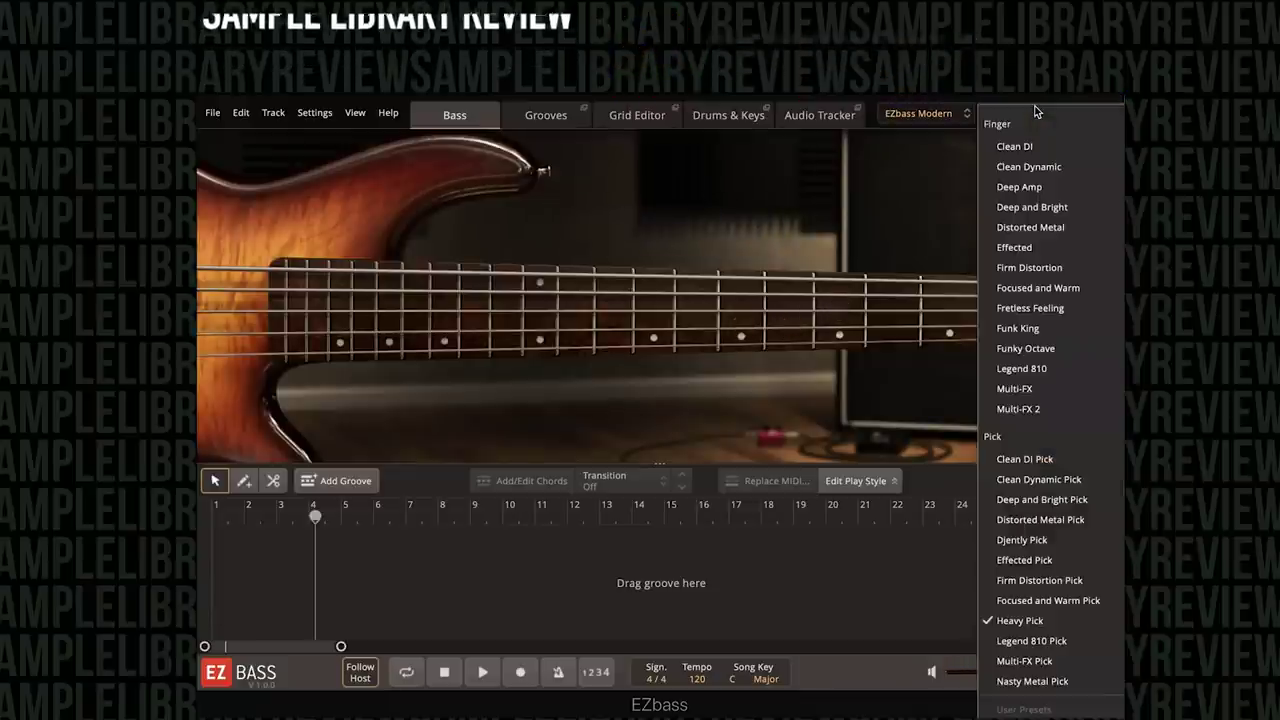
{"action": "left_click", "coordinate": [1040, 641]}
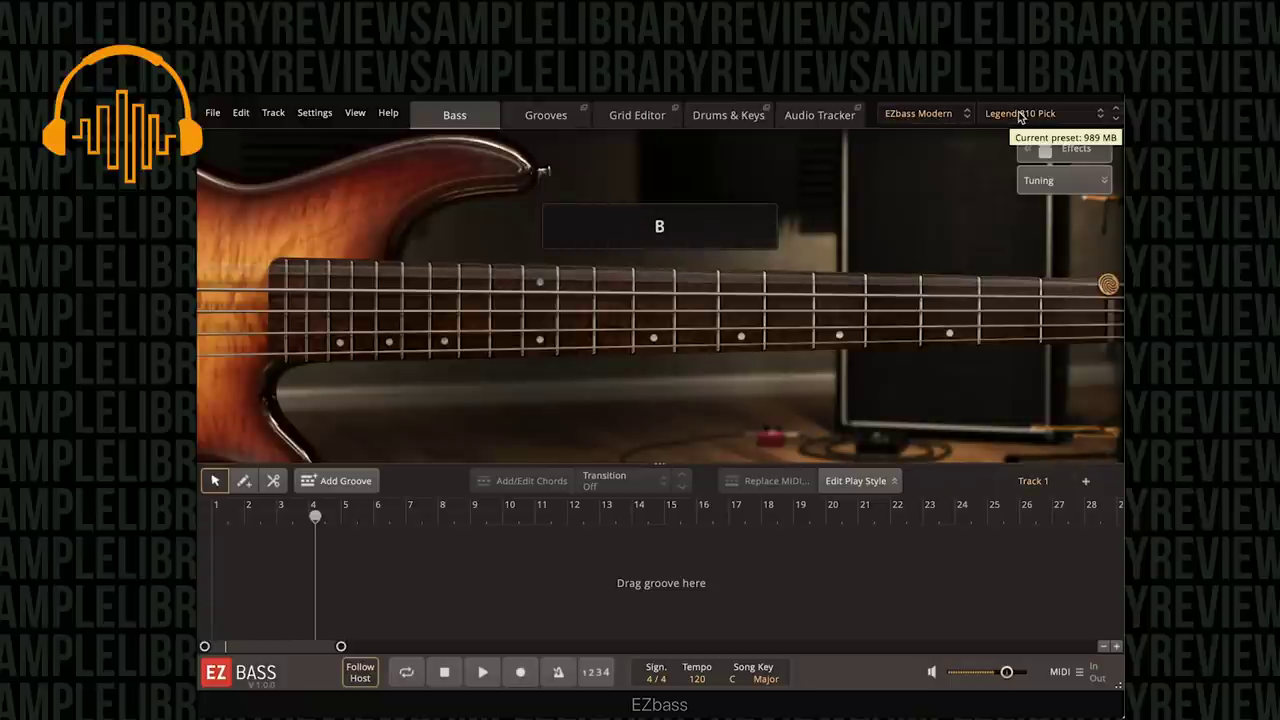
{"action": "left_click", "coordinate": [1020, 115]}
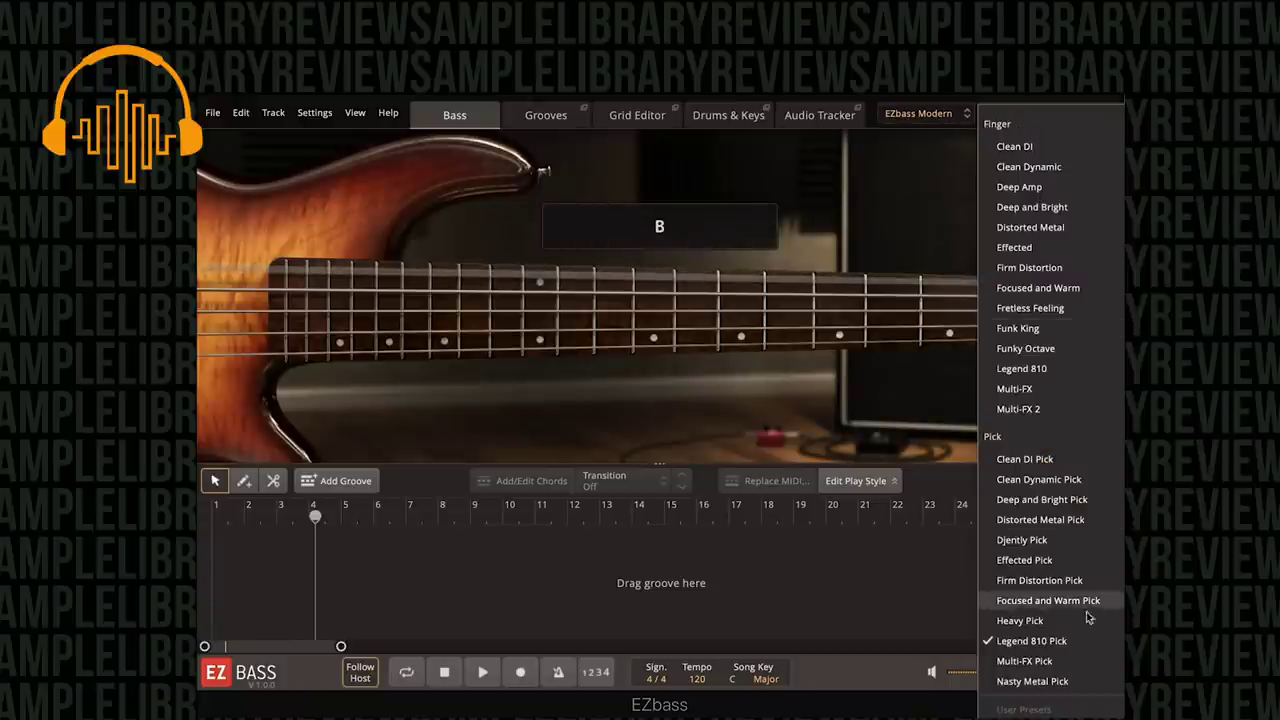
{"action": "left_click", "coordinate": [1060, 662]}
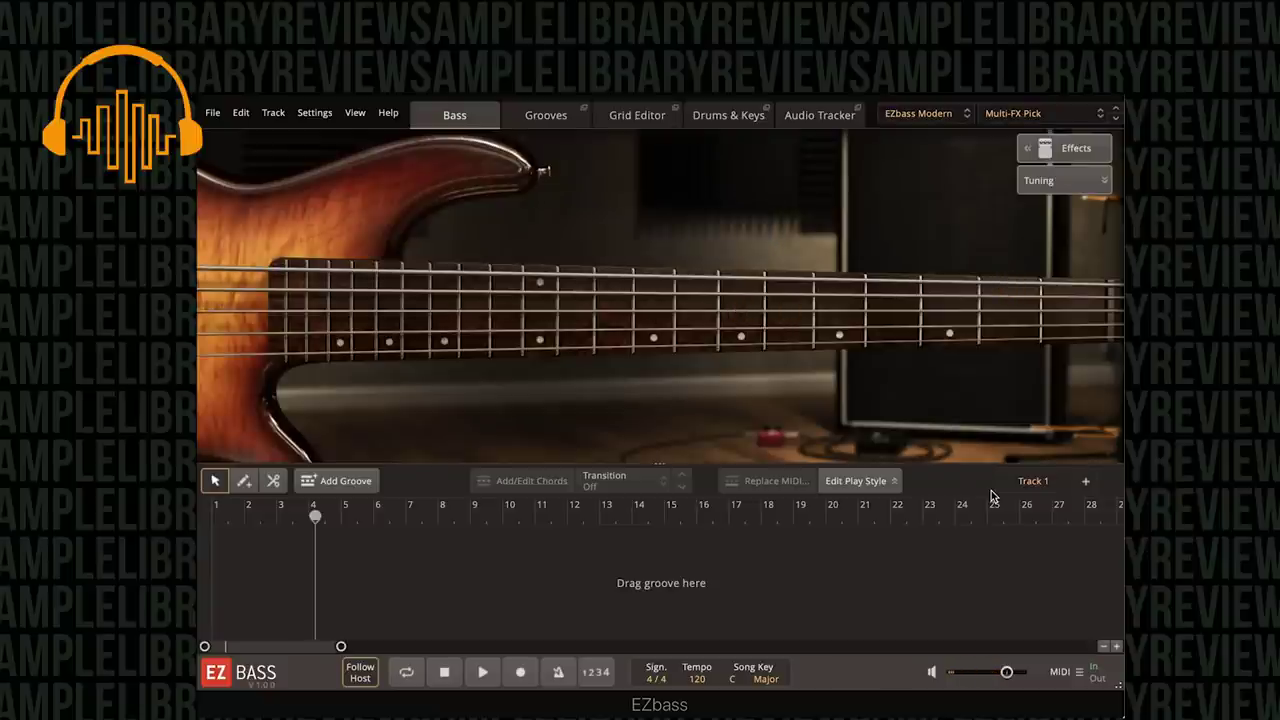
{"action": "left_click", "coordinate": [1026, 116]}
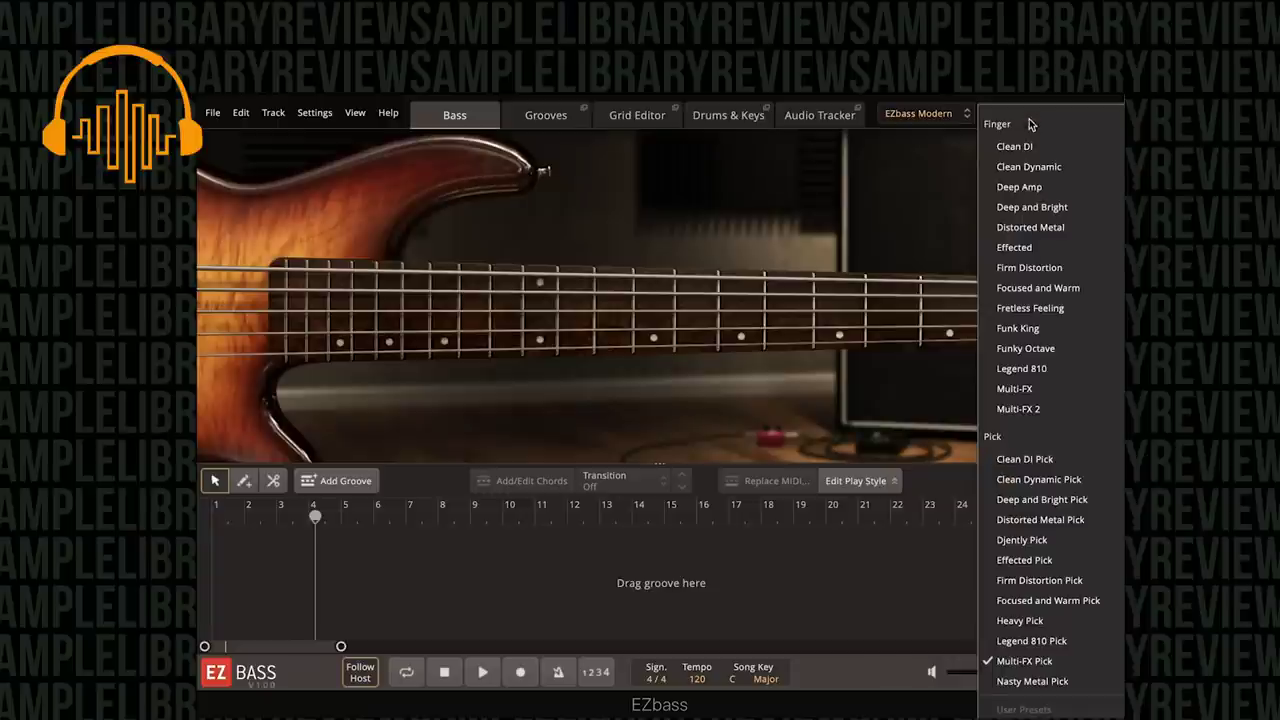
{"action": "left_click", "coordinate": [1050, 680]}
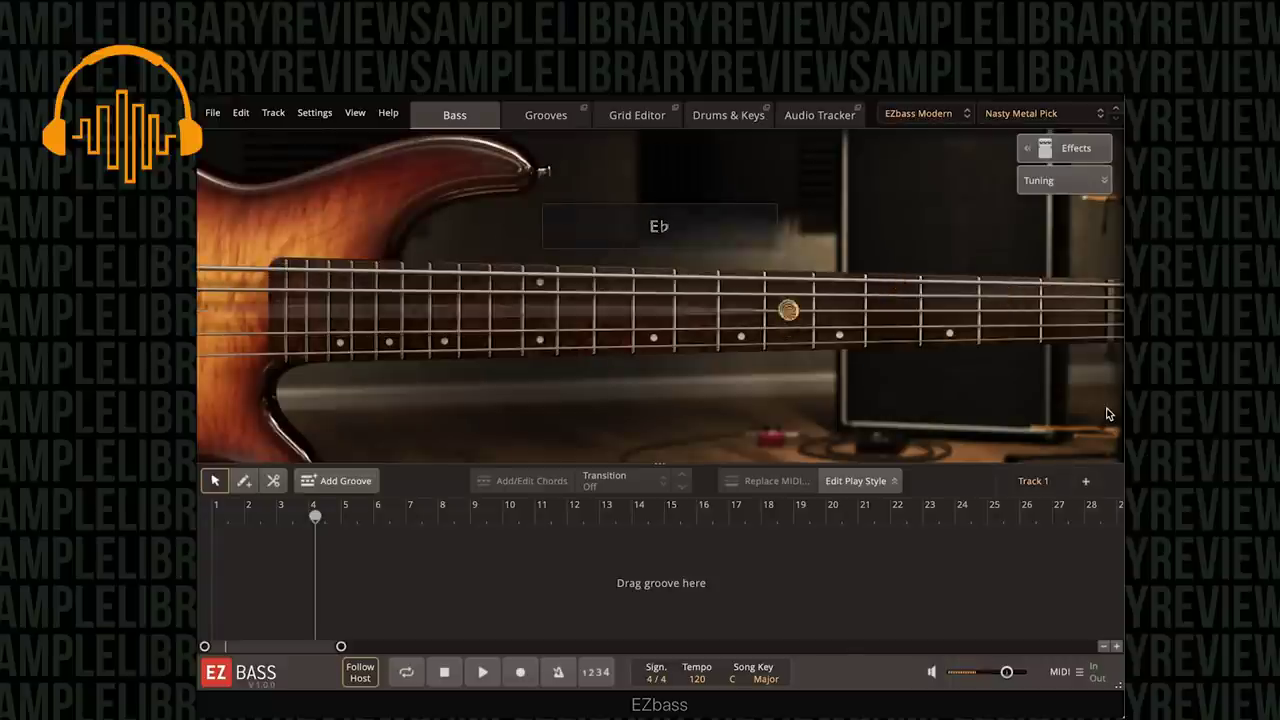
Switch the sound library to EZbass Vintage and look over its finger and pick presets, keeping Clean DI loaded.
{"action": "left_click", "coordinate": [945, 118]}
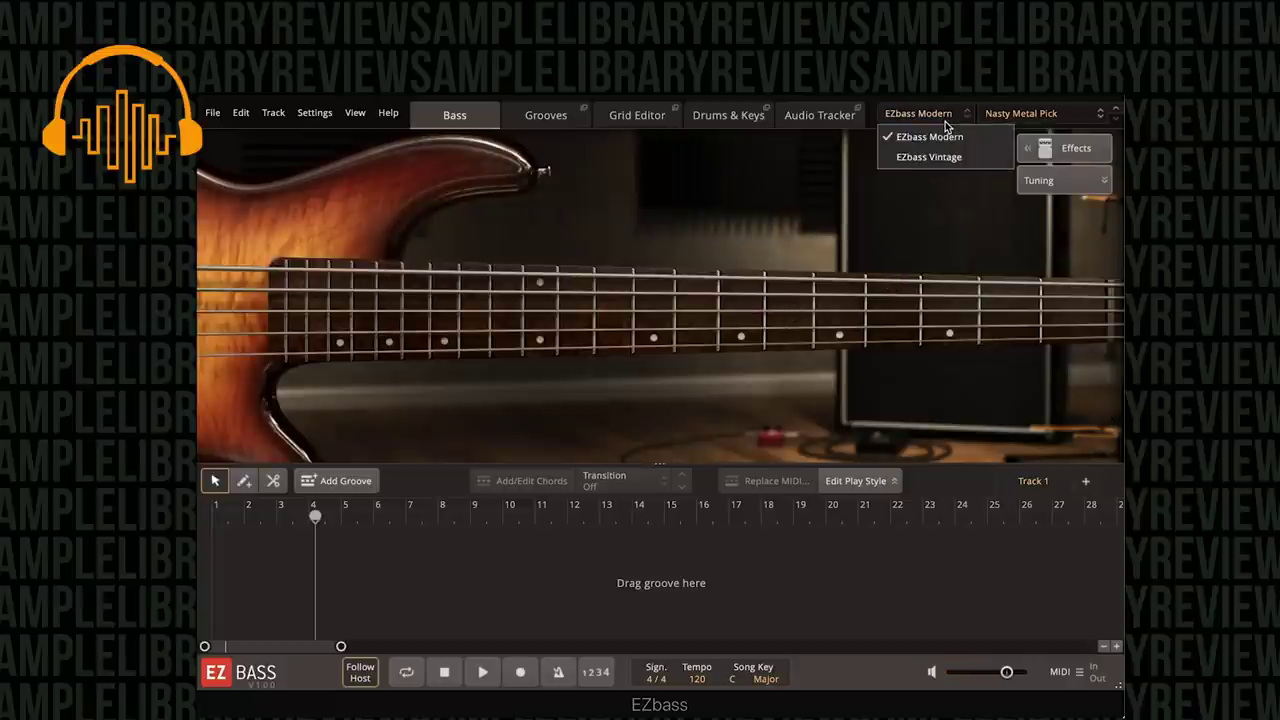
{"action": "left_click", "coordinate": [957, 157]}
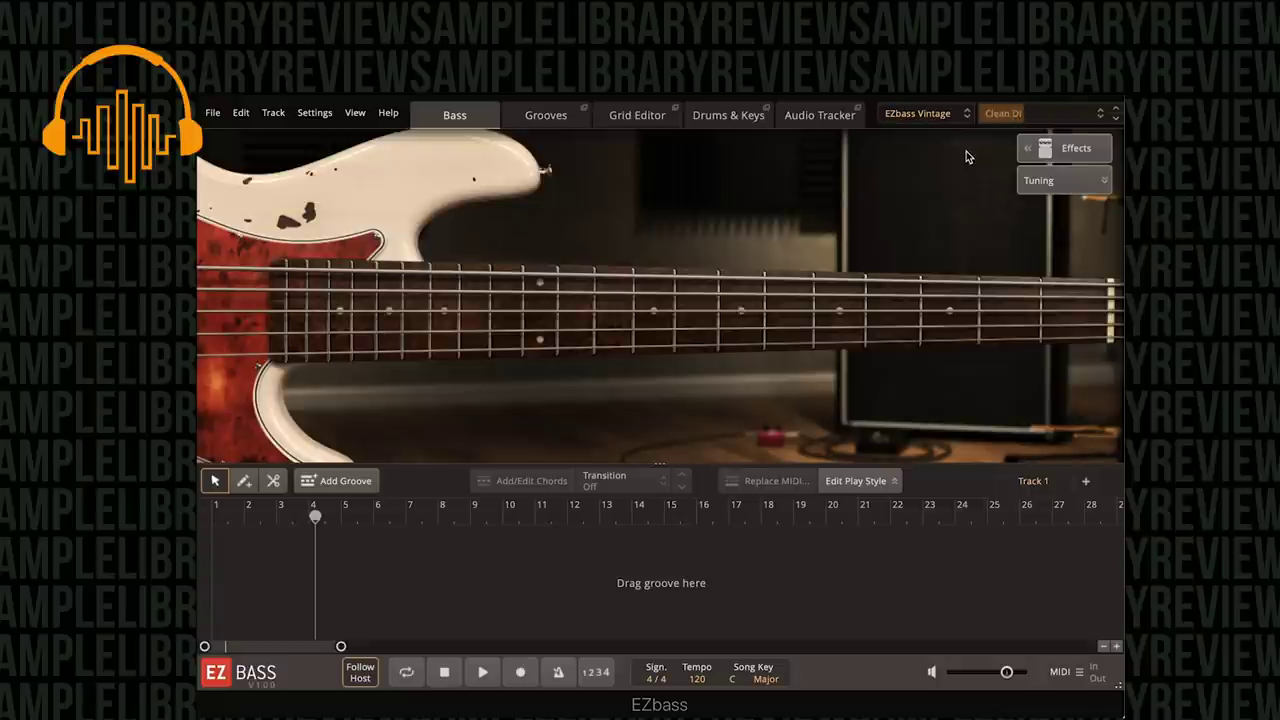
{"action": "left_click", "coordinate": [993, 114]}
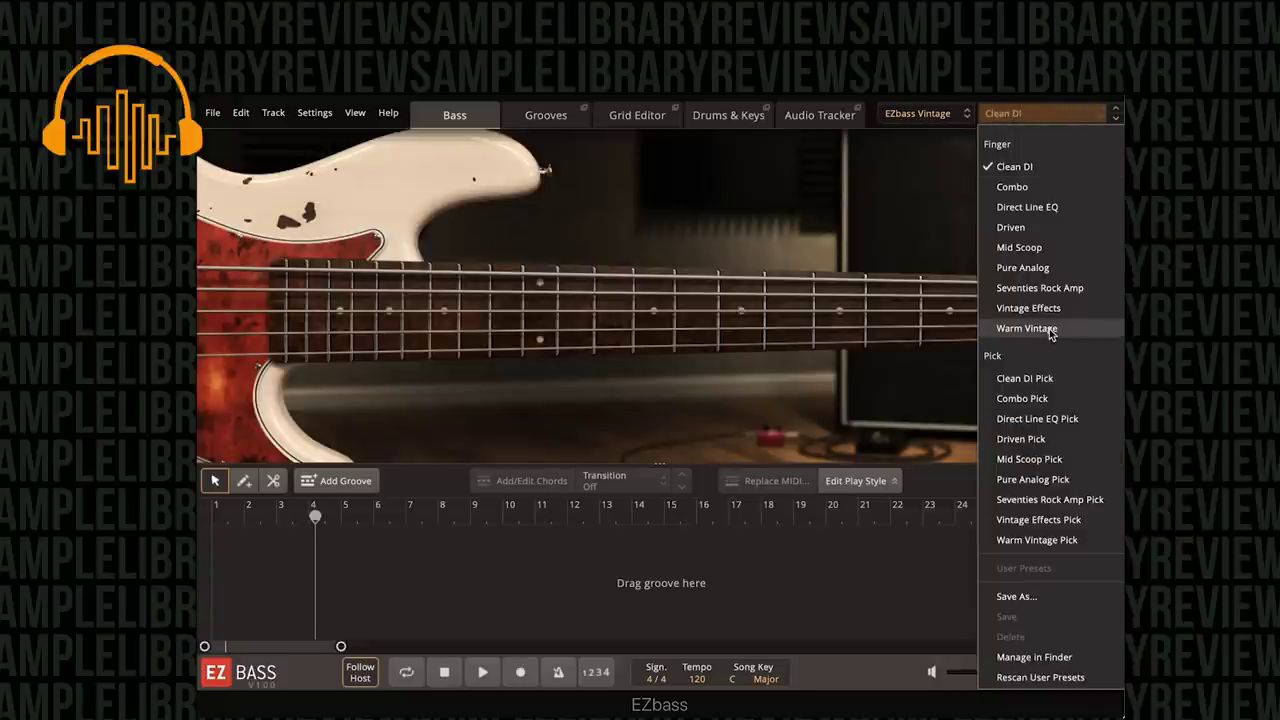
{"action": "left_click", "coordinate": [931, 116]}
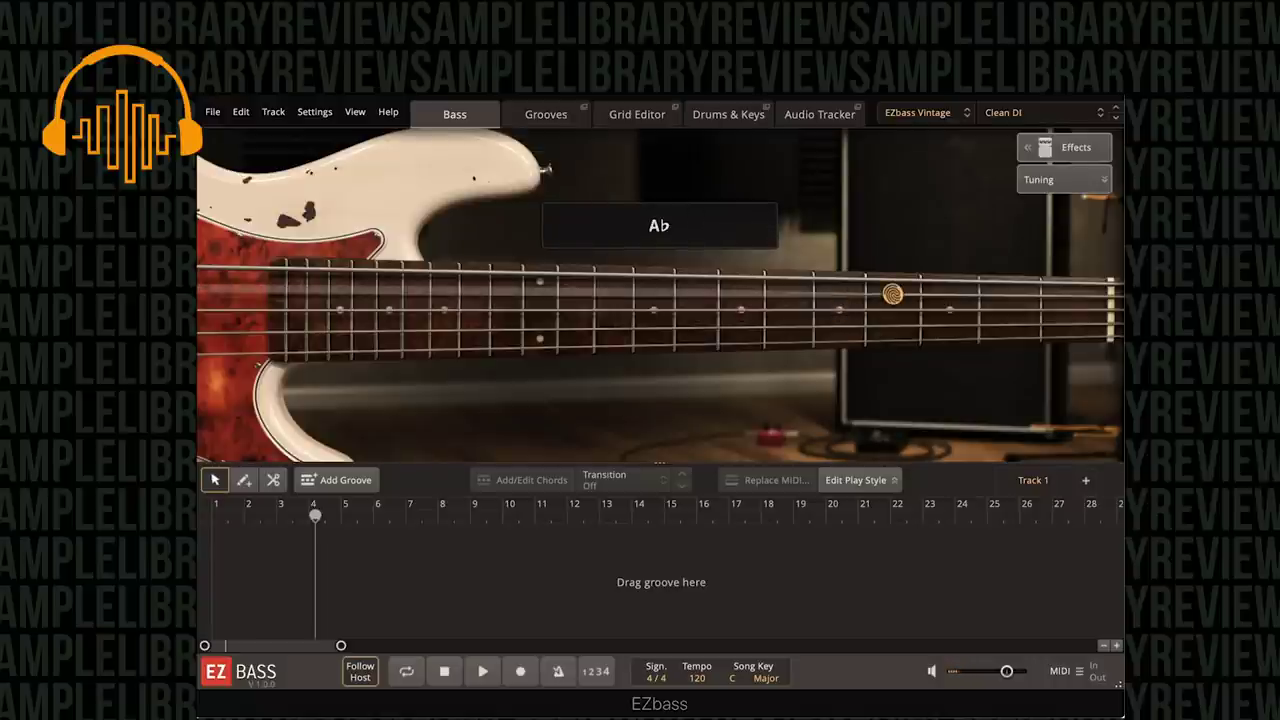
Load the Combo finger preset of EZbass Vintage, followed by Direct Line EQ, to audition both sounds.
{"action": "left_click", "coordinate": [1043, 116]}
{"action": "left_click", "coordinate": [1038, 184]}
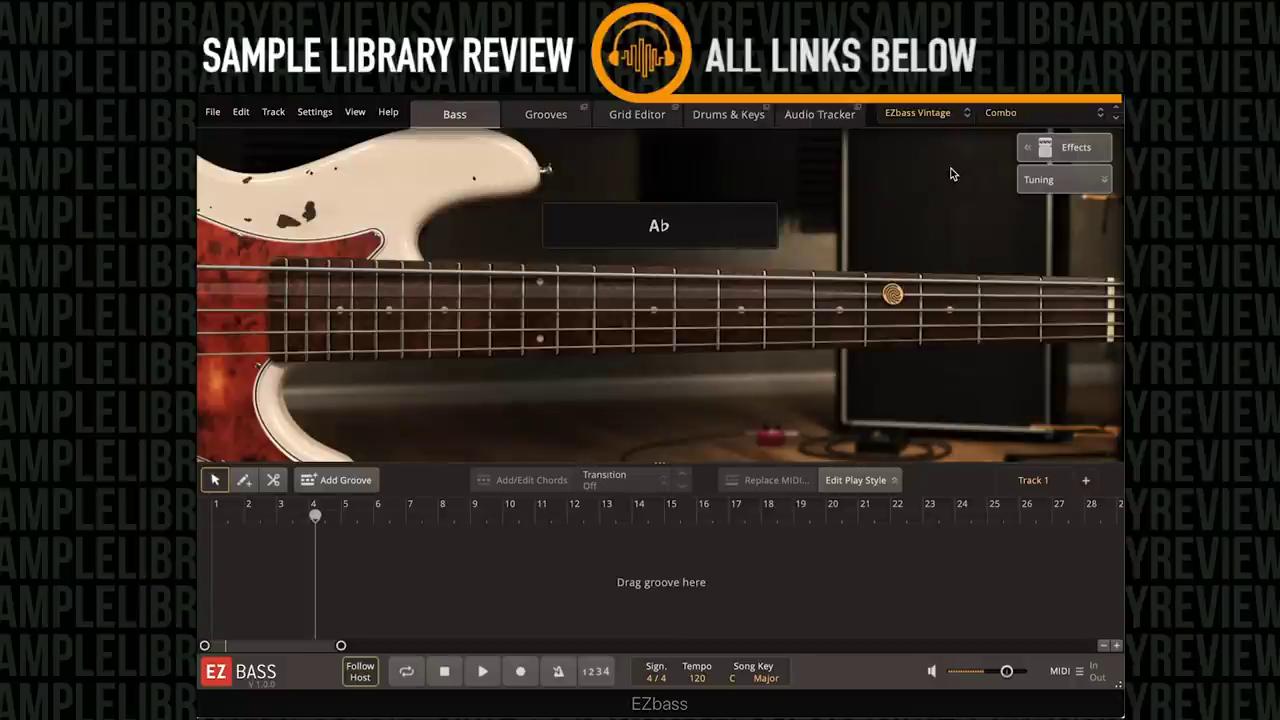
{"action": "left_click", "coordinate": [1030, 112]}
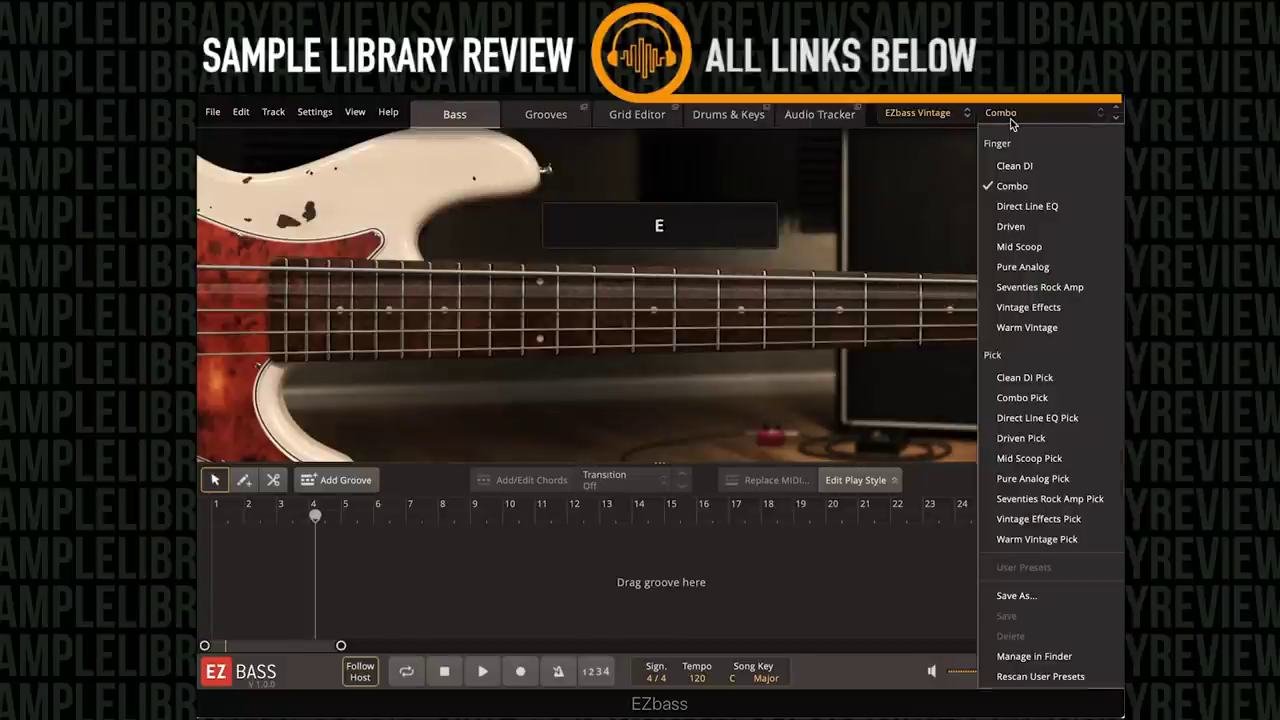
{"action": "left_click", "coordinate": [1035, 207]}
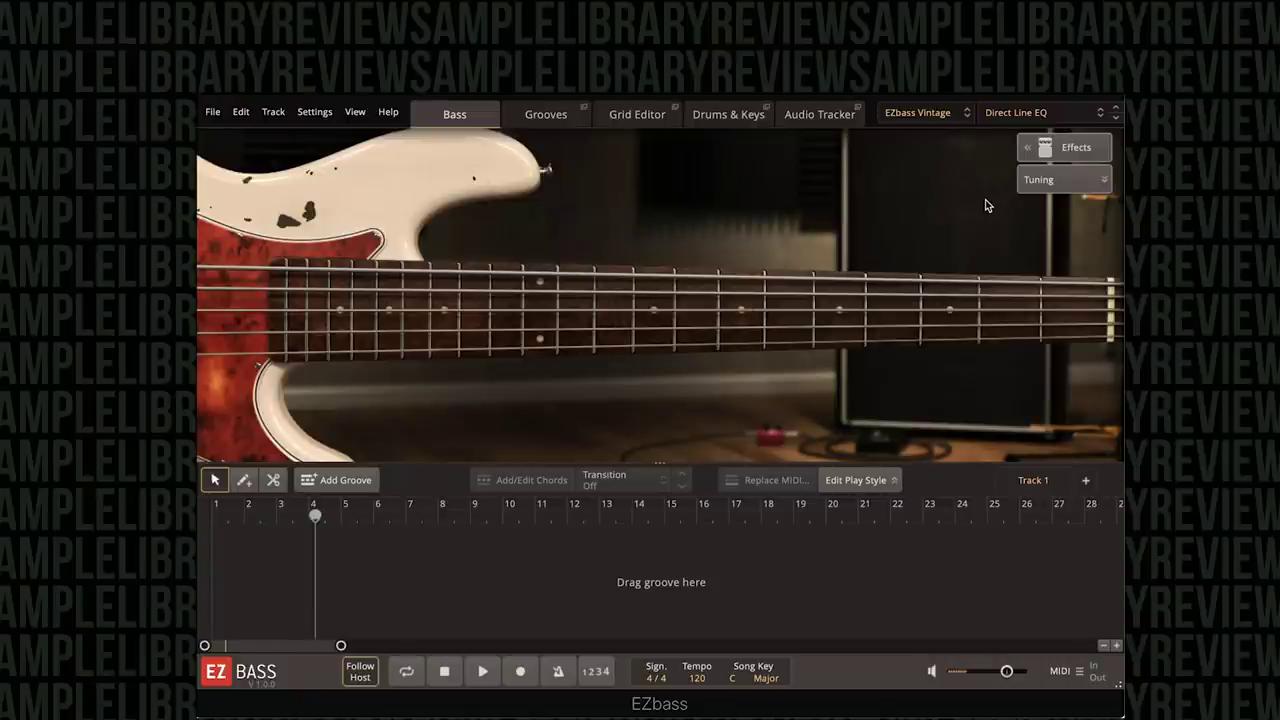
Load the Driven finger preset, followed by Mid Scoop, to audition both sounds.
{"action": "left_click", "coordinate": [1002, 113]}
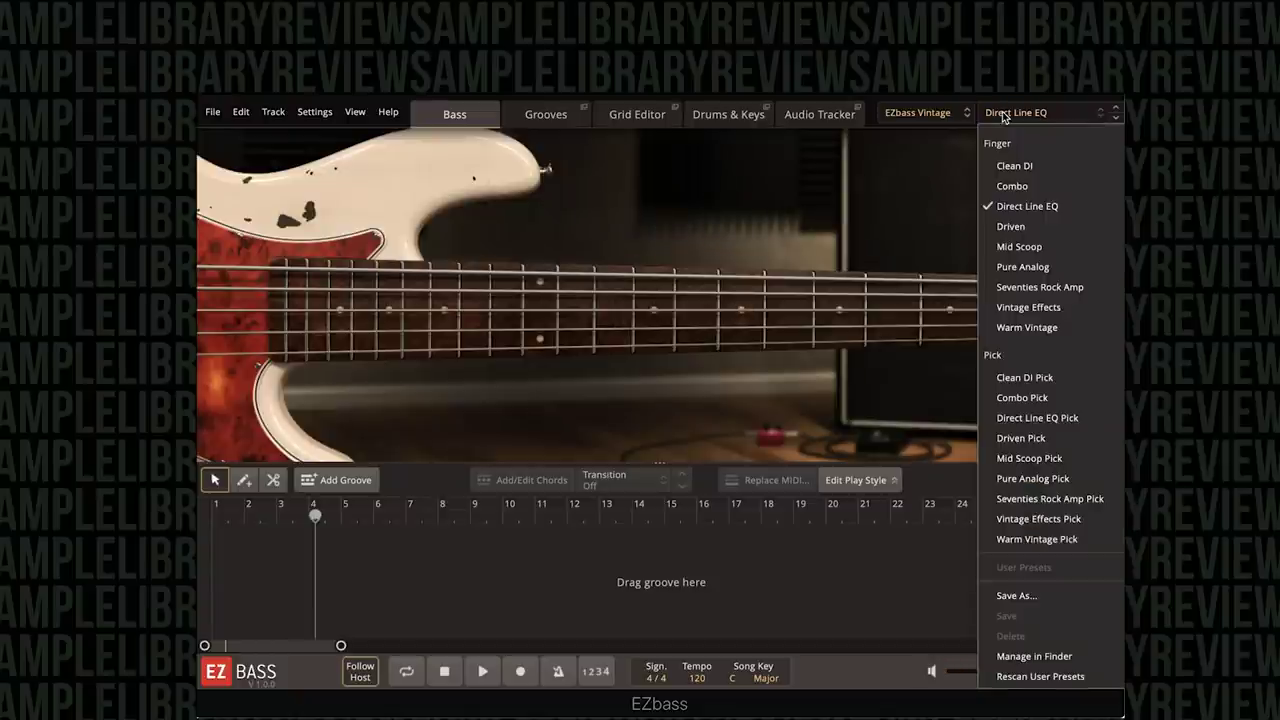
{"action": "left_click", "coordinate": [1022, 231]}
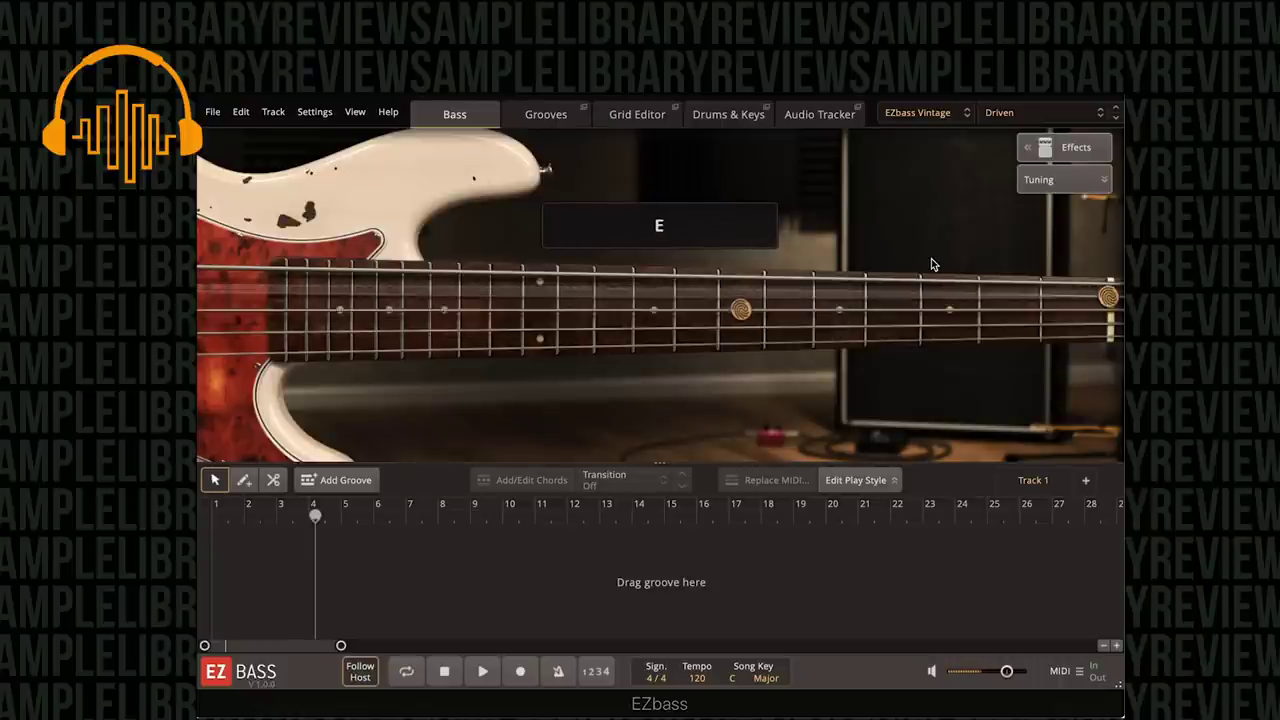
{"action": "left_click", "coordinate": [1000, 112]}
{"action": "left_click", "coordinate": [1046, 247]}
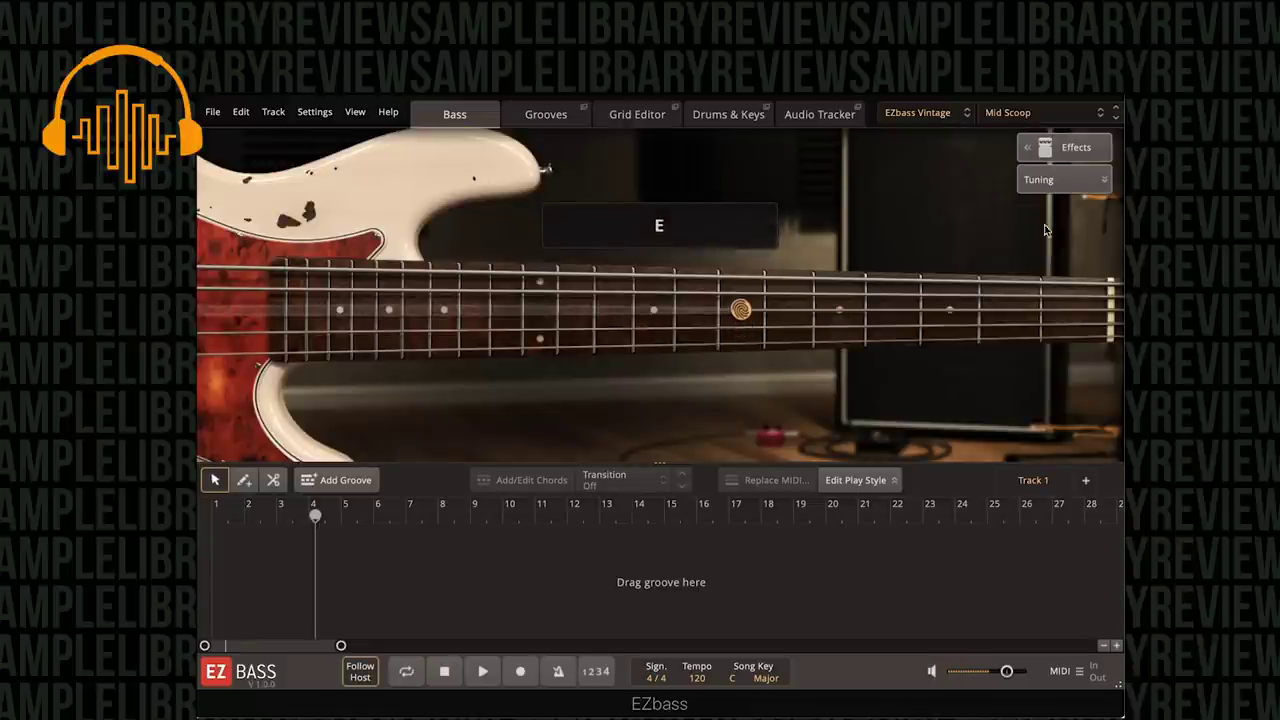
Load the Pure Analog finger preset, followed by Seventies Rock Amp, to audition both sounds.
{"action": "left_click", "coordinate": [1022, 114]}
{"action": "left_click", "coordinate": [1040, 272]}
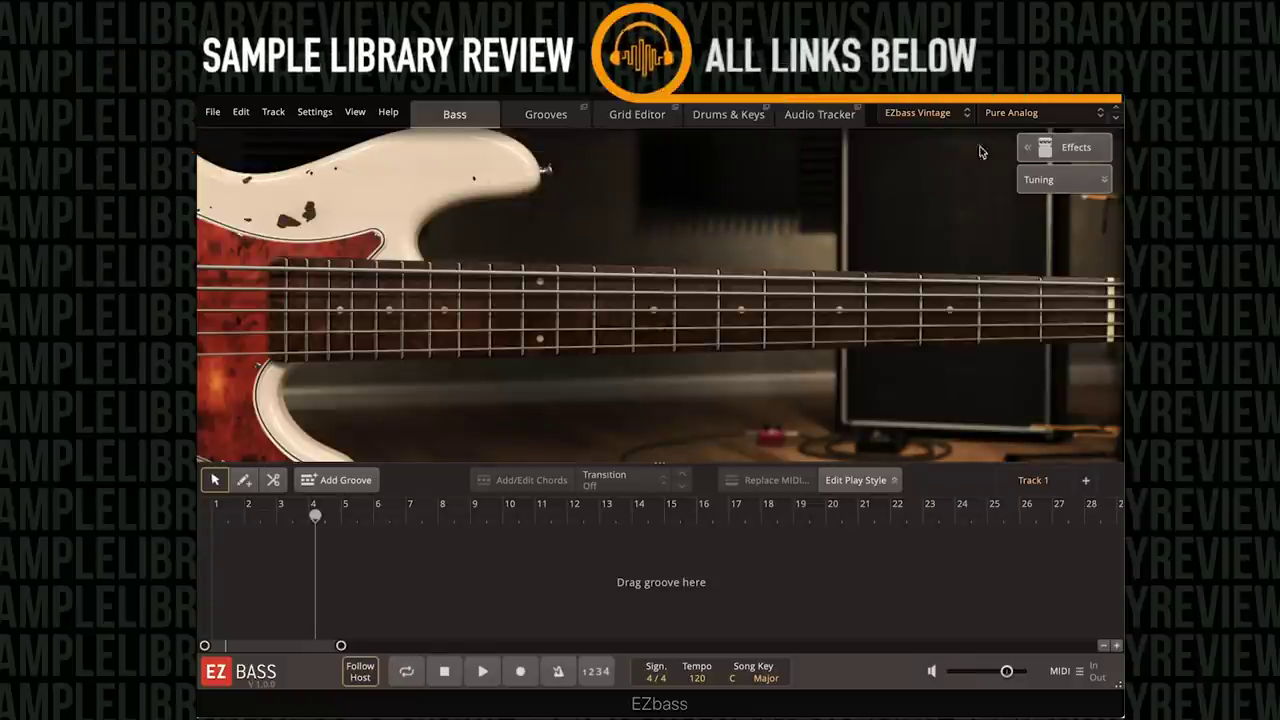
{"action": "left_click", "coordinate": [1010, 114]}
{"action": "left_click", "coordinate": [1038, 289]}
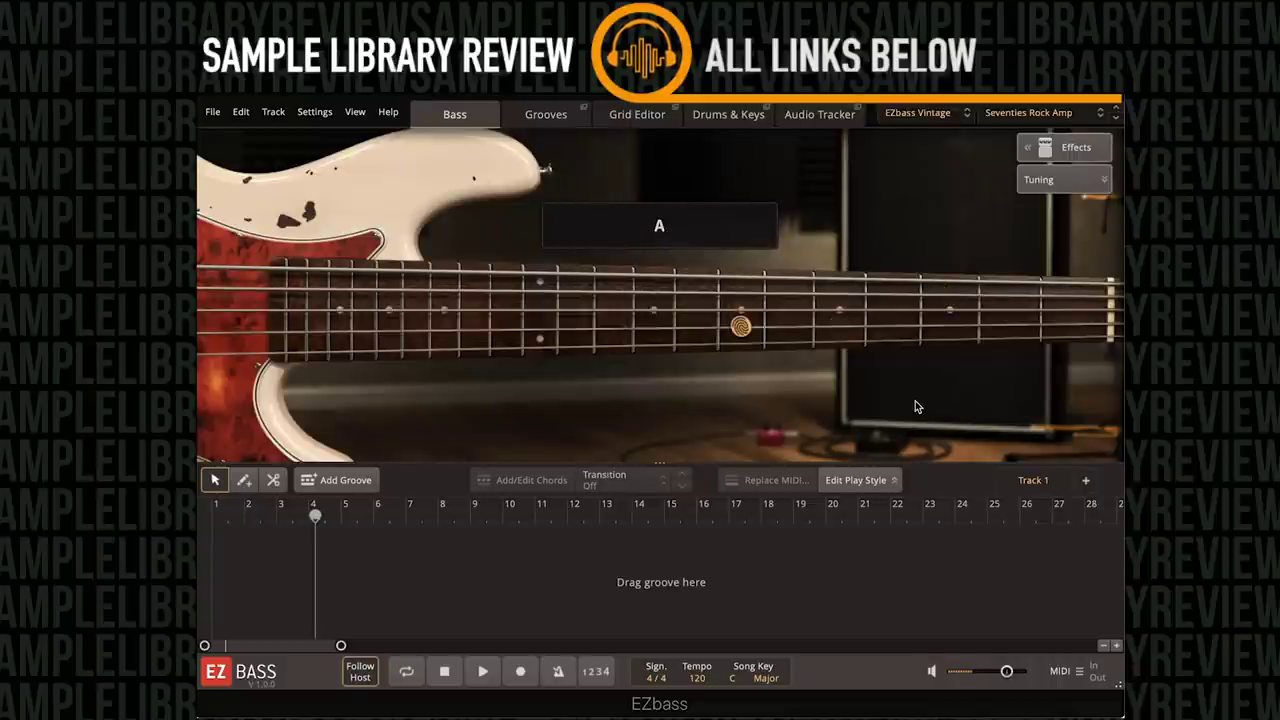
Load the Vintage Effects finger preset, followed by Warm Vintage, to audition both sounds.
{"action": "left_click", "coordinate": [1021, 112]}
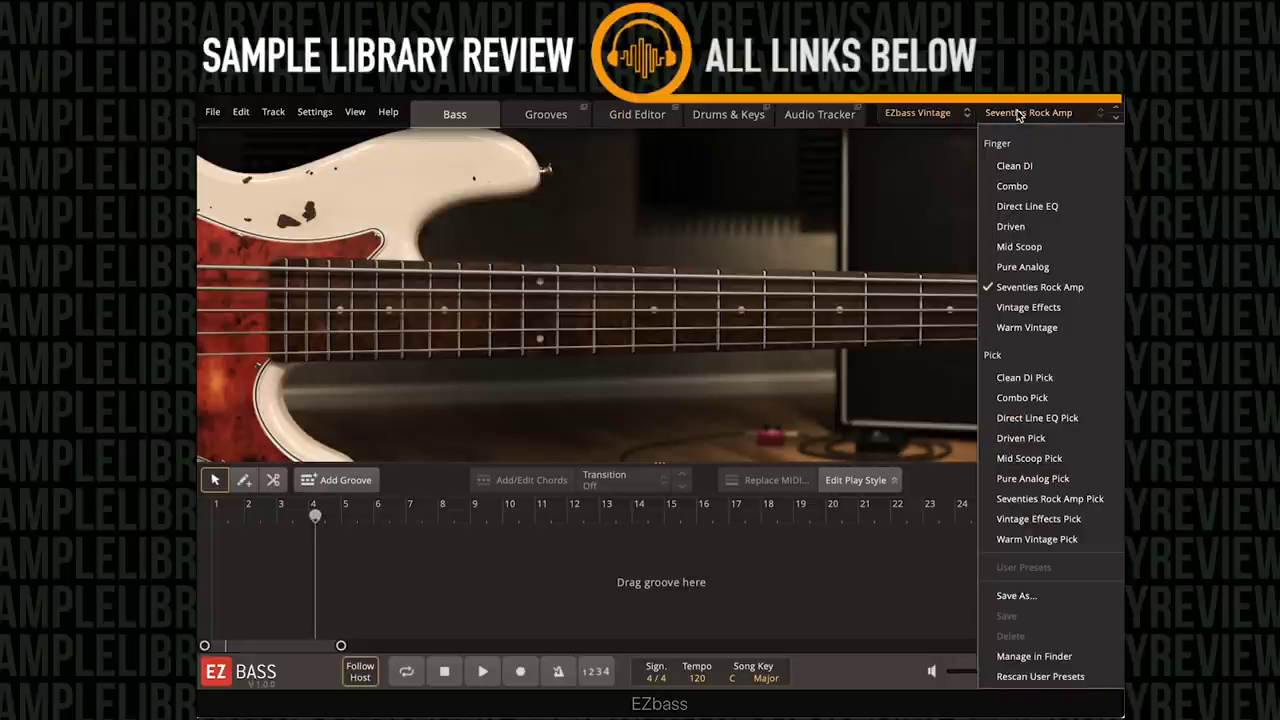
{"action": "left_click", "coordinate": [1030, 307]}
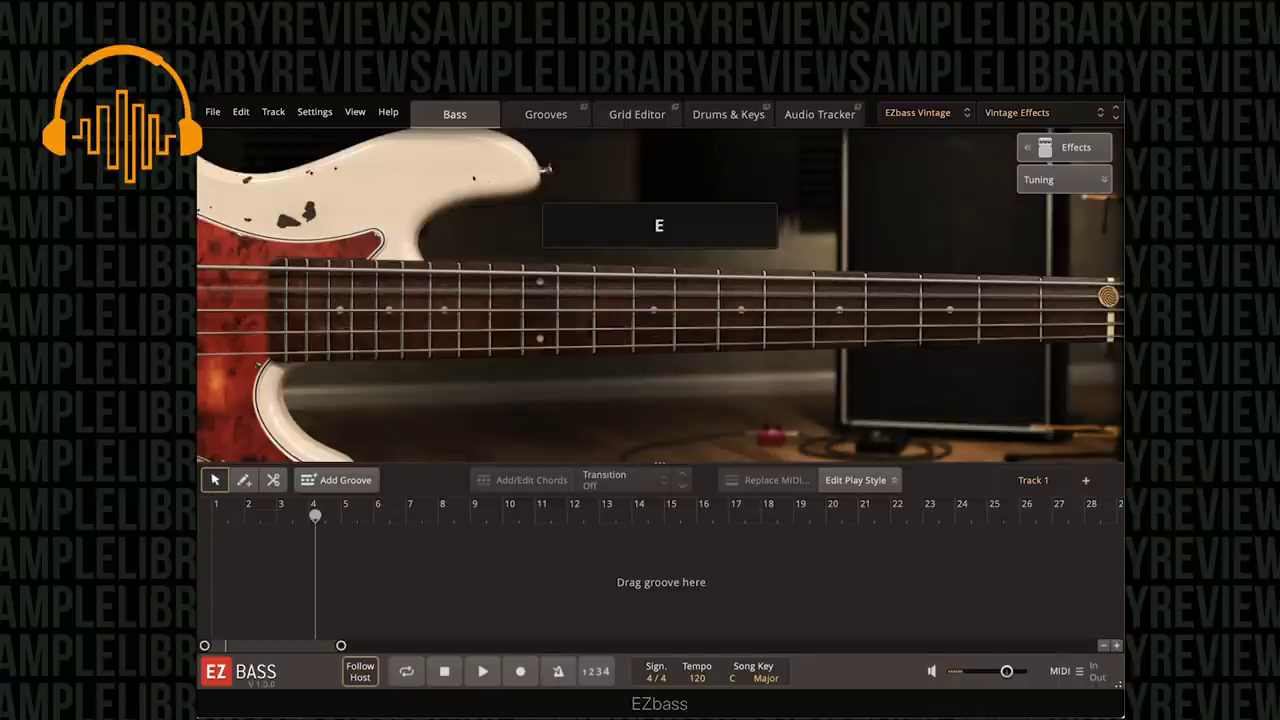
{"action": "left_click", "coordinate": [1051, 116]}
{"action": "left_click", "coordinate": [1030, 328]}
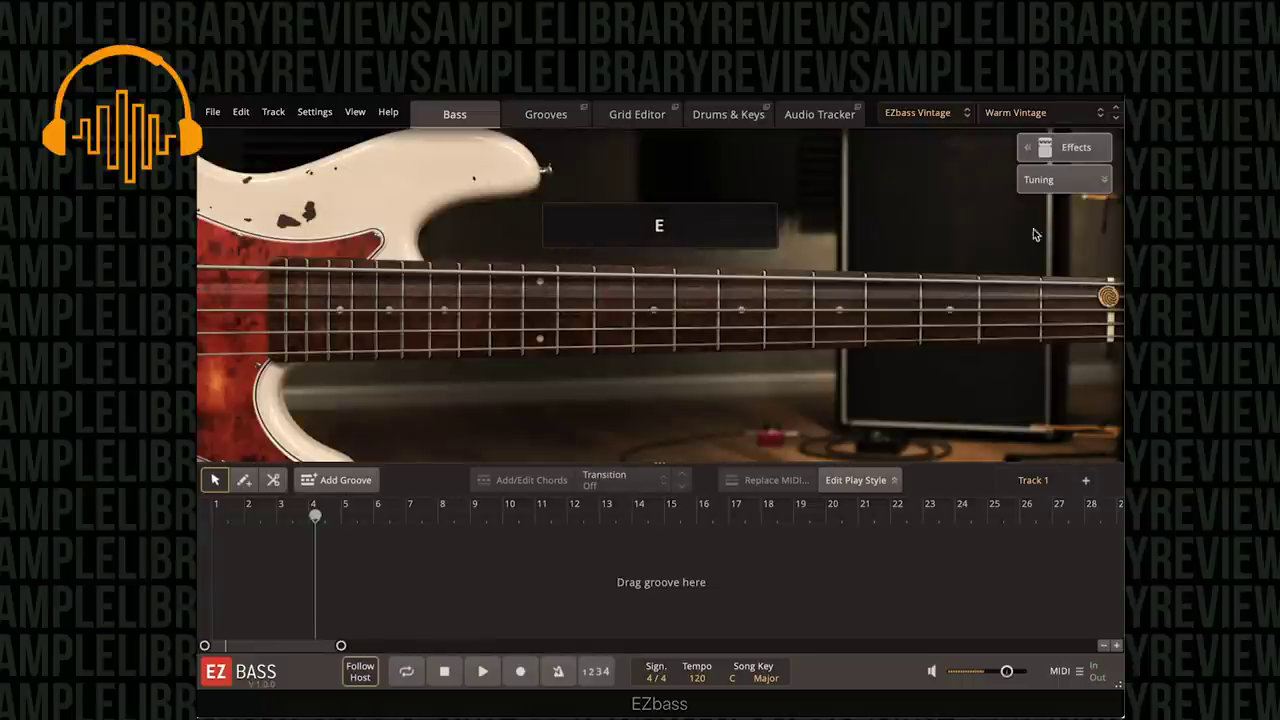
Load the Clean DI Pick preset of EZbass Vintage, followed by Combo Pick, to audition both sounds.
{"action": "left_click", "coordinate": [1003, 113]}
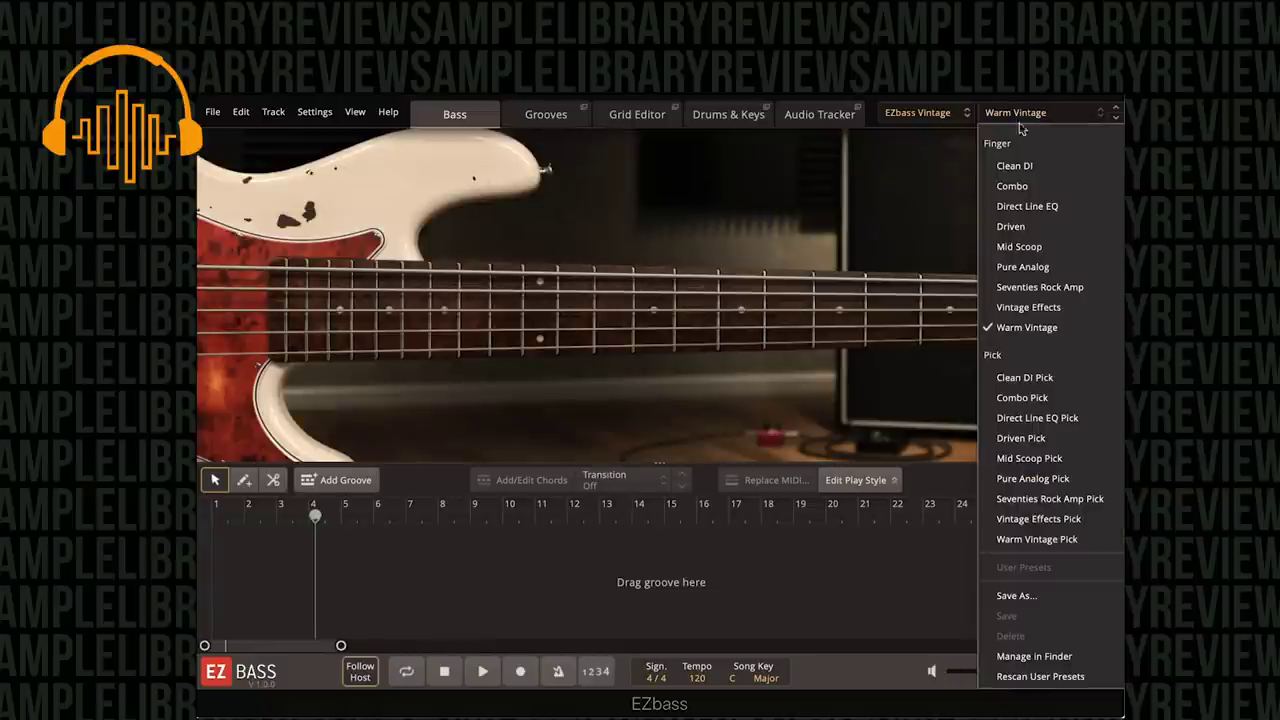
{"action": "left_click", "coordinate": [1050, 387]}
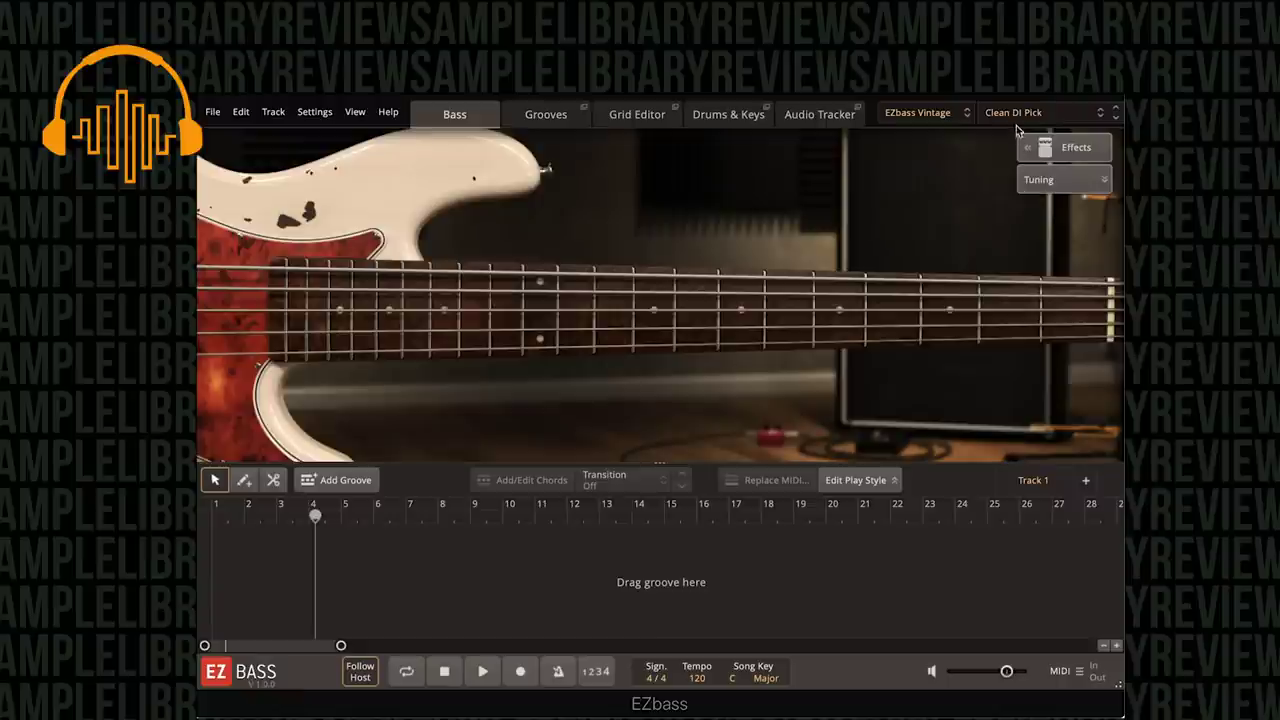
{"action": "left_click", "coordinate": [1016, 119]}
{"action": "left_click", "coordinate": [1040, 398]}
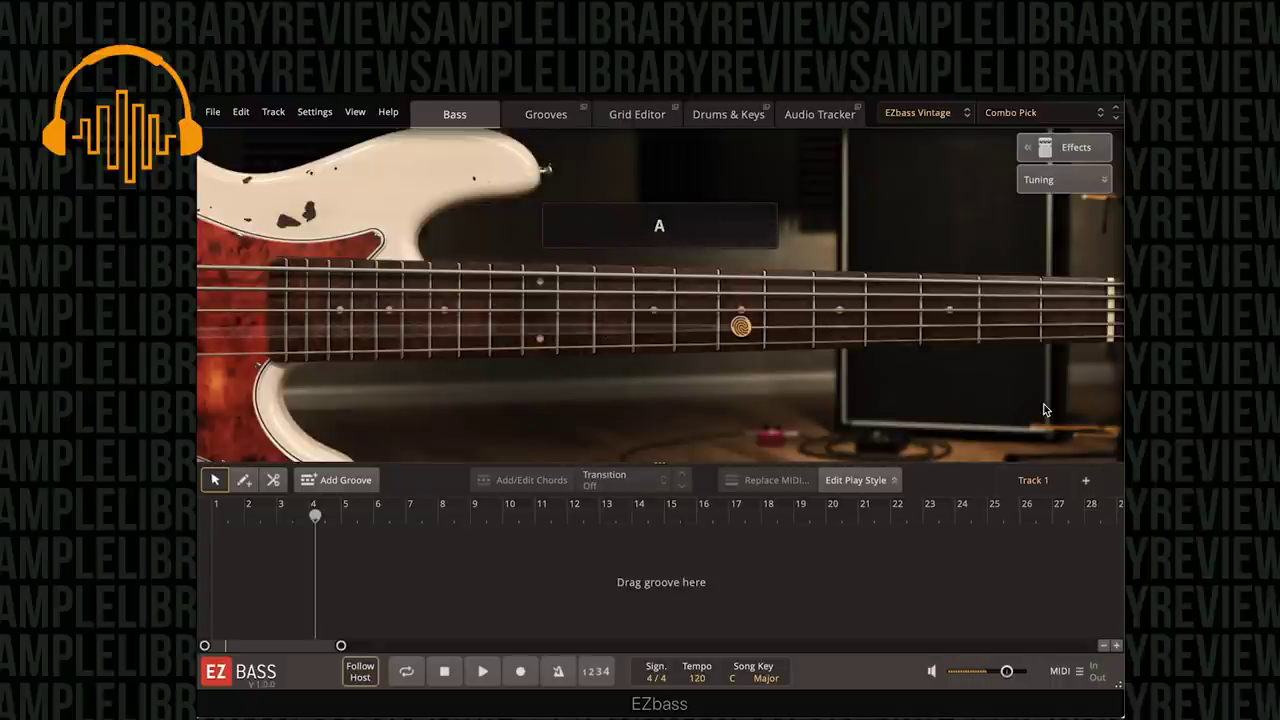
Load the Direct Line EQ Pick preset, followed by Driven Pick, to audition both sounds.
{"action": "left_click", "coordinate": [1013, 114]}
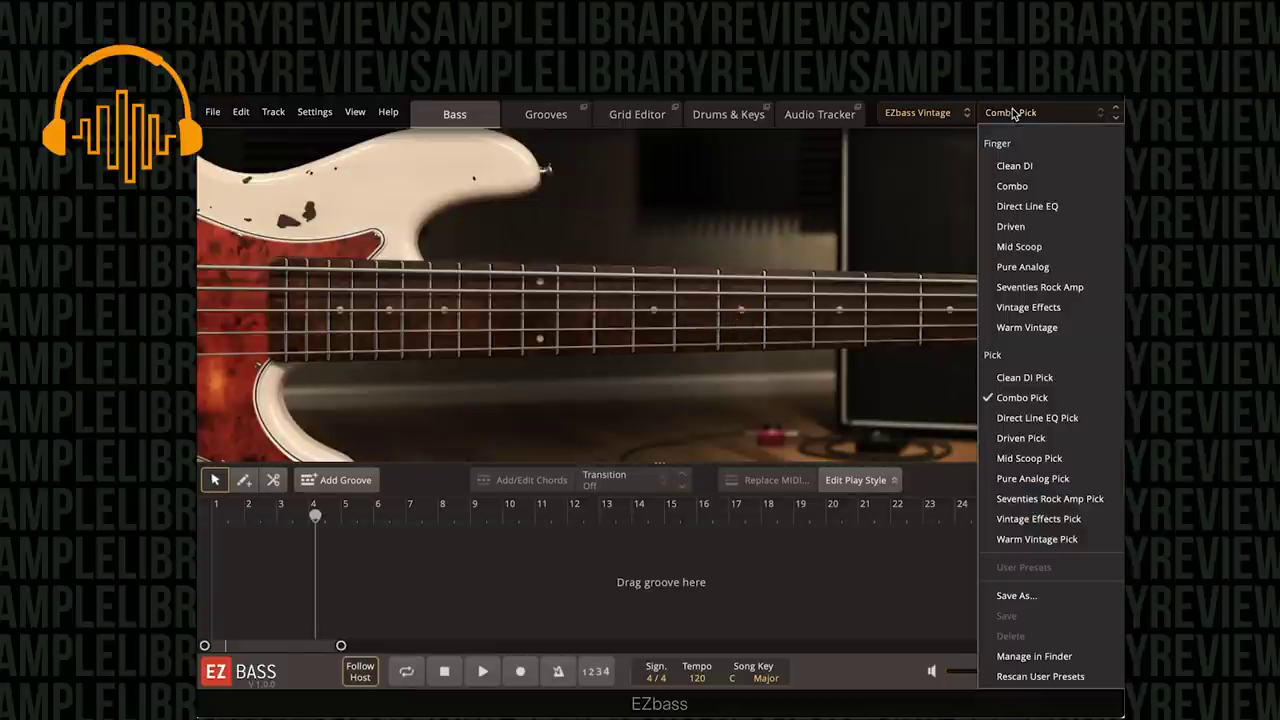
{"action": "left_click", "coordinate": [1061, 417]}
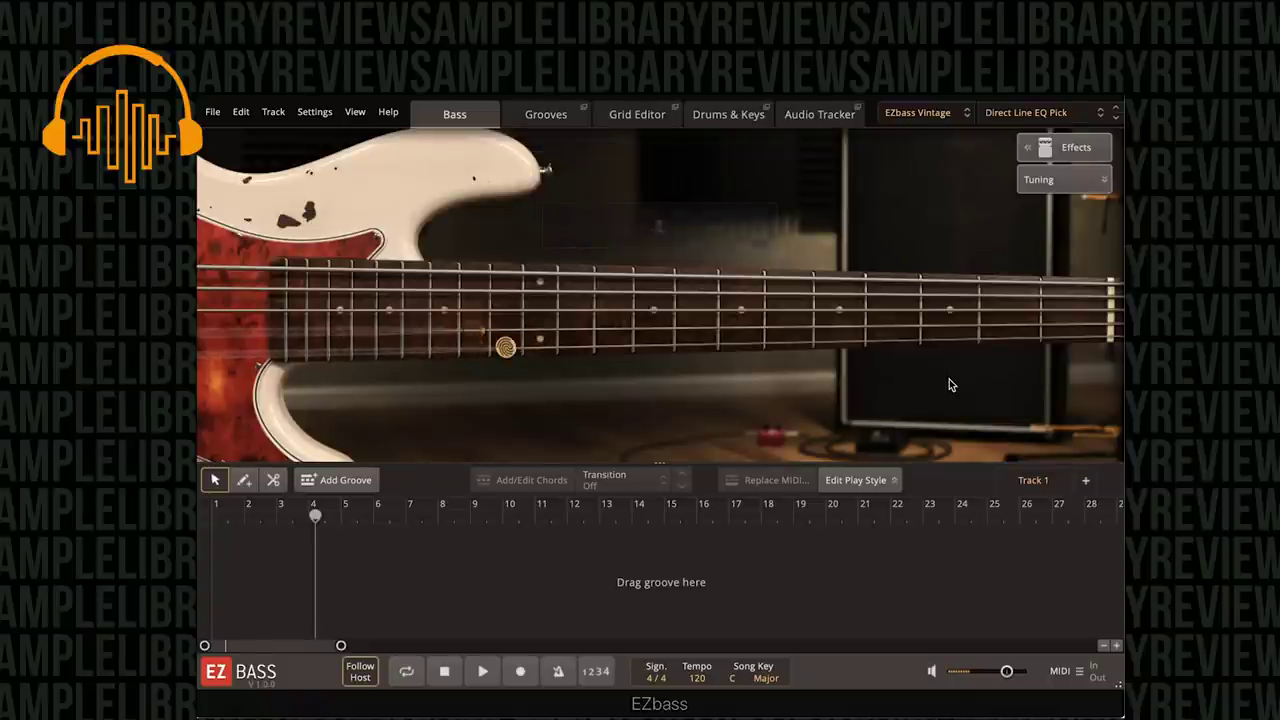
{"action": "left_click", "coordinate": [1040, 113]}
{"action": "left_click", "coordinate": [1048, 441]}
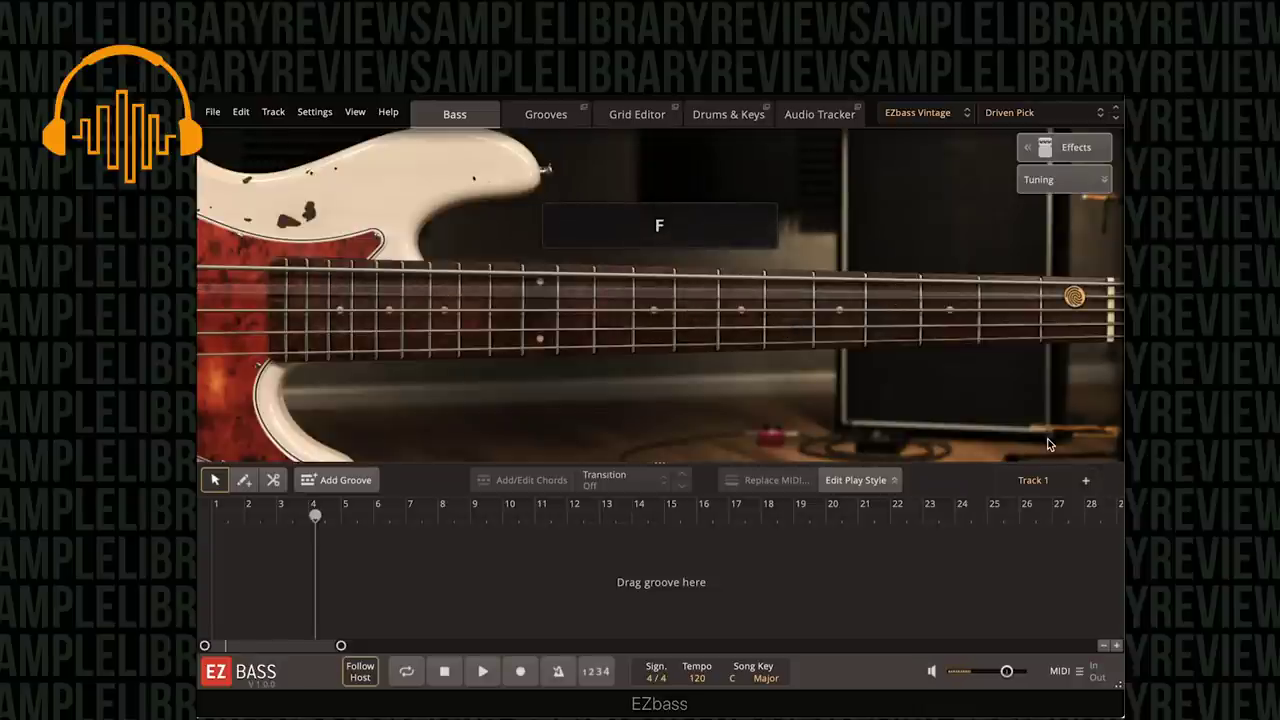
Load the Mid Scoop Pick preset, followed by Pure Analog Pick, to audition both sounds.
{"action": "left_click", "coordinate": [1035, 113]}
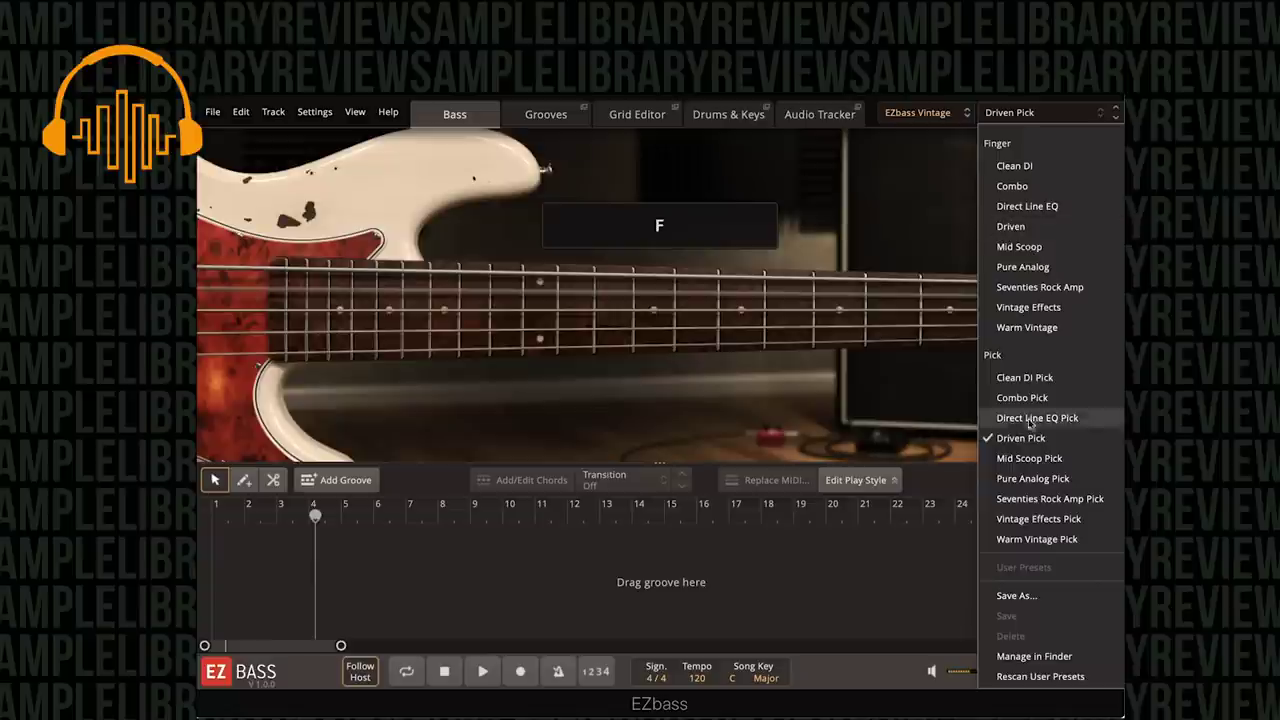
{"action": "left_click", "coordinate": [1025, 460]}
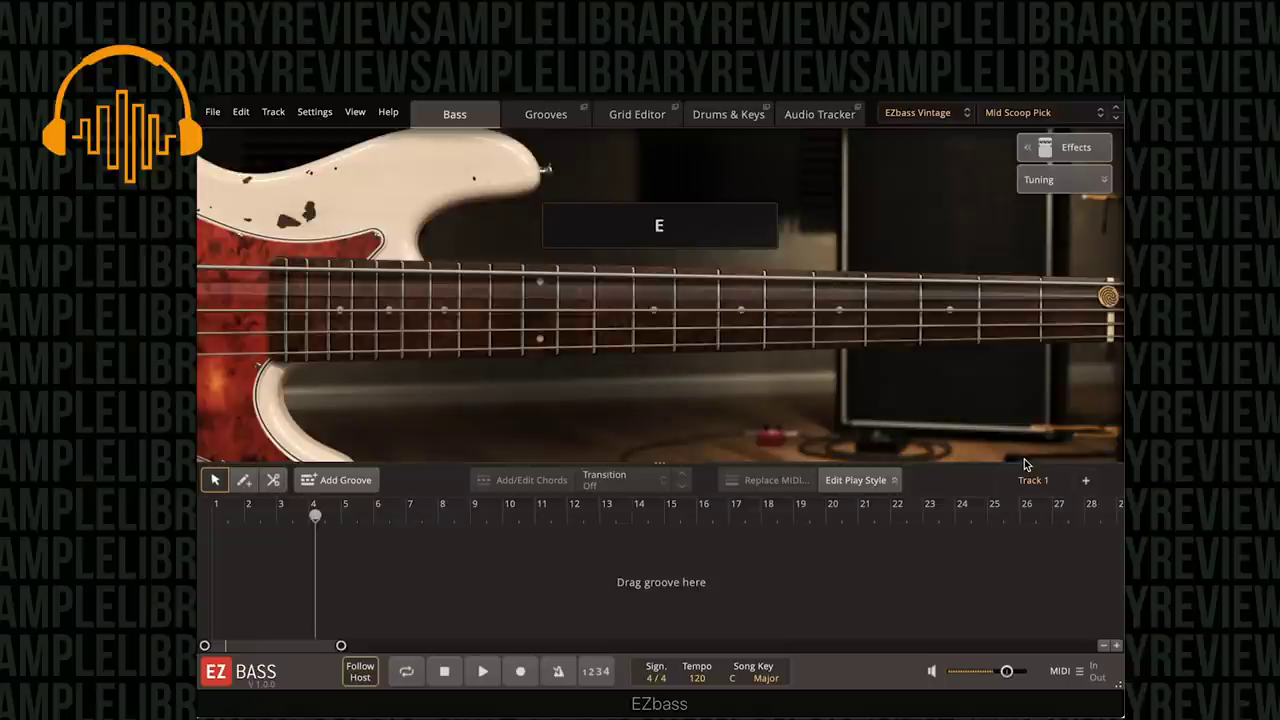
{"action": "left_click", "coordinate": [1025, 115]}
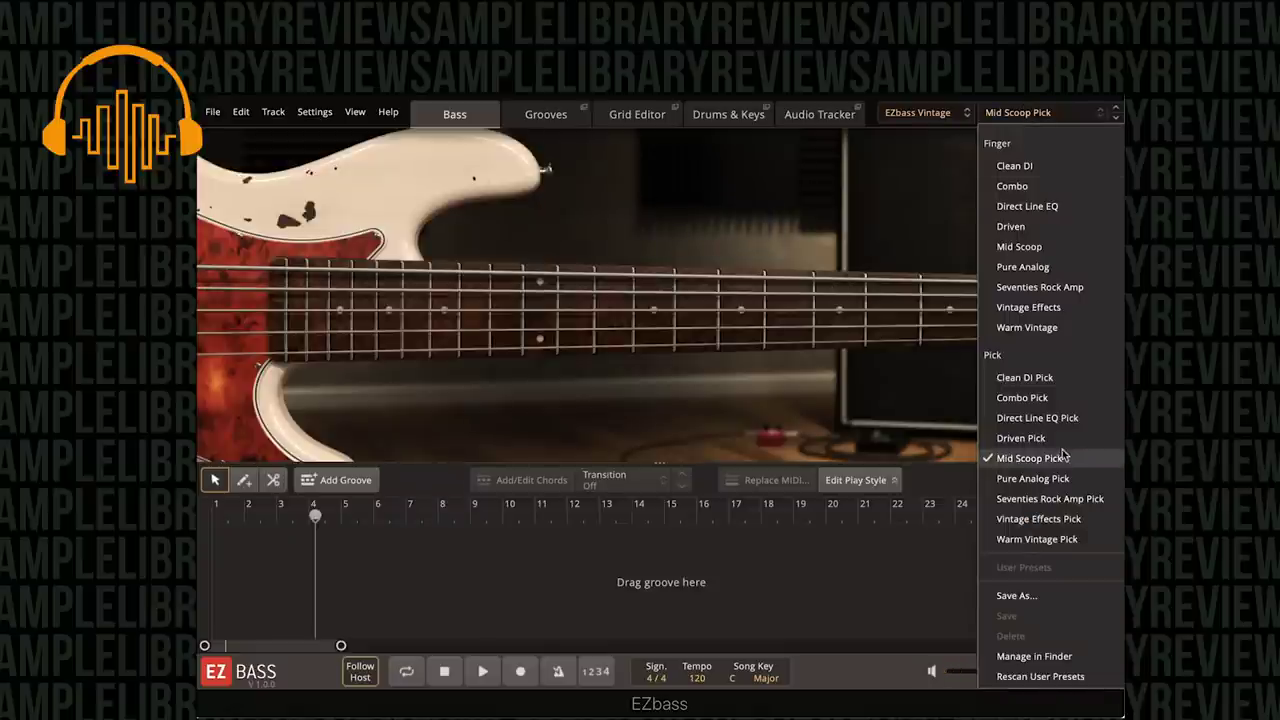
{"action": "left_click", "coordinate": [1060, 478]}
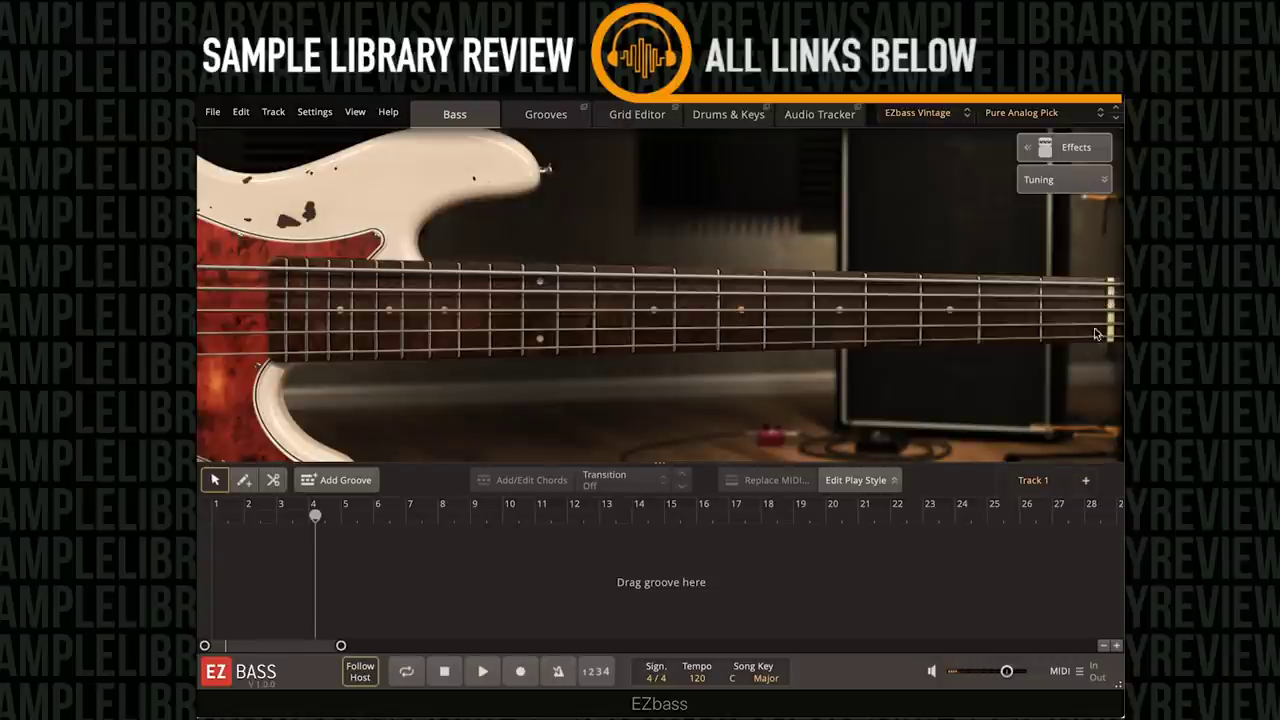
Load the Seventies Rock Amp Pick preset, followed by Vintage Effects Pick, to audition both sounds.
{"action": "left_click", "coordinate": [1021, 115]}
{"action": "left_click", "coordinate": [1050, 499]}
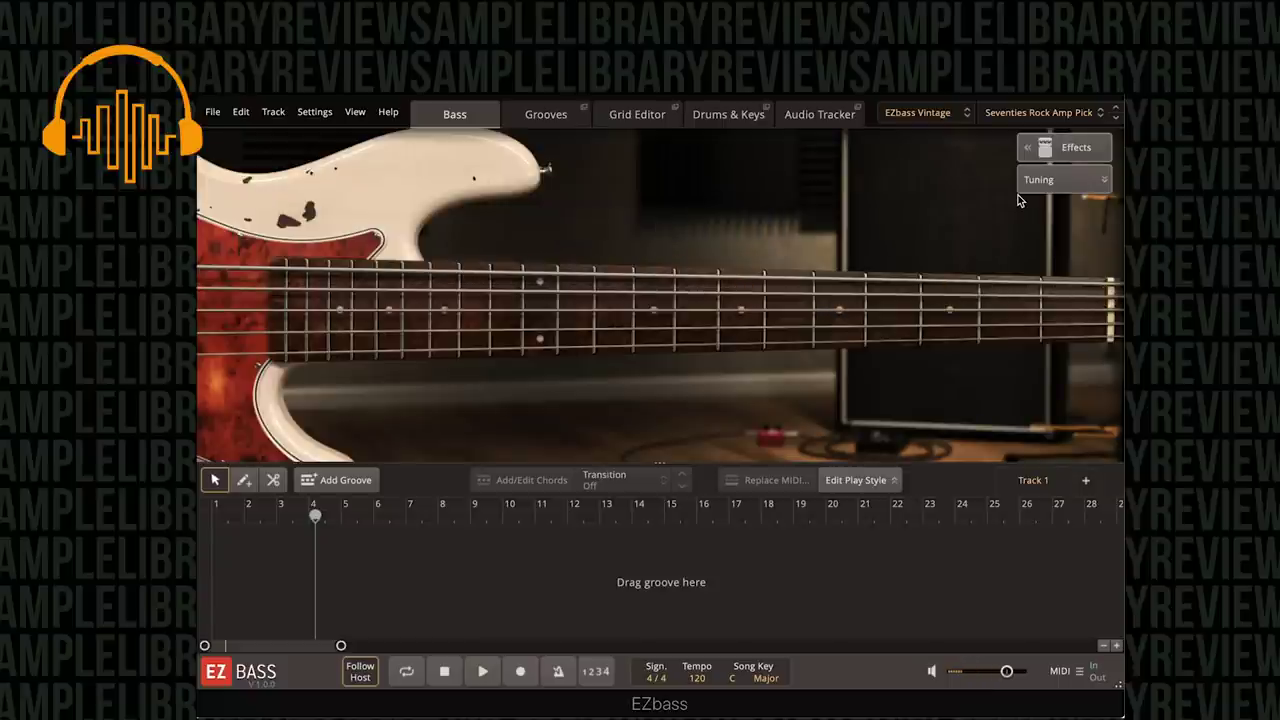
{"action": "left_click", "coordinate": [1010, 113]}
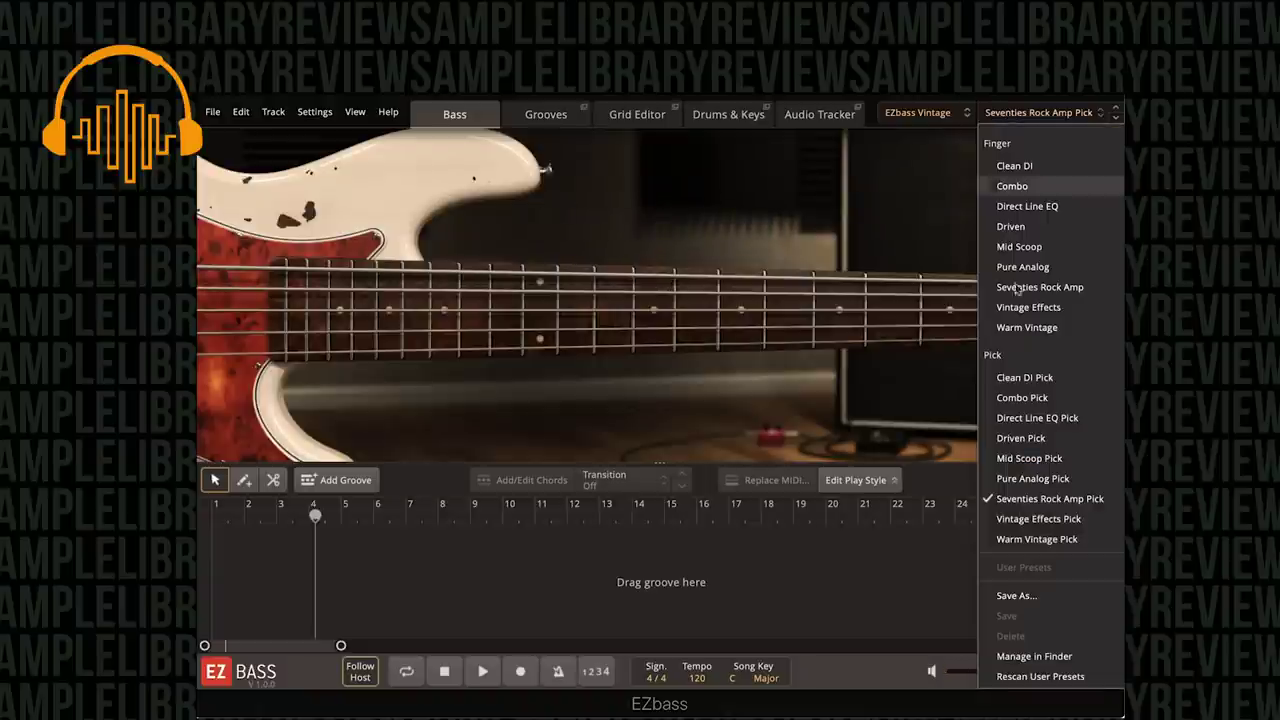
{"action": "left_click", "coordinate": [1040, 518]}
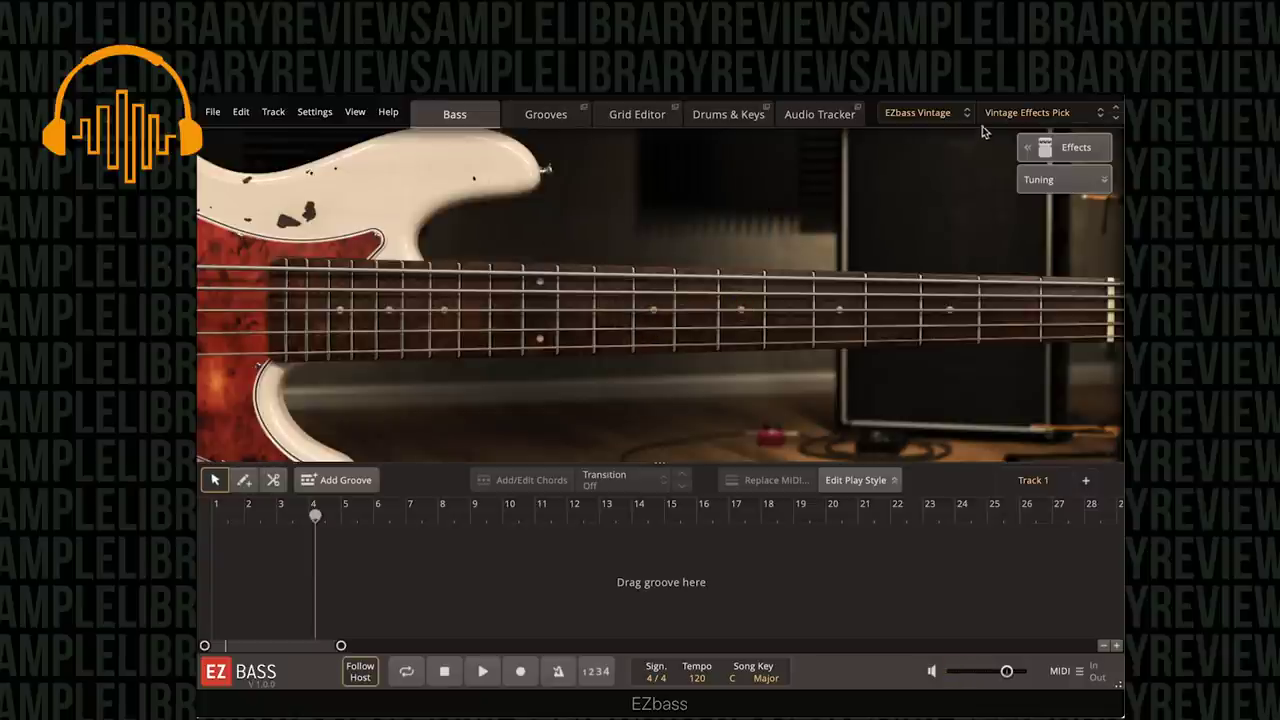
Load the Warm Vintage Pick preset to audition it, and return to the Clean DI finger preset.
{"action": "left_click", "coordinate": [1010, 114]}
{"action": "left_click", "coordinate": [1074, 539]}
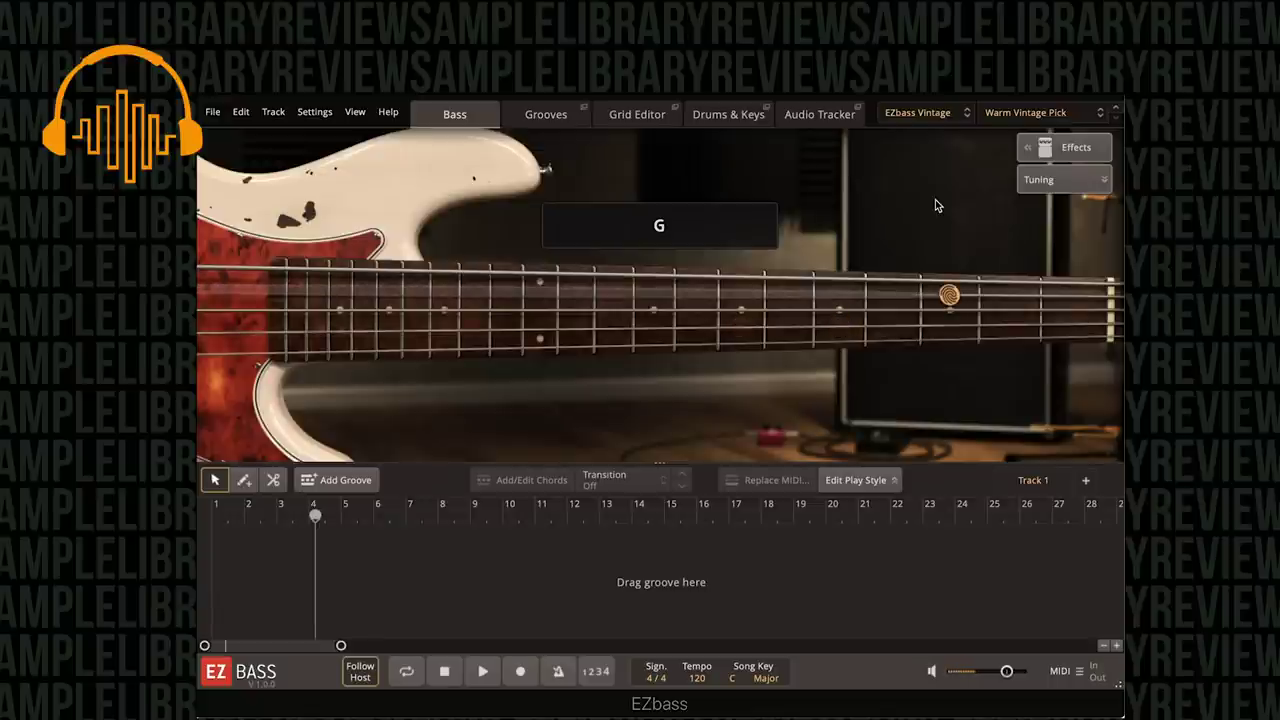
{"action": "left_click", "coordinate": [1047, 119]}
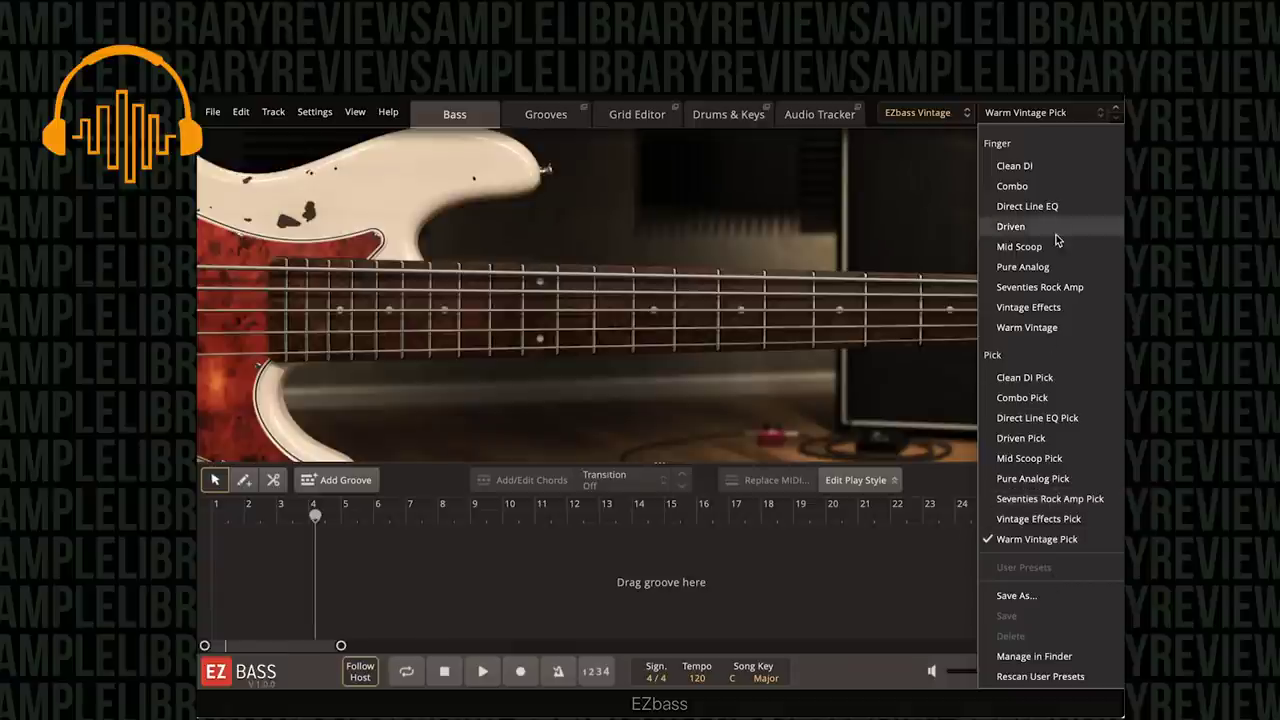
{"action": "left_click", "coordinate": [1014, 166]}
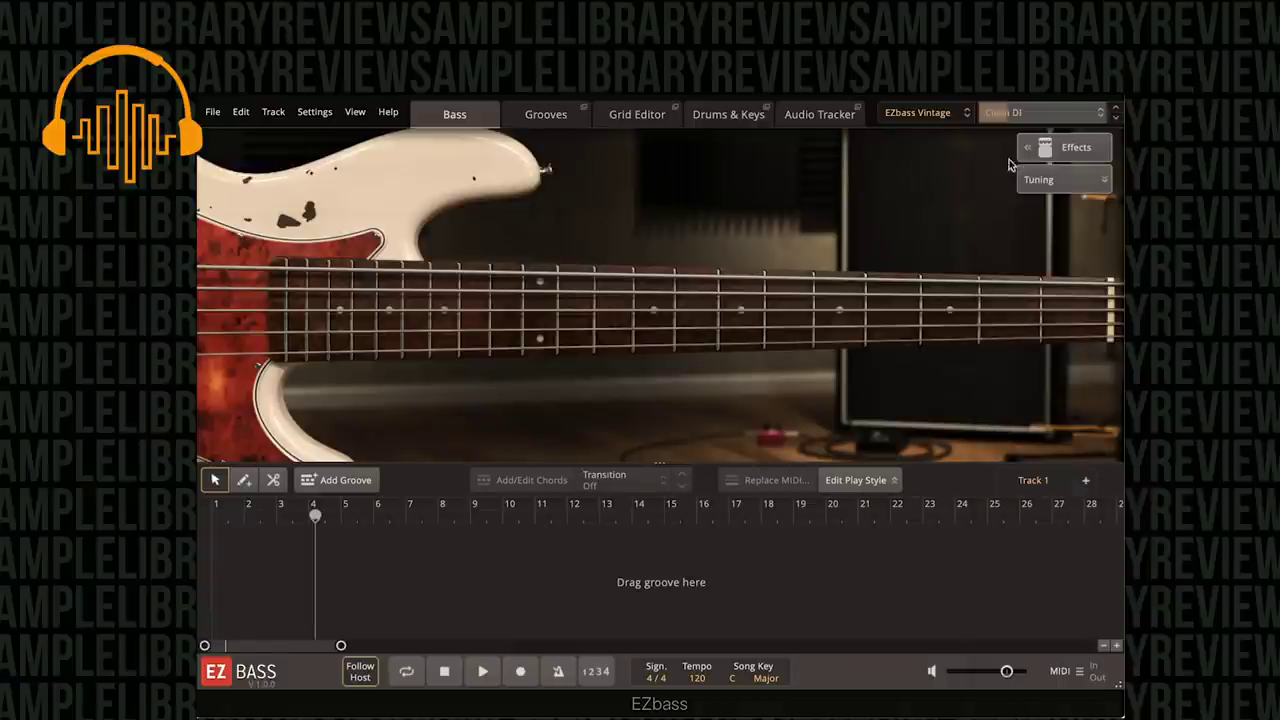
Switch the bass library from EZbass Vintage to EZbass Modern.
{"action": "left_click", "coordinate": [932, 112]}
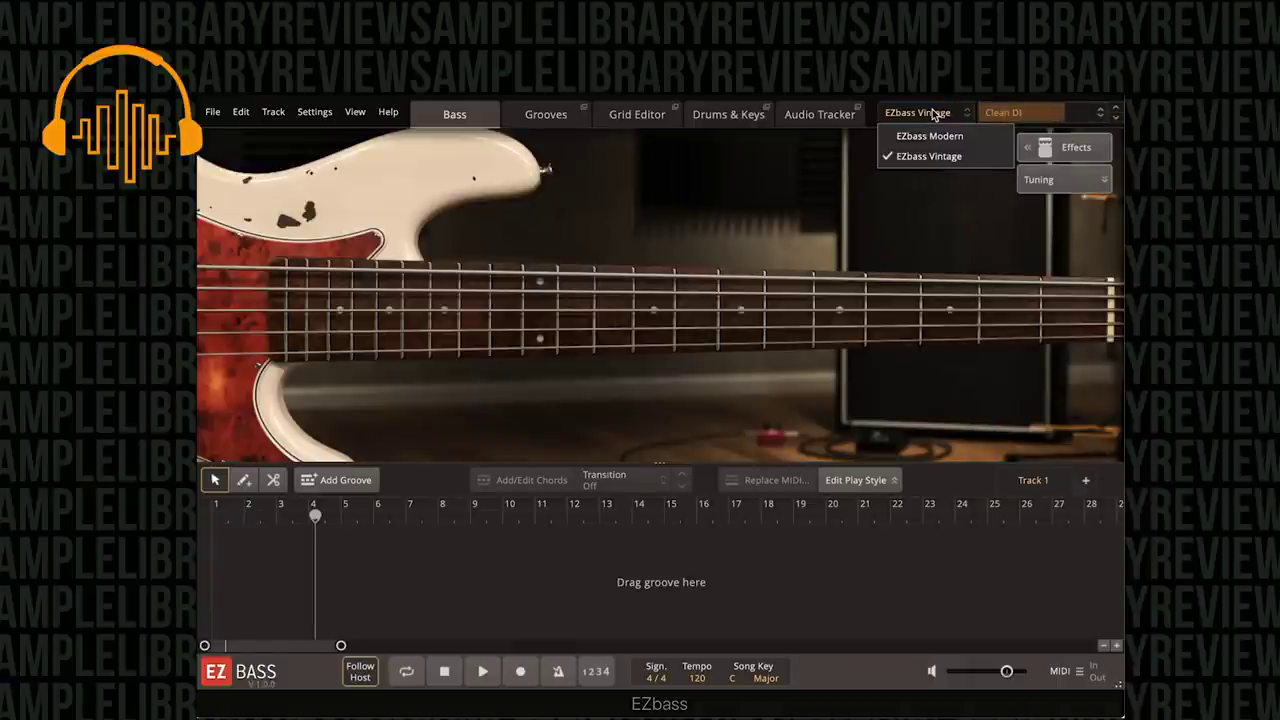
{"action": "left_click", "coordinate": [937, 144]}
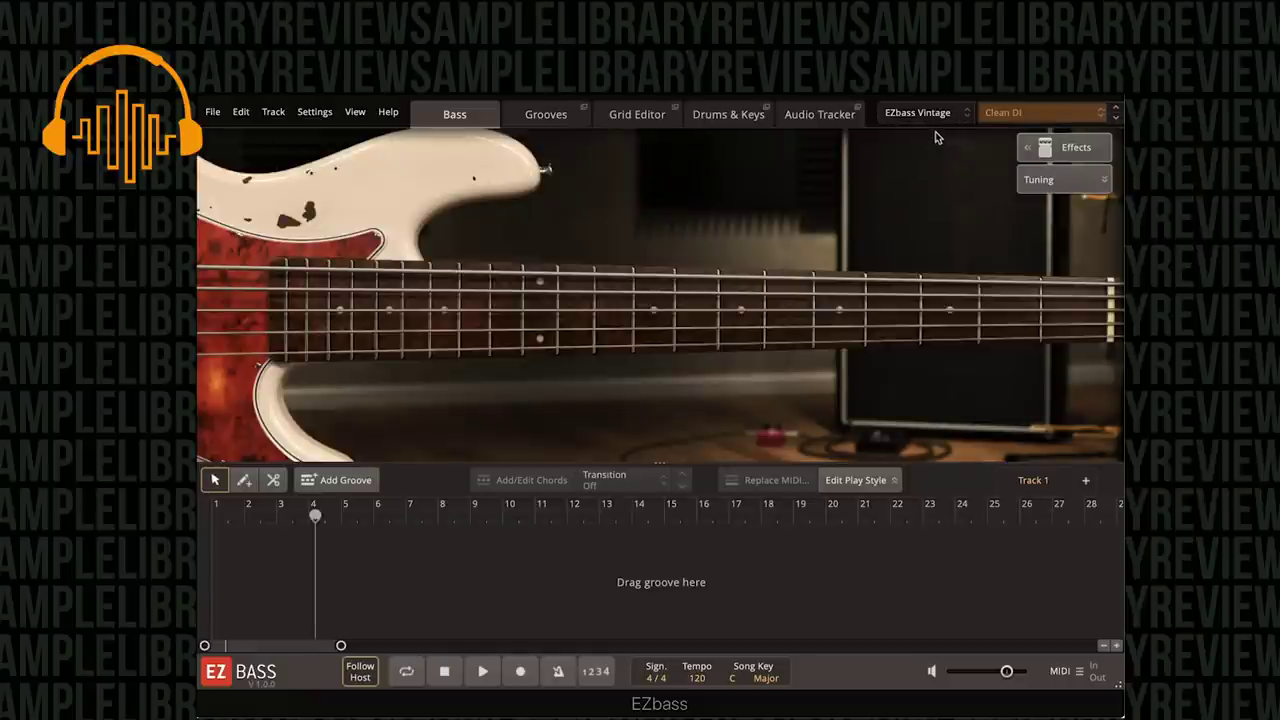
{"action": "left_click", "coordinate": [931, 113]}
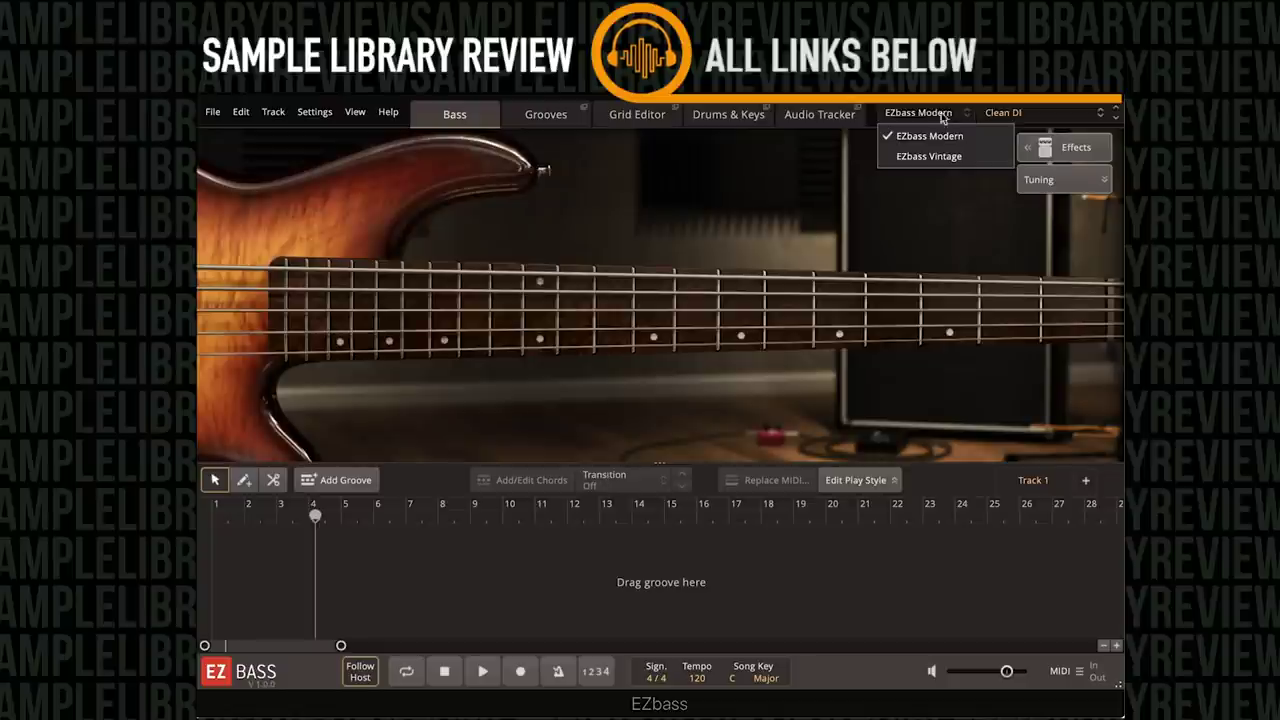
{"action": "left_click", "coordinate": [948, 108]}
{"action": "left_click", "coordinate": [930, 112]}
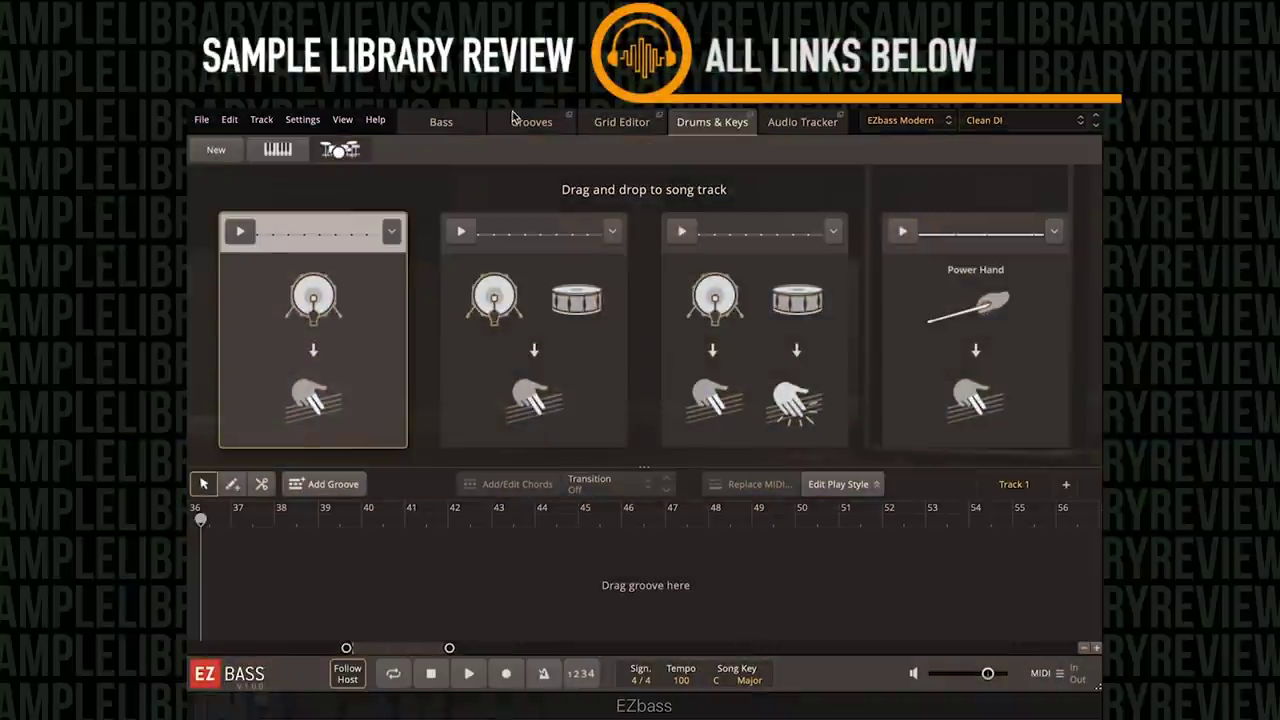
Open the groove browser and preview the Verse 01 groove of the Slow Push 94 BPM family.
{"action": "left_click", "coordinate": [516, 120]}
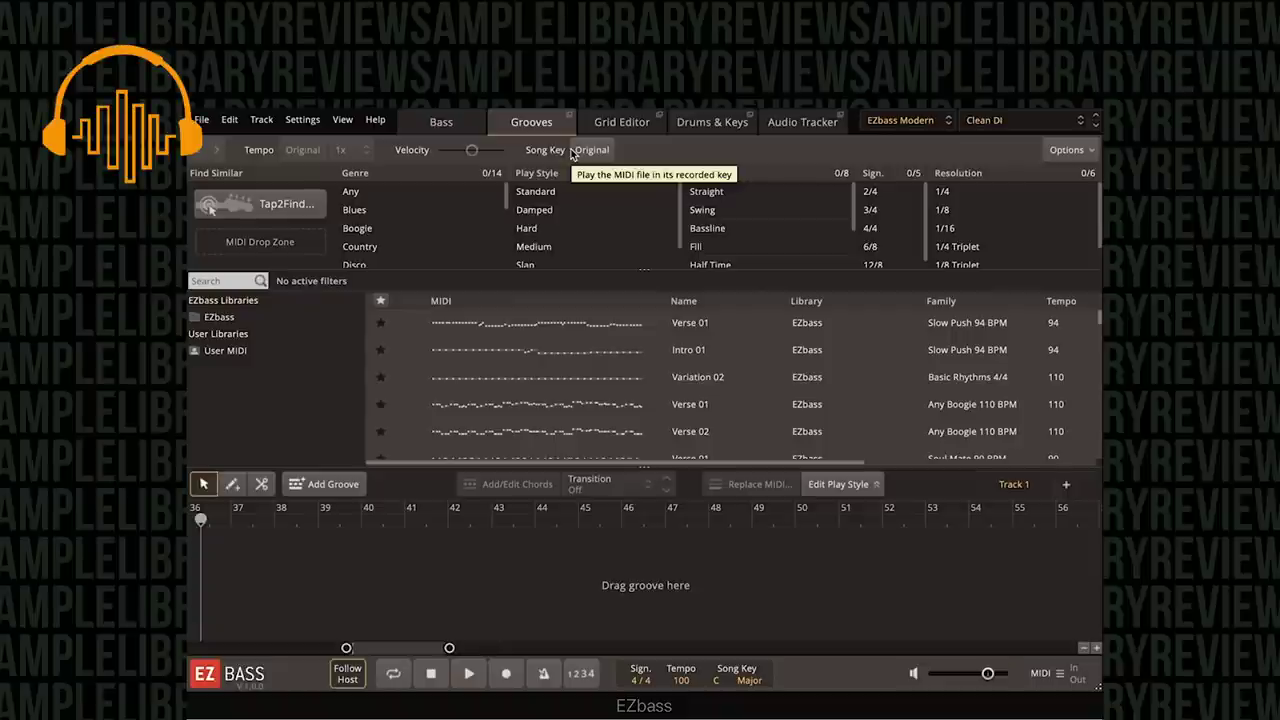
{"action": "left_click", "coordinate": [571, 153]}
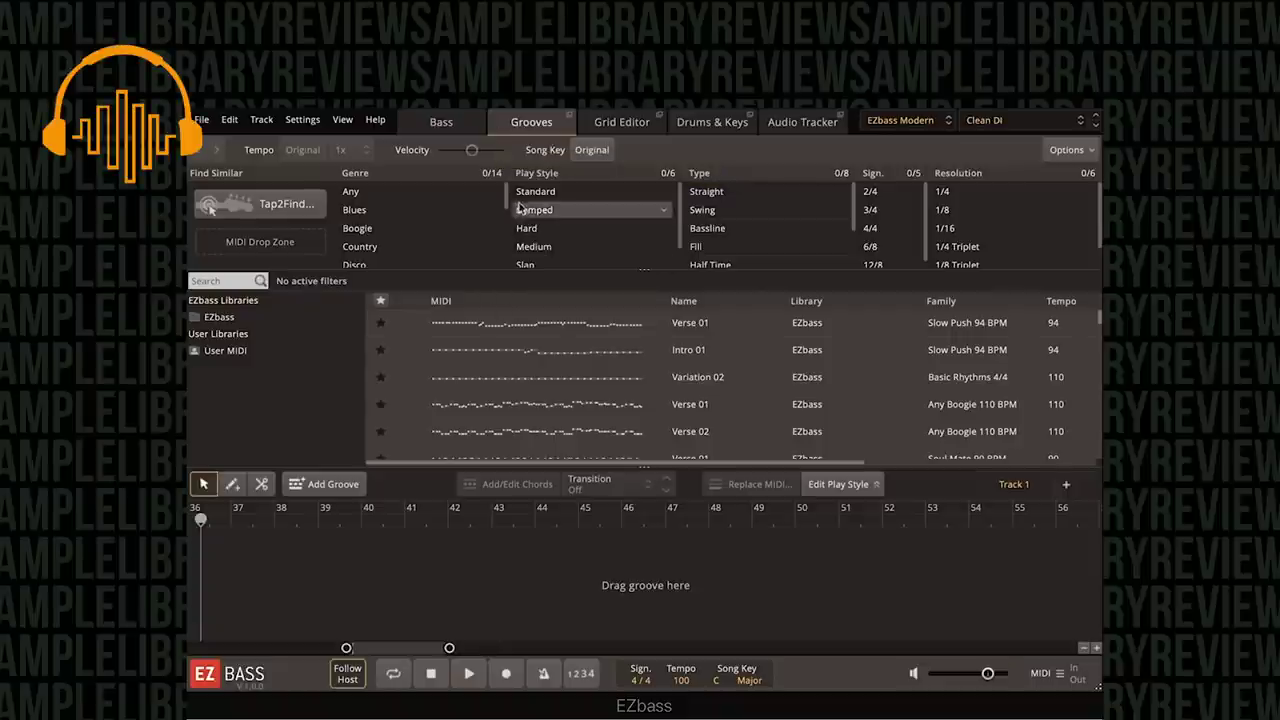
{"action": "left_click", "coordinate": [460, 325]}
{"action": "left_click", "coordinate": [411, 323]}
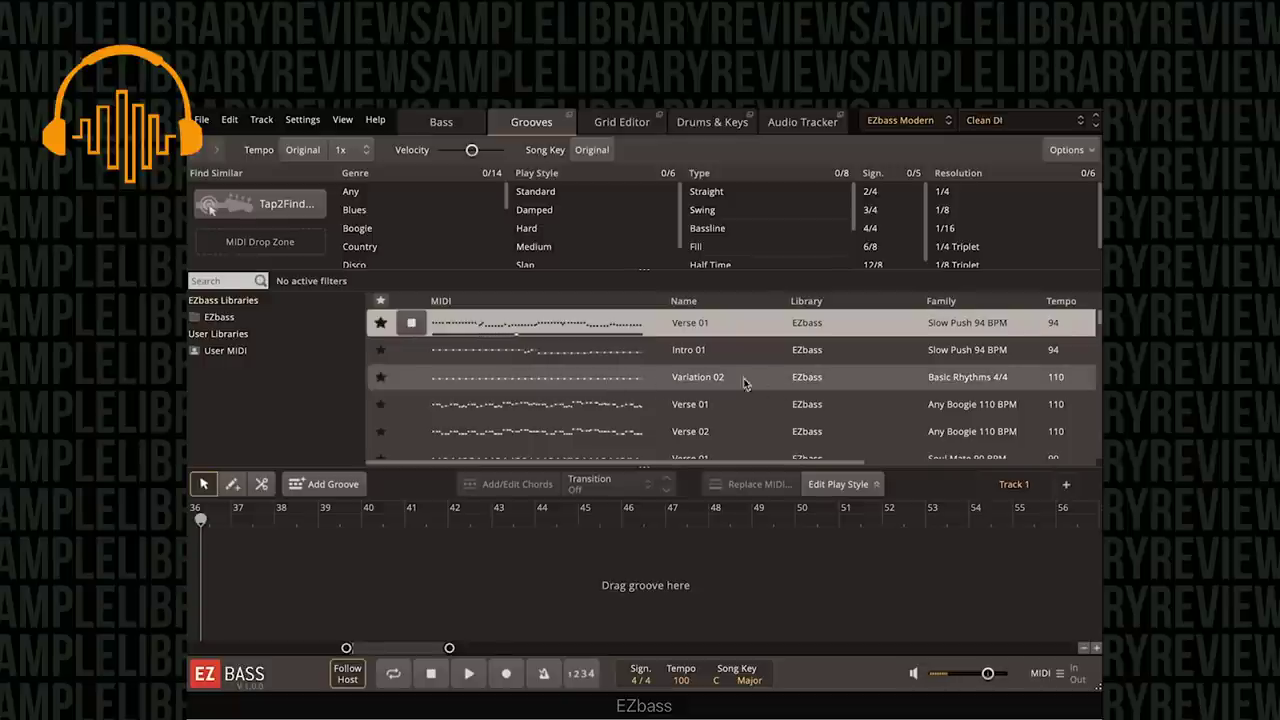
Preview the Variation 02 groove of Basic Rhythms 4/4 and Verse 01 of Any Boogie 110 BPM, and stop playback.
{"action": "left_click", "coordinate": [411, 377]}
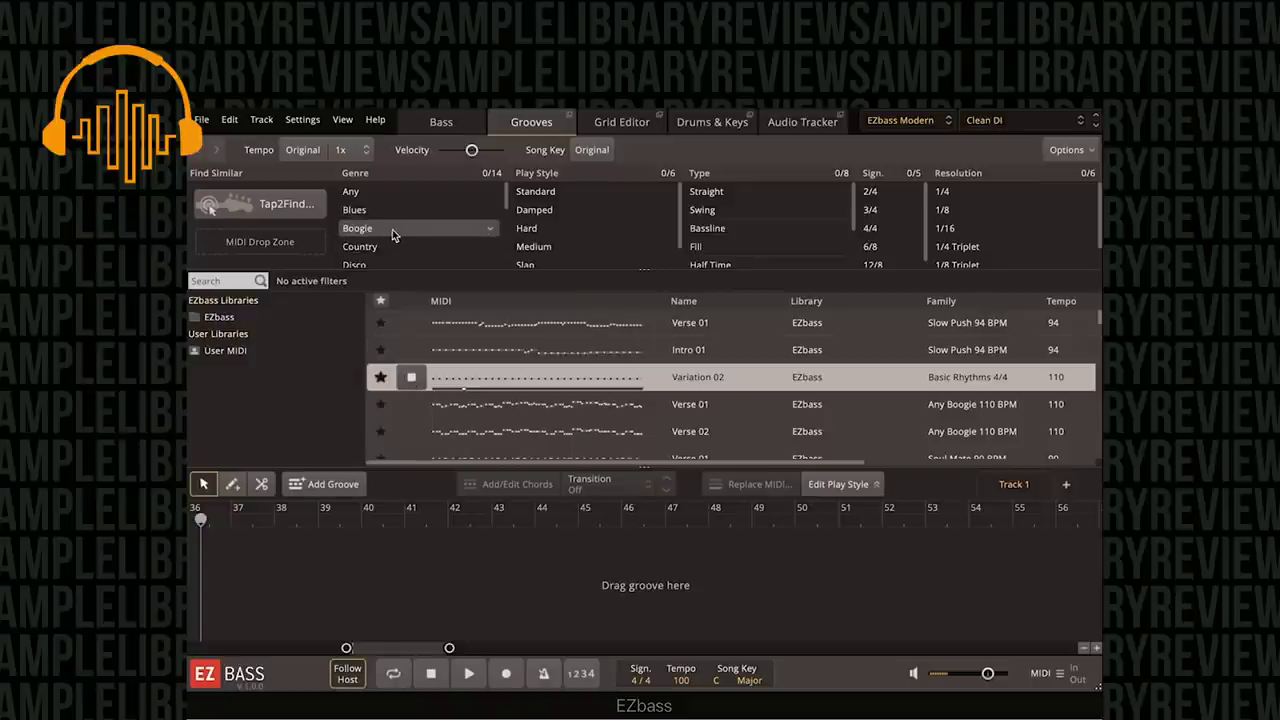
{"action": "scroll", "coordinate": [392, 235], "scroll_direction": "down", "scroll_amount": 1}
{"action": "scroll", "coordinate": [392, 231], "scroll_direction": "down", "scroll_amount": 1}
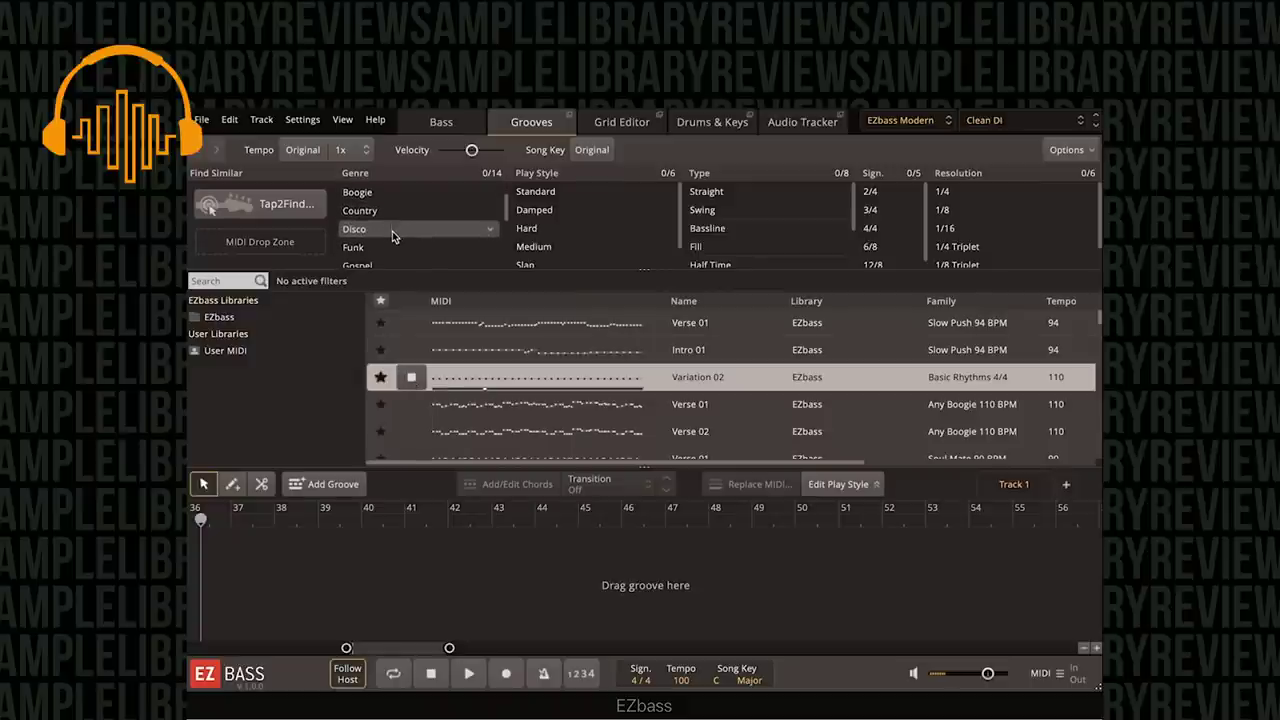
{"action": "left_click", "coordinate": [411, 404]}
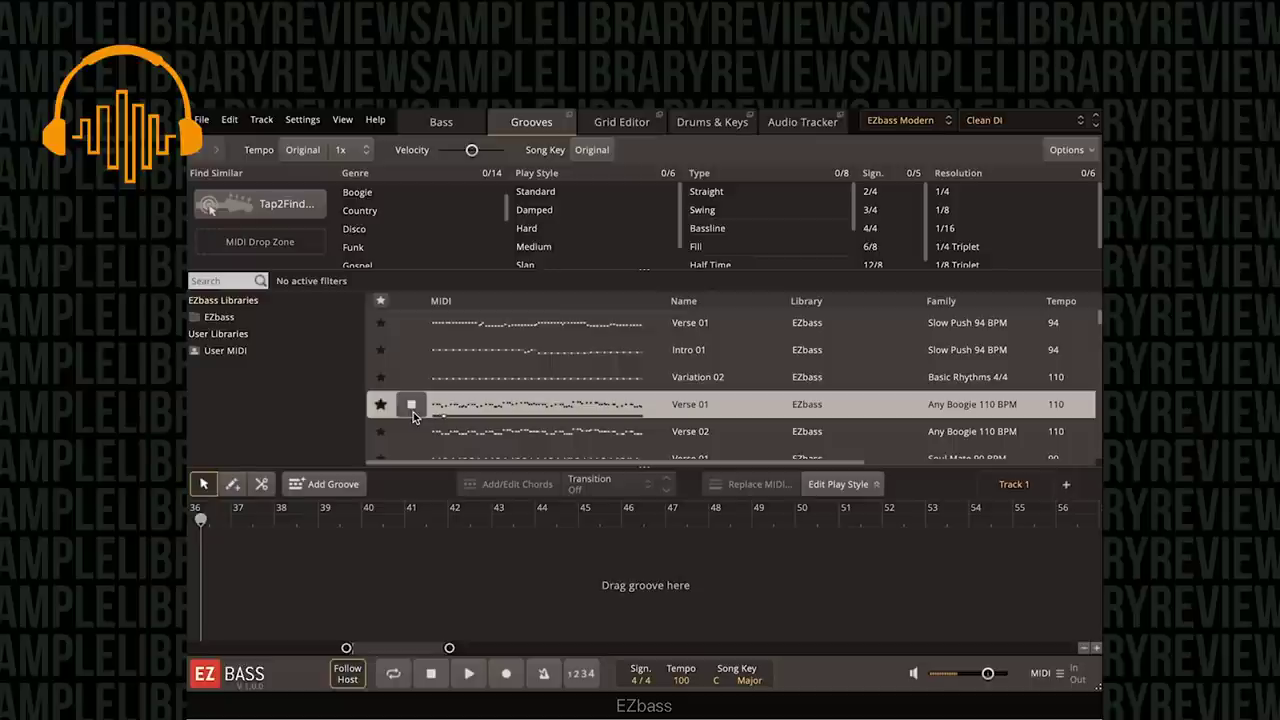
{"action": "left_click", "coordinate": [411, 405]}
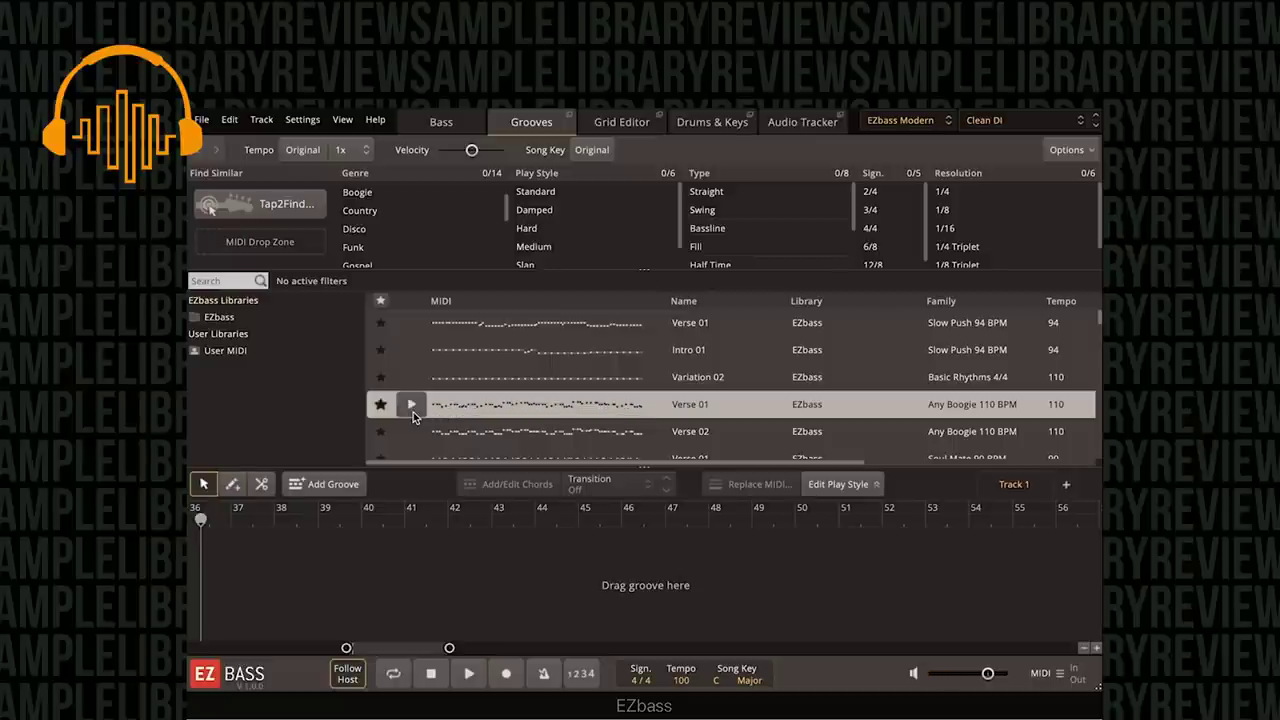
Filter the grooves to the Hard Rock genre with the Damped play style.
{"action": "scroll", "coordinate": [435, 245], "scroll_direction": "down", "scroll_amount": 3}
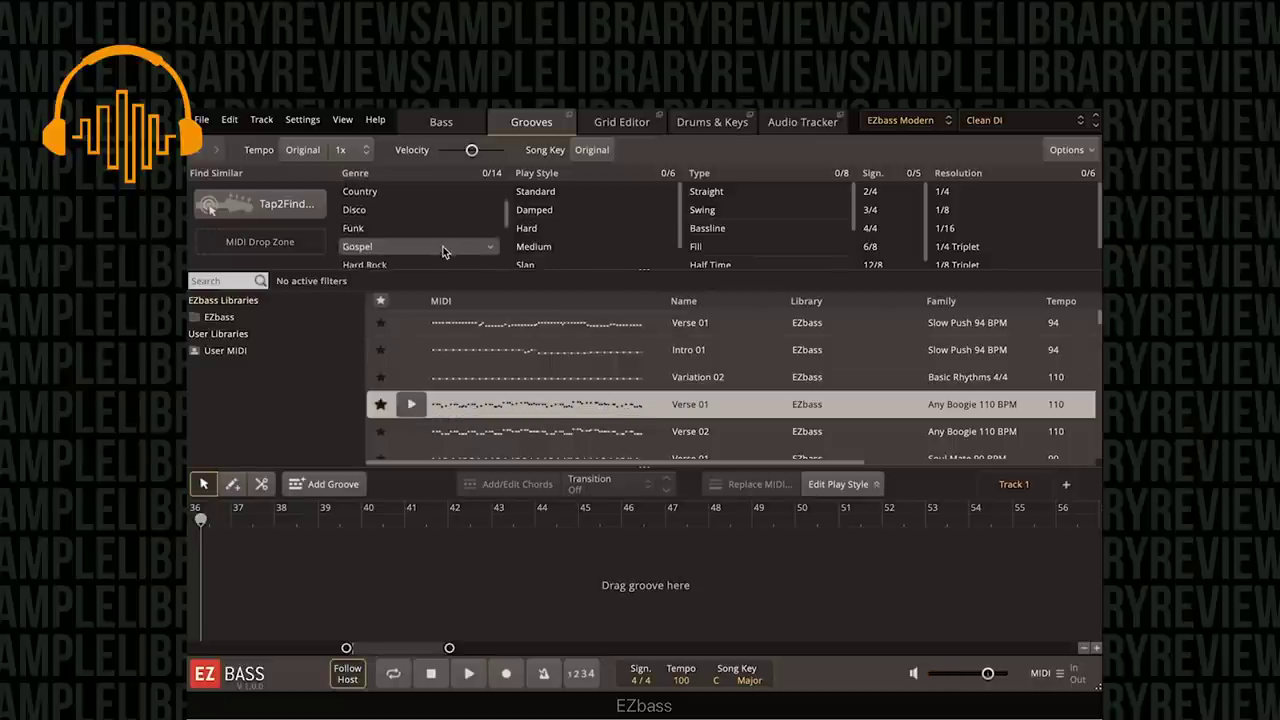
{"action": "scroll", "coordinate": [422, 231], "scroll_direction": "down", "scroll_amount": 1}
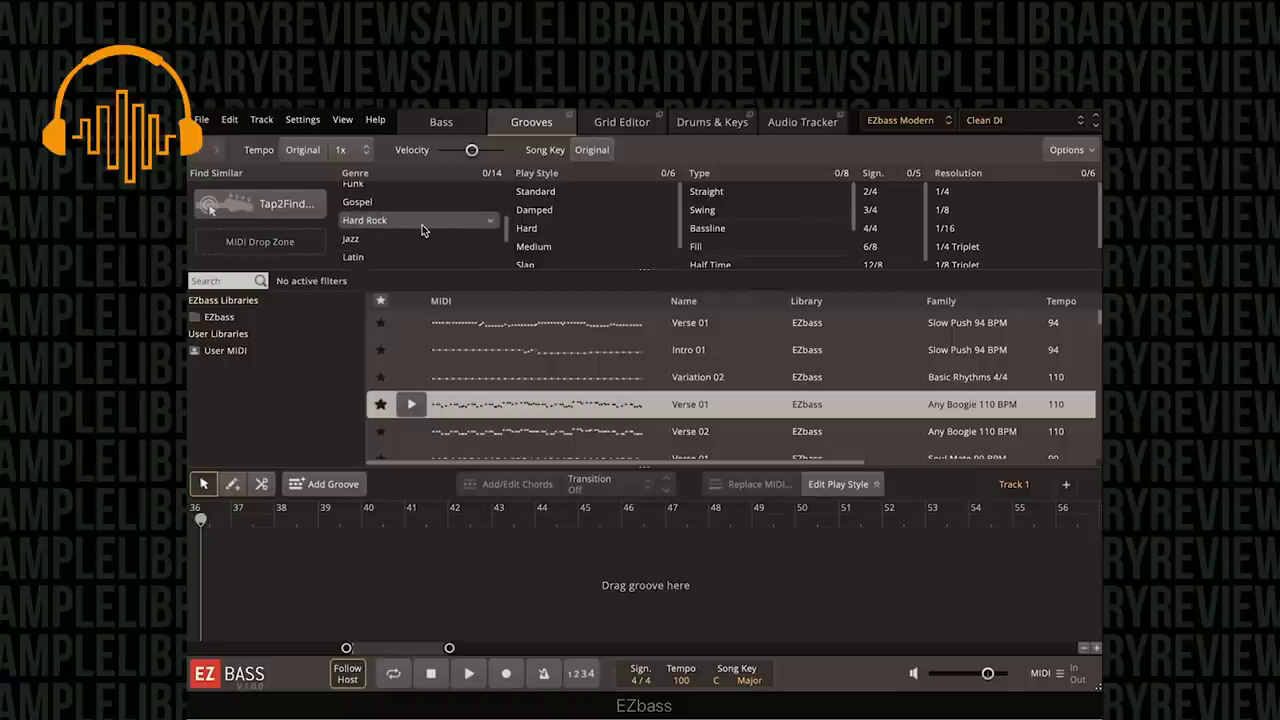
{"action": "left_click", "coordinate": [421, 230]}
{"action": "scroll", "coordinate": [395, 235], "scroll_direction": "up", "scroll_amount": 1}
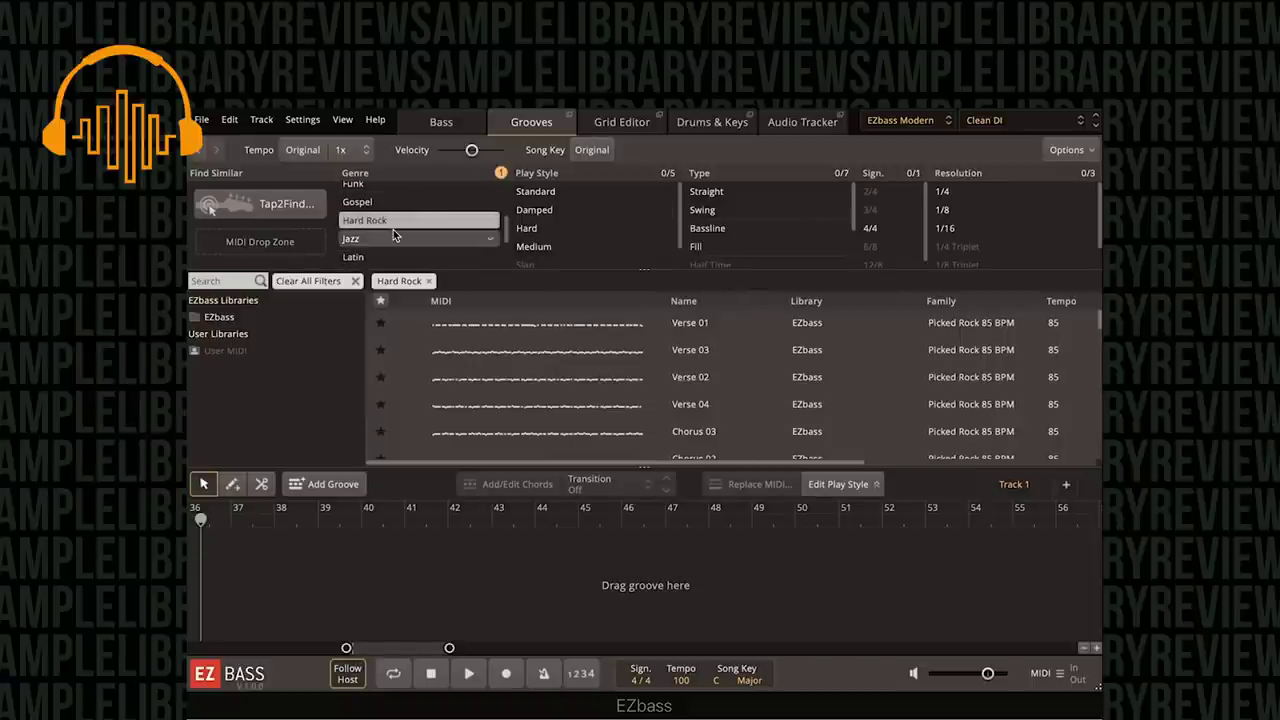
{"action": "left_click", "coordinate": [533, 216]}
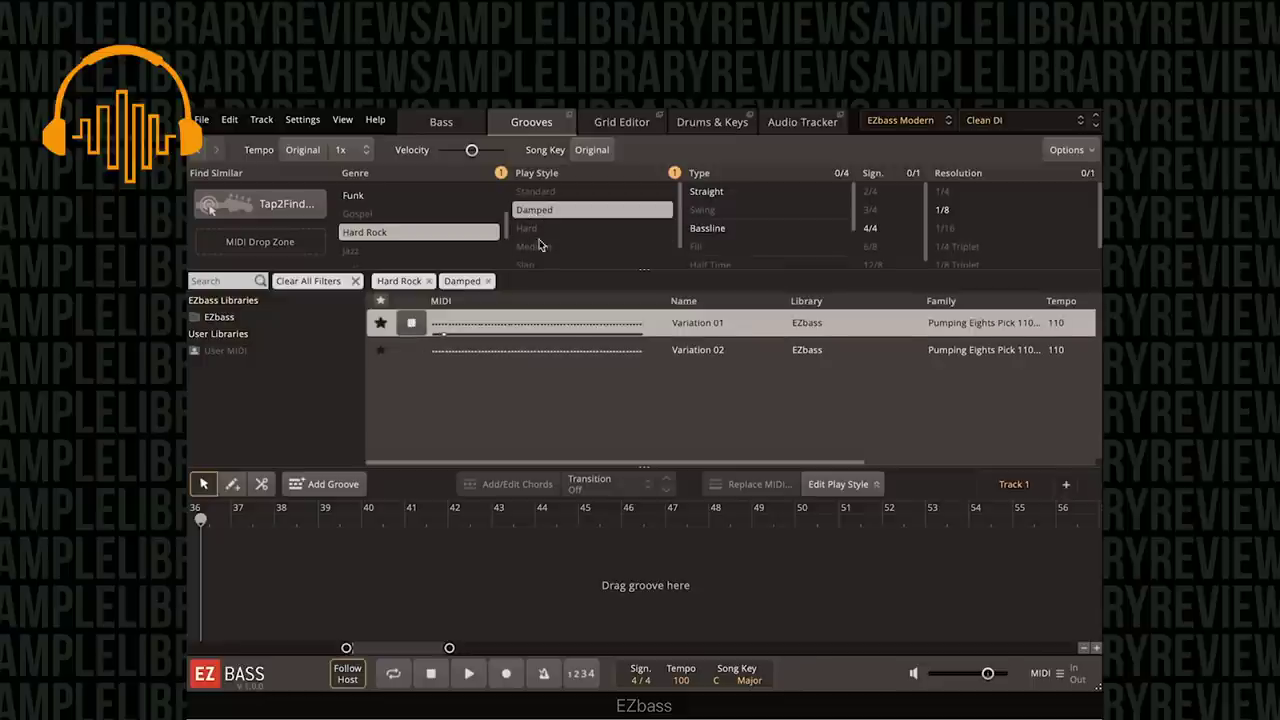
Change the groove filters to the Soft play style and Latin genre, and preview Bridge 01 of Pop Bossa 105 BPM.
{"action": "scroll", "coordinate": [530, 245], "scroll_direction": "down", "scroll_amount": 1}
{"action": "left_click", "coordinate": [540, 259]}
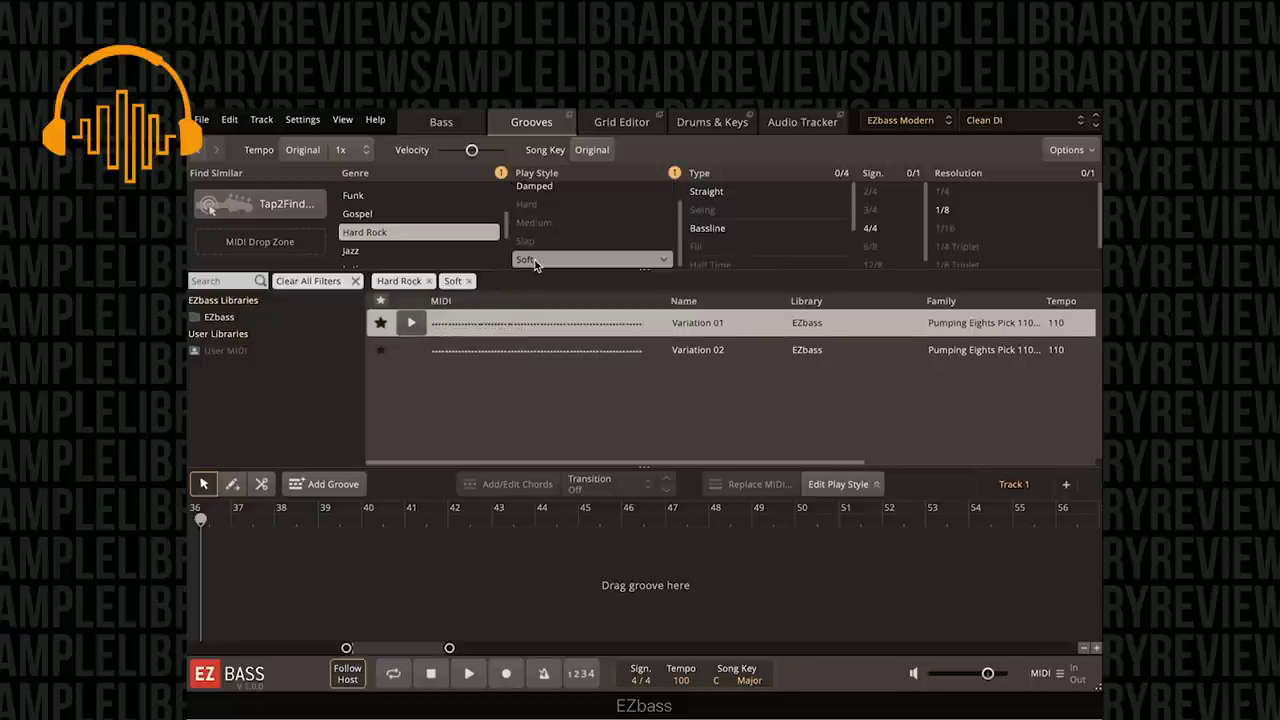
{"action": "scroll", "coordinate": [425, 221], "scroll_direction": "down", "scroll_amount": 2}
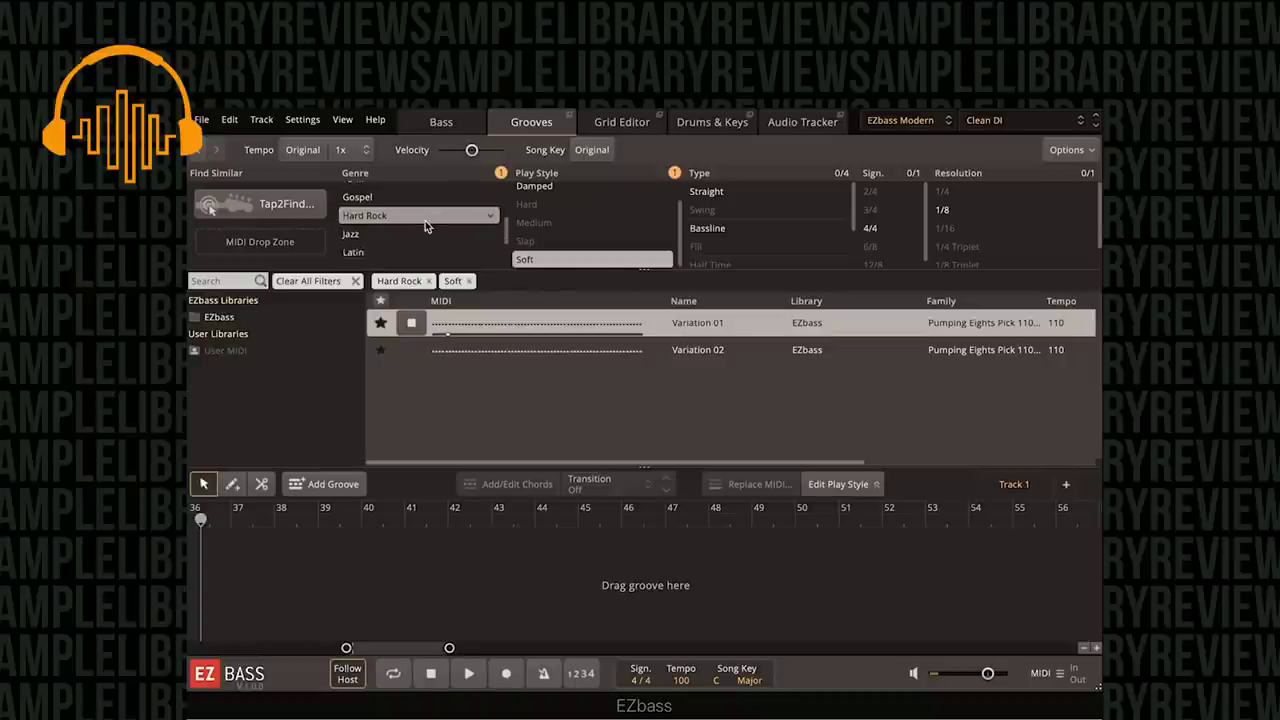
{"action": "left_click", "coordinate": [390, 238]}
{"action": "left_click", "coordinate": [420, 350]}
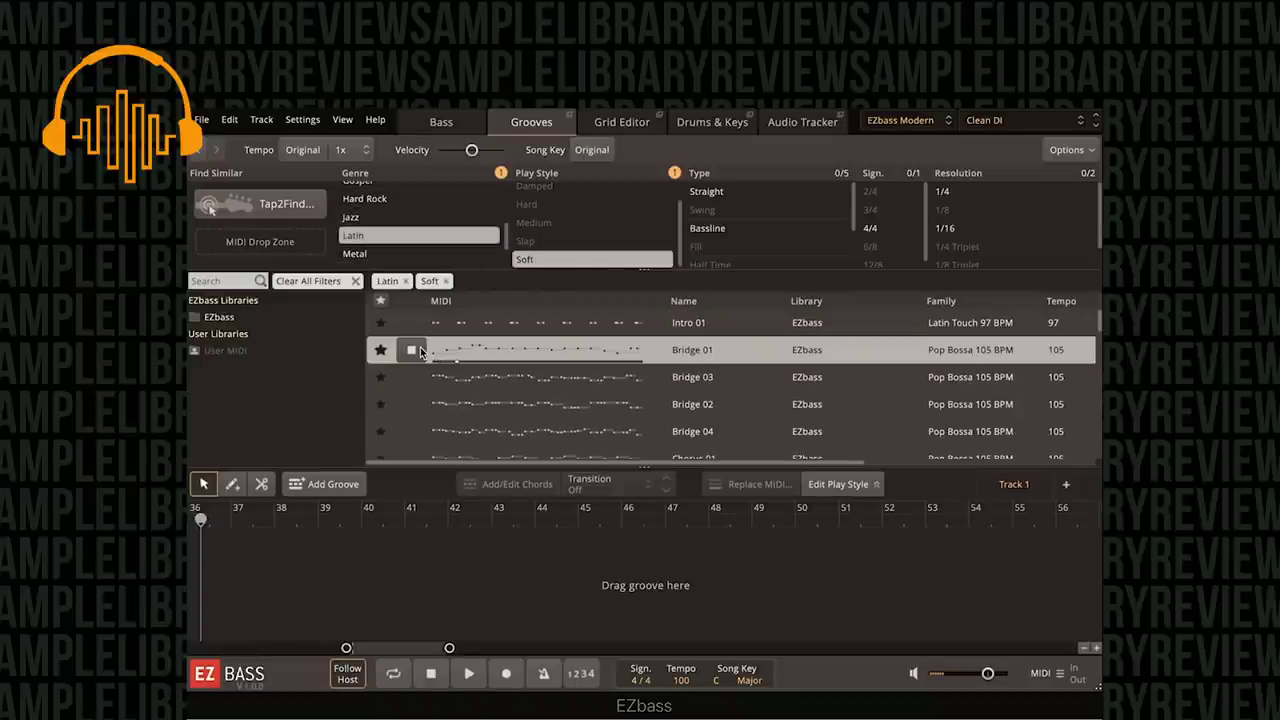
Change the groove filters to the Metal genre and Medium play style, and preview Chorus 03 of Heavy Monster 100 BPM.
{"action": "left_click", "coordinate": [400, 254]}
{"action": "left_click", "coordinate": [564, 226]}
{"action": "left_click", "coordinate": [425, 350]}
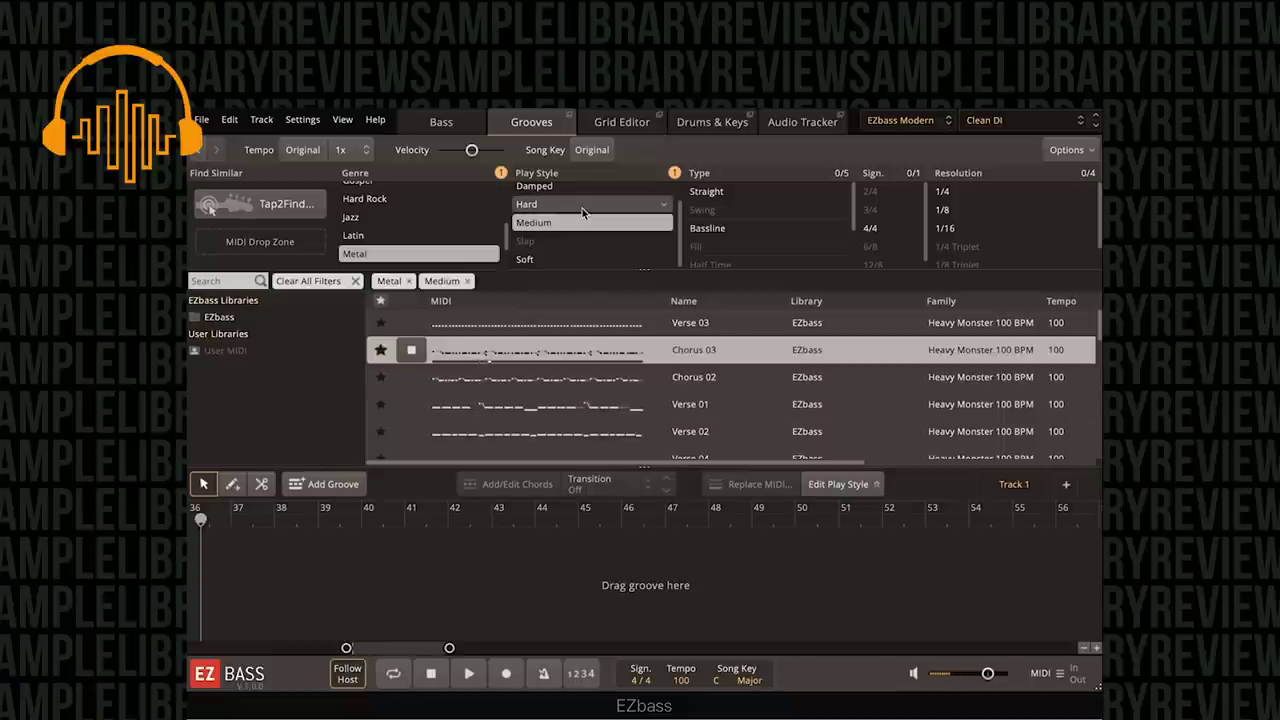
Switch the genre filter to Pop/Rock and preview Pre Chorus 03 and Pre Chorus 04 of Pop 103 BPM.
{"action": "scroll", "coordinate": [418, 244], "scroll_direction": "down", "scroll_amount": 1}
{"action": "scroll", "coordinate": [418, 244], "scroll_direction": "down", "scroll_amount": 1}
{"action": "left_click", "coordinate": [418, 244]}
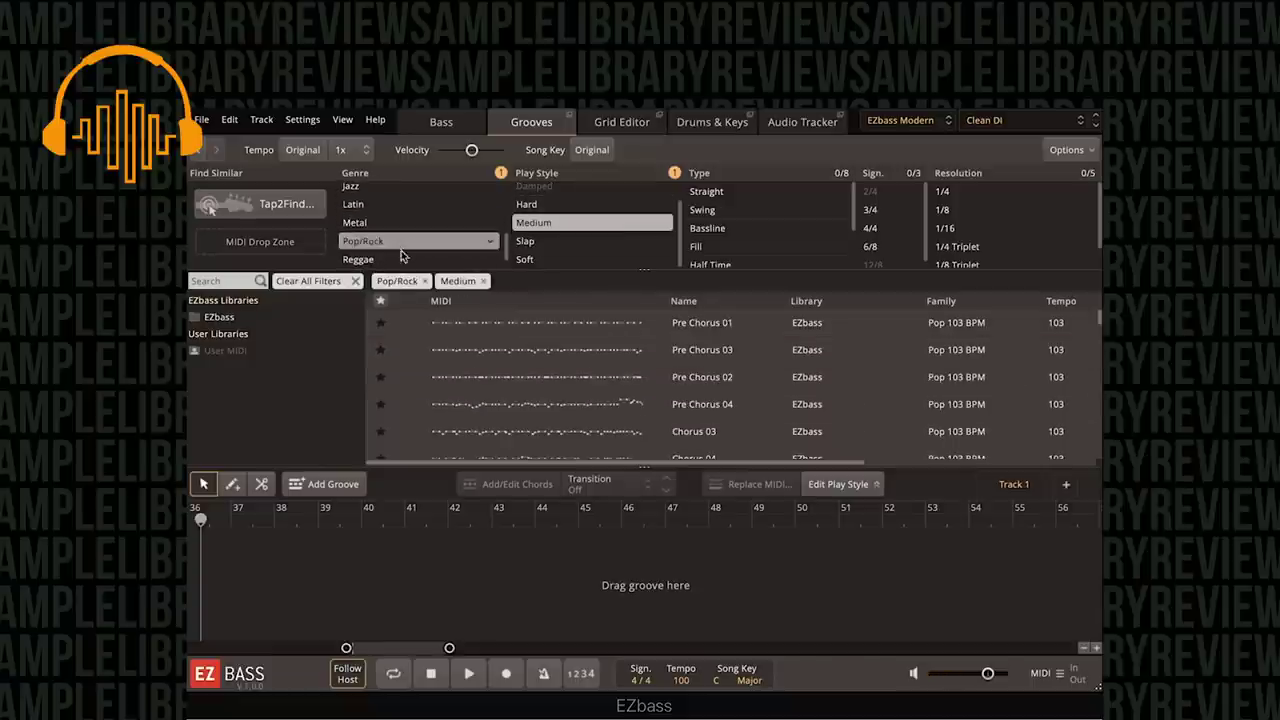
{"action": "left_click", "coordinate": [411, 350]}
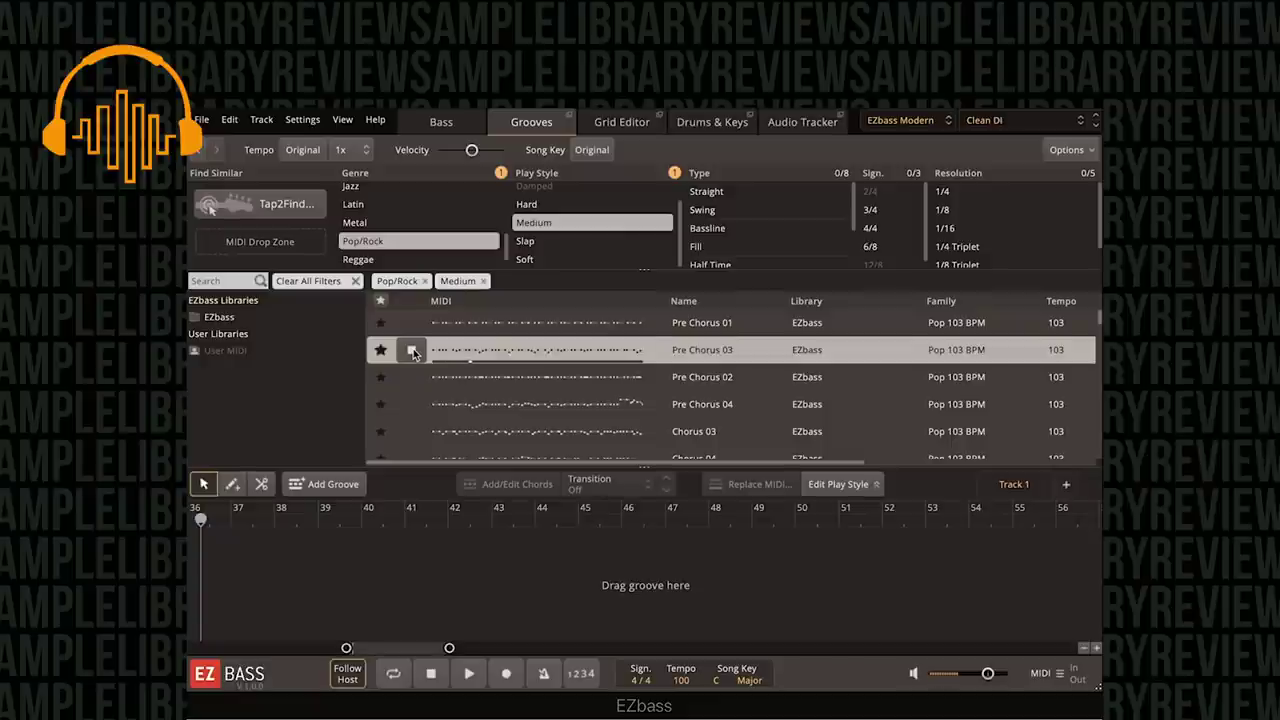
{"action": "left_click", "coordinate": [412, 404]}
Preview Chorus 04 and Bridge 04 of Pop 103 BPM and Chorus 01 of Slow Push 94 BPM.
{"action": "scroll", "coordinate": [527, 386], "scroll_direction": "down", "scroll_amount": 1}
{"action": "scroll", "coordinate": [527, 386], "scroll_direction": "down", "scroll_amount": 3}
{"action": "left_click", "coordinate": [412, 363]}
{"action": "left_click", "coordinate": [411, 416]}
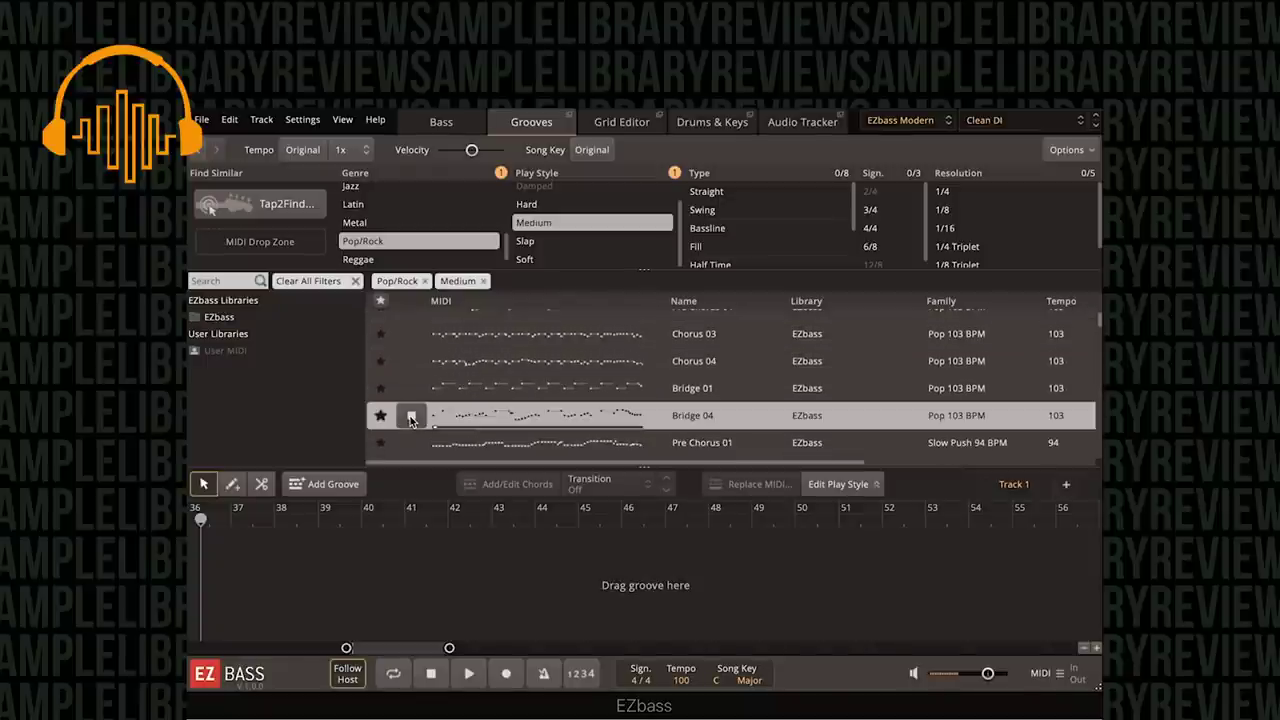
{"action": "scroll", "coordinate": [428, 410], "scroll_direction": "down", "scroll_amount": 3}
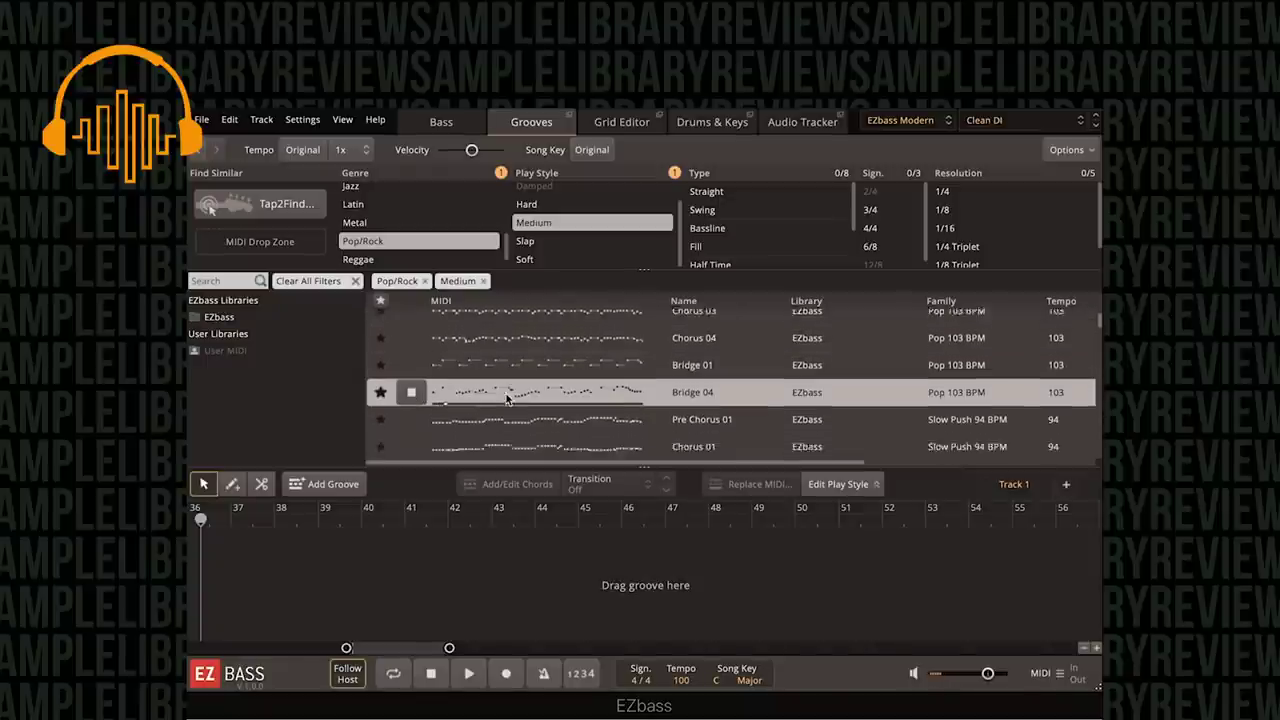
{"action": "left_click", "coordinate": [414, 401]}
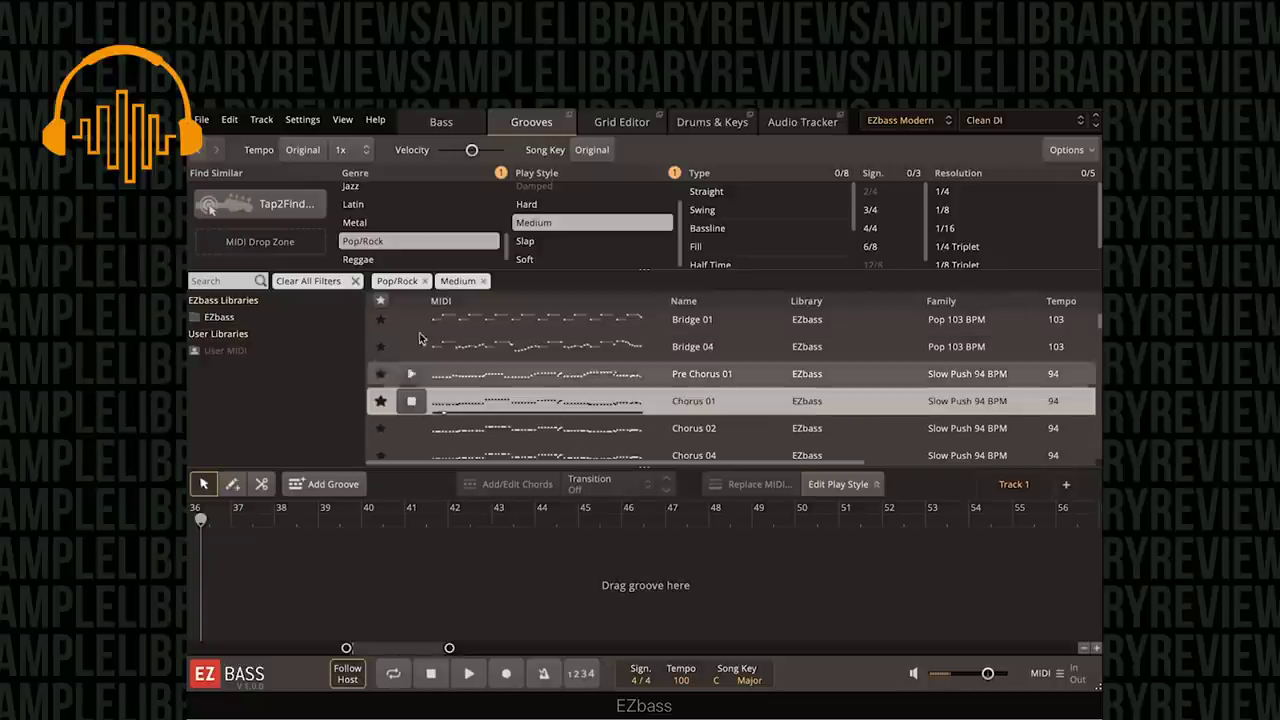
Switch the genre filter to Soul/R&B, preview Verse 02 of Soul Mate 90 BPM, and stop playback.
{"action": "scroll", "coordinate": [420, 210], "scroll_direction": "down", "scroll_amount": 1}
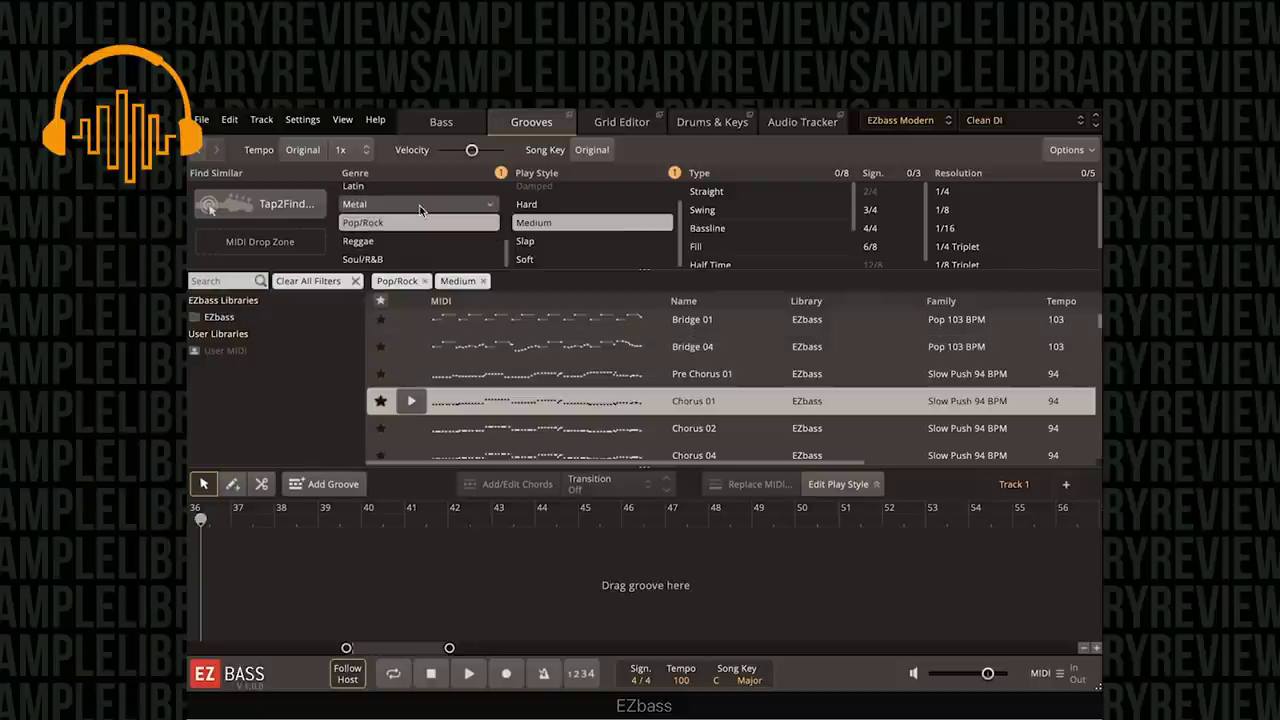
{"action": "left_click", "coordinate": [384, 260]}
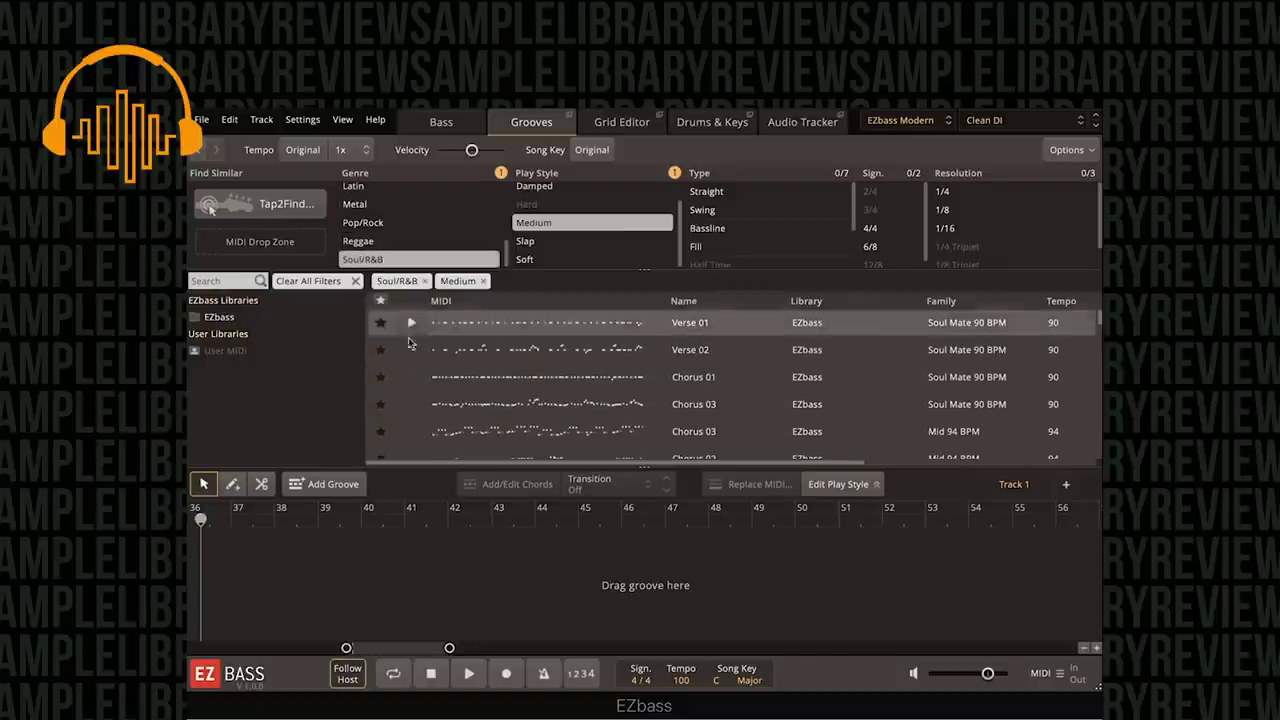
{"action": "left_click", "coordinate": [414, 352]}
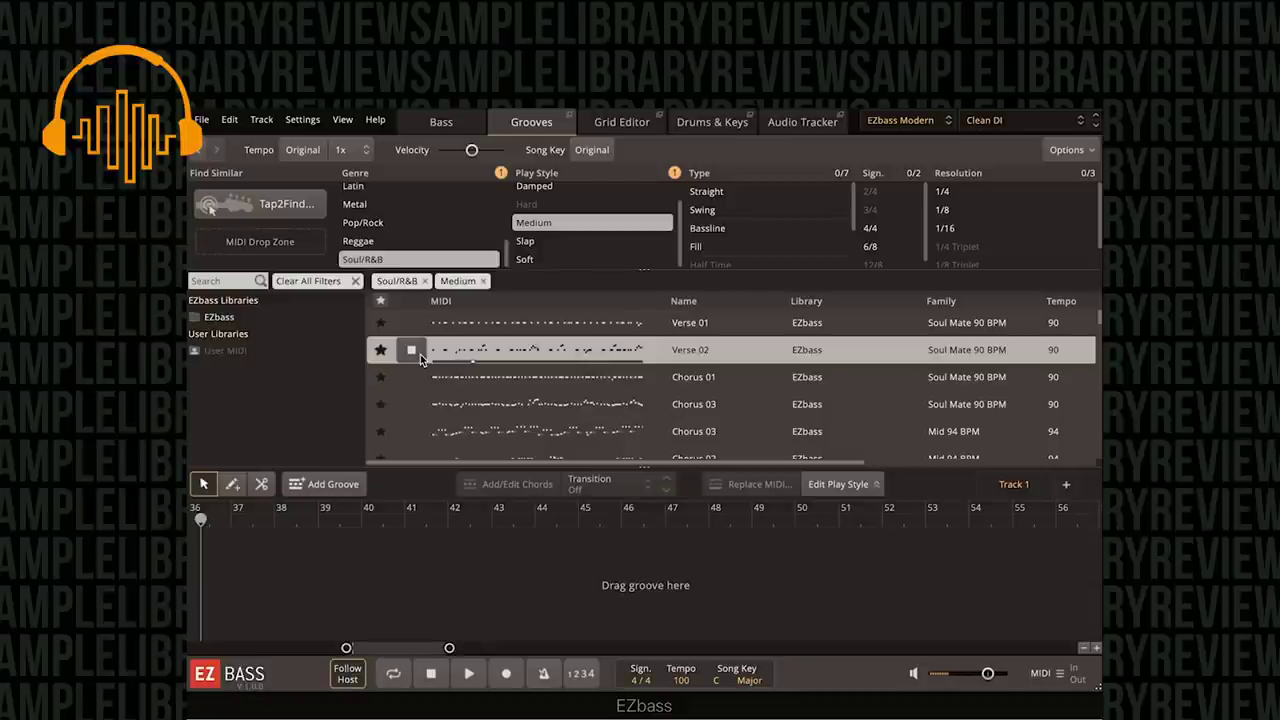
{"action": "left_click", "coordinate": [411, 350]}
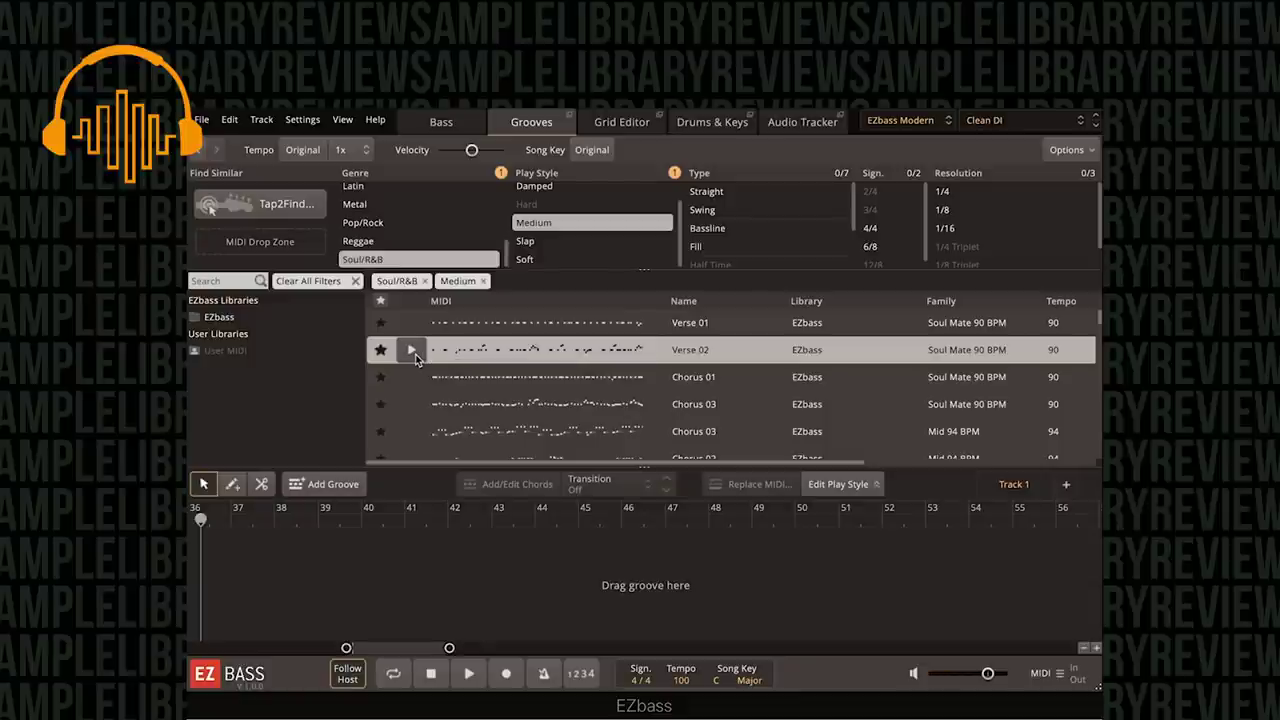
Clear the Medium and Soul/R&B filters and tap a 12-hit rhythm over two bars in Tap2Find.
{"action": "left_click", "coordinate": [483, 281]}
{"action": "left_click", "coordinate": [424, 281]}
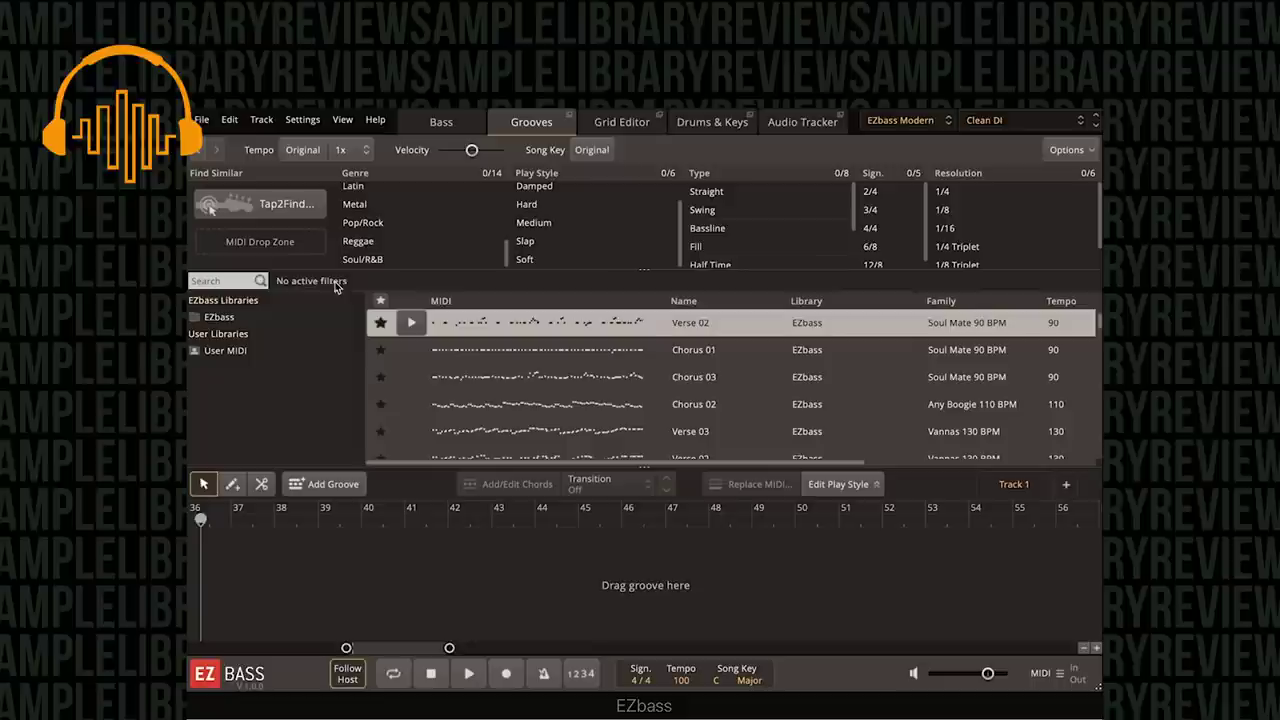
{"action": "left_click", "coordinate": [288, 205]}
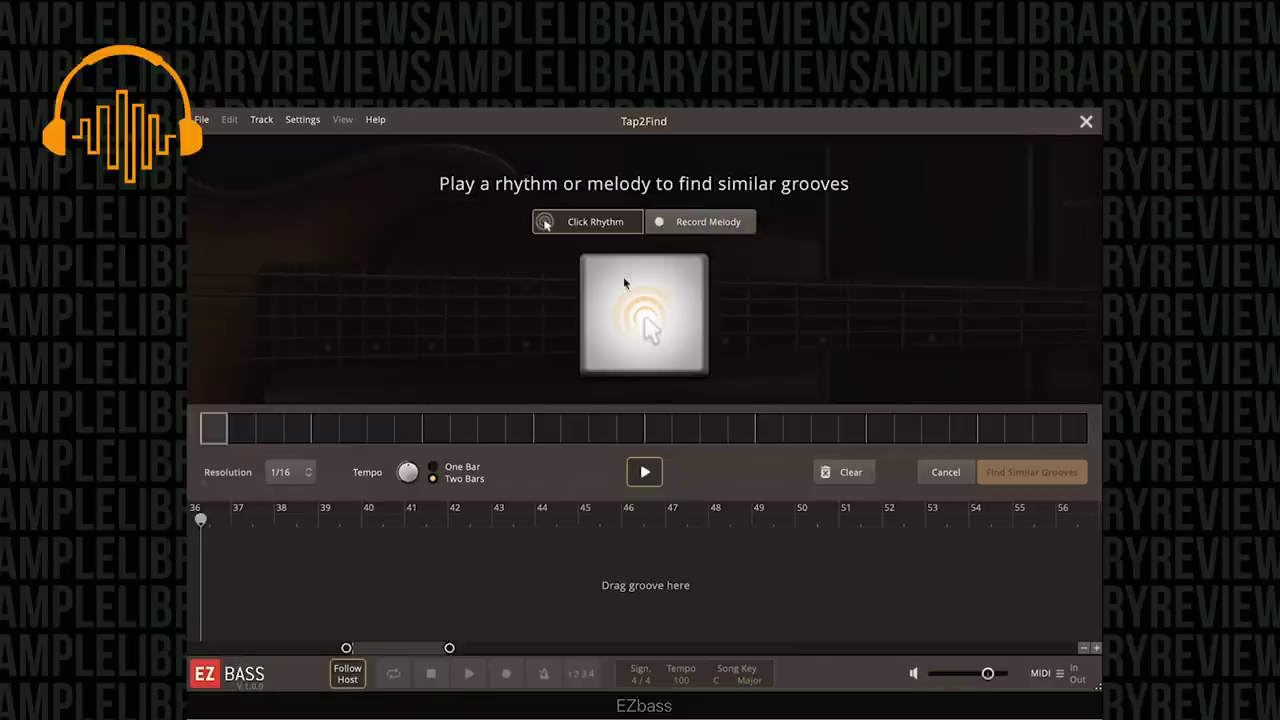
{"action": "left_click", "coordinate": [645, 318]}
{"action": "left_click", "coordinate": [645, 318]}
{"action": "left_click", "coordinate": [645, 318]}
{"action": "left_click", "coordinate": [645, 318]}
{"action": "left_click", "coordinate": [645, 318]}
{"action": "left_click", "coordinate": [645, 318]}
{"action": "left_click", "coordinate": [645, 318]}
{"action": "left_click", "coordinate": [645, 318]}
{"action": "left_click", "coordinate": [645, 318]}
{"action": "left_click", "coordinate": [645, 318]}
{"action": "left_click", "coordinate": [645, 318]}
{"action": "left_click", "coordinate": [645, 318]}
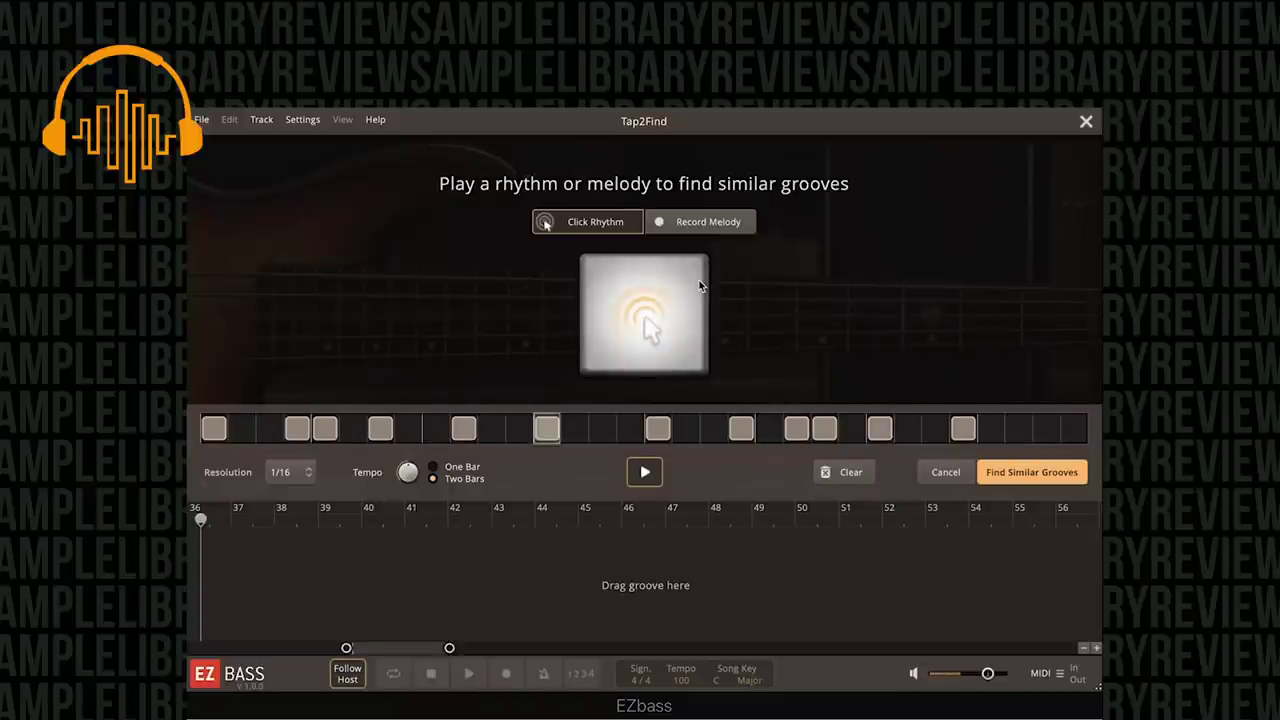
Shift the tapped rhythm's fifth and sixth hits one 1/16 step earlier and its last hit one step later.
{"action": "left_click", "coordinate": [461, 431]}
{"action": "left_click", "coordinate": [437, 430]}
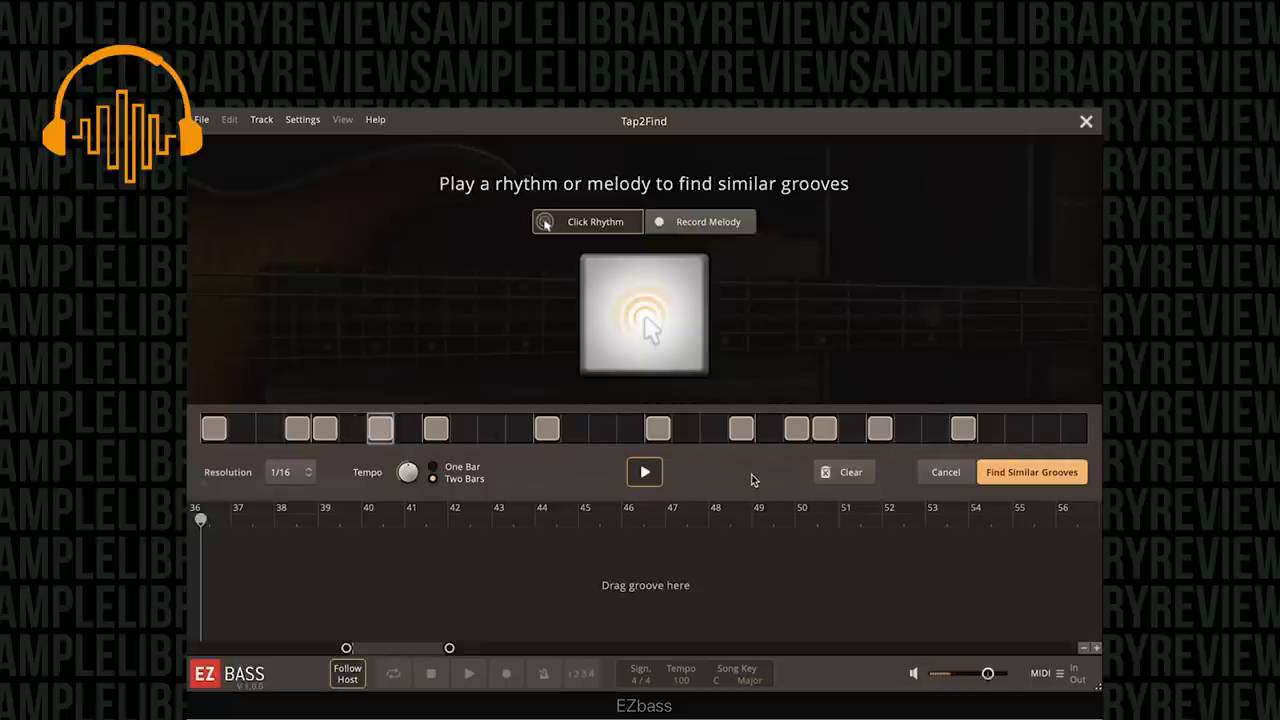
{"action": "left_click", "coordinate": [547, 430]}
{"action": "left_click", "coordinate": [519, 430]}
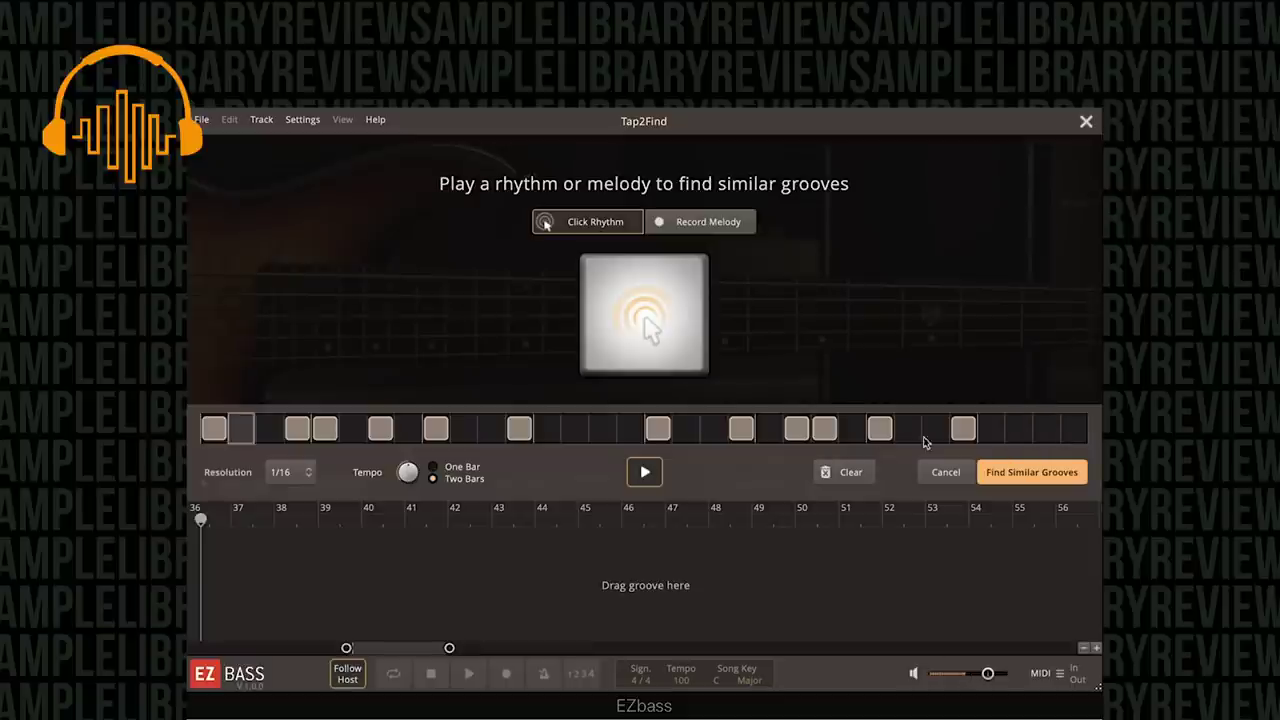
{"action": "left_click", "coordinate": [991, 430]}
{"action": "left_click", "coordinate": [962, 430]}
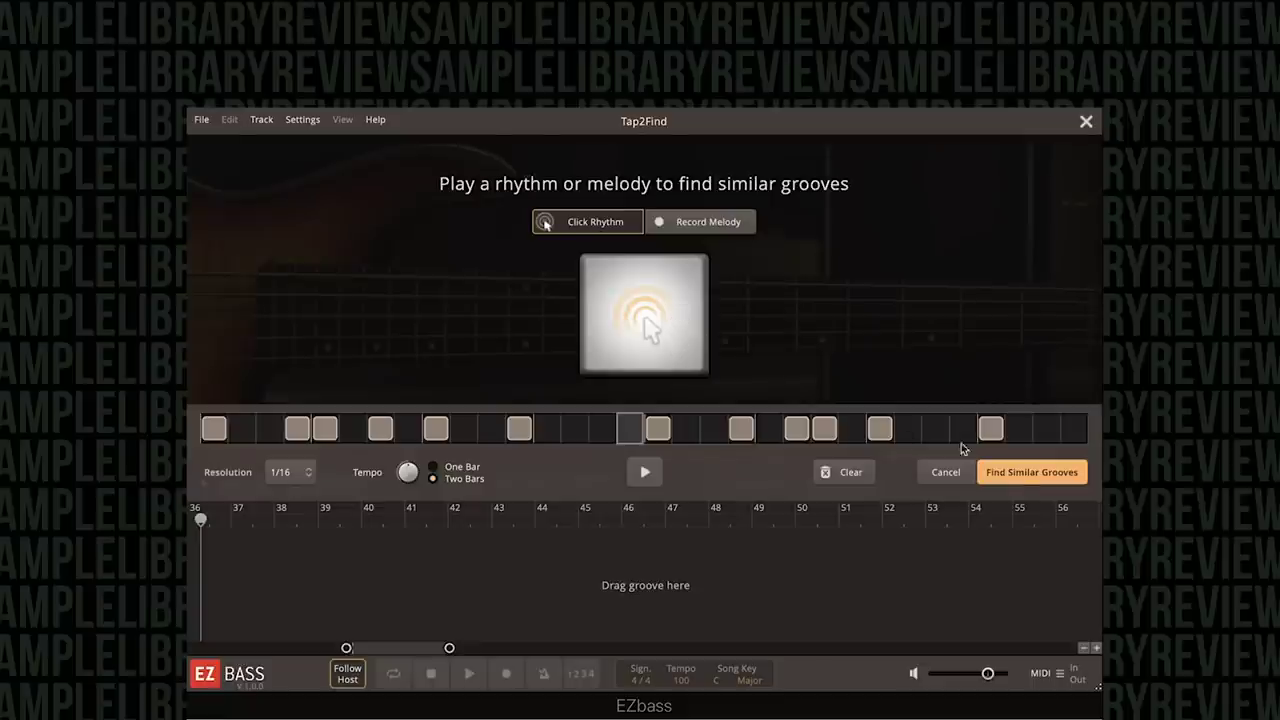
Find grooves similar to the tapped rhythm and preview the top Verse 02, Verse 01 and Intro 01 matches.
{"action": "left_click", "coordinate": [1020, 476]}
{"action": "left_click", "coordinate": [405, 323]}
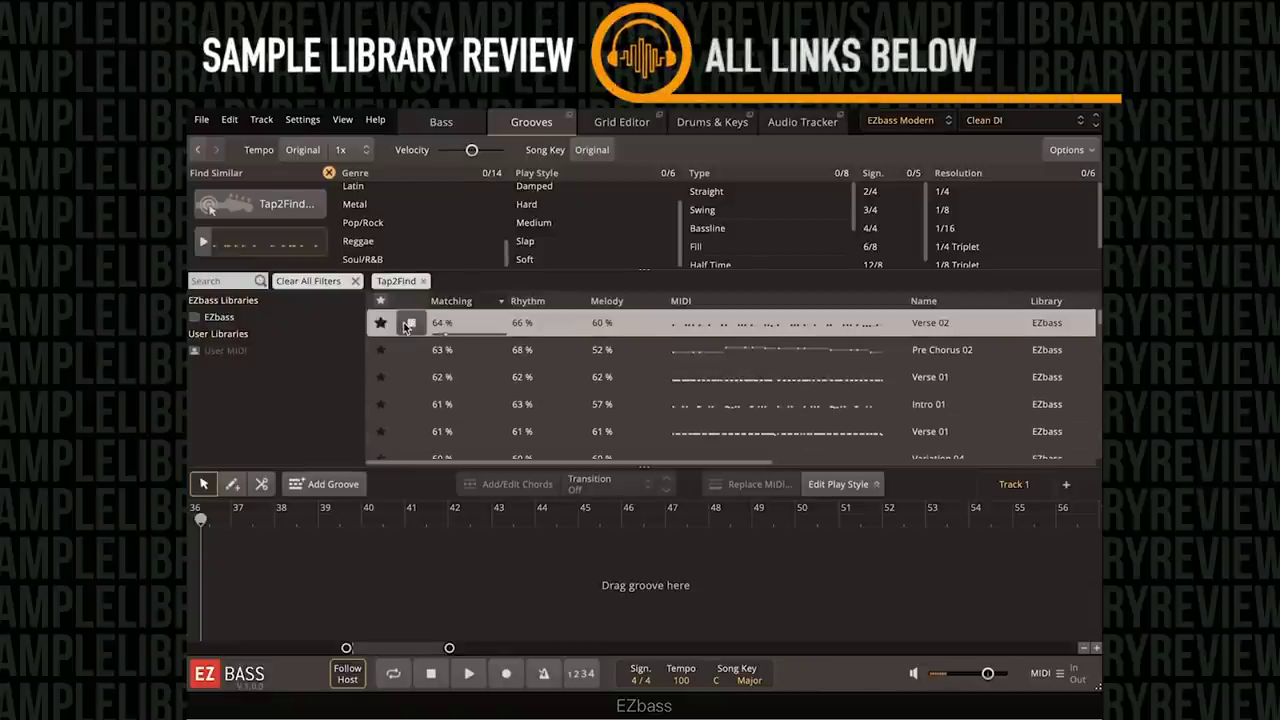
{"action": "left_click", "coordinate": [410, 378]}
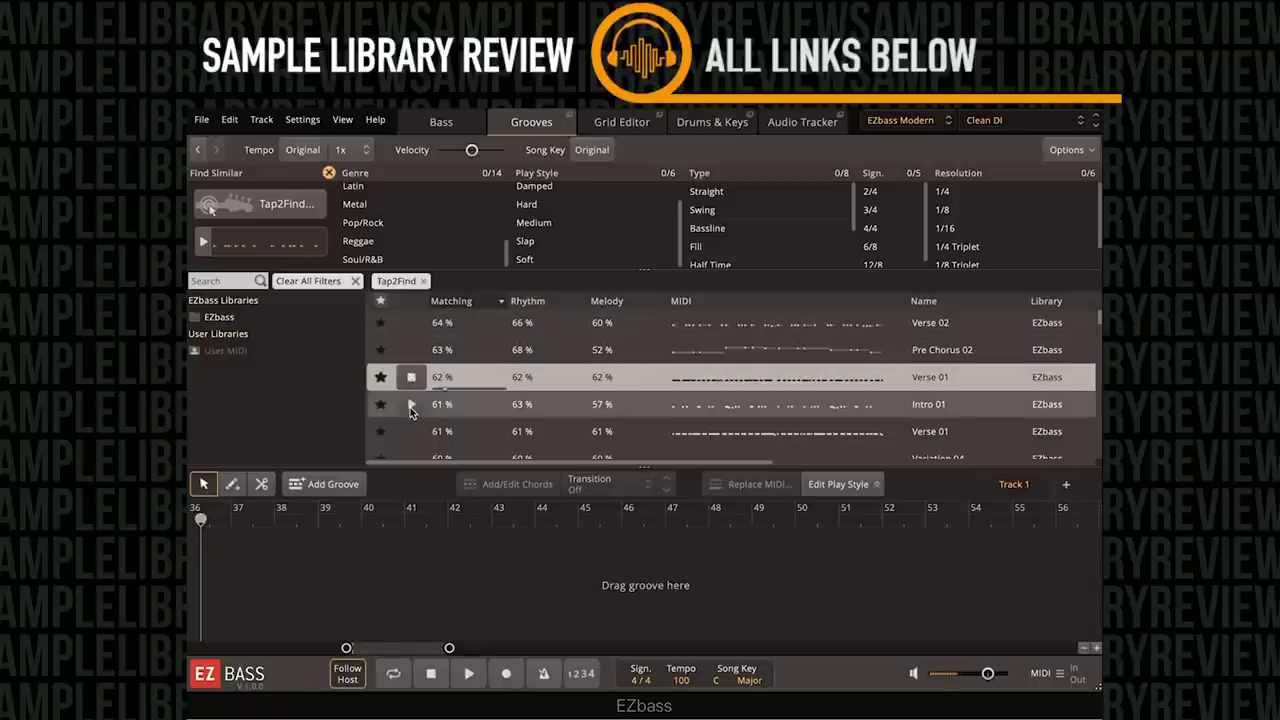
{"action": "left_click", "coordinate": [410, 405]}
Preview the lower-ranked Variation 04, Intro 01 and Verse 04 matches, and stop playback.
{"action": "scroll", "coordinate": [414, 433], "scroll_direction": "down", "scroll_amount": 2}
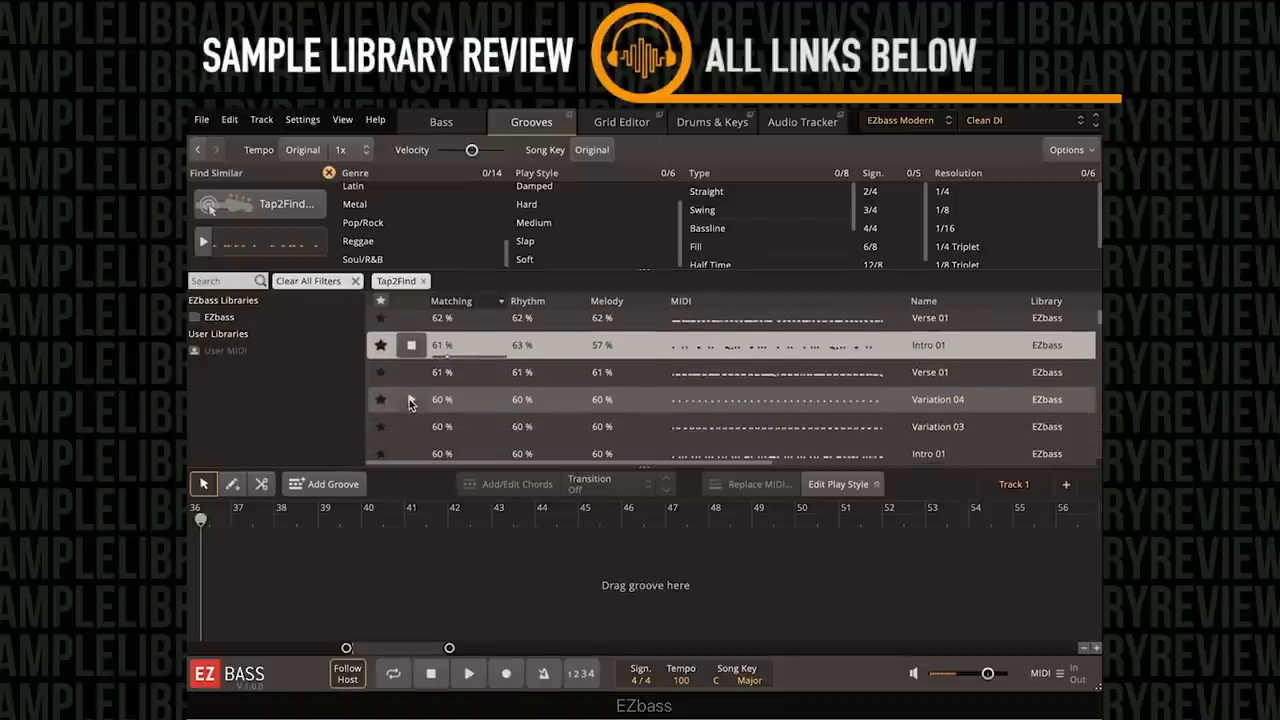
{"action": "left_click", "coordinate": [409, 399]}
{"action": "scroll", "coordinate": [409, 403], "scroll_direction": "down", "scroll_amount": 2}
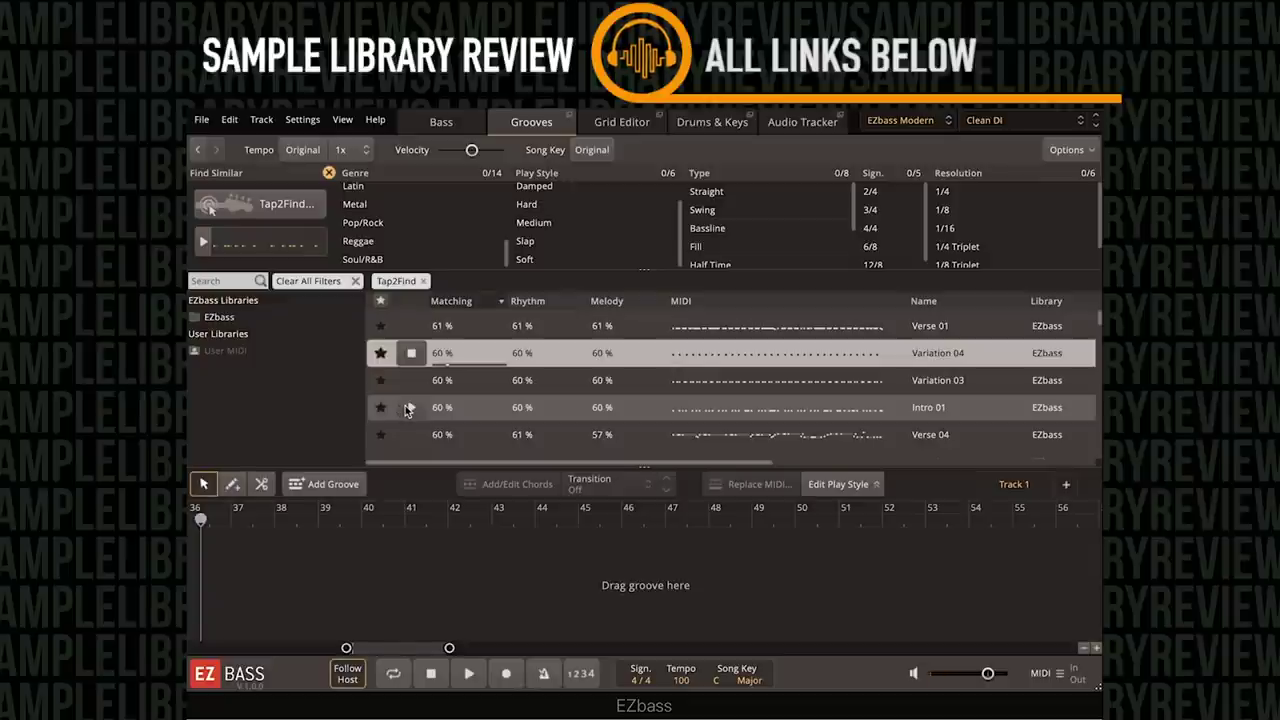
{"action": "left_click", "coordinate": [408, 408]}
{"action": "scroll", "coordinate": [420, 402], "scroll_direction": "down", "scroll_amount": 2}
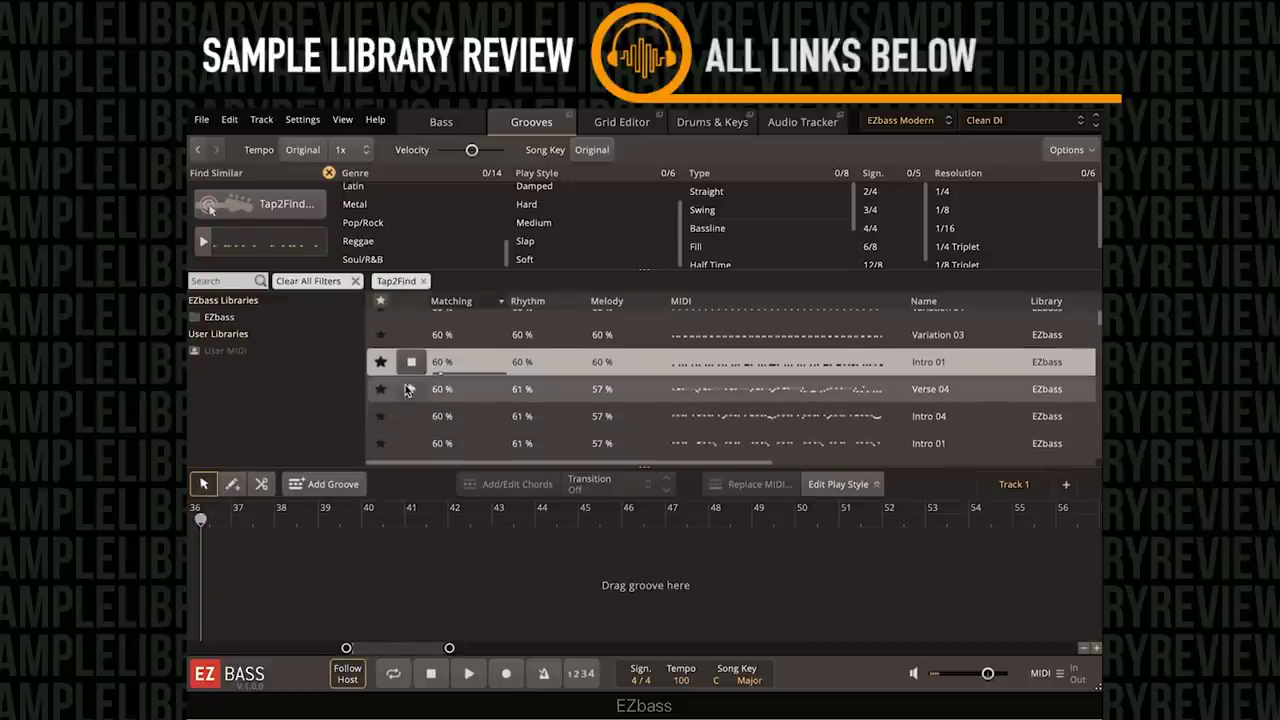
{"action": "left_click", "coordinate": [411, 390]}
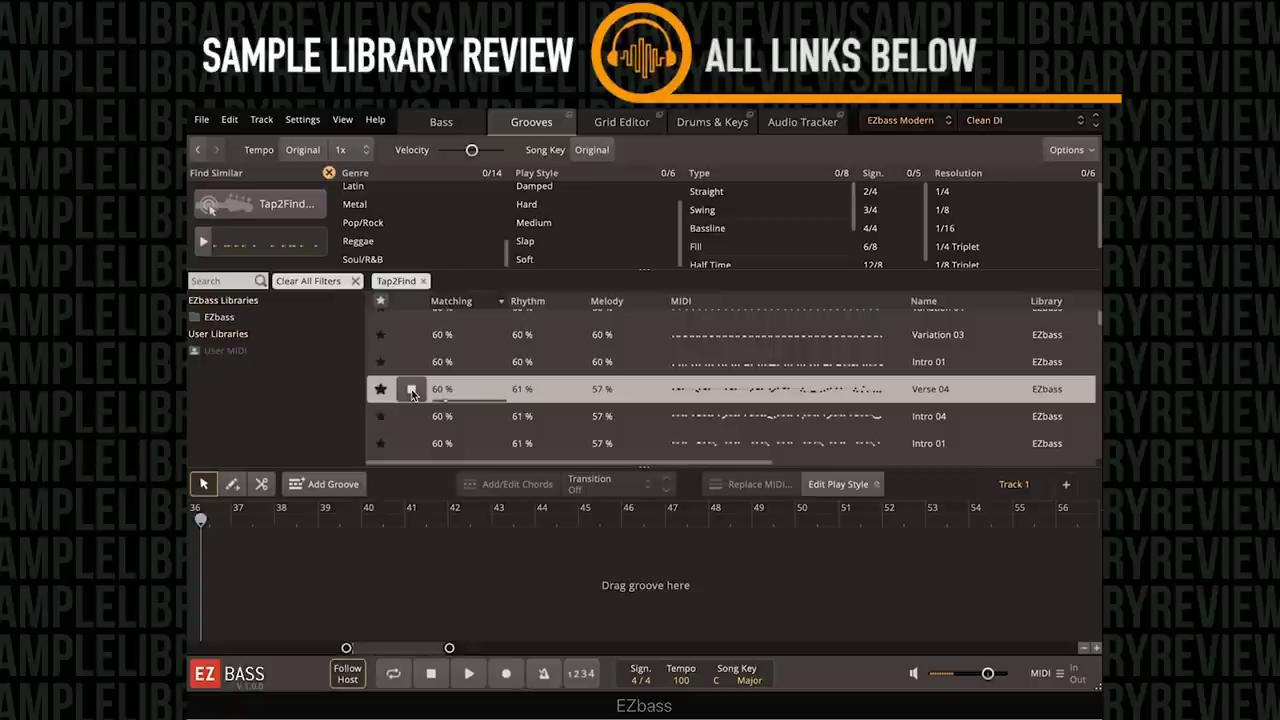
{"action": "left_click", "coordinate": [411, 390]}
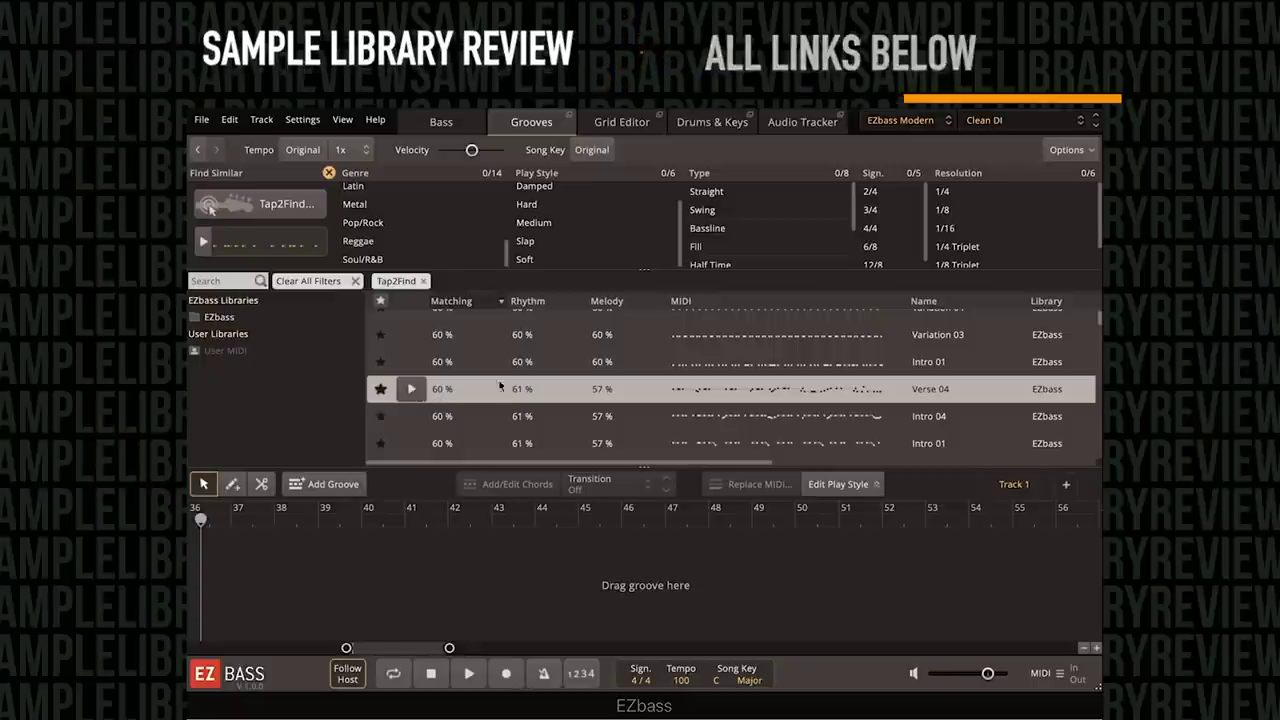
Add the Verse 04 groove to Track 1 and move its block to start at bar 50.
{"action": "left_click_drag", "start_coordinate": [680, 390], "coordinate": [1032, 600]}
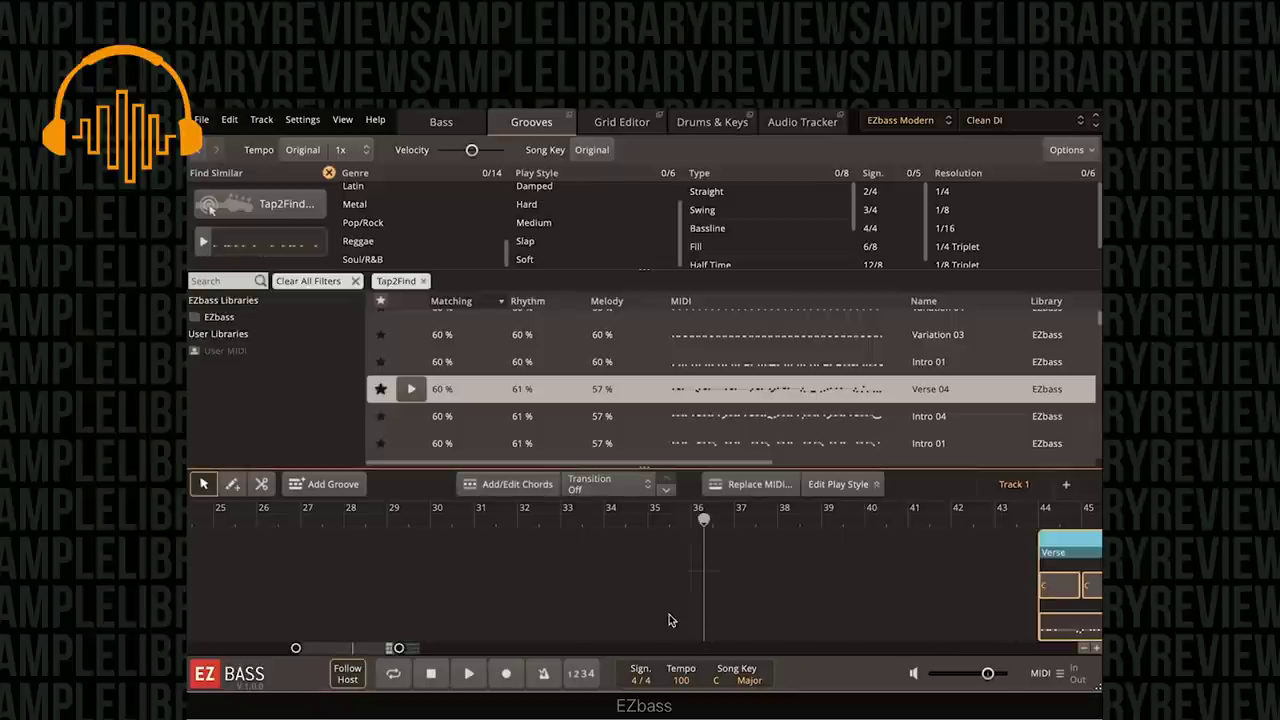
{"action": "left_click_drag", "start_coordinate": [366, 651], "coordinate": [433, 651]}
{"action": "left_click_drag", "start_coordinate": [400, 547], "coordinate": [638, 532]}
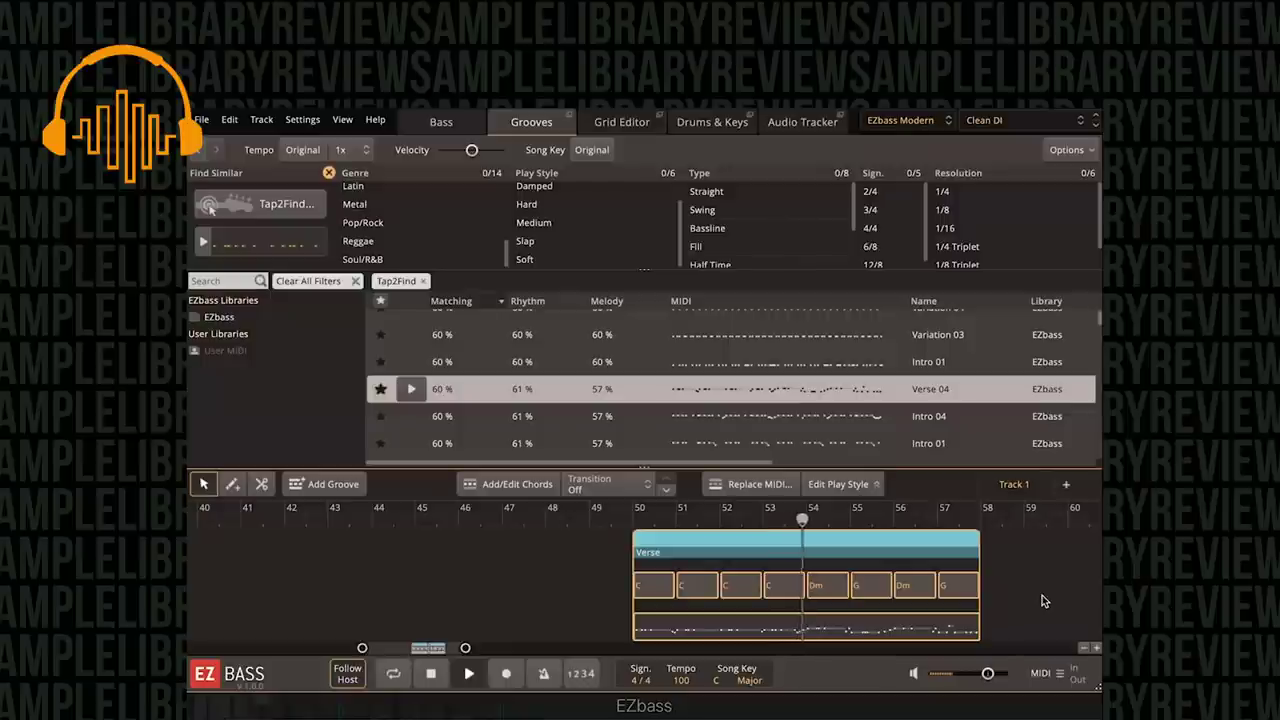
Open the Verse block in the Grid Editor and fit all its notes in view.
{"action": "double_click", "coordinate": [820, 590]}
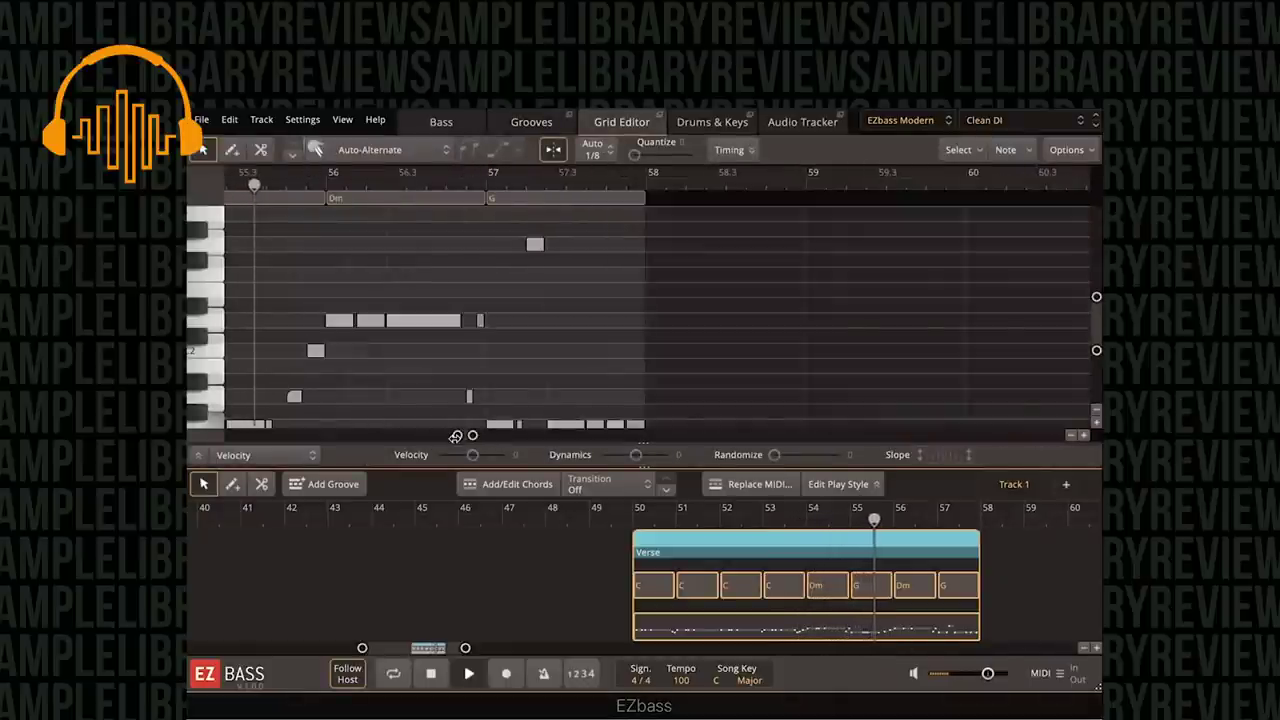
{"action": "mouse_move", "coordinate": [455, 436]}
{"action": "left_mouse_down"}
{"action": "mouse_move", "coordinate": [405, 436]}
{"action": "mouse_move", "coordinate": [443, 436]}
{"action": "left_mouse_up"}
{"action": "left_click_drag", "start_coordinate": [1094, 332], "coordinate": [1094, 350]}
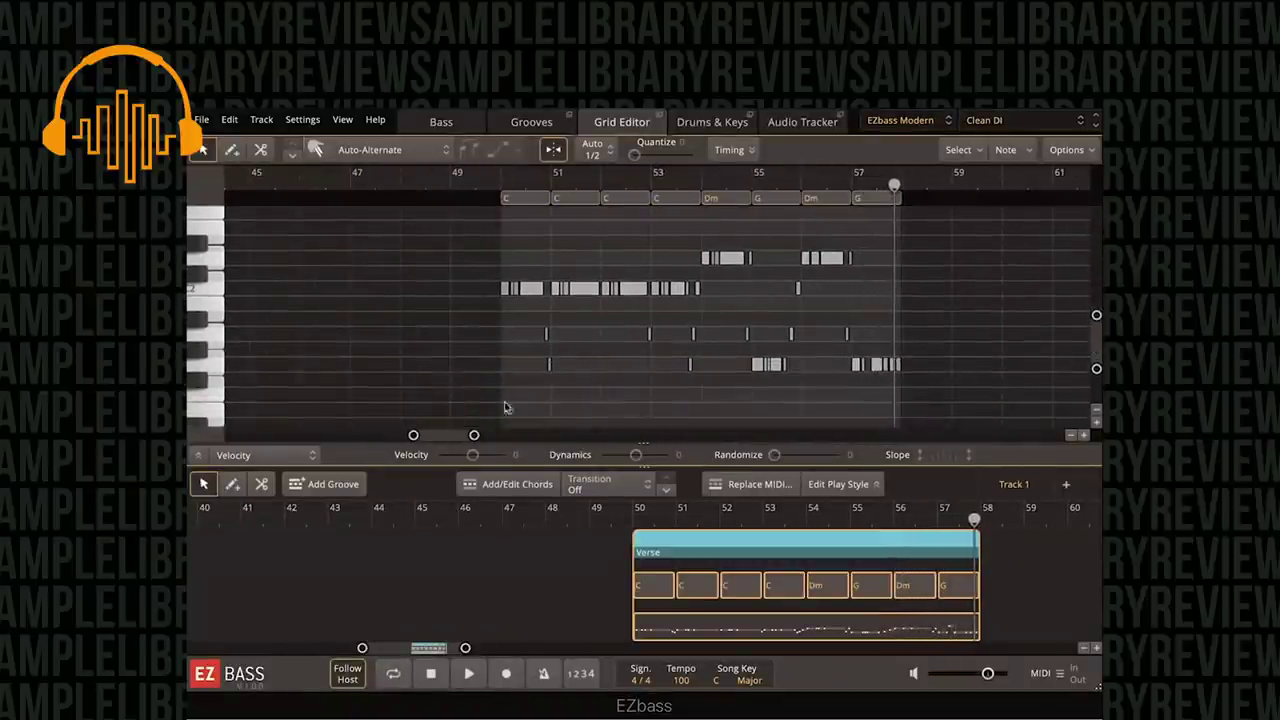
{"action": "left_click_drag", "start_coordinate": [1095, 315], "coordinate": [1096, 333]}
{"action": "mouse_move", "coordinate": [473, 433]}
{"action": "left_mouse_down"}
{"action": "mouse_move", "coordinate": [441, 437]}
{"action": "mouse_move", "coordinate": [456, 436]}
{"action": "left_mouse_up"}
{"action": "scroll", "coordinate": [443, 303], "scroll_direction": "up", "scroll_amount": 3}
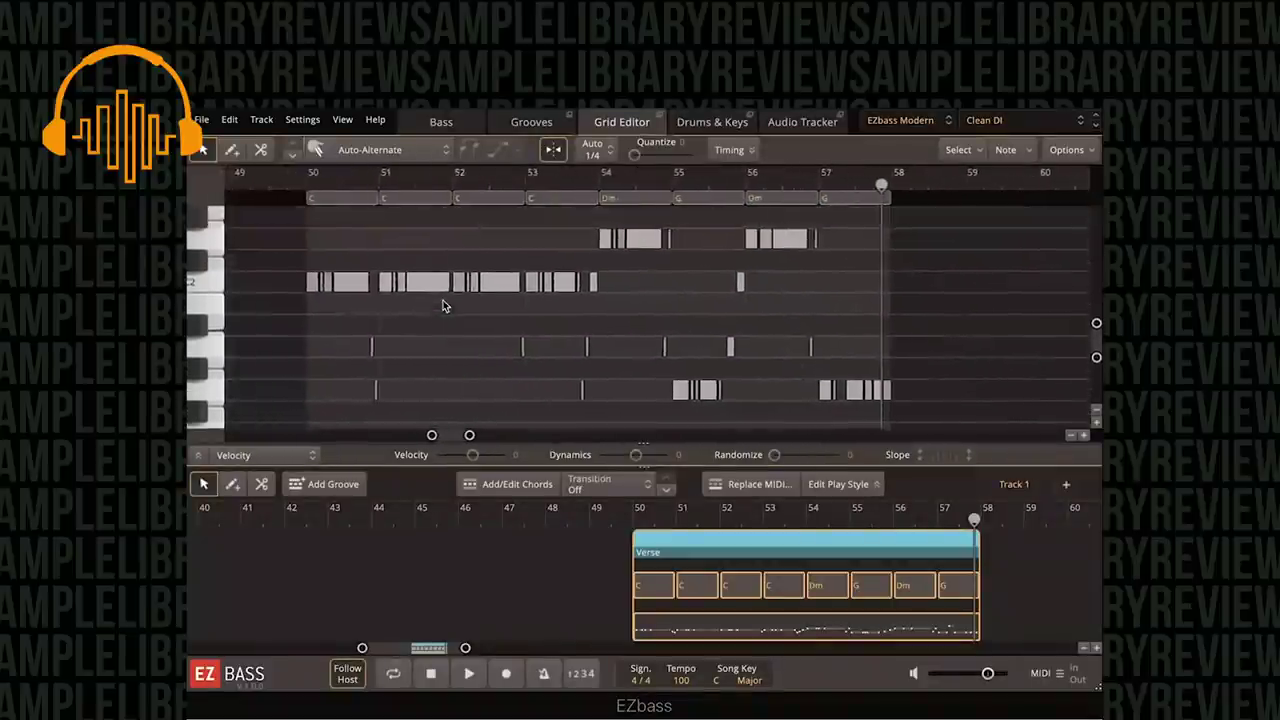
{"action": "scroll", "coordinate": [443, 306], "scroll_direction": "up", "scroll_amount": 1}
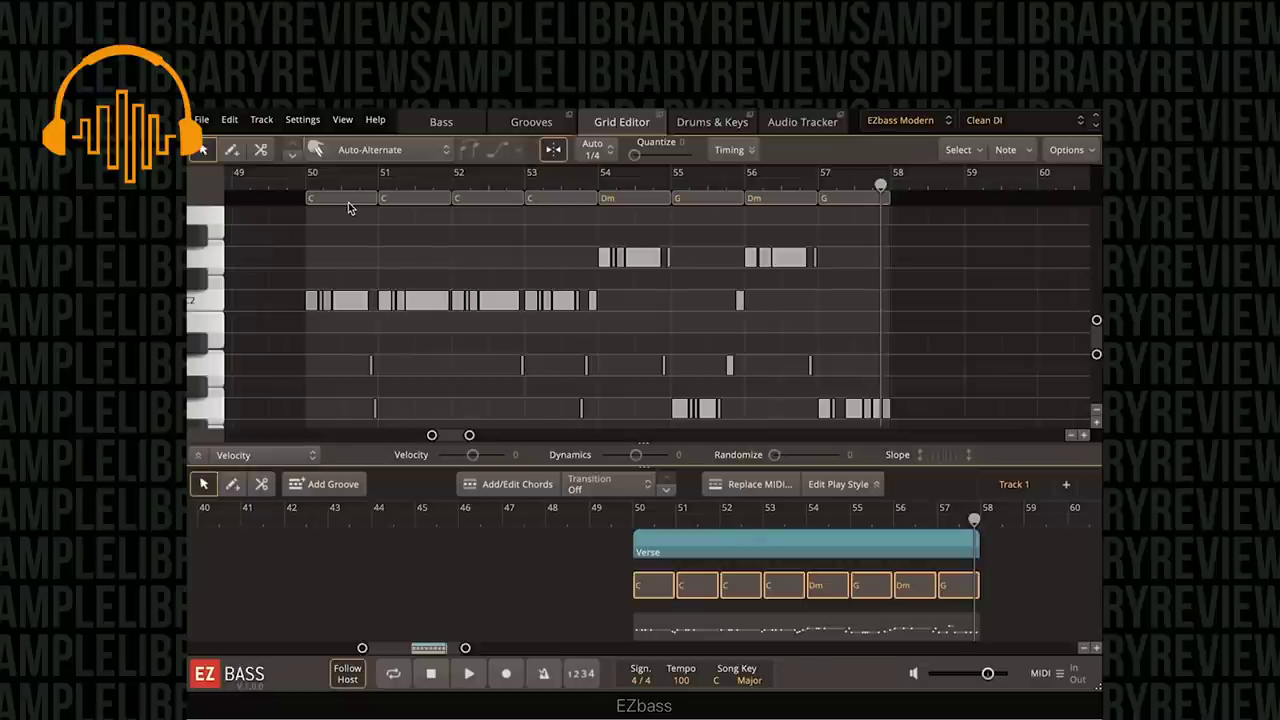
Set all chords of the Verse block to E and change the bar 51 chord to A.
{"action": "left_click", "coordinate": [513, 490]}
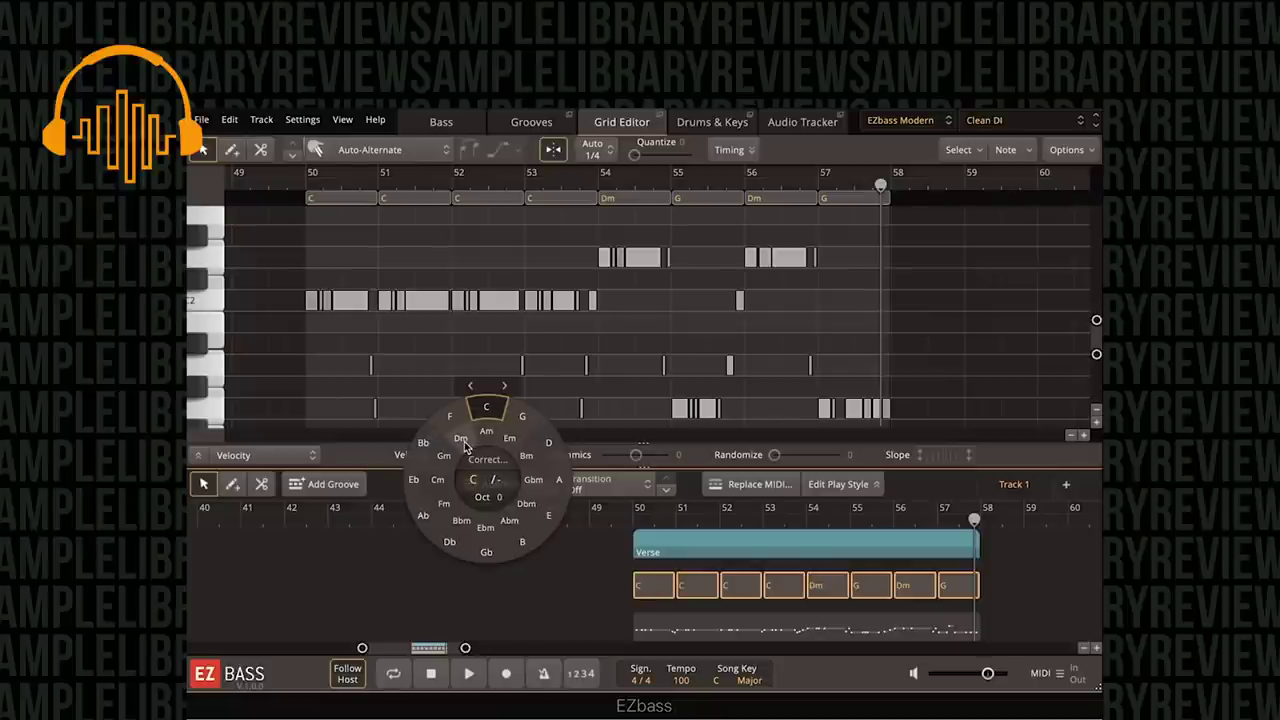
{"action": "left_click", "coordinate": [548, 515]}
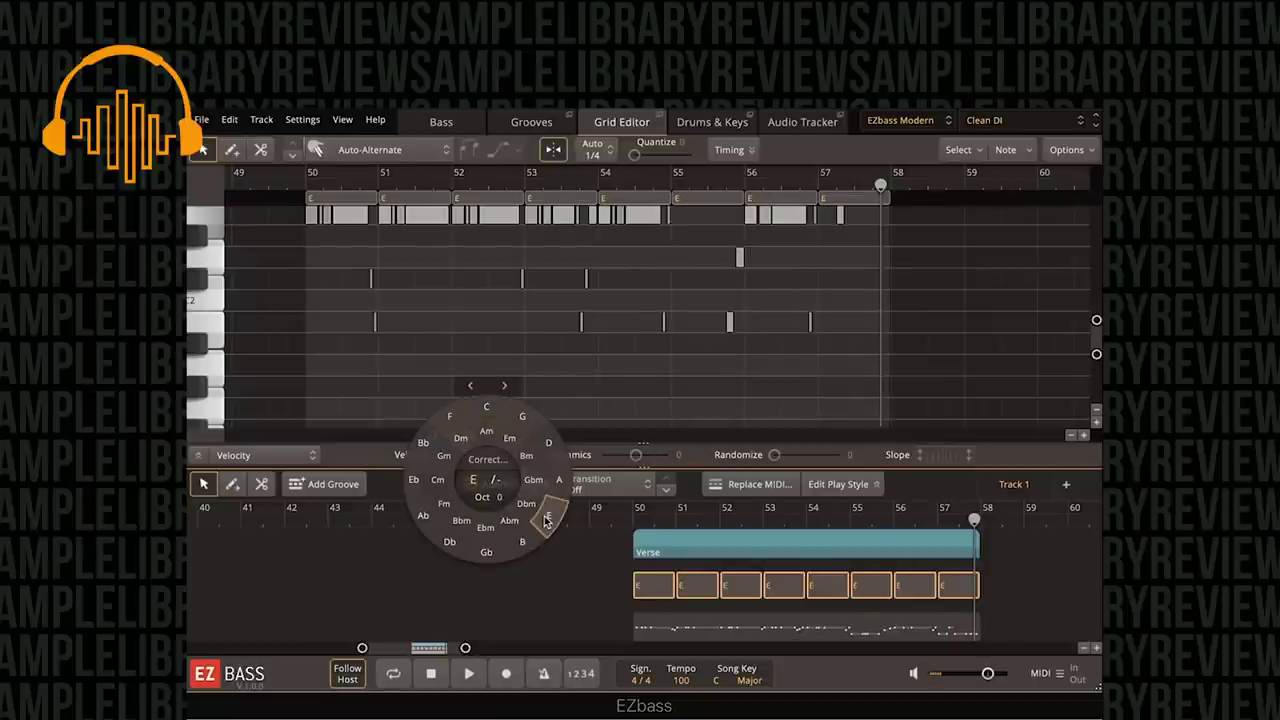
{"action": "left_click", "coordinate": [613, 592]}
{"action": "left_click", "coordinate": [706, 594]}
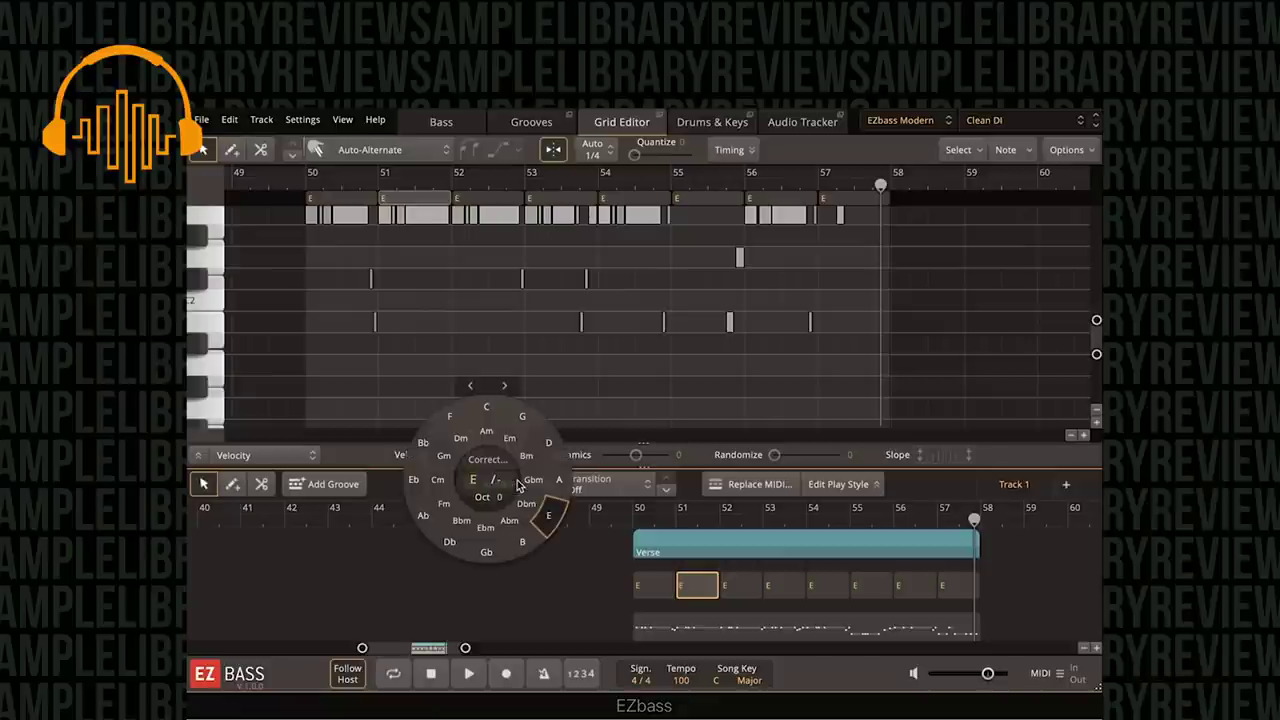
{"action": "left_click", "coordinate": [558, 479]}
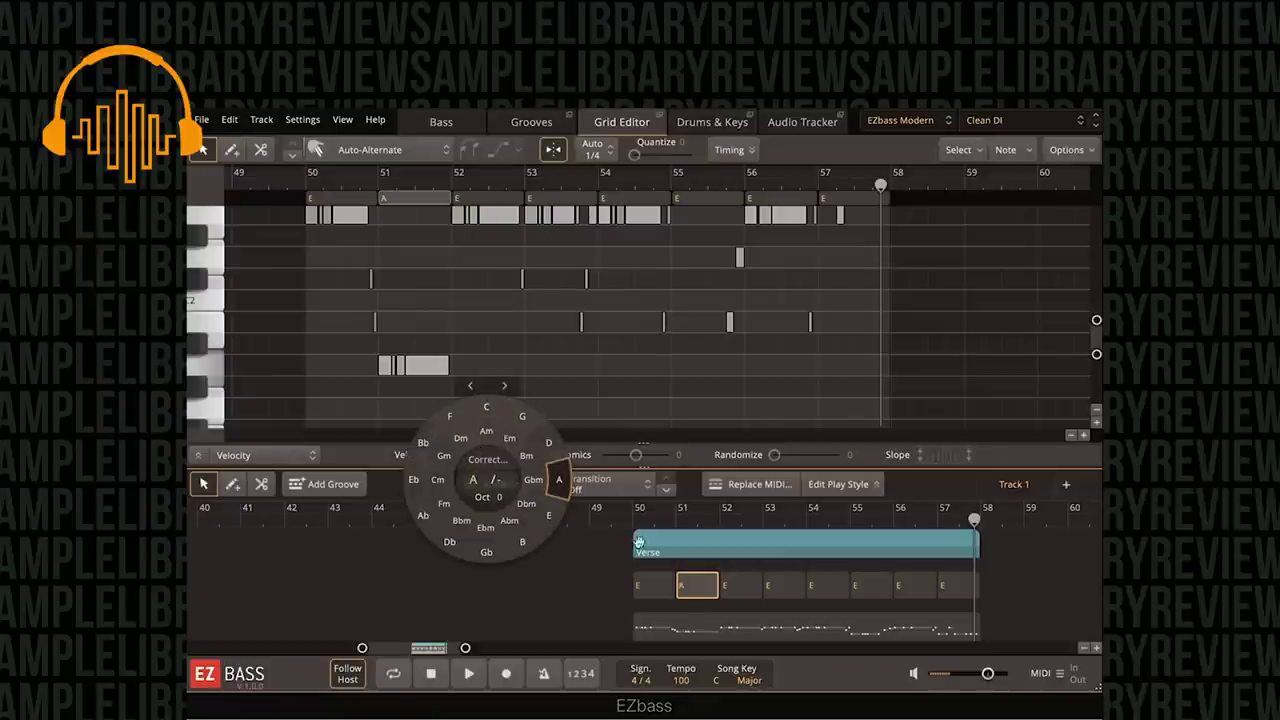
Change the Verse block's chords to D in bar 53, A in bar 55 and B in bar 57.
{"action": "left_click", "coordinate": [741, 587]}
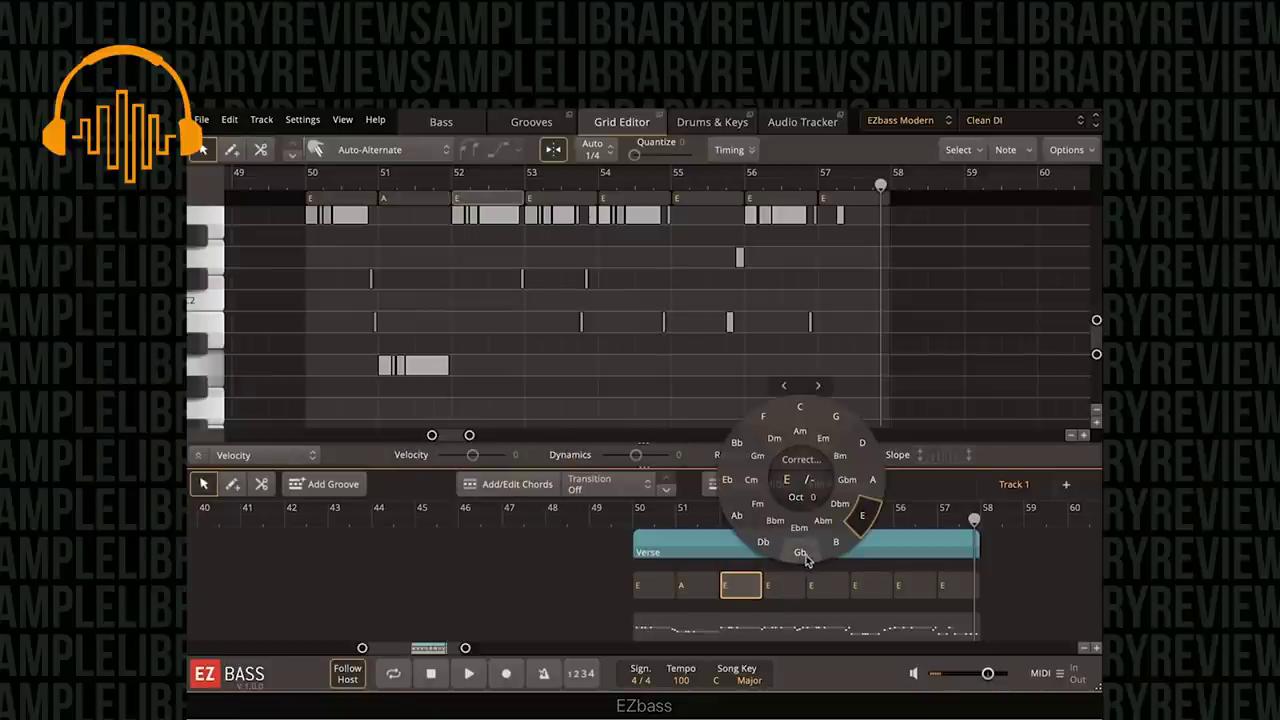
{"action": "left_click", "coordinate": [784, 588]}
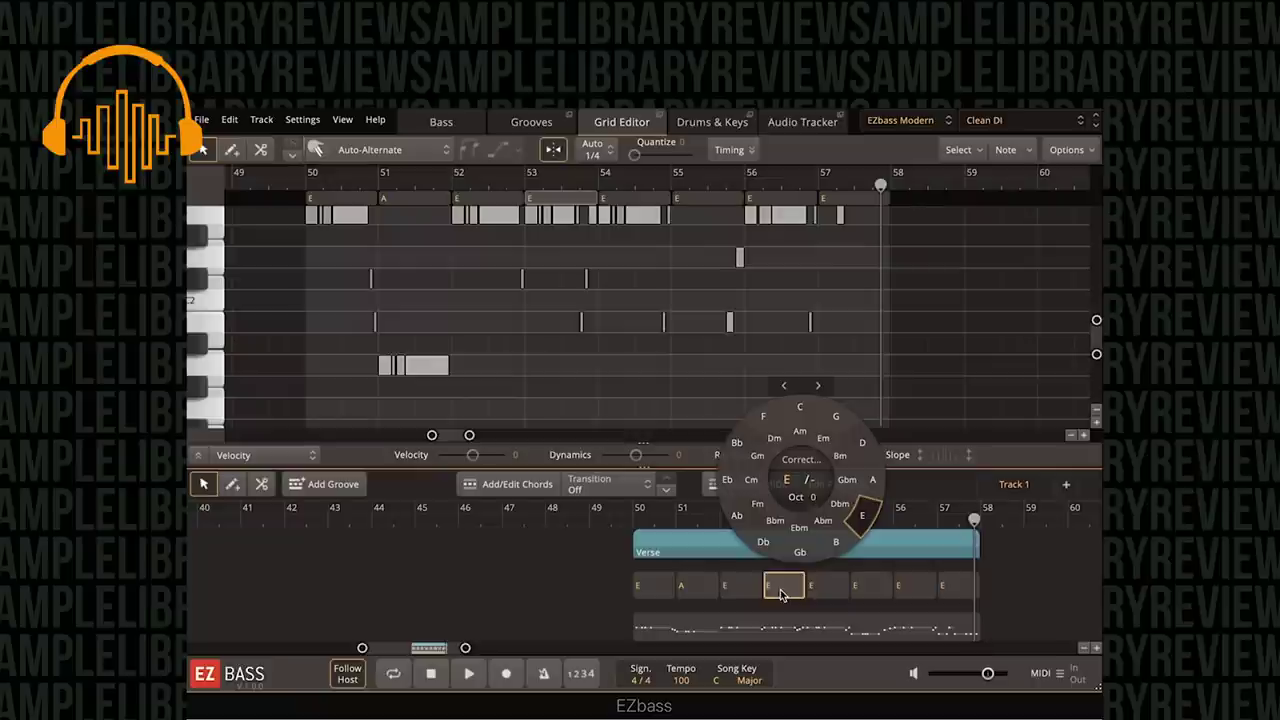
{"action": "left_click", "coordinate": [862, 442]}
{"action": "left_click", "coordinate": [871, 588]}
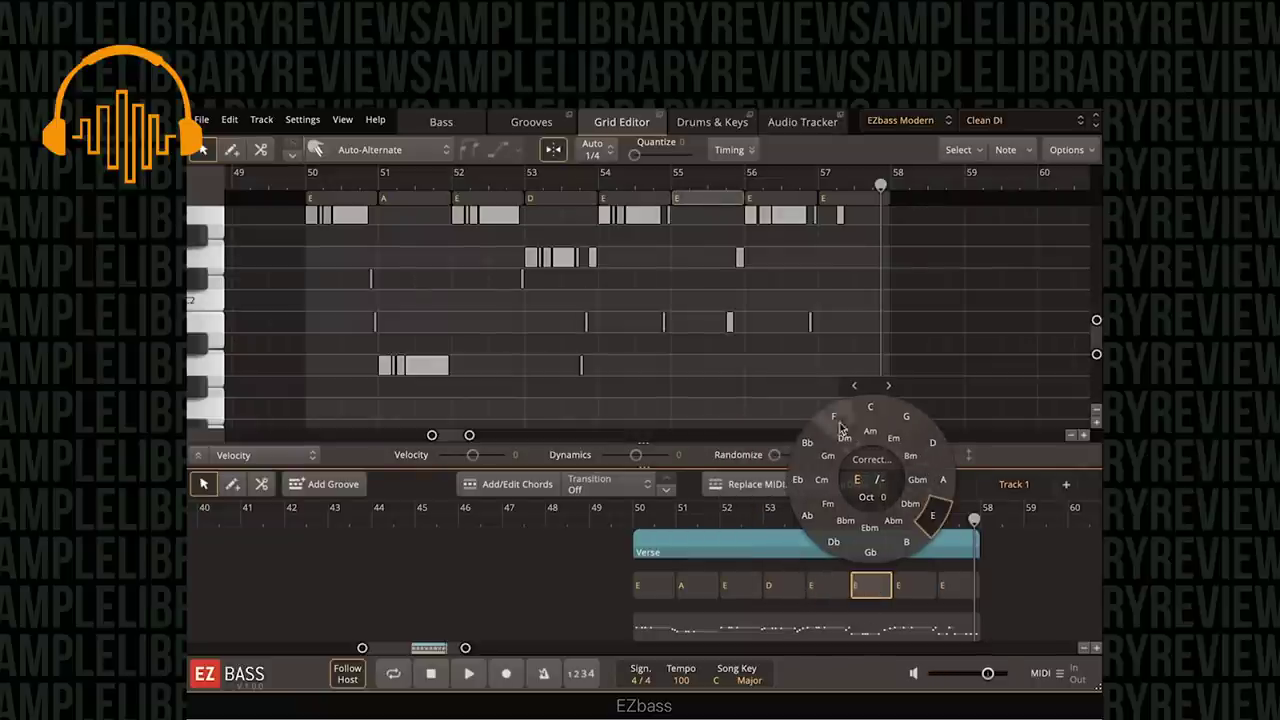
{"action": "left_click", "coordinate": [942, 479]}
{"action": "left_click", "coordinate": [917, 588]}
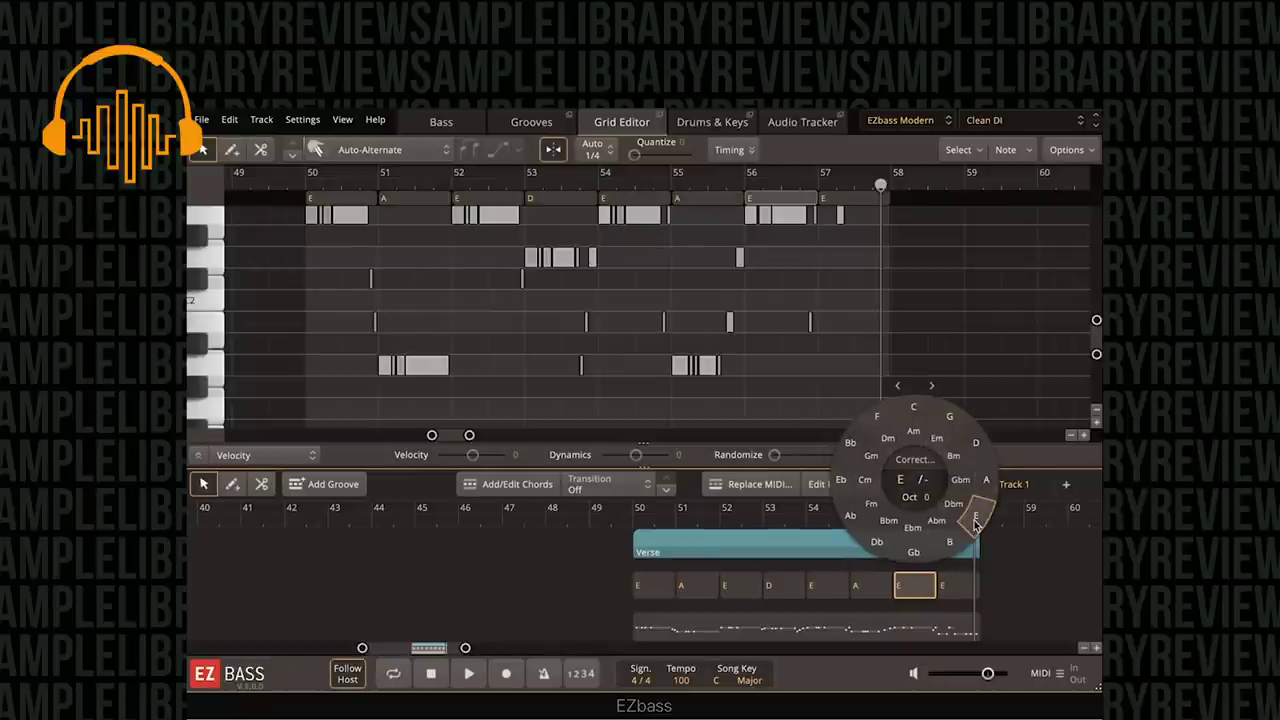
{"action": "left_click", "coordinate": [963, 586]}
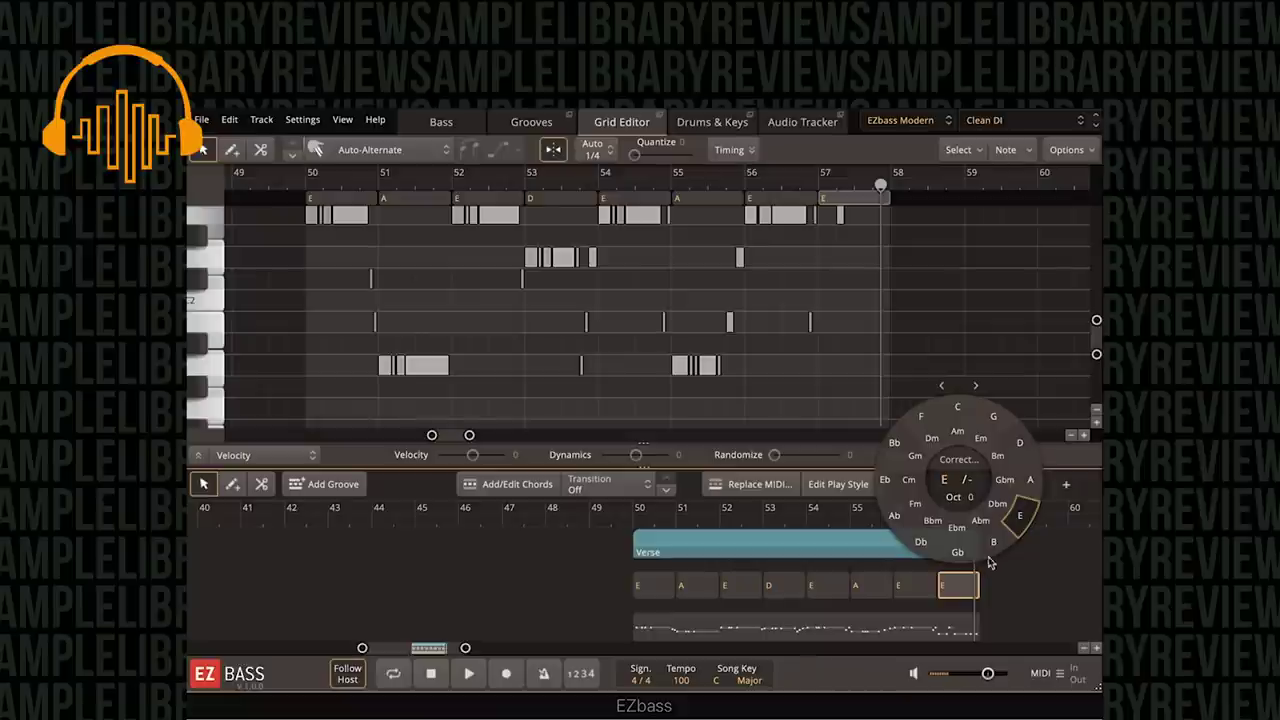
{"action": "left_click", "coordinate": [993, 543]}
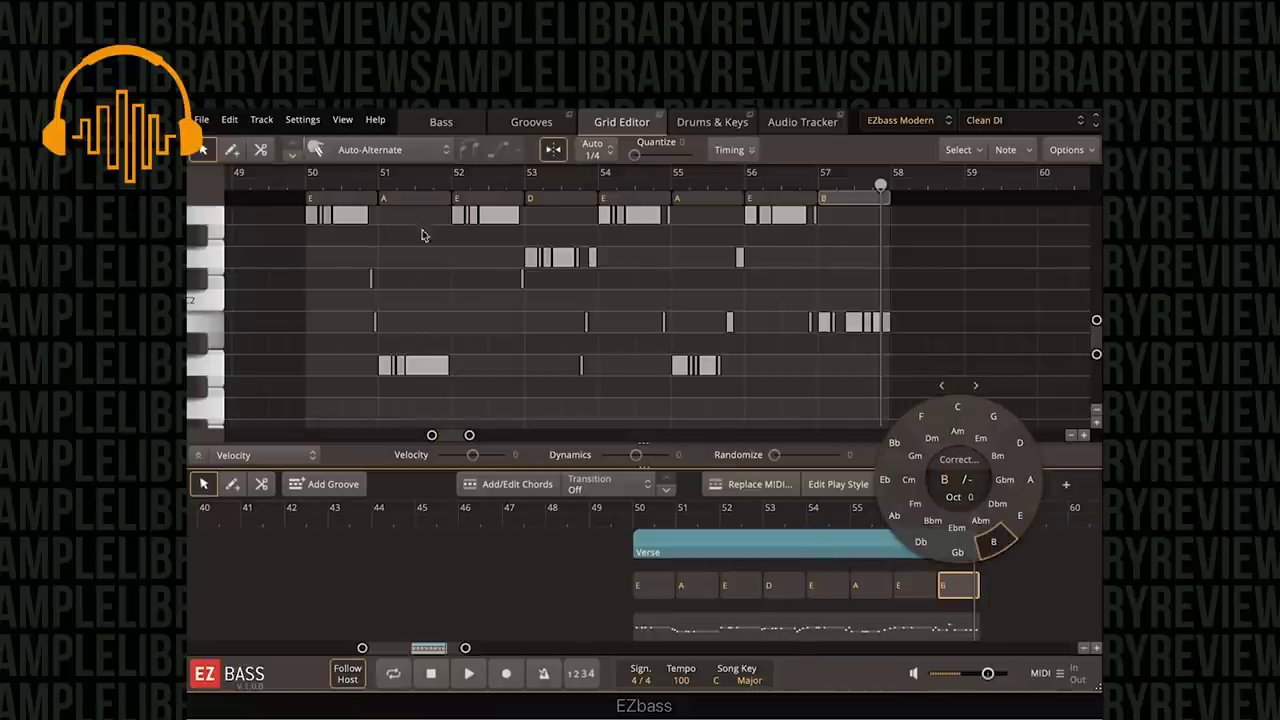
{"action": "left_click", "coordinate": [1042, 576]}
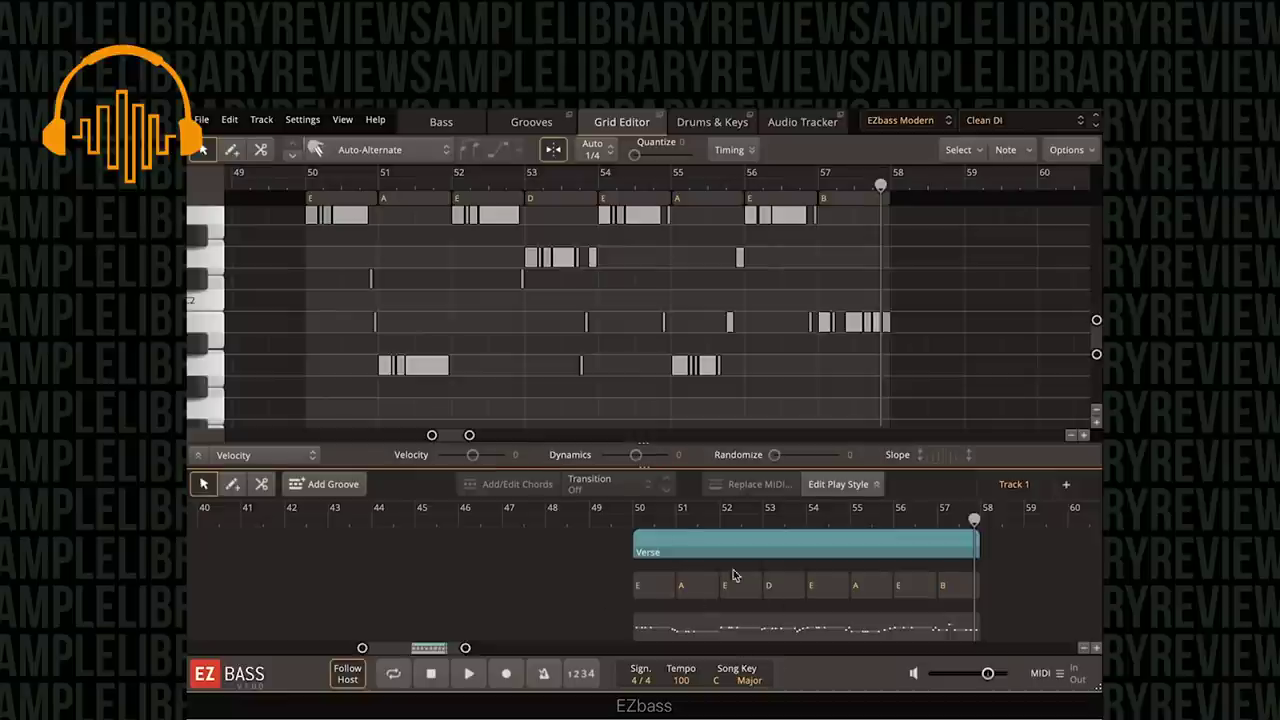
Play back the Verse block from bar 50 and follow its notes in the grid.
{"action": "scroll", "coordinate": [377, 293], "scroll_direction": "up", "scroll_amount": 1}
{"action": "left_click_drag", "start_coordinate": [1096, 315], "coordinate": [1097, 296]}
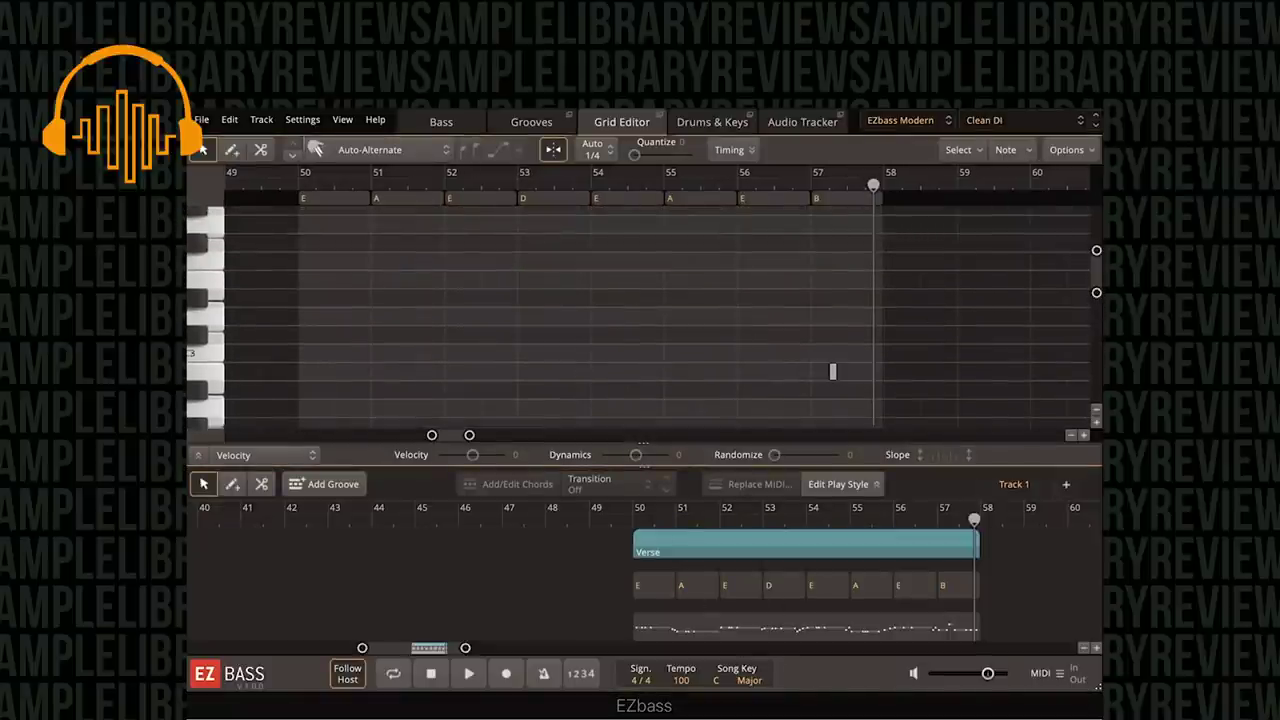
{"action": "scroll", "coordinate": [832, 371], "scroll_direction": "down", "scroll_amount": 5}
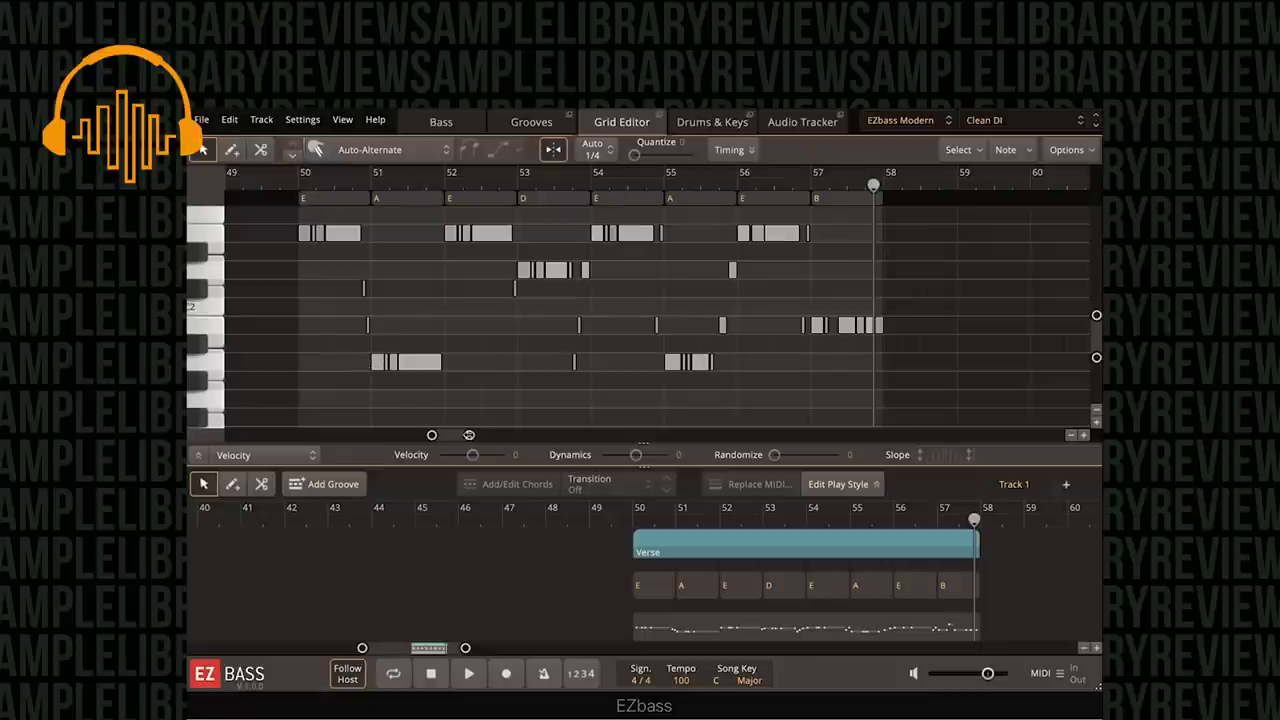
{"action": "key", "text": "space"}
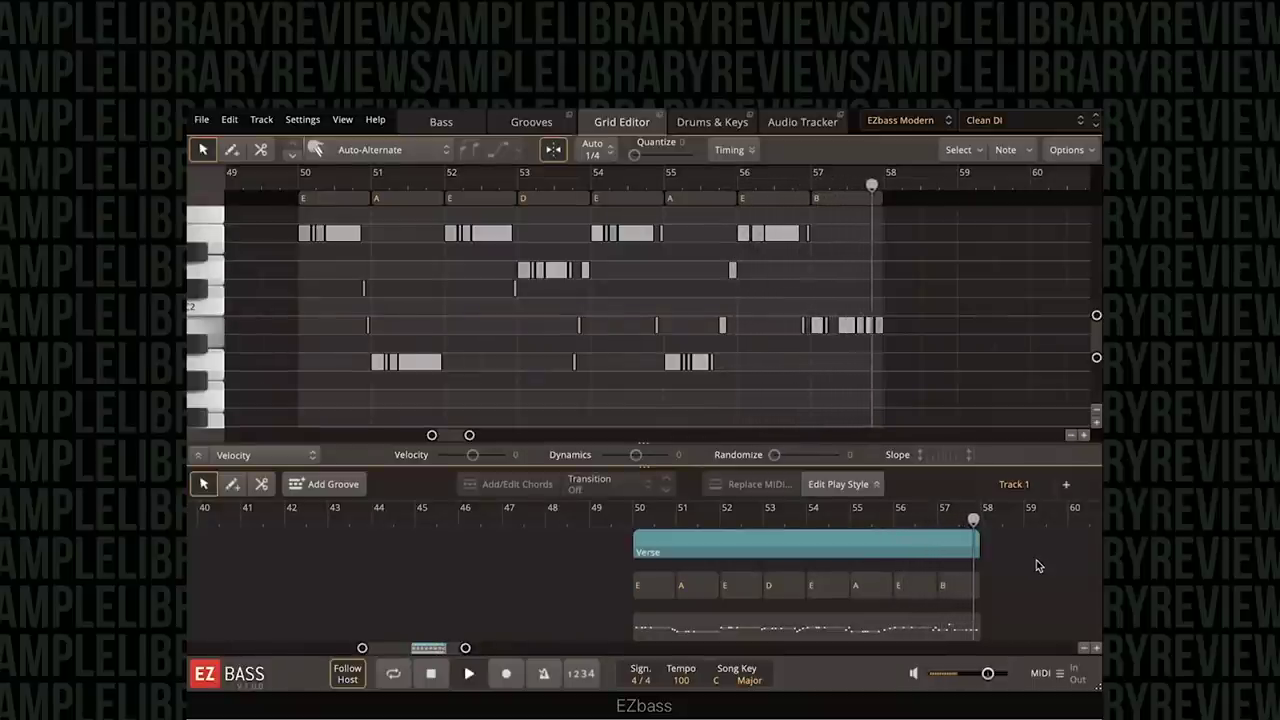
{"action": "key", "text": "space"}
{"action": "scroll", "coordinate": [396, 254], "scroll_direction": "left", "scroll_amount": 3}
{"action": "scroll", "coordinate": [396, 256], "scroll_direction": "up", "scroll_amount": 2}
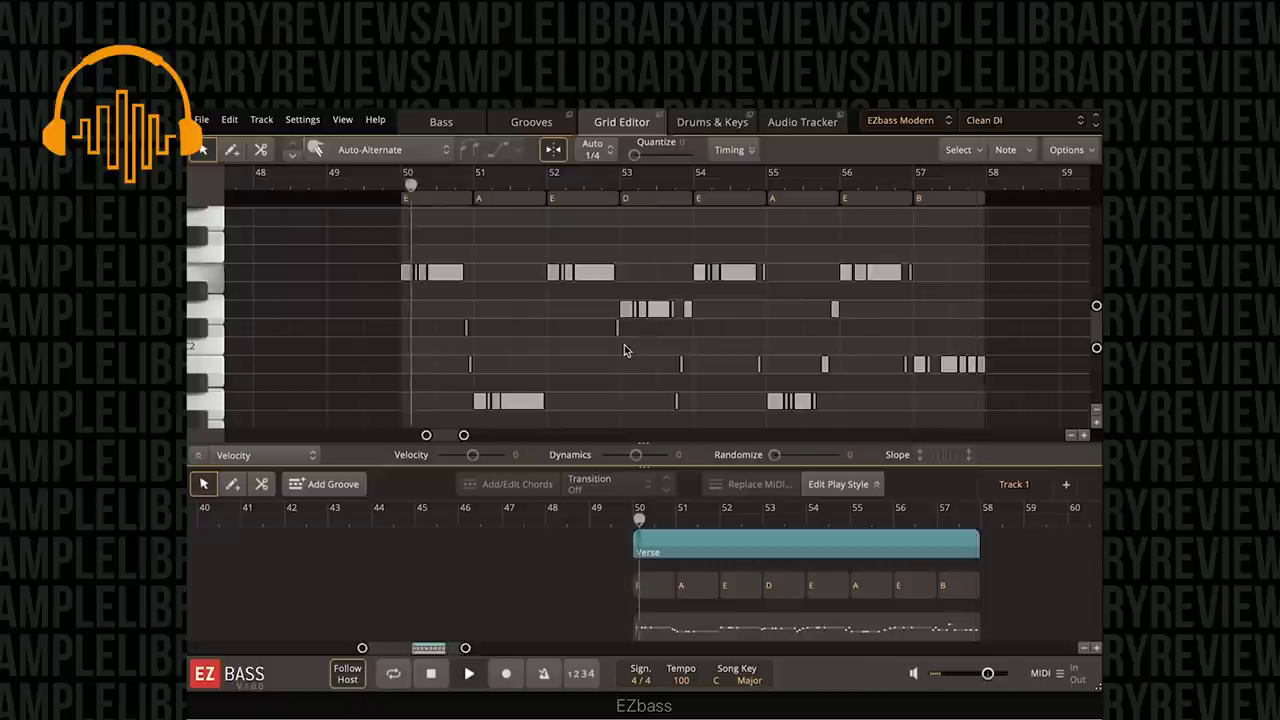
Apply the Slide Long transition to the E chord in bar 50 and the A chord in bar 51.
{"action": "left_click_drag", "start_coordinate": [463, 435], "coordinate": [441, 435]}
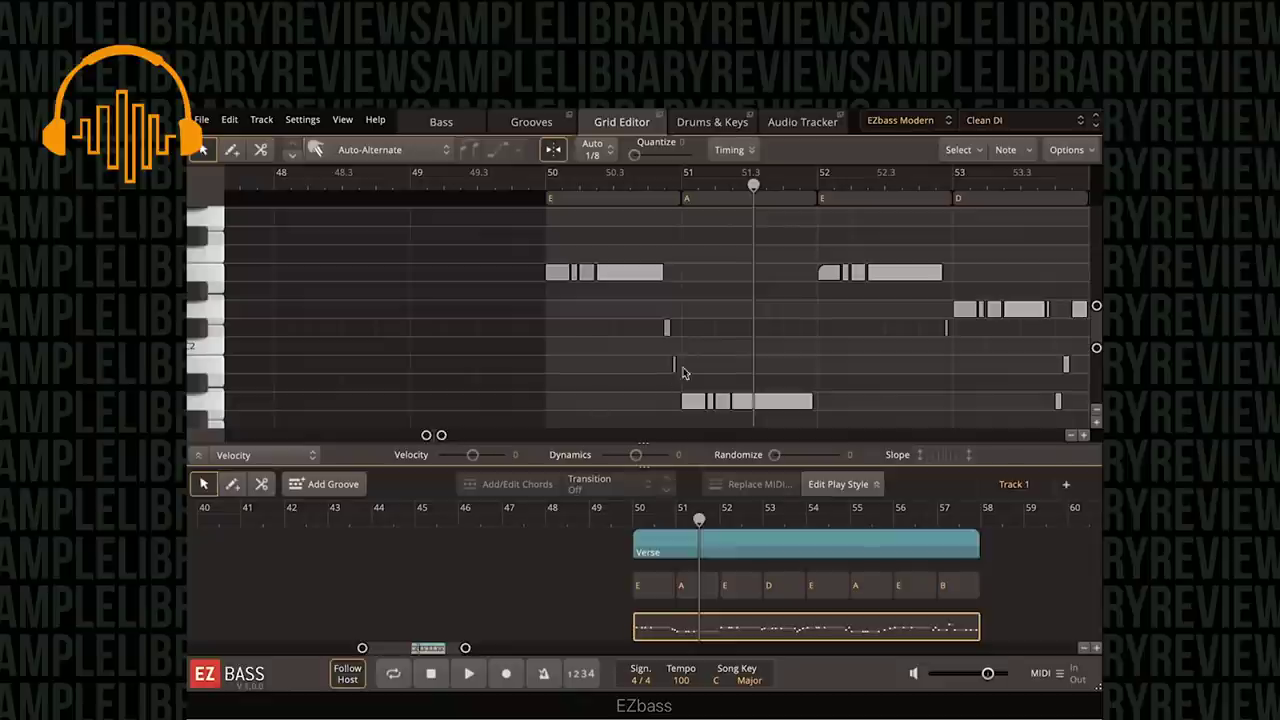
{"action": "left_click", "coordinate": [675, 365]}
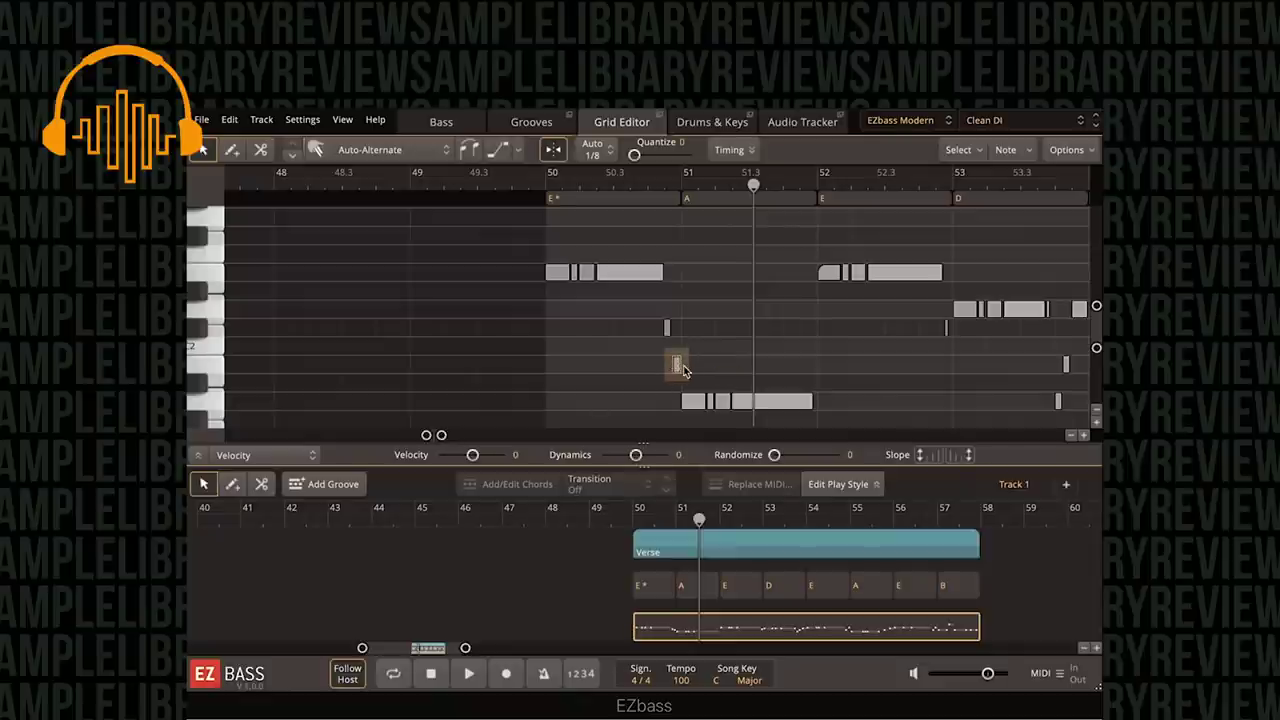
{"action": "left_click", "coordinate": [690, 401]}
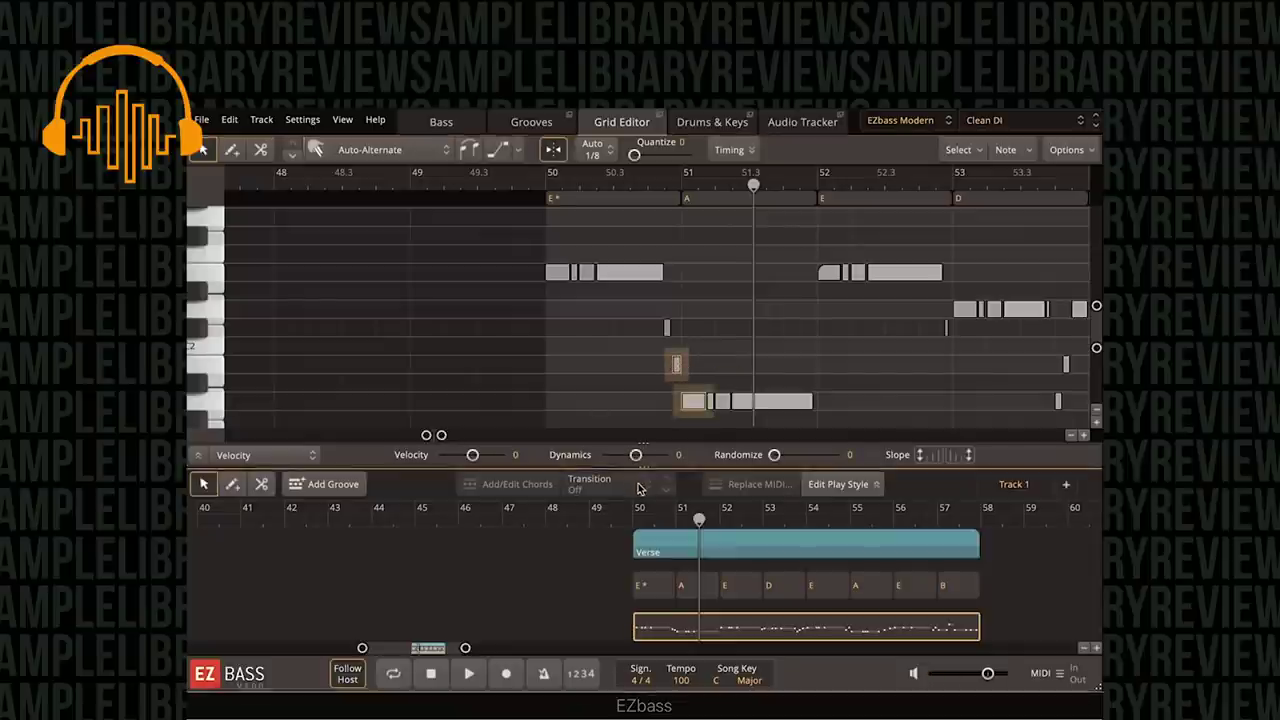
{"action": "left_click", "coordinate": [693, 594]}
{"action": "left_click", "coordinate": [657, 593], "text": "shift"}
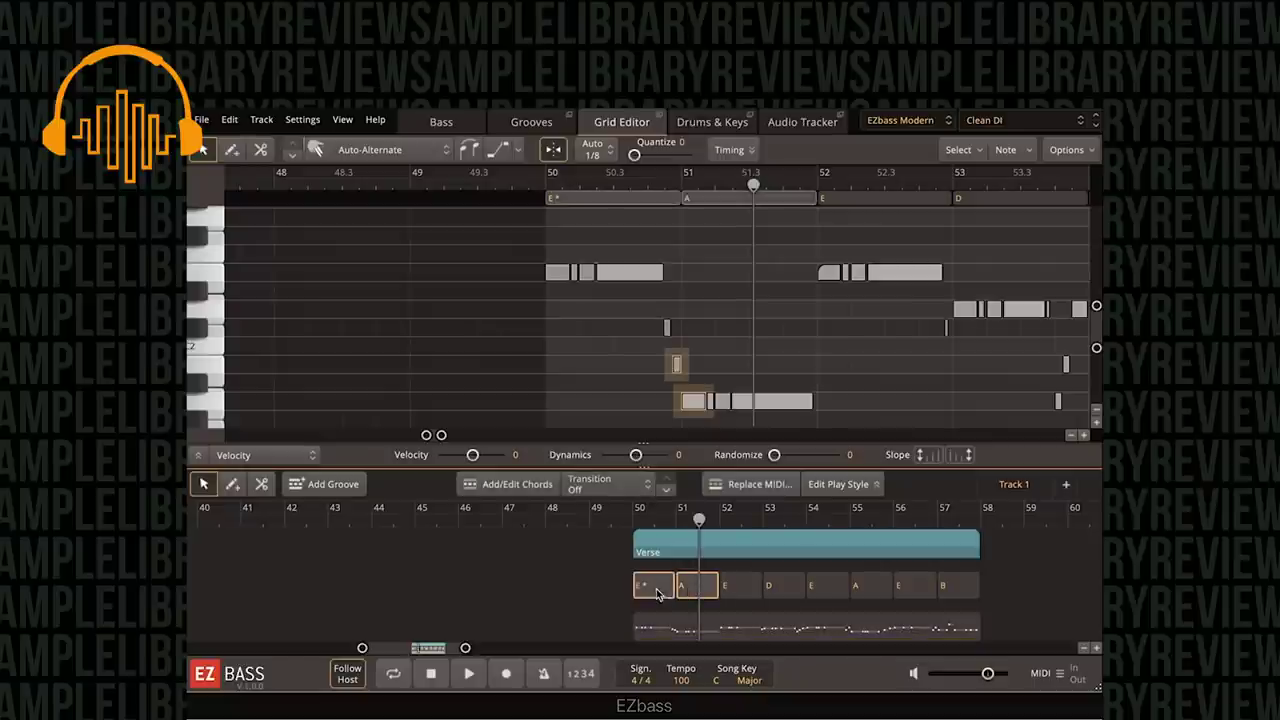
{"action": "left_click", "coordinate": [648, 489]}
{"action": "left_click", "coordinate": [645, 459]}
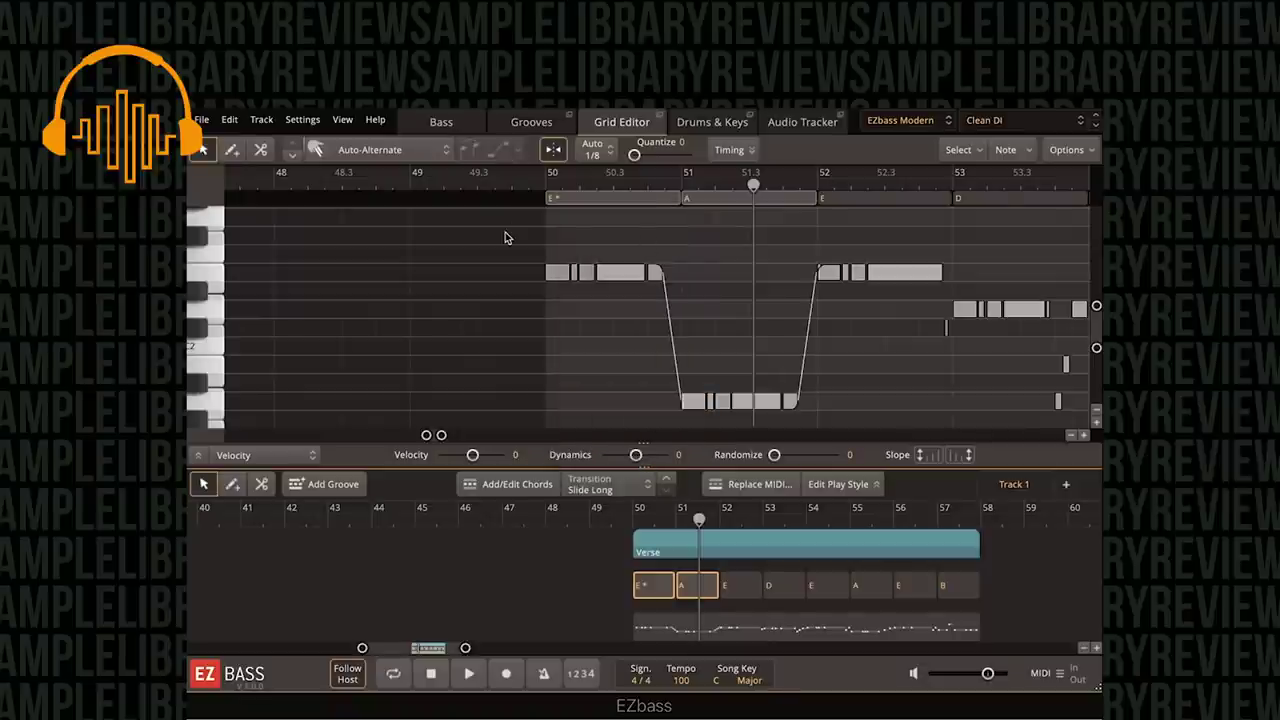
Play back bars 50 to 52 to hear the slides between the E and A chords.
{"action": "key", "text": "space"}
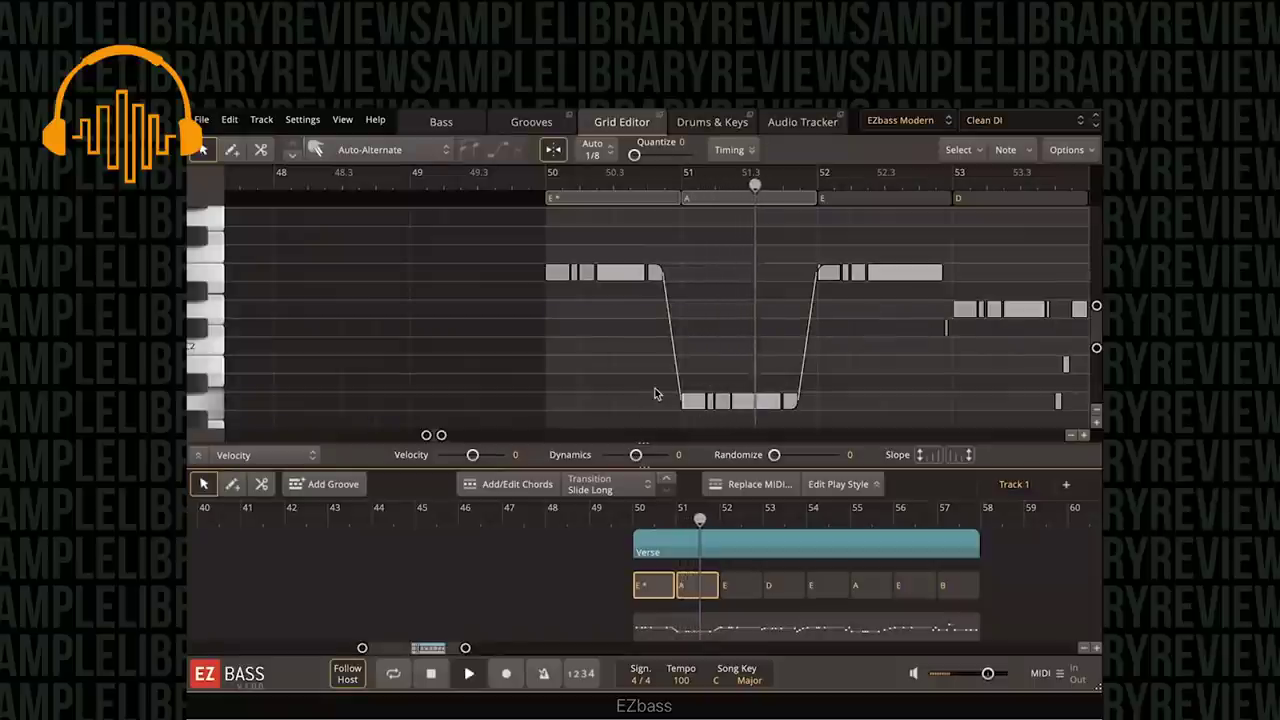
{"action": "left_click", "coordinate": [614, 586]}
{"action": "left_click", "coordinate": [655, 590]}
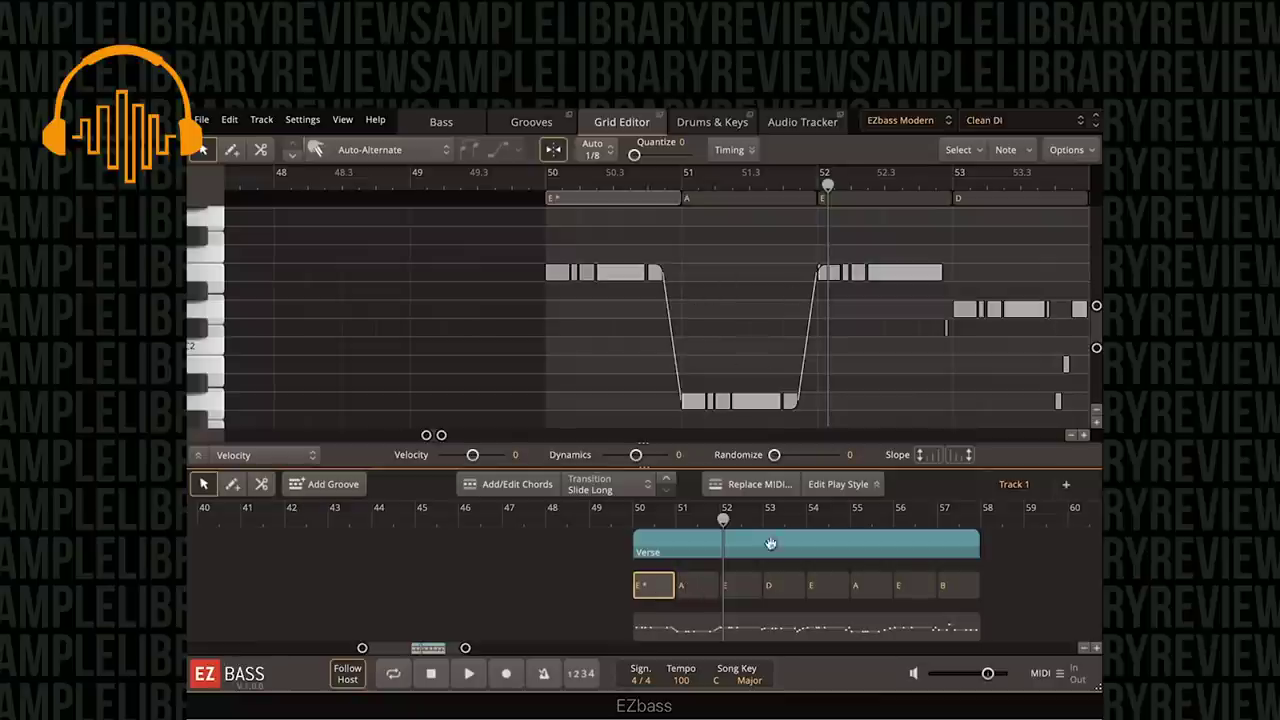
Set the transition of the bar 51 A chord to Off and audition the Verse block from its start.
{"action": "left_click", "coordinate": [808, 357]}
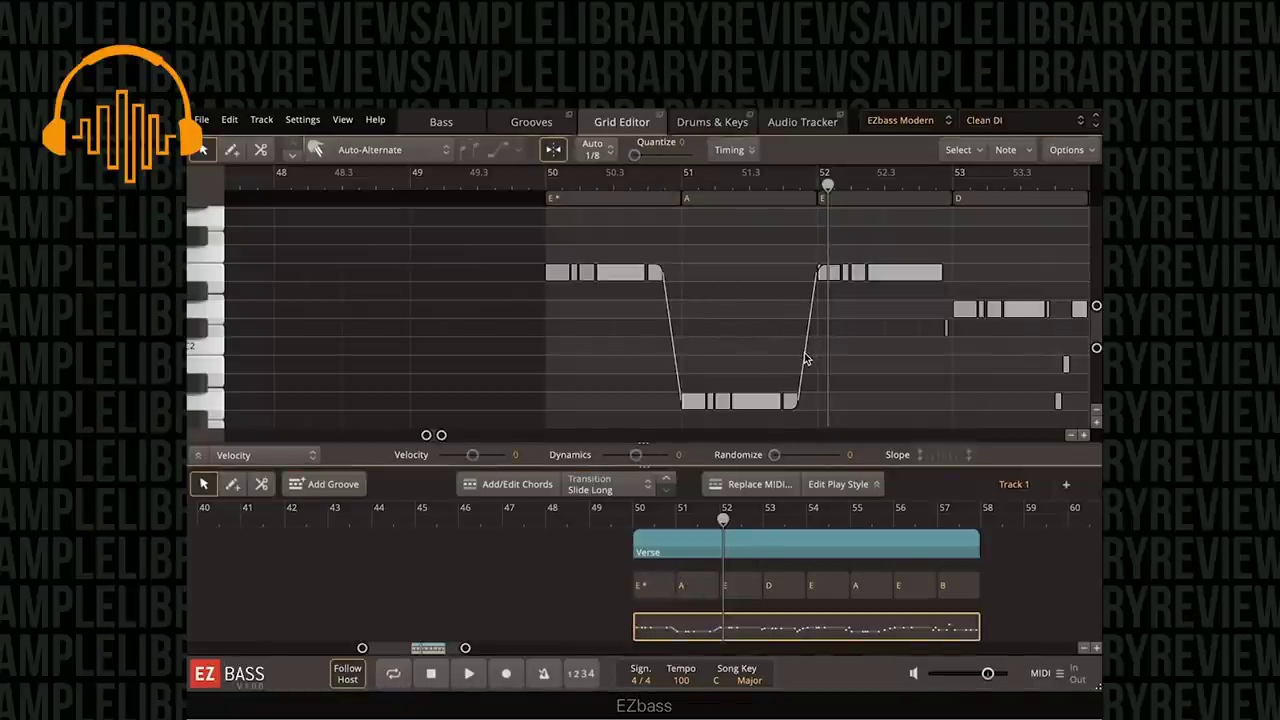
{"action": "left_click", "coordinate": [790, 402]}
{"action": "left_click", "coordinate": [695, 590]}
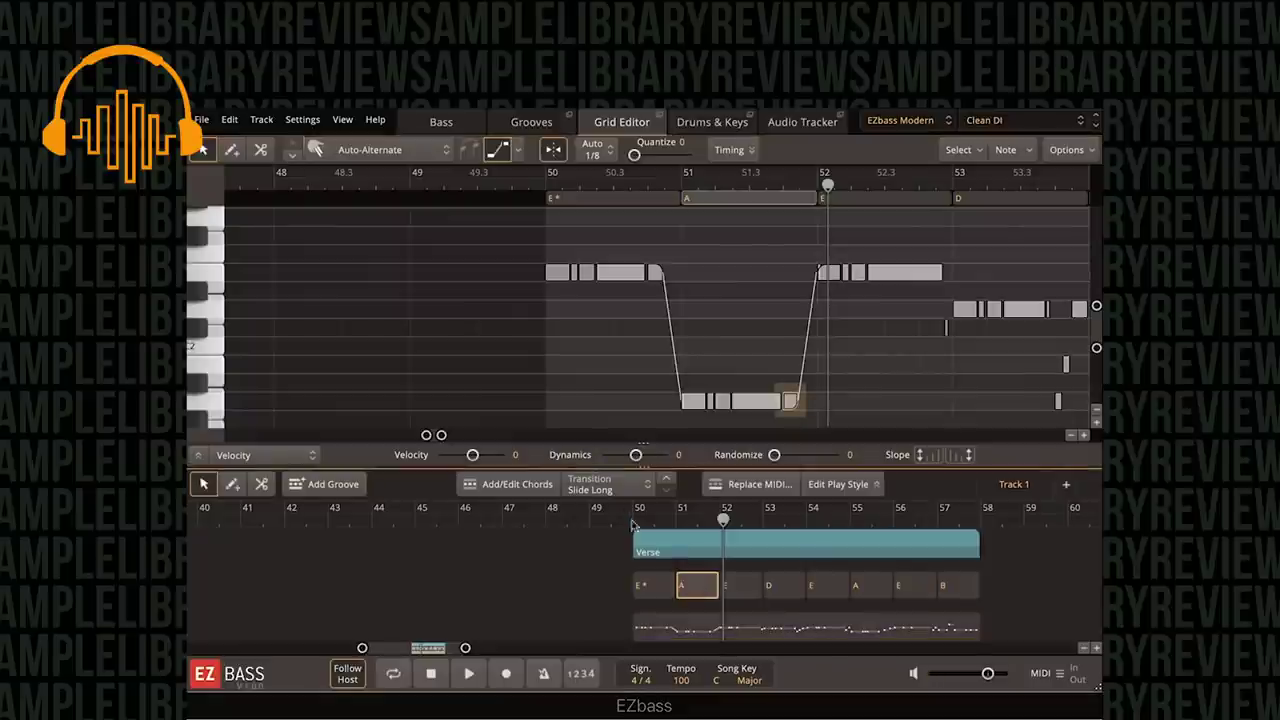
{"action": "left_click", "coordinate": [630, 488]}
{"action": "left_click", "coordinate": [622, 219]}
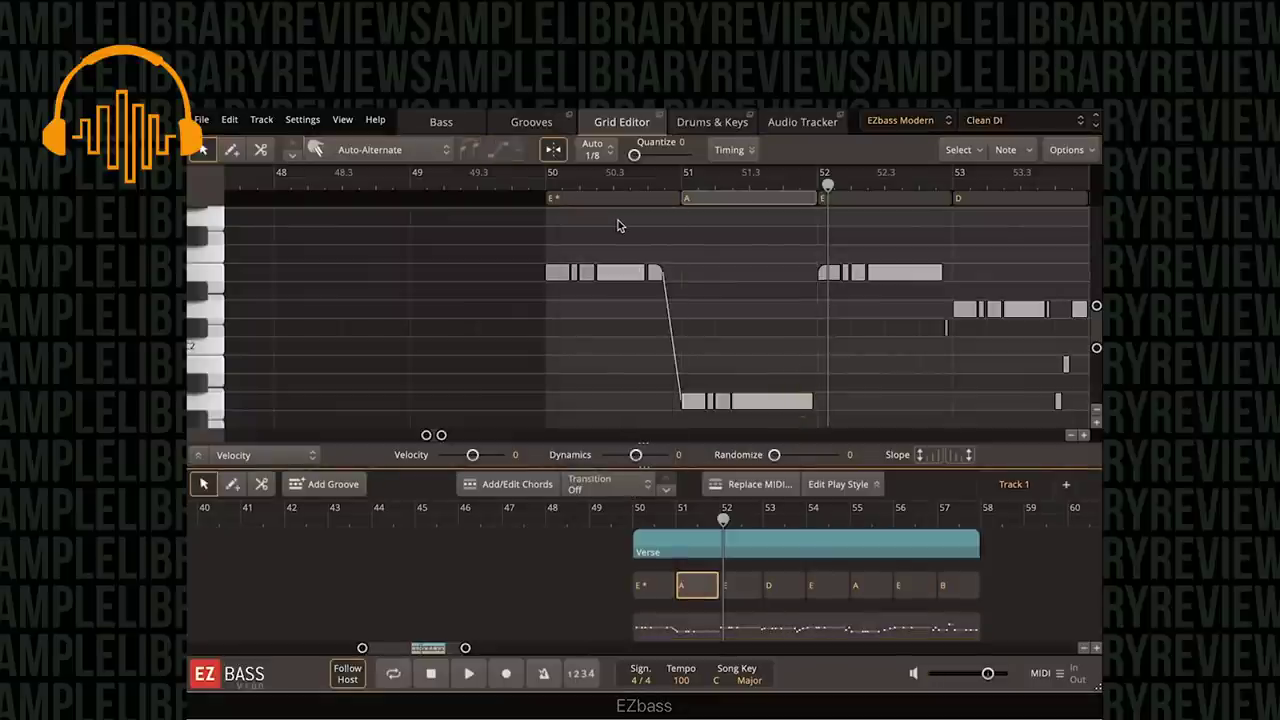
{"action": "key", "text": "space"}
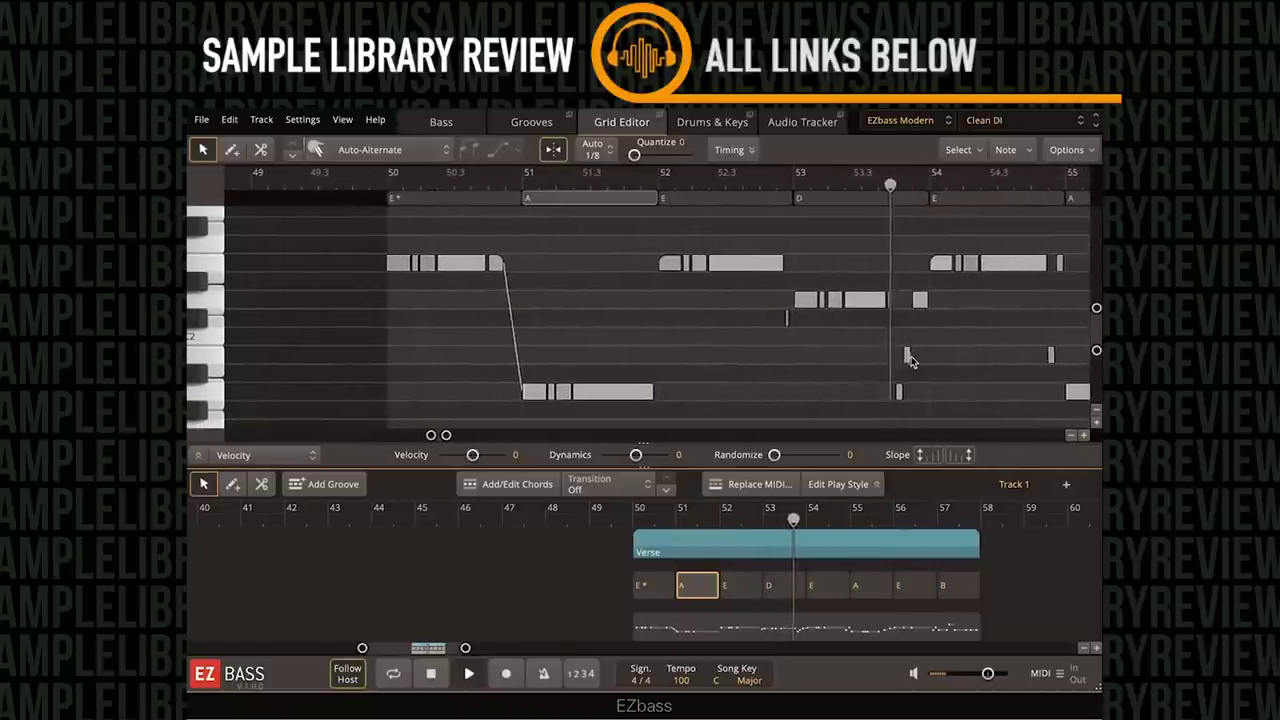
{"action": "key", "text": "space"}
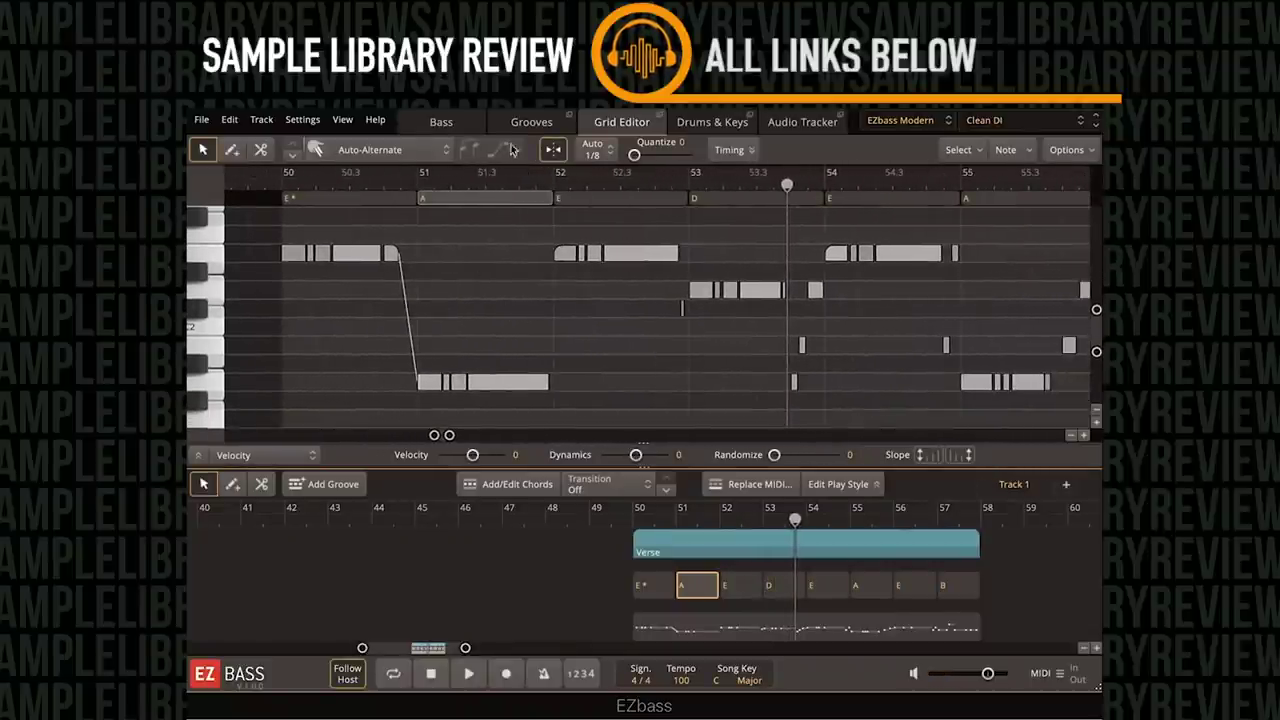
Look through the genre filters in the groove browser and return to the Grid Editor.
{"action": "left_click", "coordinate": [531, 121]}
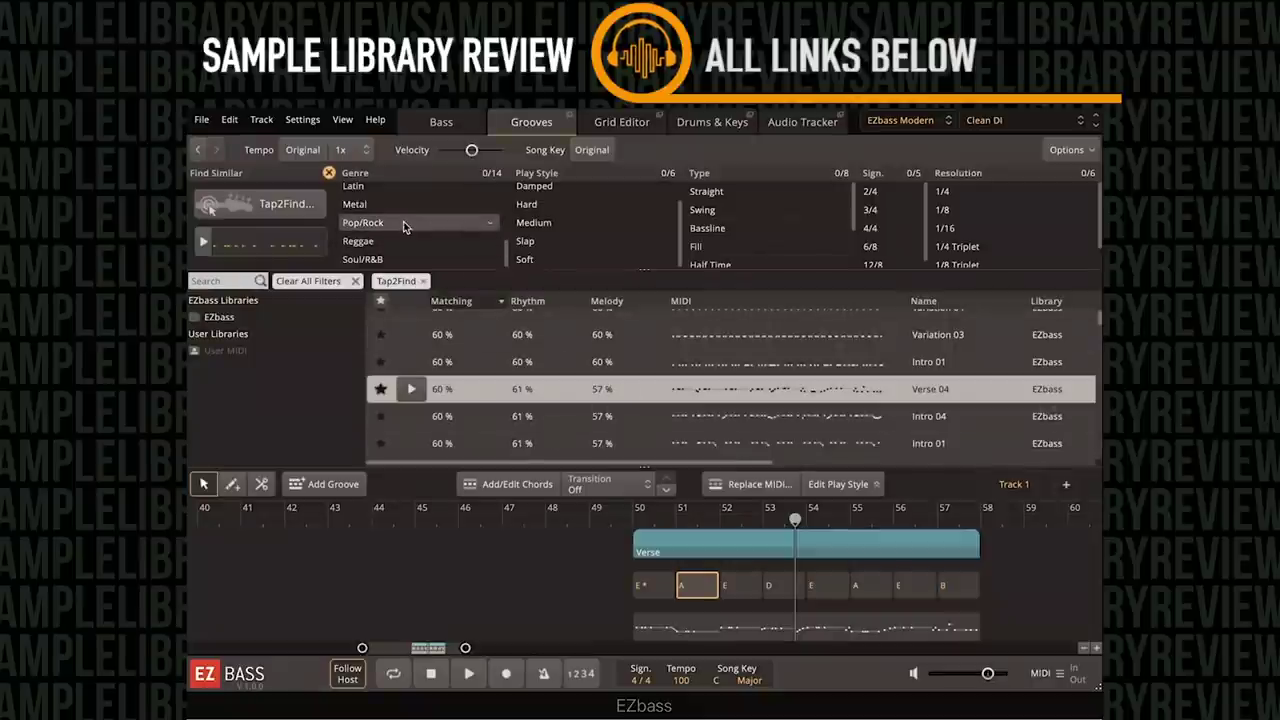
{"action": "scroll", "coordinate": [405, 227], "scroll_direction": "up", "scroll_amount": 2}
{"action": "scroll", "coordinate": [404, 227], "scroll_direction": "up", "scroll_amount": 3}
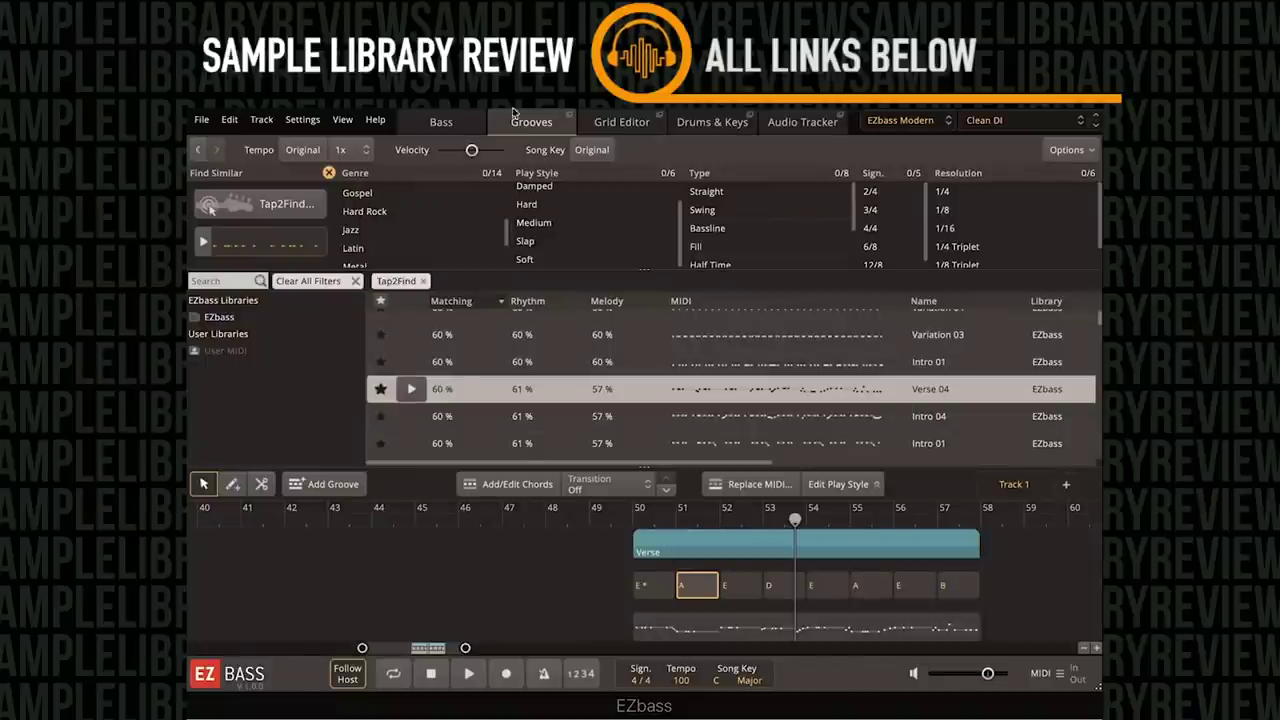
{"action": "left_click", "coordinate": [603, 124]}
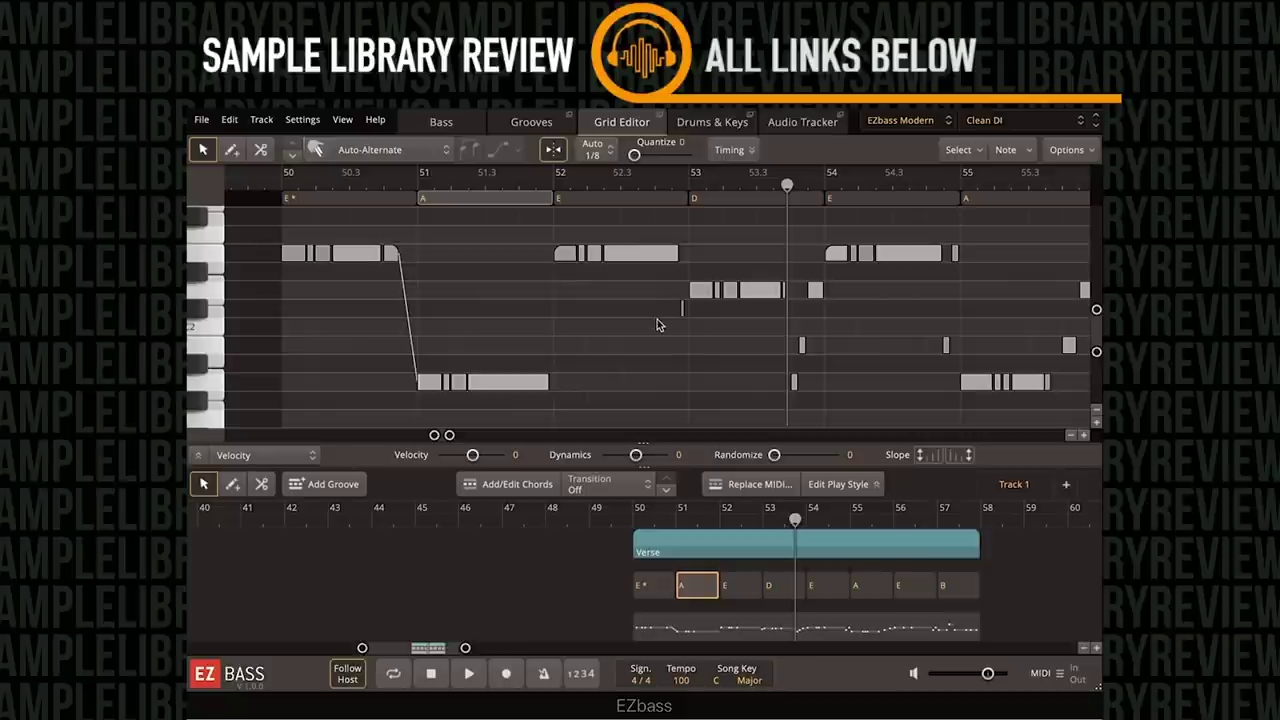
{"action": "scroll", "coordinate": [826, 331], "scroll_direction": "right", "scroll_amount": 2}
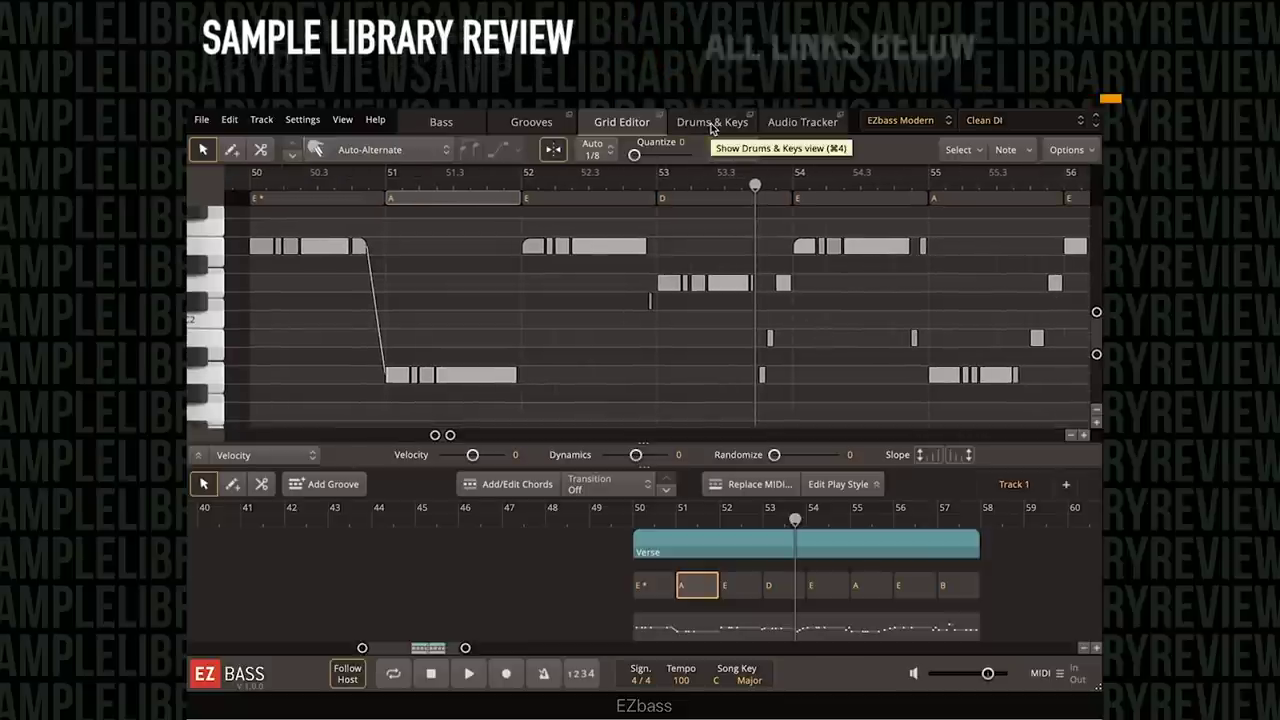
View the Drums & Keys patterns and delete the Verse block from Track 1.
{"action": "left_click", "coordinate": [664, 539]}
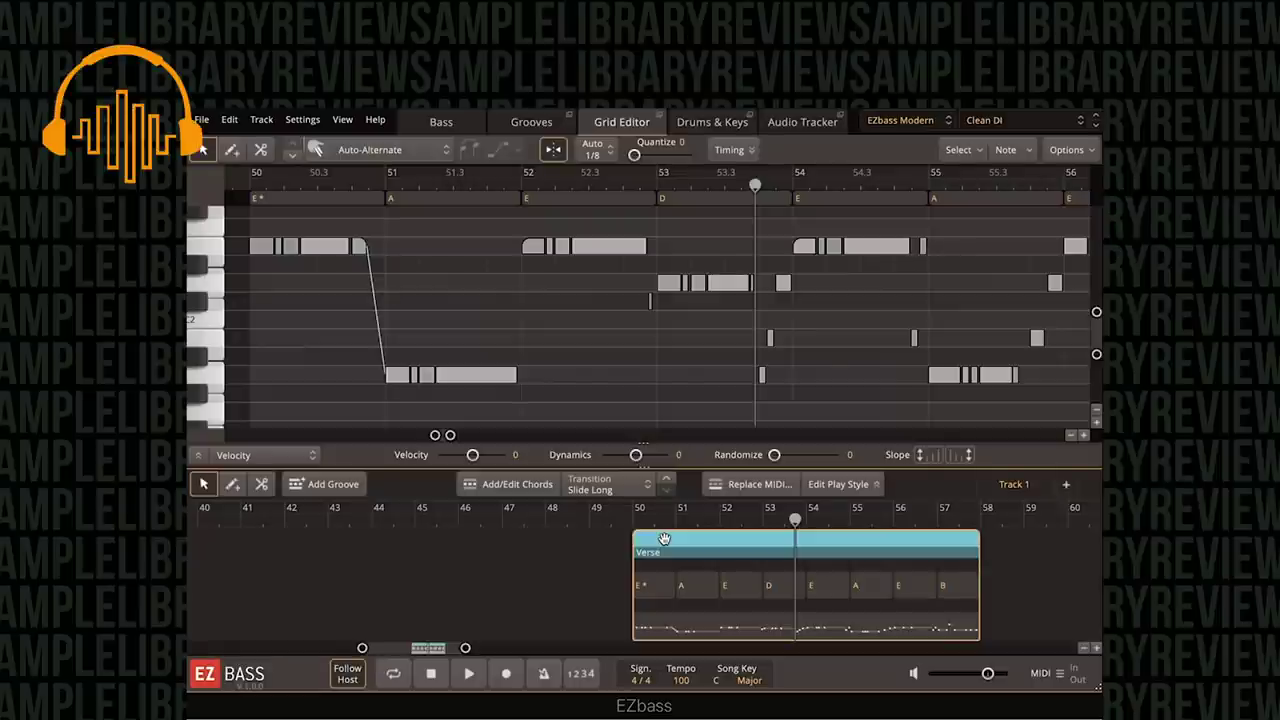
{"action": "left_click", "coordinate": [702, 130]}
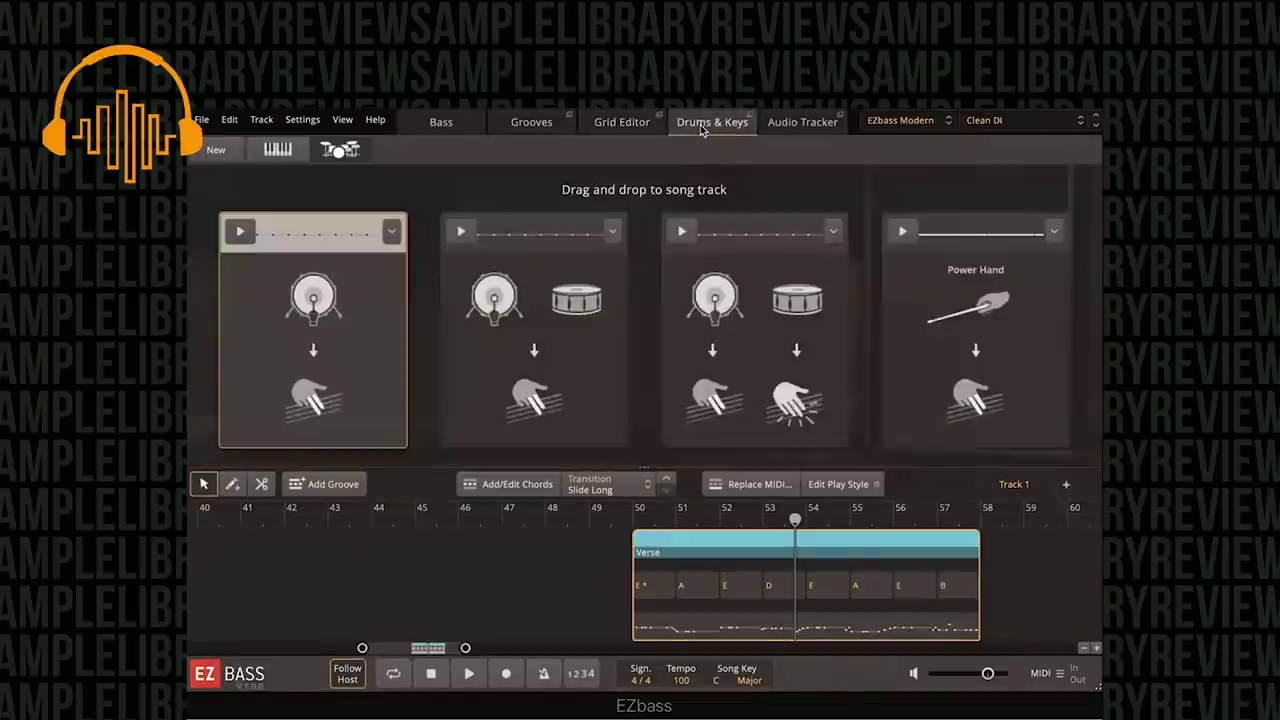
{"action": "left_click", "coordinate": [629, 131]}
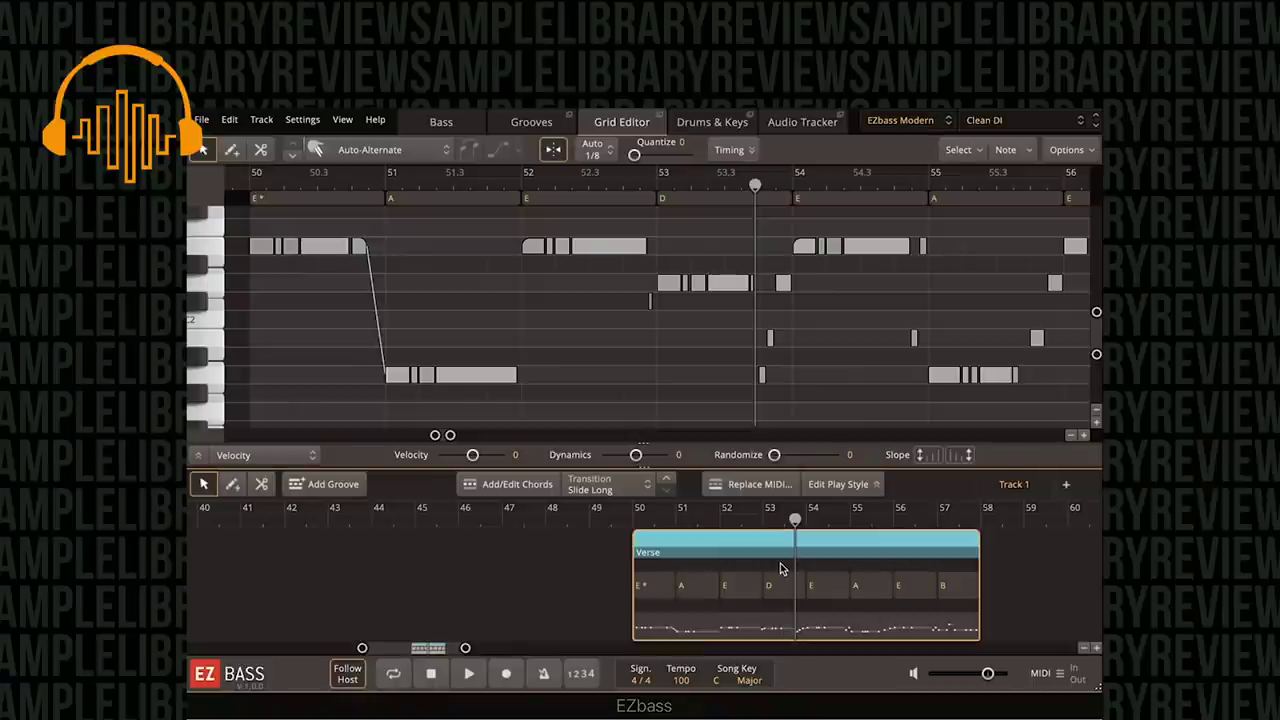
{"action": "key", "text": "Delete"}
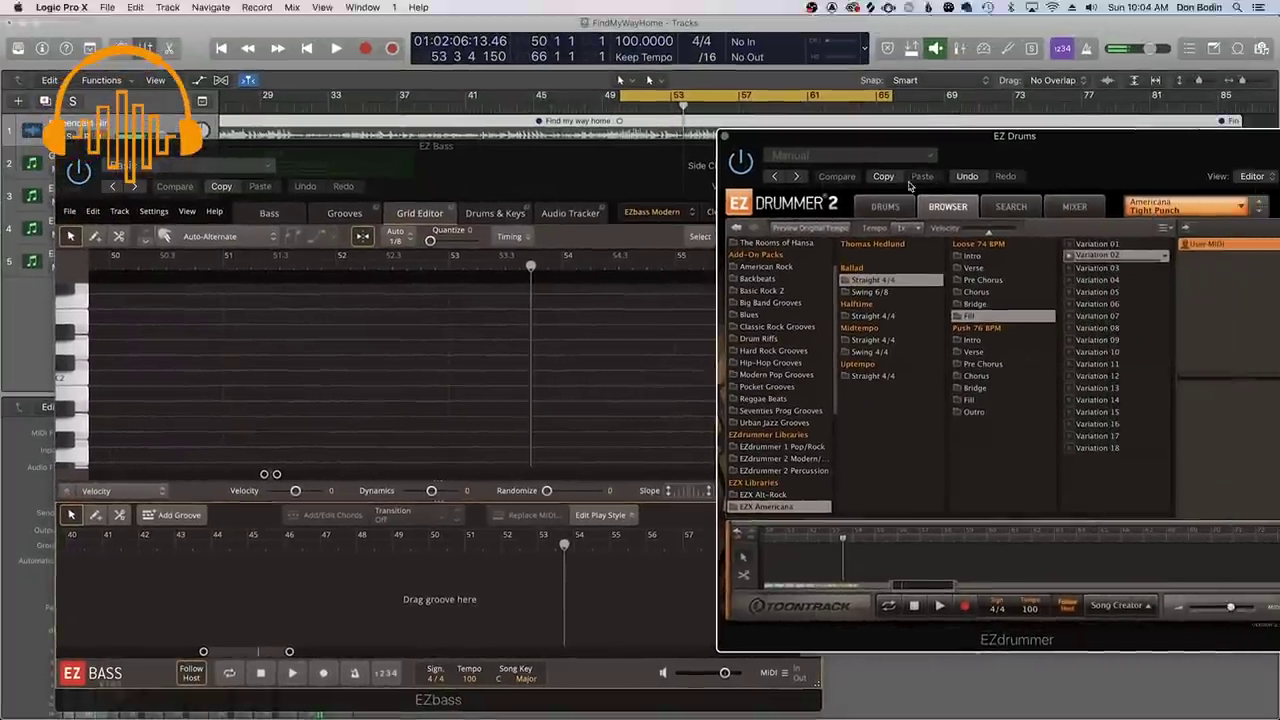
Switch to EZdrummer, place the Variation 02 fill on its song track, remove it, and return to EZbass.
{"action": "left_click", "coordinate": [946, 187]}
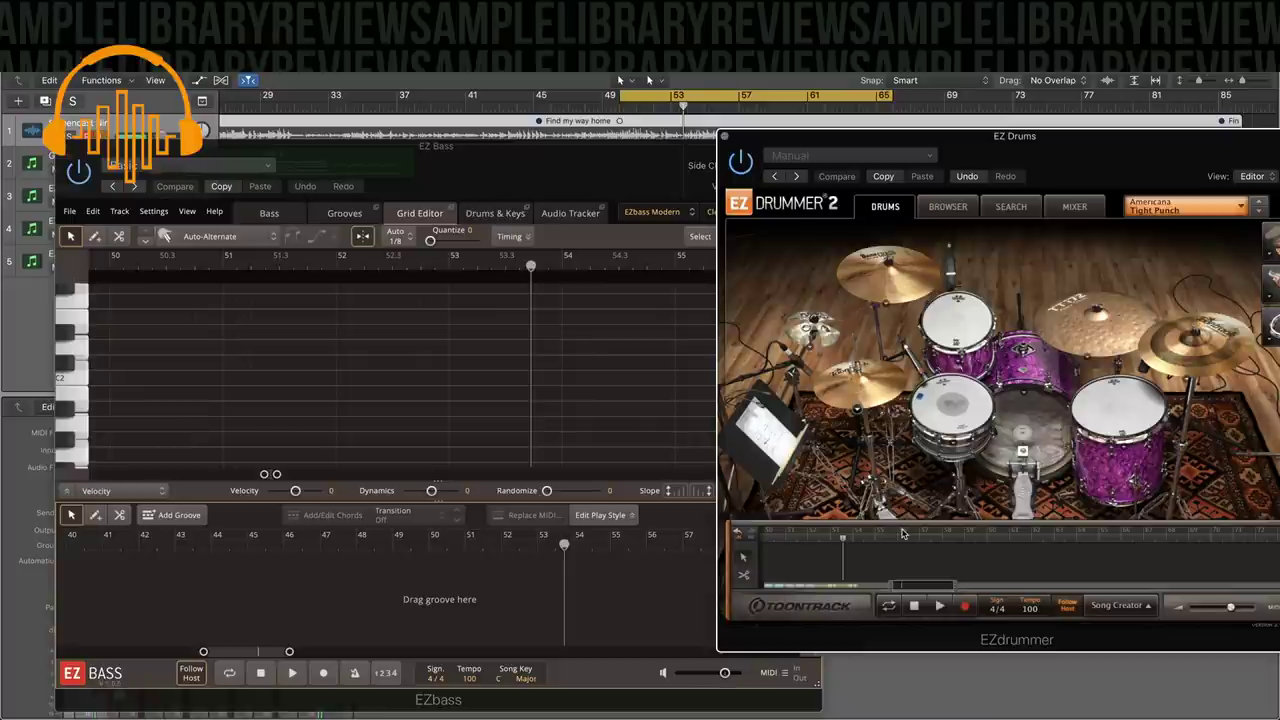
{"action": "left_click", "coordinate": [947, 212]}
{"action": "left_click_drag", "start_coordinate": [1086, 256], "coordinate": [860, 565]}
{"action": "right_click", "coordinate": [877, 559]}
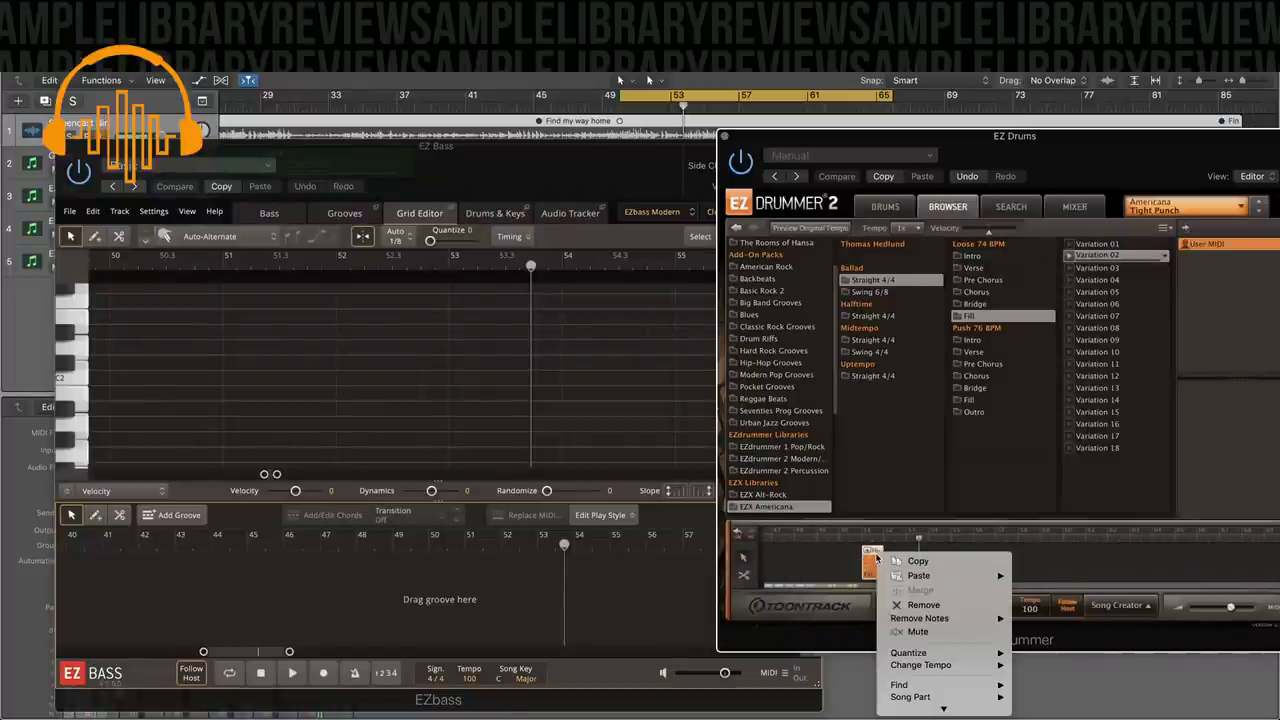
{"action": "left_click", "coordinate": [922, 605]}
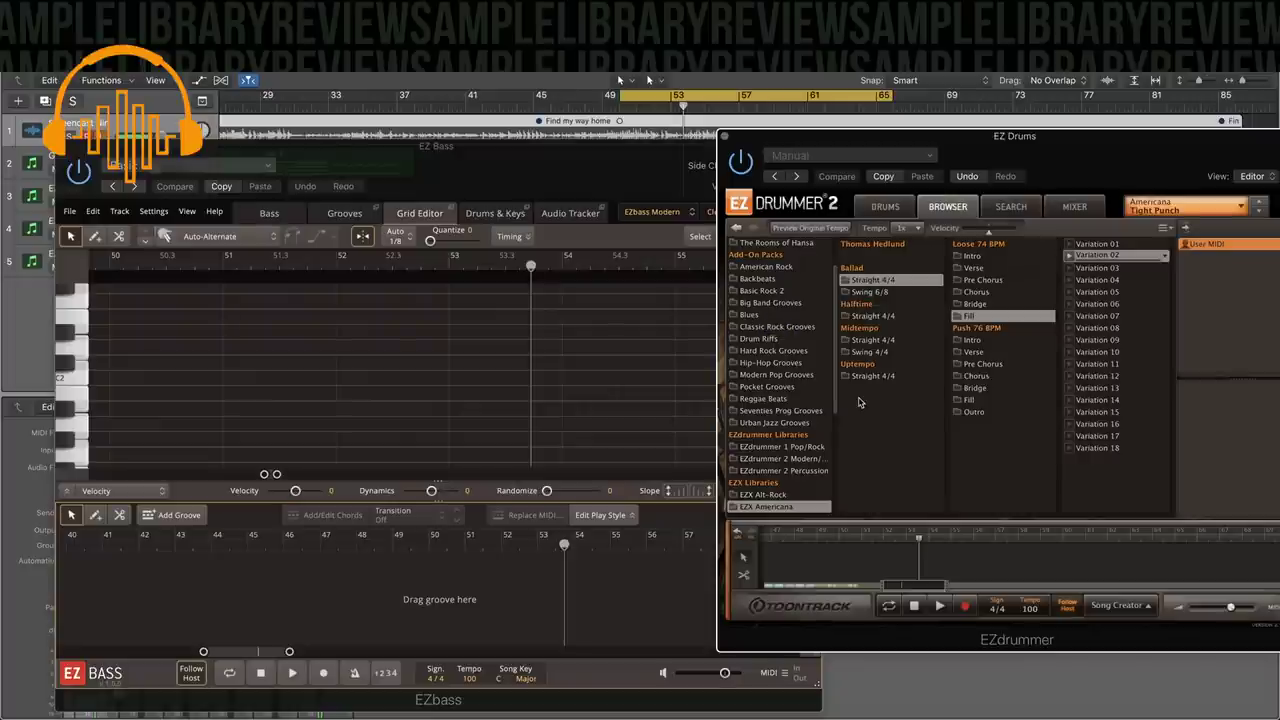
{"action": "left_click", "coordinate": [576, 583]}
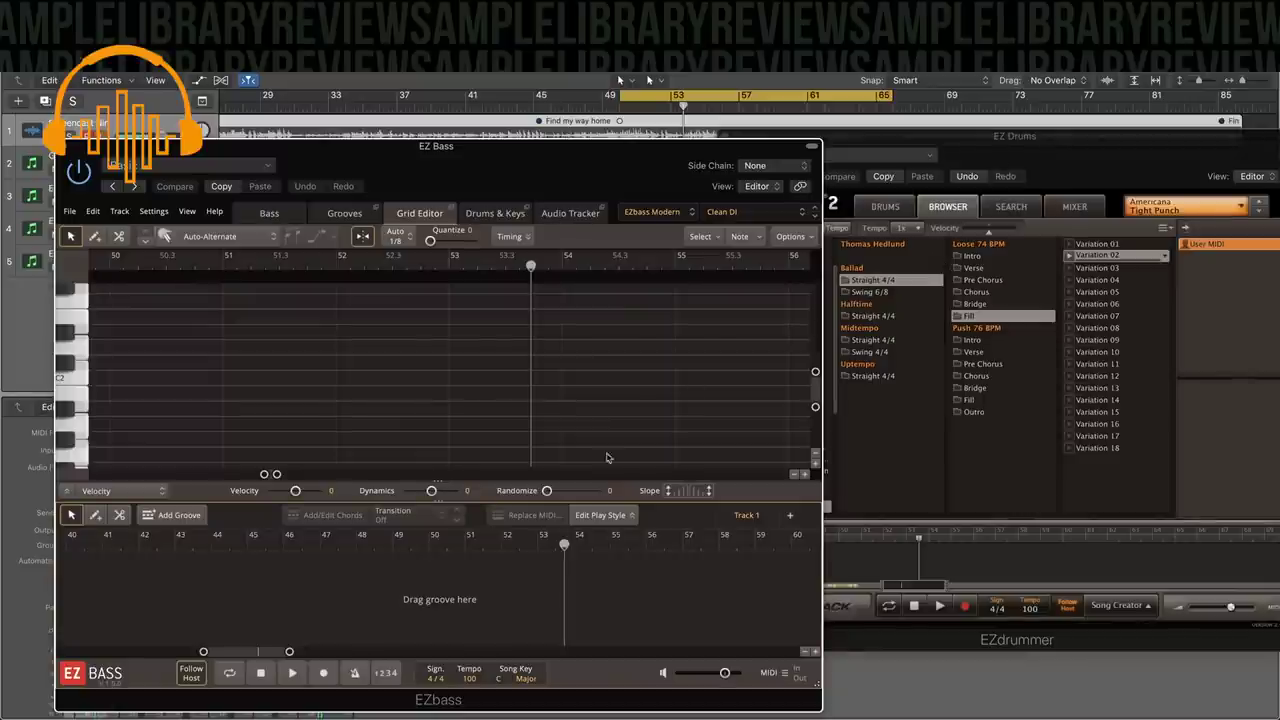
Open Drums & Keys, preview EZdrummer's Variation 02 fill, and examine the kick, kick-and-snare, percussive-mute and Power Hand patterns.
{"action": "mouse_move", "coordinate": [430, 612]}
{"action": "left_mouse_down"}
{"action": "mouse_move", "coordinate": [393, 606]}
{"action": "mouse_move", "coordinate": [435, 593]}
{"action": "left_mouse_up"}
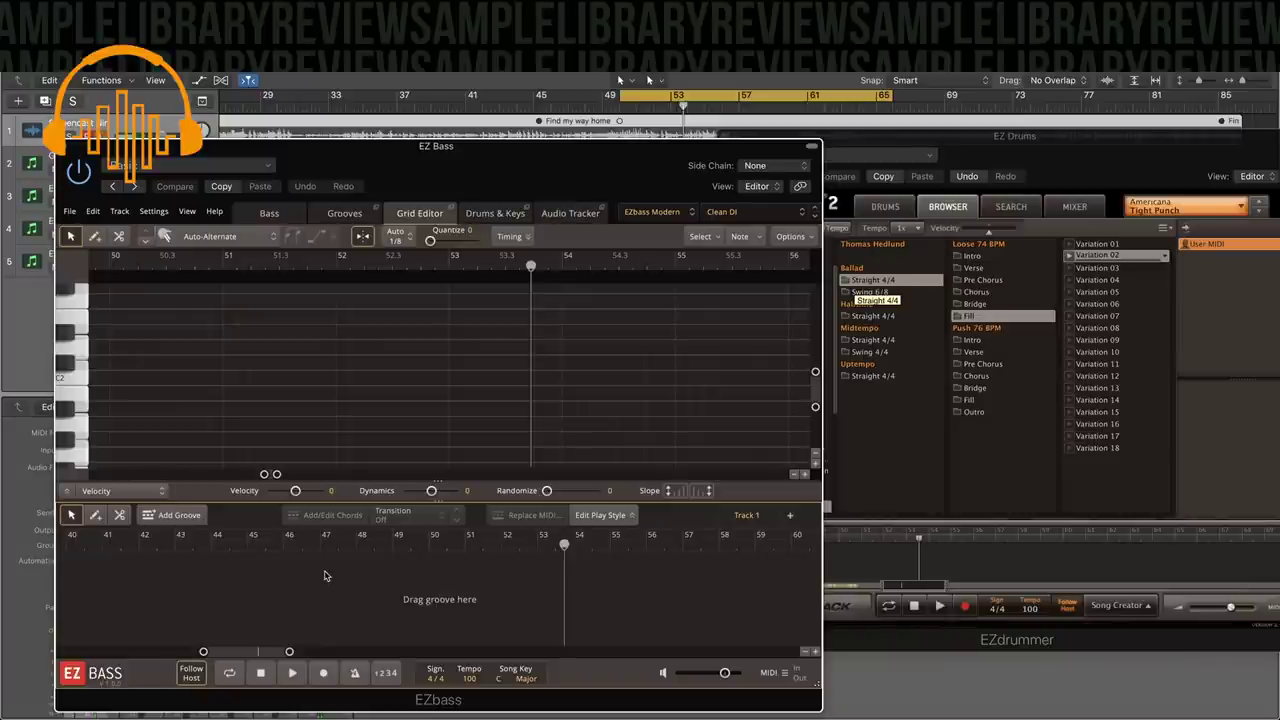
{"action": "left_click_drag", "start_coordinate": [324, 576], "coordinate": [324, 576]}
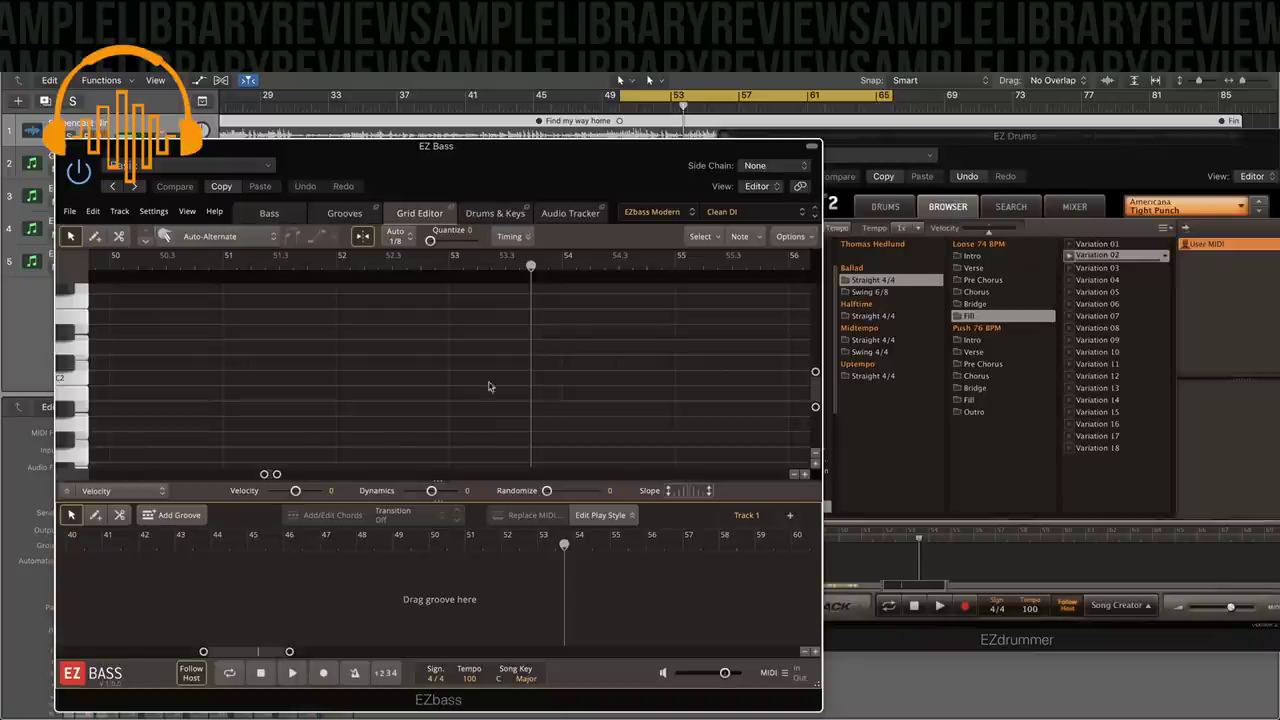
{"action": "left_click", "coordinate": [483, 215]}
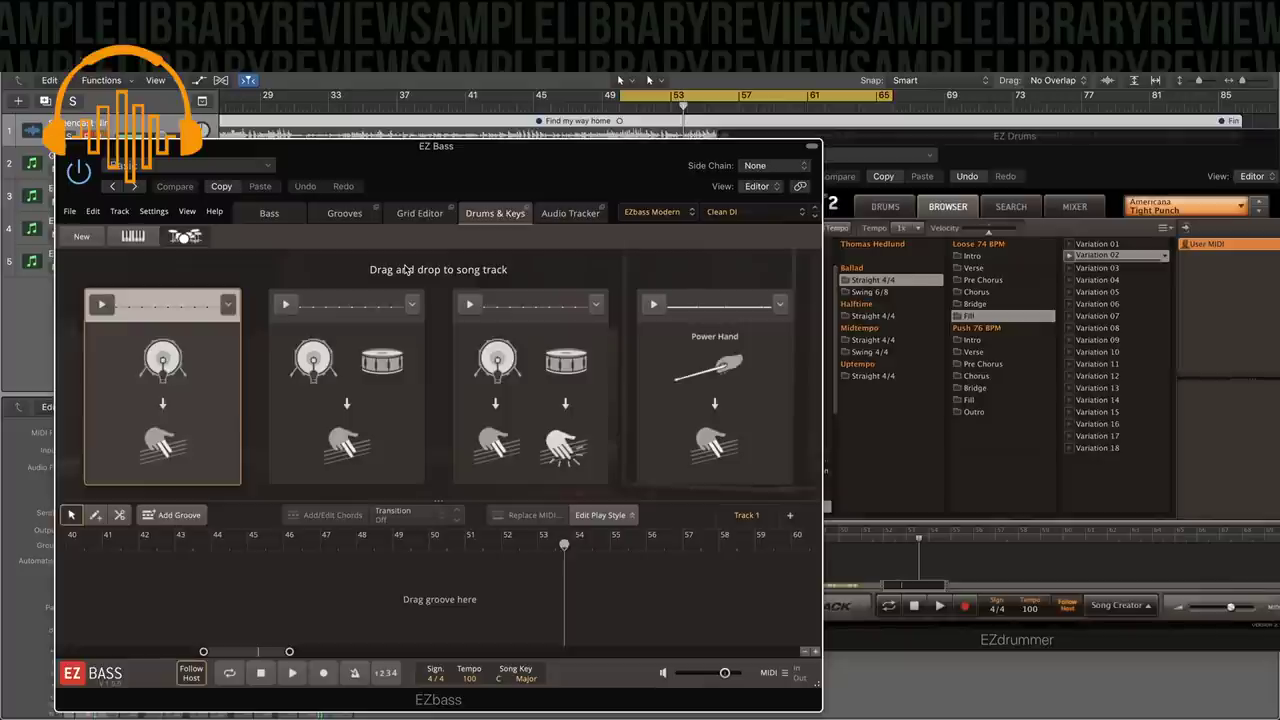
{"action": "left_click", "coordinate": [1069, 258]}
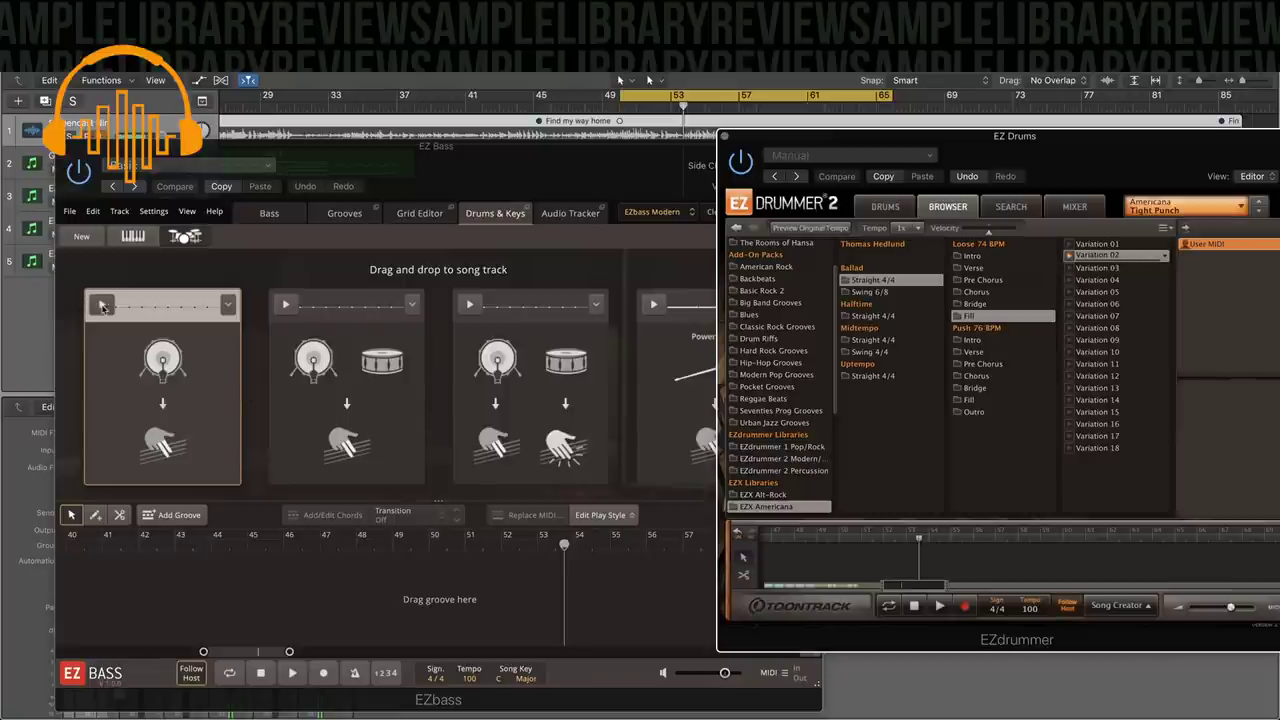
{"action": "left_click", "coordinate": [326, 382]}
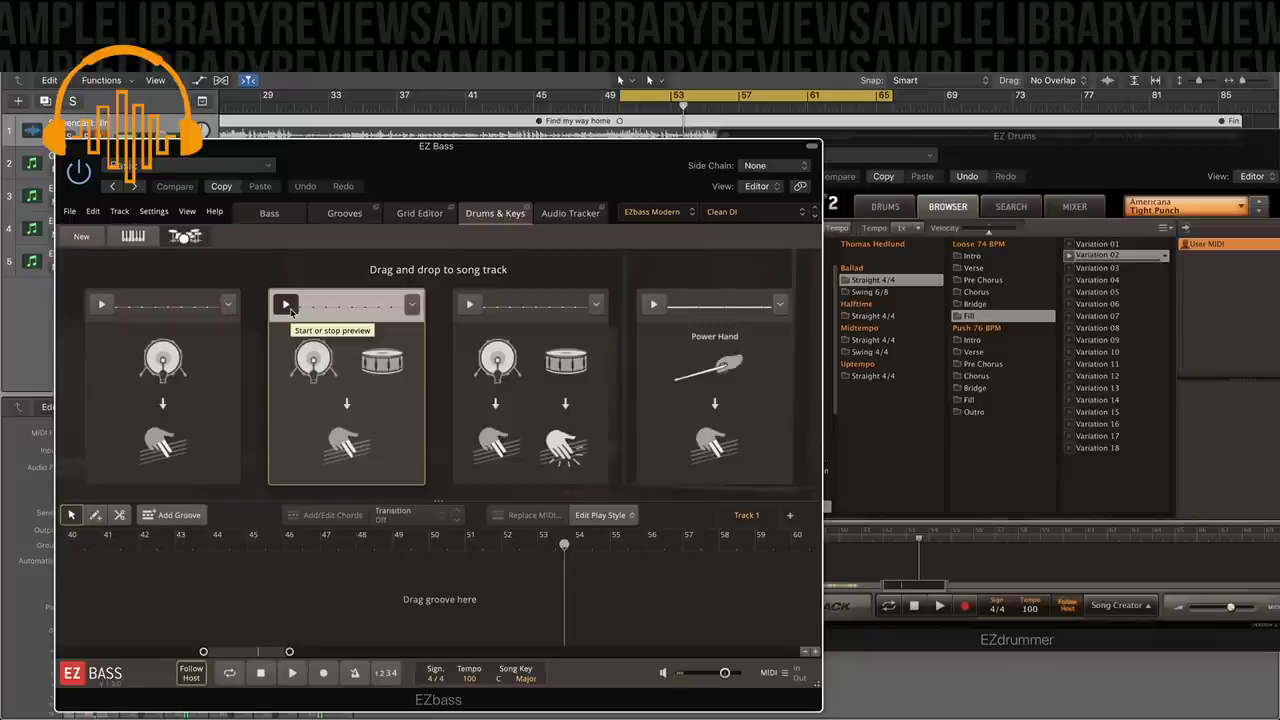
{"action": "mouse_move", "coordinate": [536, 457]}
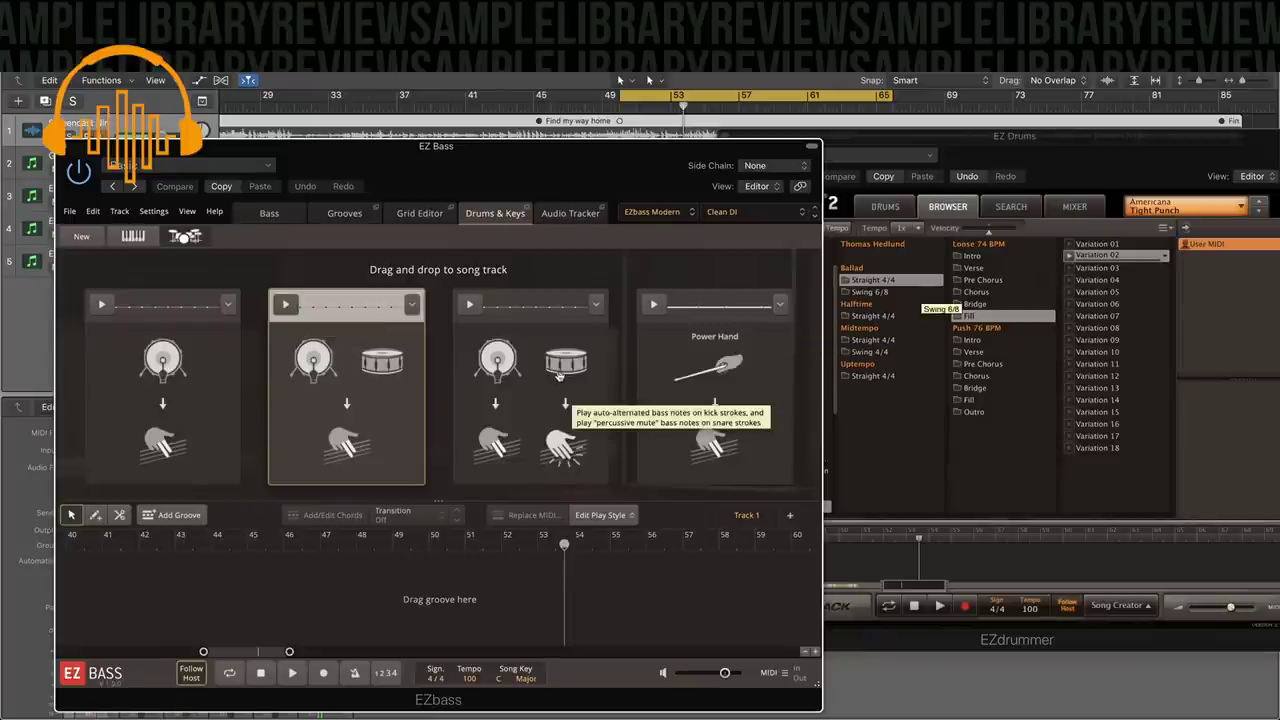
{"action": "mouse_move", "coordinate": [712, 447]}
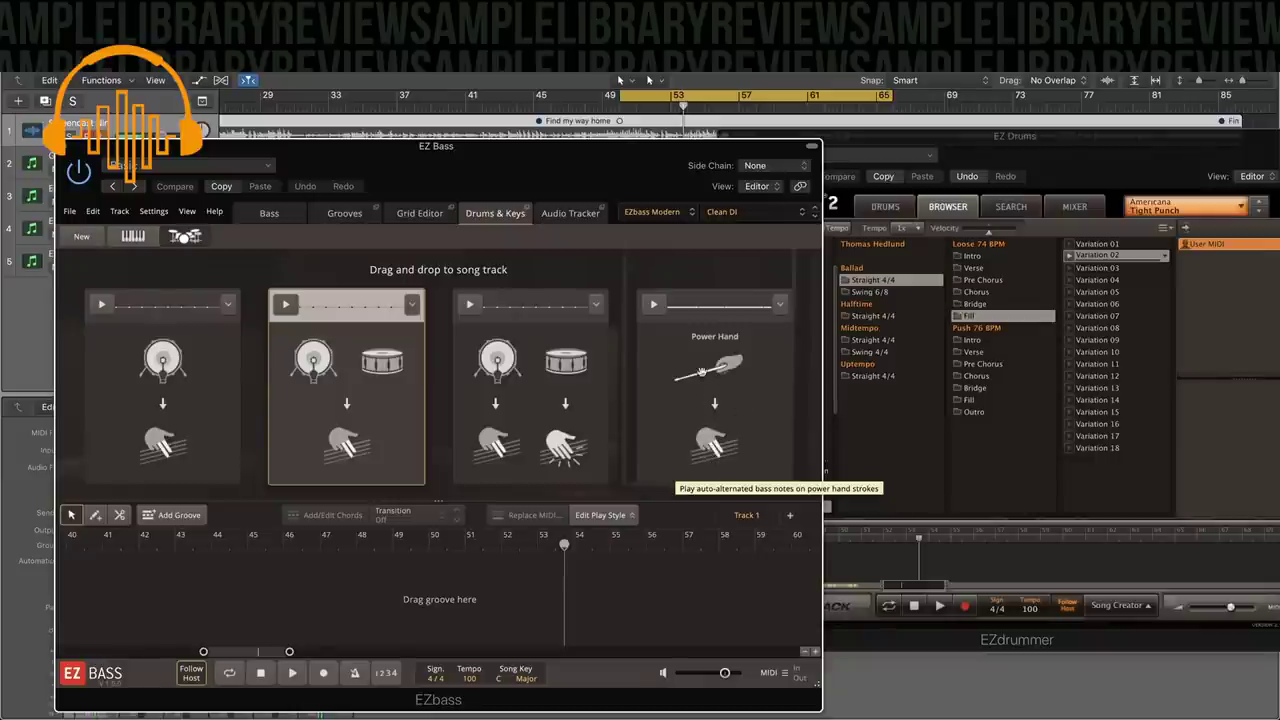
Load EZdrummer's Variation 02 fill into Drums & Keys and audition the pattern that plays percussive mutes on snare strokes.
{"action": "left_click", "coordinate": [1082, 264]}
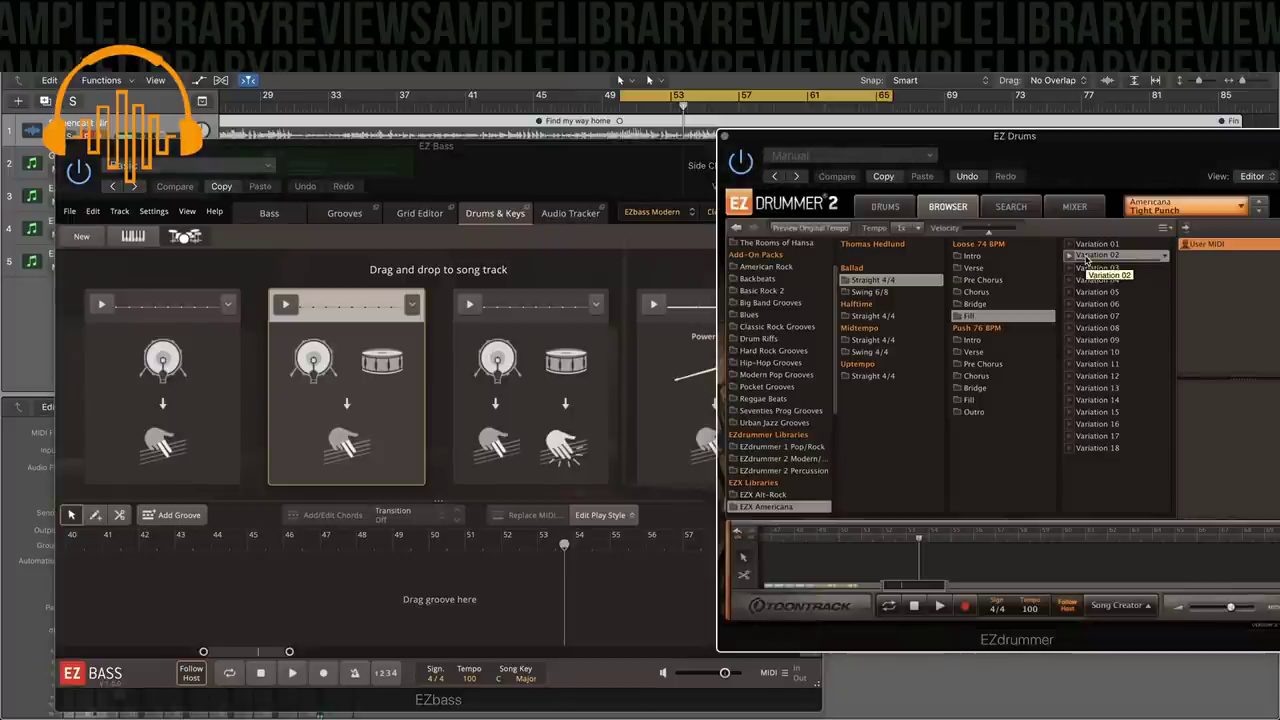
{"action": "left_click_drag", "start_coordinate": [1083, 262], "coordinate": [480, 342]}
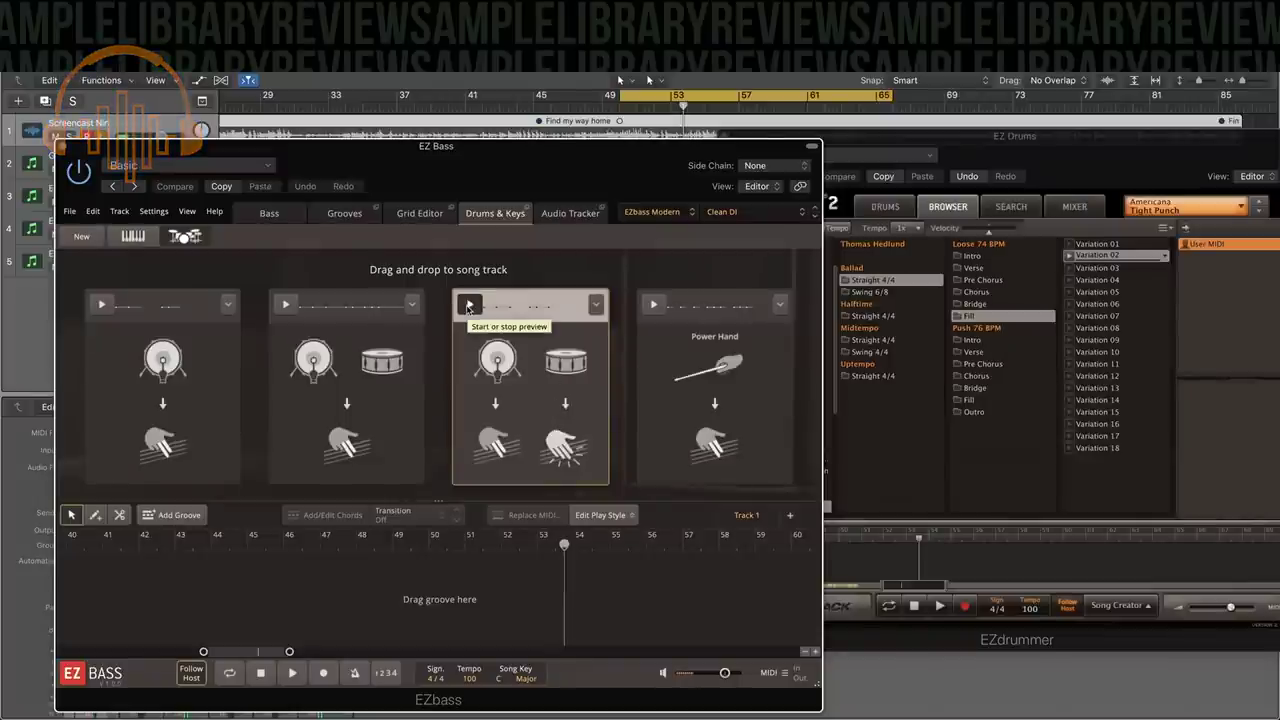
{"action": "left_click", "coordinate": [1068, 258]}
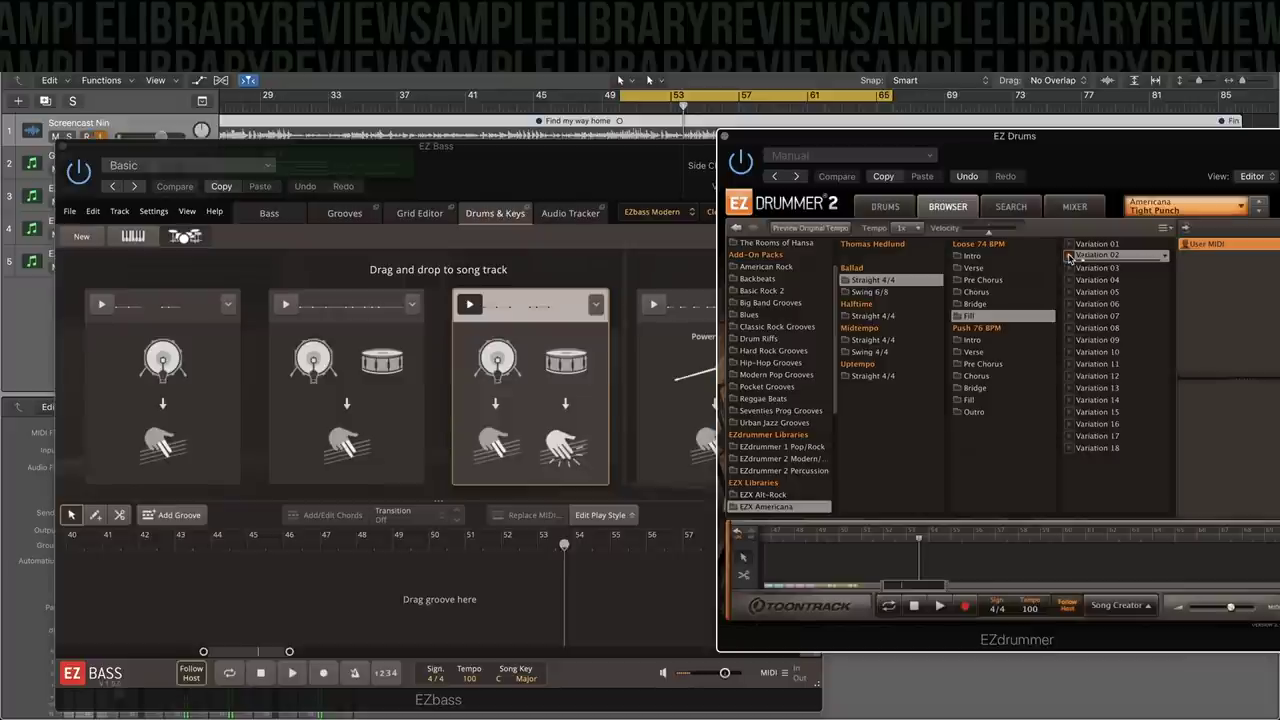
{"action": "left_click", "coordinate": [463, 313]}
Place the kick and percussive-mute pattern at bar 50 of Track 1 and Variation 02 at bar 50 of EZdrummer's song track.
{"action": "left_click_drag", "start_coordinate": [480, 308], "coordinate": [435, 563]}
{"action": "left_click_drag", "start_coordinate": [1090, 255], "coordinate": [844, 550]}
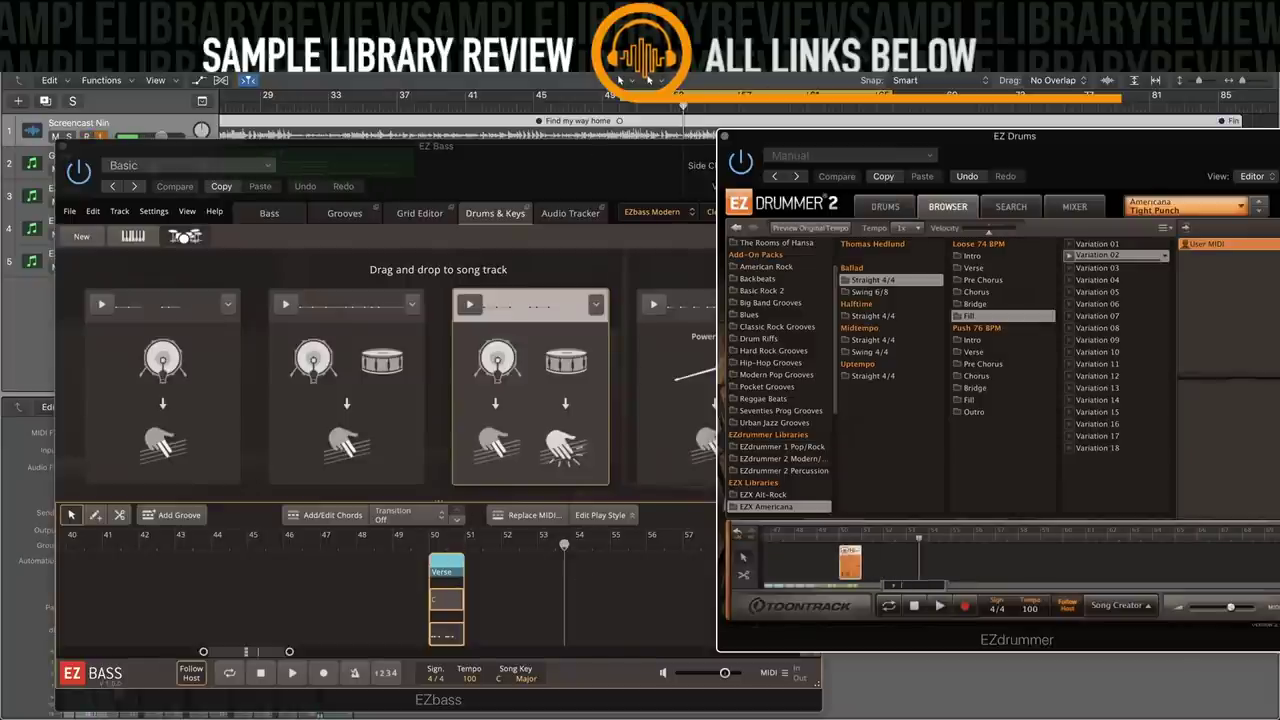
{"action": "left_click", "coordinate": [588, 108]}
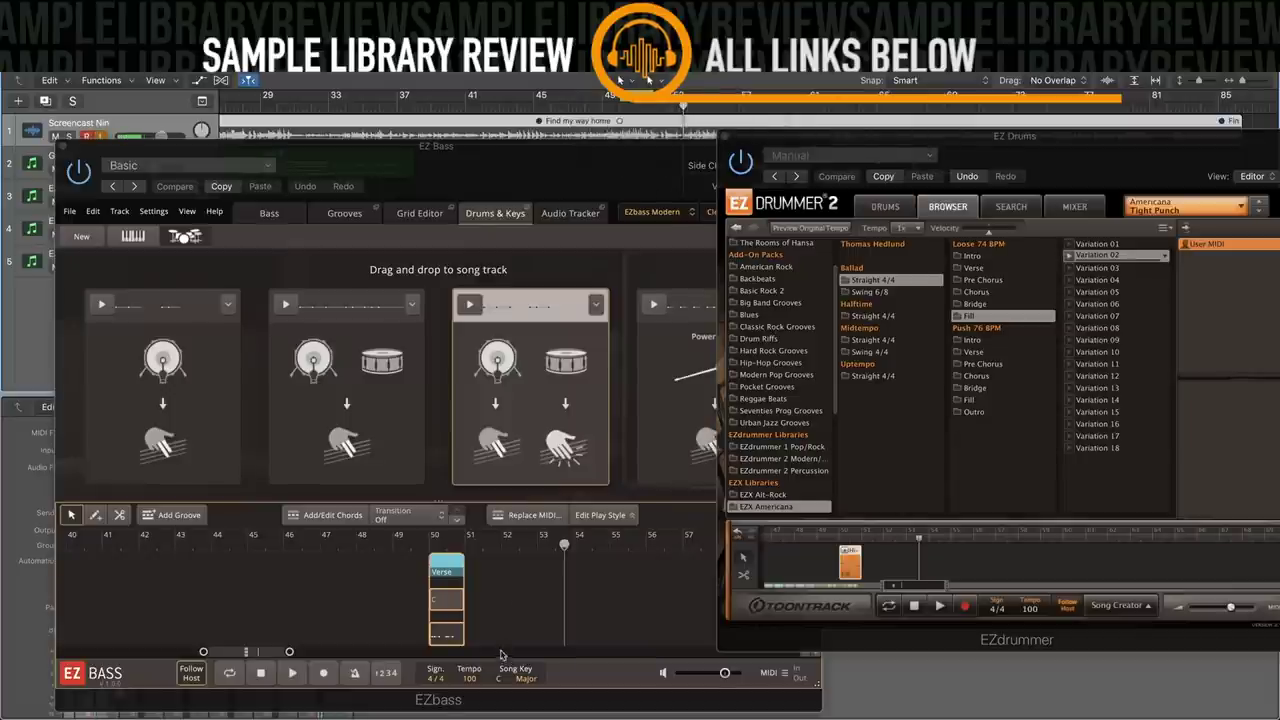
Open the Verse block in the Grid Editor, lower its second and last long C2 notes to A1, and start playback.
{"action": "left_click_drag", "start_coordinate": [432, 590], "coordinate": [459, 628]}
{"action": "double_click", "coordinate": [459, 628]}
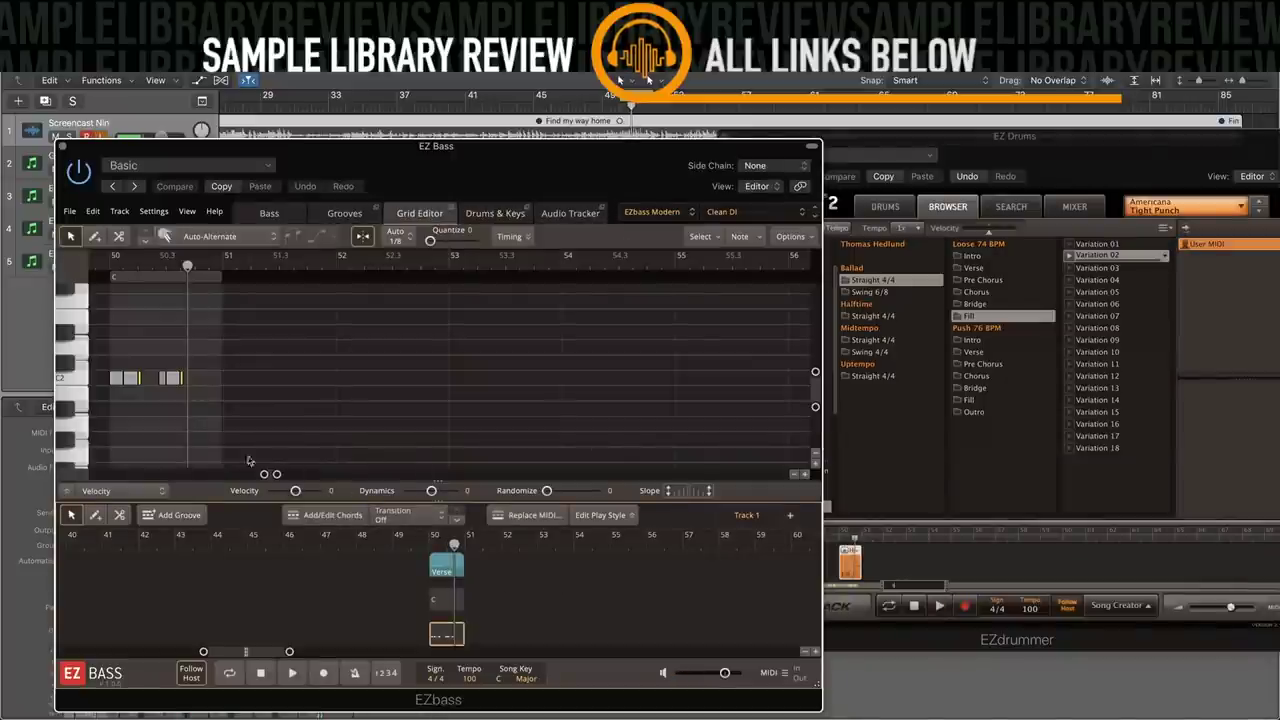
{"action": "scroll", "coordinate": [249, 461], "scroll_direction": "left", "scroll_amount": 3}
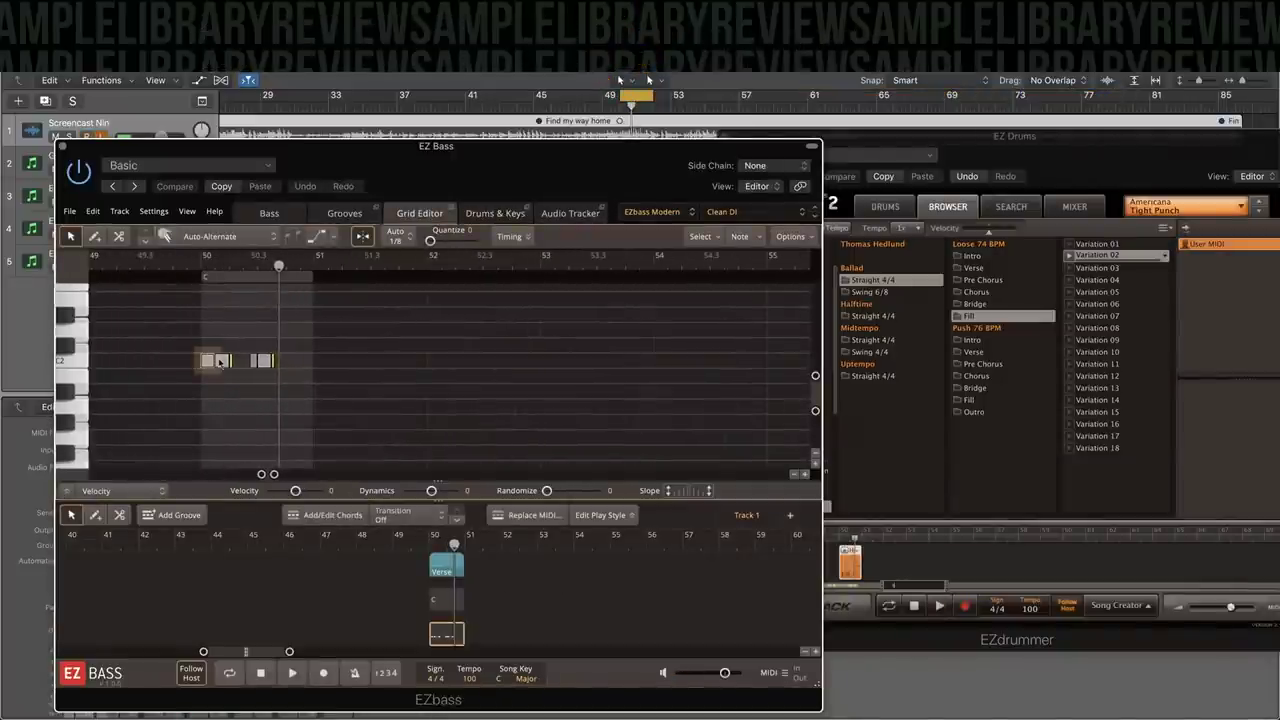
{"action": "left_click", "coordinate": [221, 366]}
{"action": "left_click_drag", "start_coordinate": [221, 370], "coordinate": [221, 408]}
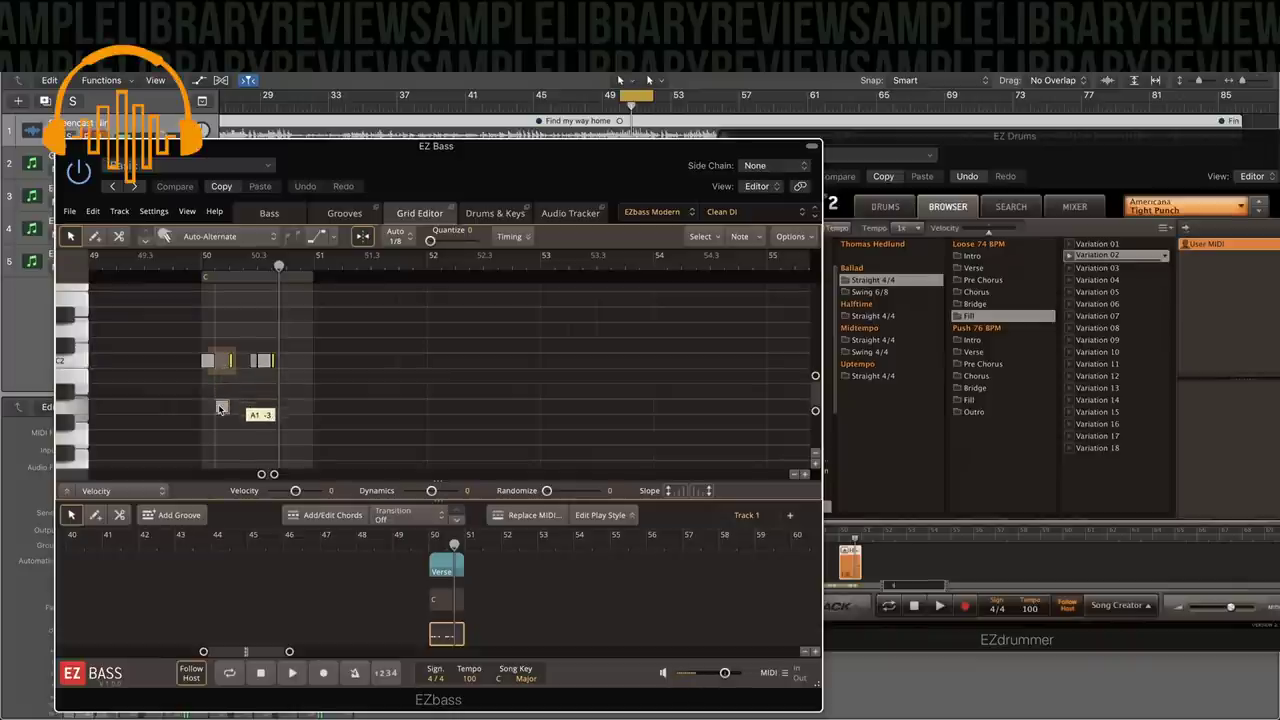
{"action": "left_click_drag", "start_coordinate": [262, 360], "coordinate": [267, 408]}
{"action": "key", "text": "space"}
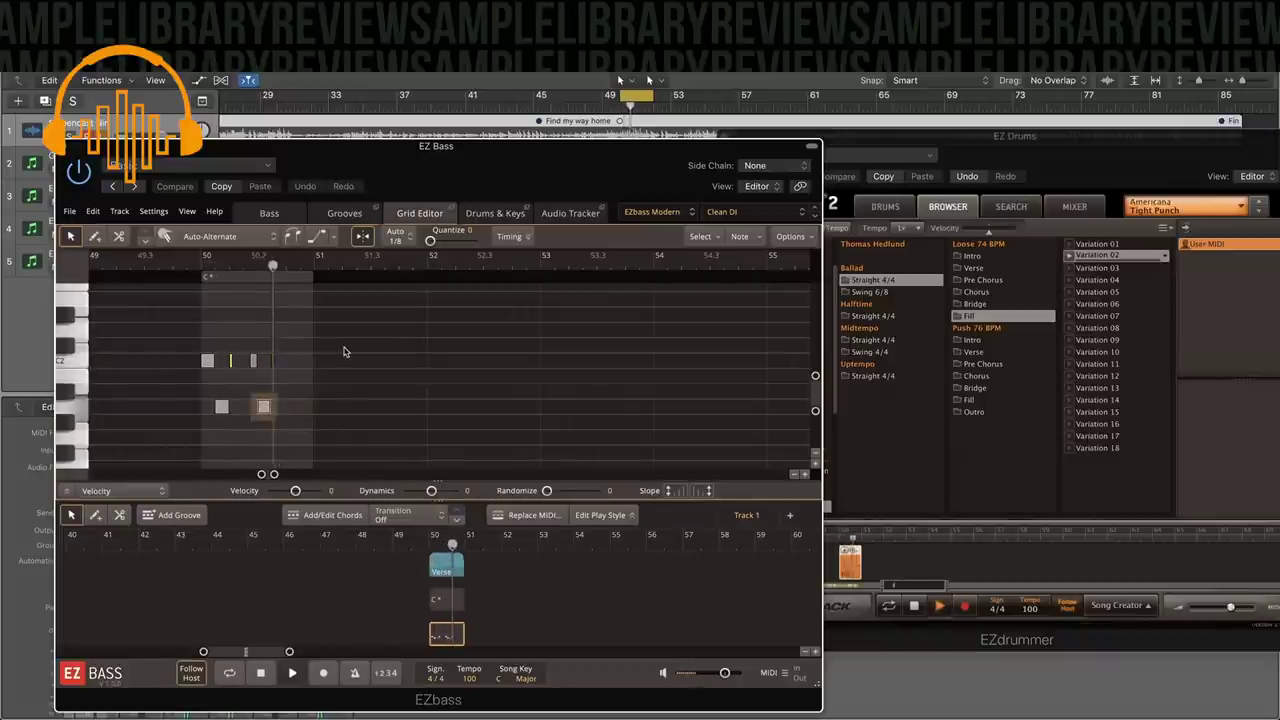
Raise the last long note of the Verse block to C2 and then up to E2 during playback.
{"action": "left_click_drag", "start_coordinate": [263, 406], "coordinate": [264, 362]}
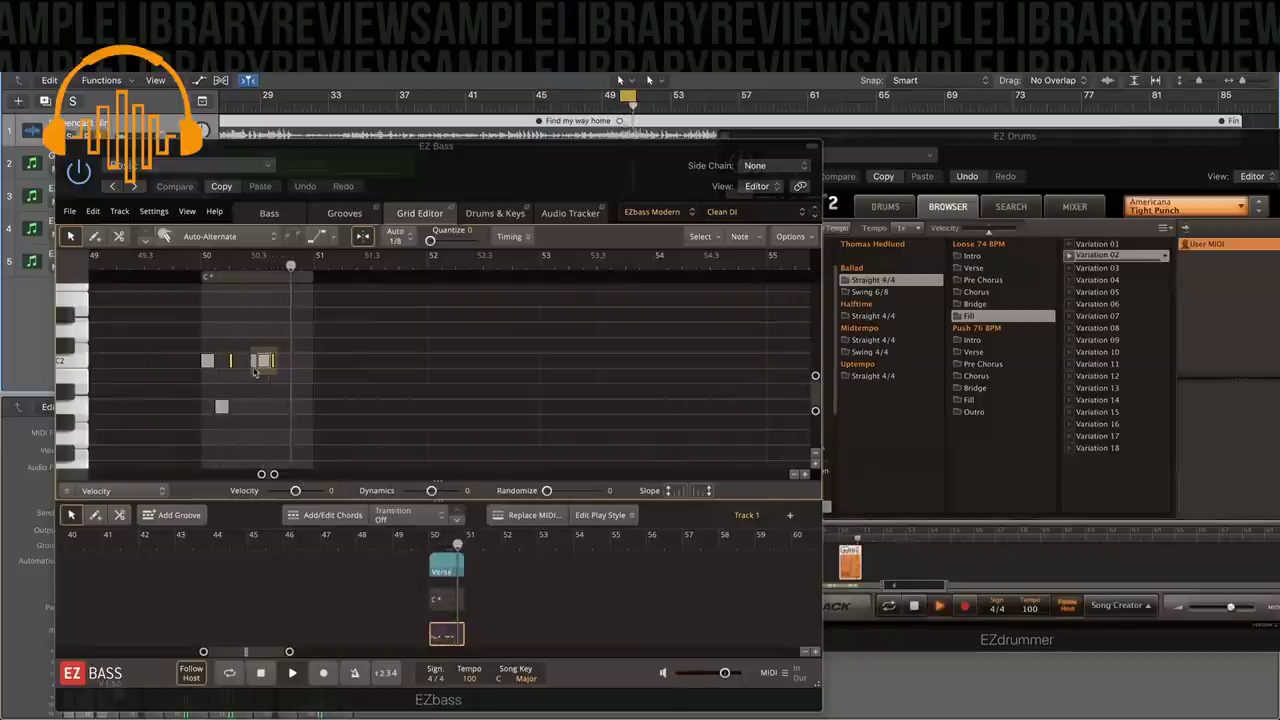
{"action": "left_click", "coordinate": [266, 310]}
{"action": "double_click", "coordinate": [263, 300]}
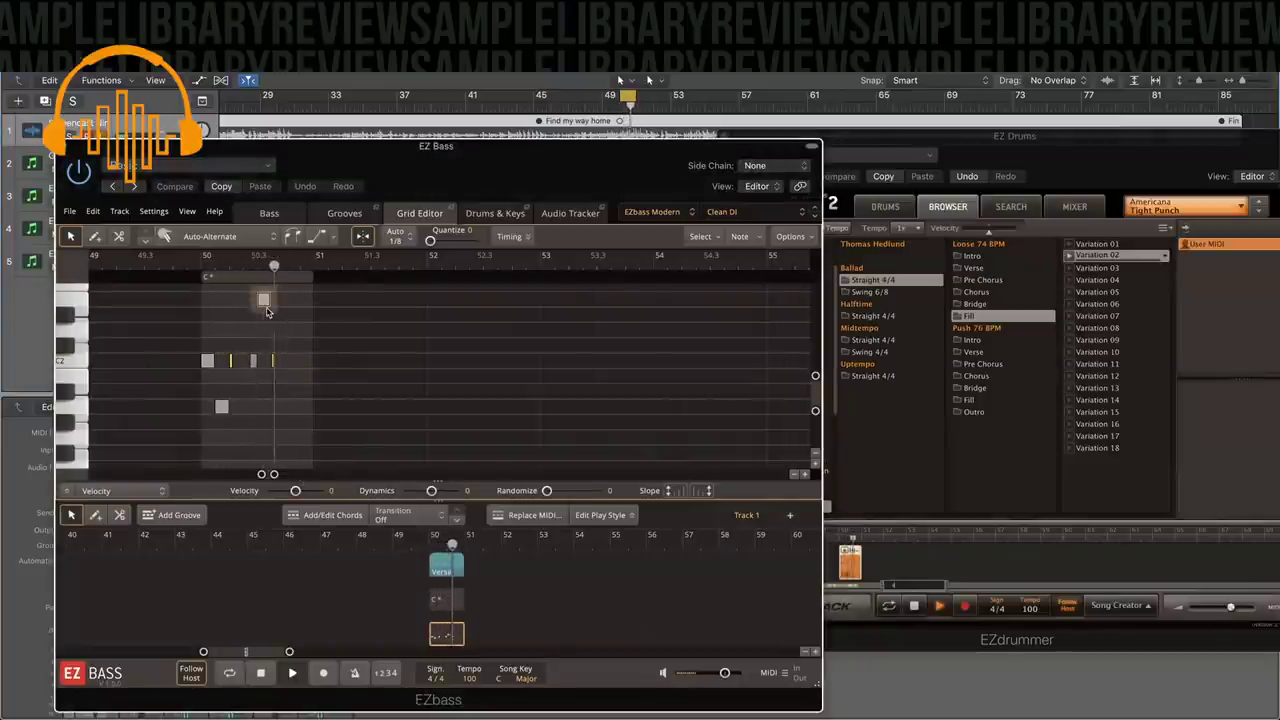
Audition the Verse block's chord as Gb, B, Gbm, Eb and F, and set it to G.
{"action": "left_click", "coordinate": [445, 600]}
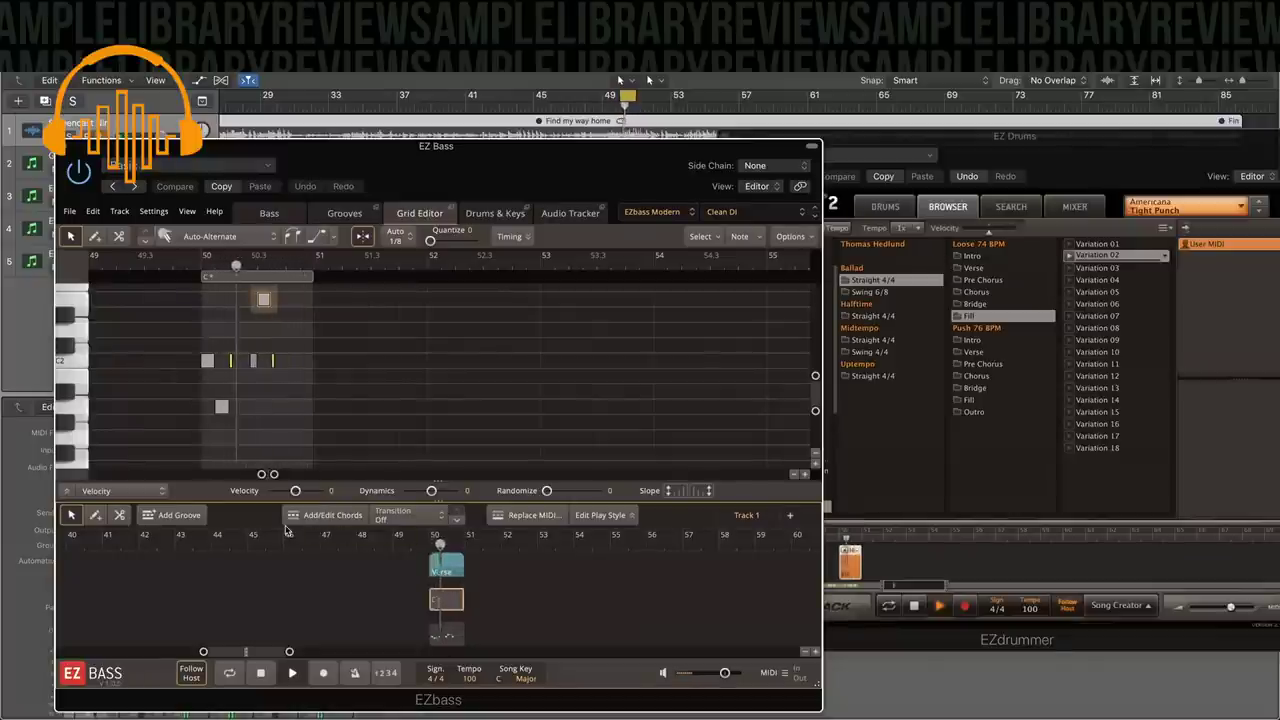
{"action": "left_click", "coordinate": [332, 516]}
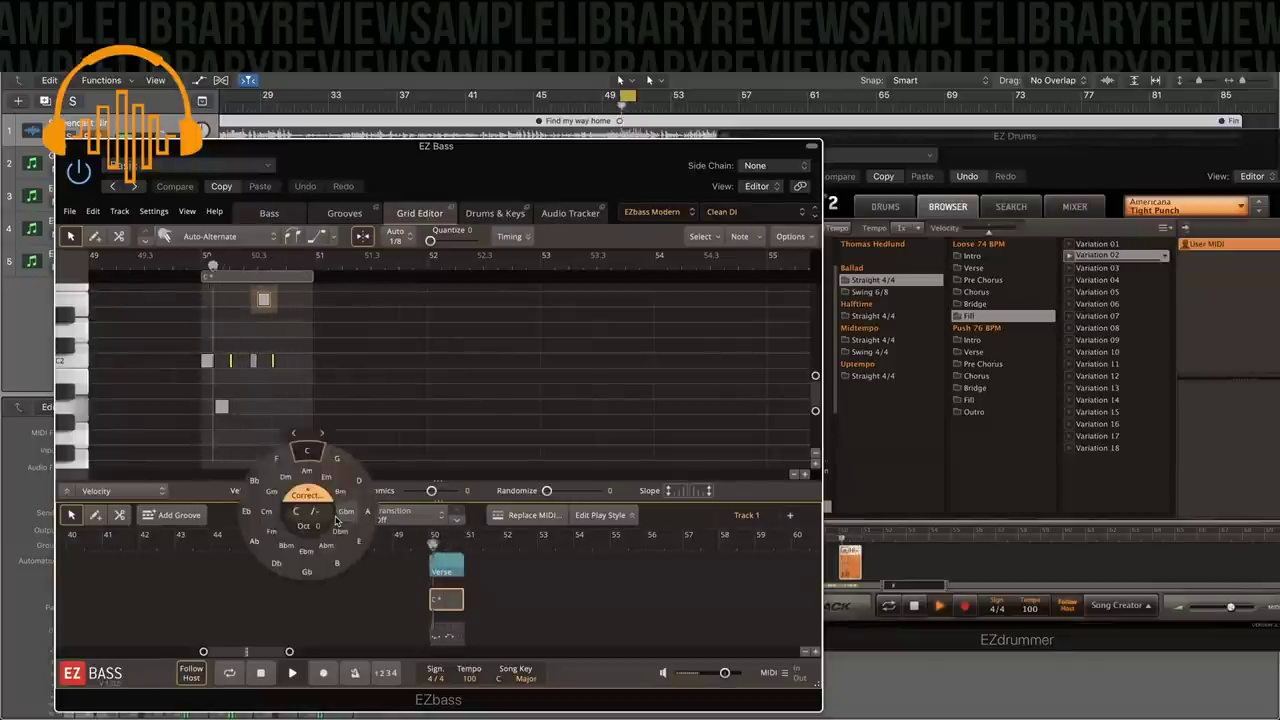
{"action": "left_click", "coordinate": [308, 571]}
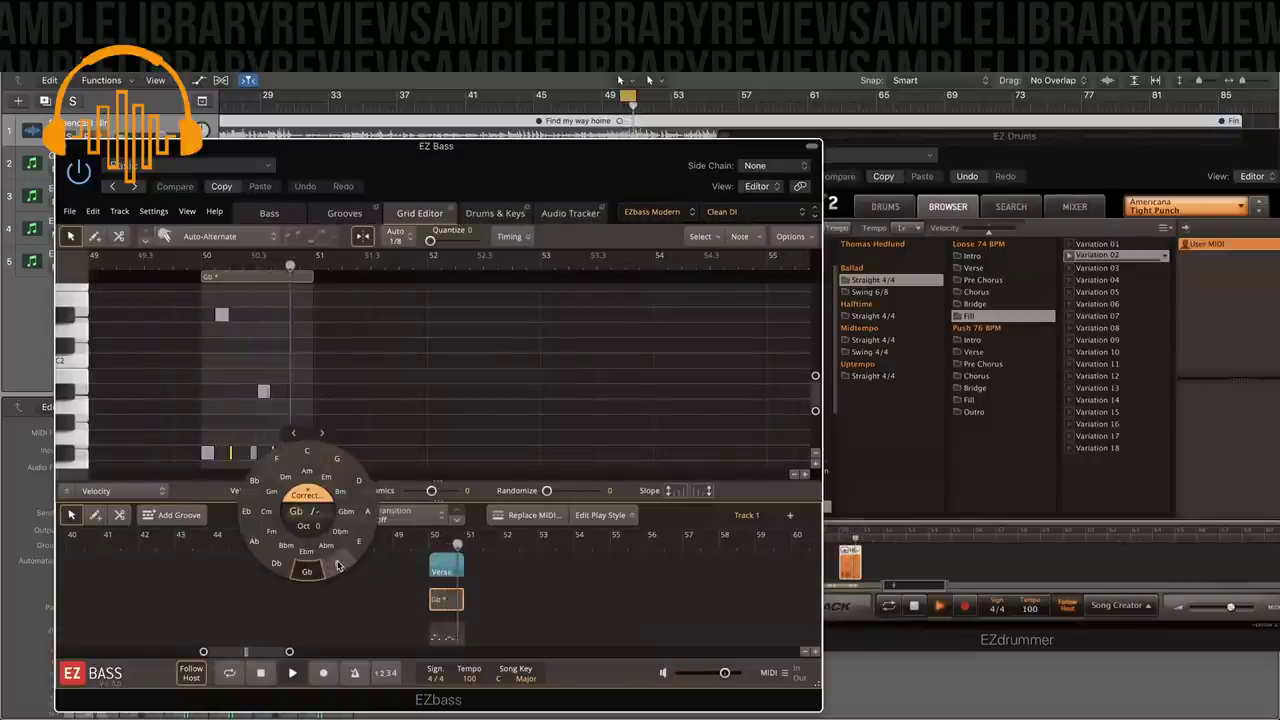
{"action": "left_click", "coordinate": [338, 566]}
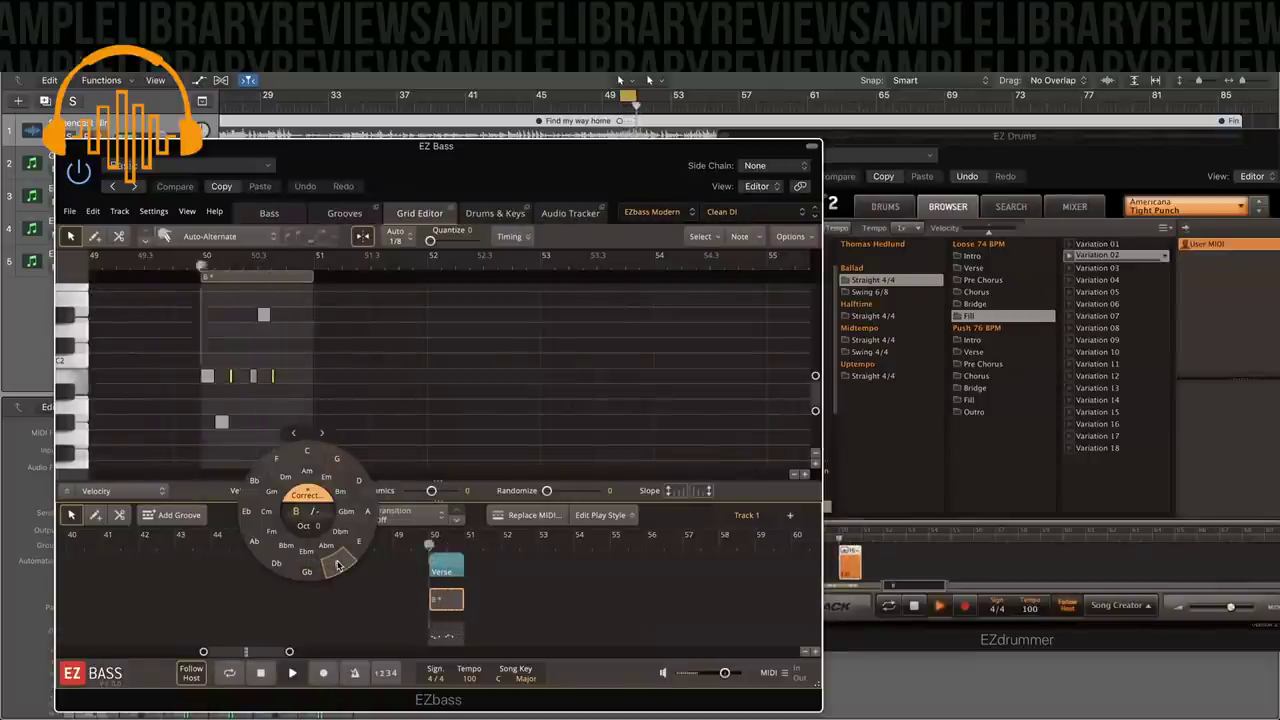
{"action": "left_click", "coordinate": [345, 511]}
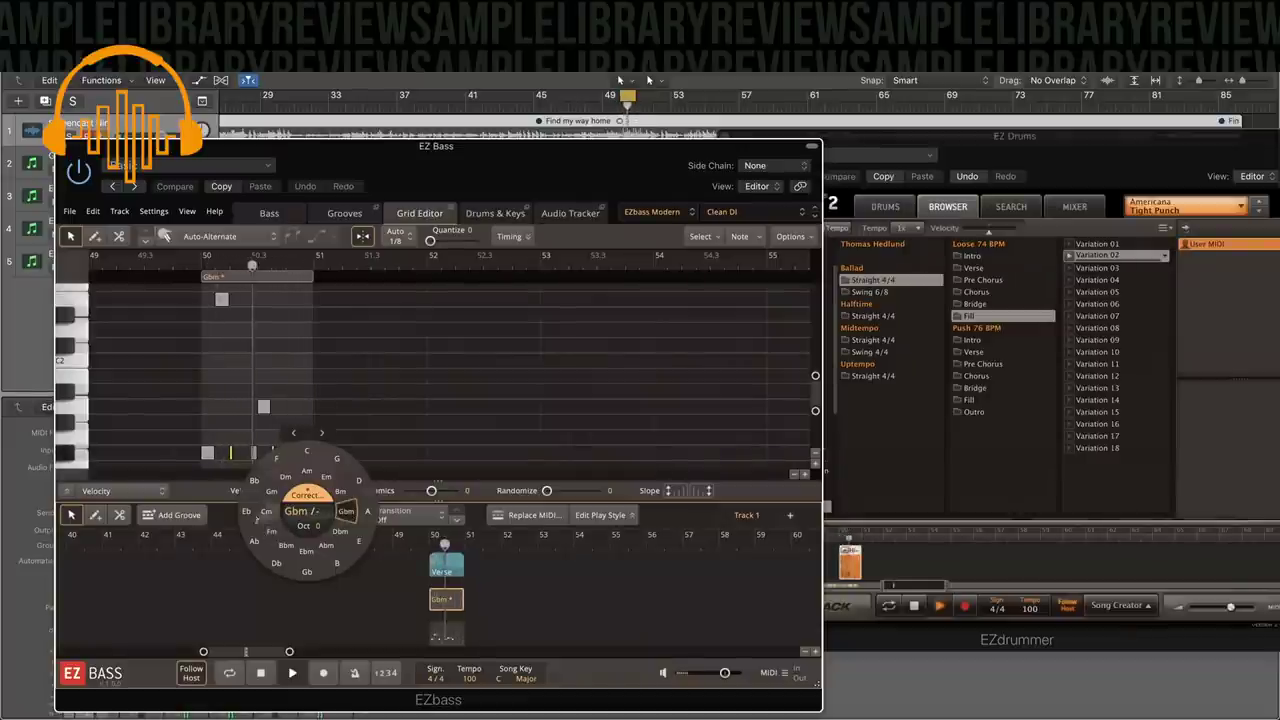
{"action": "left_click", "coordinate": [247, 515]}
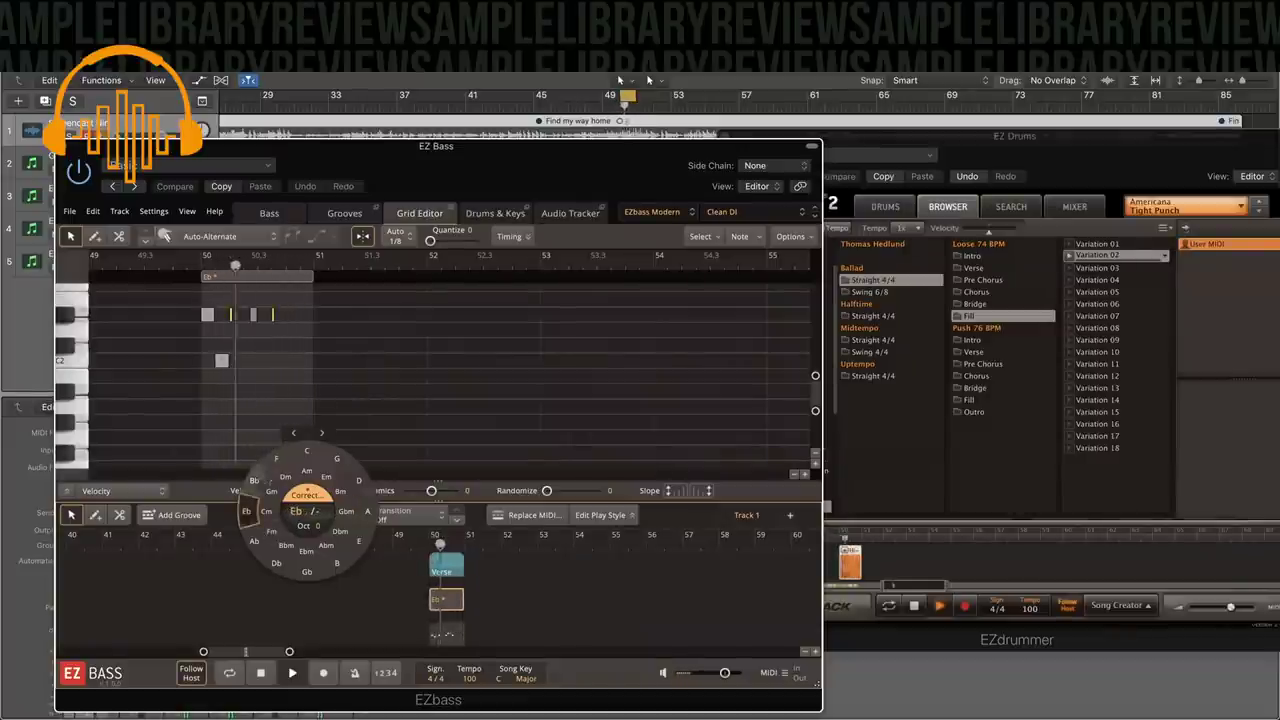
{"action": "left_click", "coordinate": [279, 463]}
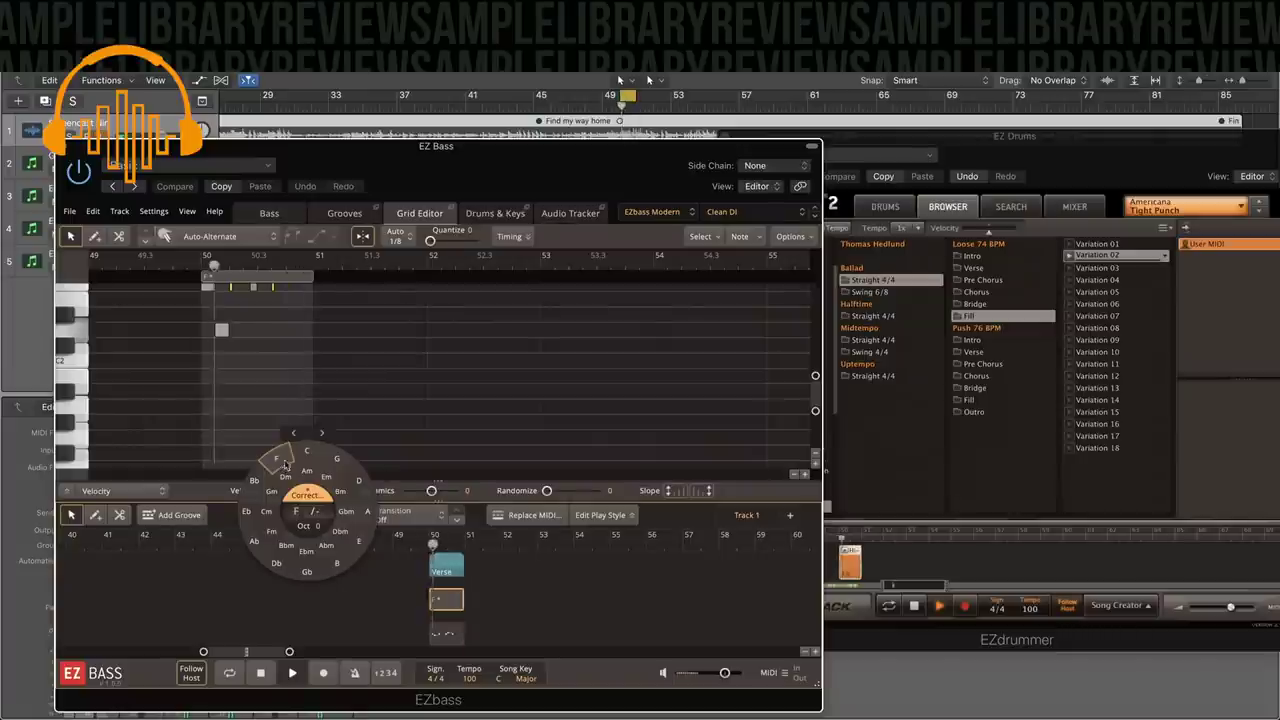
{"action": "left_click", "coordinate": [338, 460]}
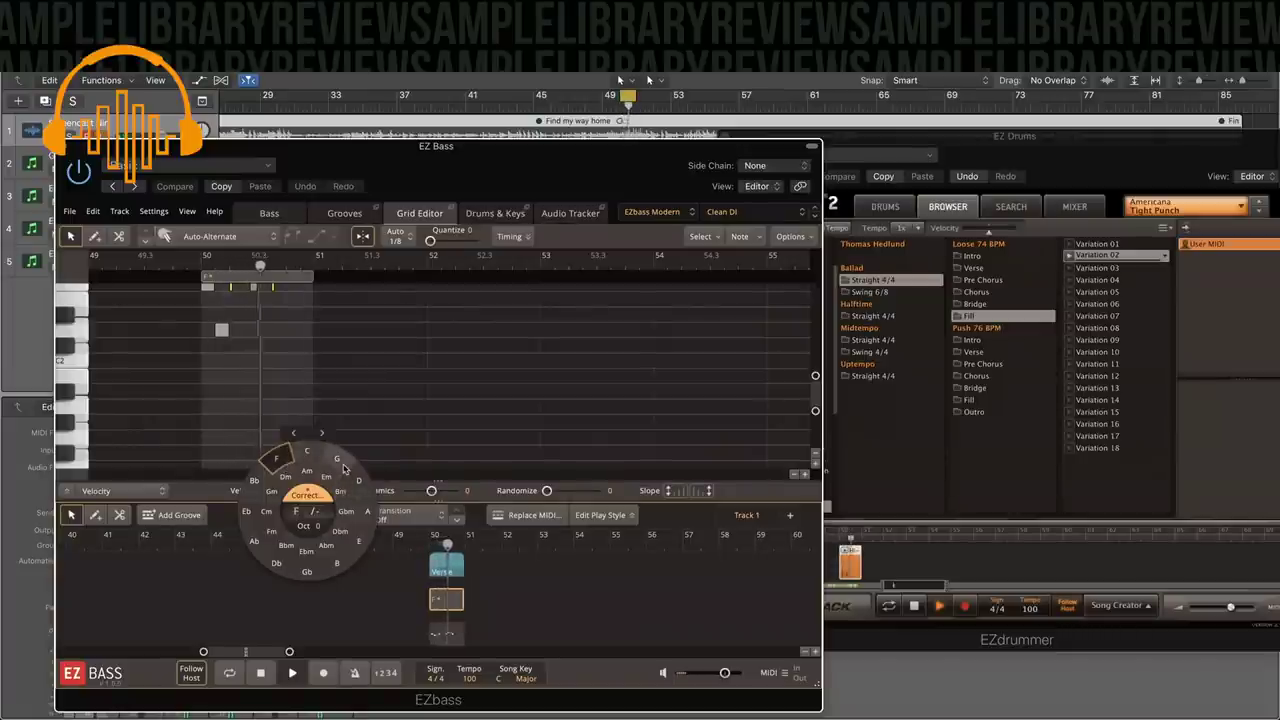
{"action": "left_click", "coordinate": [372, 576]}
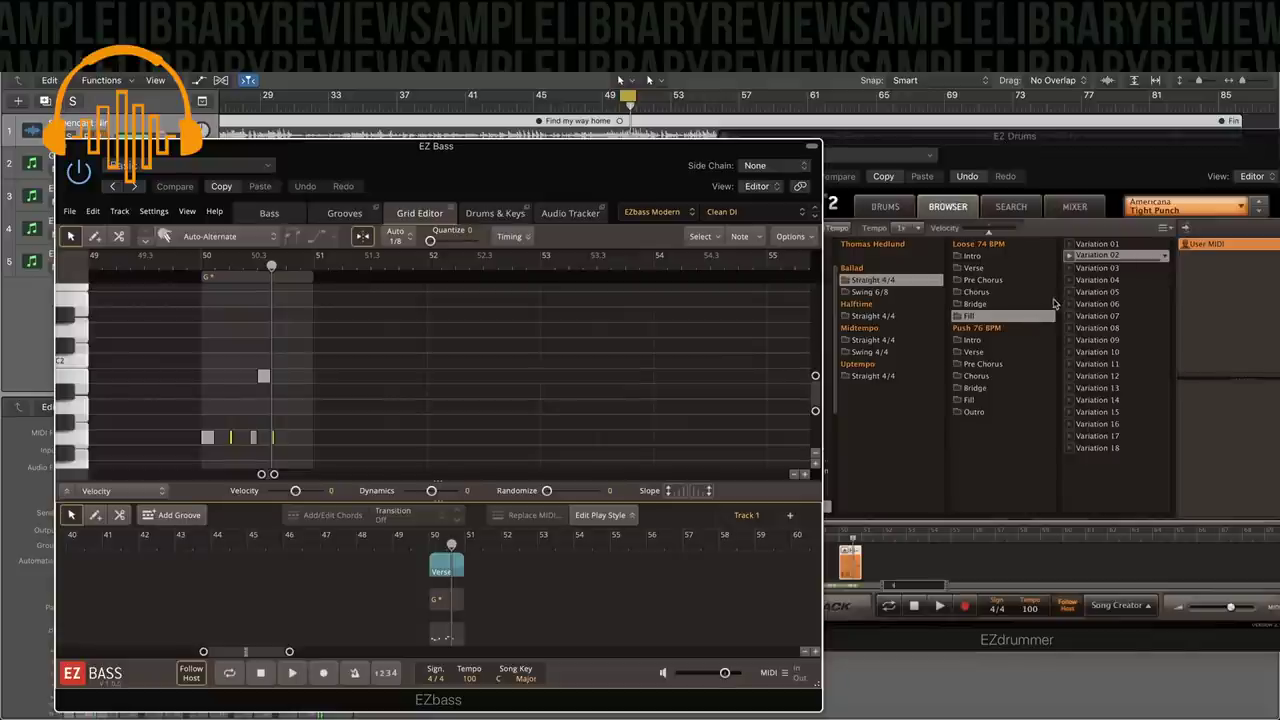
Switch to EZdrummer, look through its EZX groove libraries, and return to EZbass.
{"action": "left_click", "coordinate": [975, 148]}
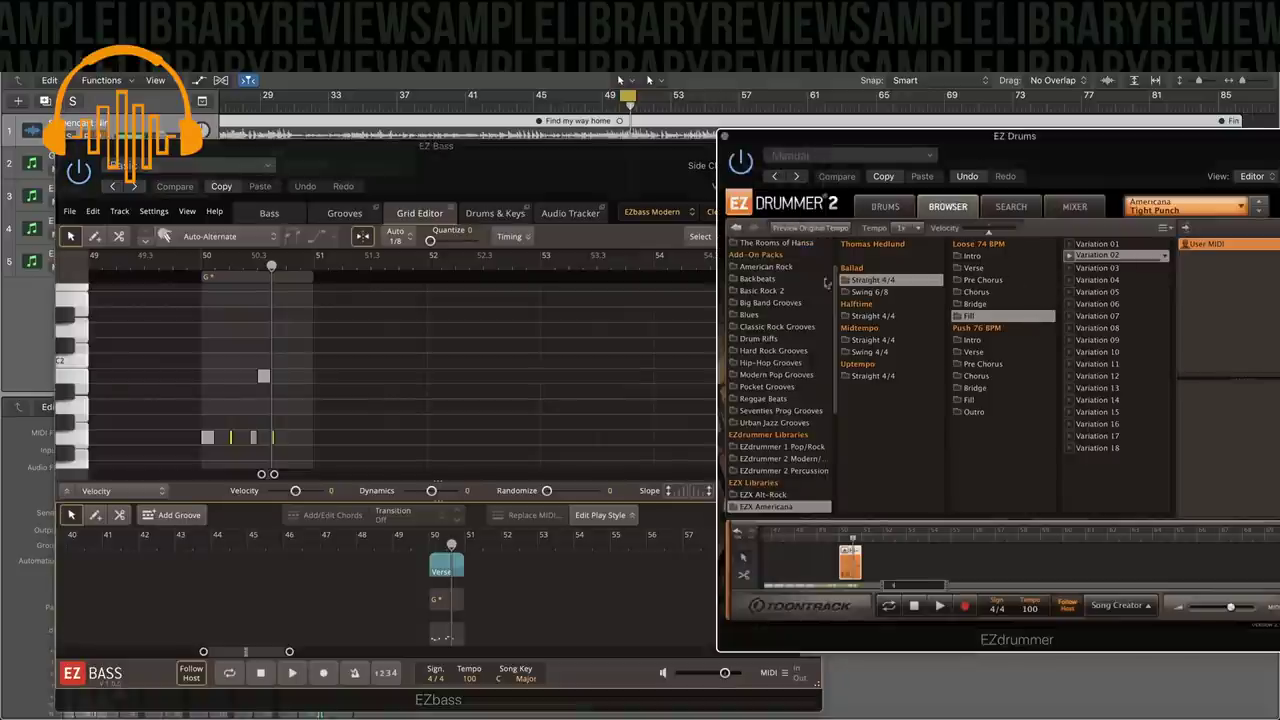
{"action": "left_click_drag", "start_coordinate": [835, 398], "coordinate": [835, 520]}
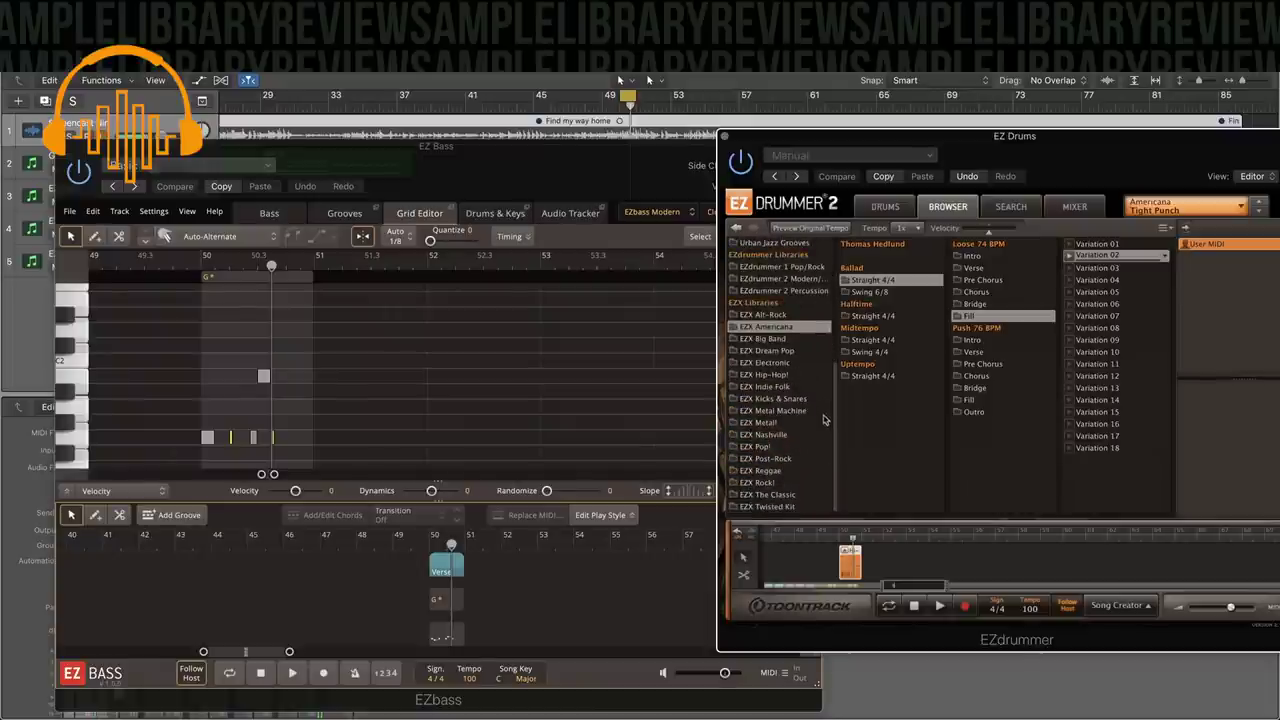
{"action": "left_click", "coordinate": [494, 216]}
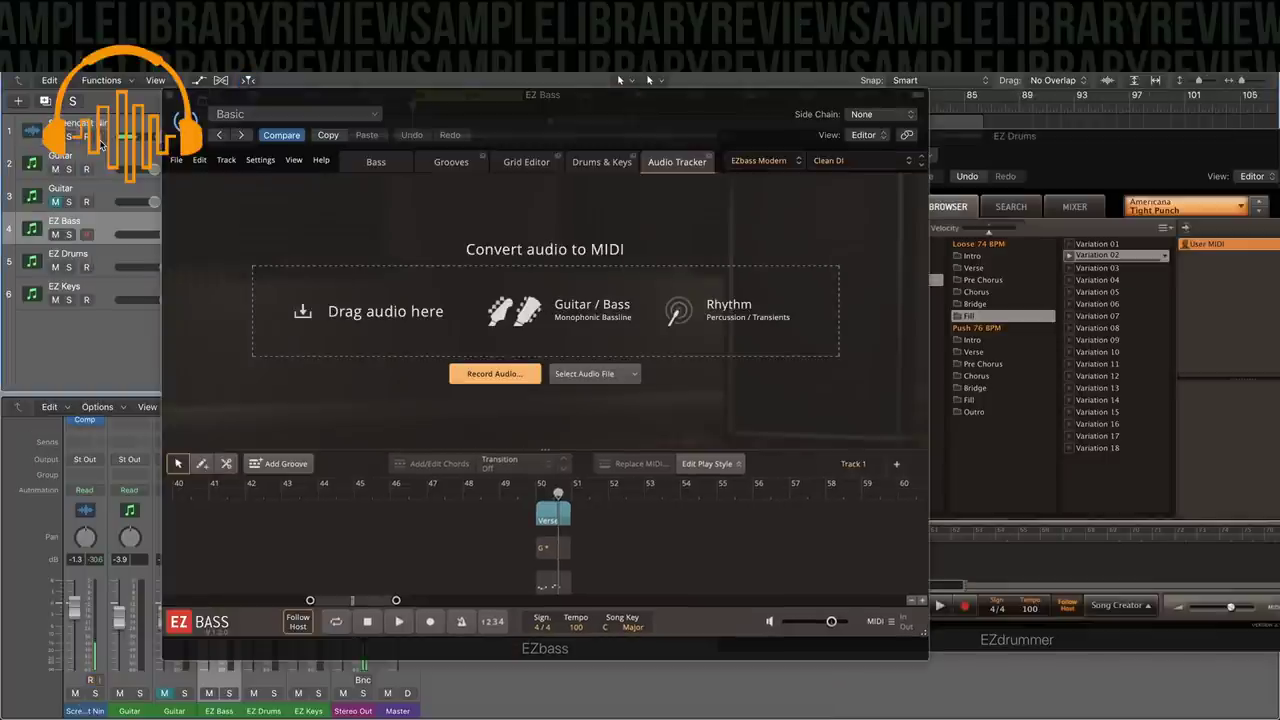
Toggle record enable on the first DAW track and delete the Verse block from EZbass Track 1.
{"action": "left_click", "coordinate": [86, 136]}
{"action": "left_click", "coordinate": [362, 398]}
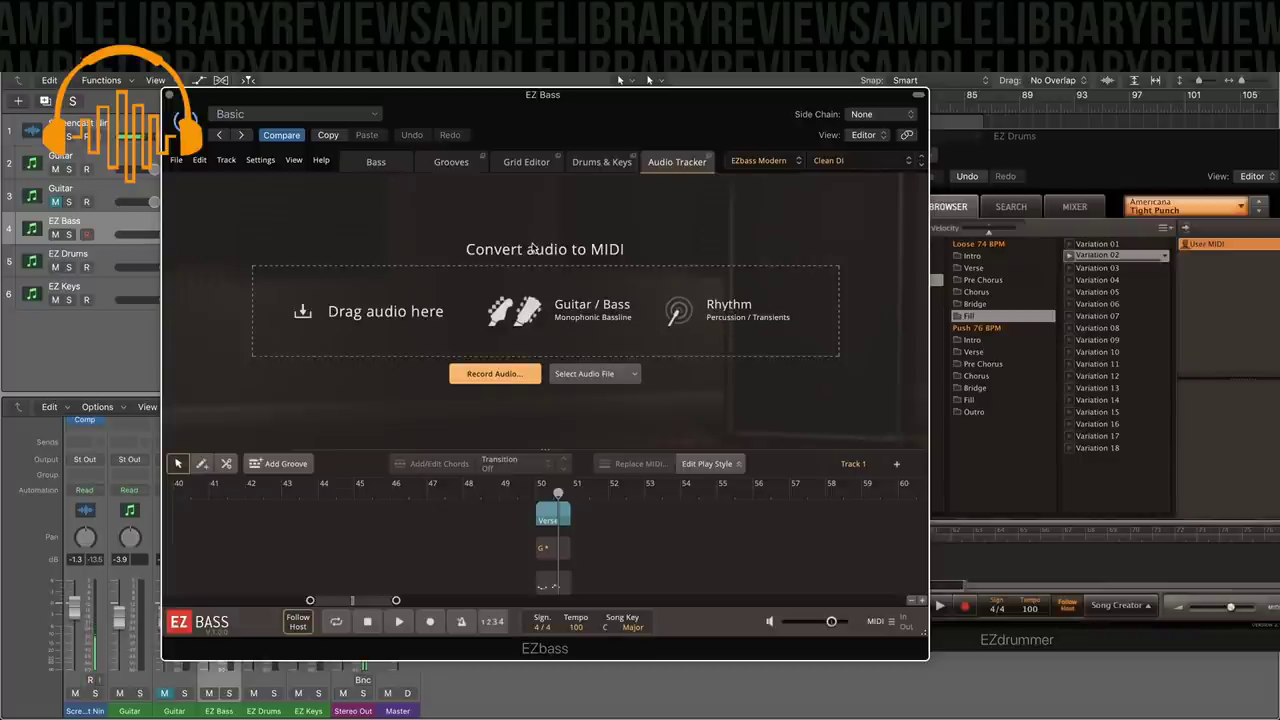
{"action": "left_click", "coordinate": [556, 521]}
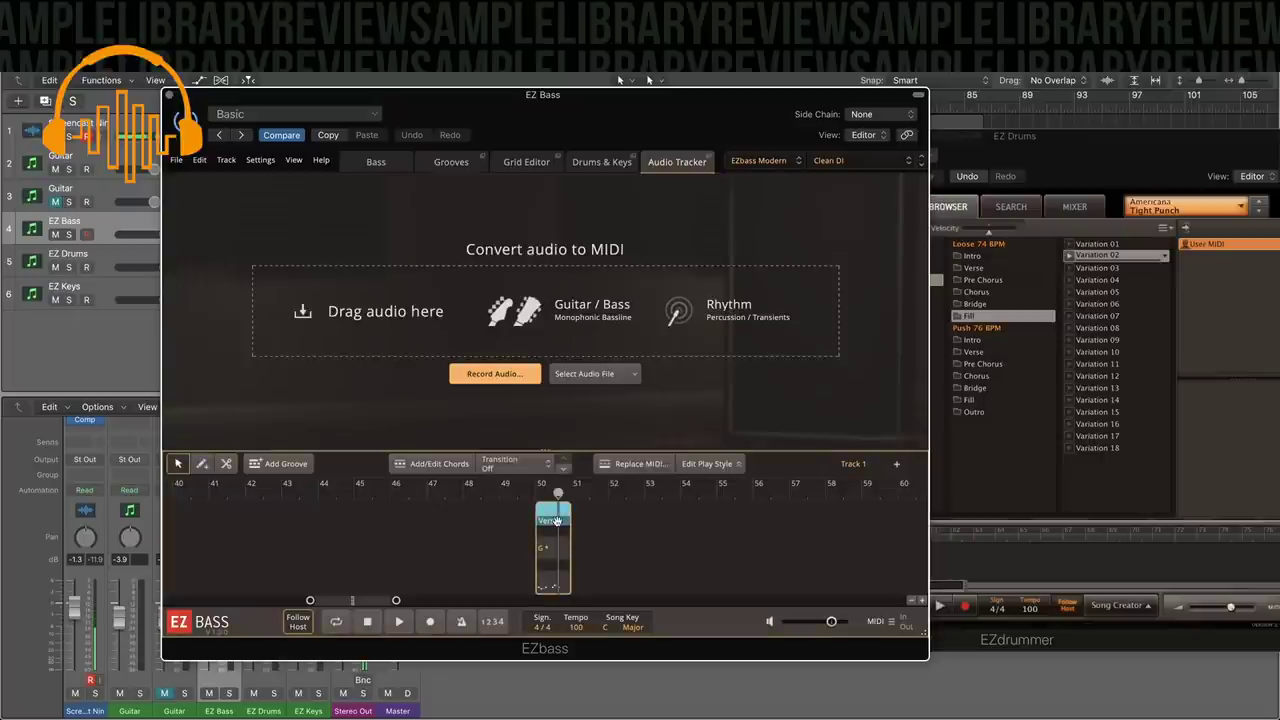
{"action": "key", "text": "Delete"}
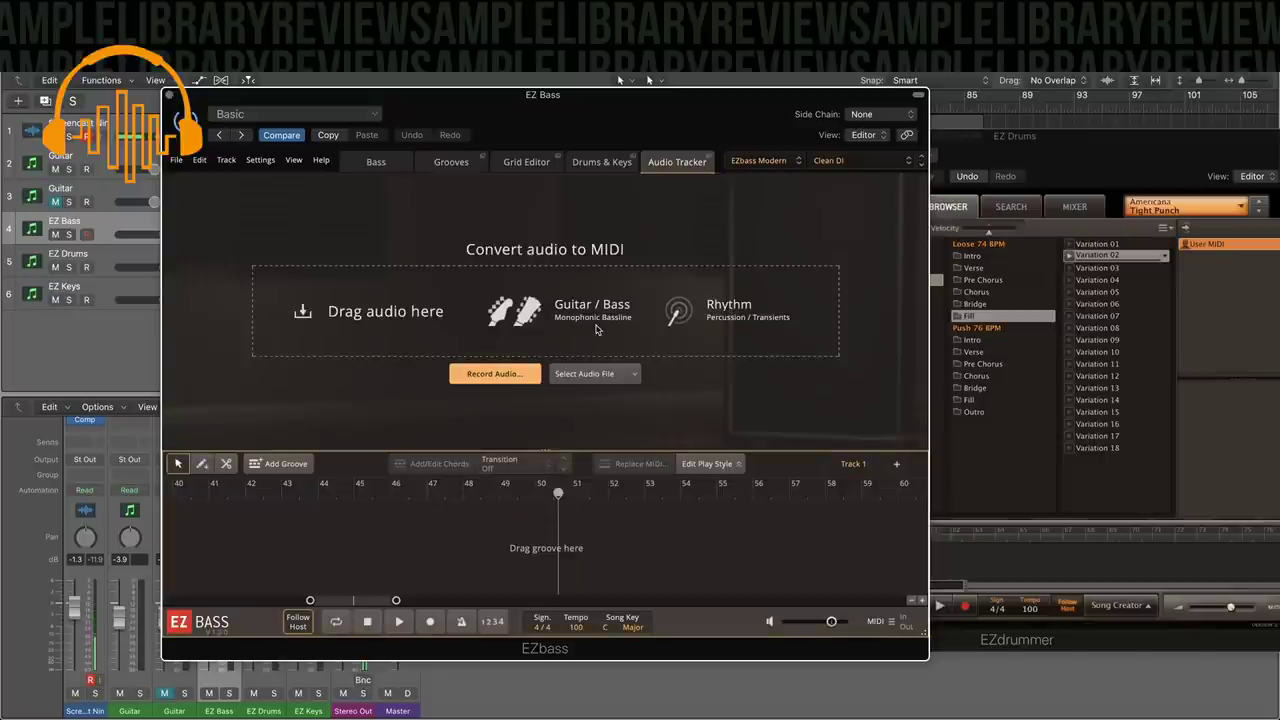
Switch to Finder, load Electric Audio To Bass.wav into the Audio Tracker, and convert it as Guitar Audio to Bass MIDI at 100 BPM.
{"action": "key", "text": "super+Tab"}
{"action": "key", "text": "super+Tab"}
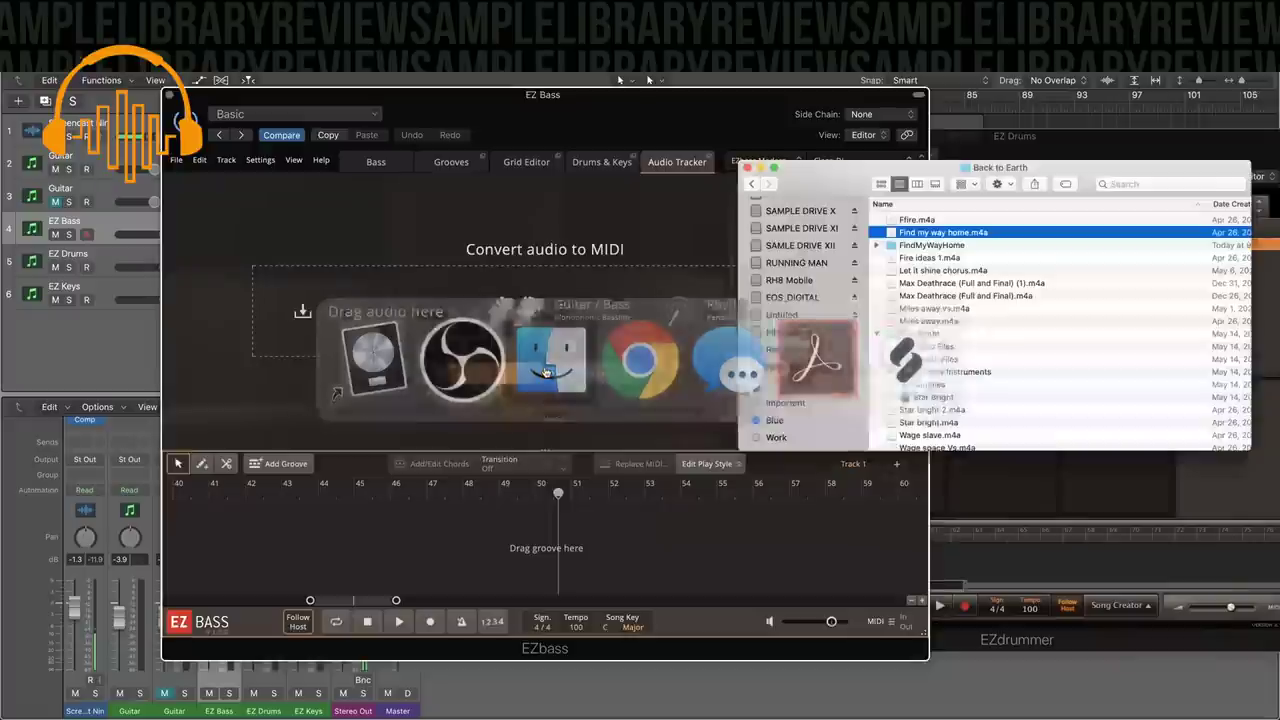
{"action": "left_click_drag", "start_coordinate": [835, 186], "coordinate": [1028, 316]}
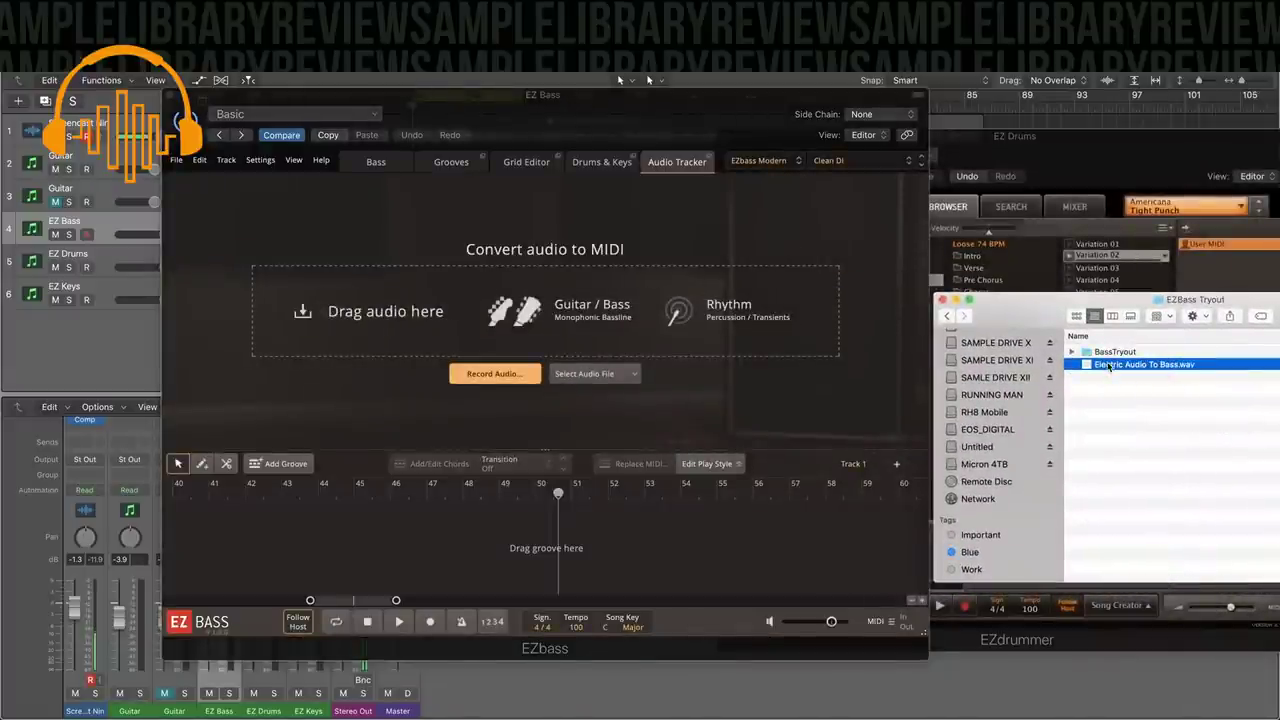
{"action": "left_click_drag", "start_coordinate": [1105, 366], "coordinate": [551, 314]}
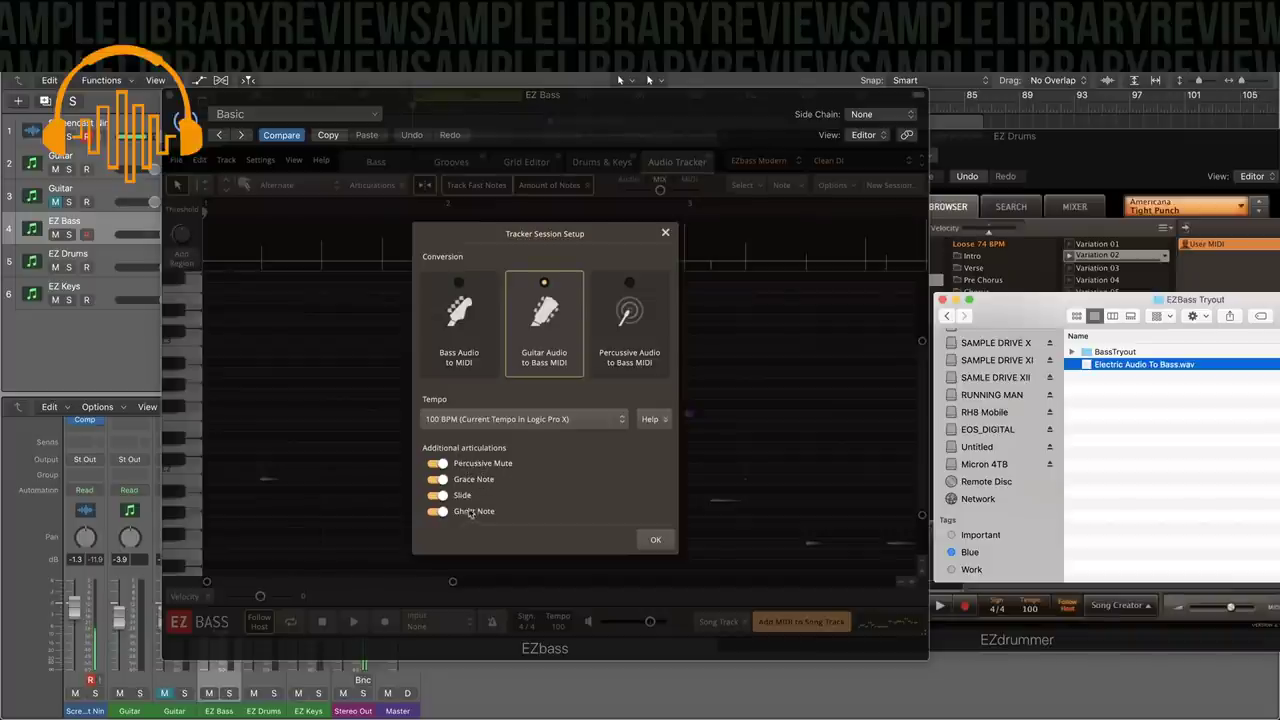
{"action": "left_click", "coordinate": [653, 540]}
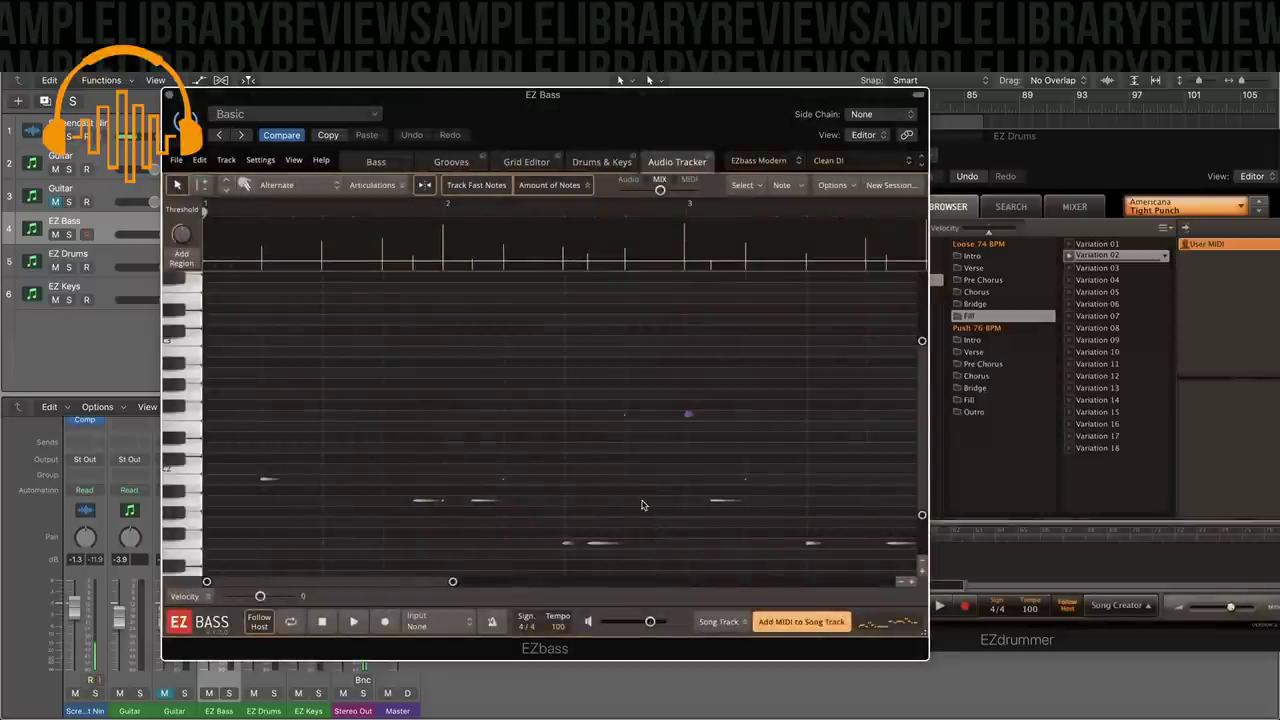
Examine the tracked bass notes across bars 1 to 8 of the converted audio during playback.
{"action": "scroll", "coordinate": [490, 465], "scroll_direction": "down", "scroll_amount": 5}
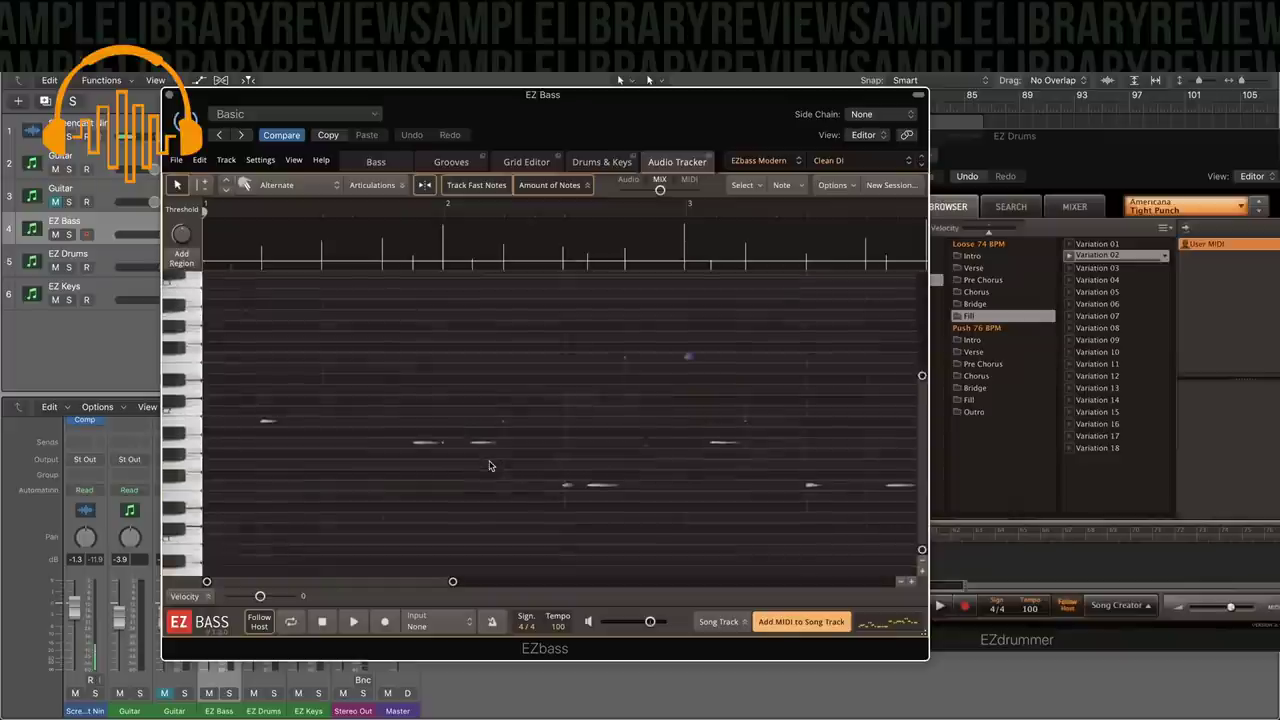
{"action": "scroll", "coordinate": [490, 465], "scroll_direction": "up", "scroll_amount": 3}
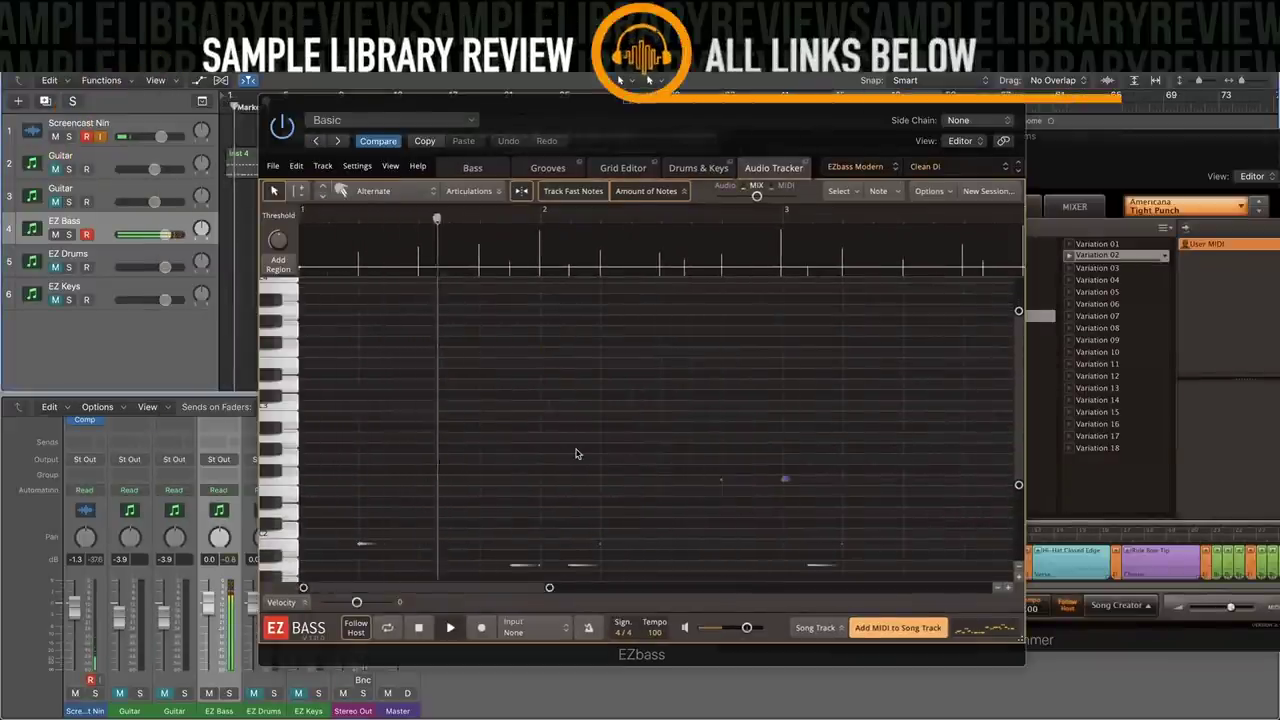
{"action": "scroll", "coordinate": [578, 452], "scroll_direction": "down", "scroll_amount": 3}
{"action": "scroll", "coordinate": [666, 449], "scroll_direction": "down", "scroll_amount": 4}
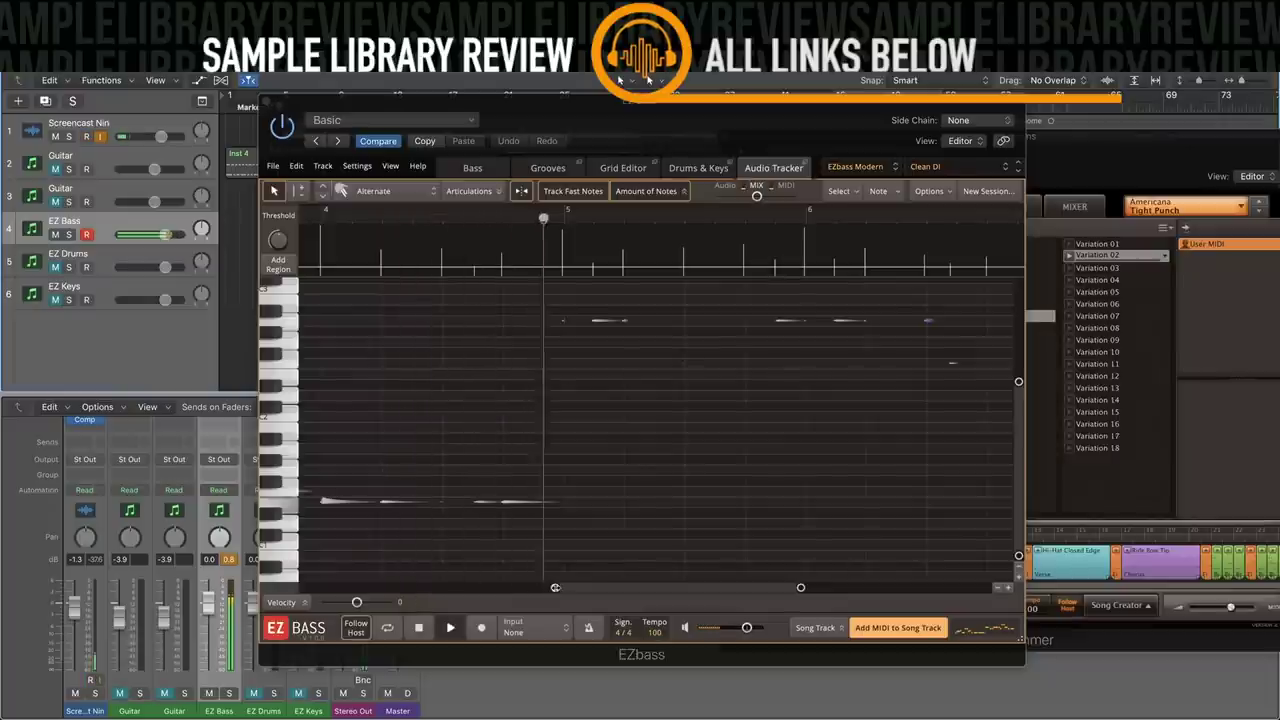
{"action": "left_click_drag", "start_coordinate": [514, 588], "coordinate": [391, 587]}
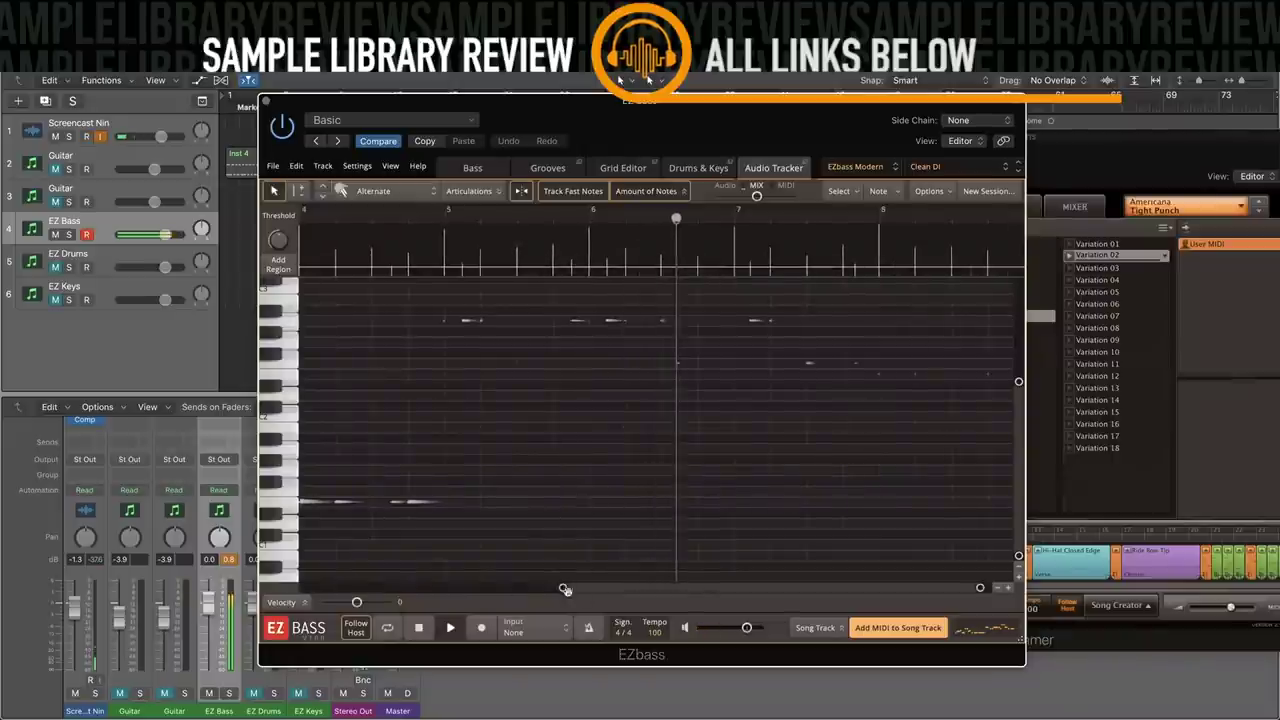
{"action": "left_click_drag", "start_coordinate": [558, 588], "coordinate": [410, 588]}
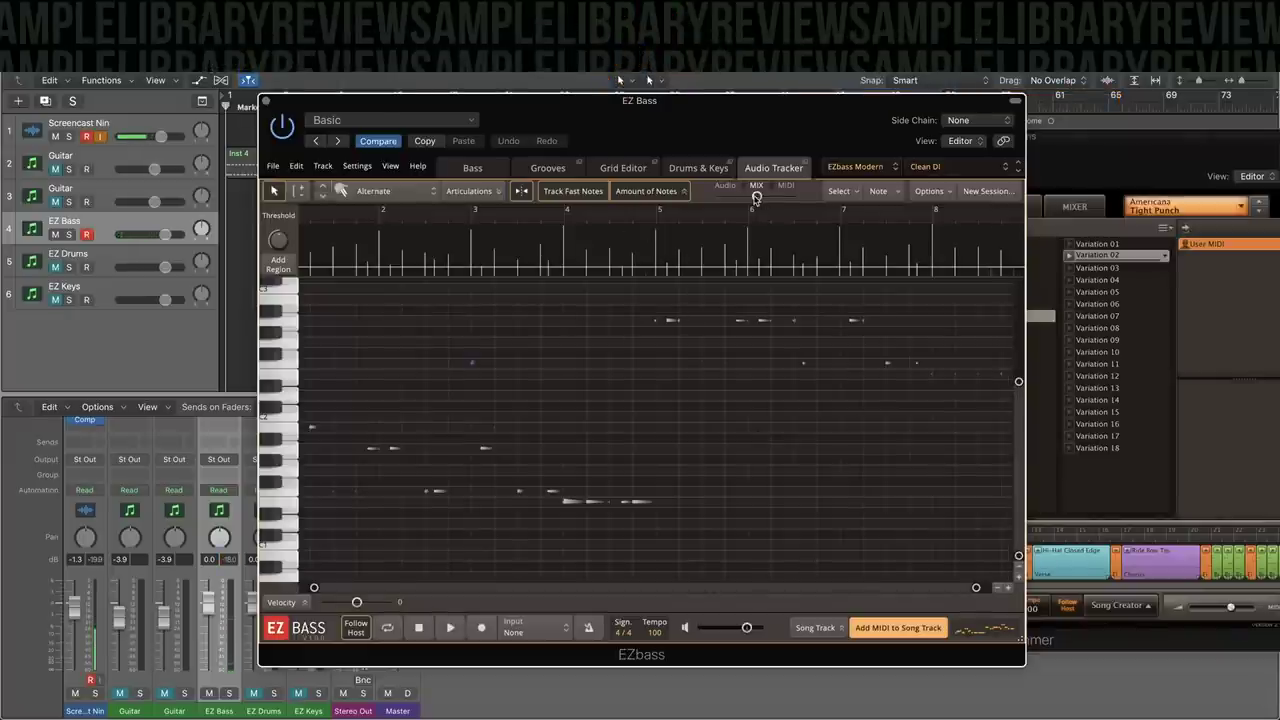
Audition the tracker's source-to-samples blend at audio only and MIDI only, and set it to 49/51.
{"action": "mouse_move", "coordinate": [756, 197]}
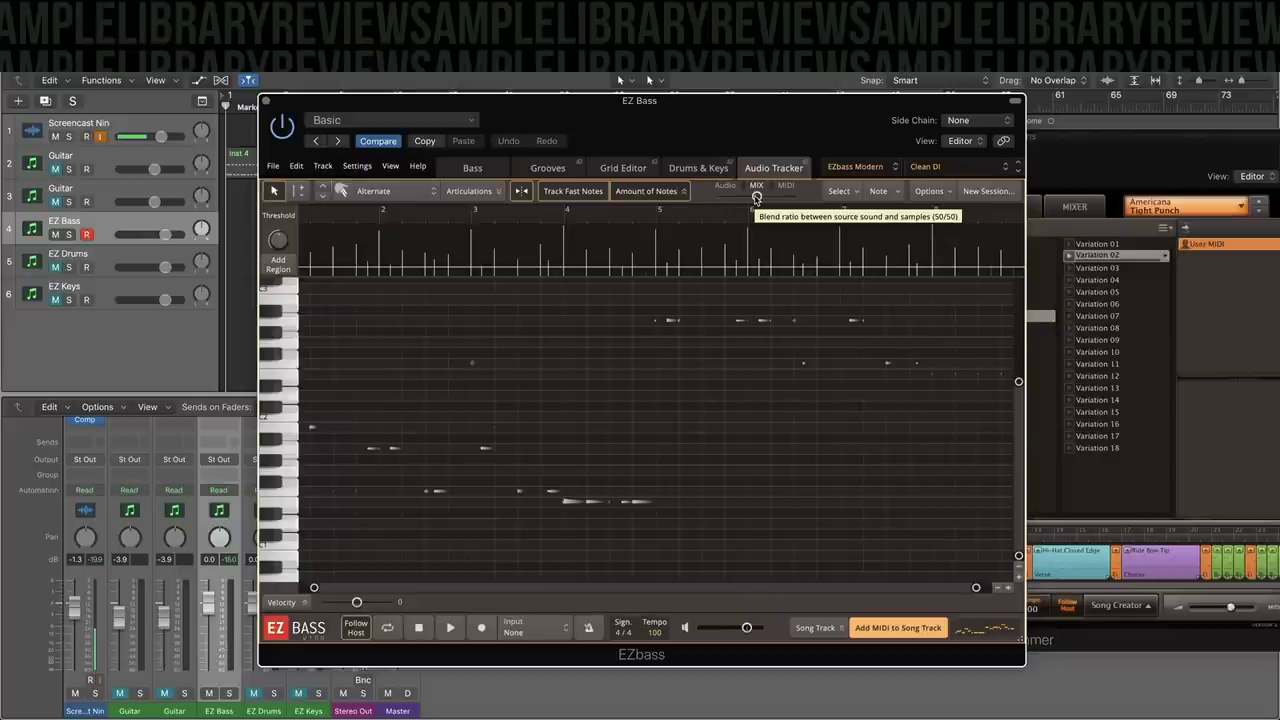
{"action": "left_click_drag", "start_coordinate": [756, 197], "coordinate": [690, 197]}
{"action": "mouse_move", "coordinate": [717, 197]}
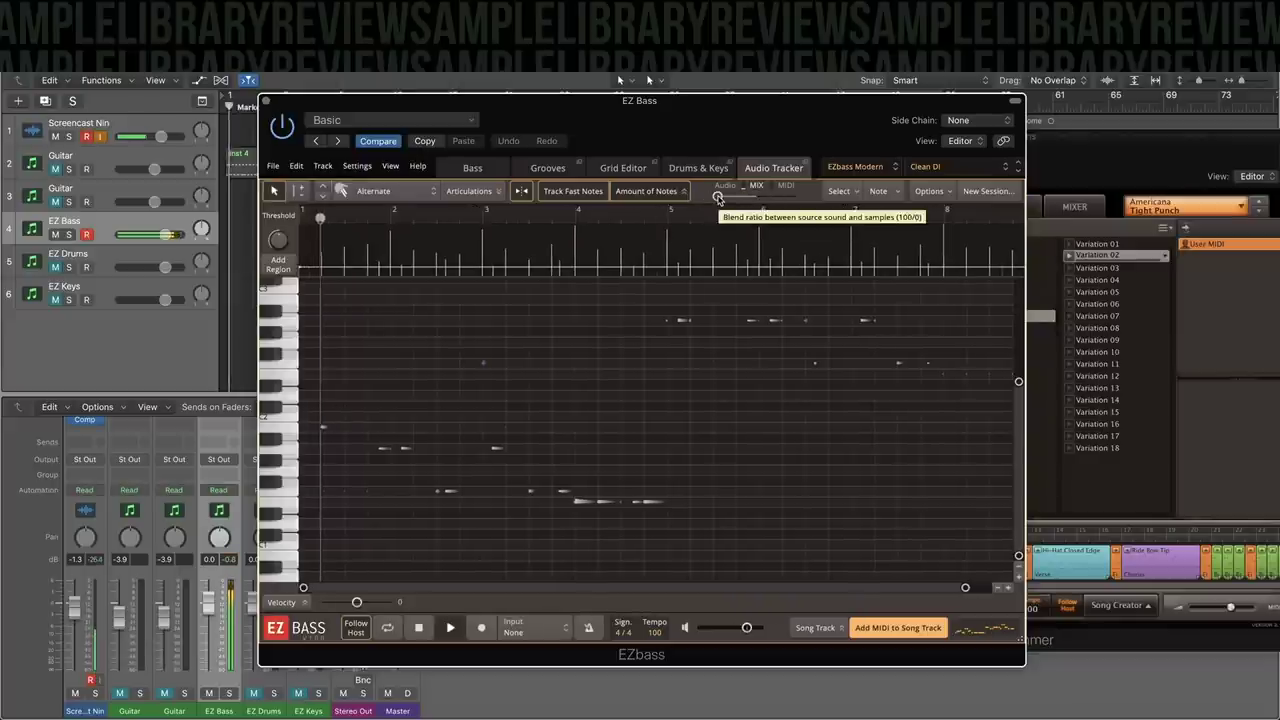
{"action": "left_click_drag", "start_coordinate": [717, 197], "coordinate": [795, 197]}
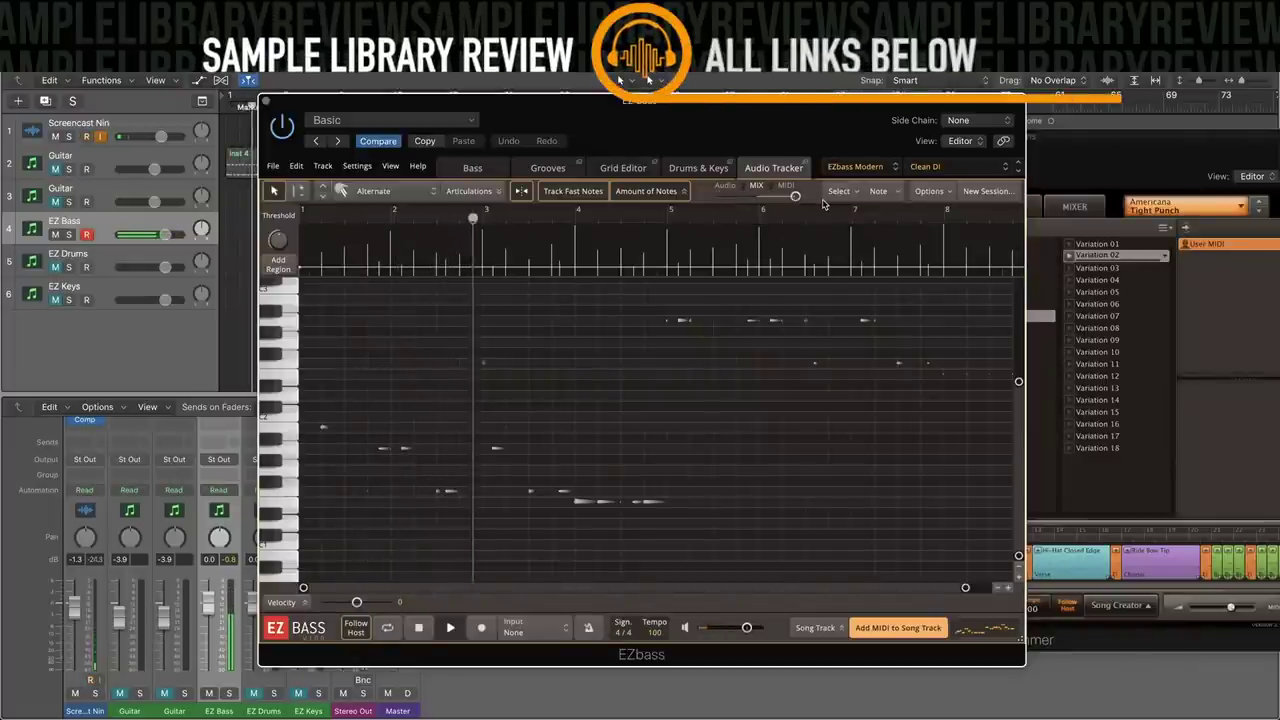
{"action": "left_click_drag", "start_coordinate": [795, 196], "coordinate": [757, 197]}
{"action": "mouse_move", "coordinate": [757, 197]}
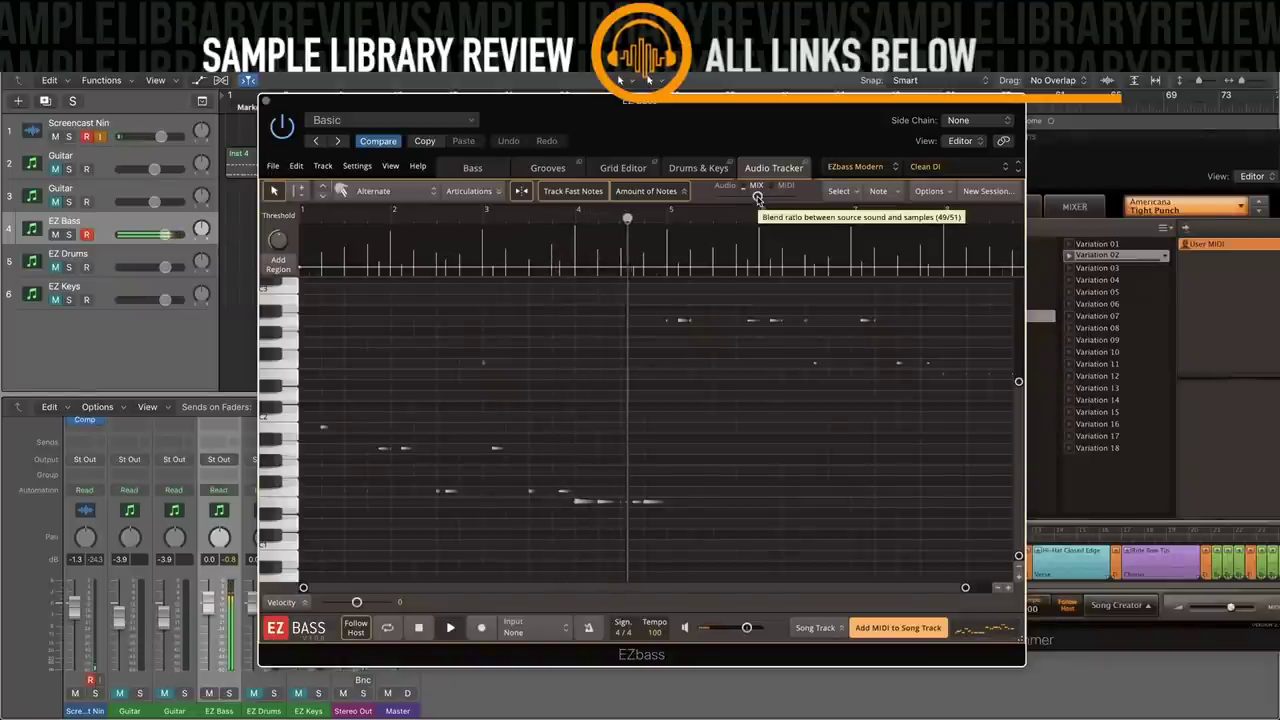
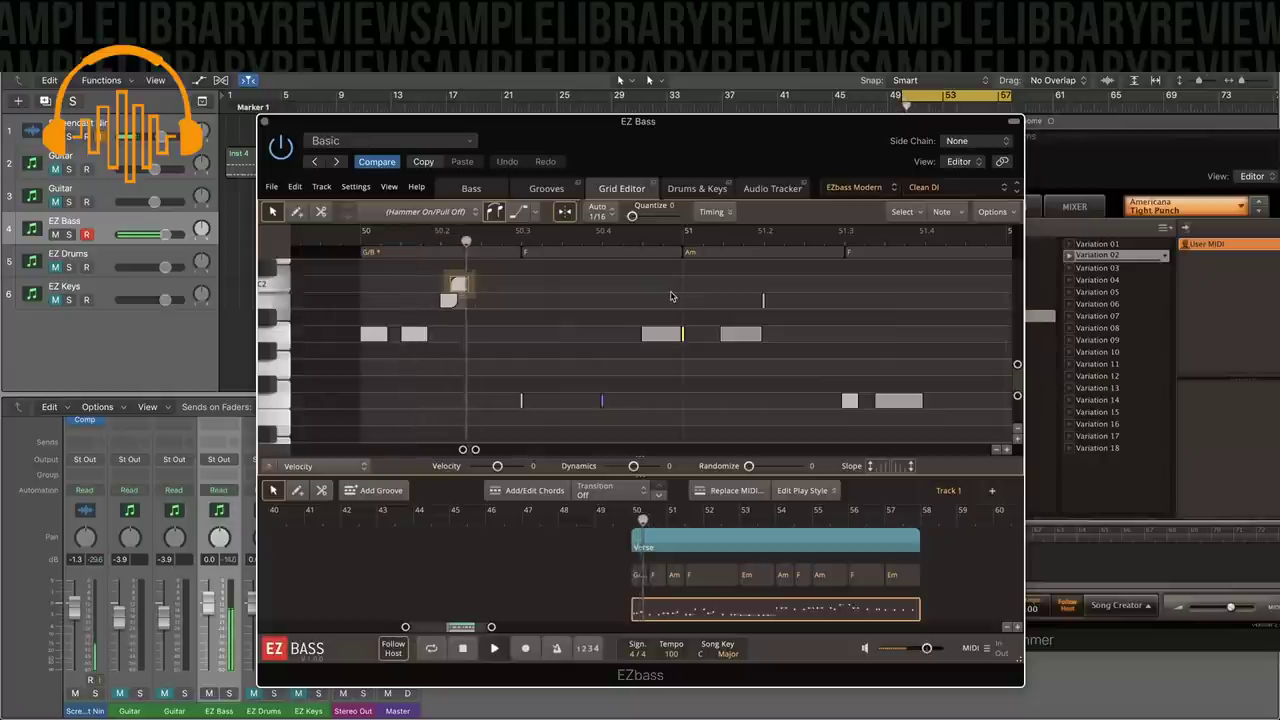
Move the C2 note after beat 50.2 to about halfway between beats 50.2 and 50.3, separating it from the preceding B1 note, and play the passage.
{"action": "key", "text": "space"}
{"action": "left_click_drag", "start_coordinate": [460, 286], "coordinate": [474, 287]}
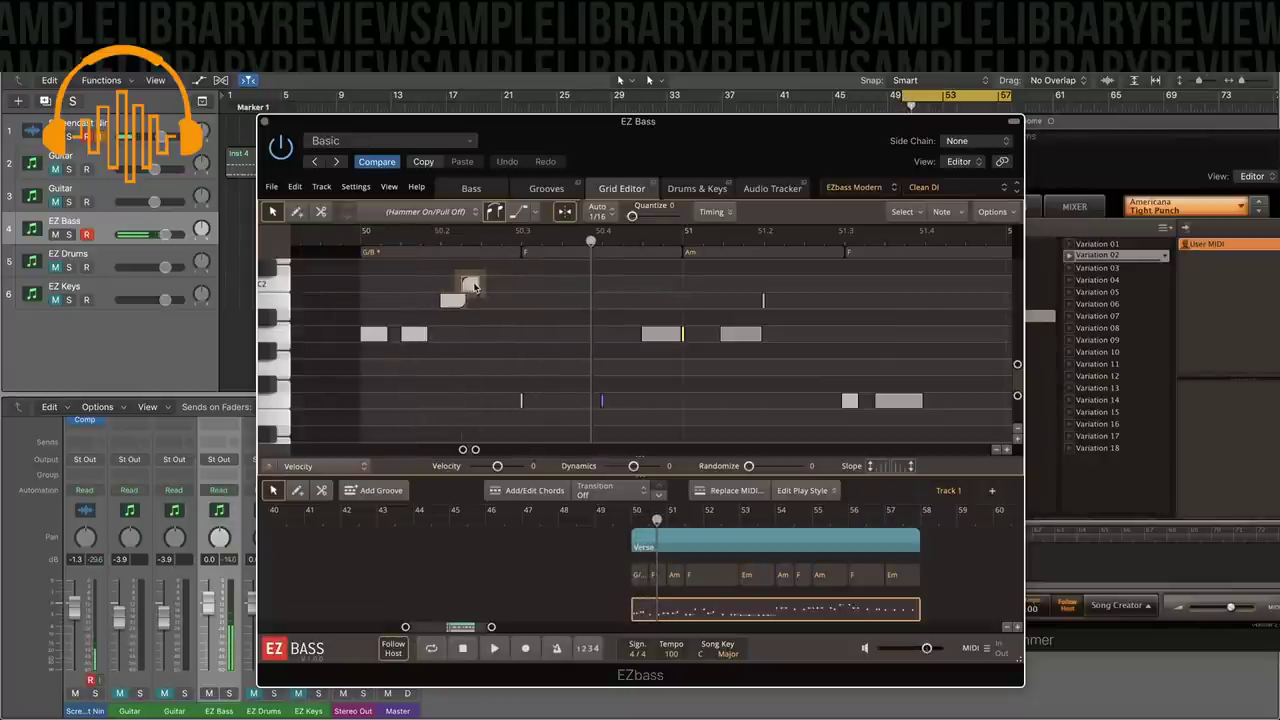
{"action": "key", "text": "space"}
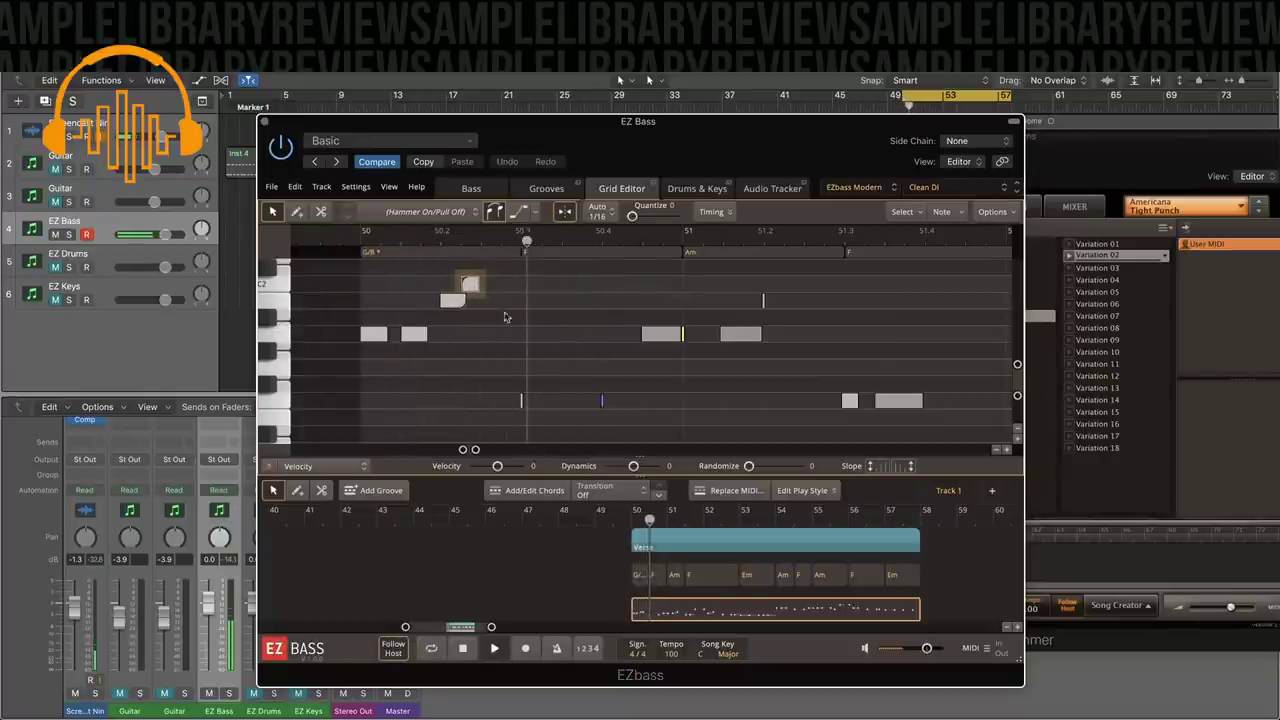
{"action": "left_click_drag", "start_coordinate": [471, 286], "coordinate": [490, 285]}
{"action": "key", "text": "space"}
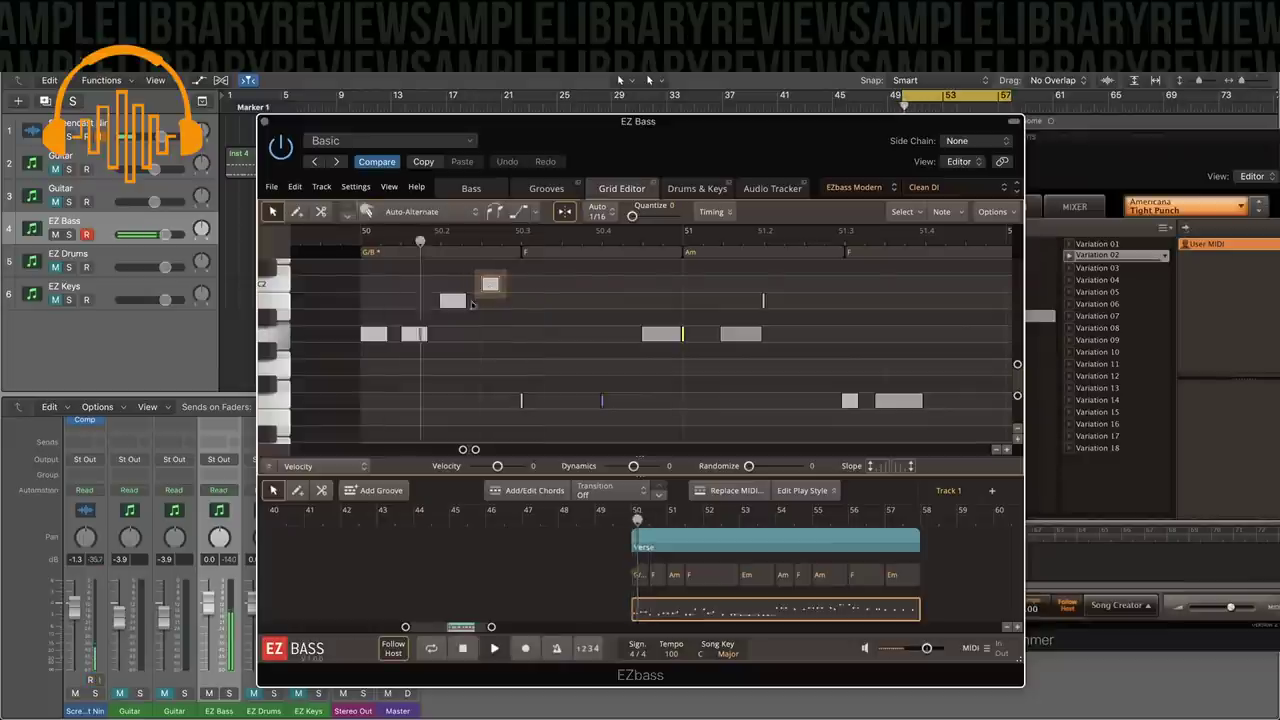
Lengthen the B1 note at beat 50.2 until it meets the C2 note as a hammer-on, and audition the line.
{"action": "left_click", "coordinate": [464, 301]}
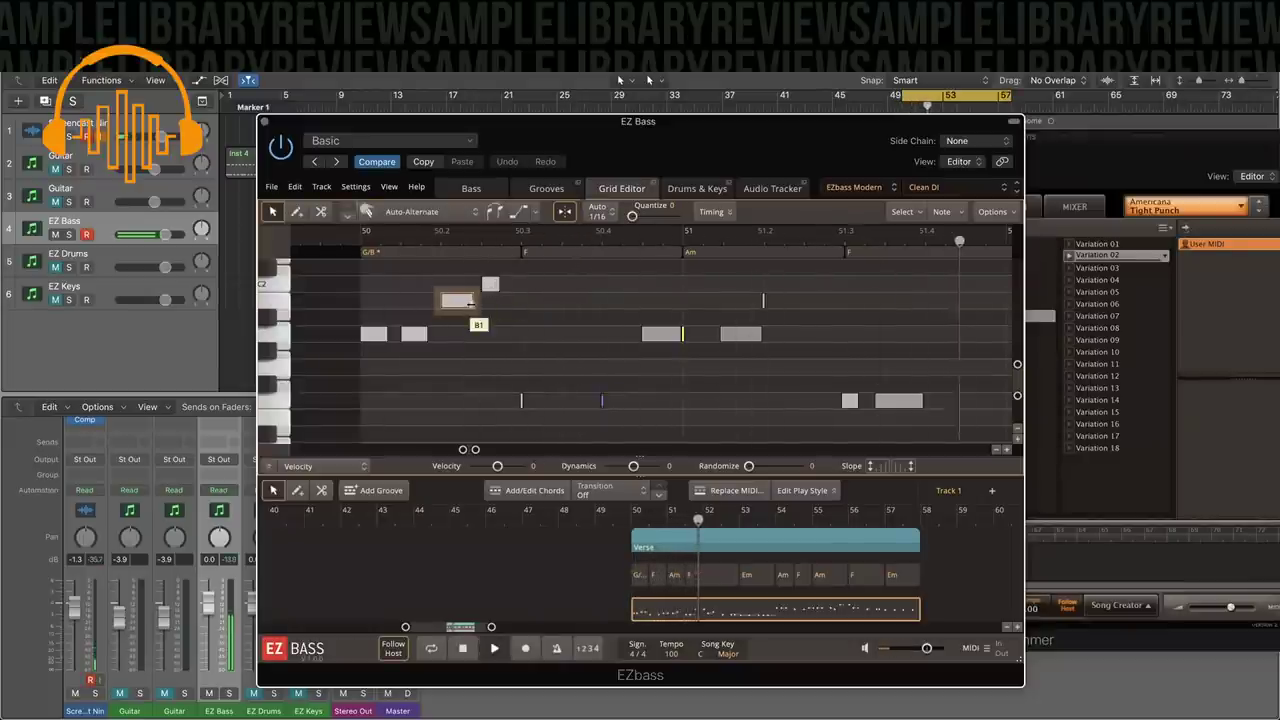
{"action": "key", "text": "space"}
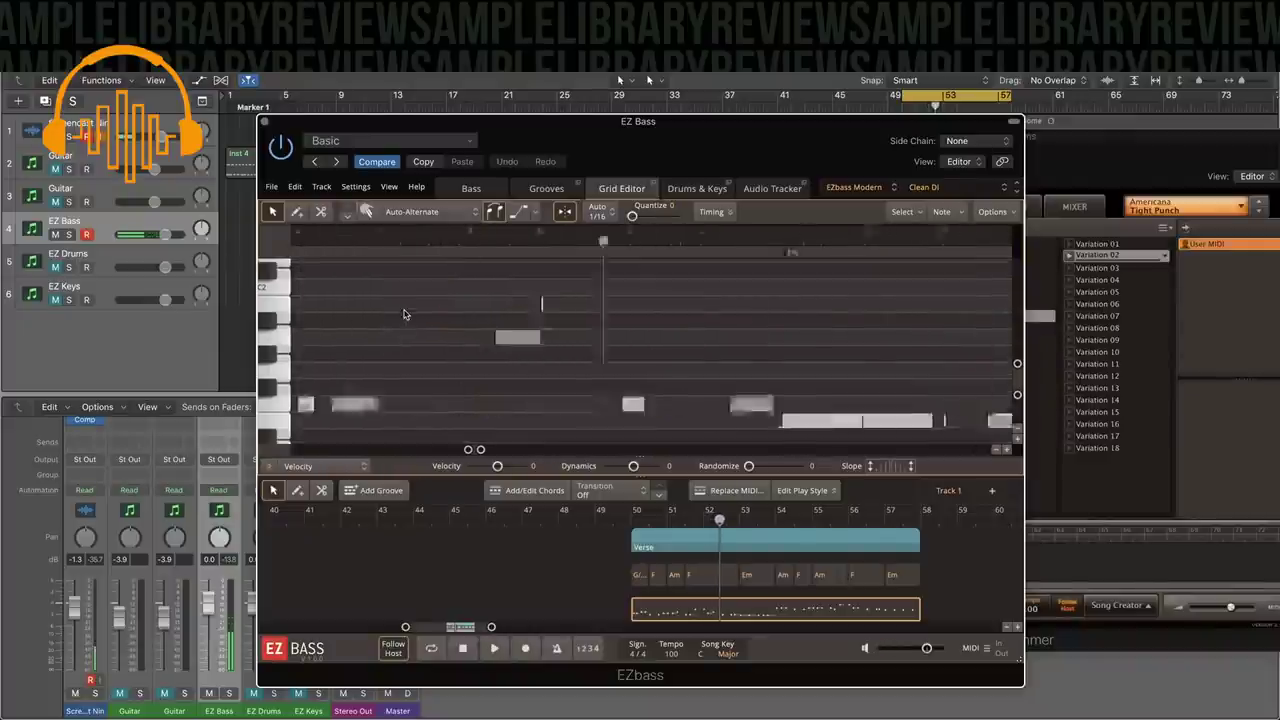
{"action": "key", "text": "space"}
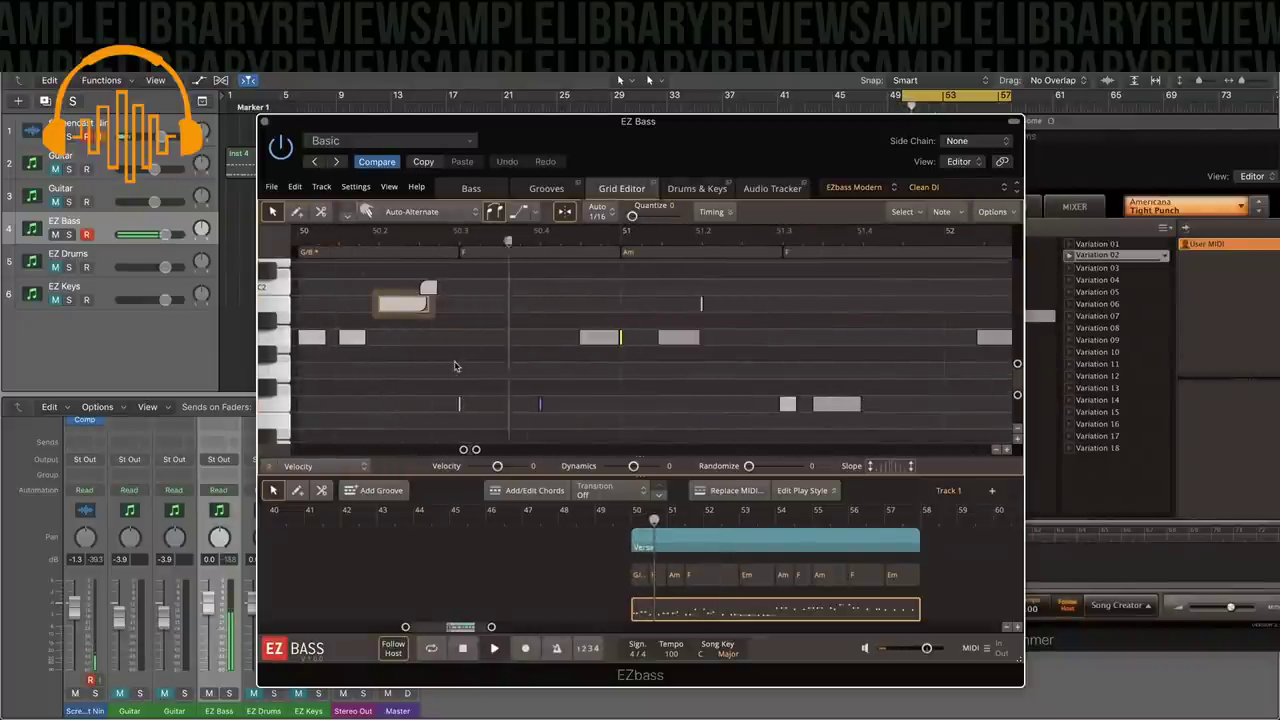
Set the short F1 note at beat 50.3 to the Middle Finger articulation and lengthen it.
{"action": "double_click", "coordinate": [458, 404]}
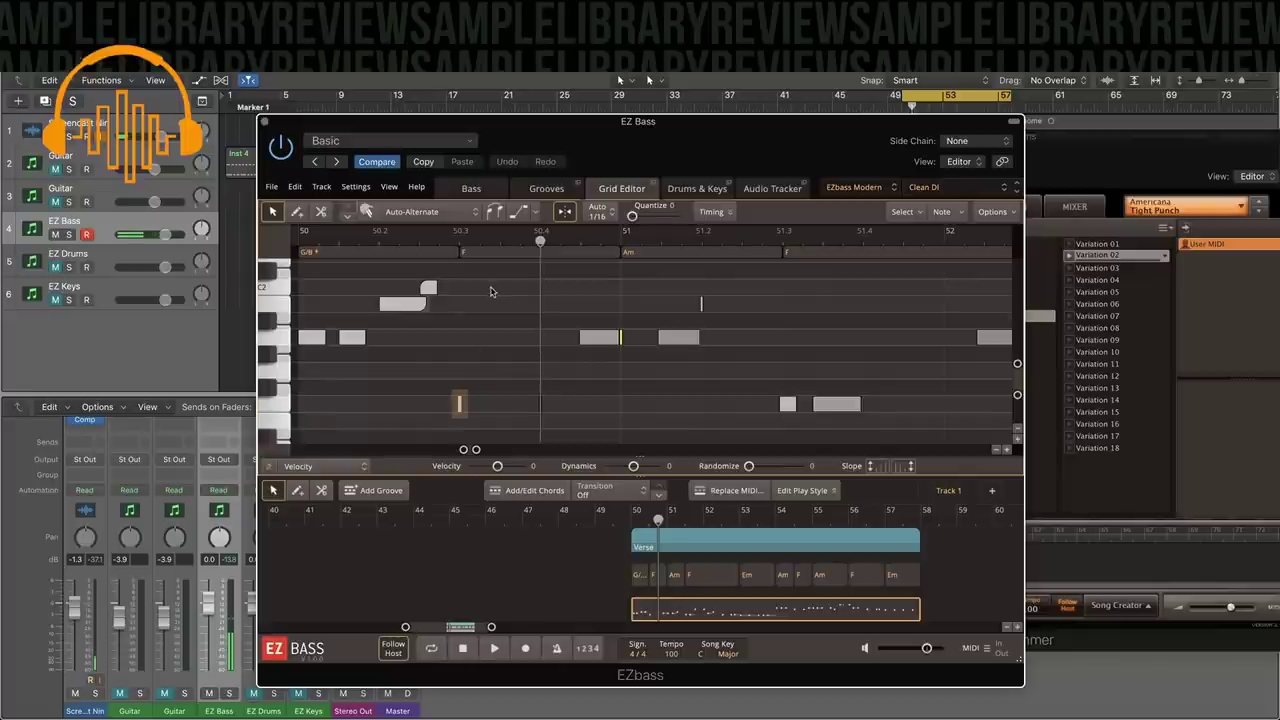
{"action": "left_click", "coordinate": [461, 215]}
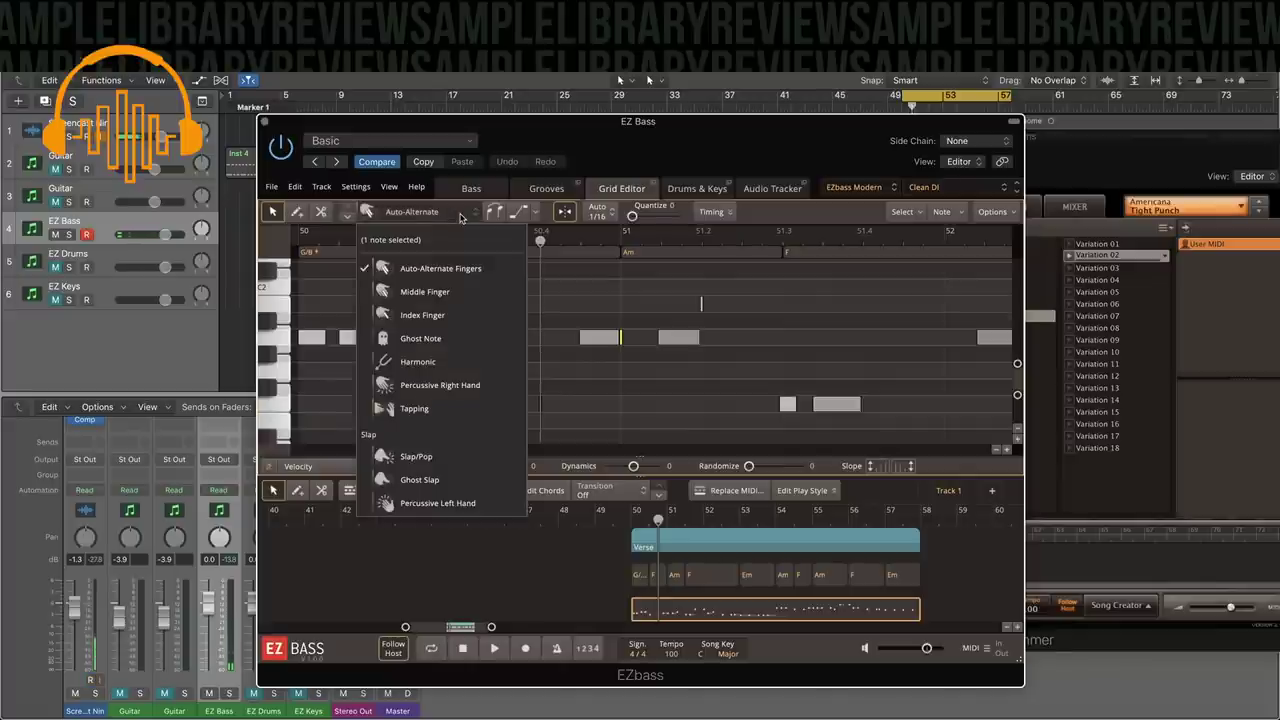
{"action": "left_click", "coordinate": [430, 291]}
{"action": "key", "text": "space"}
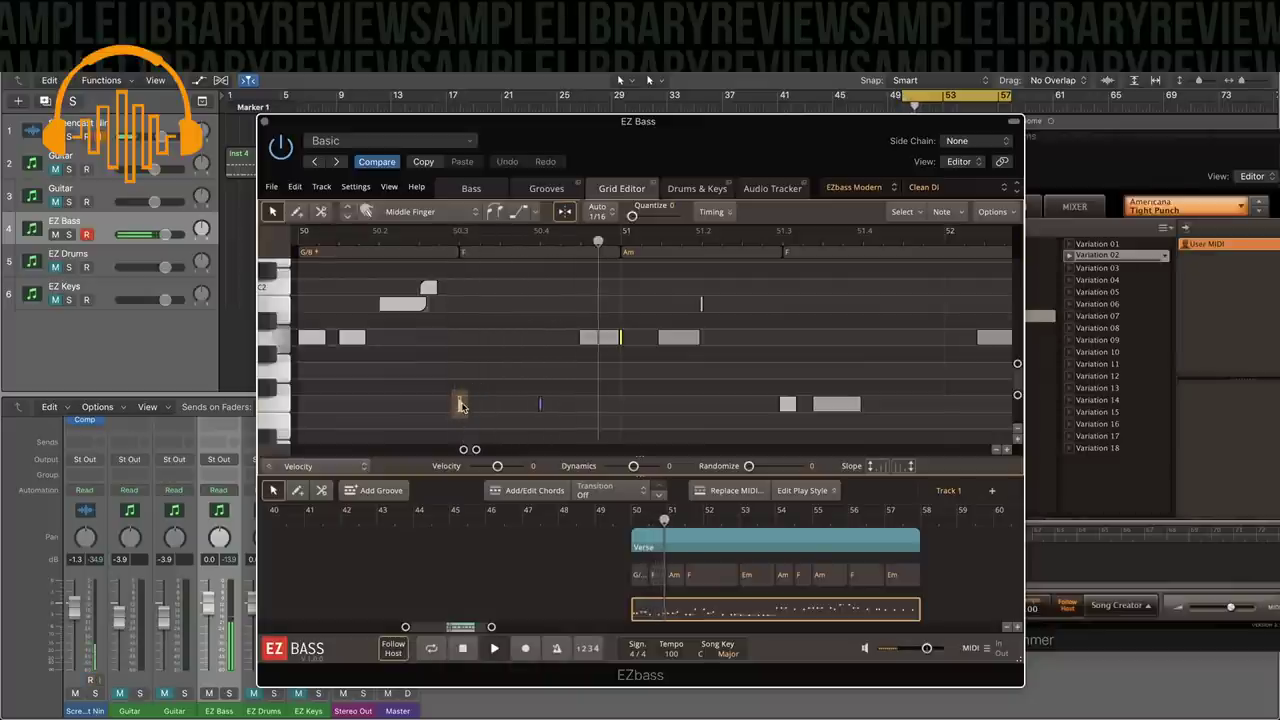
{"action": "left_click_drag", "start_coordinate": [459, 403], "coordinate": [476, 403]}
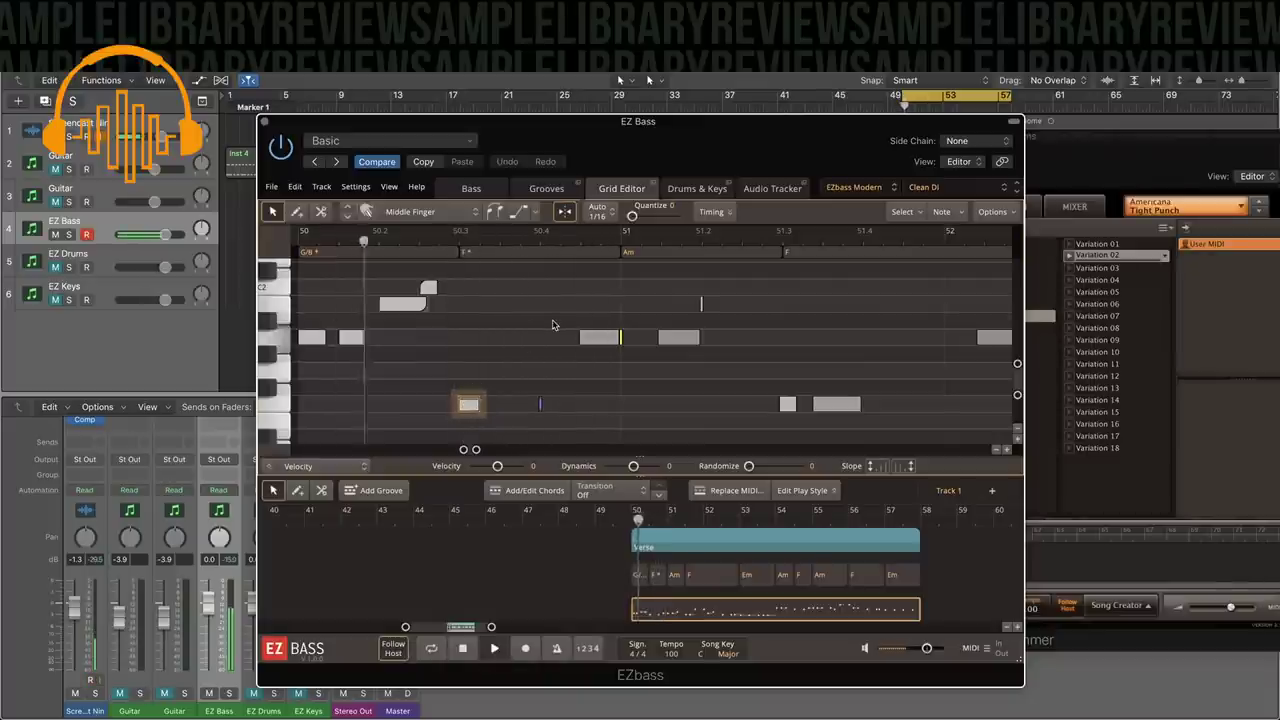
Lengthen the short B1 note at beat 51.2 and extend the preceding A1 note to meet it as a hammer-on, playing the result.
{"action": "left_click", "coordinate": [656, 341]}
{"action": "double_click", "coordinate": [669, 308]}
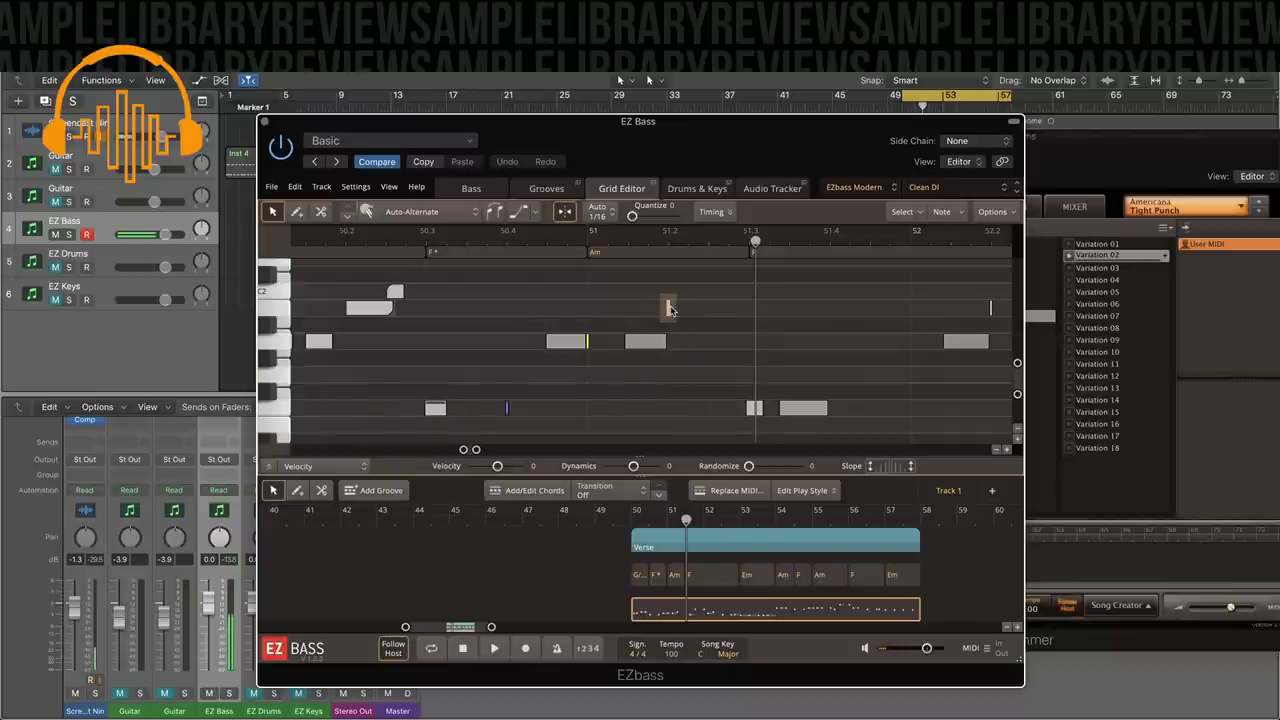
{"action": "left_click_drag", "start_coordinate": [668, 307], "coordinate": [722, 310]}
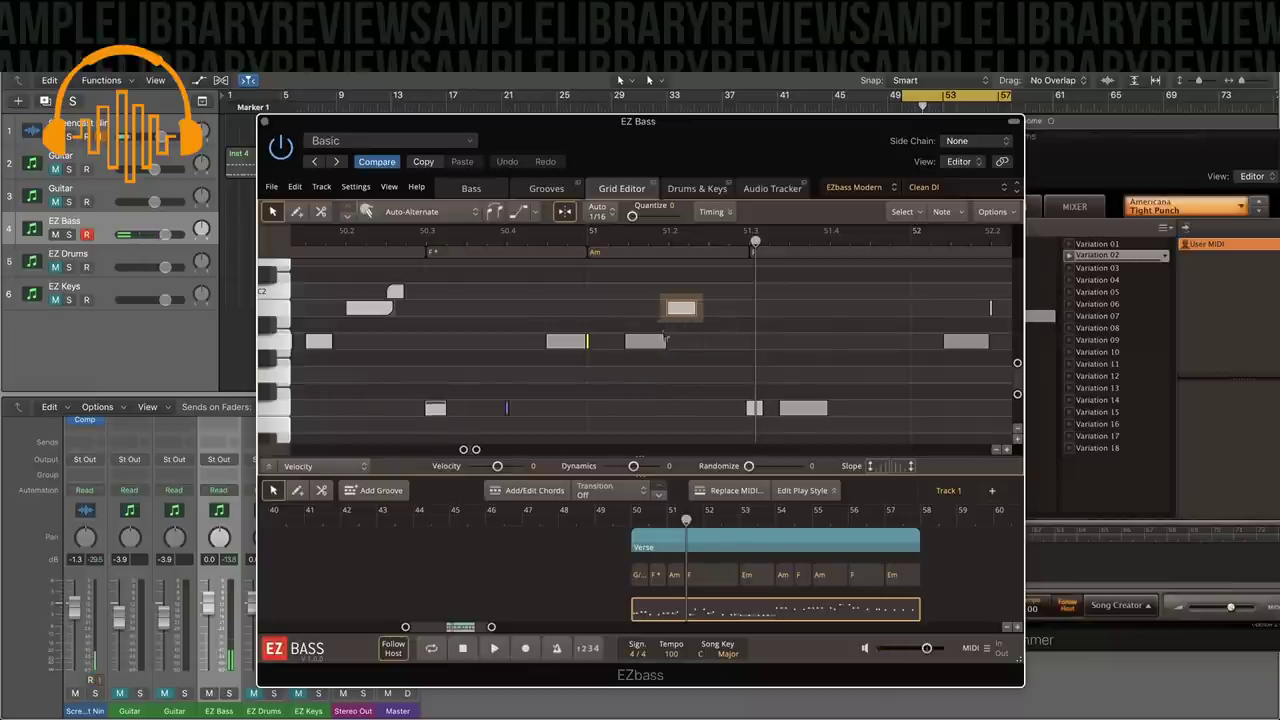
{"action": "left_click", "coordinate": [665, 341]}
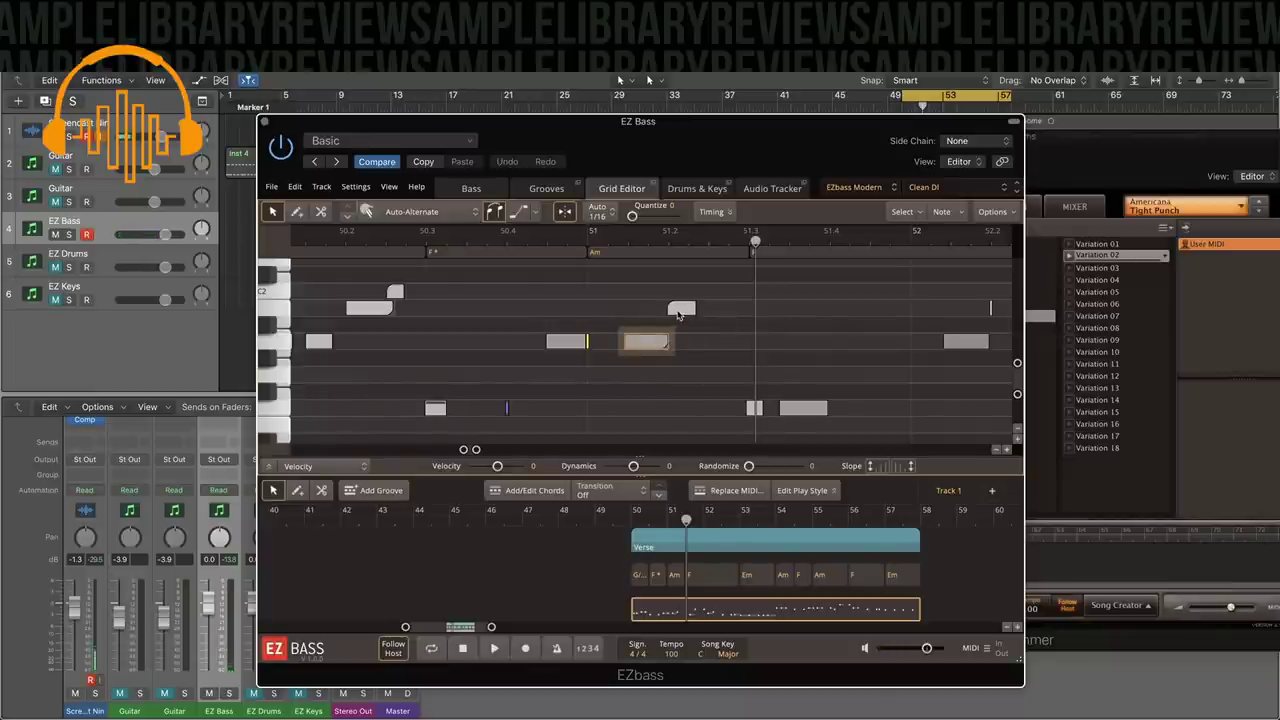
{"action": "key", "text": "space"}
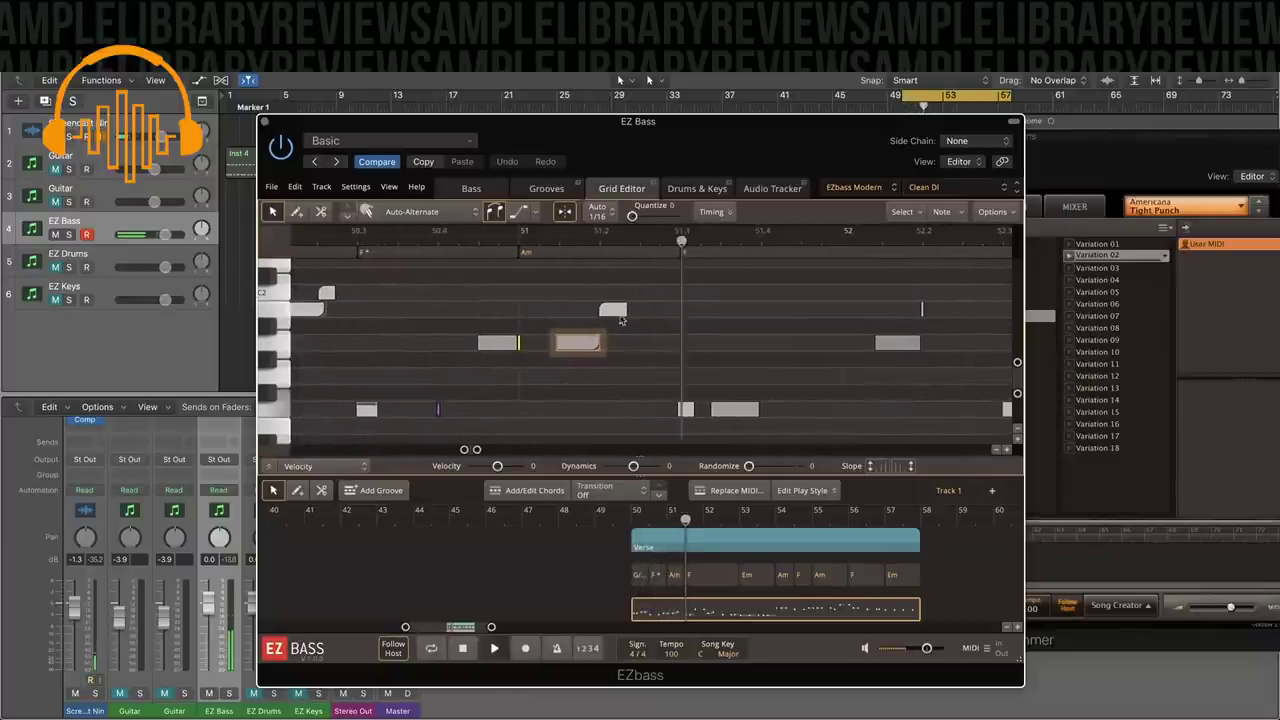
Duplicate the B1 note at beat 51.2 as a slightly later, detached C2 note, and lengthen the F2 note near beat 51.4.
{"action": "left_click_drag", "start_coordinate": [620, 316], "coordinate": [636, 298]}
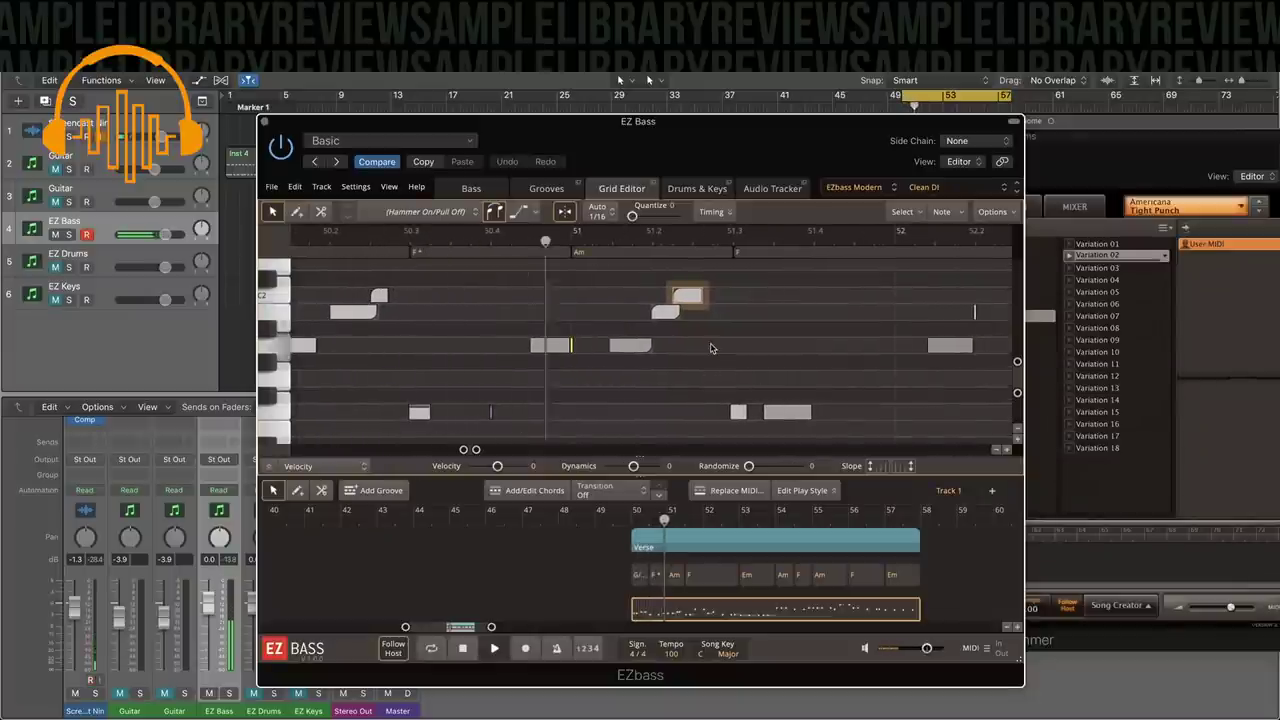
{"action": "left_click_drag", "start_coordinate": [689, 298], "coordinate": [711, 298]}
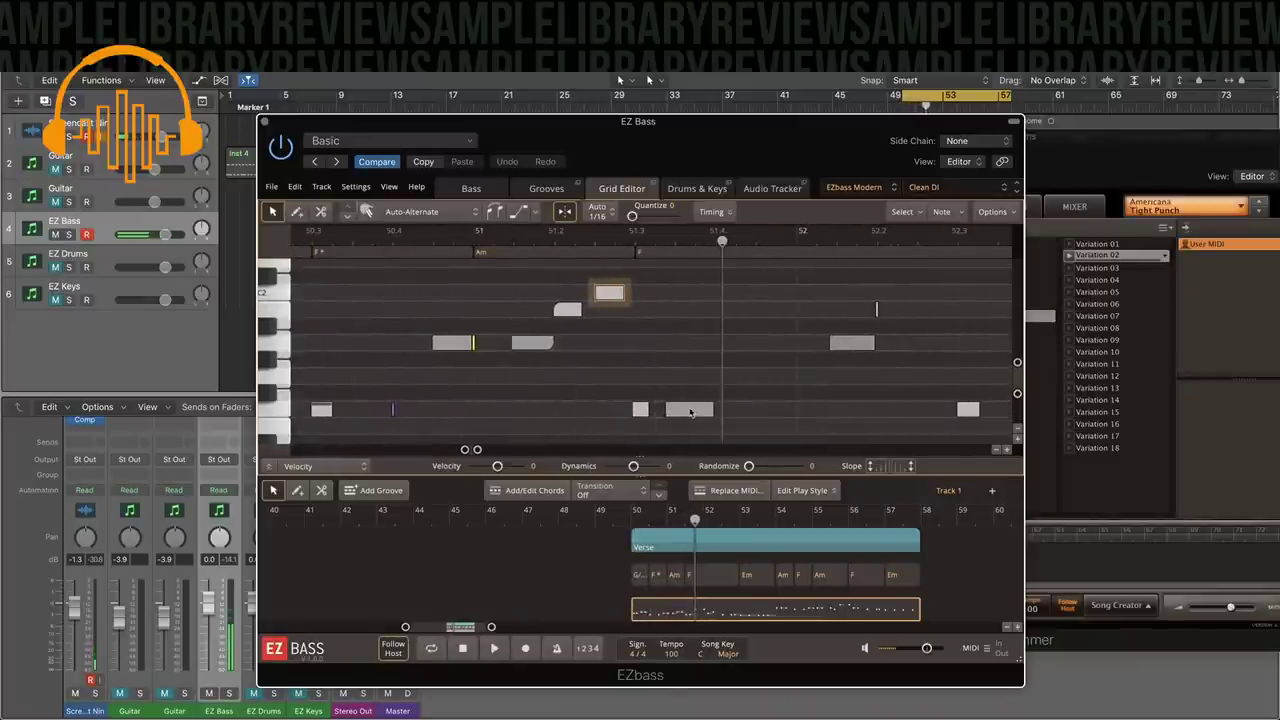
{"action": "scroll", "coordinate": [730, 314], "scroll_direction": "up", "scroll_amount": 3}
{"action": "left_click_drag", "start_coordinate": [710, 307], "coordinate": [748, 308]}
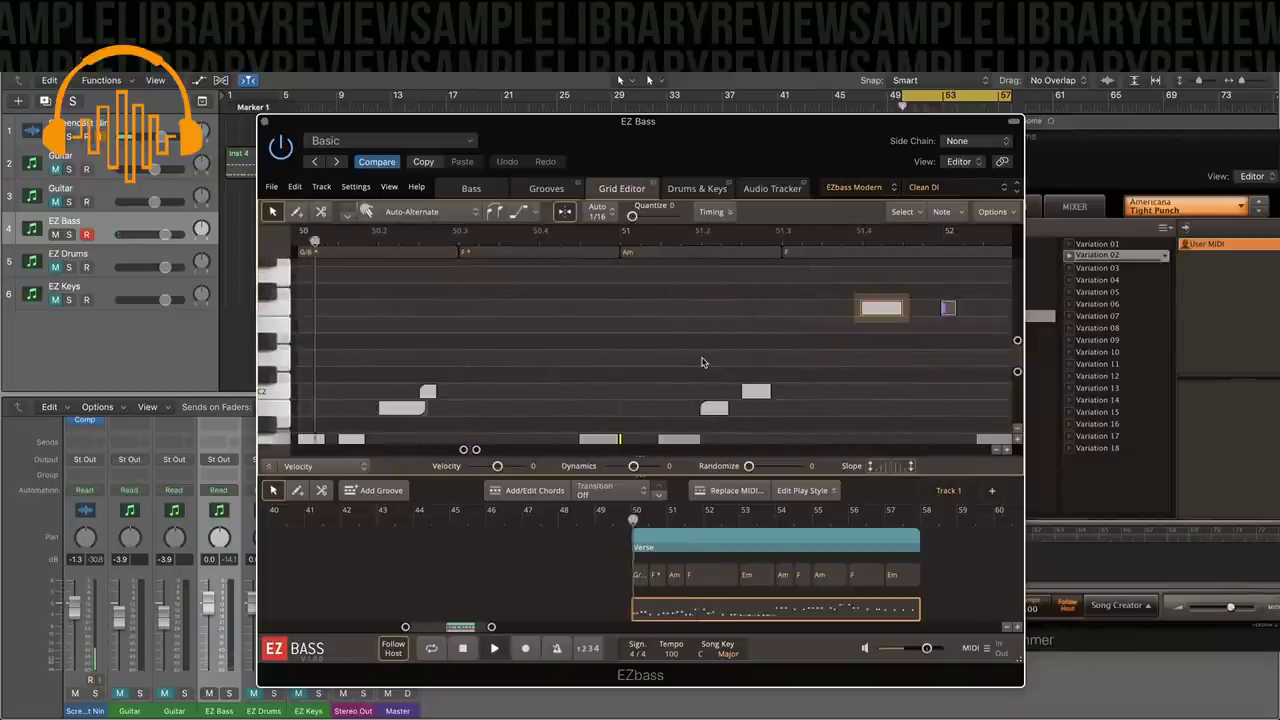
{"action": "scroll", "coordinate": [705, 358], "scroll_direction": "down", "scroll_amount": 2}
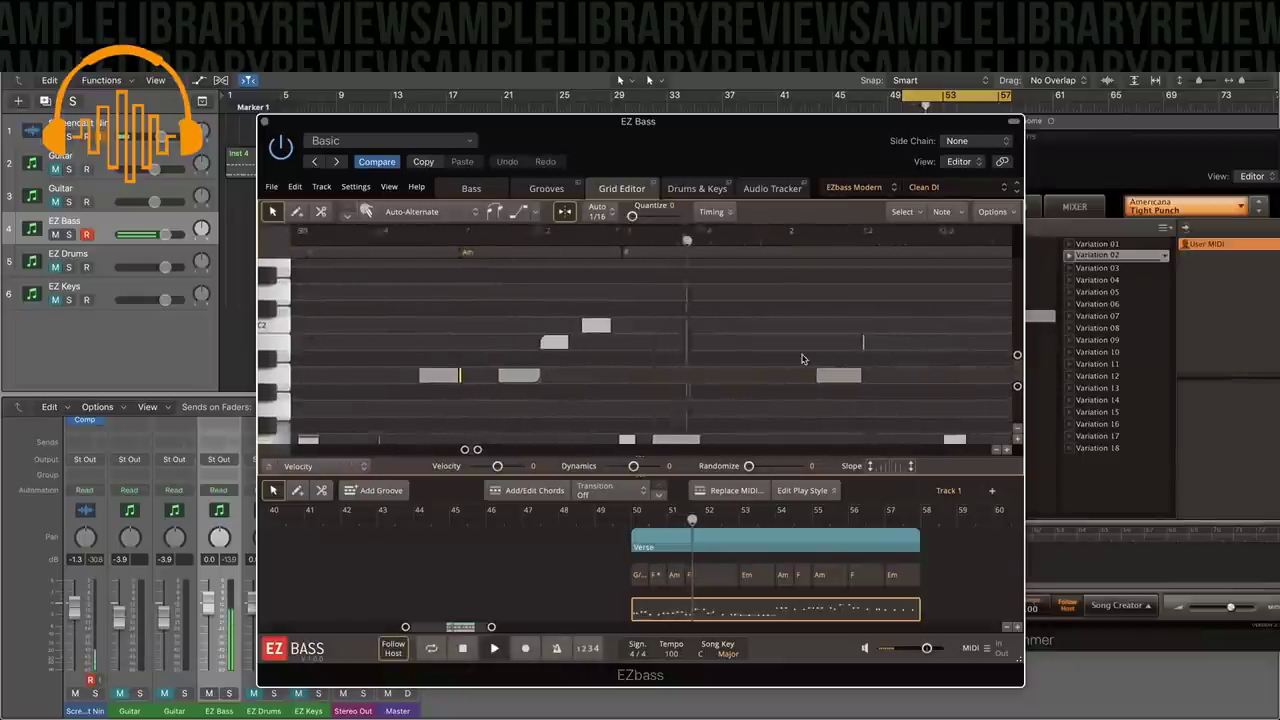
Remove the F2 ghost note at bar 52.
{"action": "scroll", "coordinate": [802, 358], "scroll_direction": "up", "scroll_amount": 1}
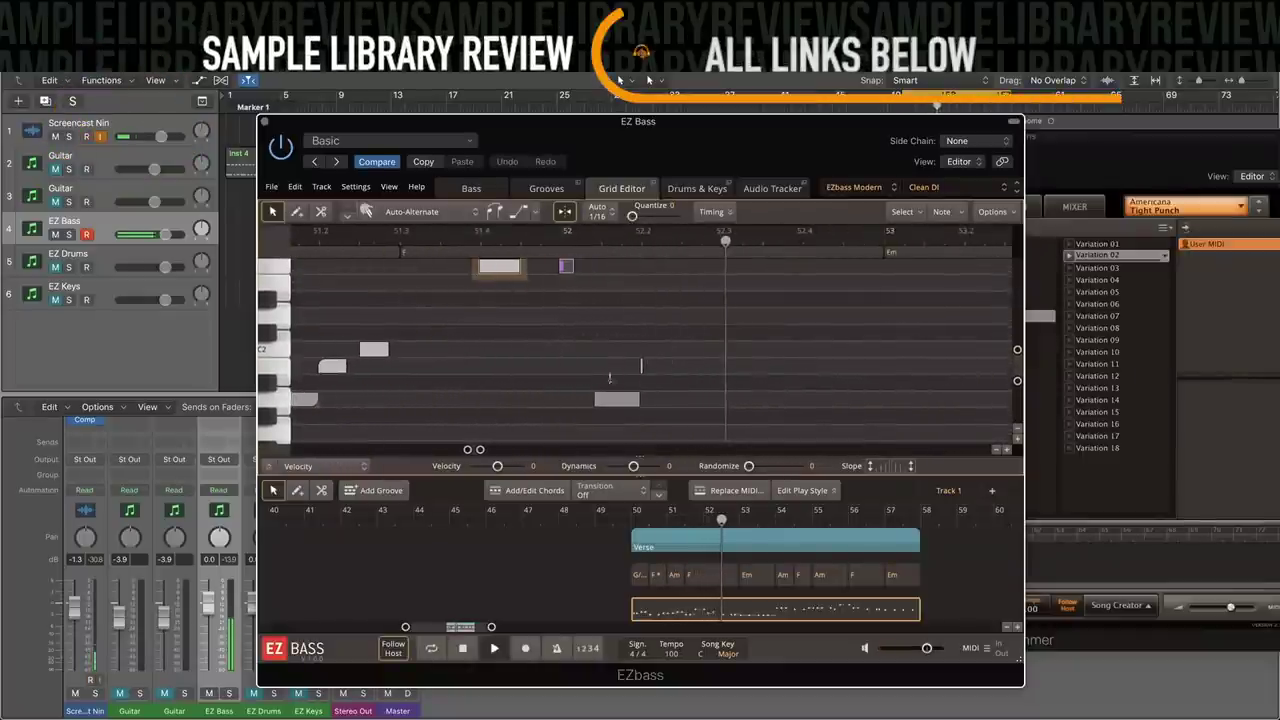
{"action": "left_click", "coordinate": [564, 267]}
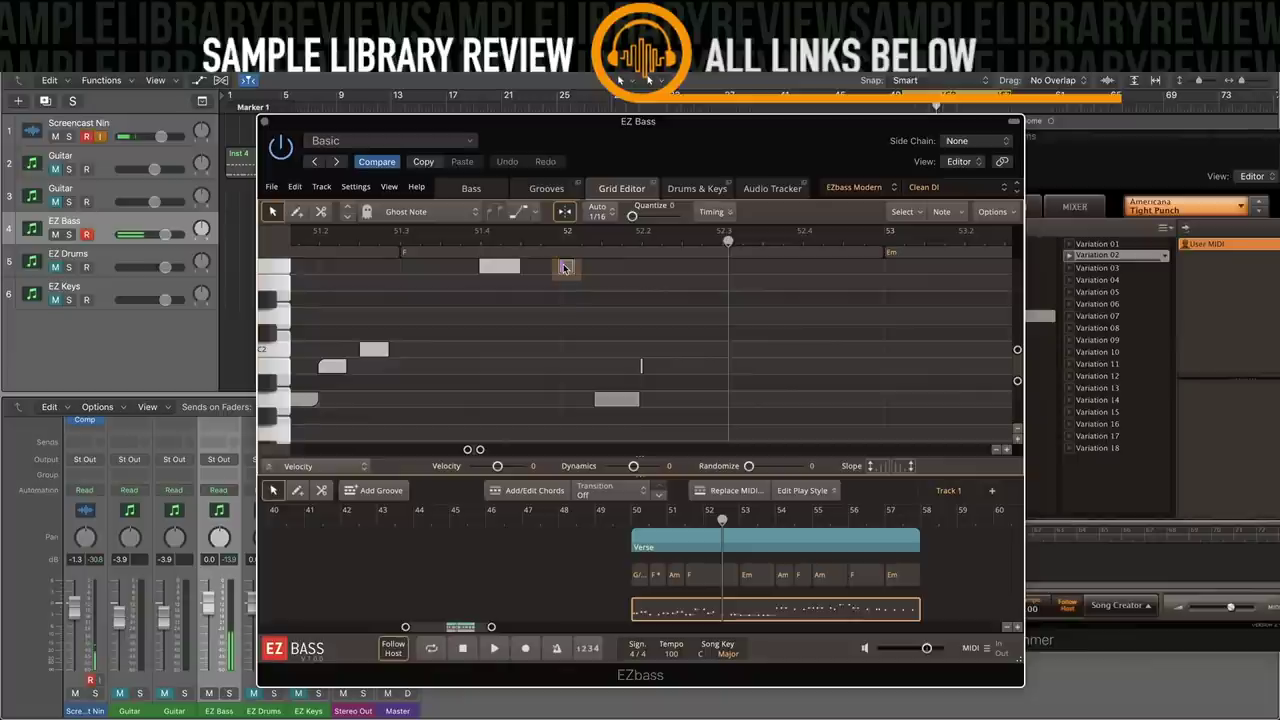
{"action": "right_click", "coordinate": [564, 268]}
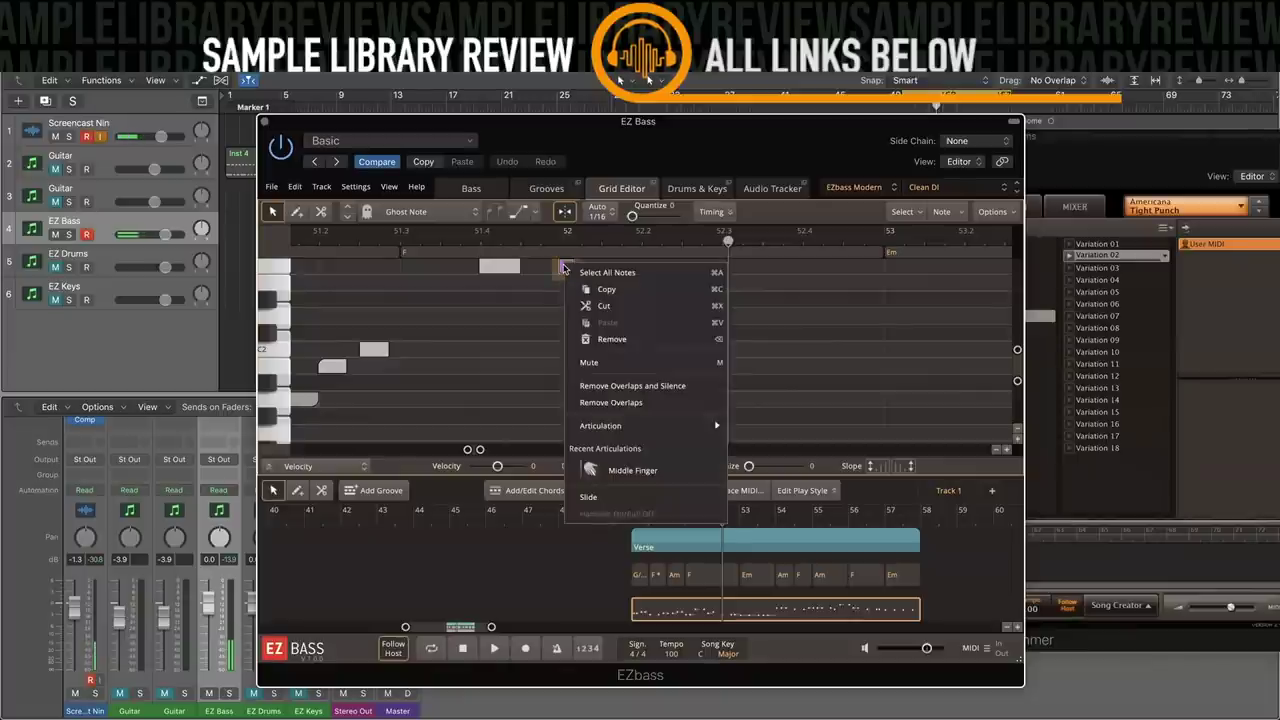
{"action": "left_click", "coordinate": [535, 325]}
{"action": "right_click", "coordinate": [564, 270]}
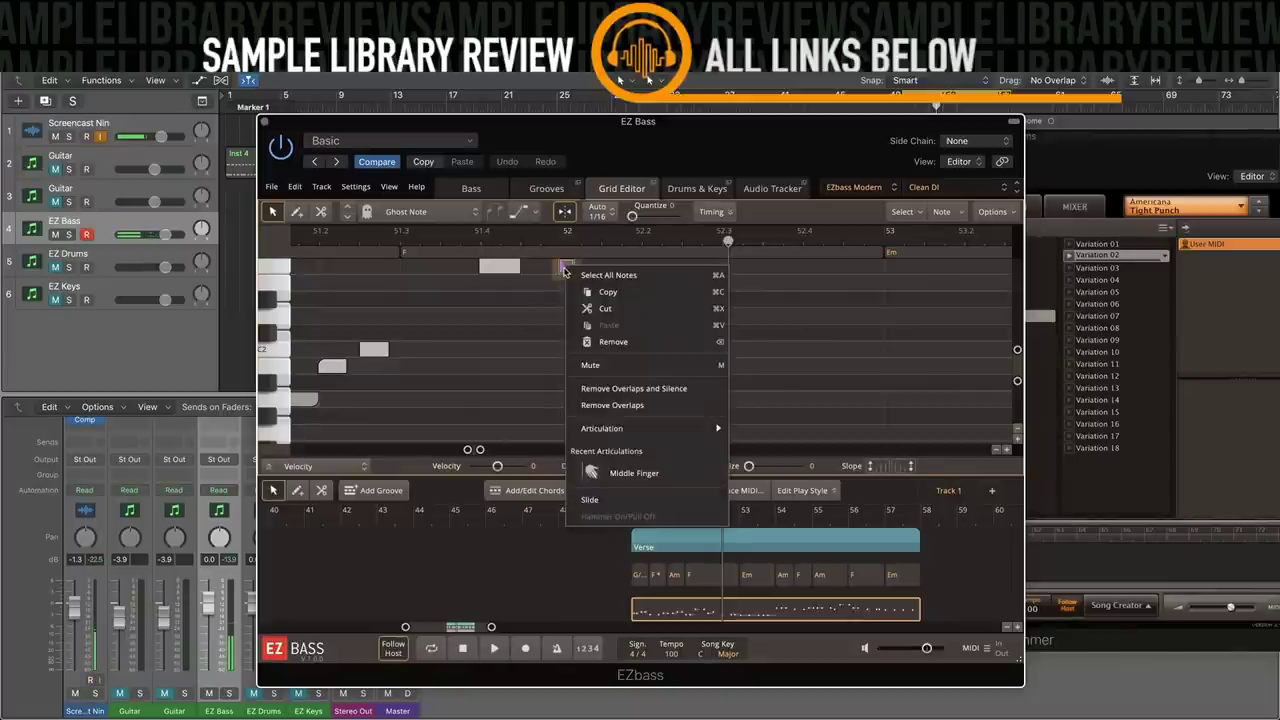
{"action": "left_click", "coordinate": [604, 342]}
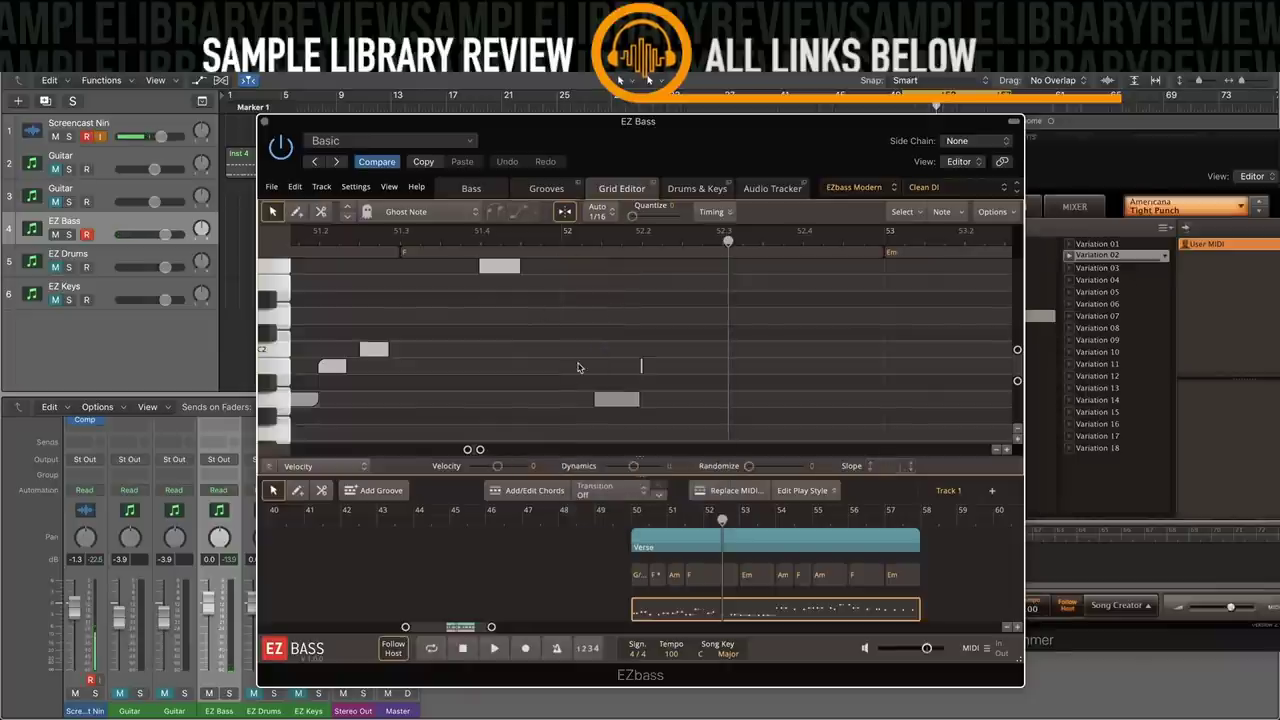
{"action": "scroll", "coordinate": [578, 368], "scroll_direction": "down", "scroll_amount": 3}
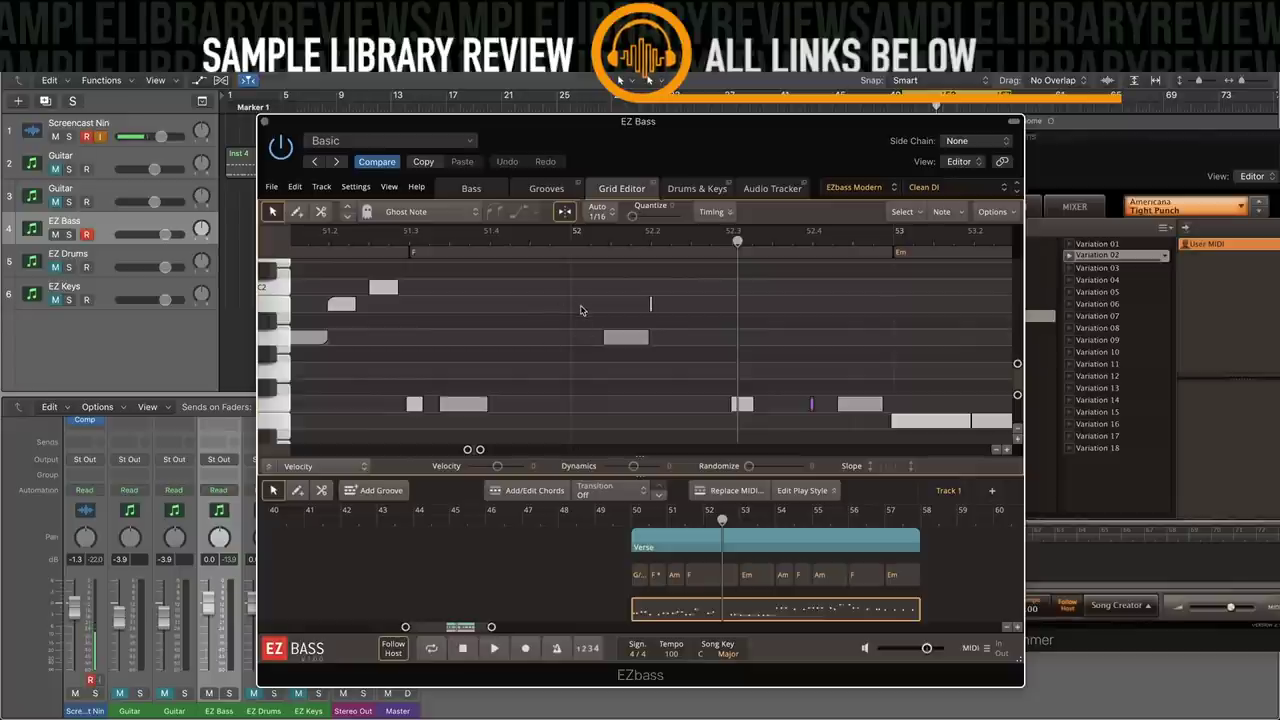
{"action": "scroll", "coordinate": [580, 310], "scroll_direction": "up", "scroll_amount": 5}
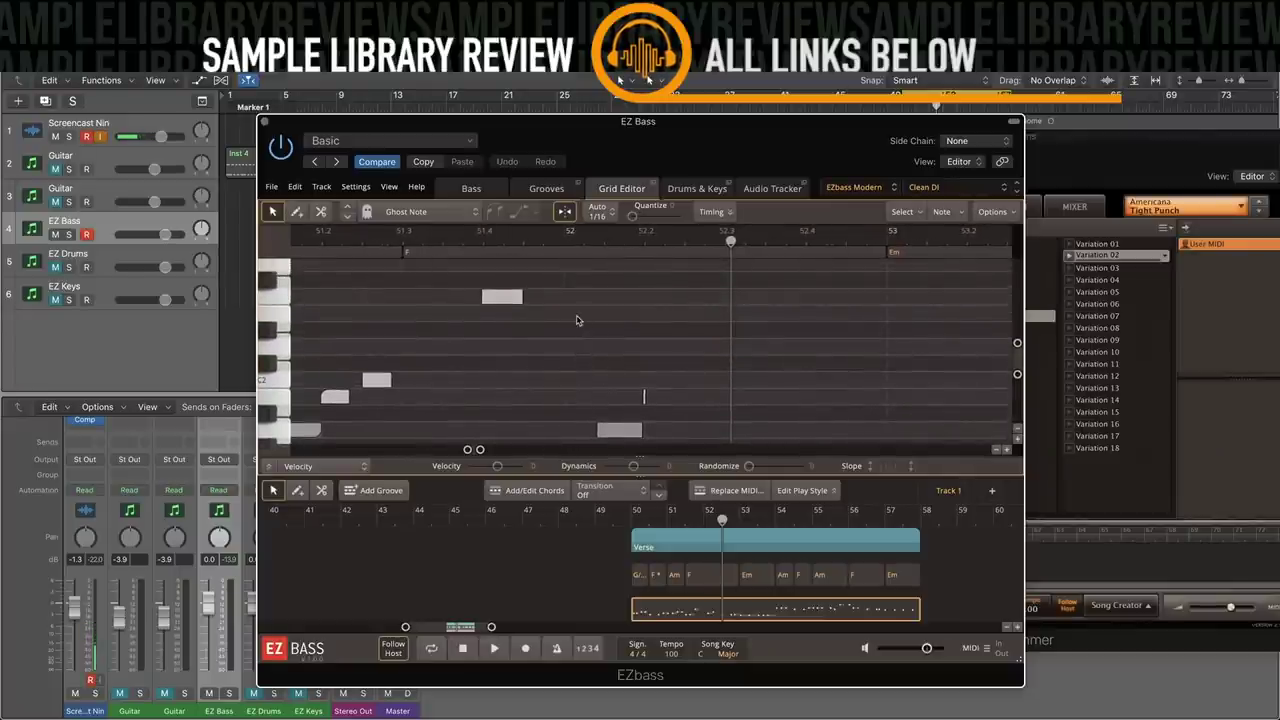
{"action": "right_click", "coordinate": [572, 304]}
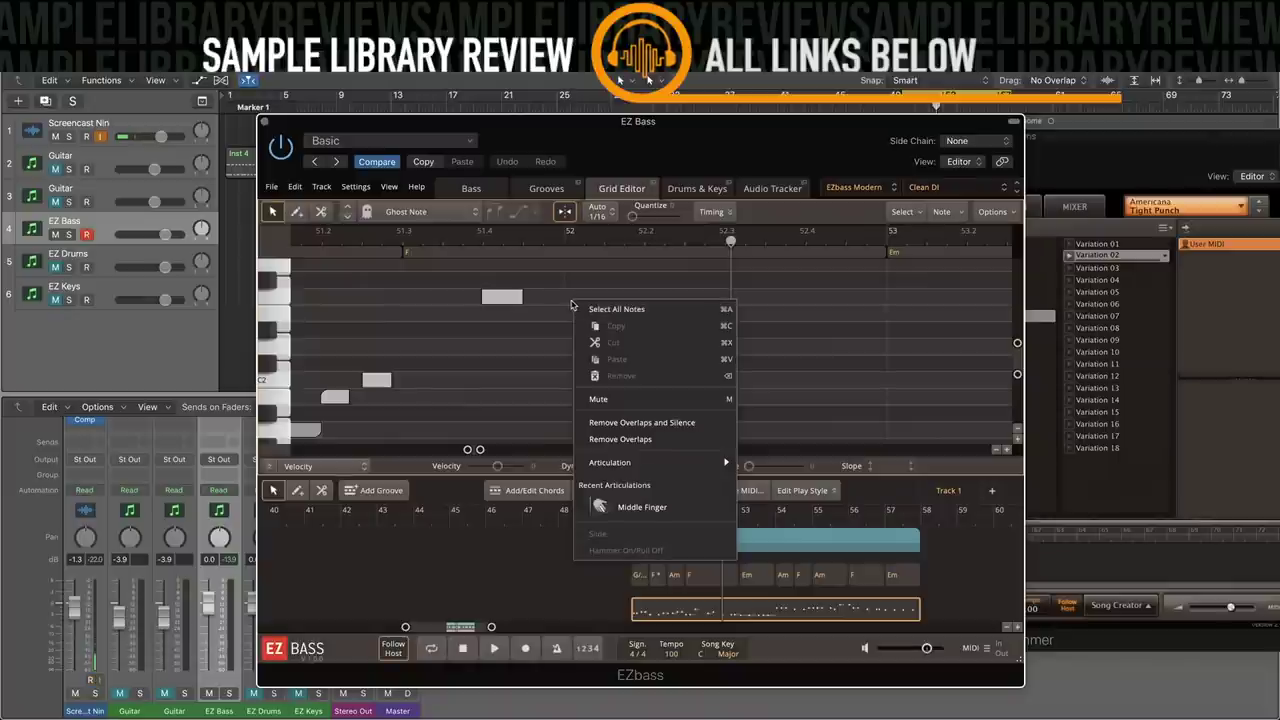
{"action": "key", "text": "Escape"}
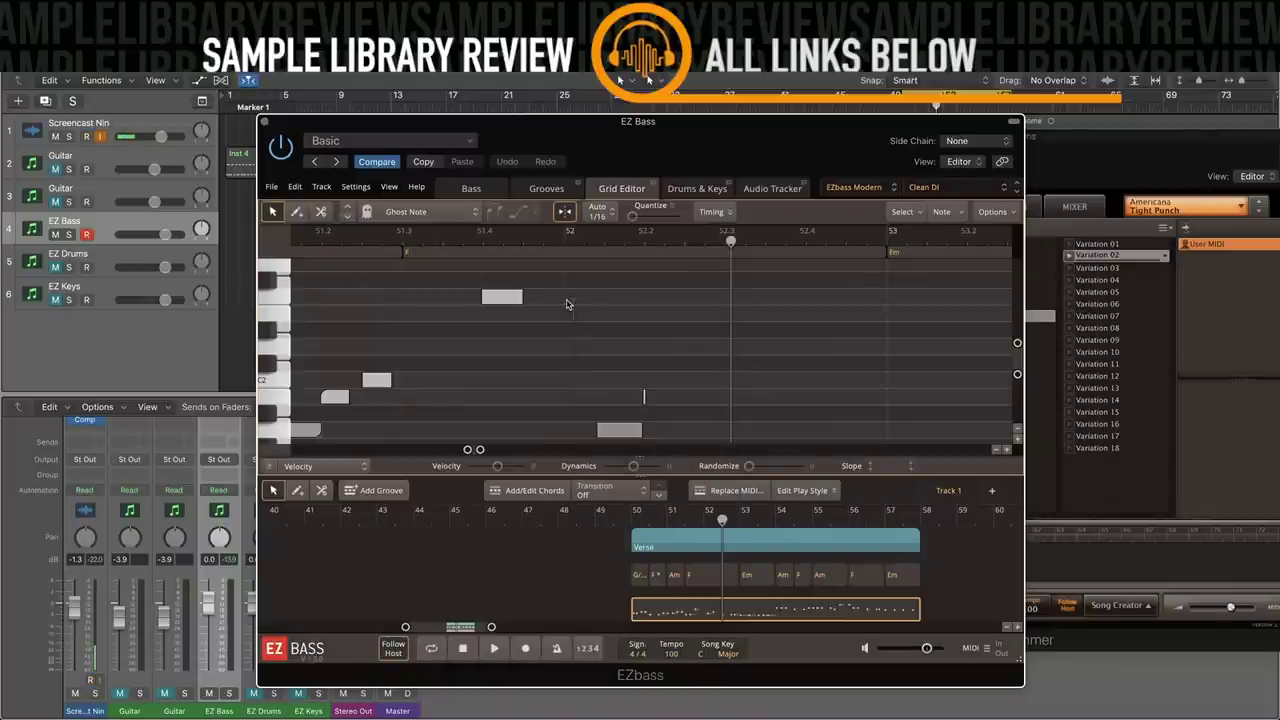
{"action": "left_click", "coordinate": [613, 433]}
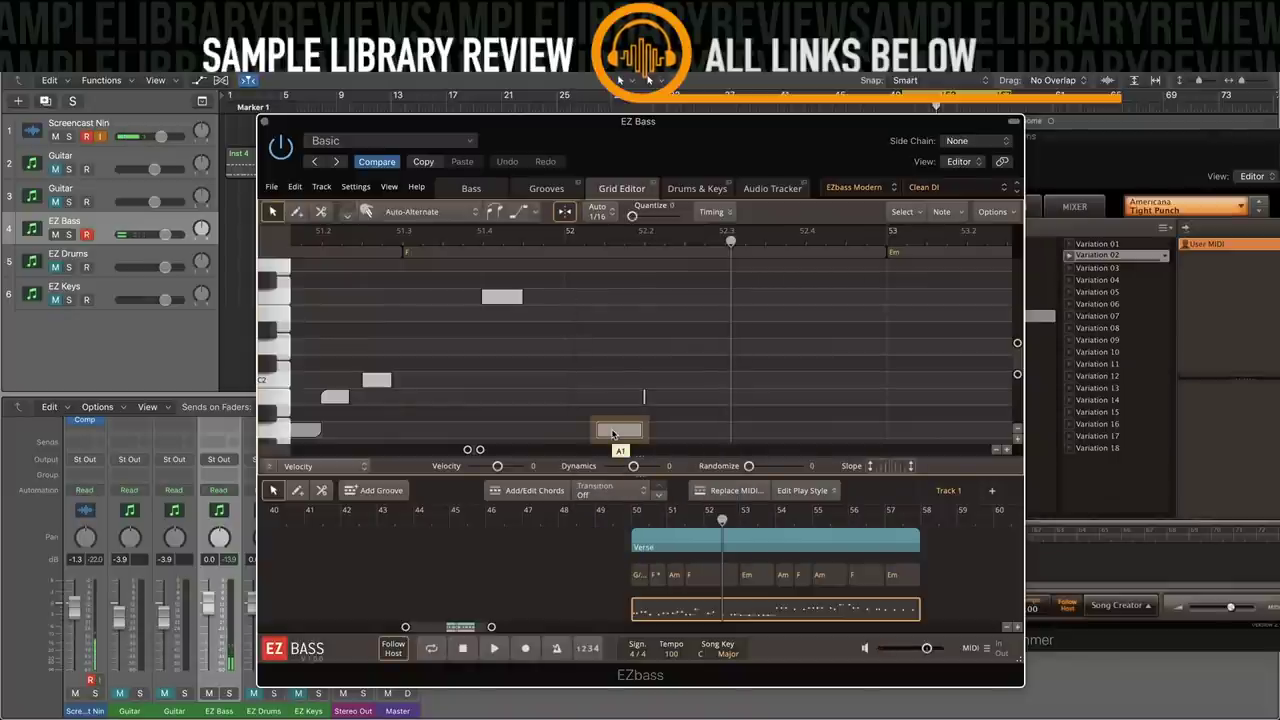
{"action": "left_click", "coordinate": [598, 390]}
Examine the bass notes around bars 50 and 51 at different horizontal and vertical zoom levels.
{"action": "scroll", "coordinate": [565, 355], "scroll_direction": "down", "scroll_amount": 3}
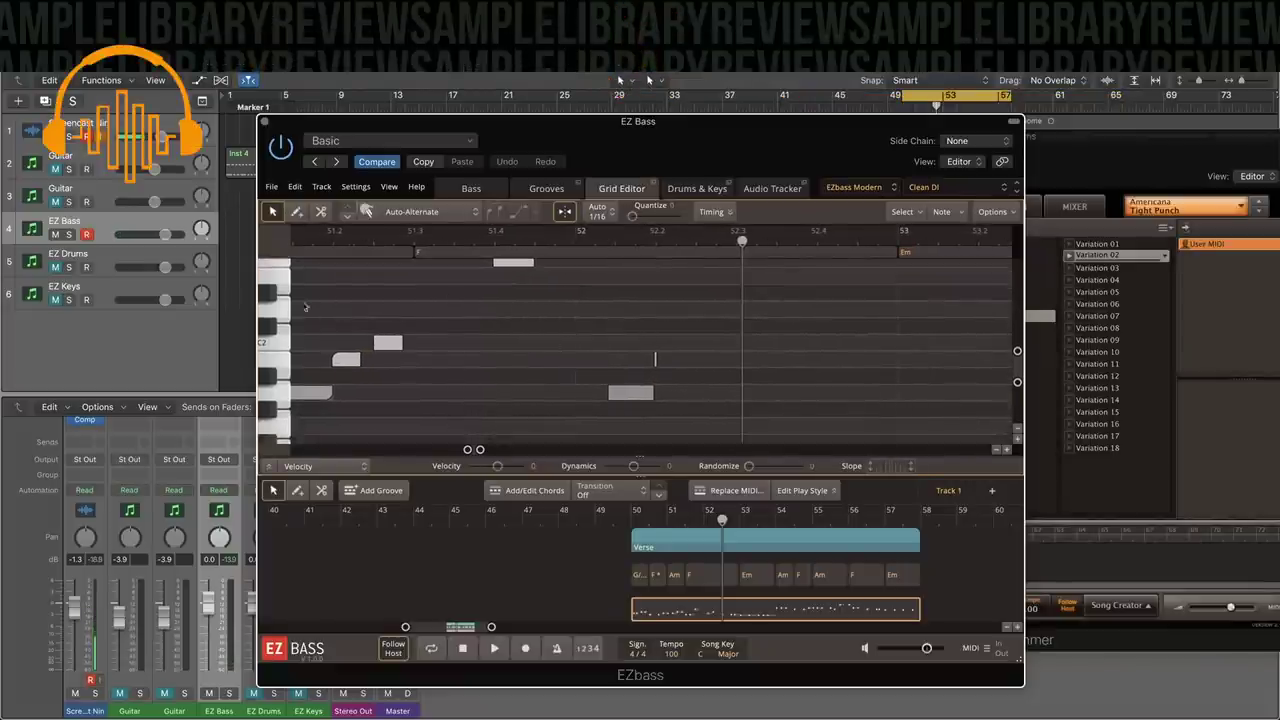
{"action": "scroll", "coordinate": [550, 348], "scroll_direction": "left", "scroll_amount": 5}
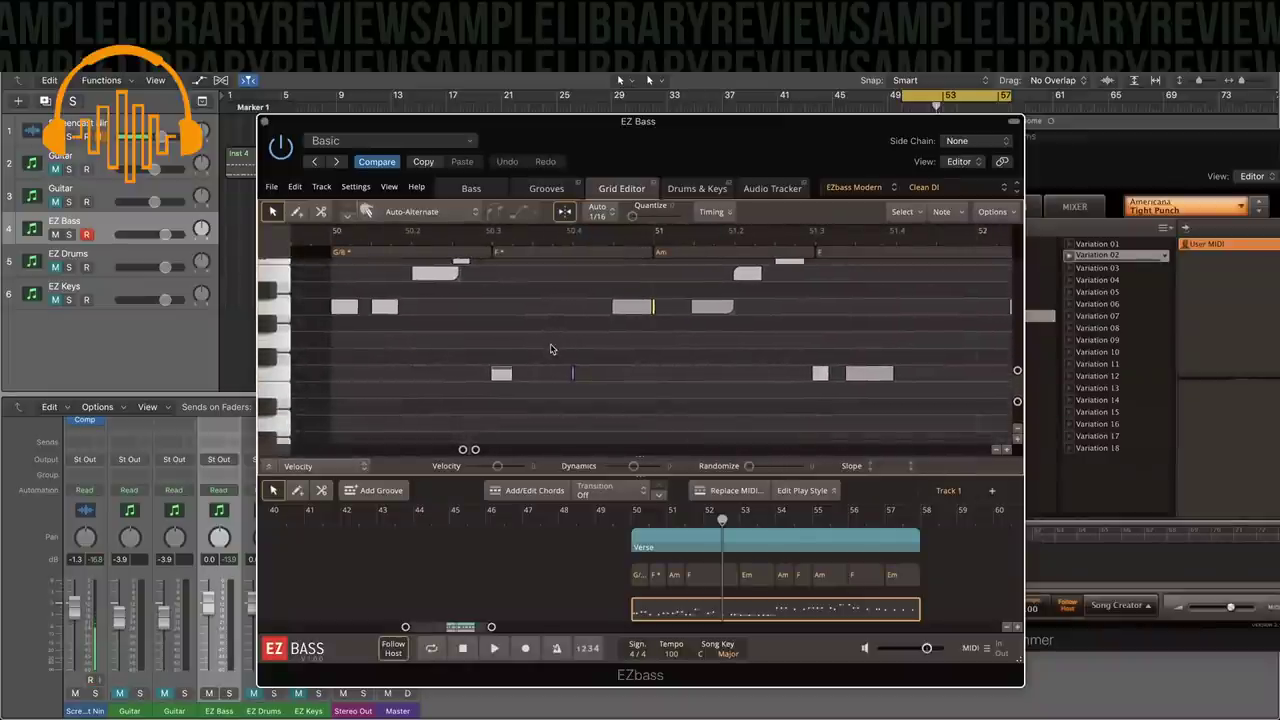
{"action": "left_click", "coordinate": [1008, 451]}
{"action": "left_click", "coordinate": [1008, 451]}
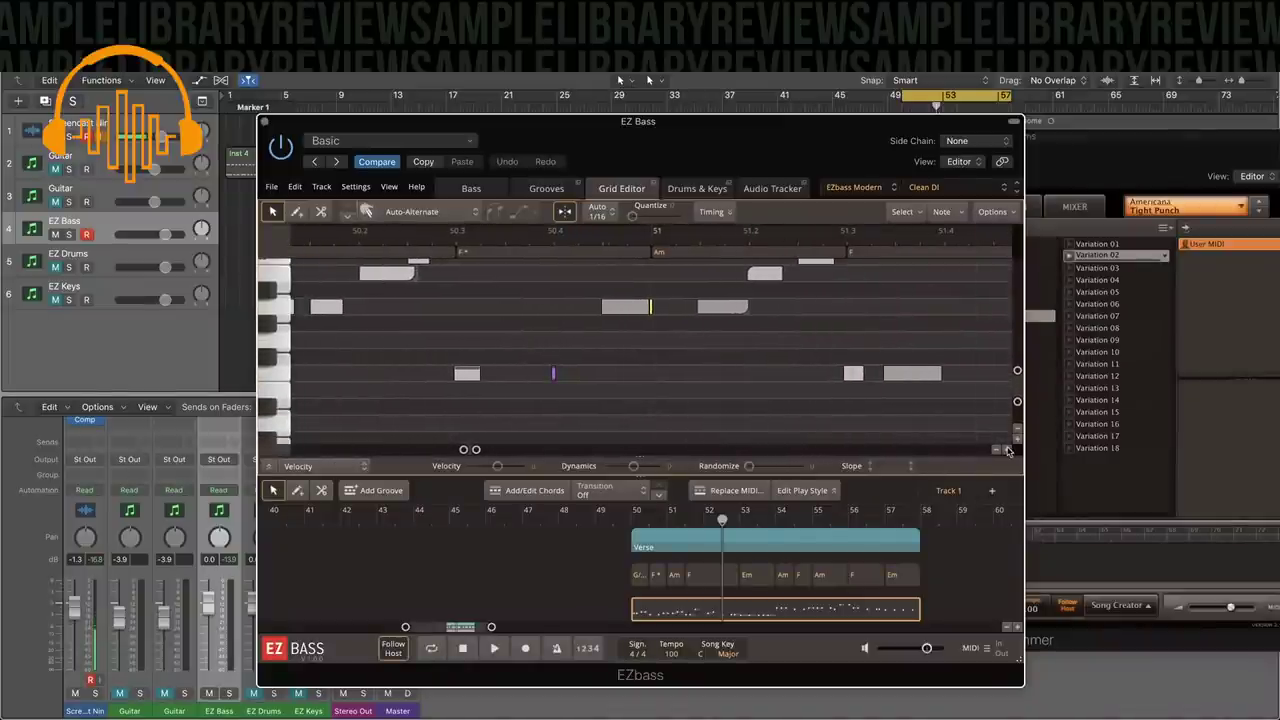
{"action": "scroll", "coordinate": [462, 376], "scroll_direction": "down", "scroll_amount": 3}
{"action": "scroll", "coordinate": [462, 376], "scroll_direction": "up", "scroll_amount": 4}
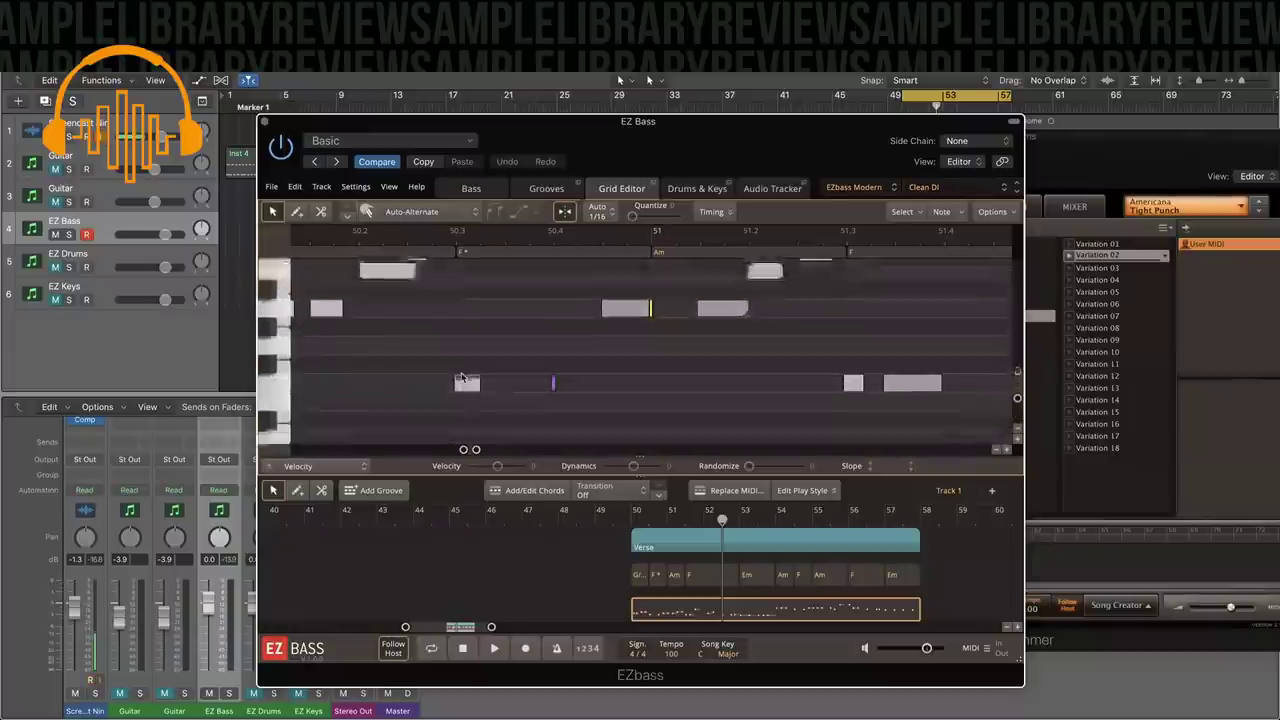
{"action": "scroll", "coordinate": [462, 376], "scroll_direction": "down", "scroll_amount": 3}
{"action": "scroll", "coordinate": [462, 376], "scroll_direction": "up", "scroll_amount": 3}
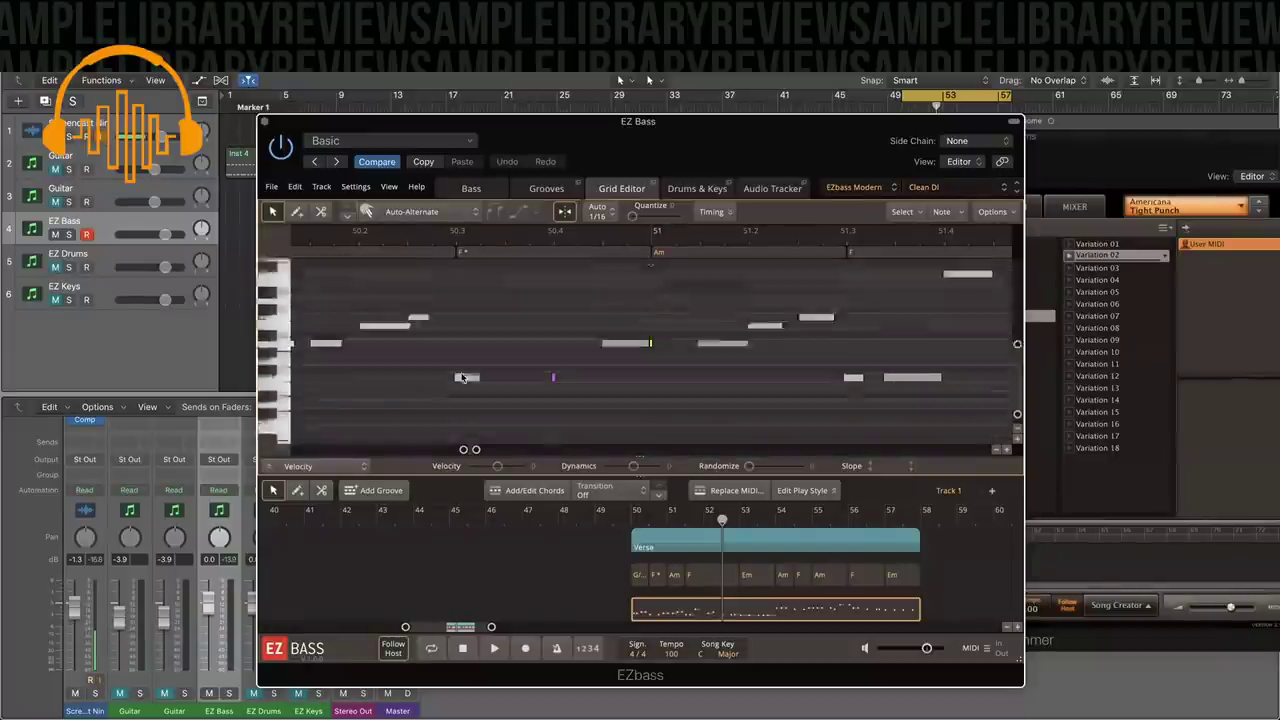
{"action": "scroll", "coordinate": [462, 376], "scroll_direction": "down", "scroll_amount": 4}
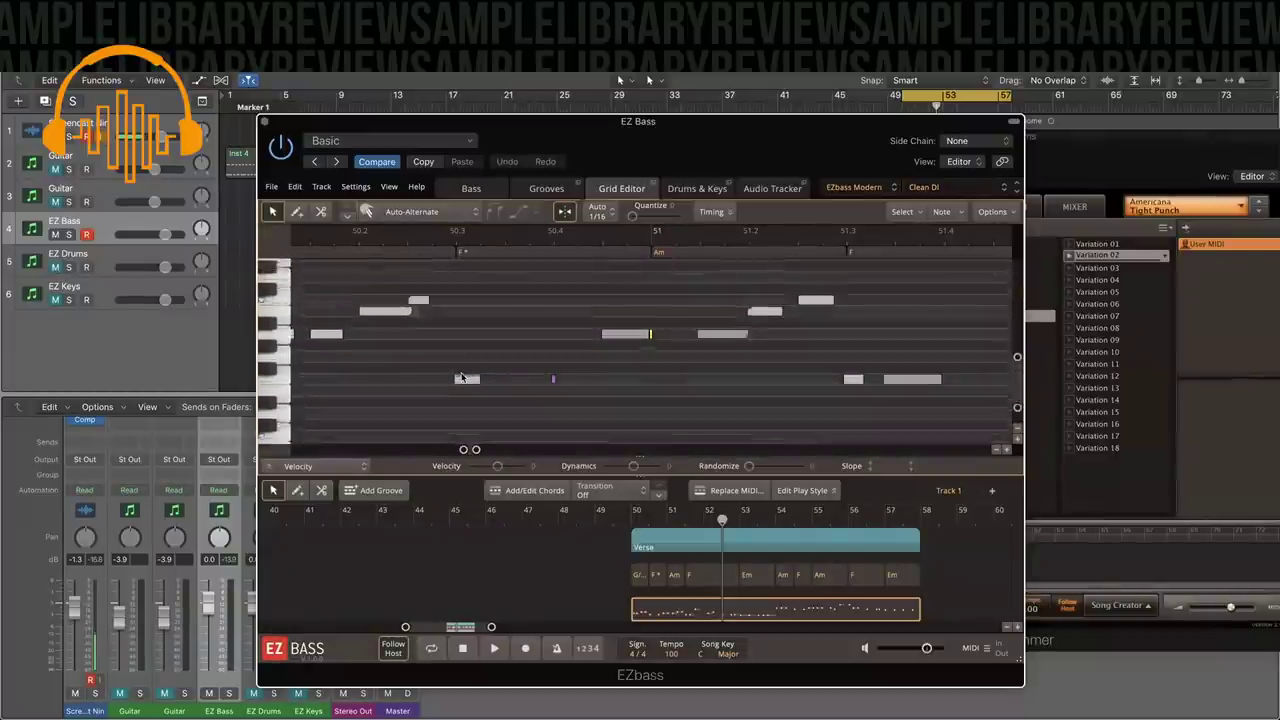
{"action": "scroll", "coordinate": [462, 376], "scroll_direction": "up", "scroll_amount": 4}
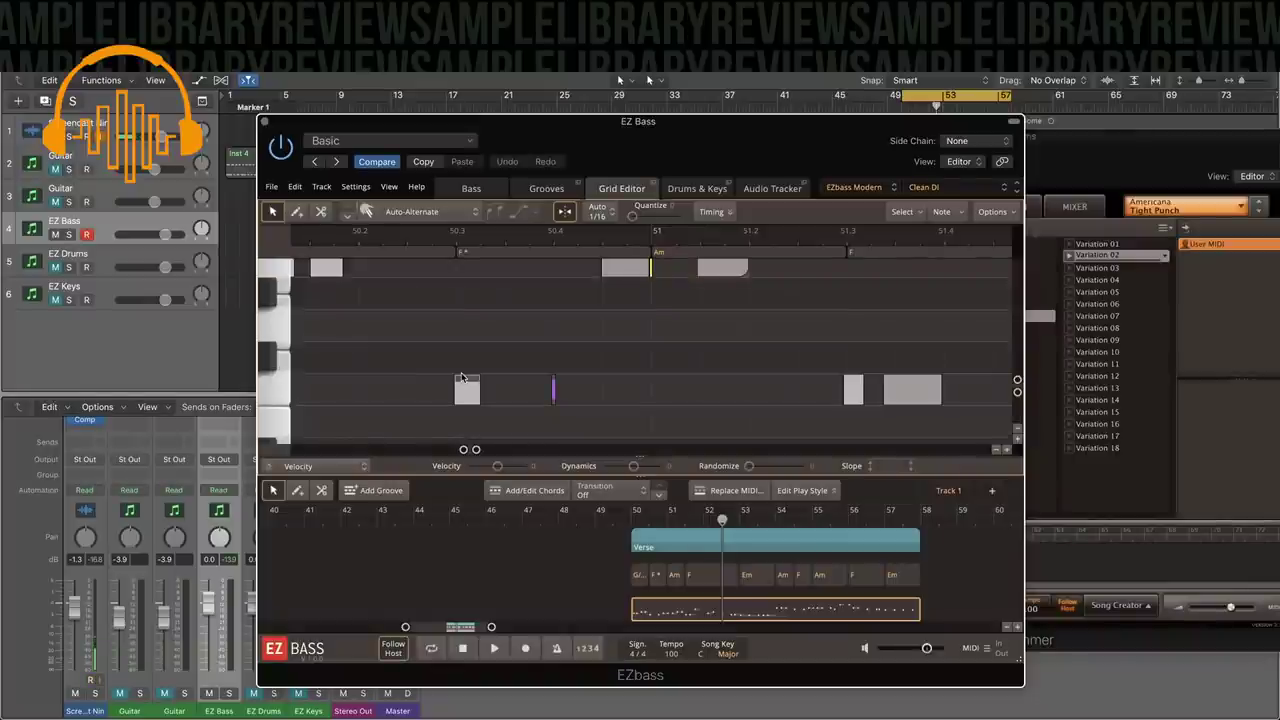
Examine the F note at beat 50.3 up close and the bass line across bars 50 to 53, listening to its playback.
{"action": "scroll", "coordinate": [462, 376], "scroll_direction": "up", "scroll_amount": 1}
{"action": "scroll", "coordinate": [462, 376], "scroll_direction": "up", "scroll_amount": 3}
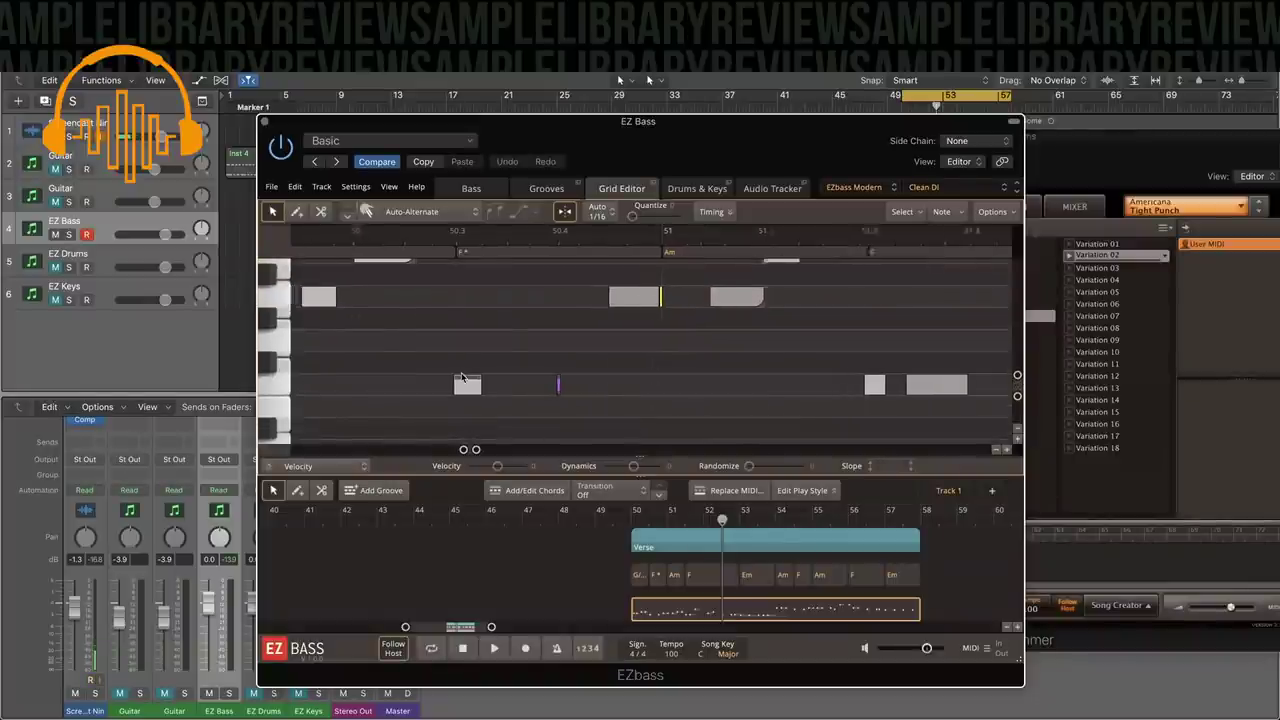
{"action": "scroll", "coordinate": [462, 376], "scroll_direction": "up", "scroll_amount": 5}
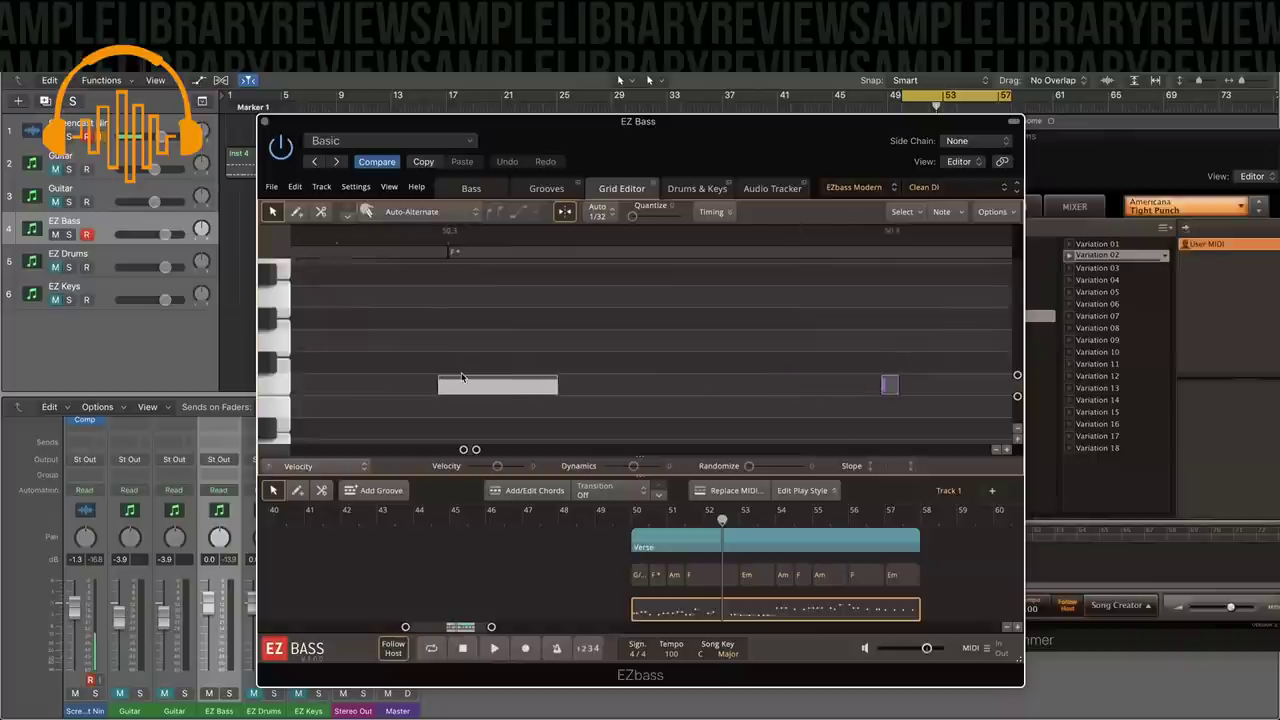
{"action": "scroll", "coordinate": [462, 376], "scroll_direction": "right", "scroll_amount": 1}
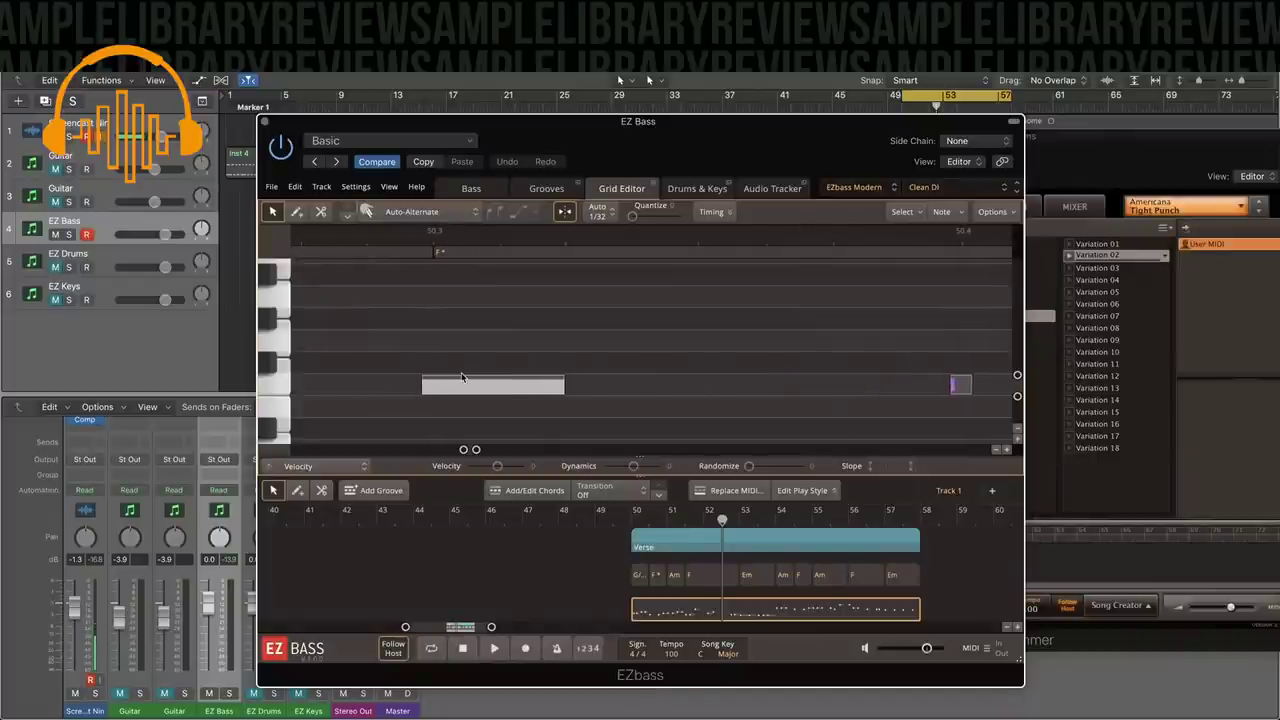
{"action": "scroll", "coordinate": [462, 376], "scroll_direction": "down", "scroll_amount": 8}
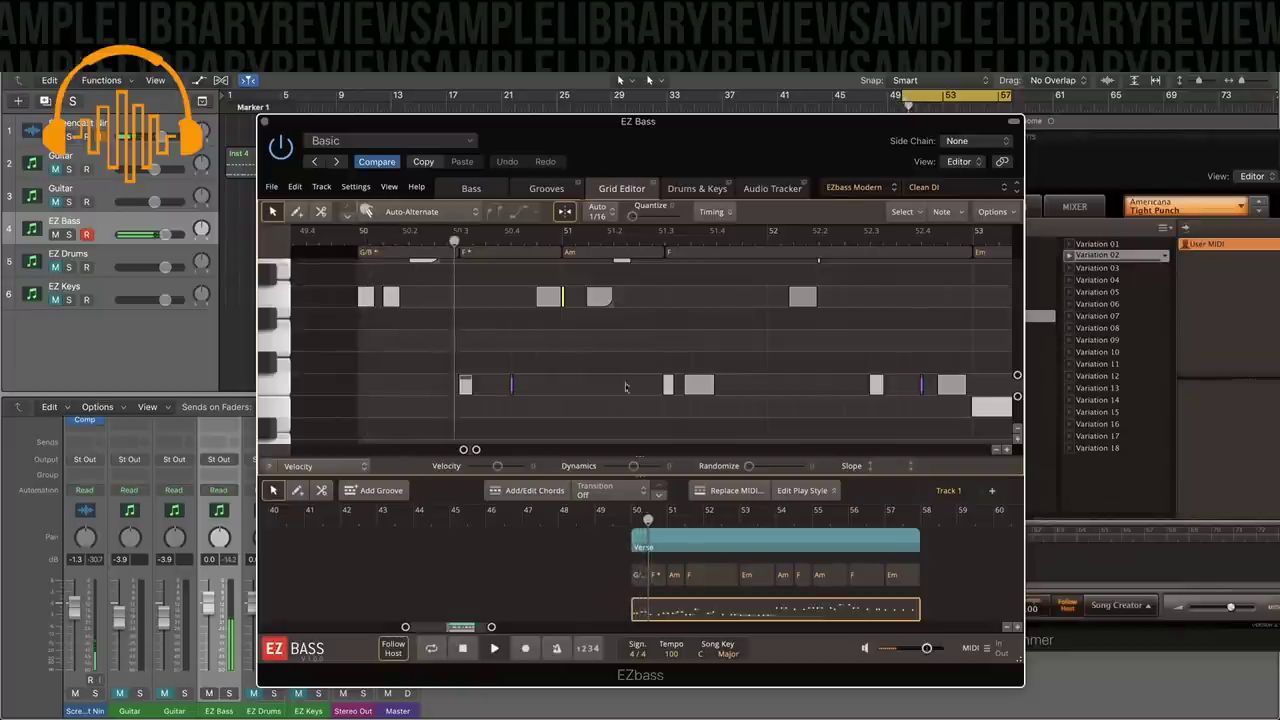
{"action": "scroll", "coordinate": [628, 390], "scroll_direction": "up", "scroll_amount": 2}
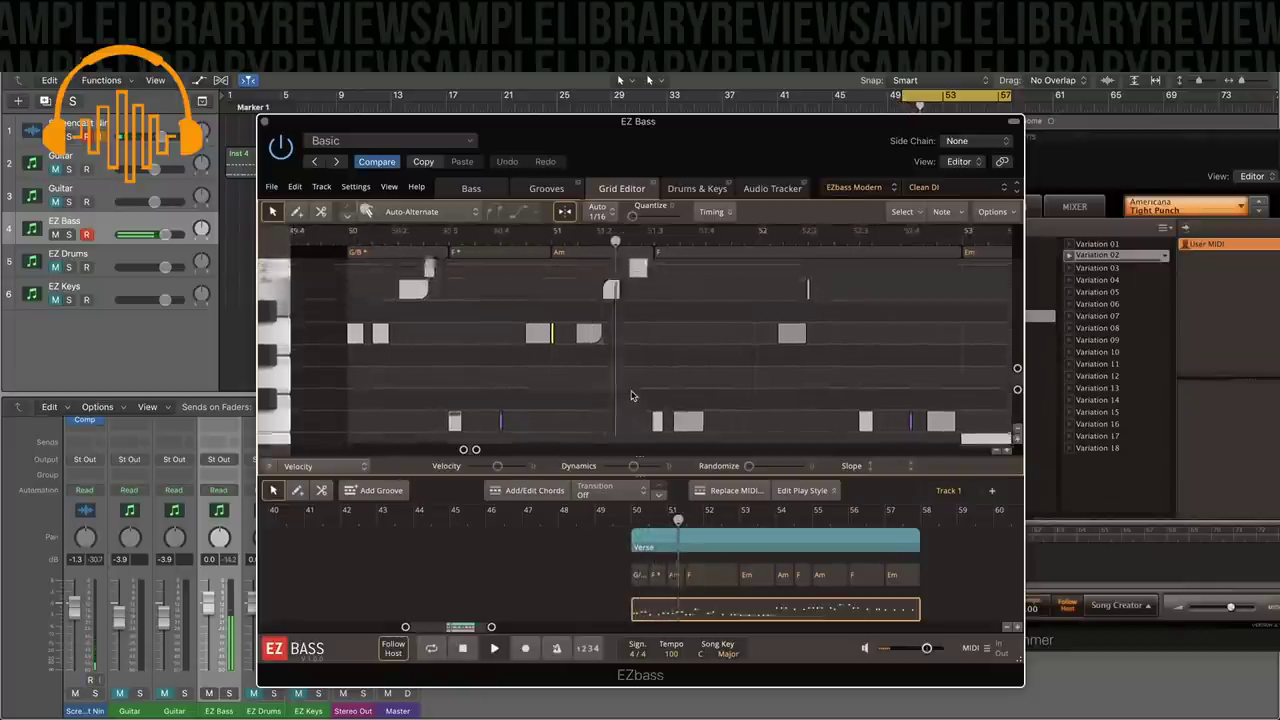
{"action": "scroll", "coordinate": [631, 396], "scroll_direction": "right", "scroll_amount": 2}
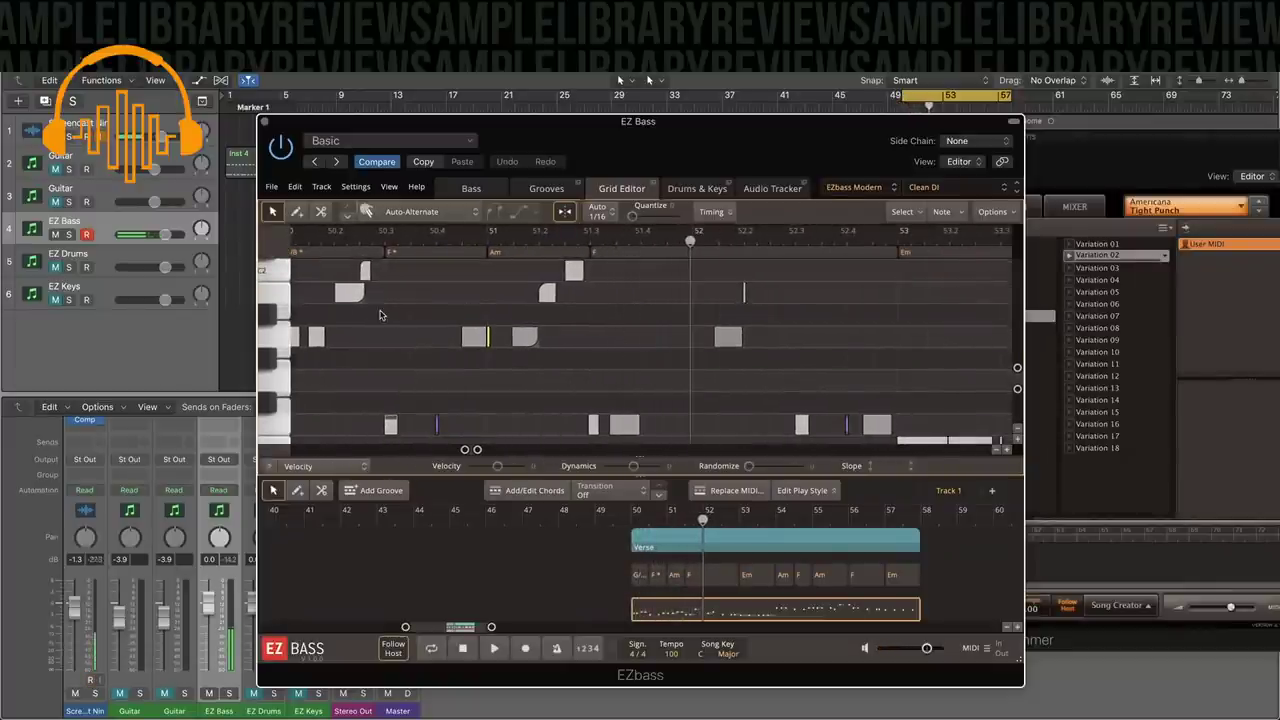
{"action": "scroll", "coordinate": [381, 318], "scroll_direction": "left", "scroll_amount": 3}
{"action": "scroll", "coordinate": [403, 345], "scroll_direction": "up", "scroll_amount": 1}
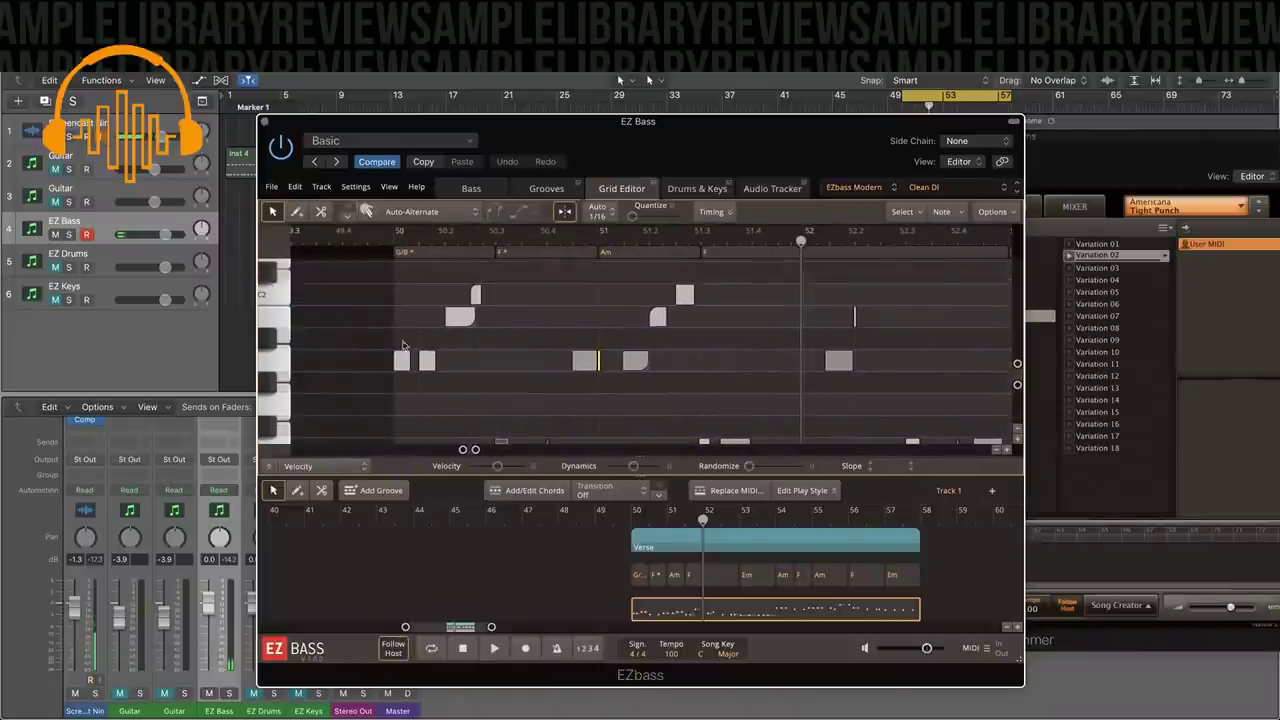
{"action": "scroll", "coordinate": [708, 391], "scroll_direction": "down", "scroll_amount": 1}
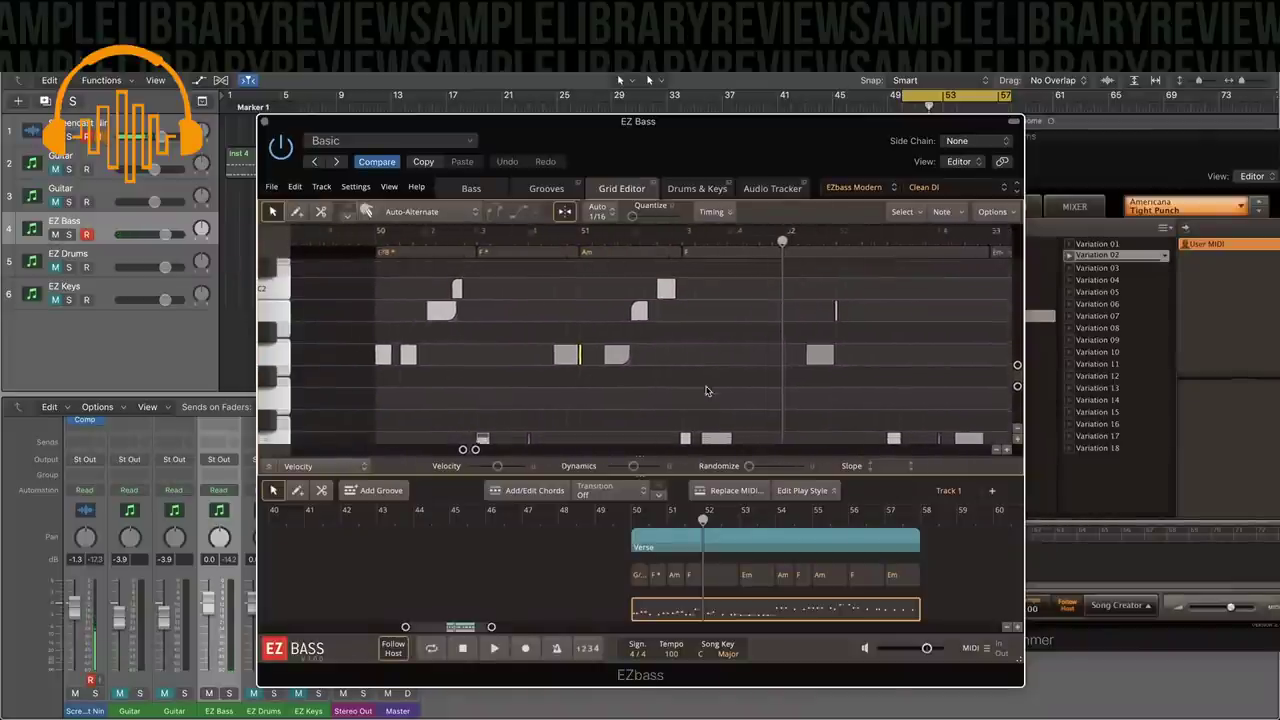
{"action": "scroll", "coordinate": [706, 391], "scroll_direction": "right", "scroll_amount": 2}
{"action": "scroll", "coordinate": [706, 353], "scroll_direction": "right", "scroll_amount": 1}
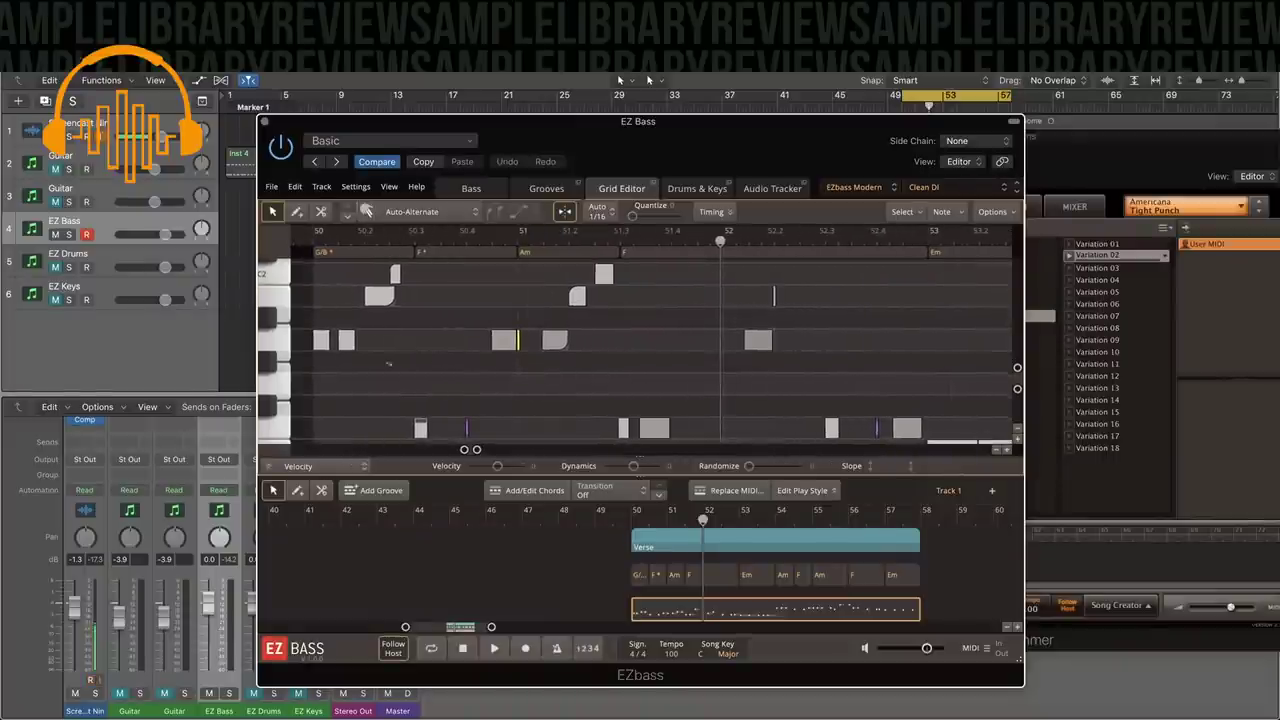
{"action": "scroll", "coordinate": [611, 349], "scroll_direction": "down", "scroll_amount": 1}
{"action": "scroll", "coordinate": [611, 349], "scroll_direction": "left", "scroll_amount": 1}
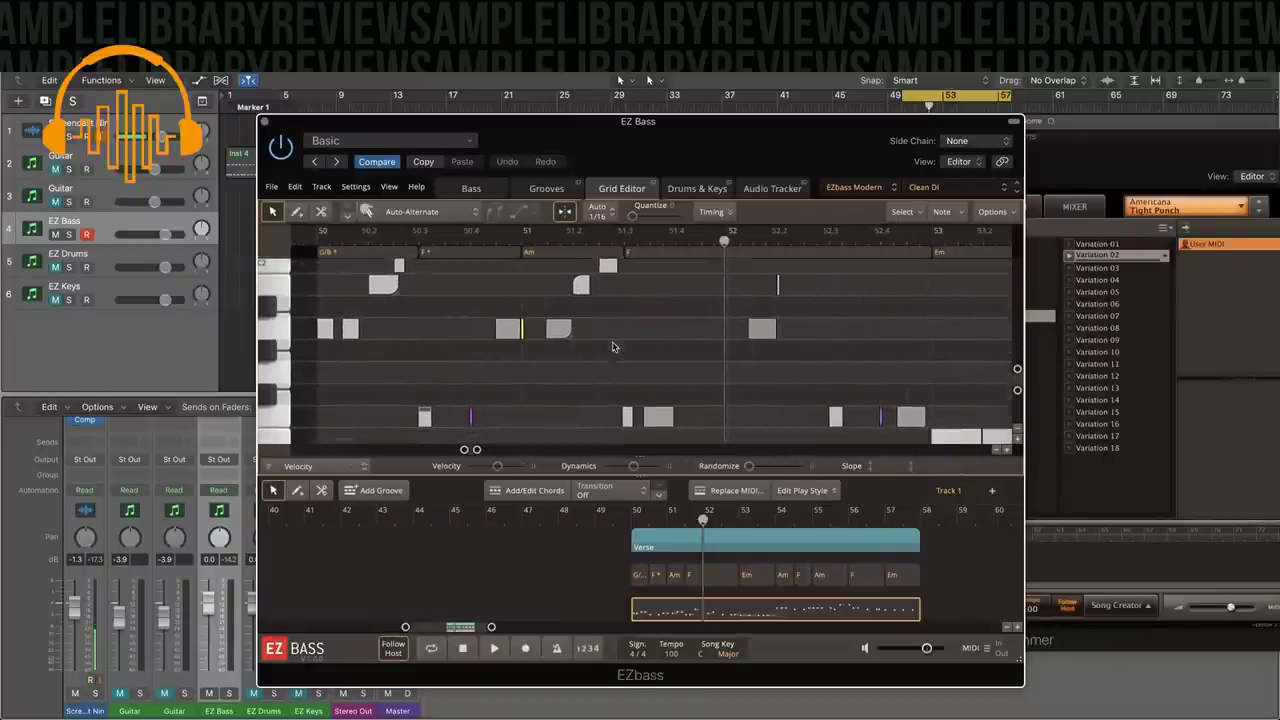
Switch to the Audio Tracker and adjust the detection Threshold for the tracked bass audio.
{"action": "left_click", "coordinate": [758, 192]}
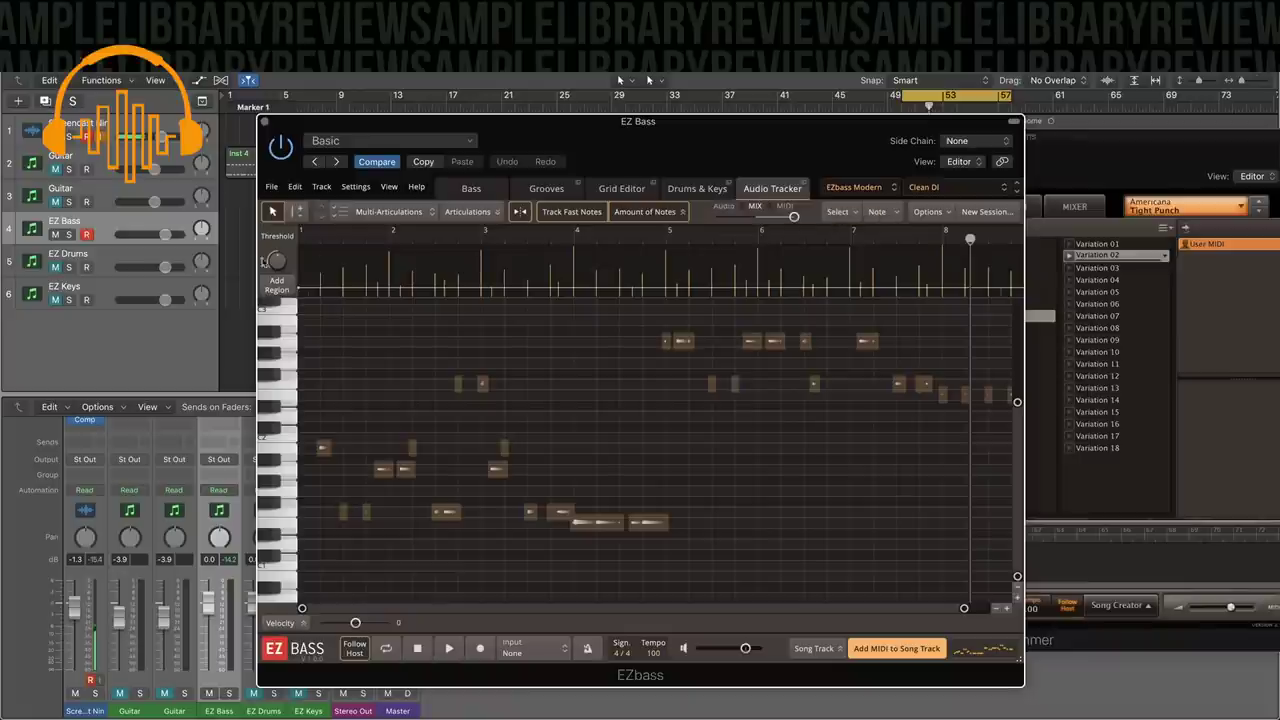
{"action": "left_click_drag", "start_coordinate": [276, 266], "coordinate": [276, 224]}
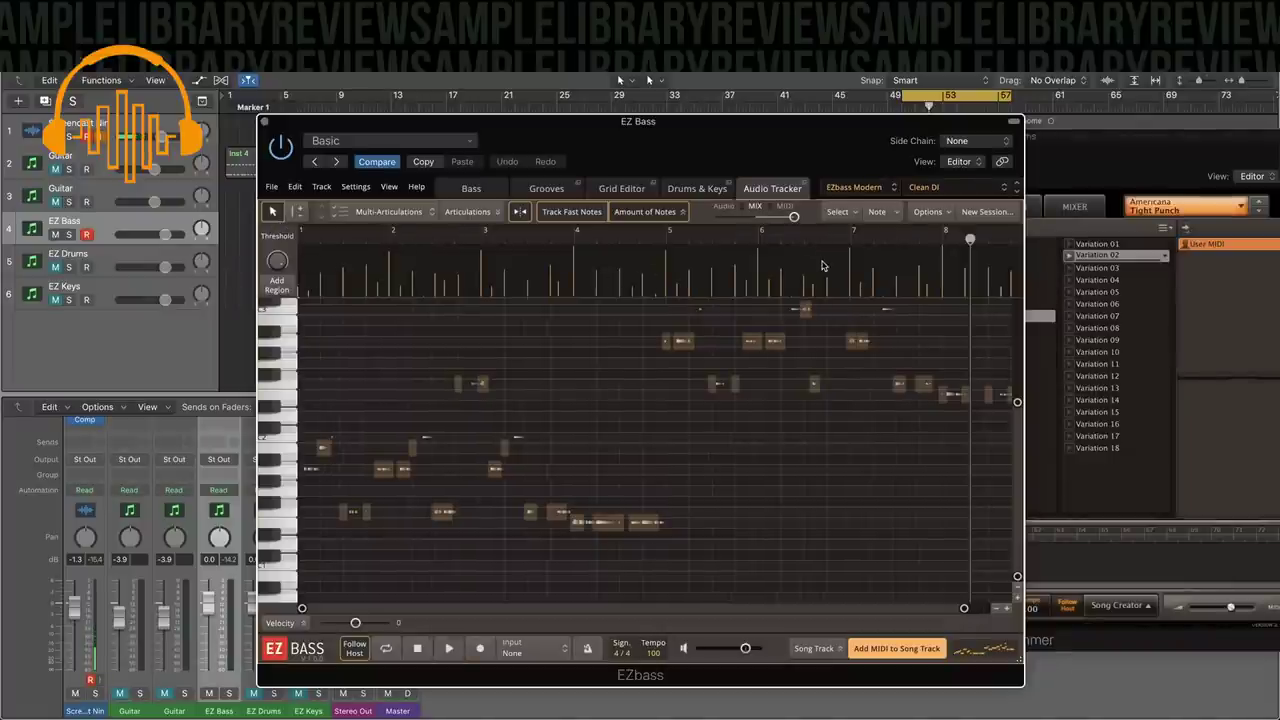
{"action": "scroll", "coordinate": [583, 461], "scroll_direction": "right", "scroll_amount": 1}
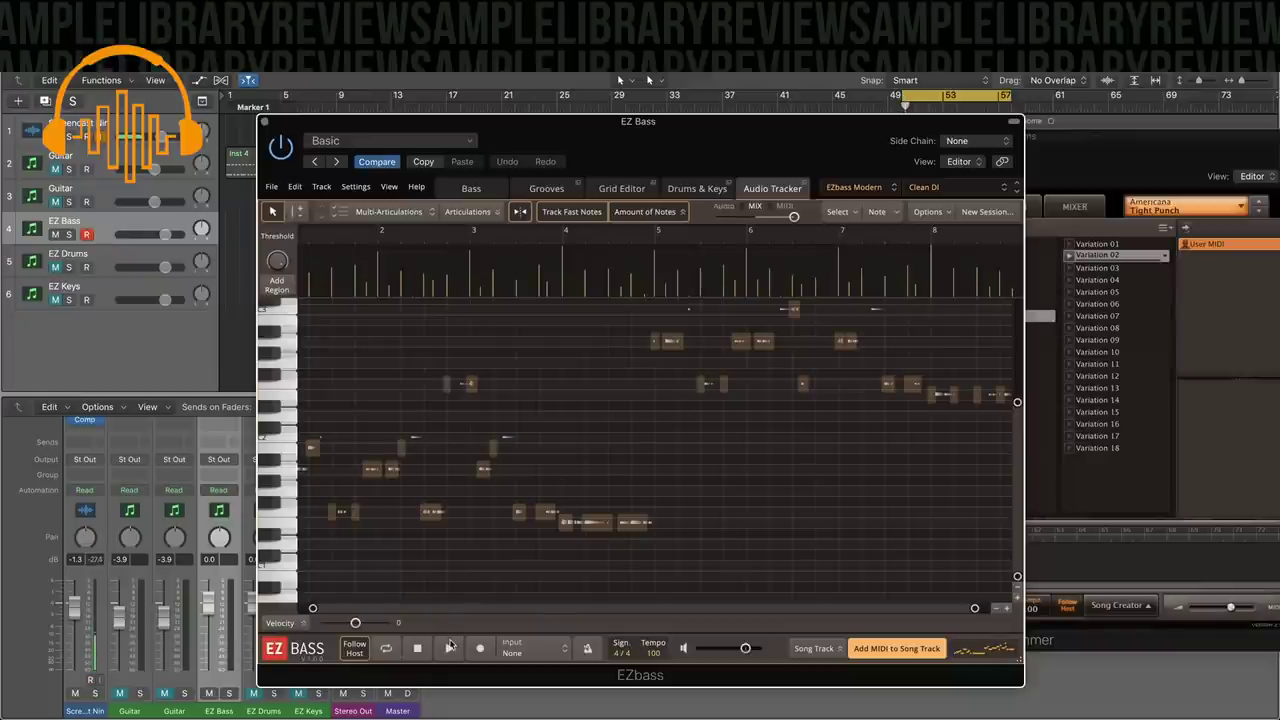
{"action": "scroll", "coordinate": [594, 337], "scroll_direction": "left", "scroll_amount": 1}
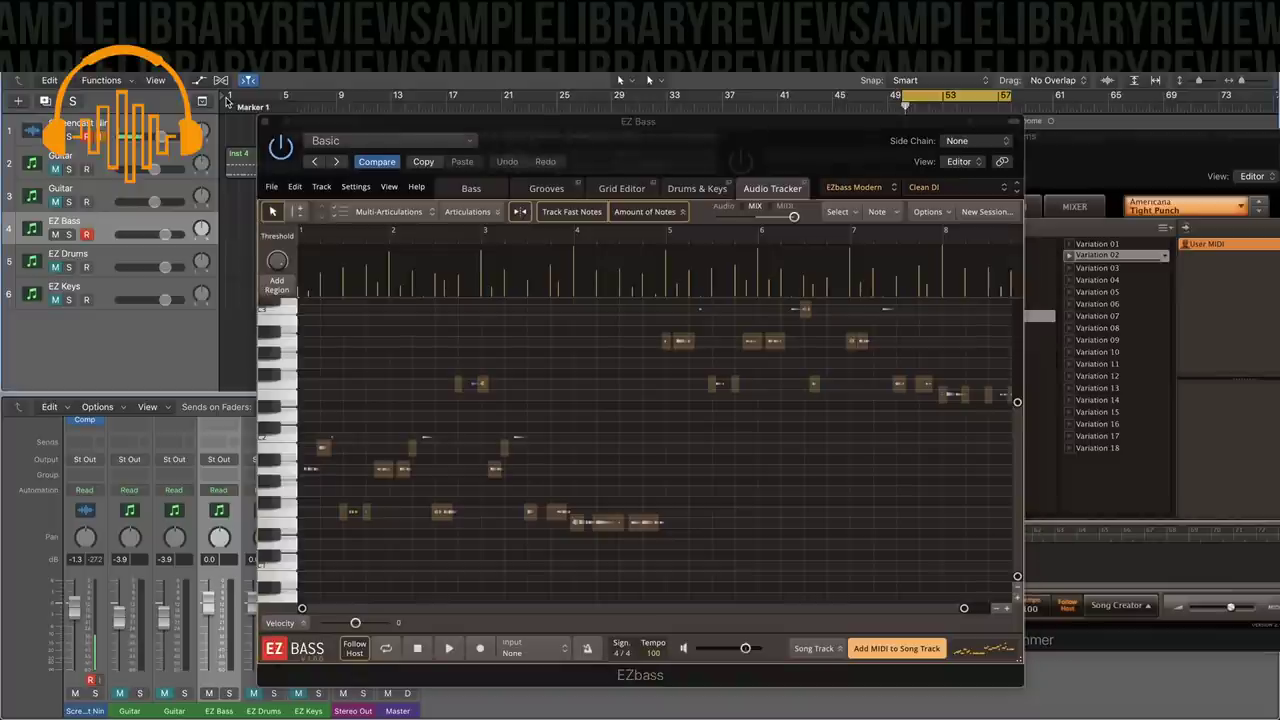
Set the host's cycle range to bars 1 to 5, play the tracked bass there and readjust the detection Threshold.
{"action": "left_click", "coordinate": [940, 93]}
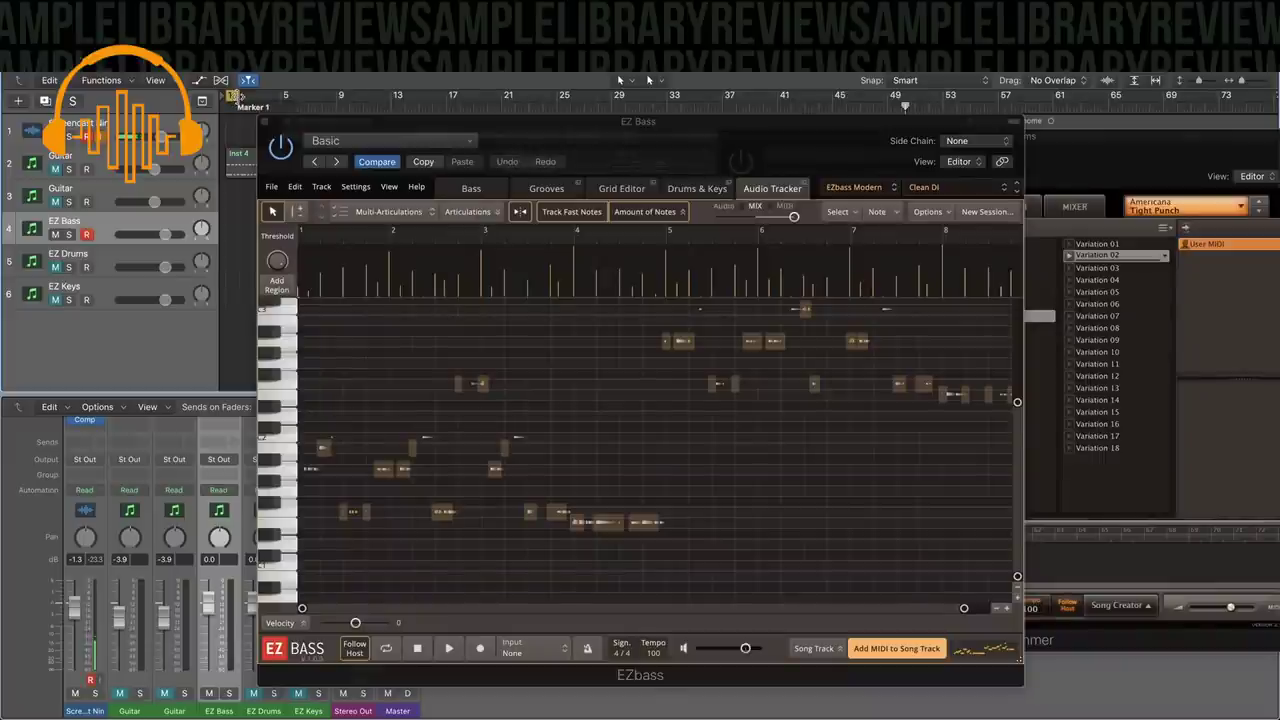
{"action": "key", "text": "space"}
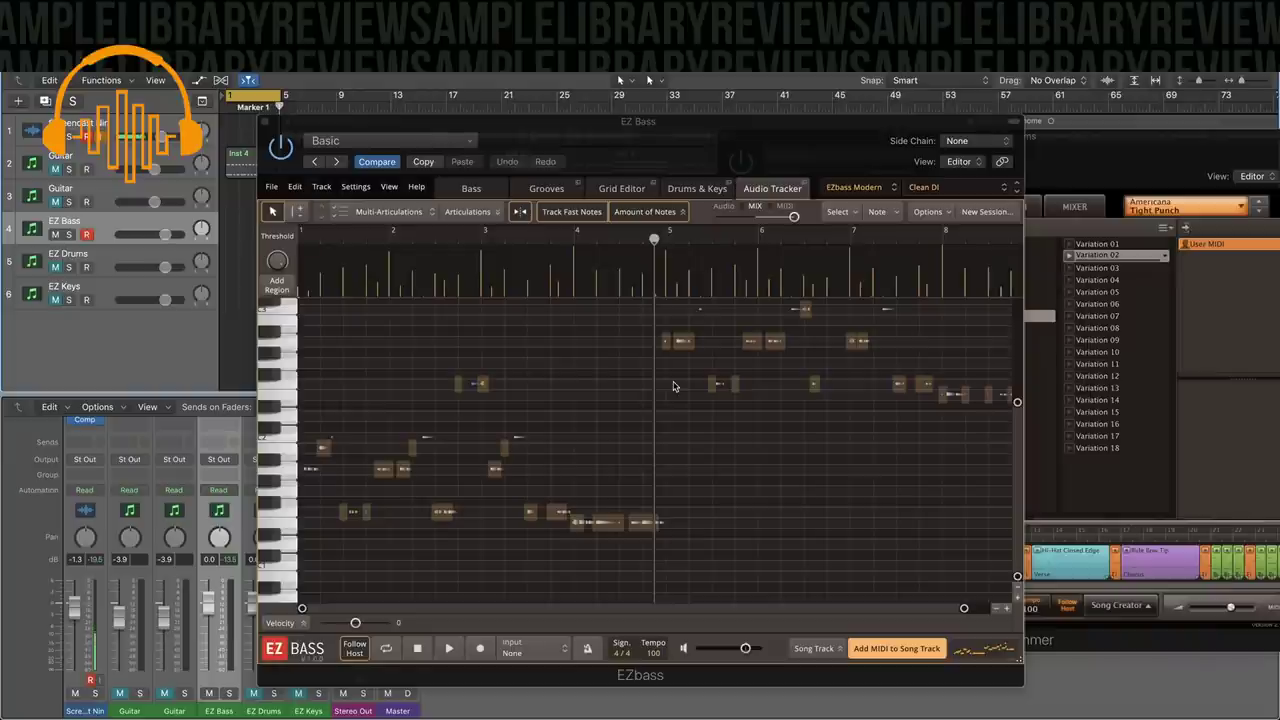
{"action": "left_click_drag", "start_coordinate": [277, 261], "coordinate": [284, 291]}
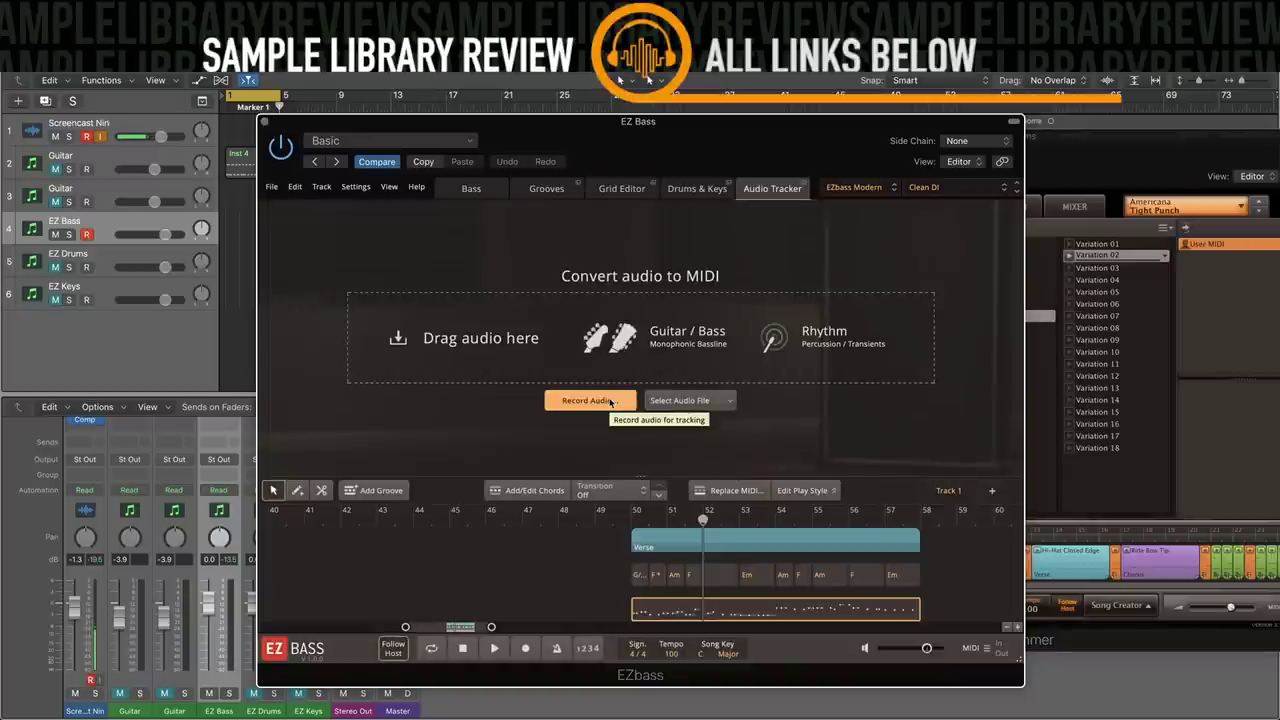
Open the Audio Tracker's audio recording setup and check the available recording inputs.
{"action": "left_click", "coordinate": [611, 402]}
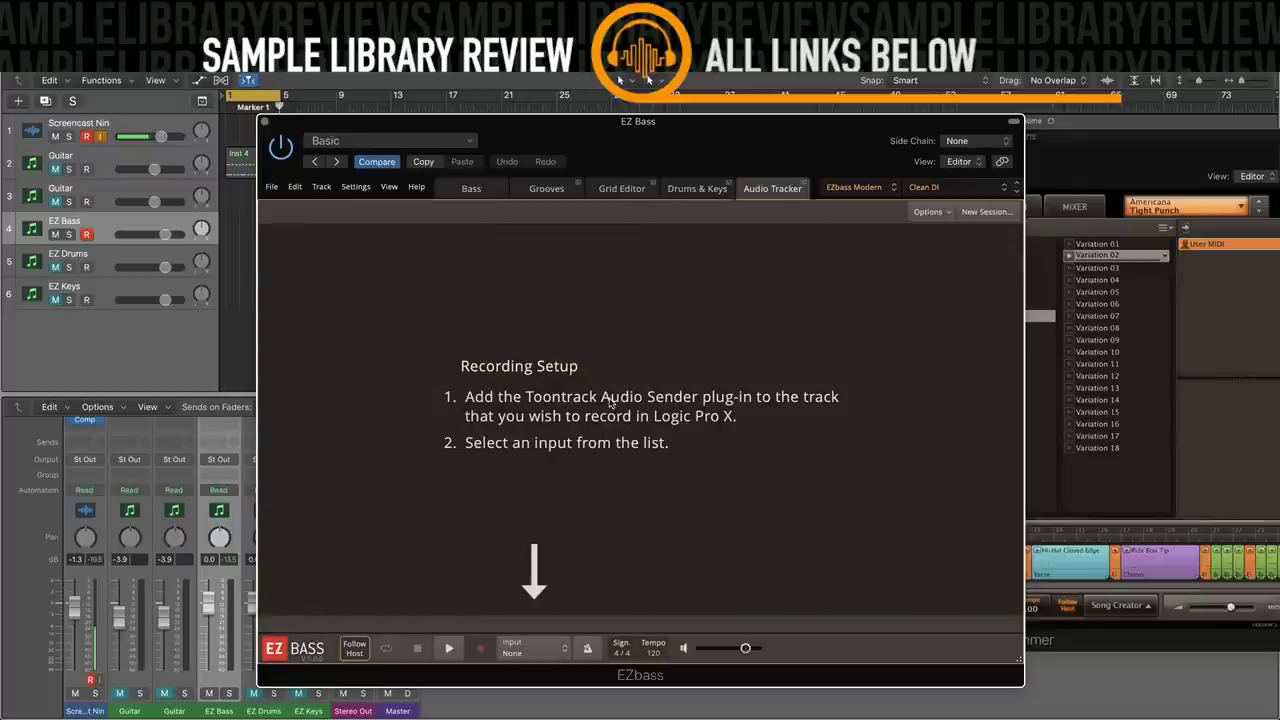
{"action": "left_click", "coordinate": [562, 650]}
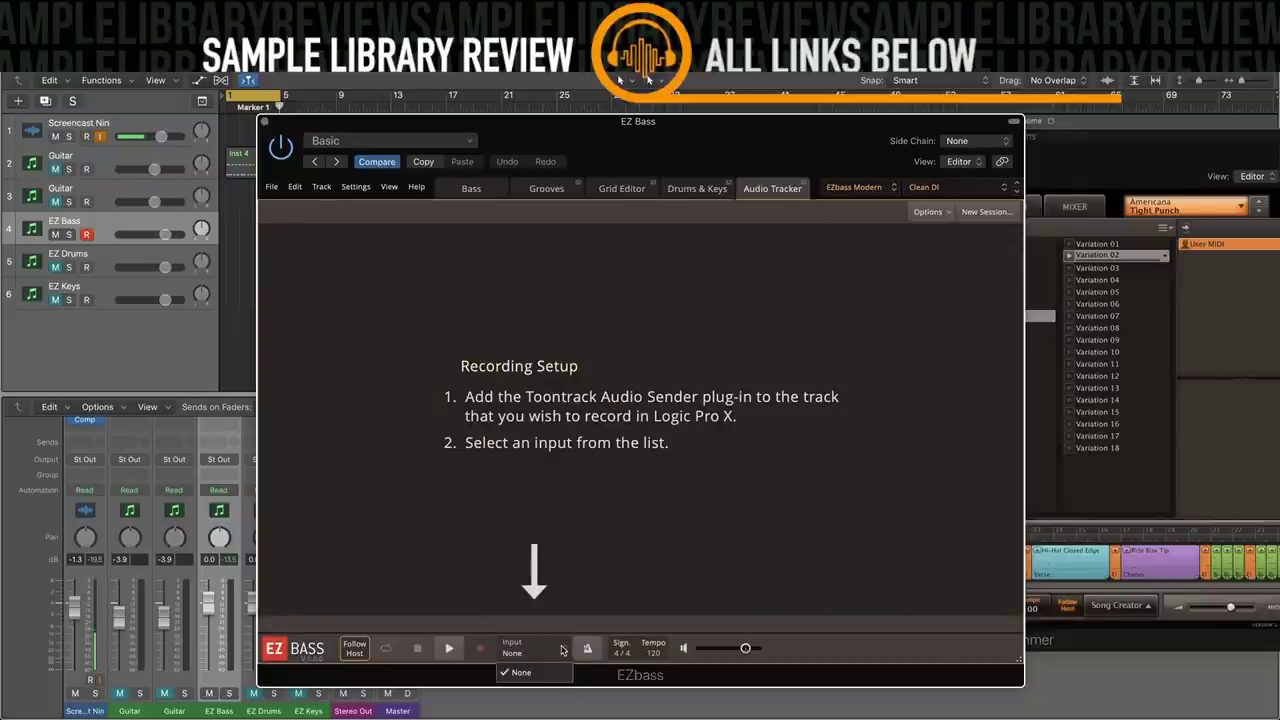
{"action": "left_click", "coordinate": [560, 622]}
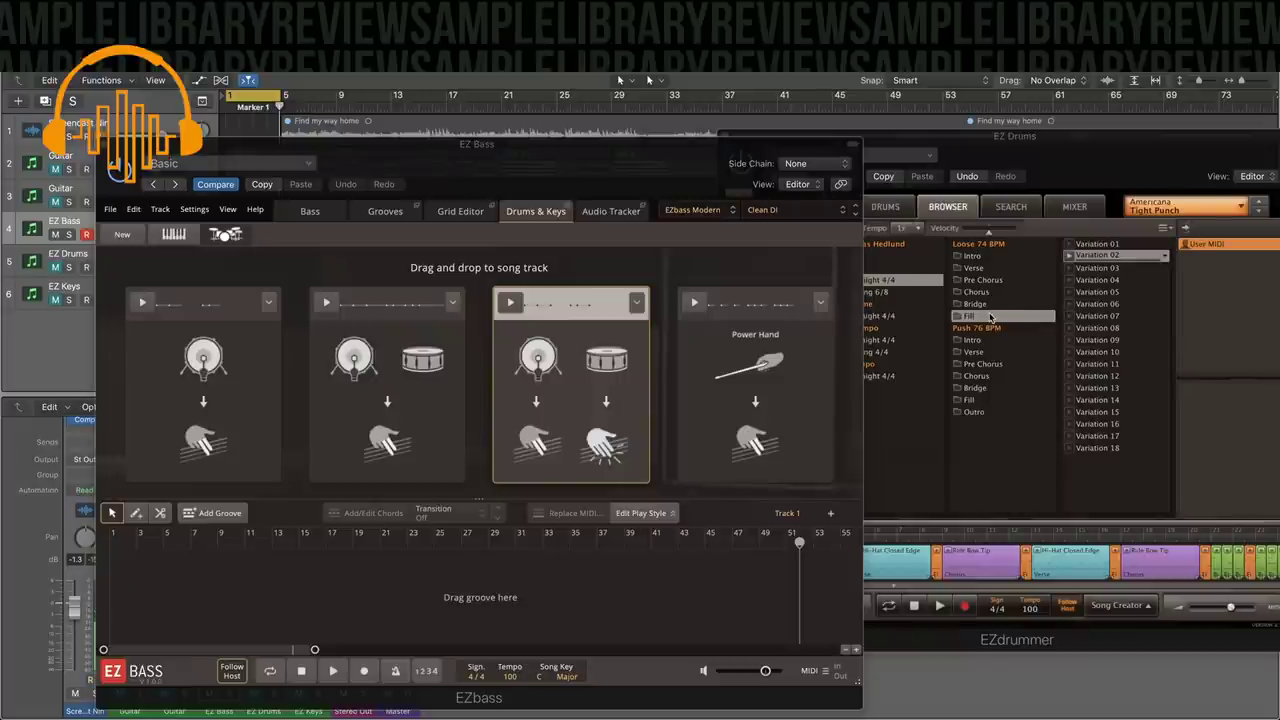
Choose the Loose 74 BPM Verse grooves in EZdrummer, and add a second Verse block at bar 5 of the EZbass song track.
{"action": "left_click", "coordinate": [990, 270]}
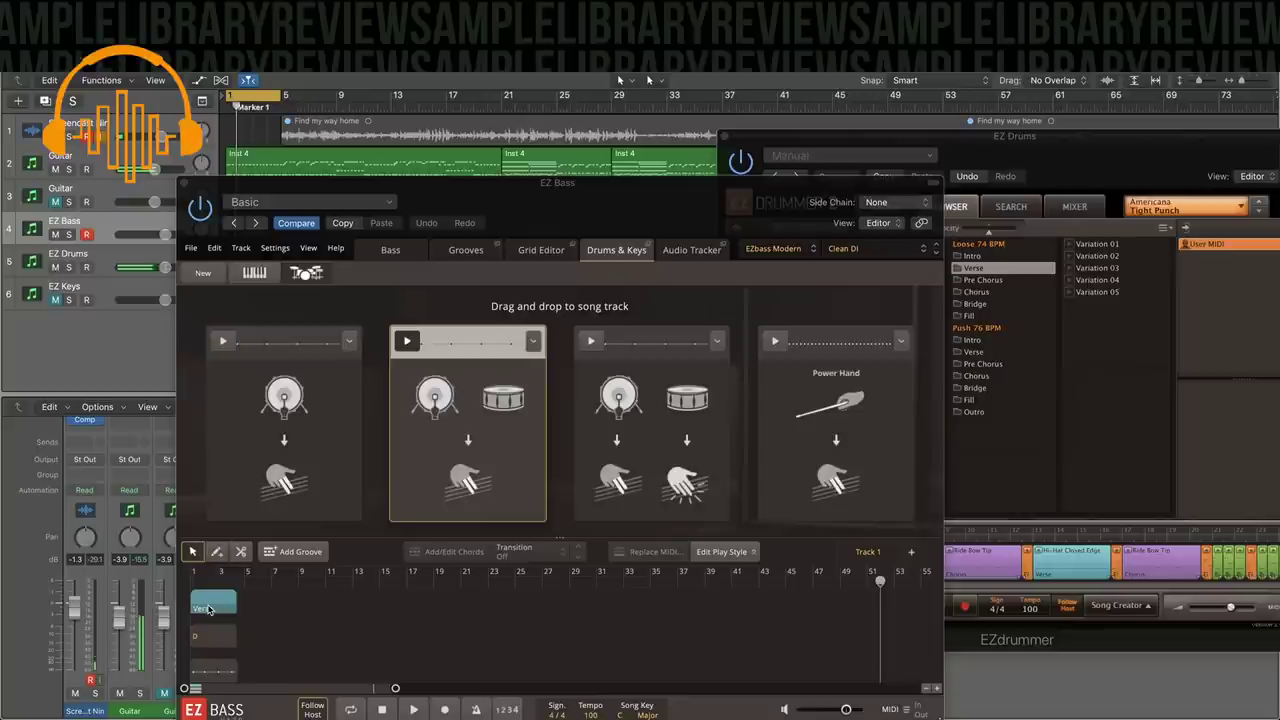
{"action": "left_click", "coordinate": [208, 609]}
{"action": "left_click_drag", "start_coordinate": [256, 607], "coordinate": [260, 608]}
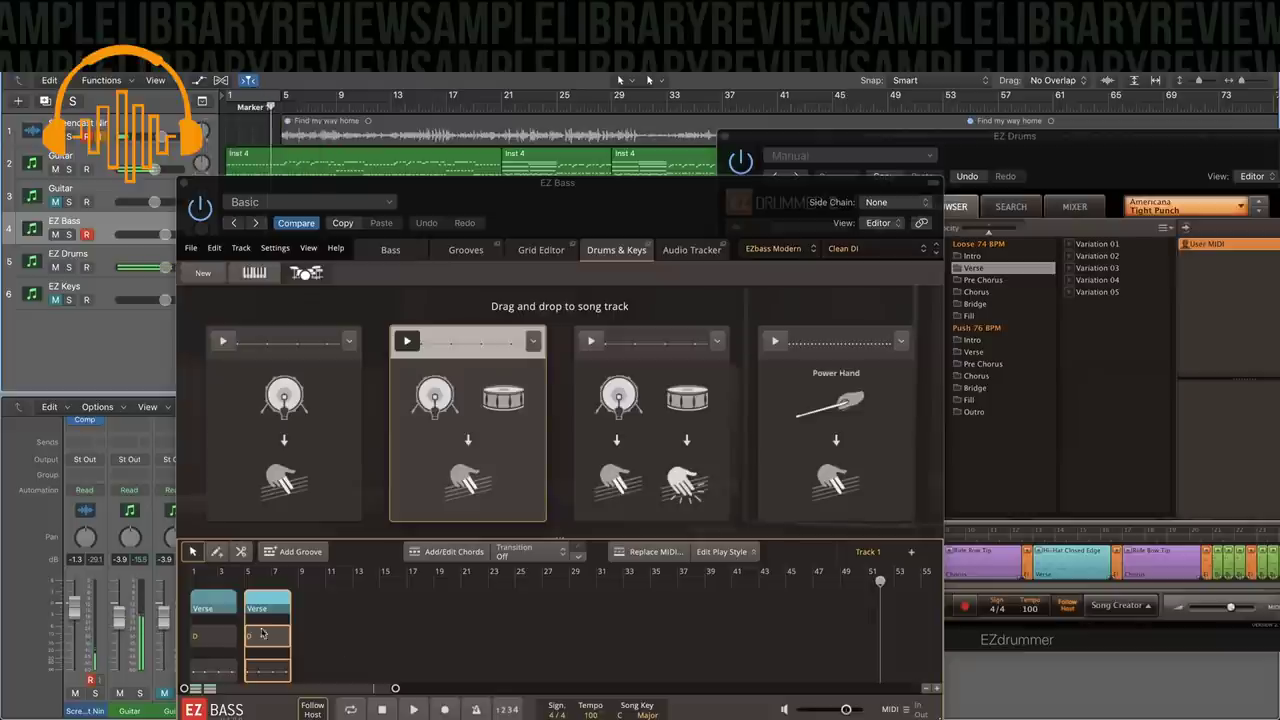
Add the third Drums & Keys groove, with kick and snare on separate hands, at bar 9 and set its chord to D.
{"action": "left_click", "coordinate": [833, 390]}
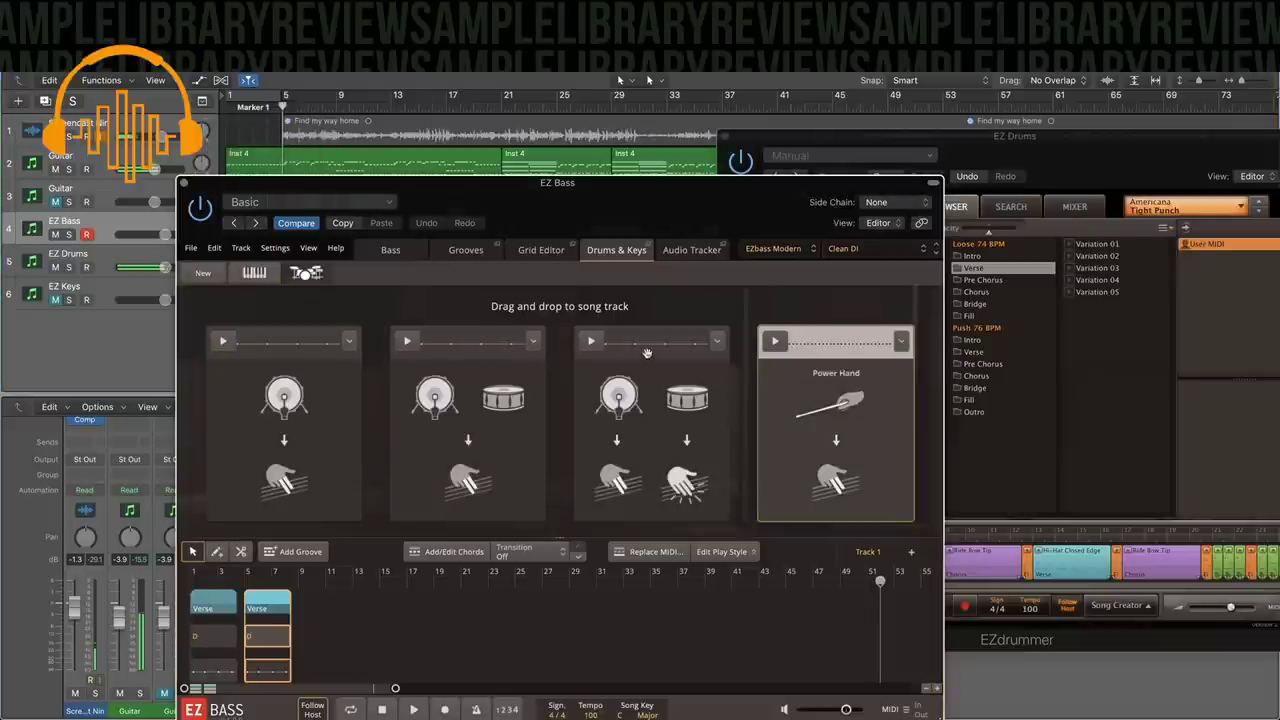
{"action": "left_click_drag", "start_coordinate": [603, 348], "coordinate": [302, 612]}
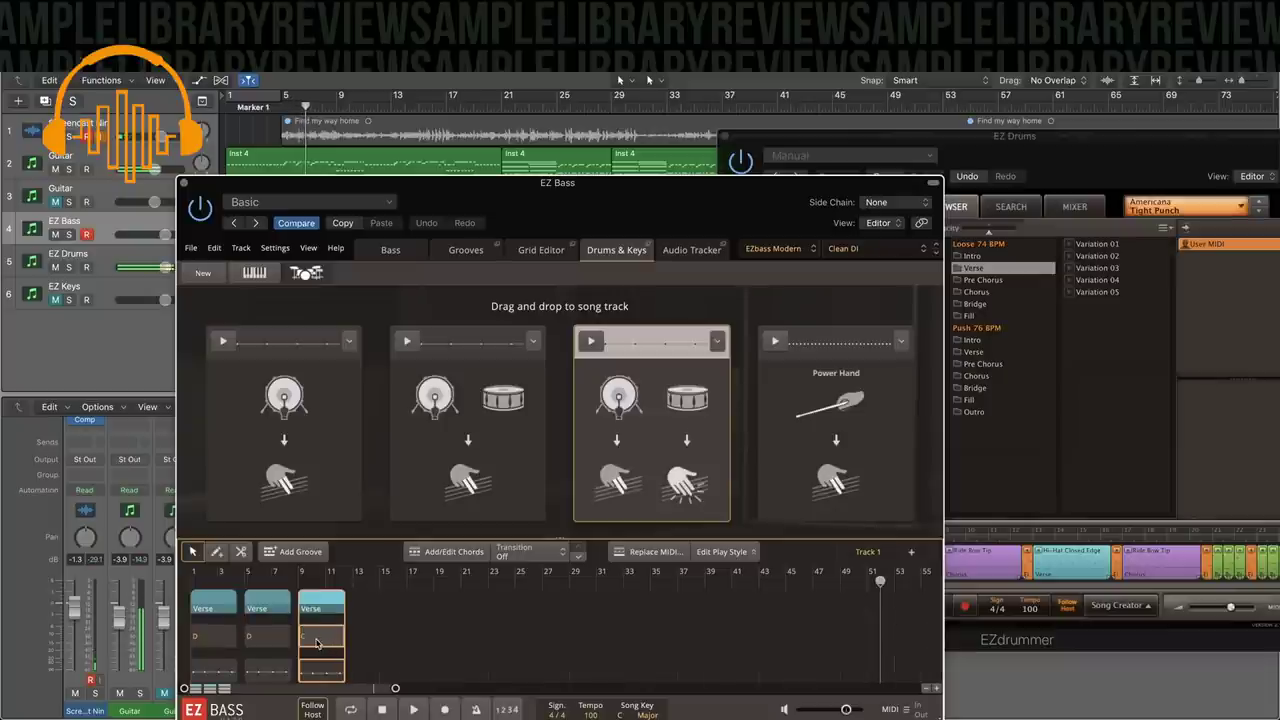
{"action": "left_click", "coordinate": [317, 643]}
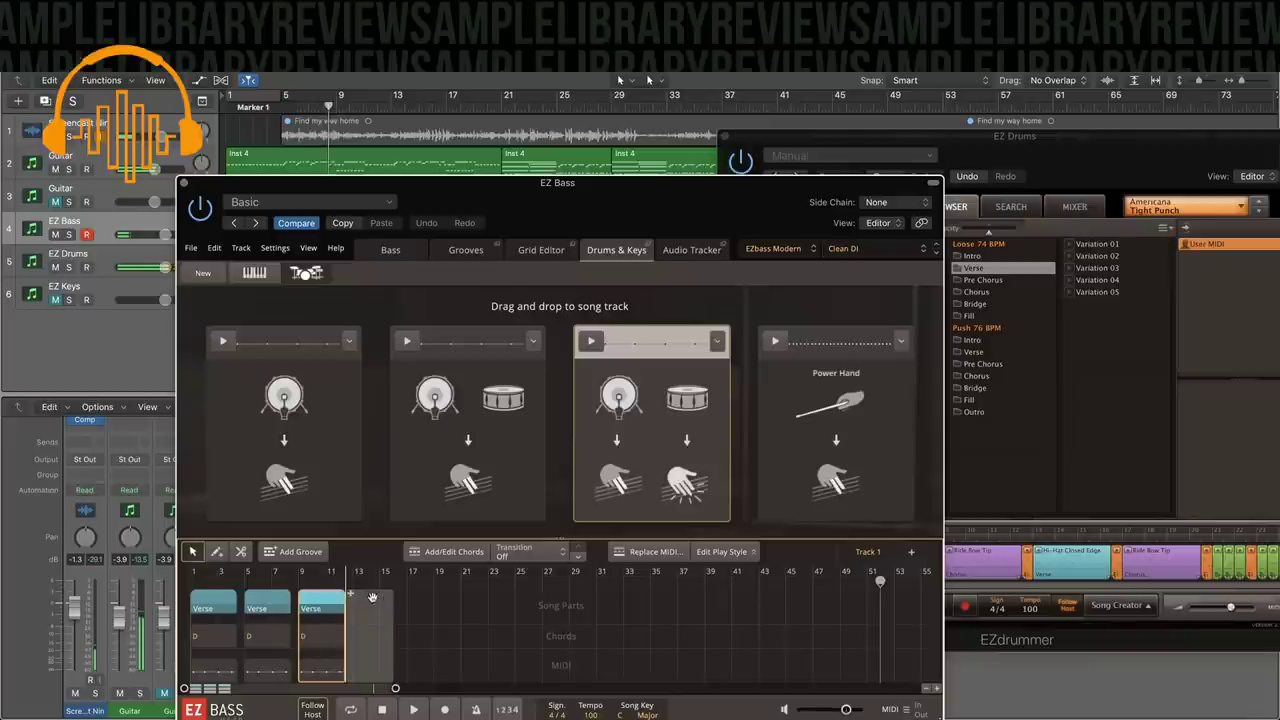
Duplicate the bar 9 Verse block to bars 13 and 17, and change the chord of the bar 17 copy to G.
{"action": "left_click", "coordinate": [377, 598]}
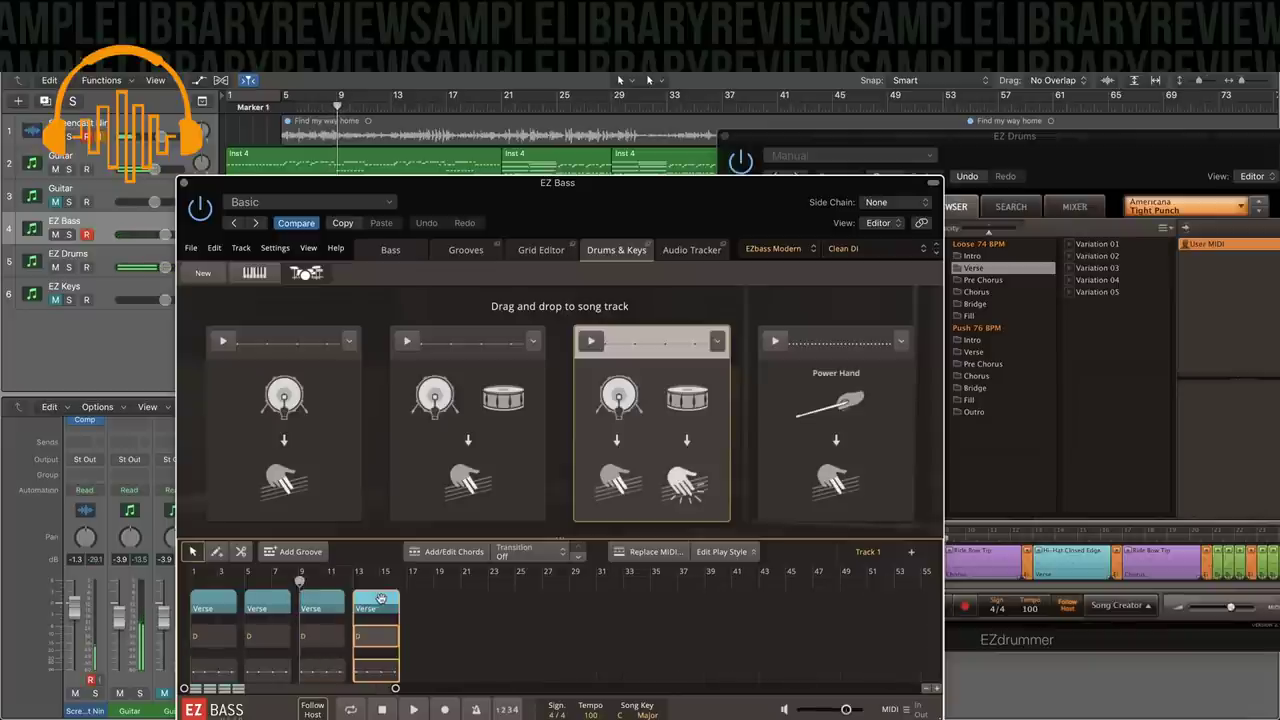
{"action": "left_click", "coordinate": [430, 601]}
{"action": "left_click", "coordinate": [424, 641]}
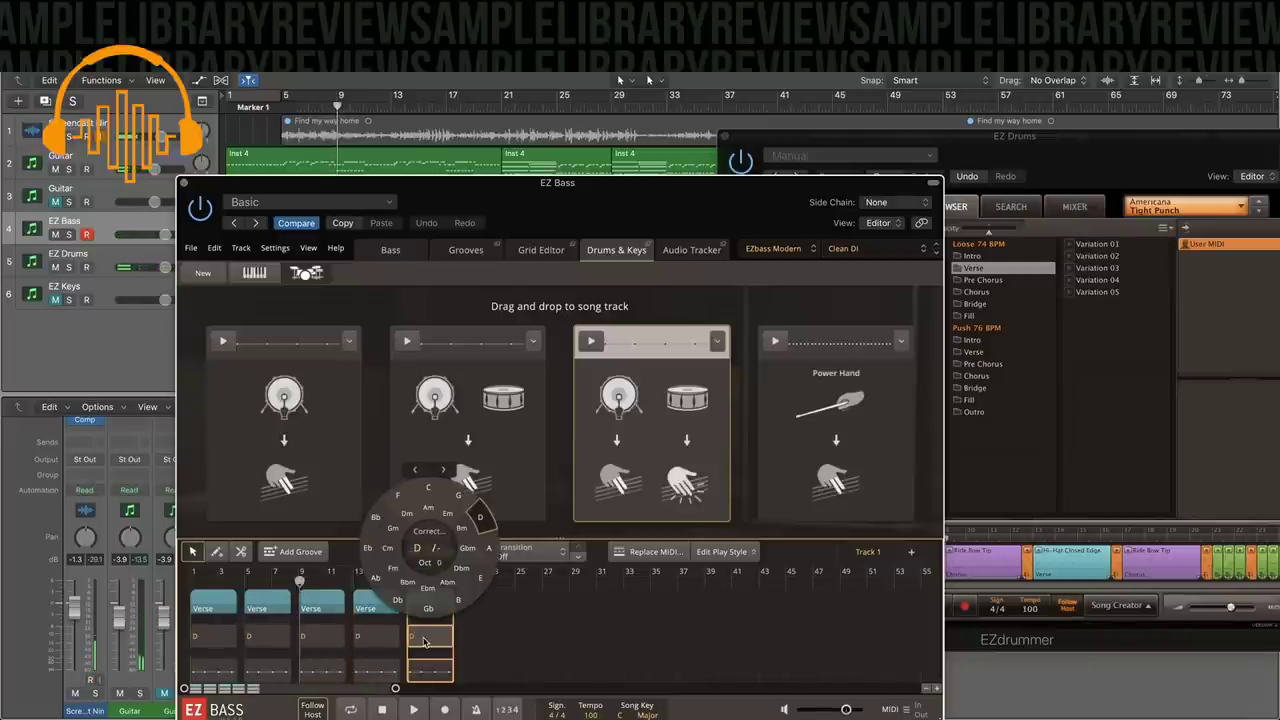
{"action": "left_click", "coordinate": [480, 578]}
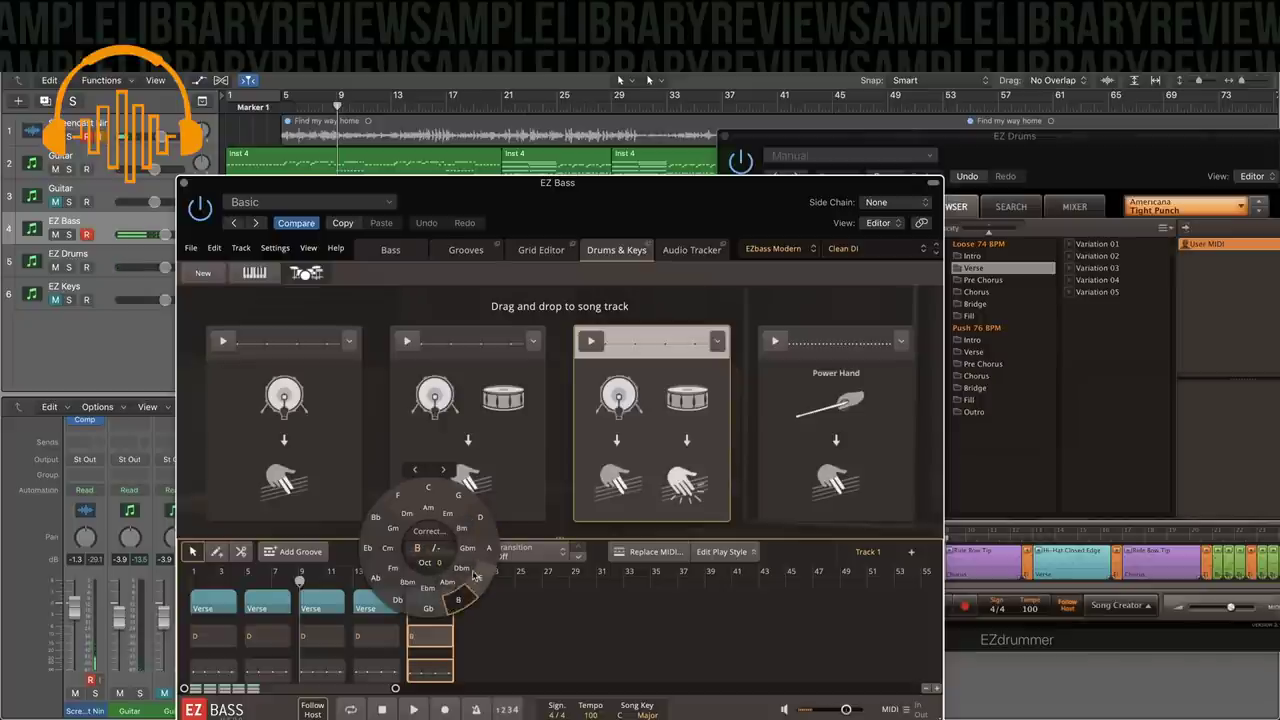
{"action": "left_click", "coordinate": [458, 496]}
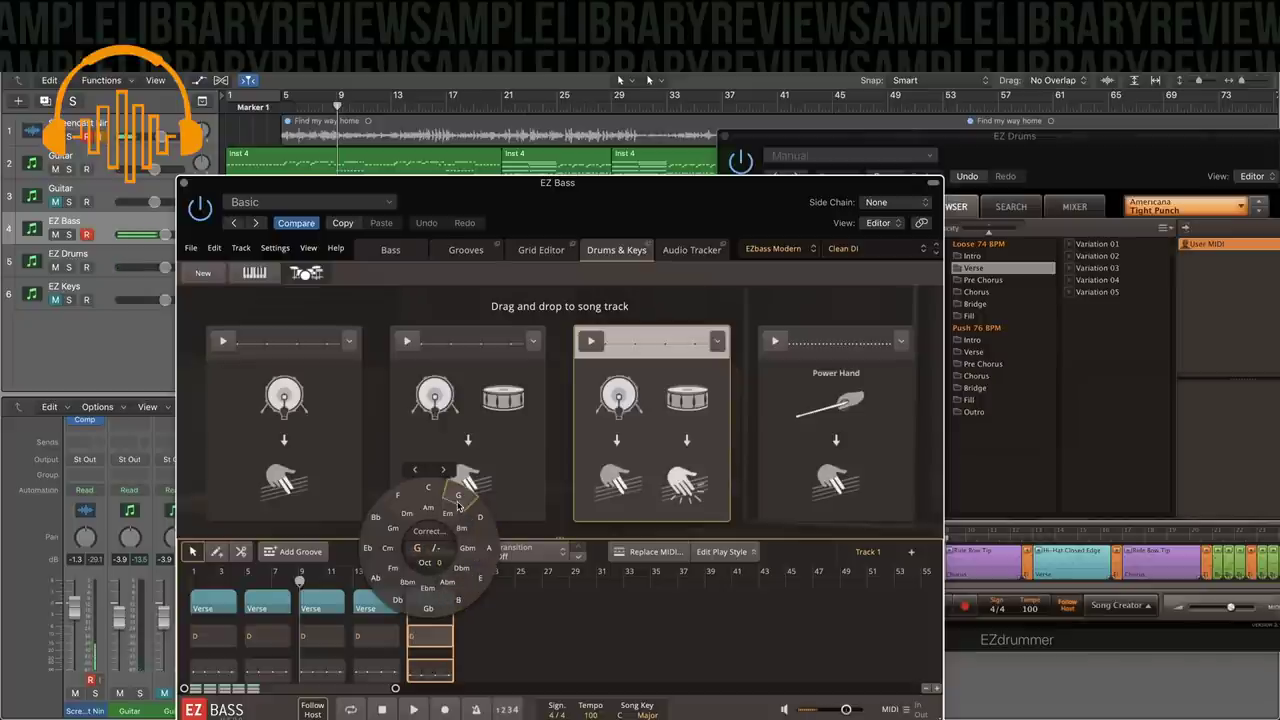
{"action": "left_click", "coordinate": [490, 636]}
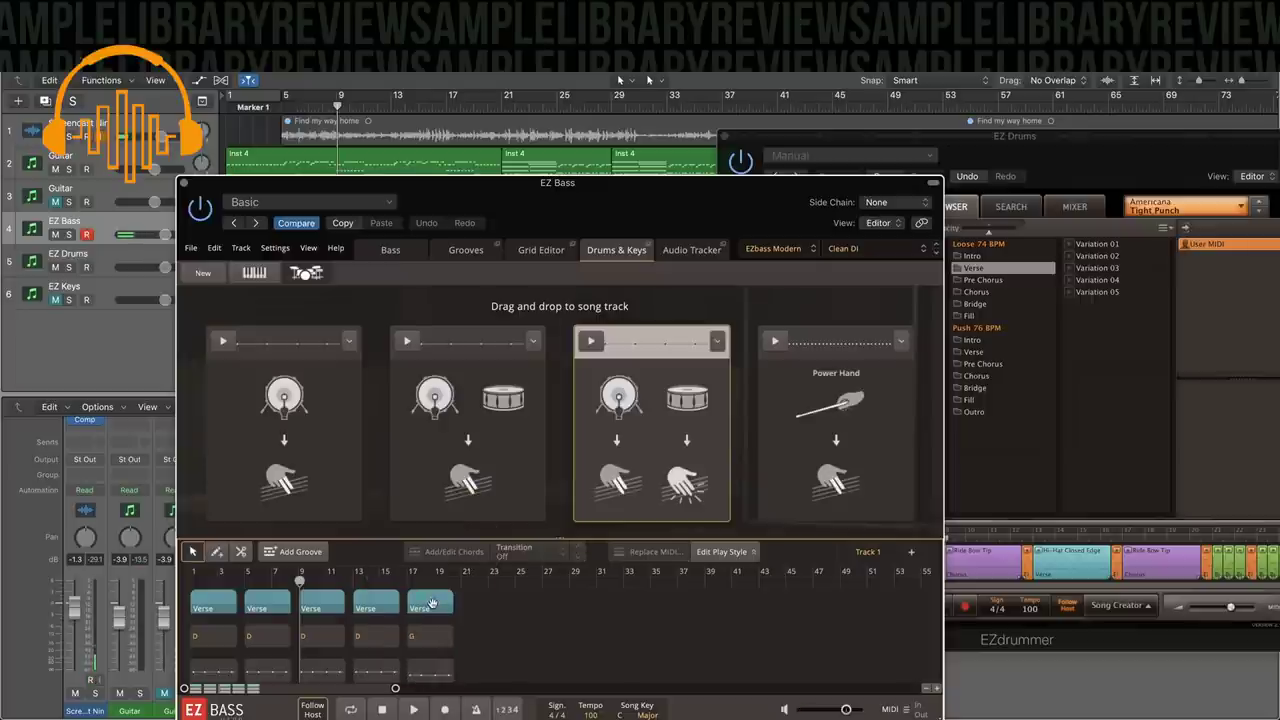
Play the song from bar 9 and change the chord of the Verse block at bar 9 to G.
{"action": "left_click", "coordinate": [407, 585]}
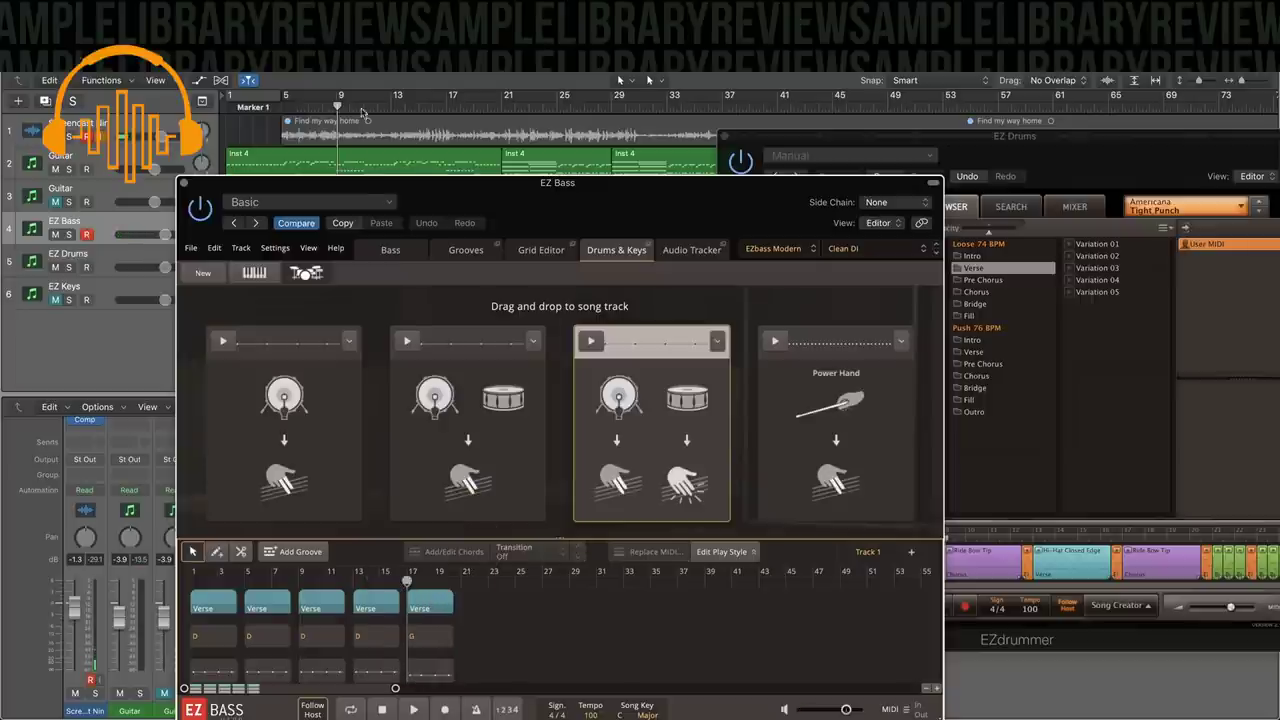
{"action": "left_click", "coordinate": [340, 108]}
{"action": "key", "text": "space"}
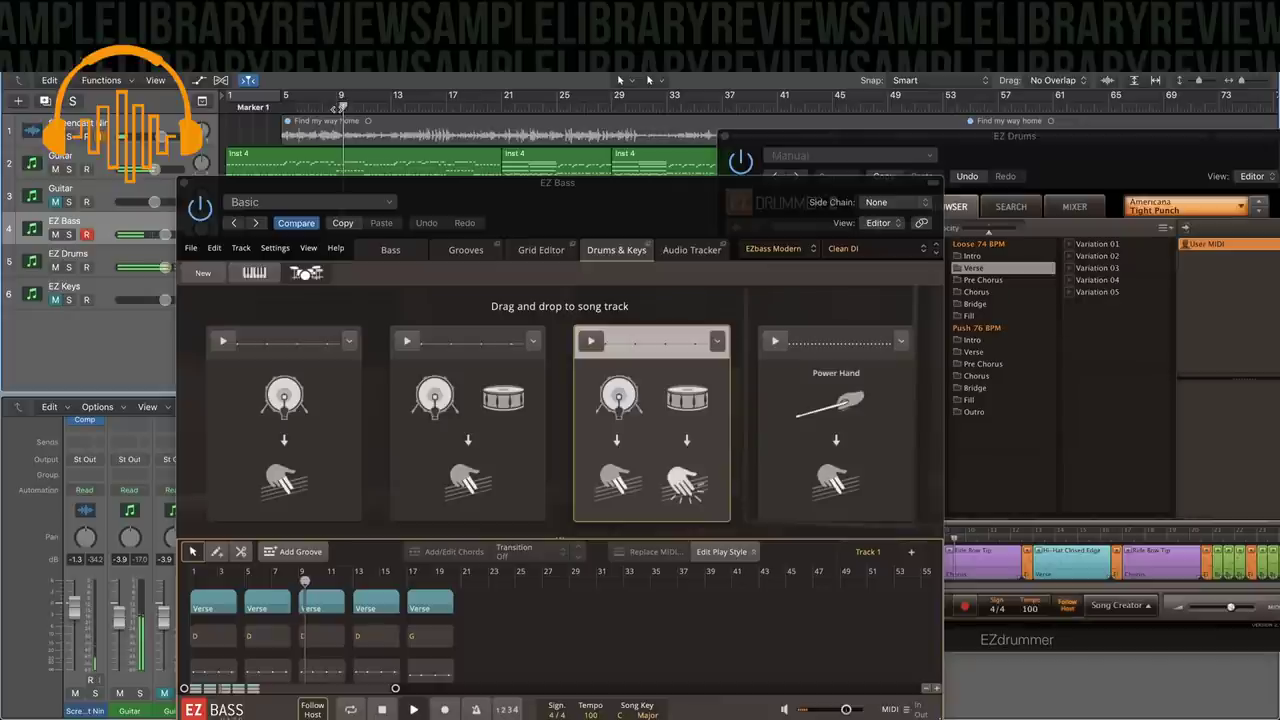
{"action": "left_click", "coordinate": [321, 636]}
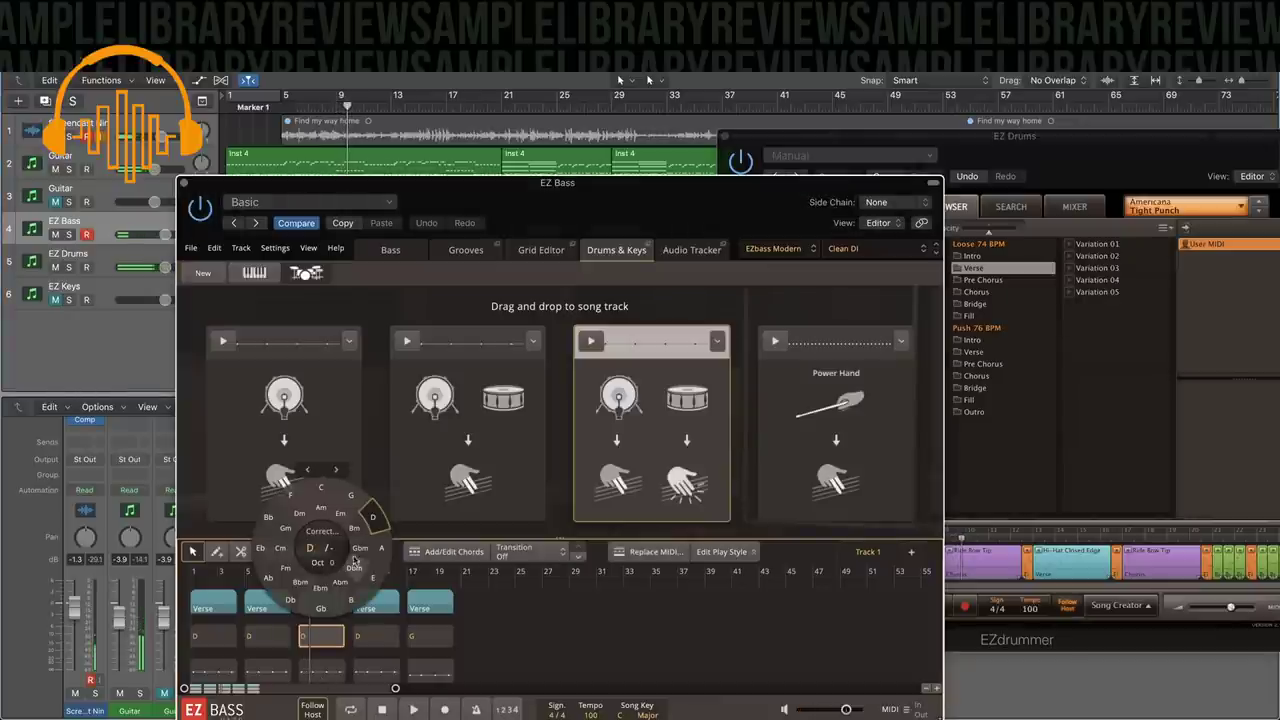
{"action": "left_click", "coordinate": [350, 495]}
{"action": "left_click", "coordinate": [385, 640]}
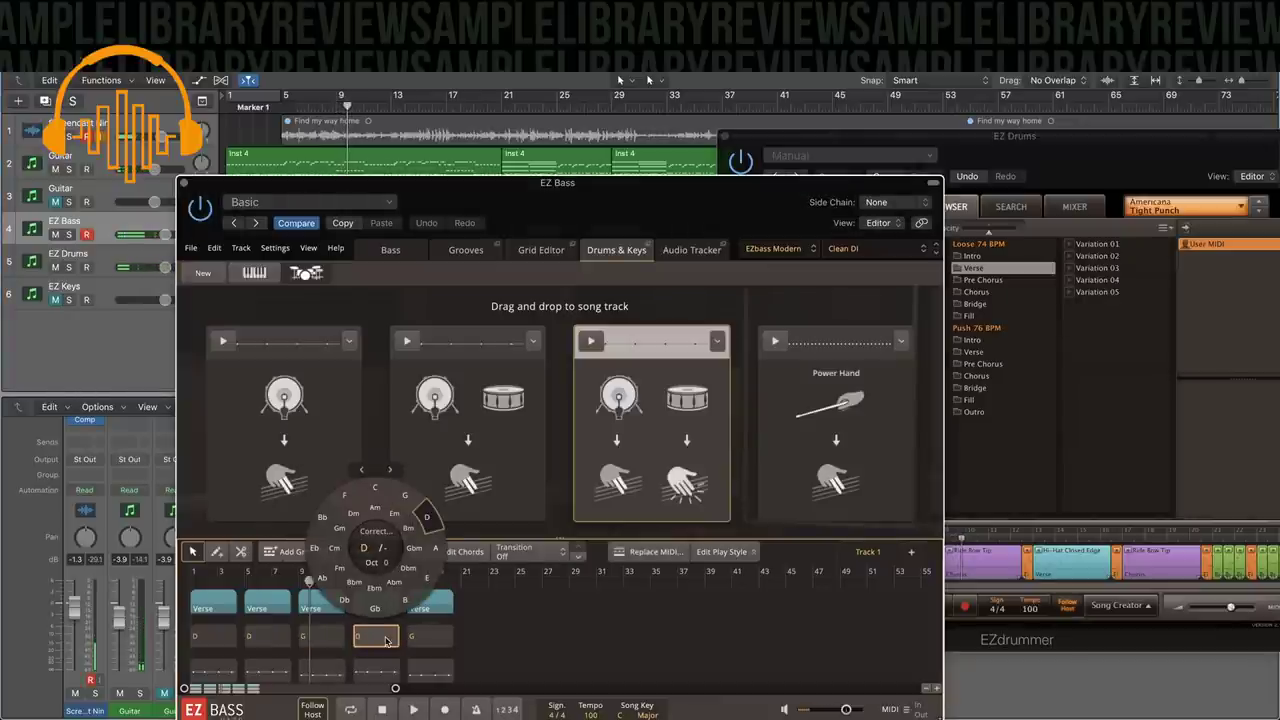
{"action": "left_click", "coordinate": [486, 636]}
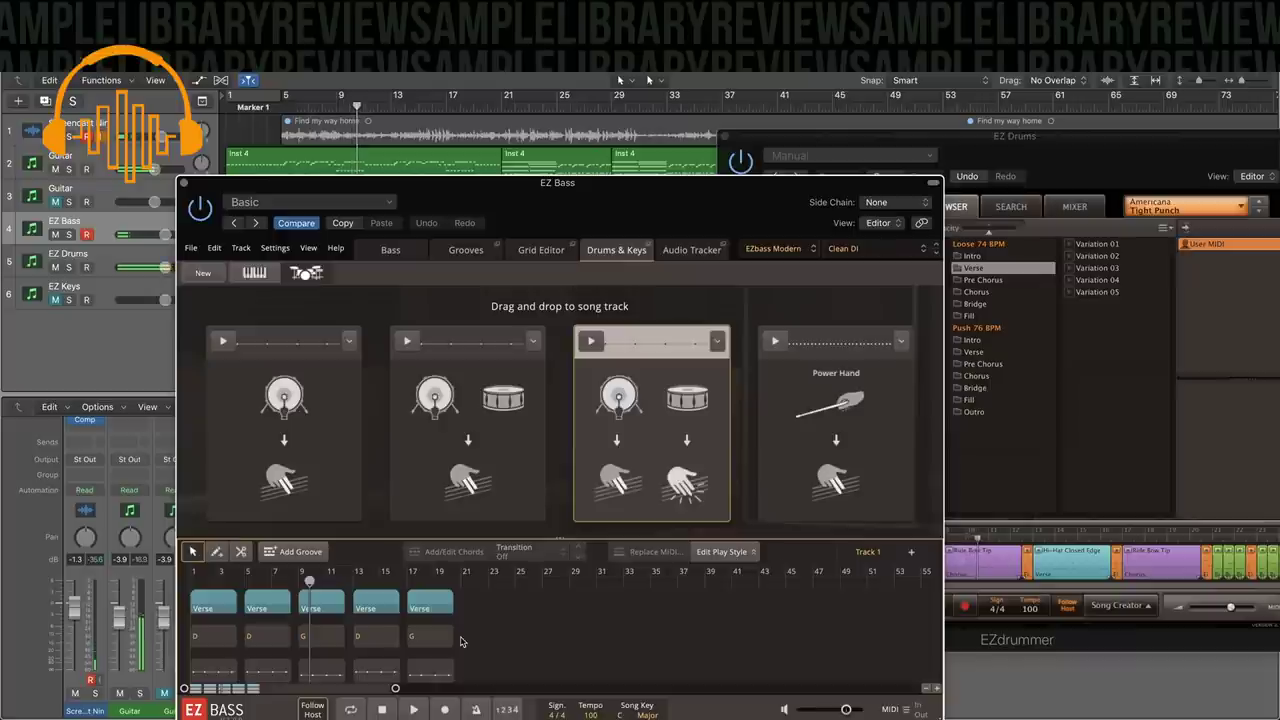
Change the chord of the Verse block at bar 17 to D and play the song from just before bar 13.
{"action": "left_click", "coordinate": [372, 637]}
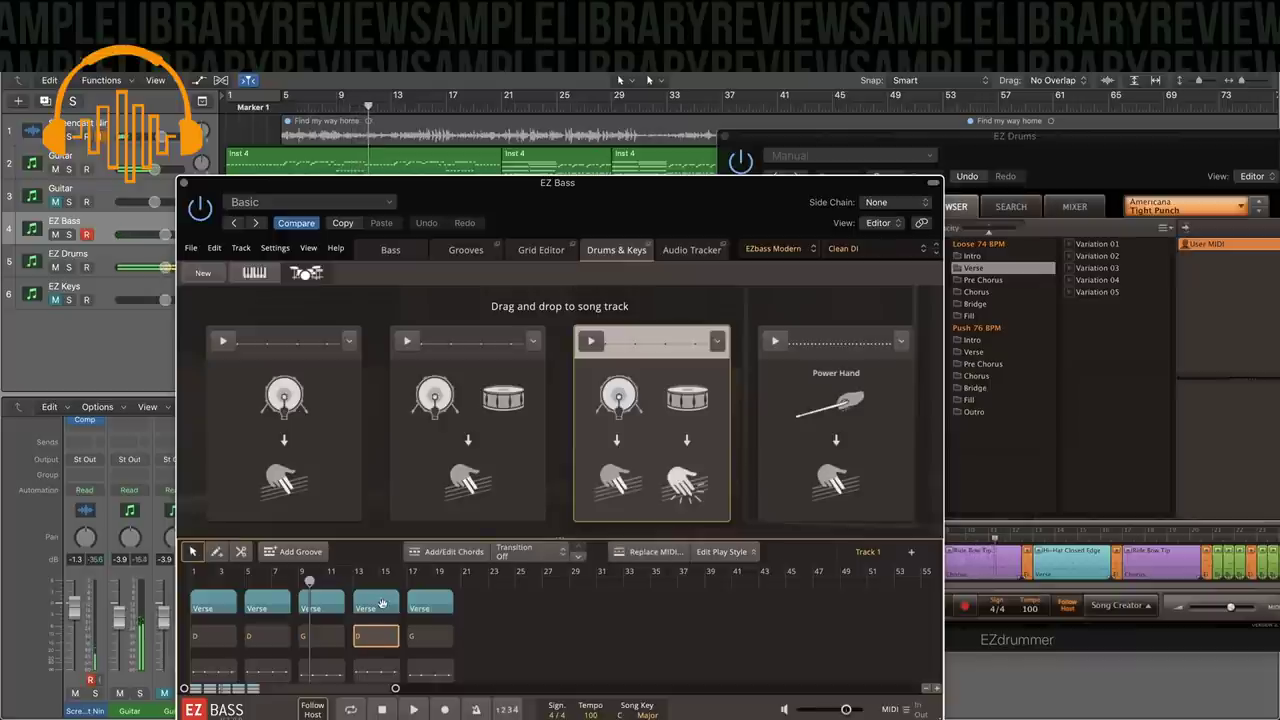
{"action": "left_click", "coordinate": [427, 643]}
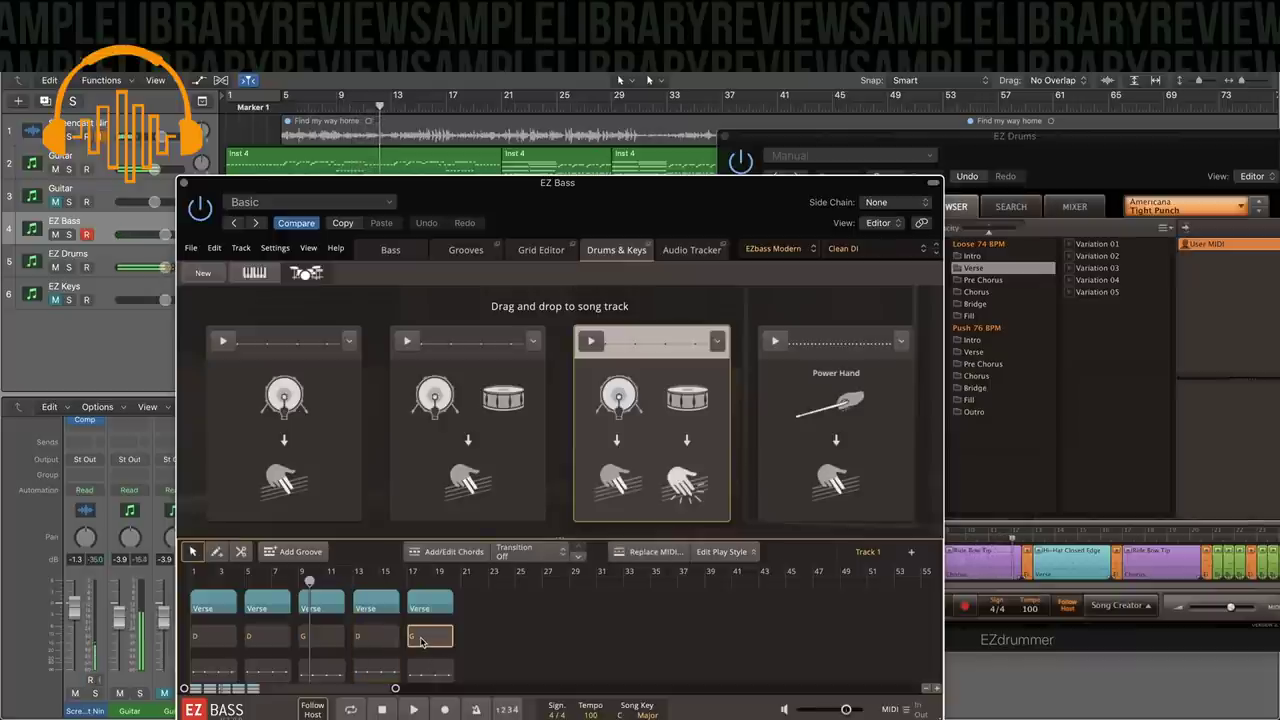
{"action": "left_click", "coordinate": [421, 641]}
{"action": "left_click", "coordinate": [480, 516]}
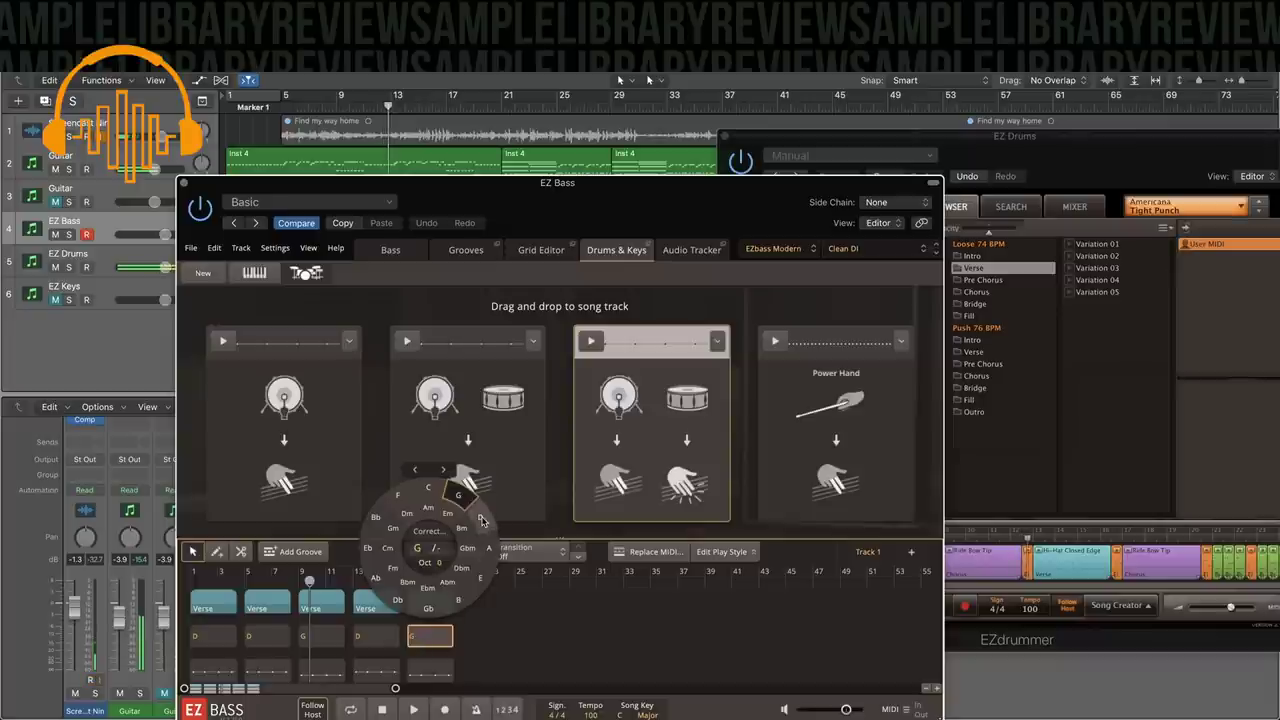
{"action": "left_click", "coordinate": [508, 660]}
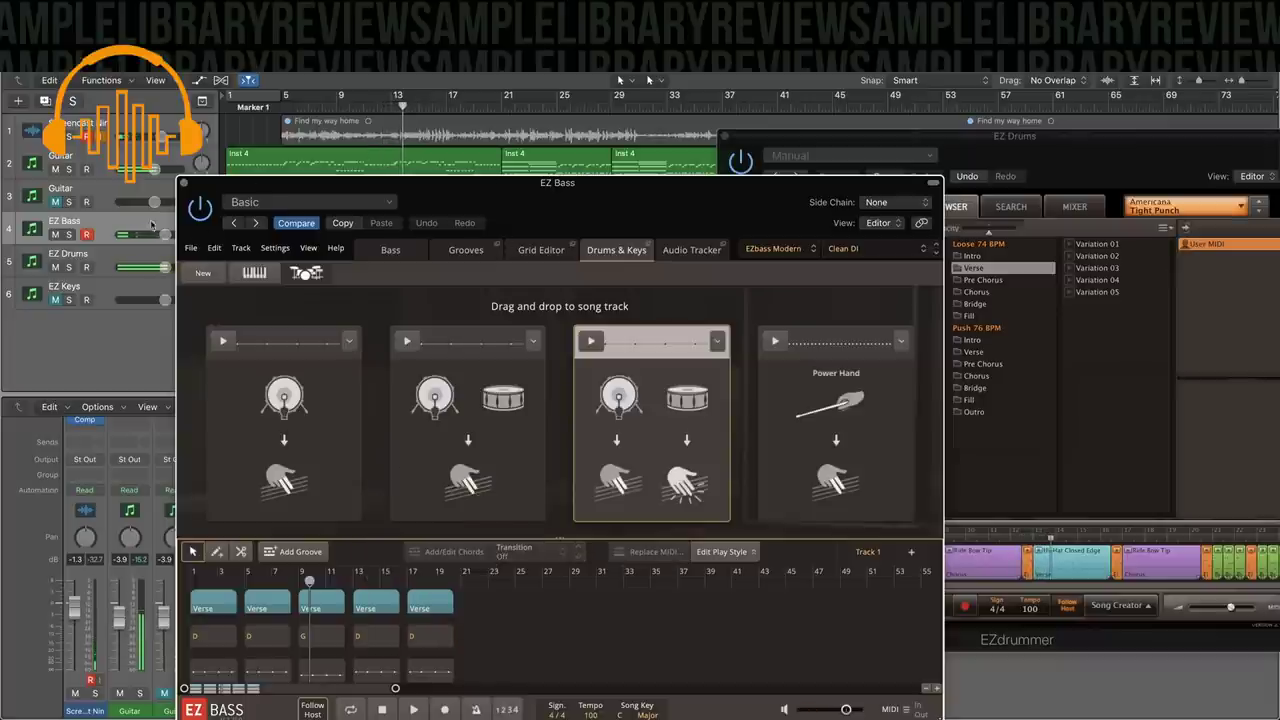
{"action": "left_click", "coordinate": [390, 110]}
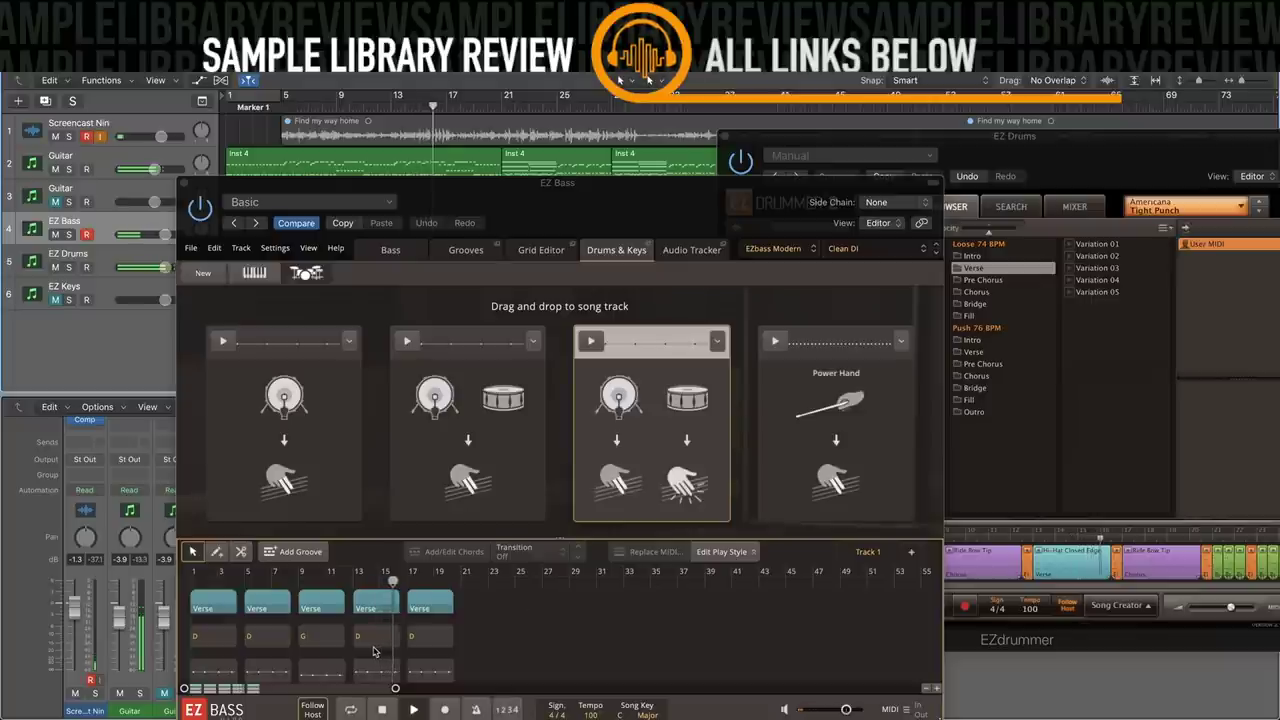
Set the chord of the bar 17 Verse block to G, and add a two-bar copy of the bar 13 Verse block at bar 19.
{"action": "left_click", "coordinate": [436, 642]}
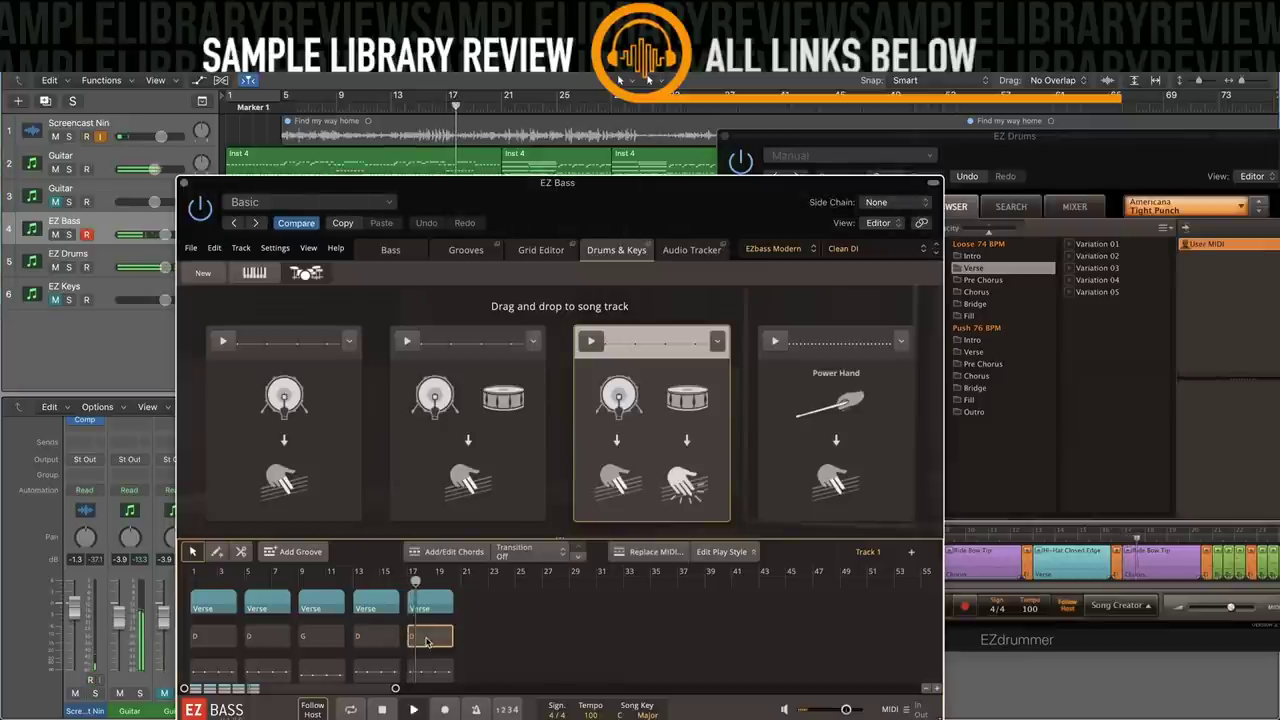
{"action": "left_click", "coordinate": [428, 642]}
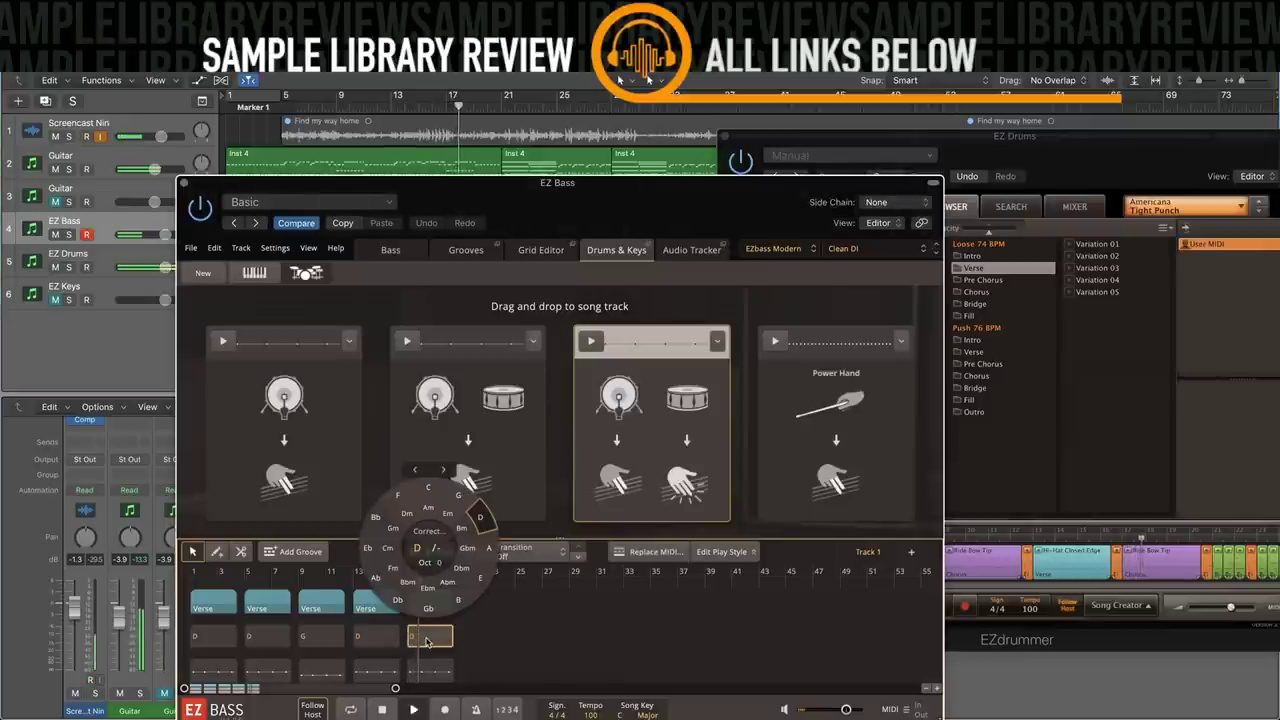
{"action": "left_click", "coordinate": [497, 654]}
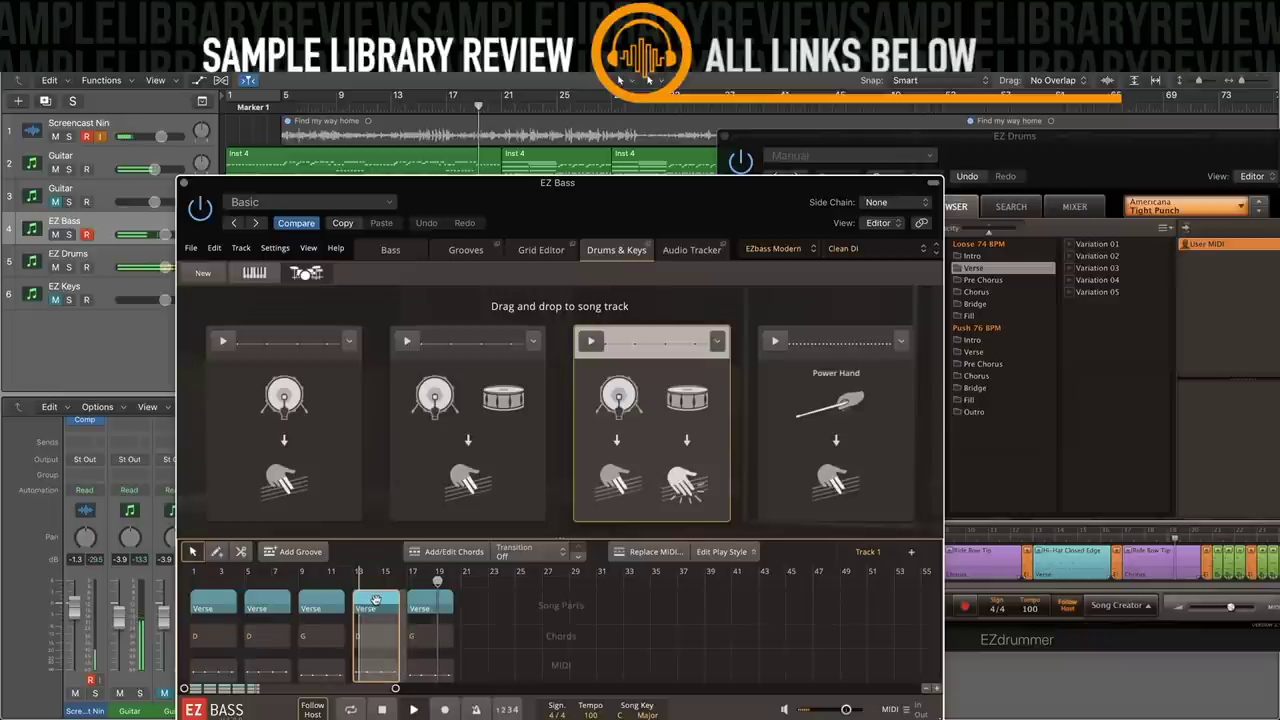
{"action": "left_click", "coordinate": [450, 619]}
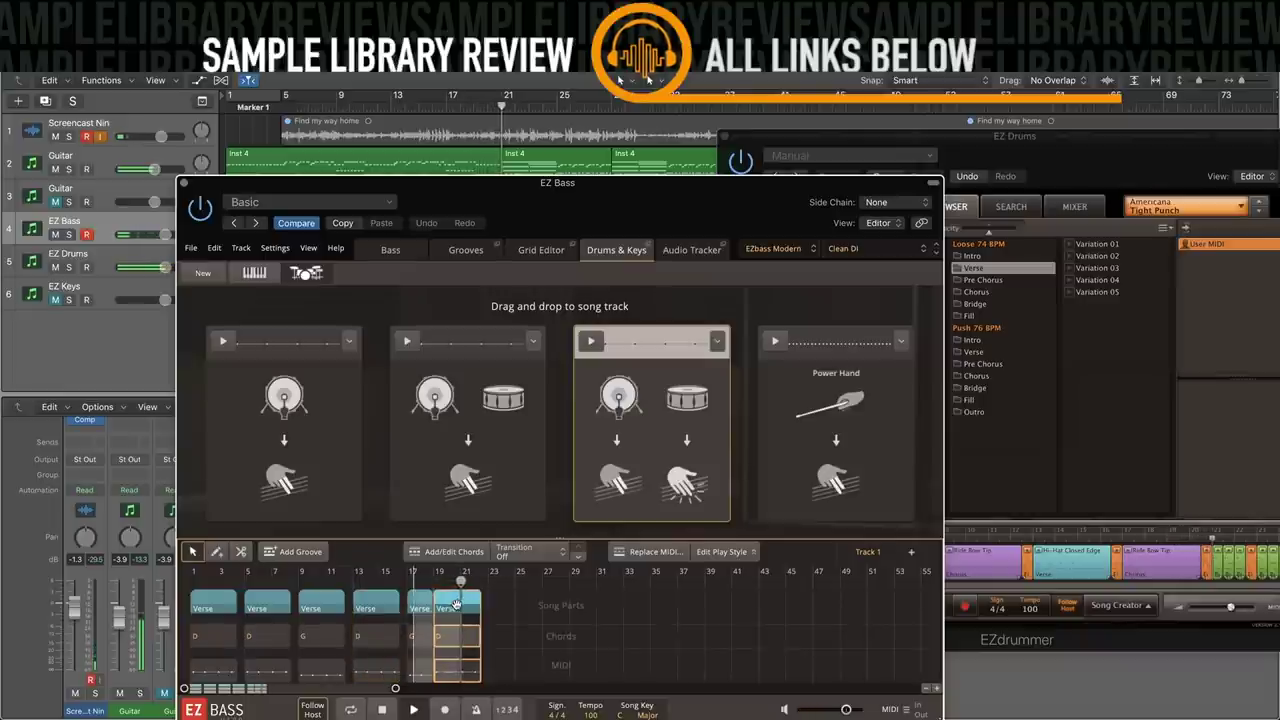
{"action": "left_click_drag", "start_coordinate": [470, 607], "coordinate": [459, 607]}
Convert the short EZdrummer blocks after the last Chorus with the separate-hands kick and snare groove, adding them to the EZbass track from bar 21.
{"action": "left_click", "coordinate": [1065, 583]}
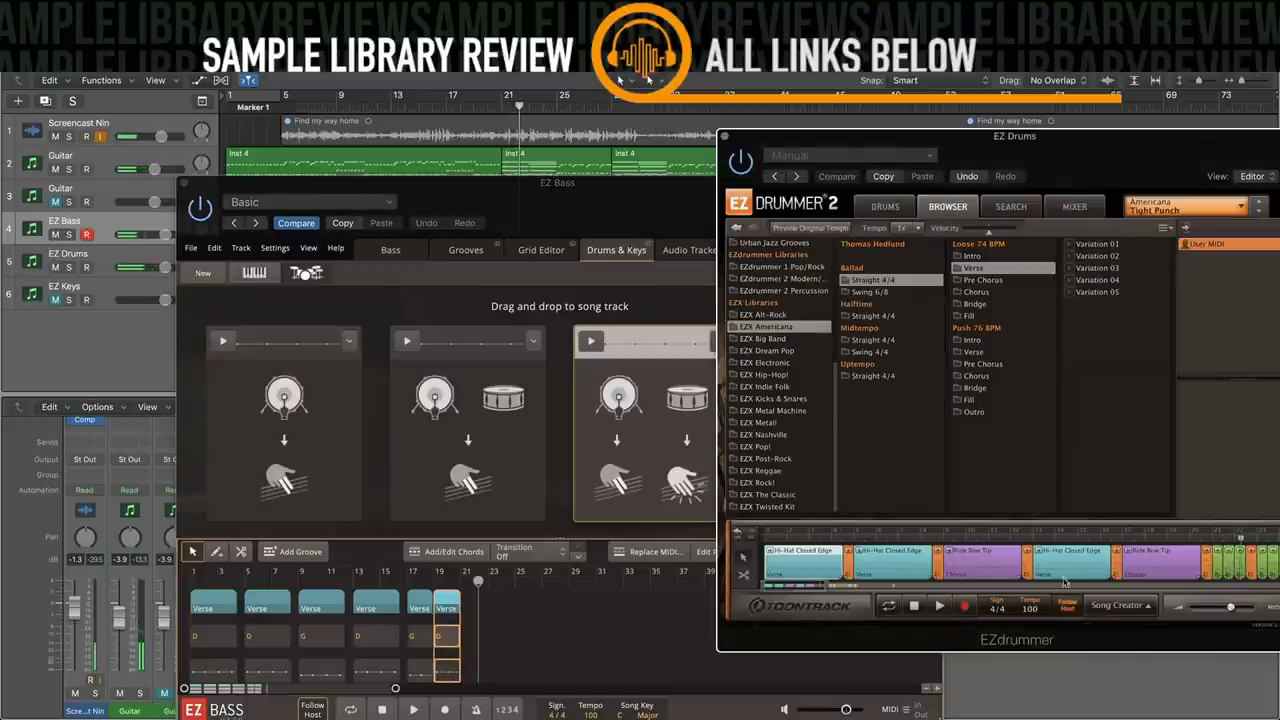
{"action": "left_click_drag", "start_coordinate": [635, 202], "coordinate": [477, 172]}
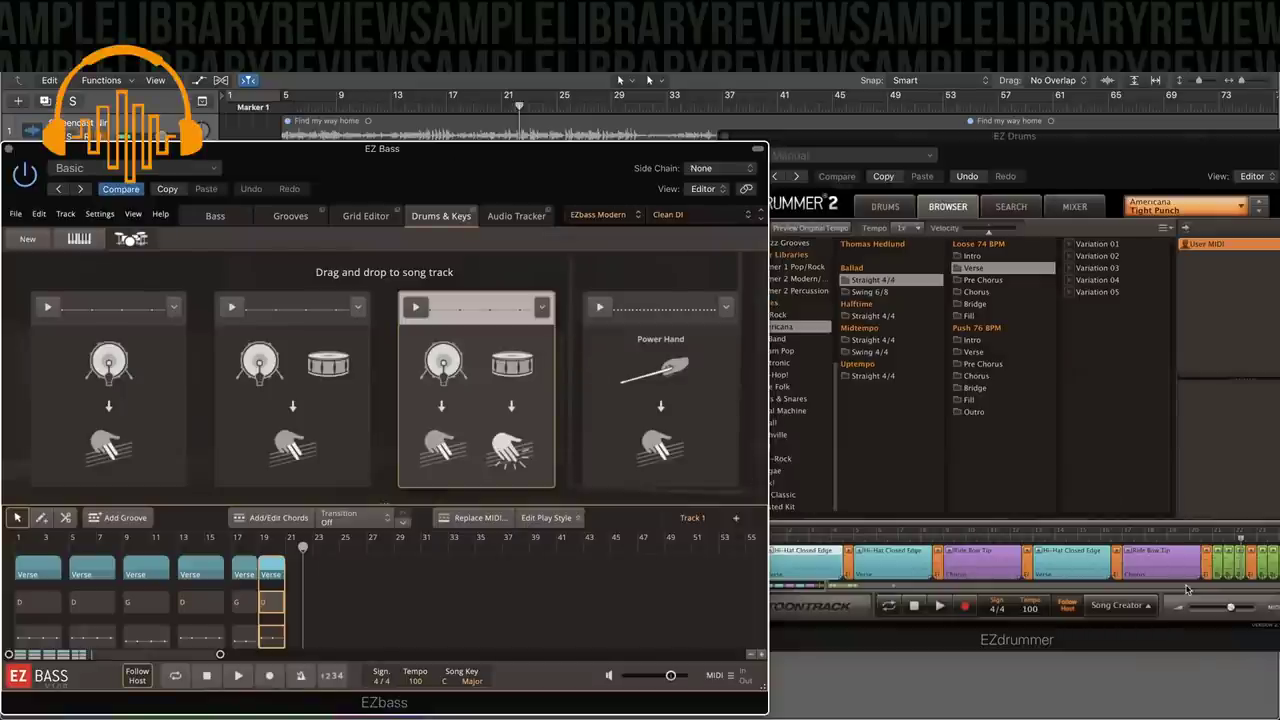
{"action": "left_click", "coordinate": [1213, 572]}
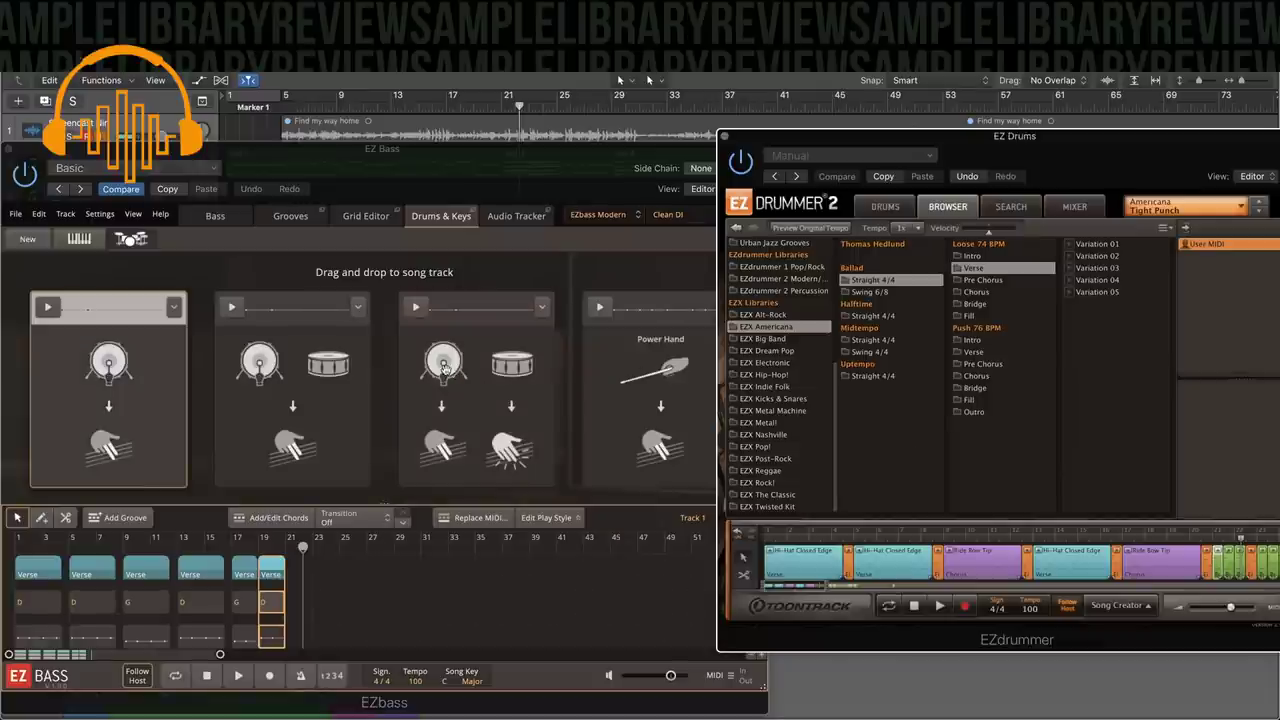
{"action": "left_click", "coordinate": [600, 312]}
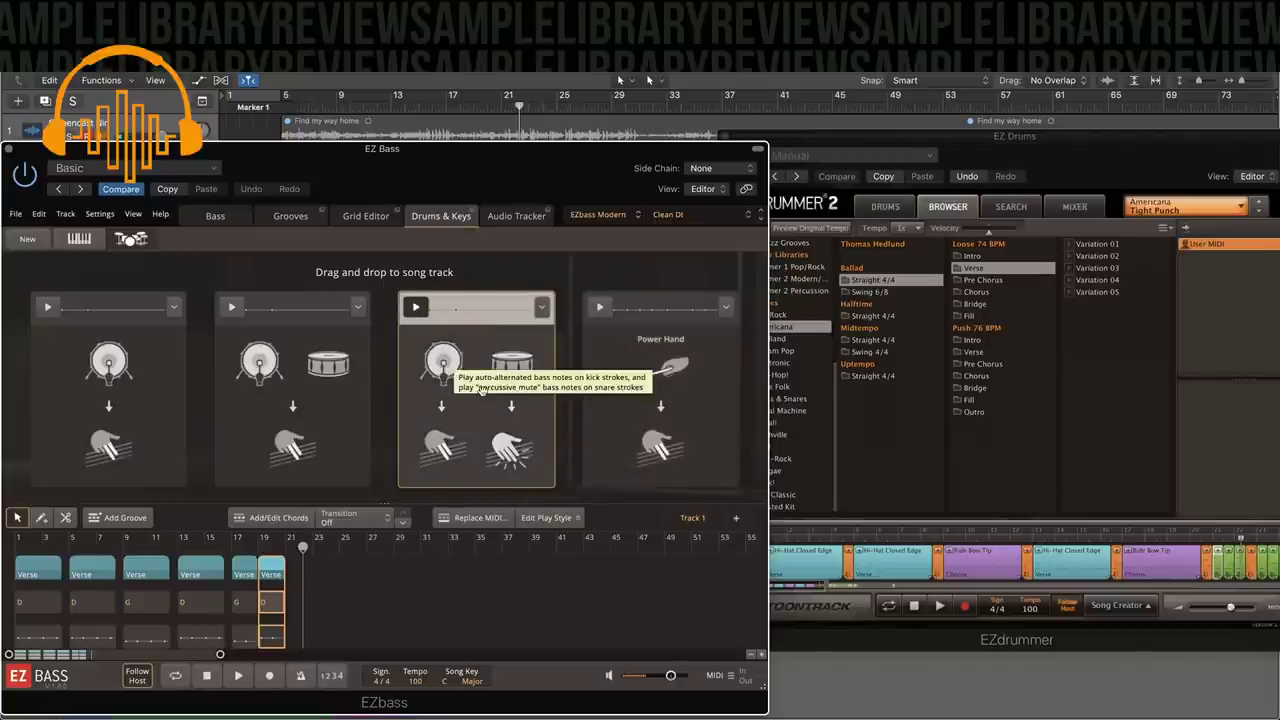
{"action": "left_click", "coordinate": [1228, 572]}
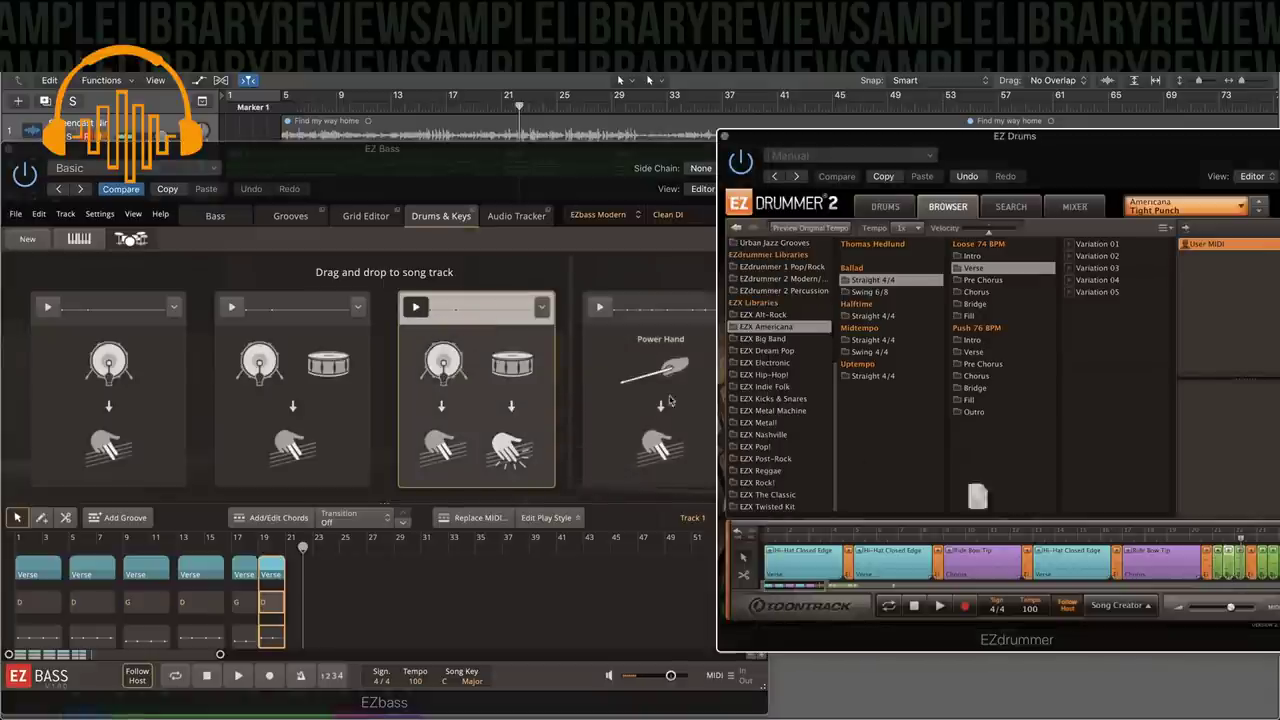
{"action": "left_click", "coordinate": [416, 310]}
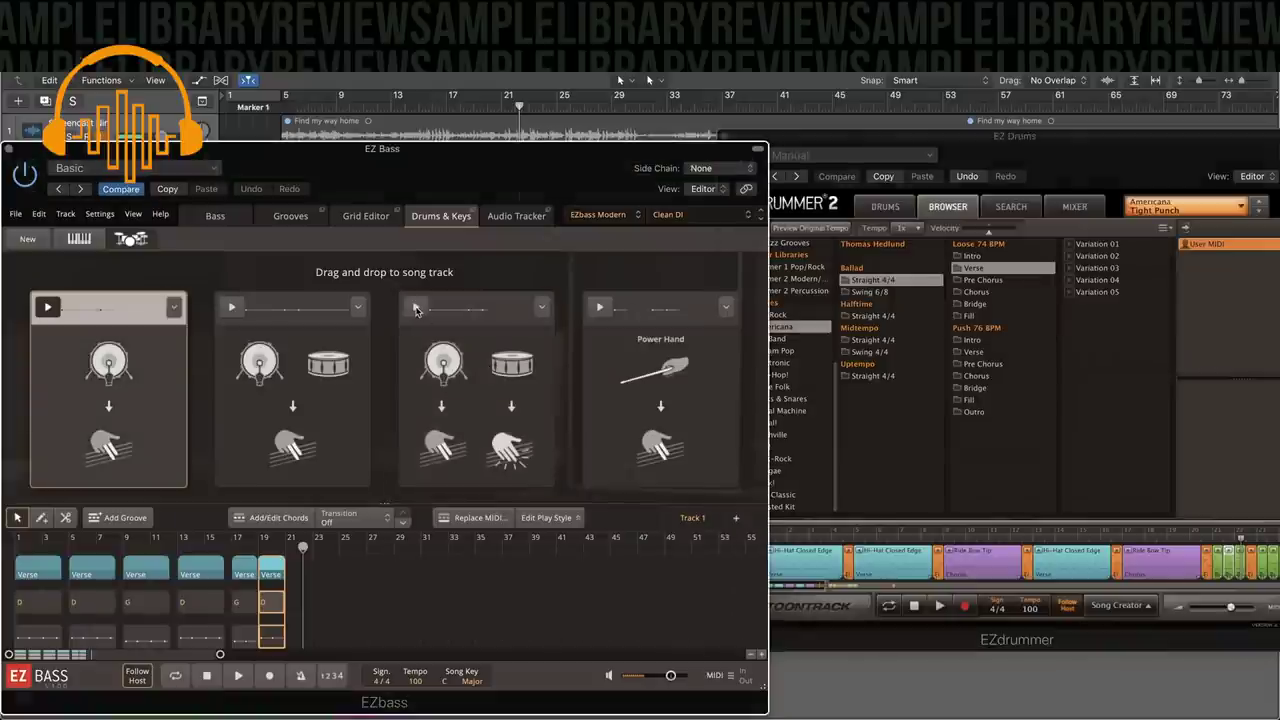
{"action": "left_click_drag", "start_coordinate": [442, 366], "coordinate": [309, 609]}
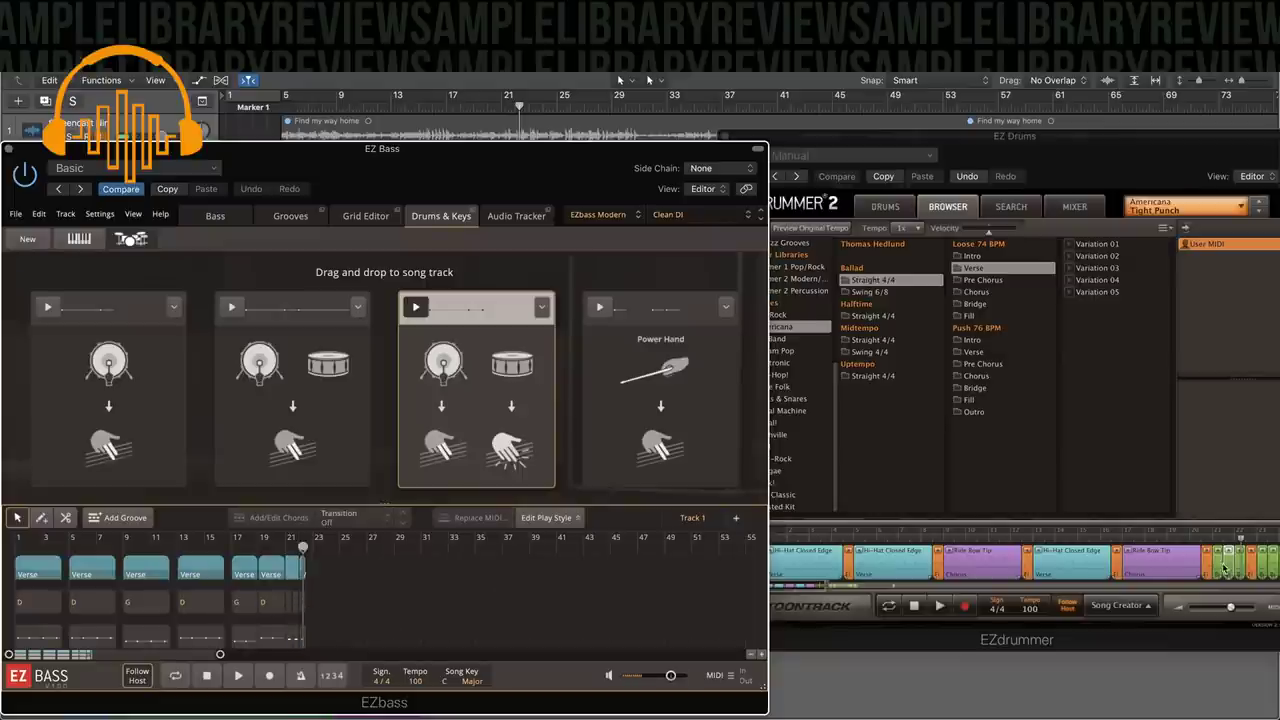
Load the following orange EZdrummer fill into Drums & Keys and add its second groove, kick and snare on one hand, after the short blocks.
{"action": "left_click_drag", "start_coordinate": [1246, 568], "coordinate": [468, 354]}
{"action": "left_click", "coordinate": [468, 348]}
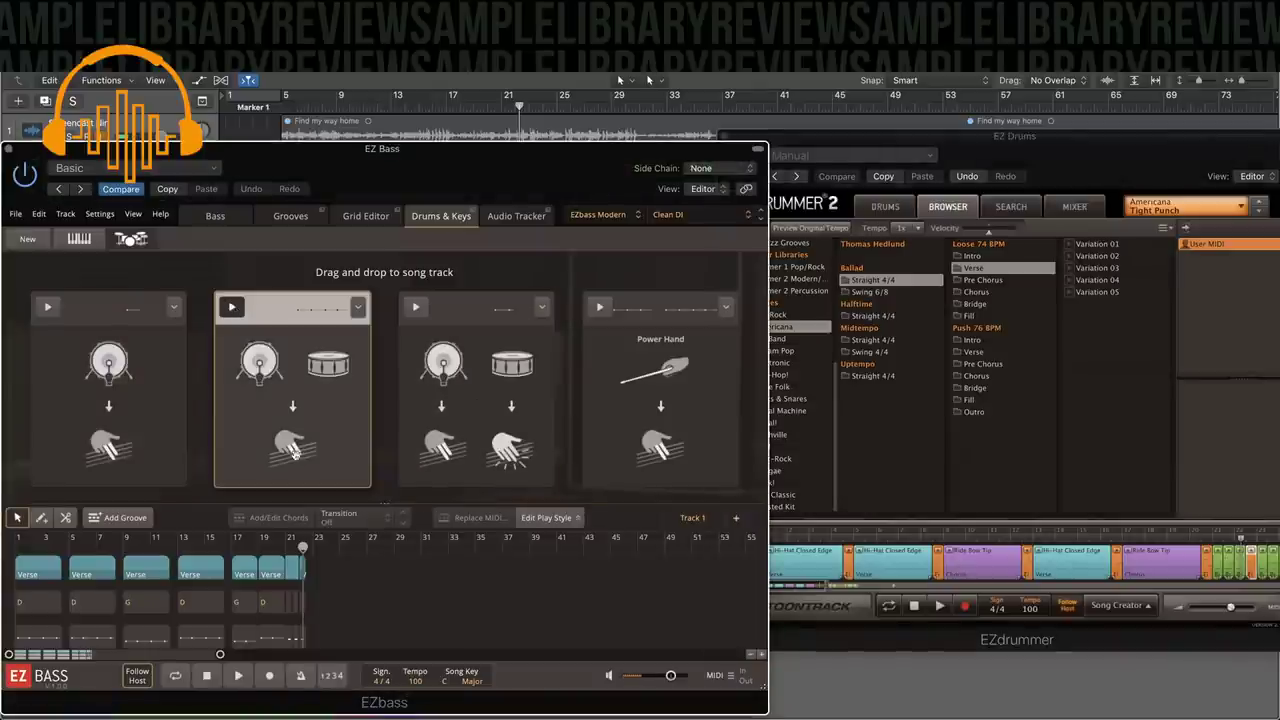
{"action": "left_click_drag", "start_coordinate": [278, 372], "coordinate": [308, 583]}
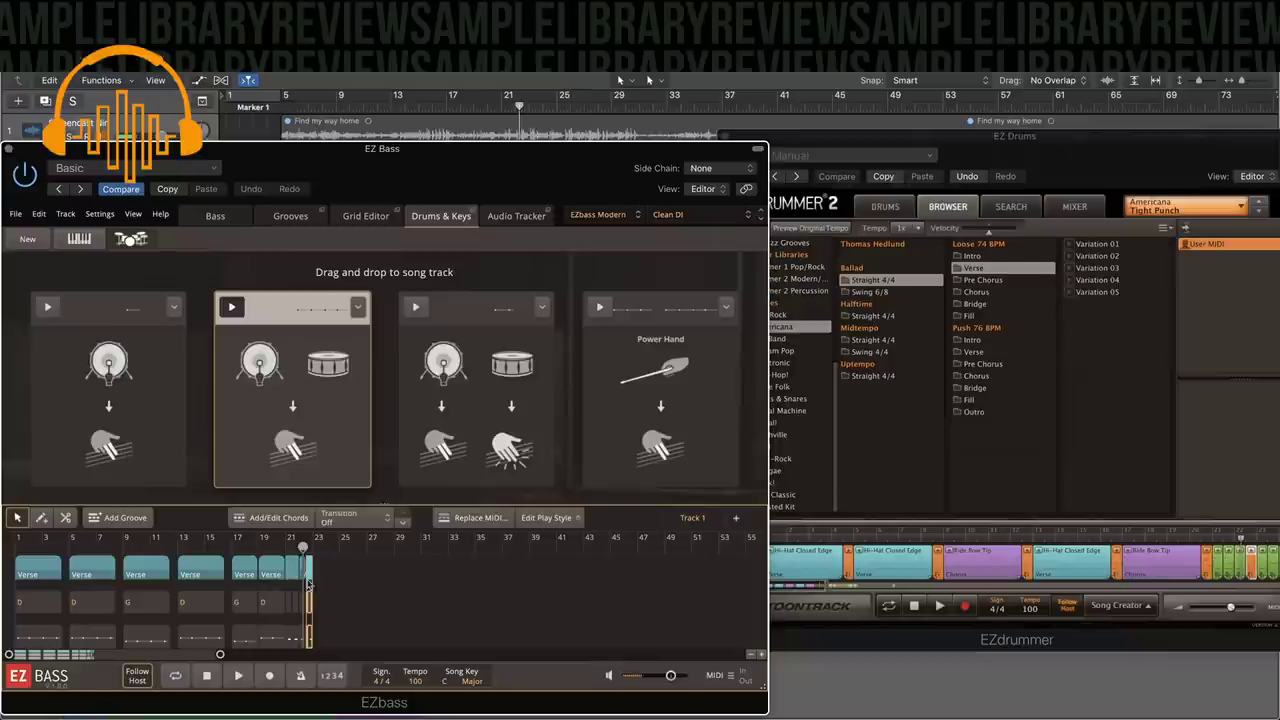
Change the chords of the four half-bar Verse blocks starting at bar 21 to G and play the song from bar 21.
{"action": "left_click", "coordinate": [285, 547]}
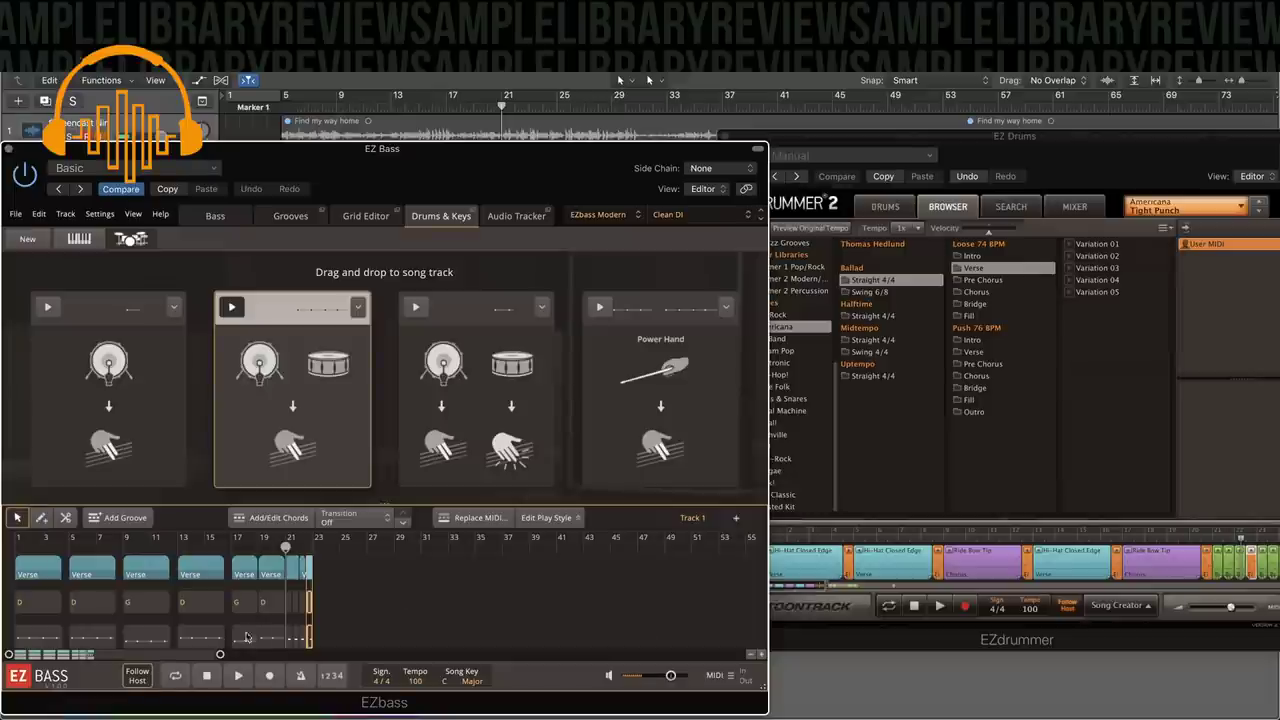
{"action": "scroll", "coordinate": [396, 603], "scroll_direction": "right", "scroll_amount": 10}
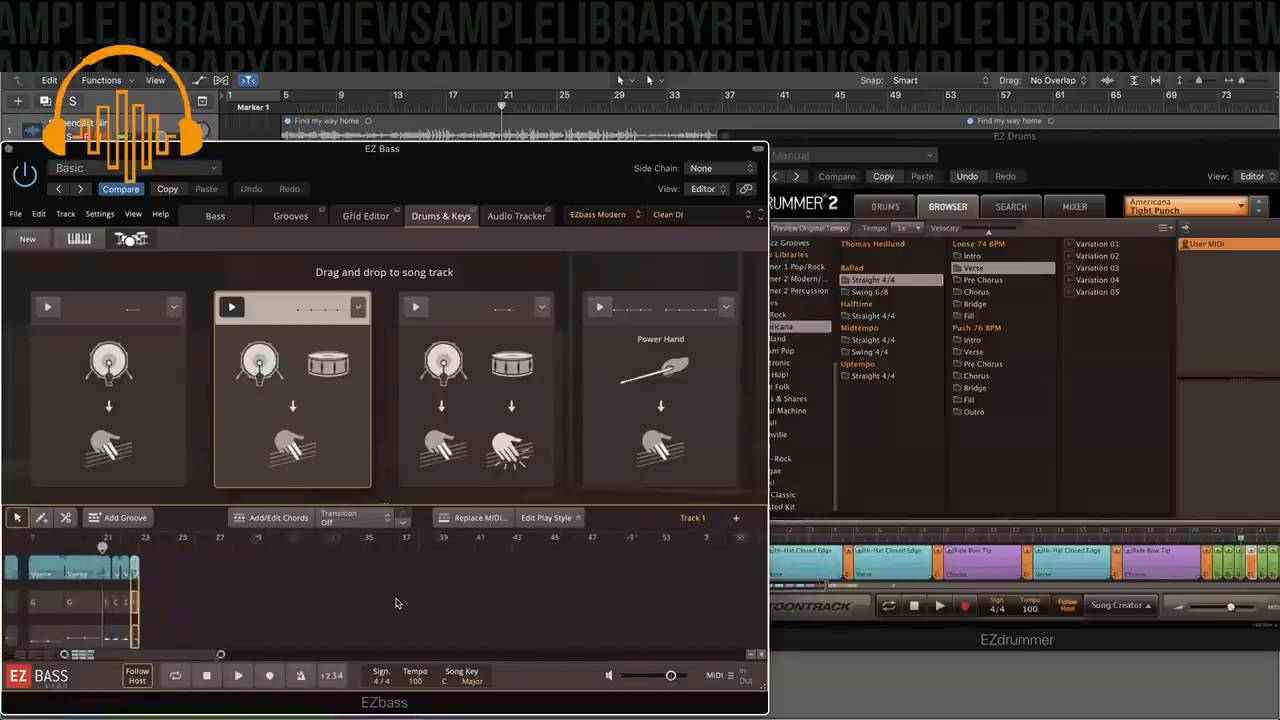
{"action": "scroll", "coordinate": [396, 603], "scroll_direction": "left", "scroll_amount": 10}
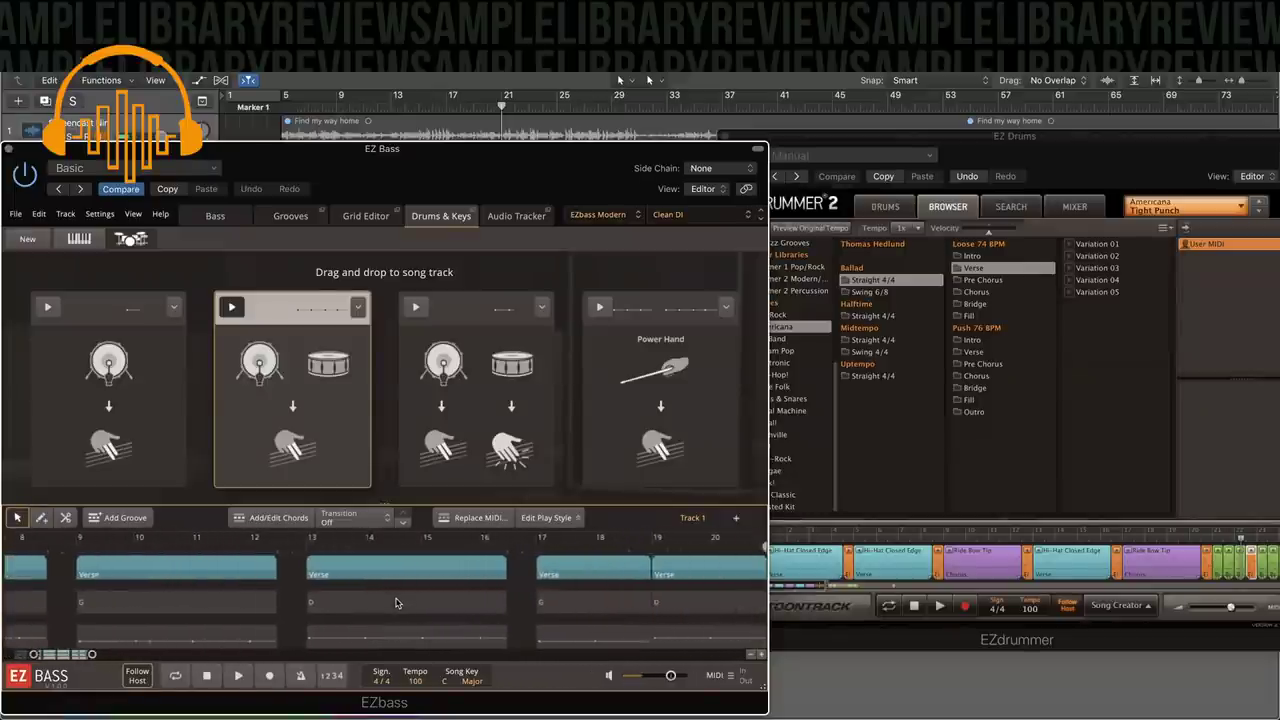
{"action": "scroll", "coordinate": [396, 603], "scroll_direction": "up", "scroll_amount": 2}
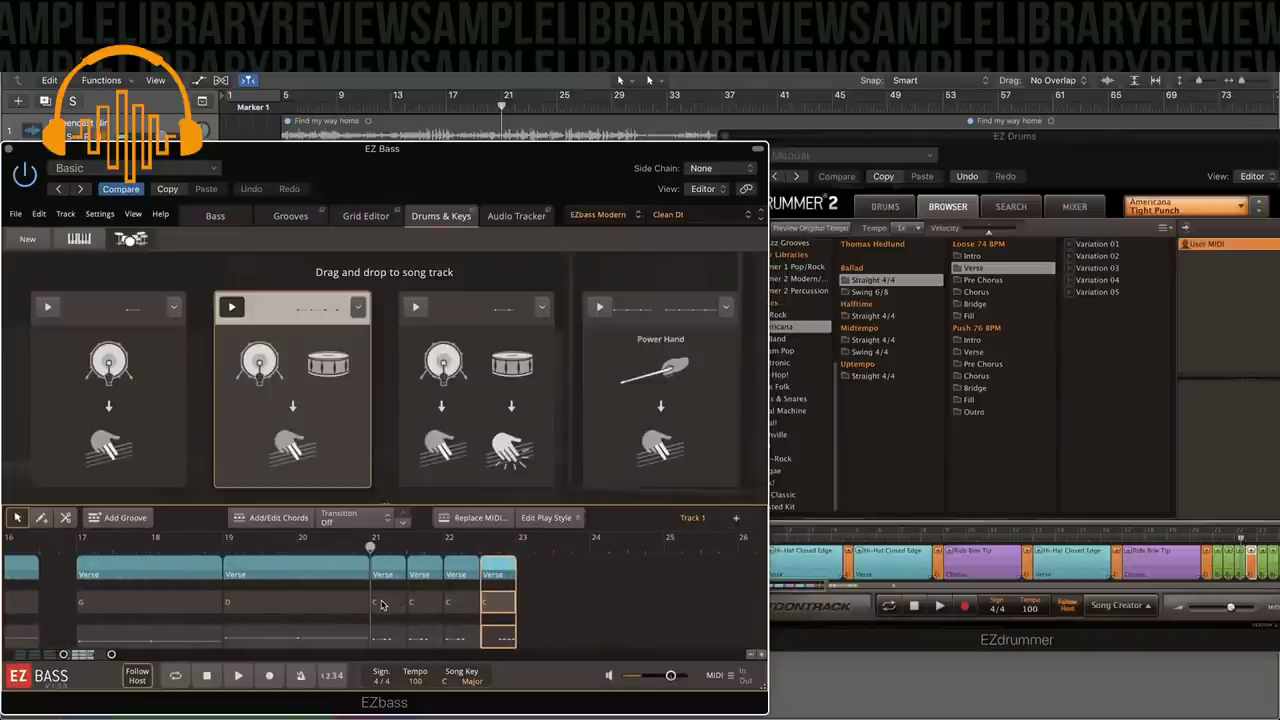
{"action": "left_click", "coordinate": [381, 604]}
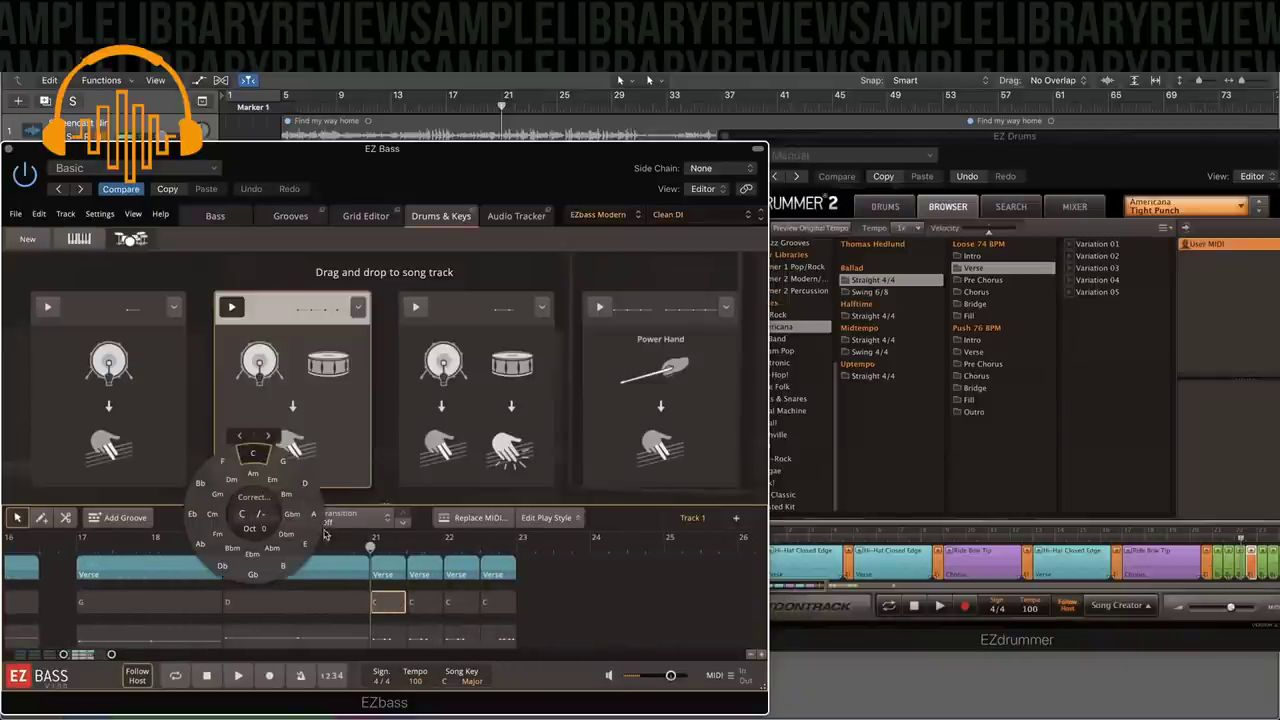
{"action": "left_click", "coordinate": [283, 461]}
{"action": "left_click", "coordinate": [423, 608]}
{"action": "left_click", "coordinate": [283, 461]}
{"action": "left_click", "coordinate": [470, 610]}
{"action": "left_click", "coordinate": [544, 461]}
{"action": "left_click", "coordinate": [497, 605]}
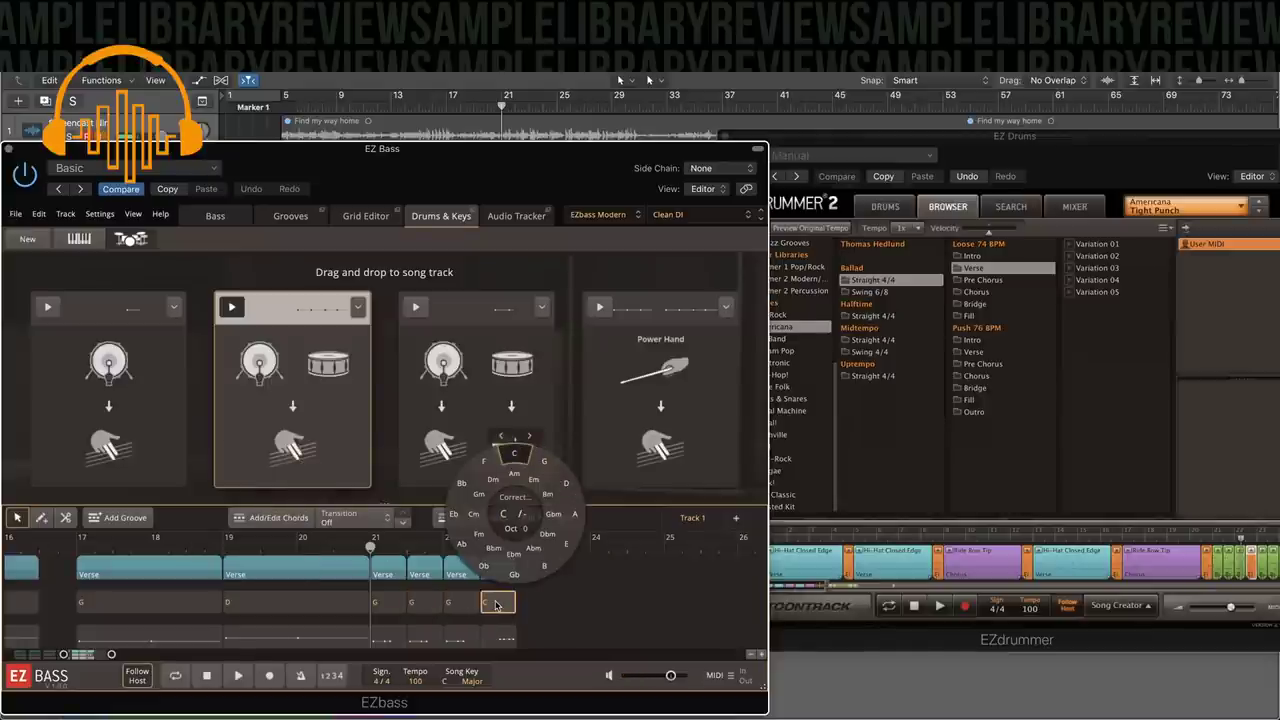
{"action": "left_click", "coordinate": [544, 461]}
{"action": "key", "text": "space"}
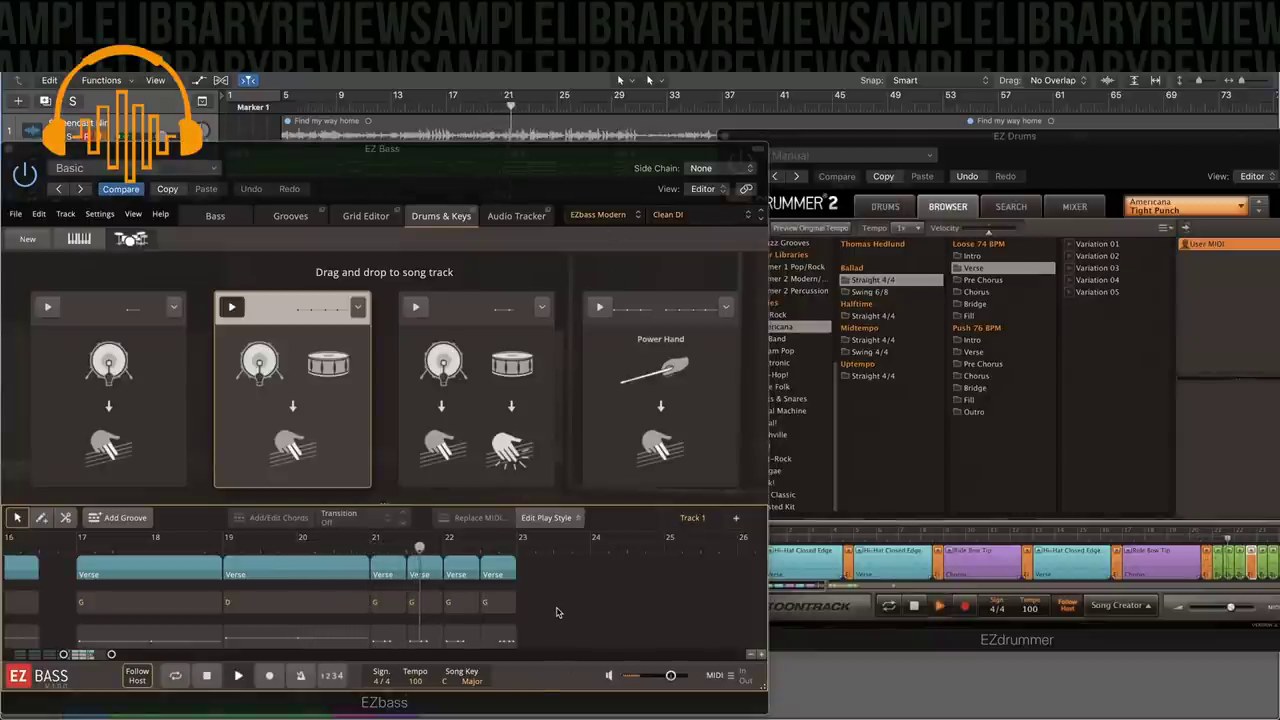
Loop the host playback over bars 21 to 25, and copy the four half-bar Verse blocks at bar 21 to bar 23.
{"action": "left_click", "coordinate": [388, 574]}
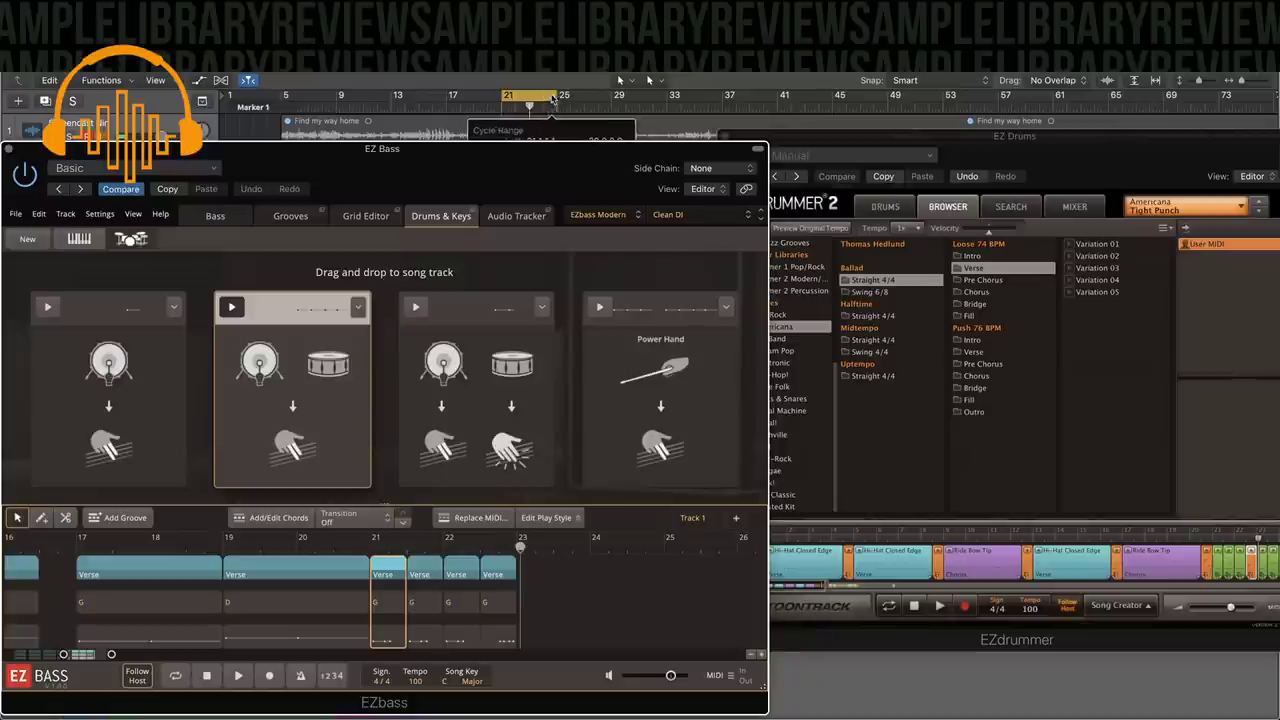
{"action": "left_click", "coordinate": [508, 94]}
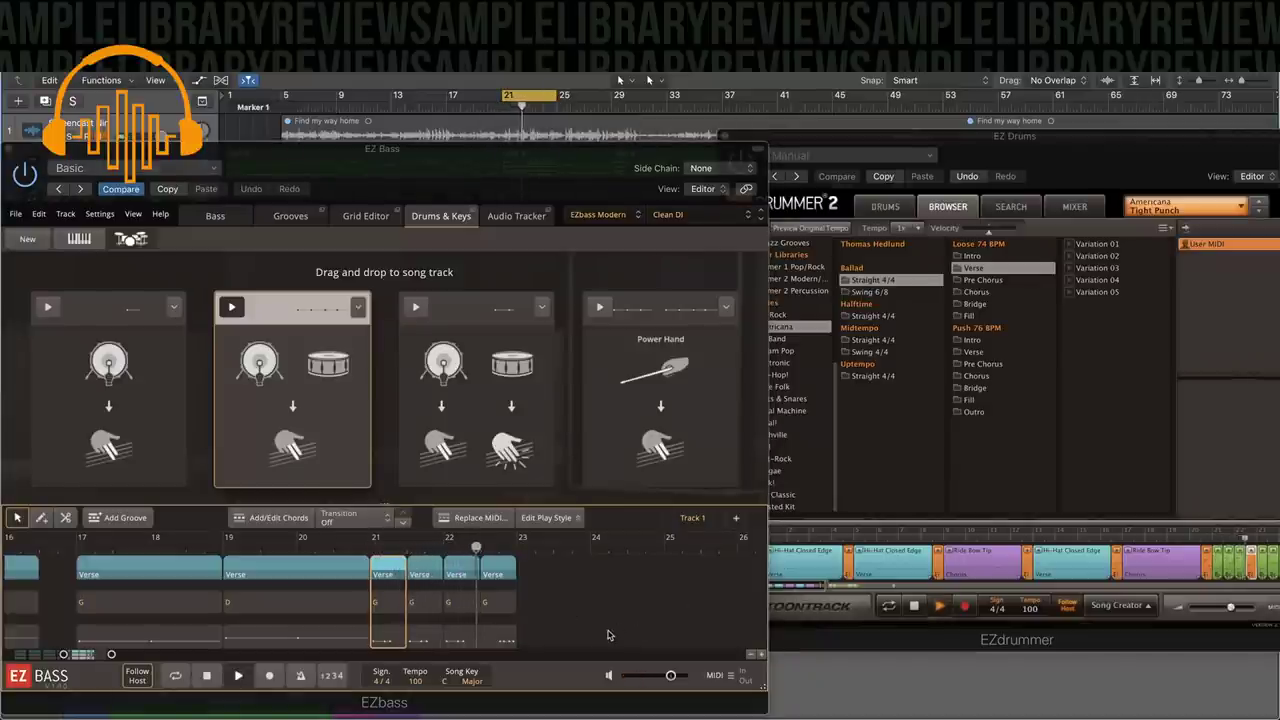
{"action": "left_click", "coordinate": [491, 566], "text": "shift"}
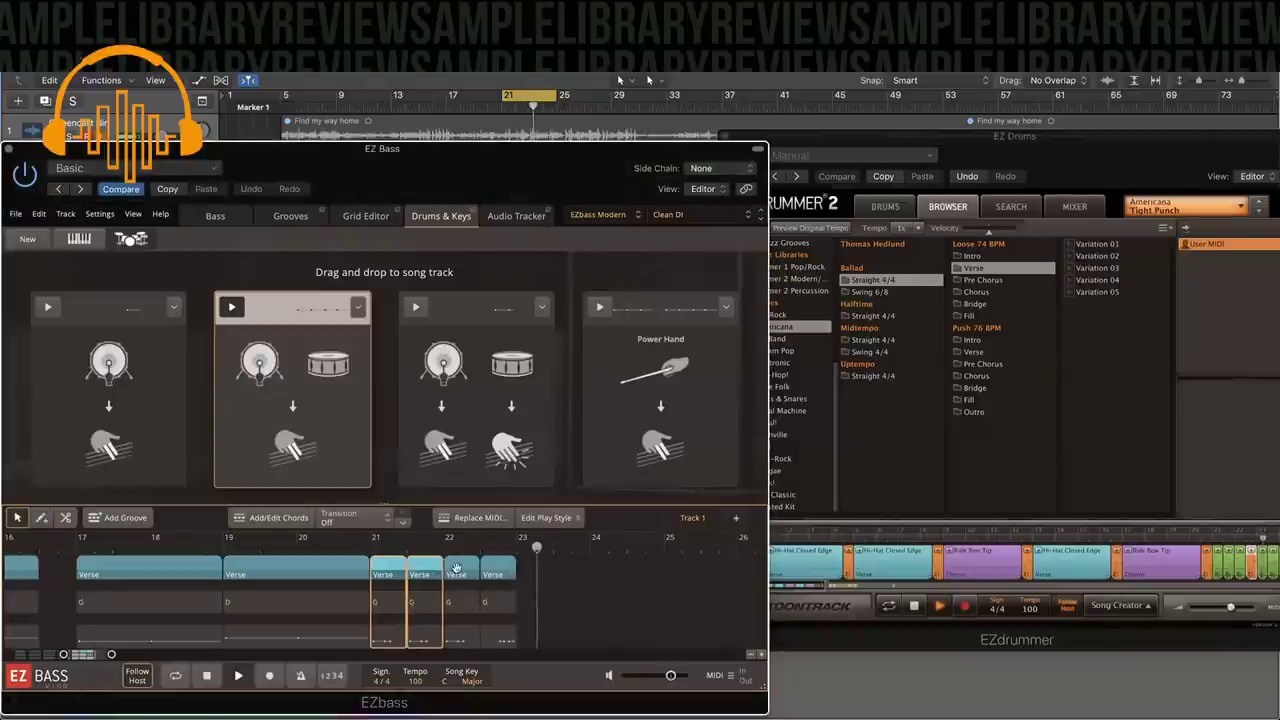
{"action": "left_click_drag", "start_coordinate": [390, 565], "coordinate": [530, 580]}
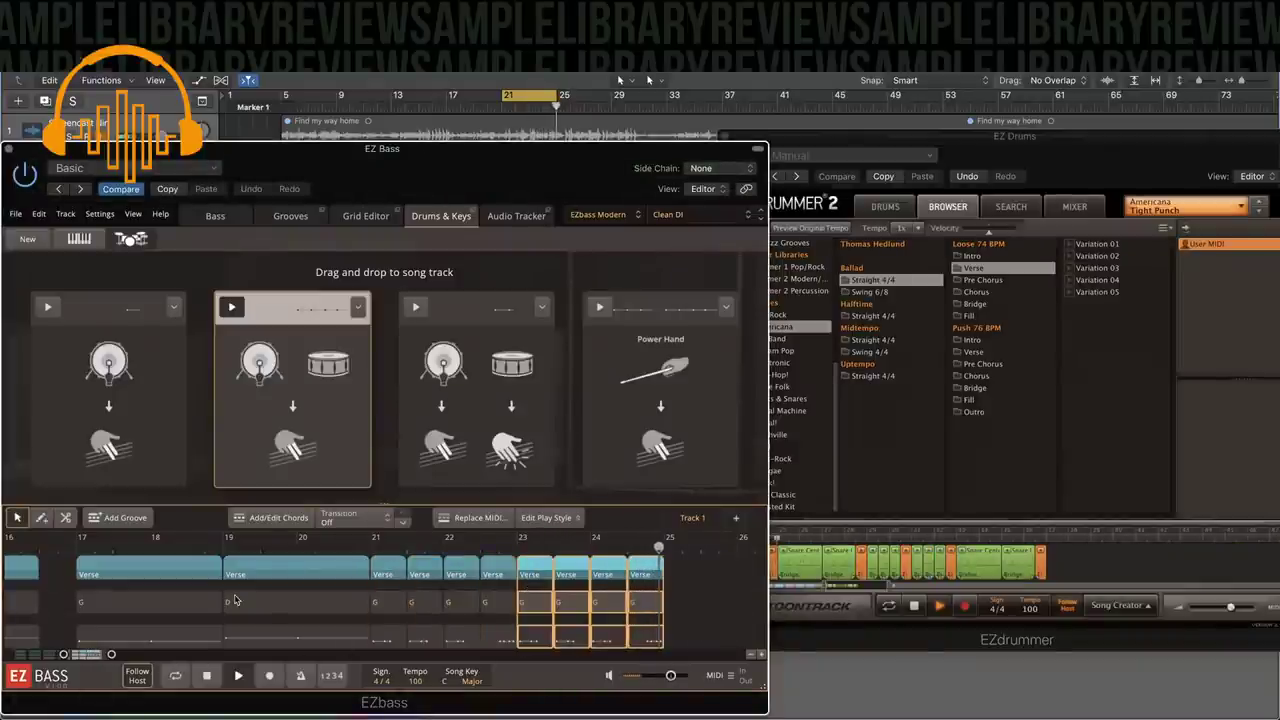
Copy the two-bar Verse block at bar 19 to bars 25 and 27, playing on from bar 25 with the host loop turned off.
{"action": "scroll", "coordinate": [265, 605], "scroll_direction": "down", "scroll_amount": 1}
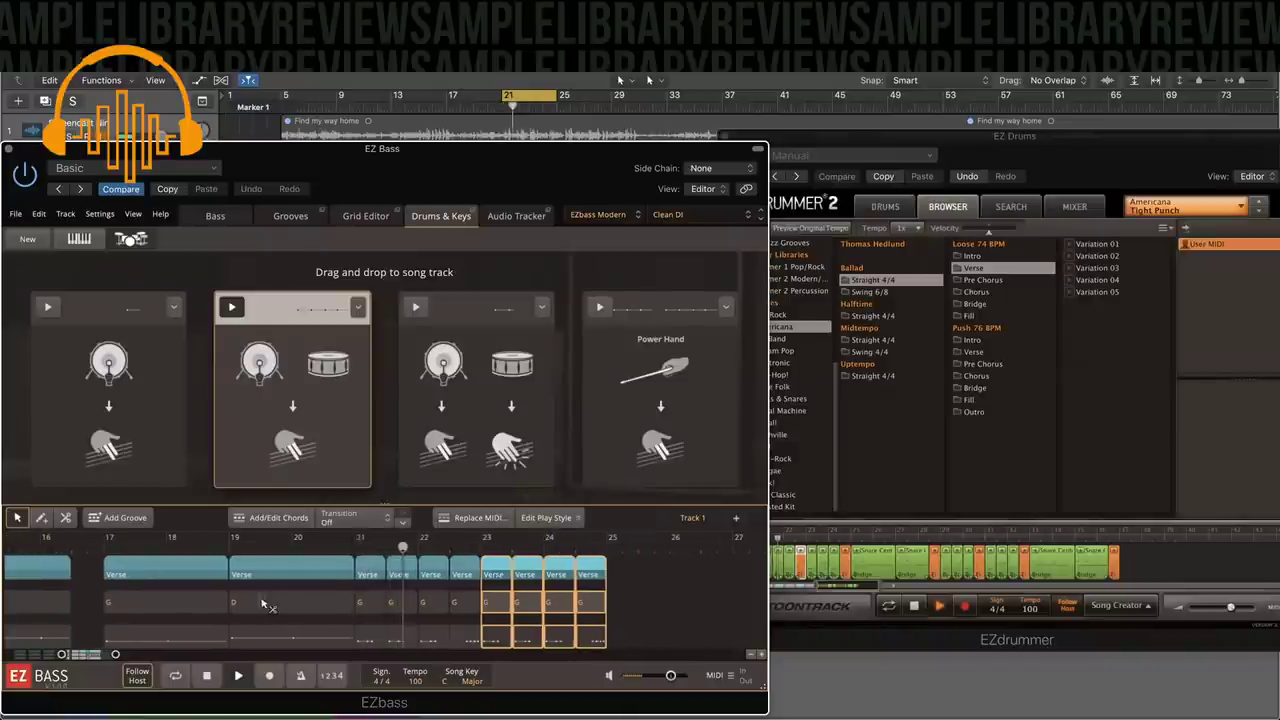
{"action": "scroll", "coordinate": [265, 605], "scroll_direction": "down", "scroll_amount": 1}
{"action": "left_click", "coordinate": [260, 571]}
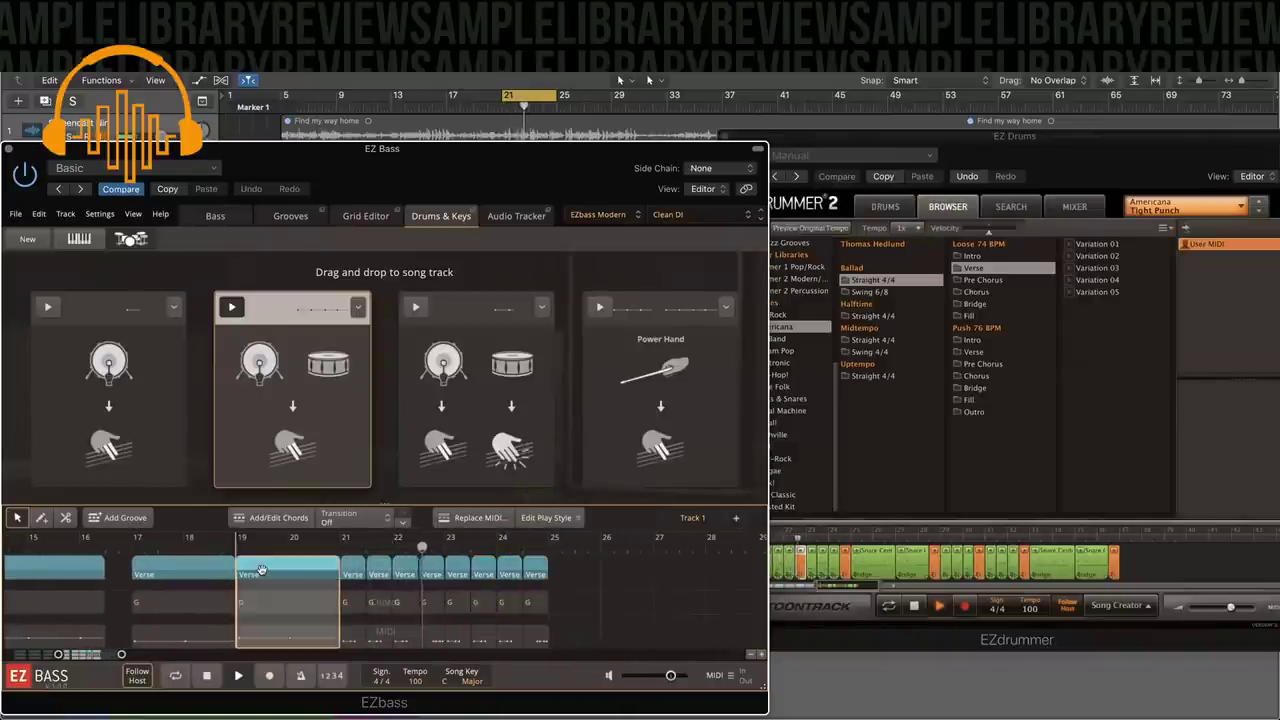
{"action": "left_click_drag", "start_coordinate": [260, 571], "coordinate": [573, 606]}
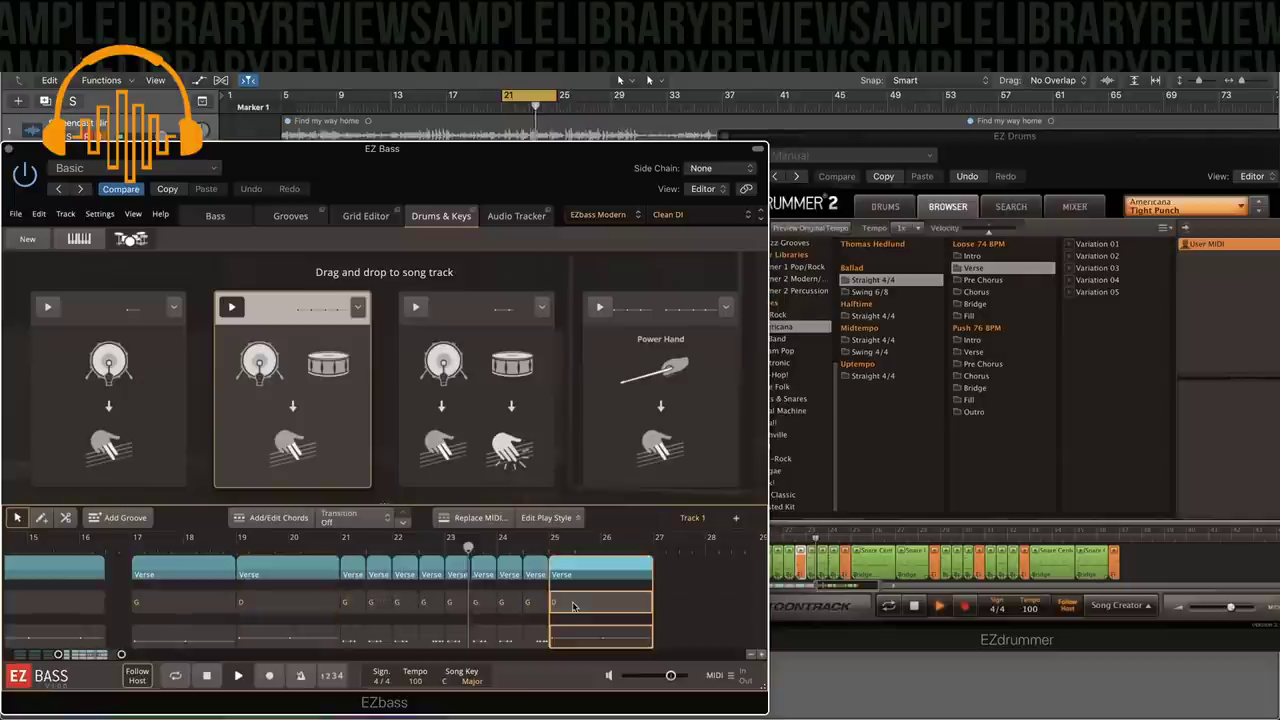
{"action": "scroll", "coordinate": [595, 608], "scroll_direction": "down", "scroll_amount": 1}
{"action": "scroll", "coordinate": [610, 605], "scroll_direction": "down", "scroll_amount": 2}
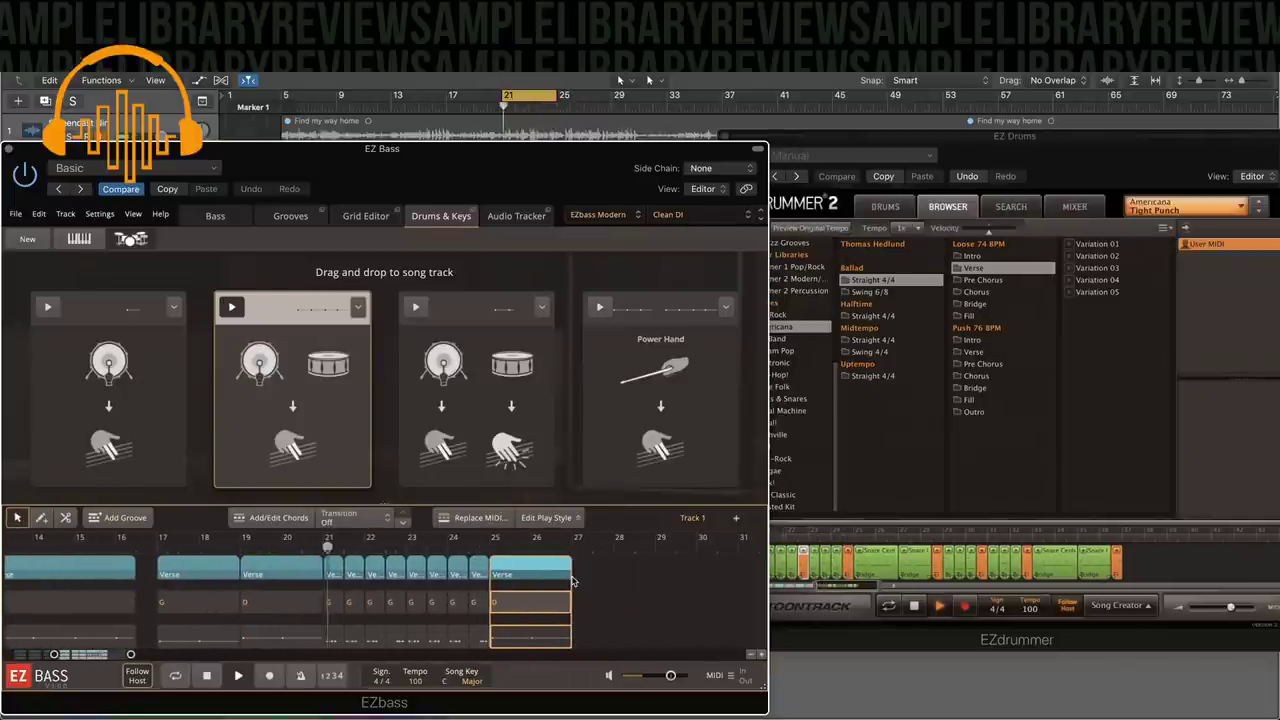
{"action": "left_click", "coordinate": [545, 106]}
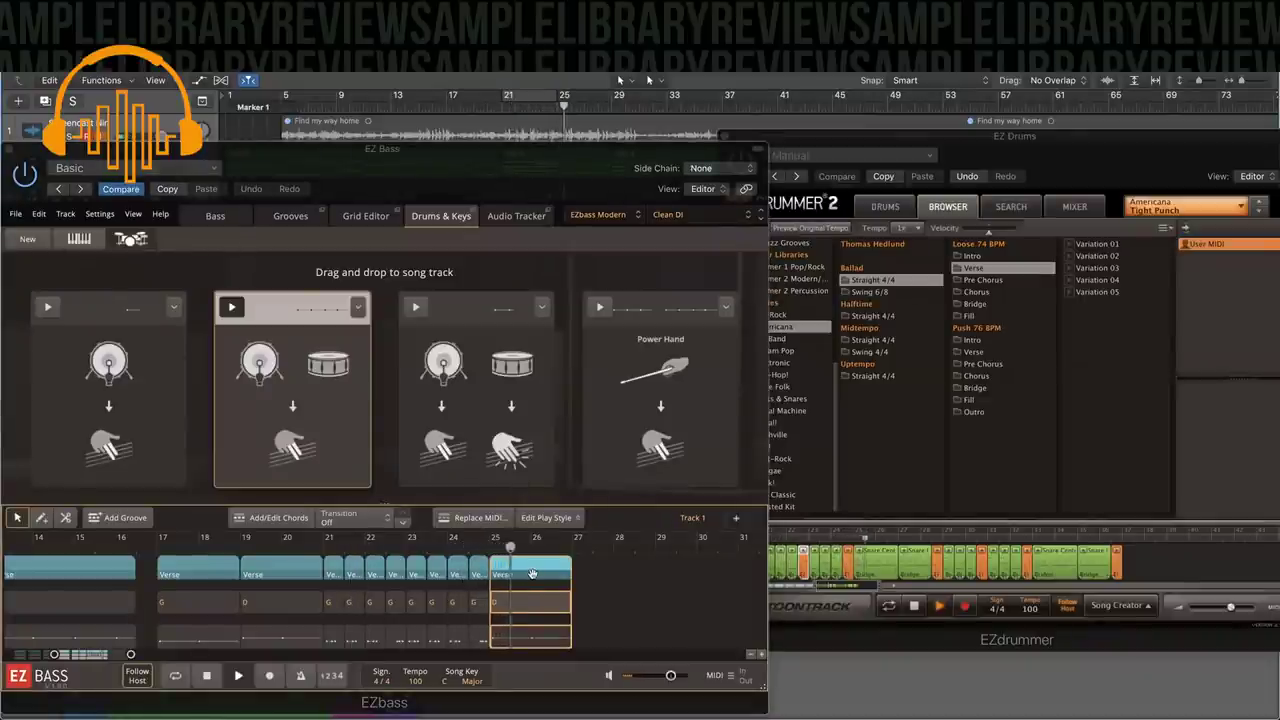
{"action": "left_click_drag", "start_coordinate": [516, 565], "coordinate": [598, 565]}
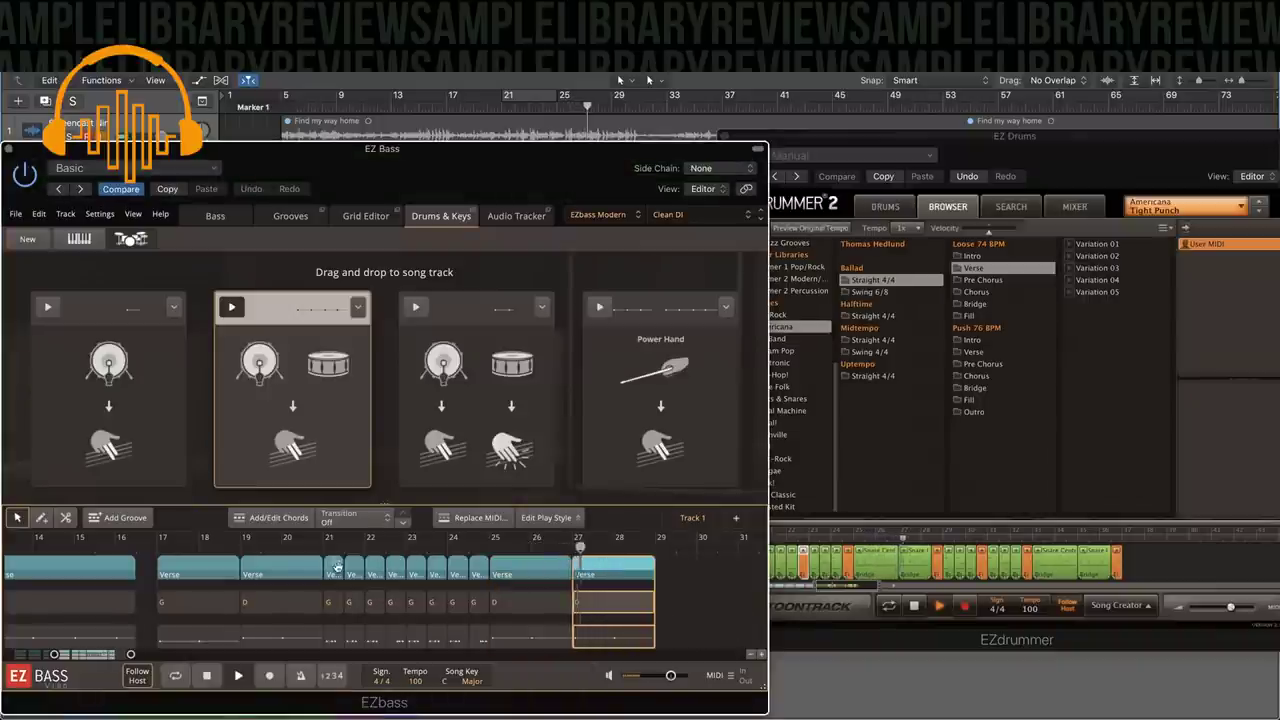
Copy the eight half-bar Verse blocks and the two two-bar Verse blocks from bars 21 to 29 to bar 29.
{"action": "left_click", "coordinate": [333, 610]}
{"action": "left_click_drag", "start_coordinate": [690, 648], "coordinate": [657, 601]}
{"action": "scroll", "coordinate": [600, 595], "scroll_direction": "right", "scroll_amount": 10}
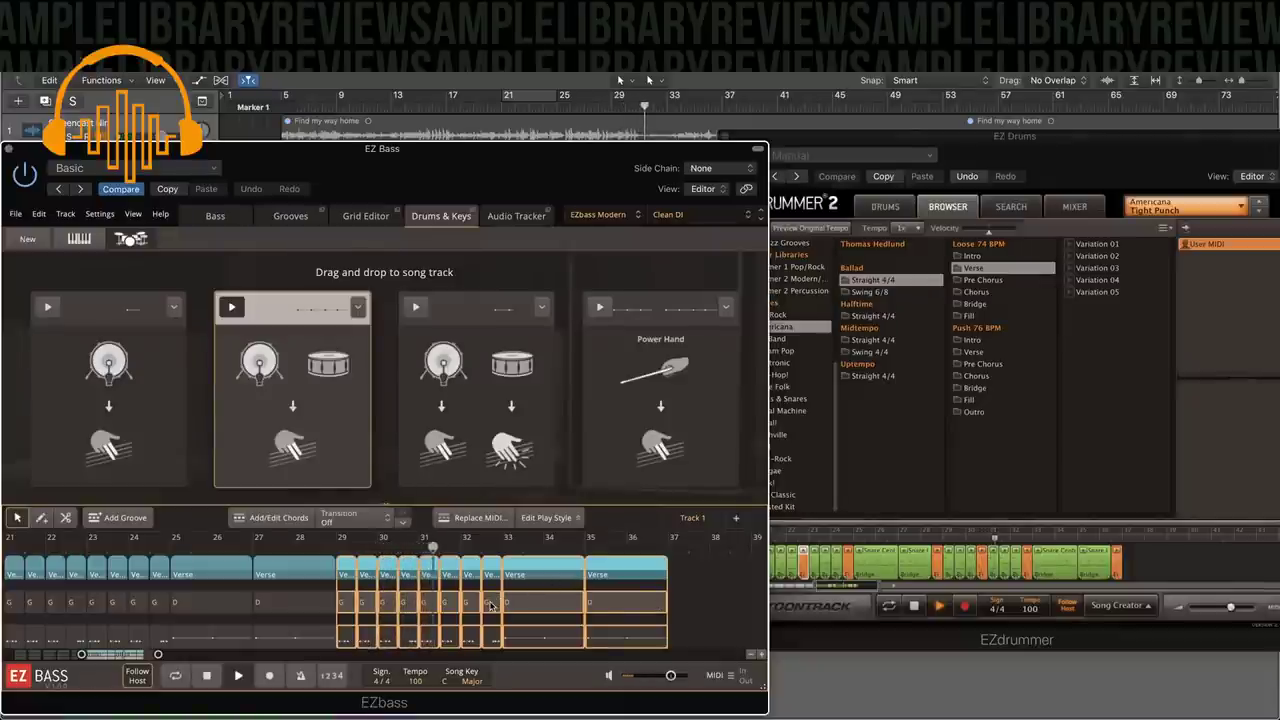
{"action": "scroll", "coordinate": [490, 606], "scroll_direction": "right", "scroll_amount": 3}
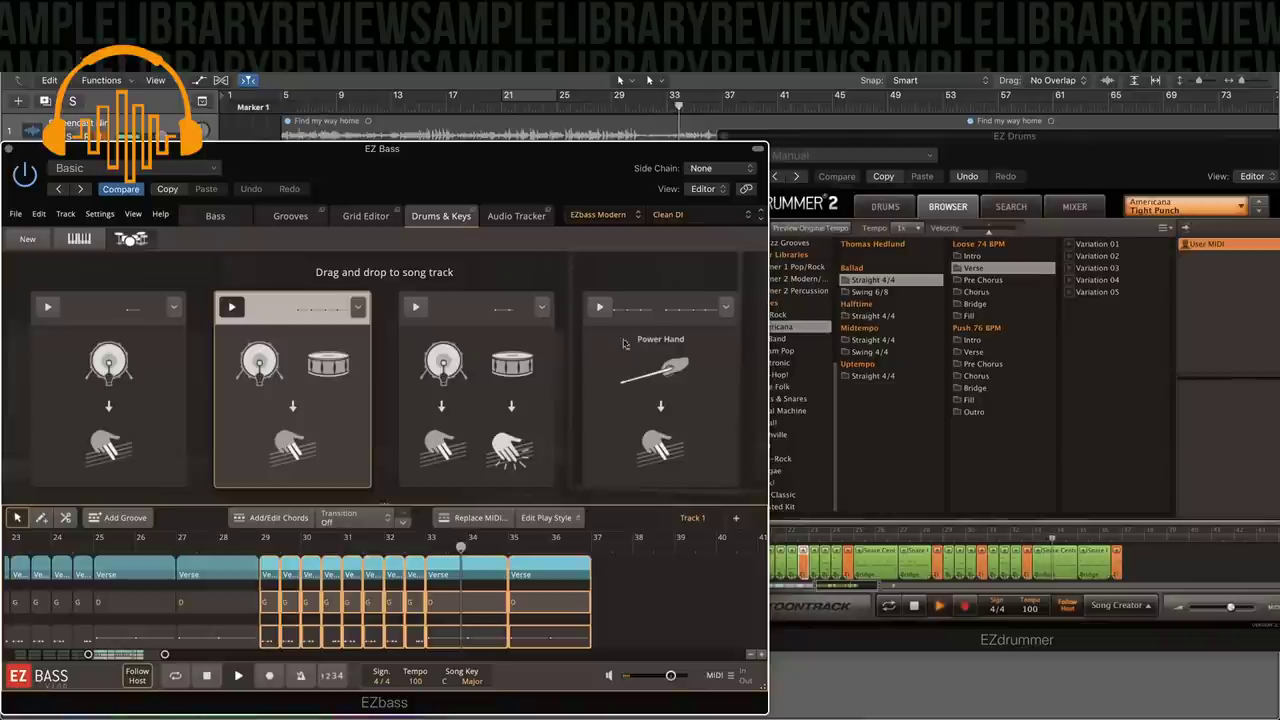
Try the Power Hand groove at bar 37 with its chord set to D, and delete it again.
{"action": "left_click_drag", "start_coordinate": [625, 321], "coordinate": [607, 578]}
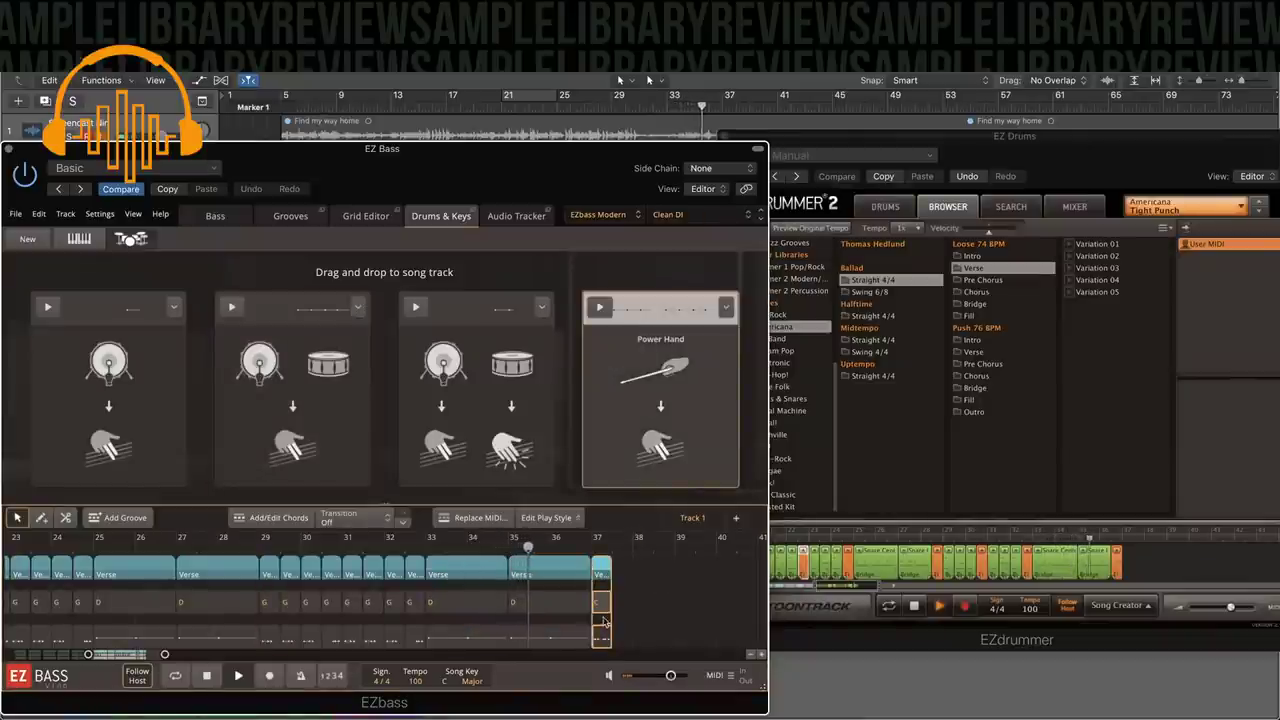
{"action": "left_click", "coordinate": [600, 605]}
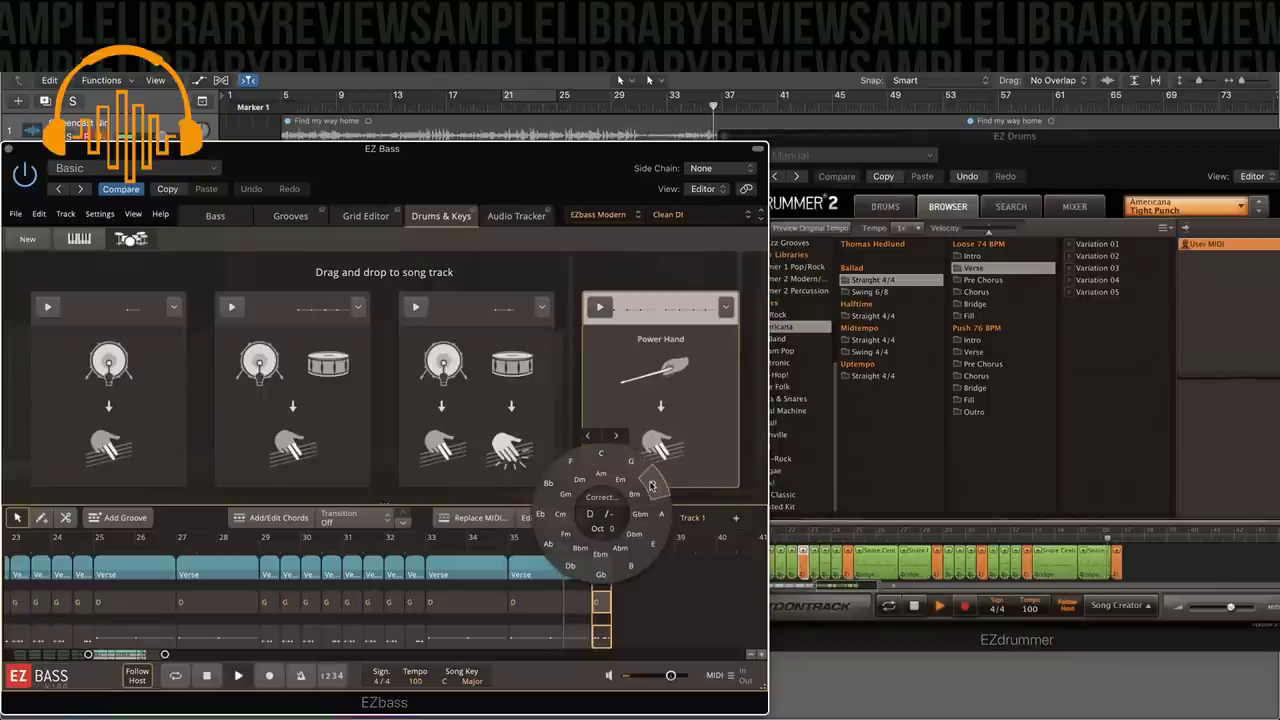
{"action": "left_click", "coordinate": [614, 618]}
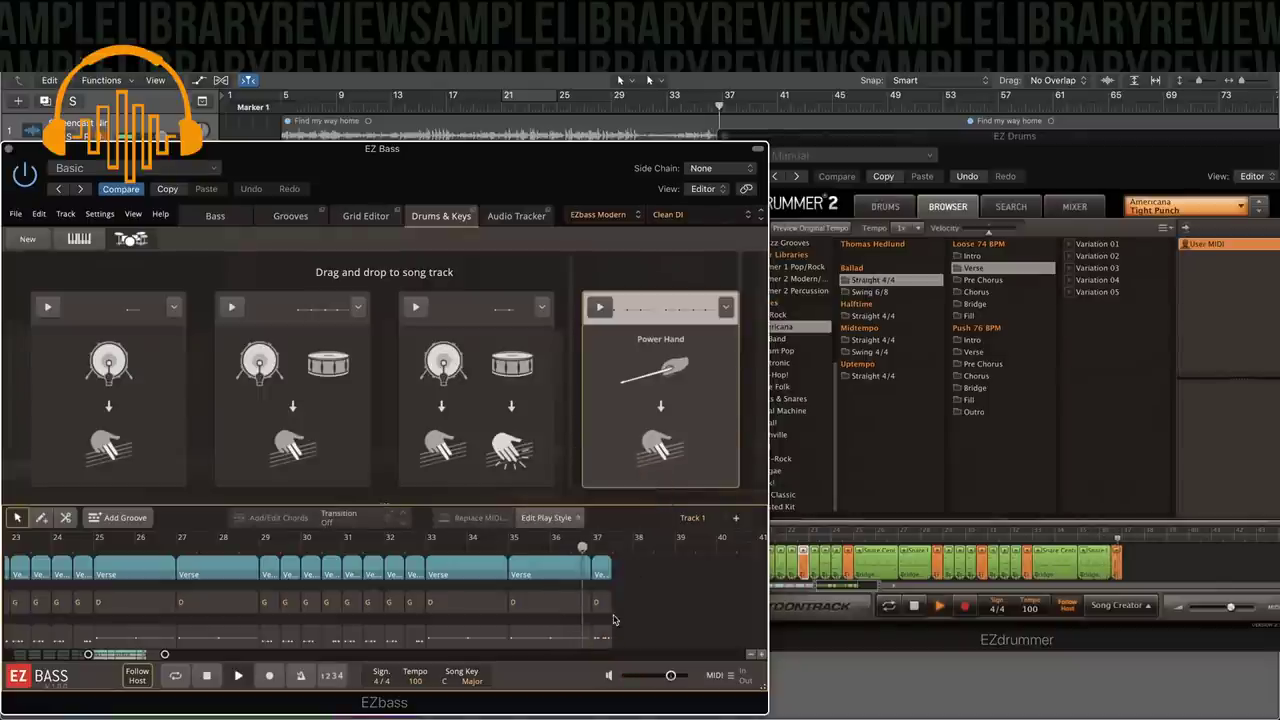
{"action": "left_click", "coordinate": [600, 565]}
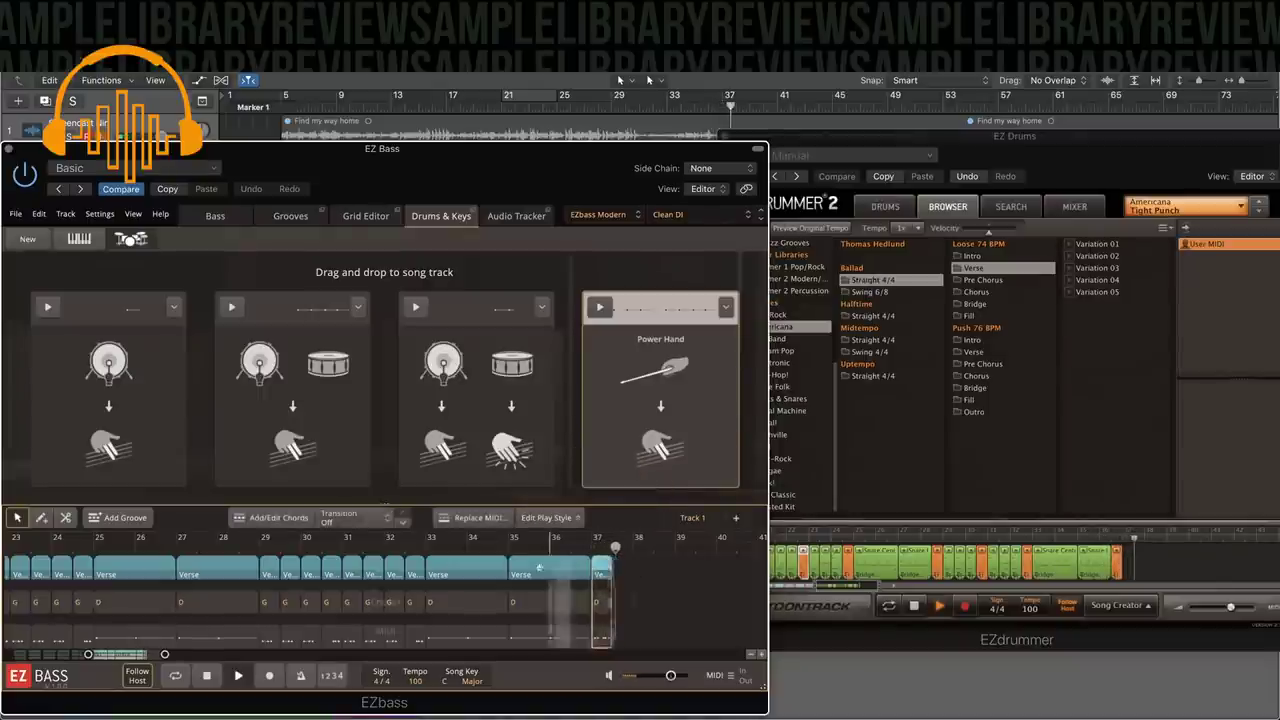
{"action": "left_click", "coordinate": [620, 575]}
{"action": "key", "text": "Delete"}
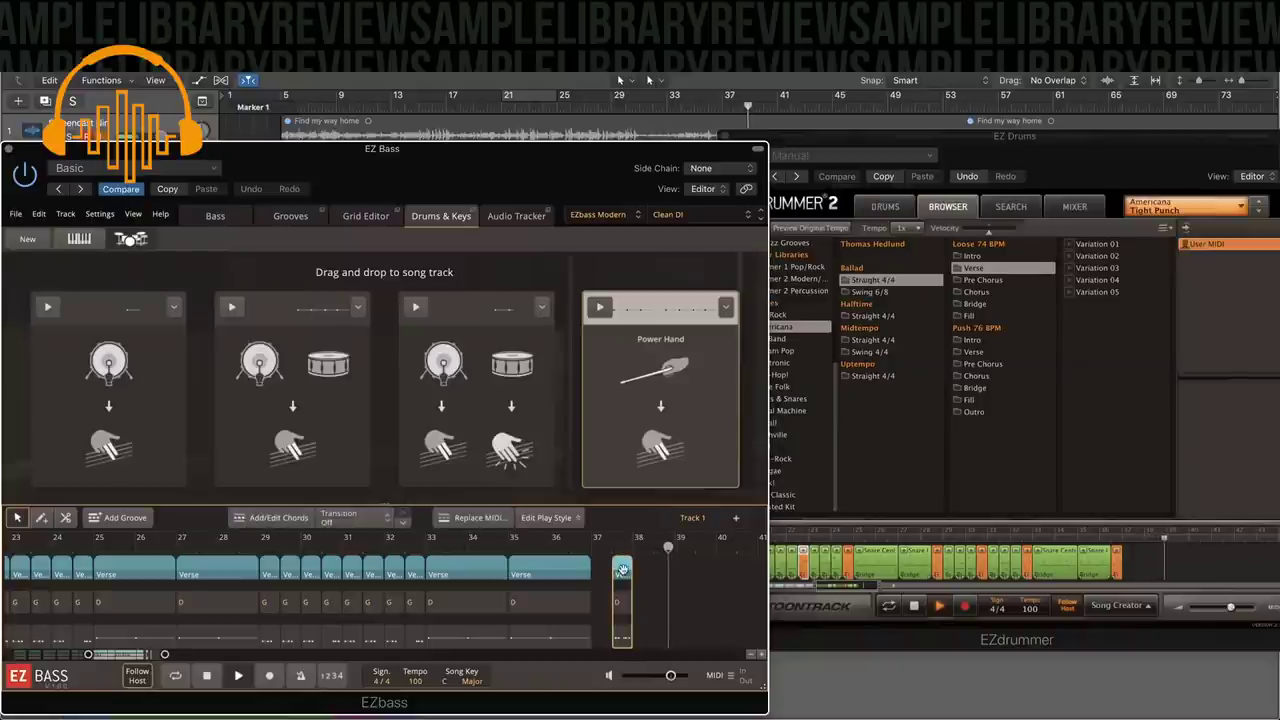
Select the first Verse block at bar 1, open the groove library, and clear the Tap2Find search and all filters.
{"action": "scroll", "coordinate": [621, 580], "scroll_direction": "left", "scroll_amount": 15}
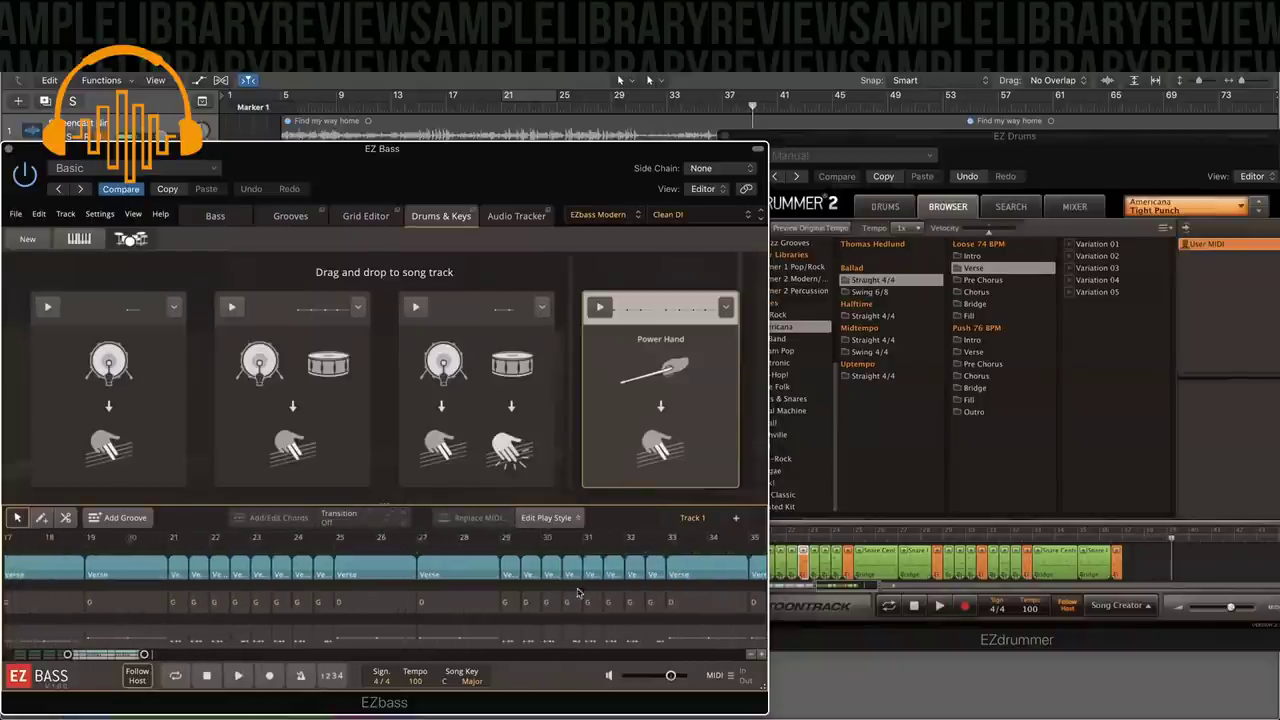
{"action": "scroll", "coordinate": [305, 598], "scroll_direction": "left", "scroll_amount": 4}
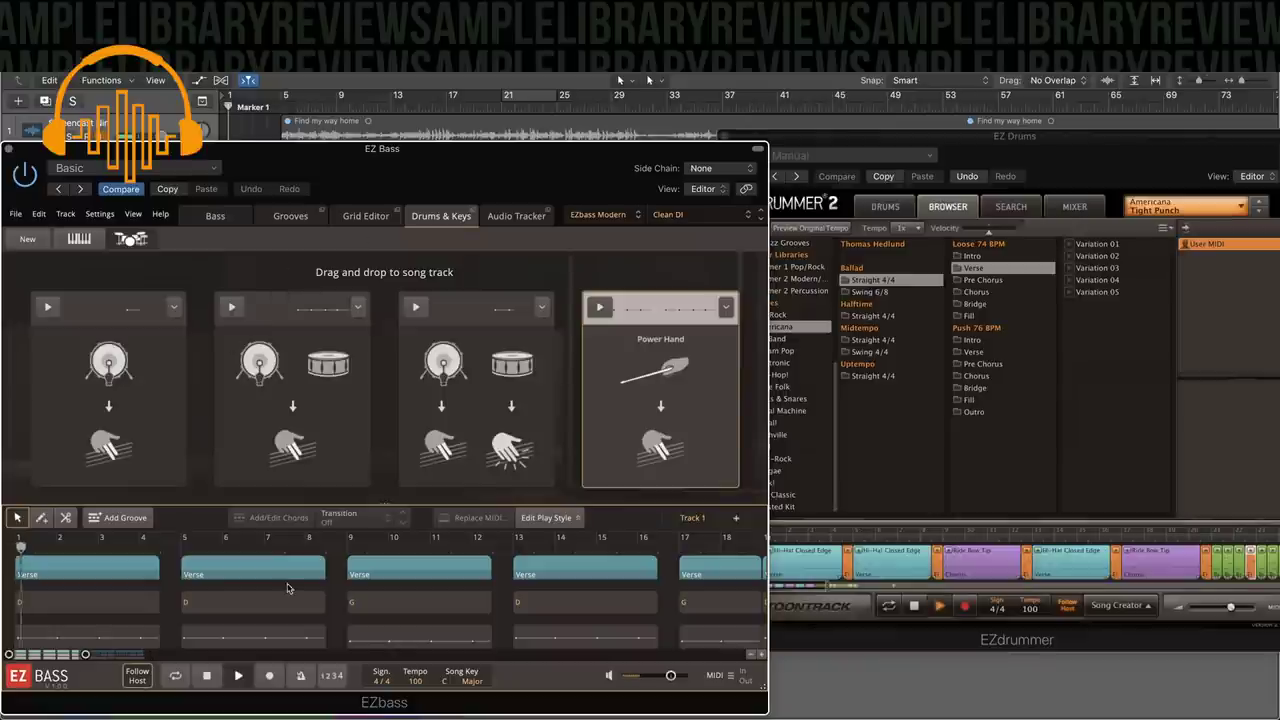
{"action": "left_click_drag", "start_coordinate": [455, 172], "coordinate": [455, 147]}
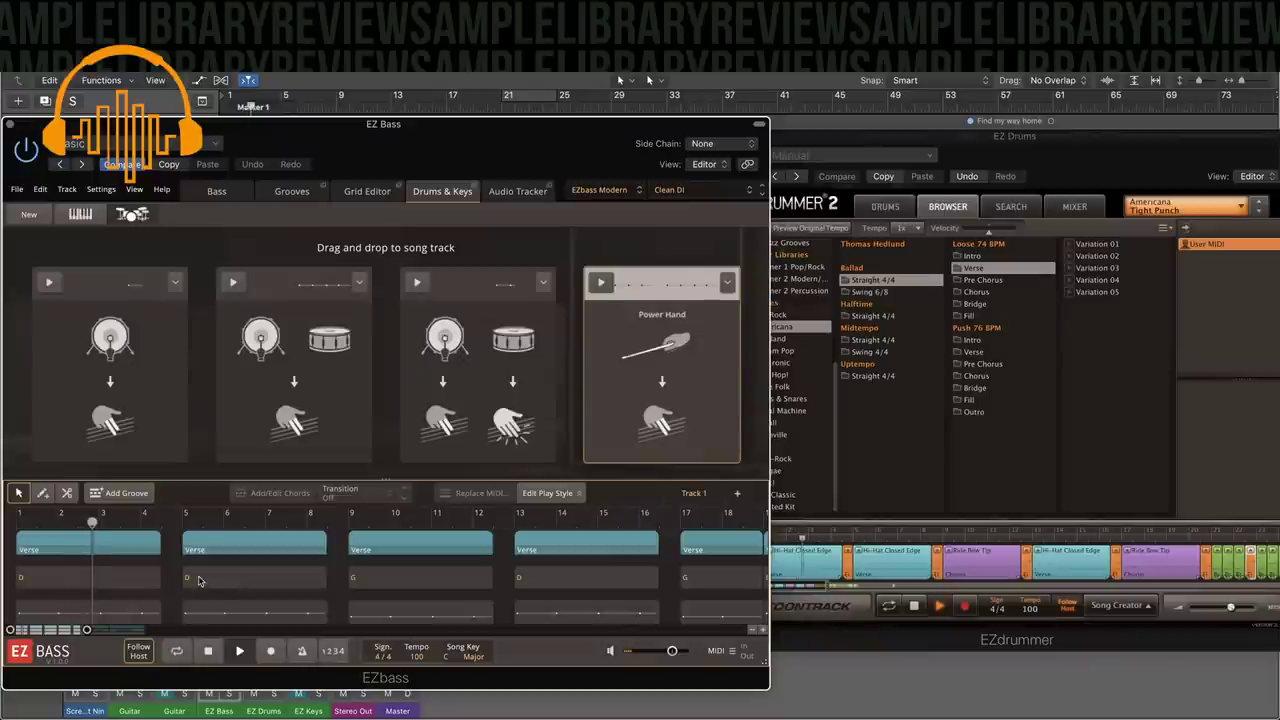
{"action": "left_click", "coordinate": [146, 540]}
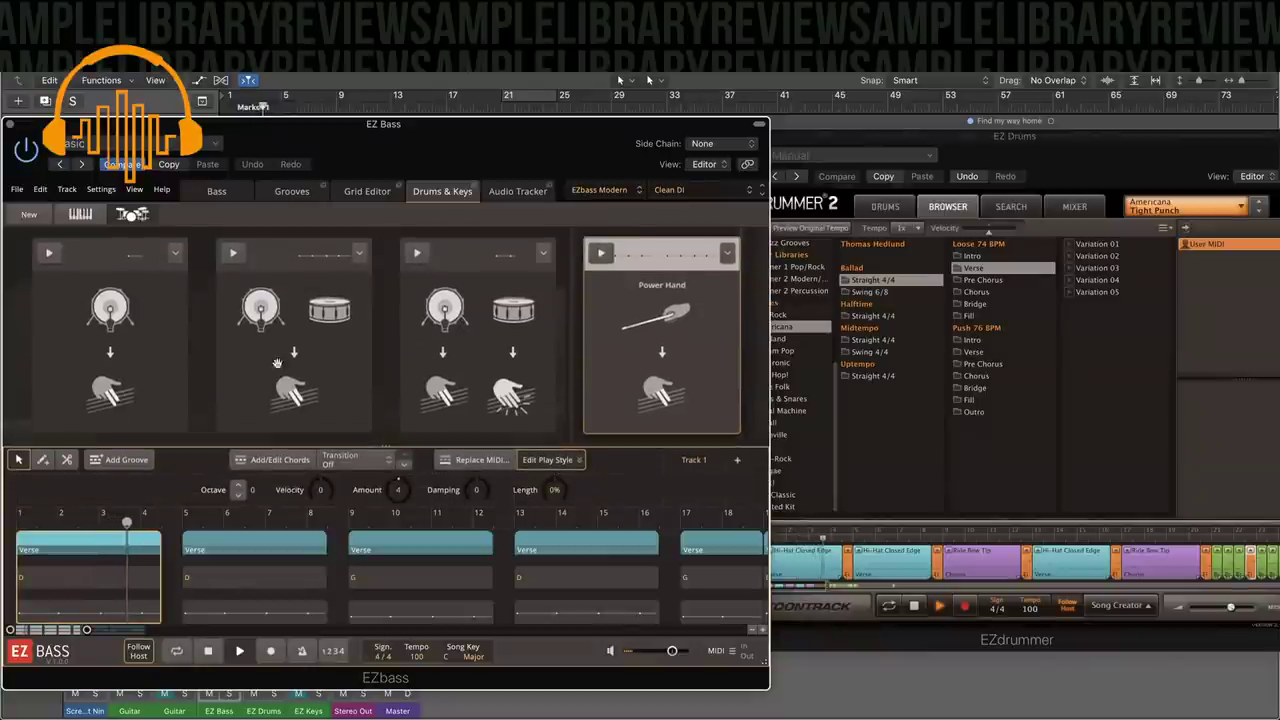
{"action": "left_click", "coordinate": [292, 191]}
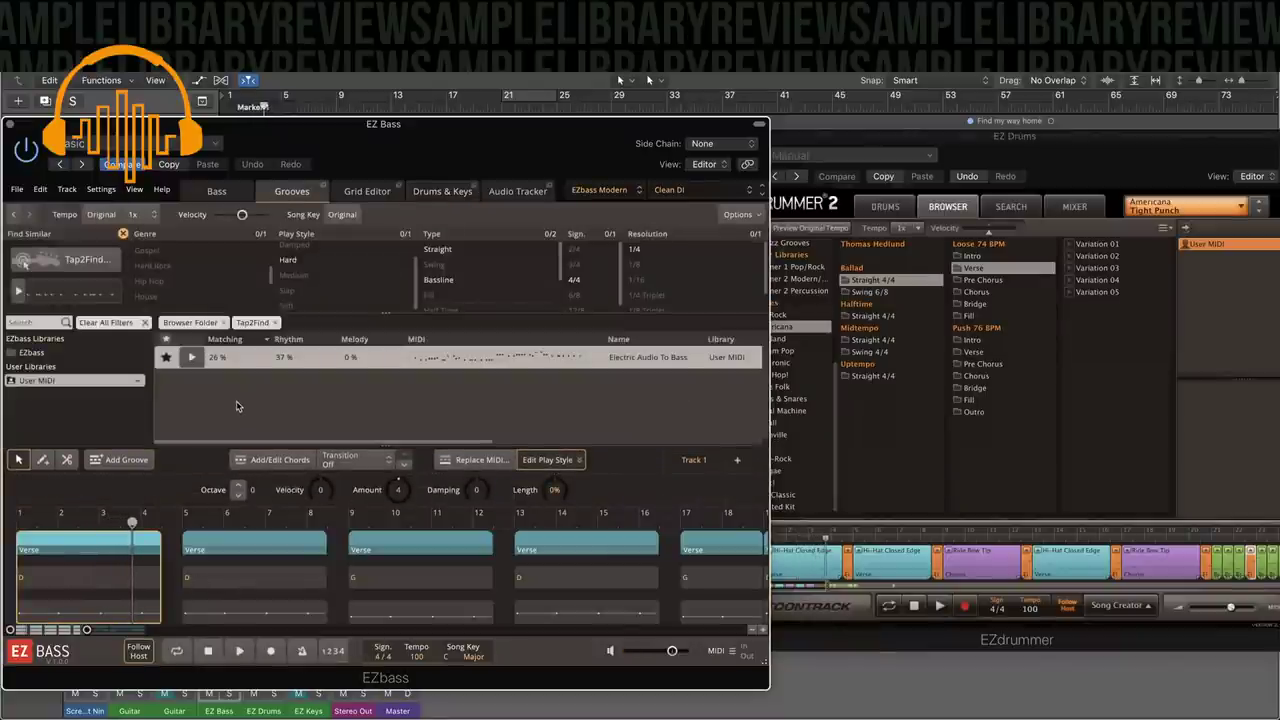
{"action": "left_click", "coordinate": [121, 233]}
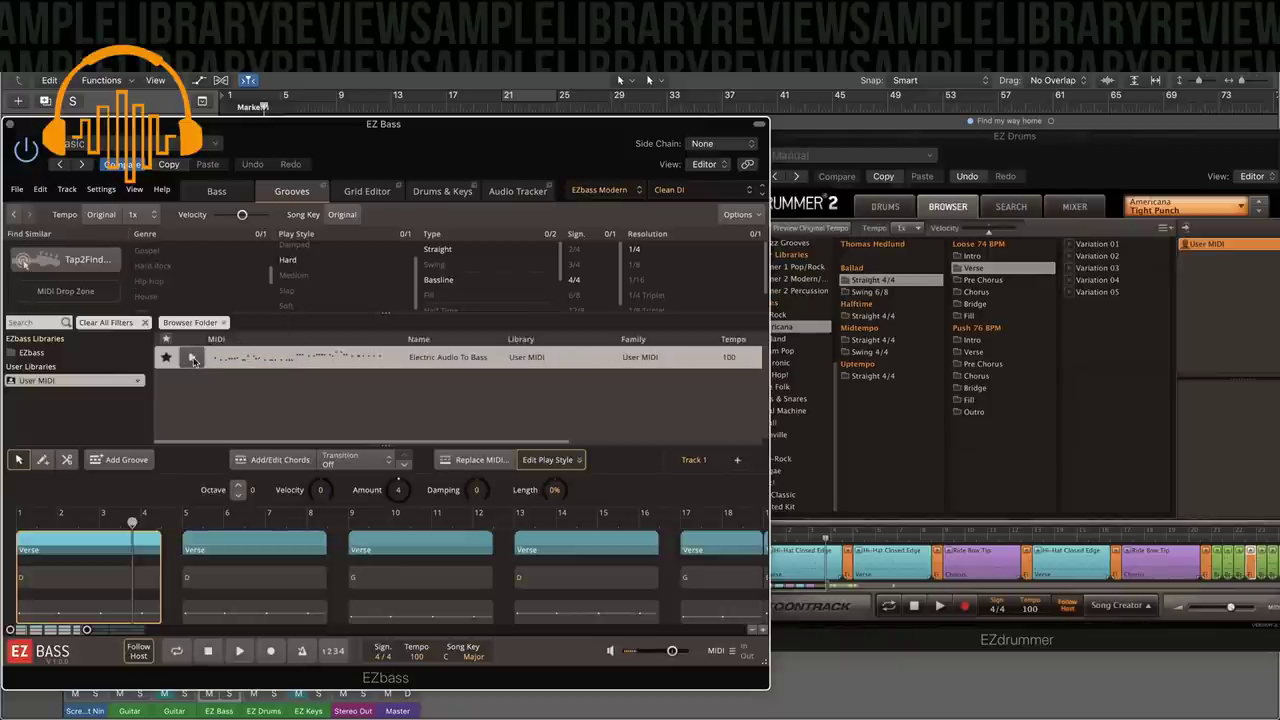
{"action": "left_click", "coordinate": [145, 323]}
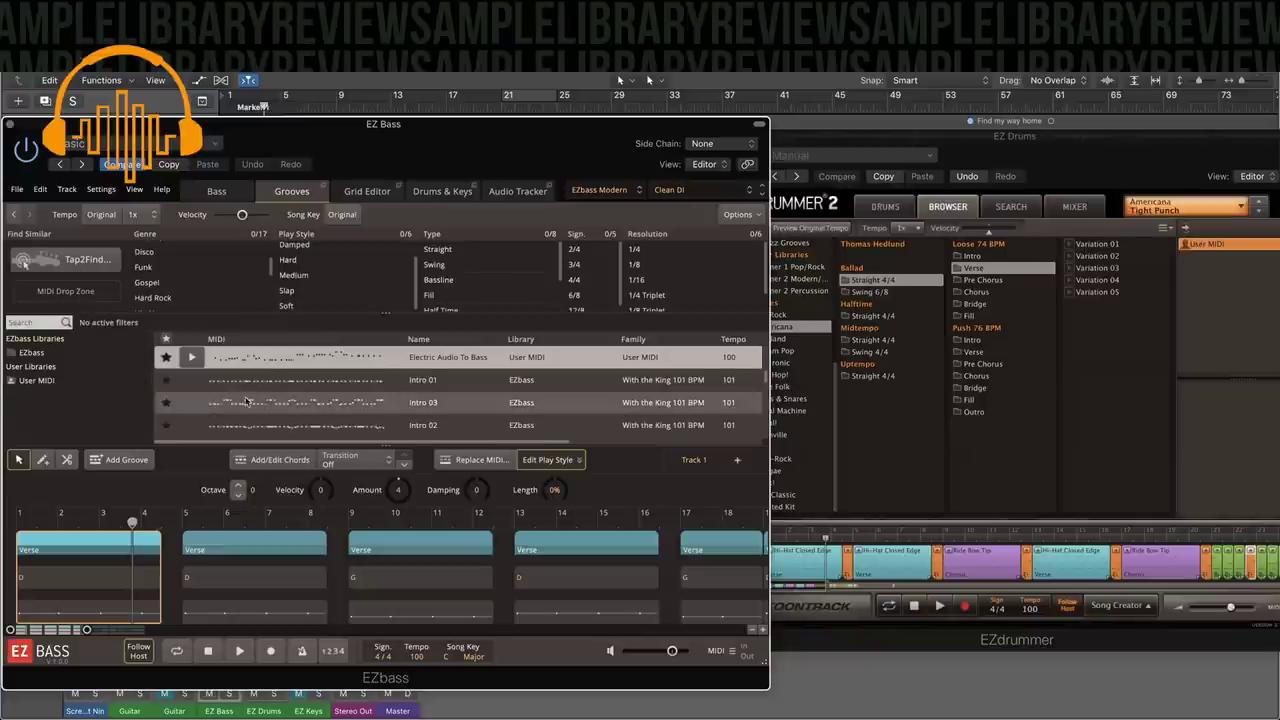
Filter the groove library to the Soul/R&B genre.
{"action": "left_click", "coordinate": [189, 381]}
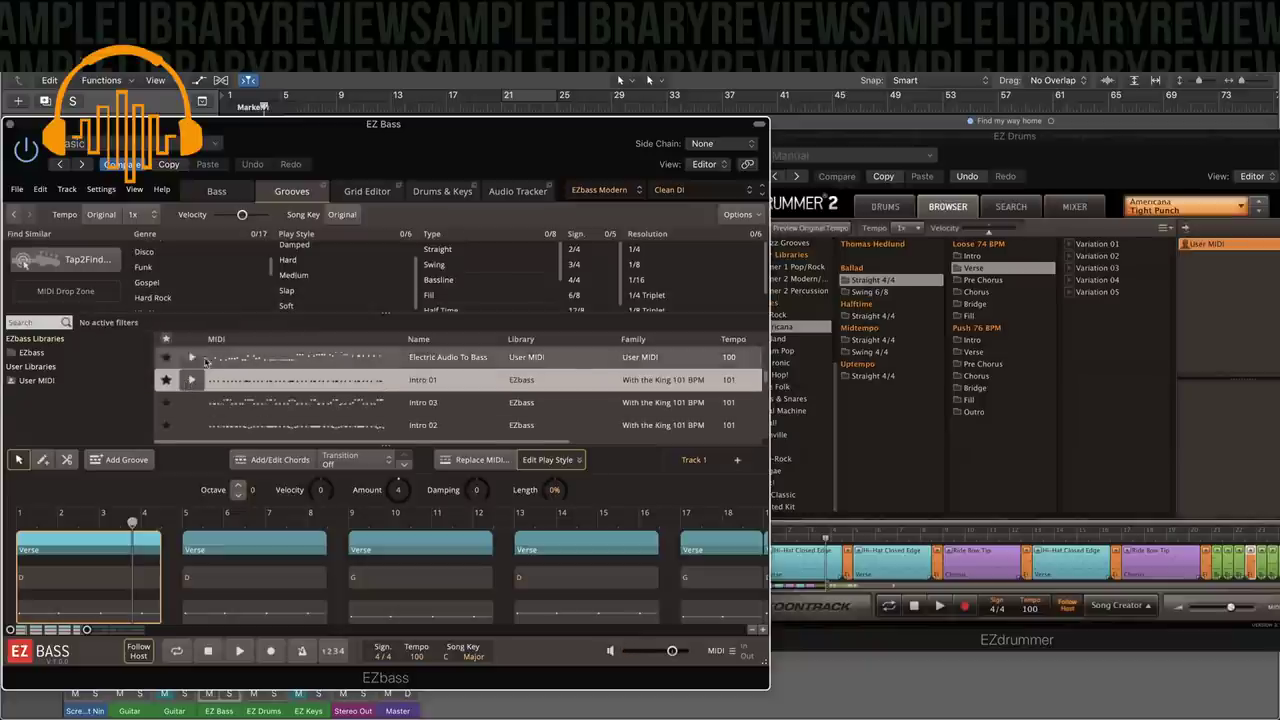
{"action": "scroll", "coordinate": [200, 292], "scroll_direction": "down", "scroll_amount": 5}
{"action": "scroll", "coordinate": [200, 292], "scroll_direction": "down", "scroll_amount": 1}
{"action": "left_click", "coordinate": [200, 291]}
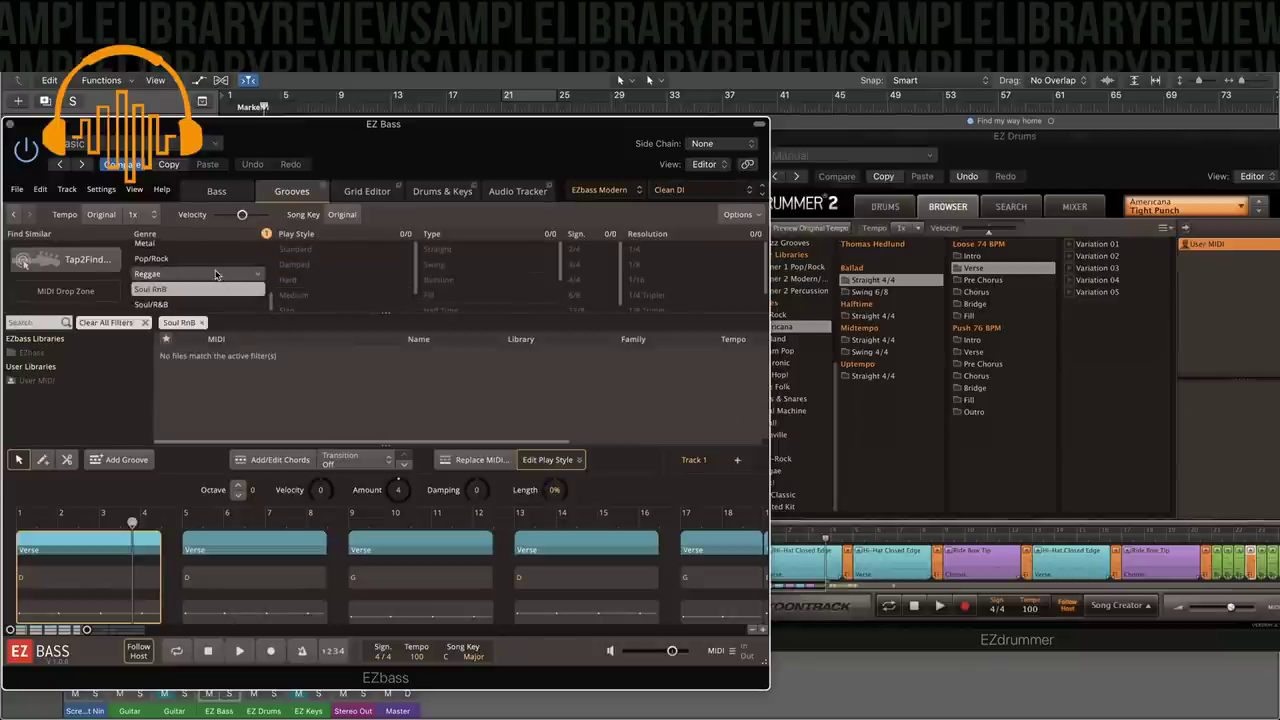
{"action": "left_click", "coordinate": [200, 304]}
Audition several Soul/R&B verse, chorus and bridge grooves from the Soul Mate 90 BPM and Mid 94 BPM families.
{"action": "left_click", "coordinate": [192, 381]}
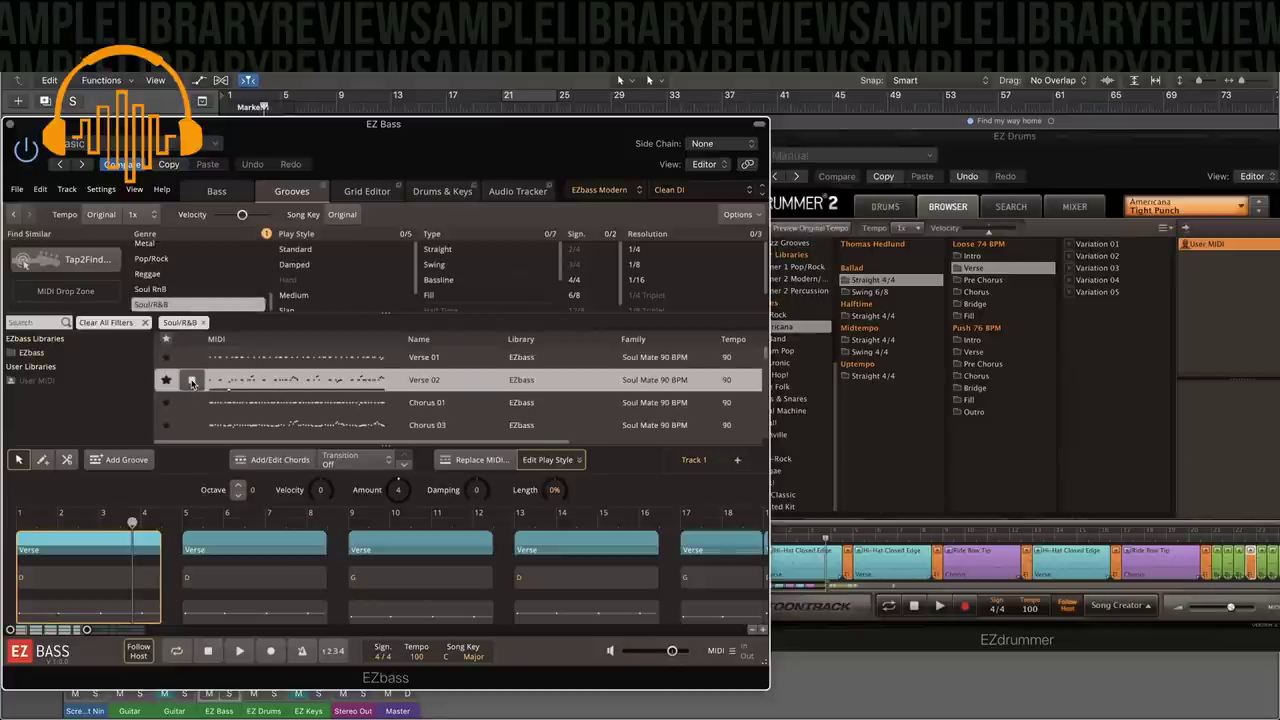
{"action": "left_click", "coordinate": [192, 402]}
{"action": "scroll", "coordinate": [204, 419], "scroll_direction": "down", "scroll_amount": 1}
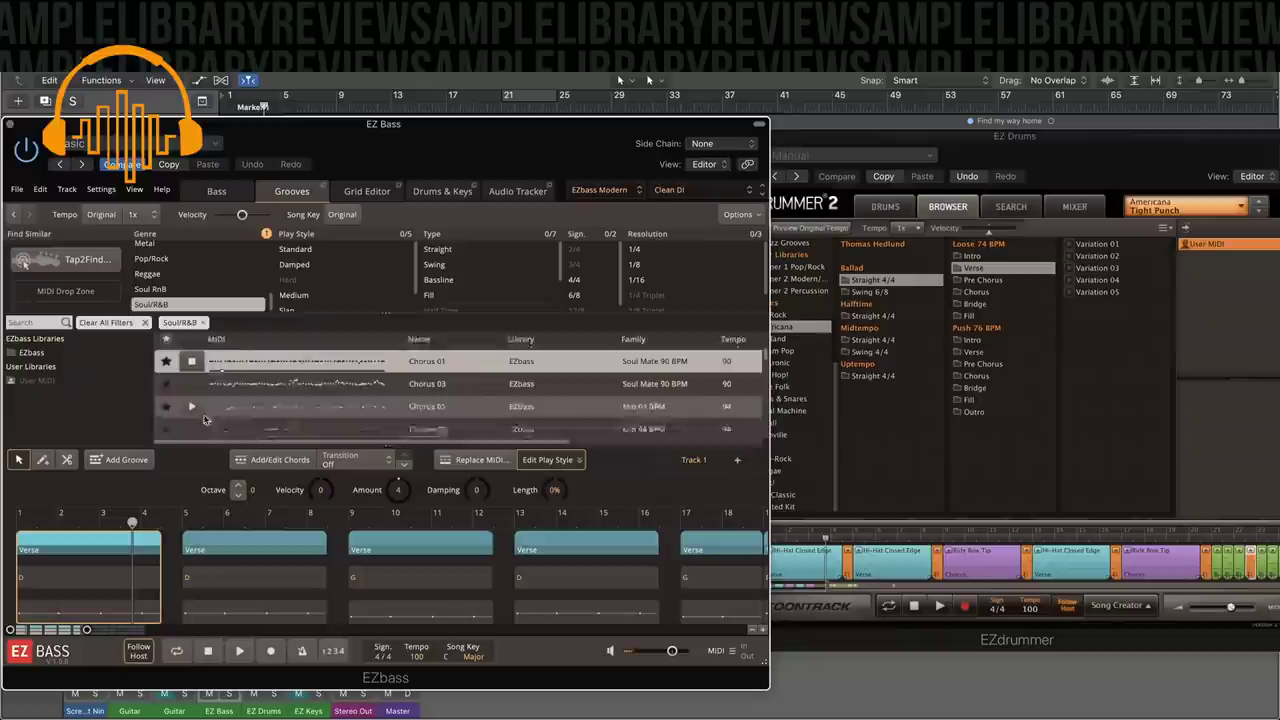
{"action": "left_click", "coordinate": [194, 402]}
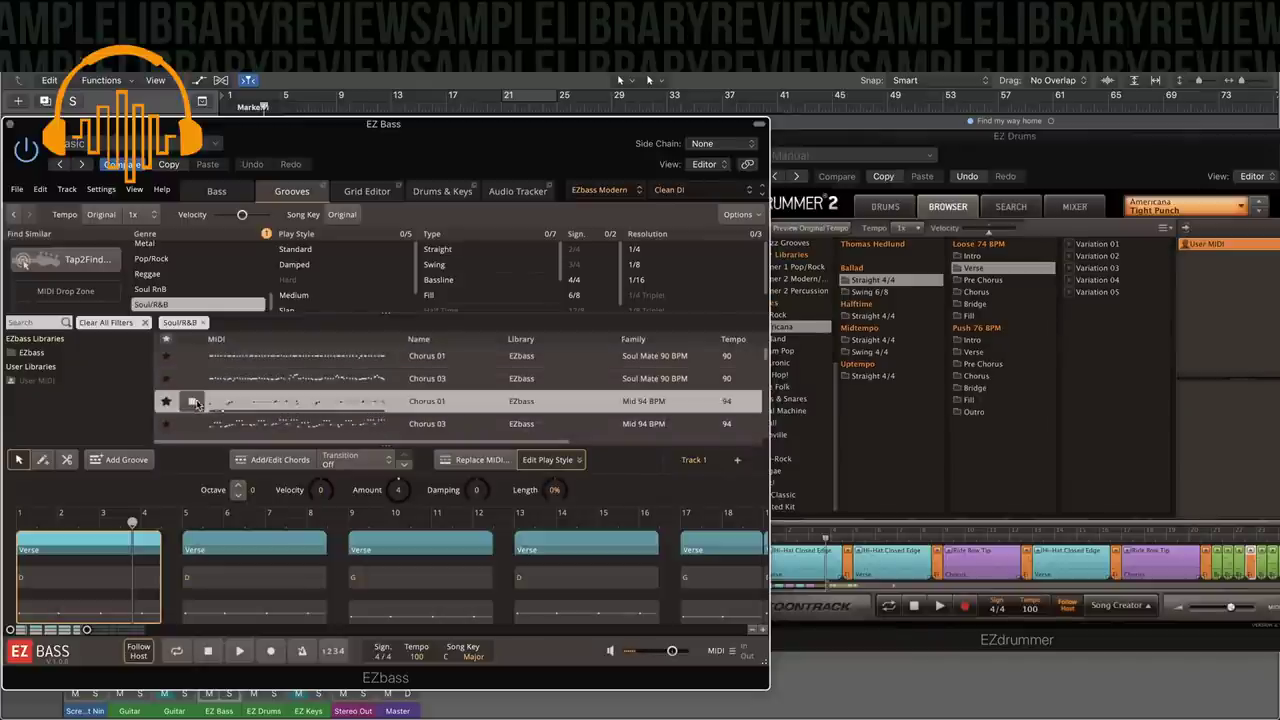
{"action": "left_click", "coordinate": [192, 424]}
{"action": "scroll", "coordinate": [250, 412], "scroll_direction": "down", "scroll_amount": 1}
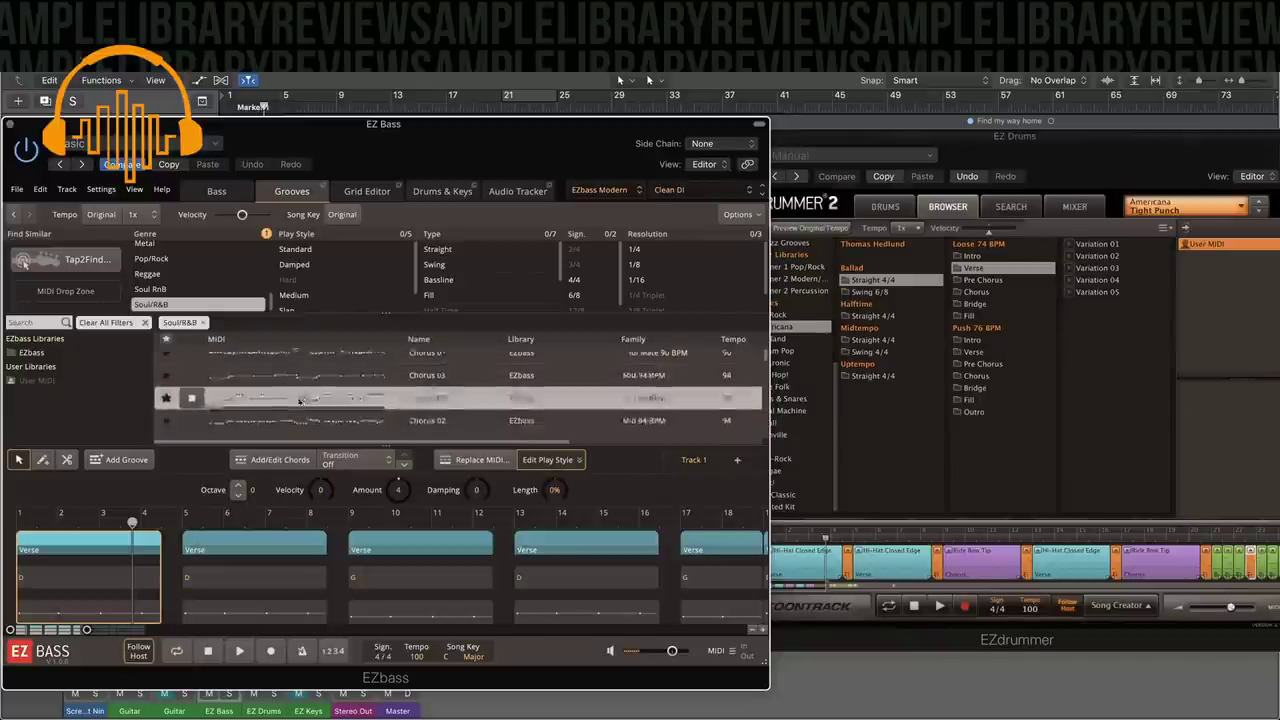
{"action": "scroll", "coordinate": [297, 402], "scroll_direction": "up", "scroll_amount": 1}
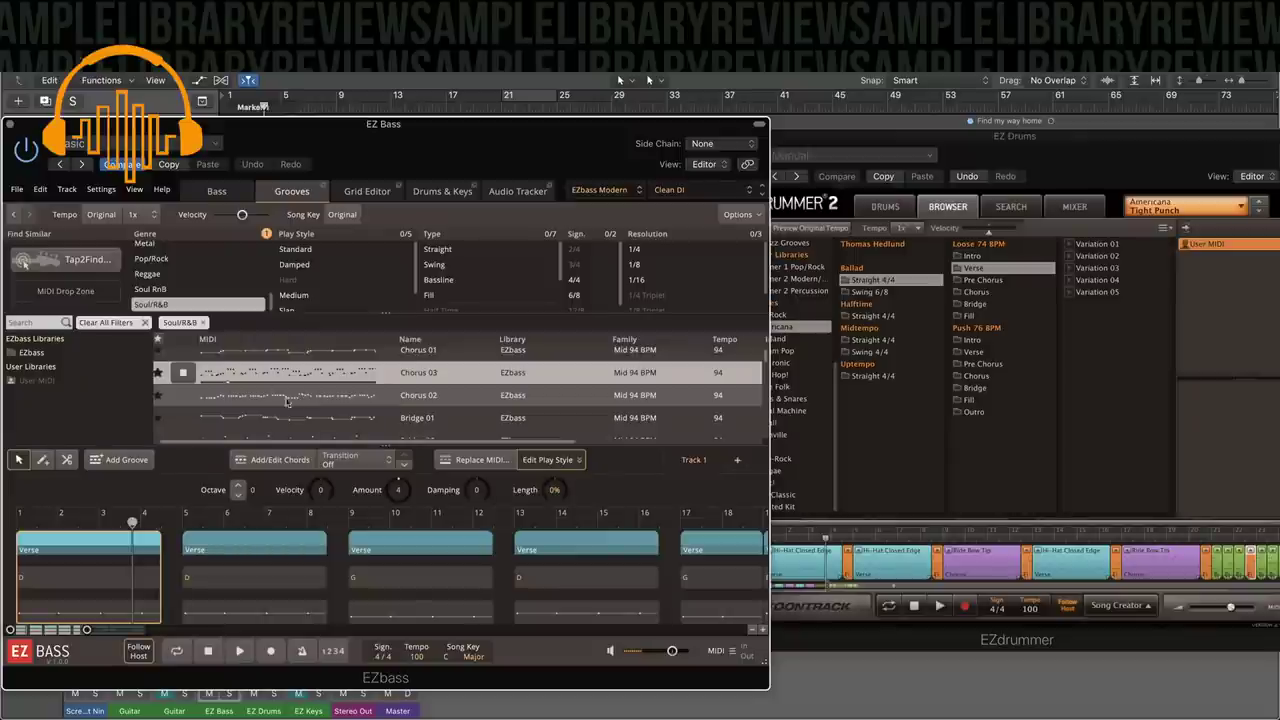
{"action": "left_click", "coordinate": [183, 396]}
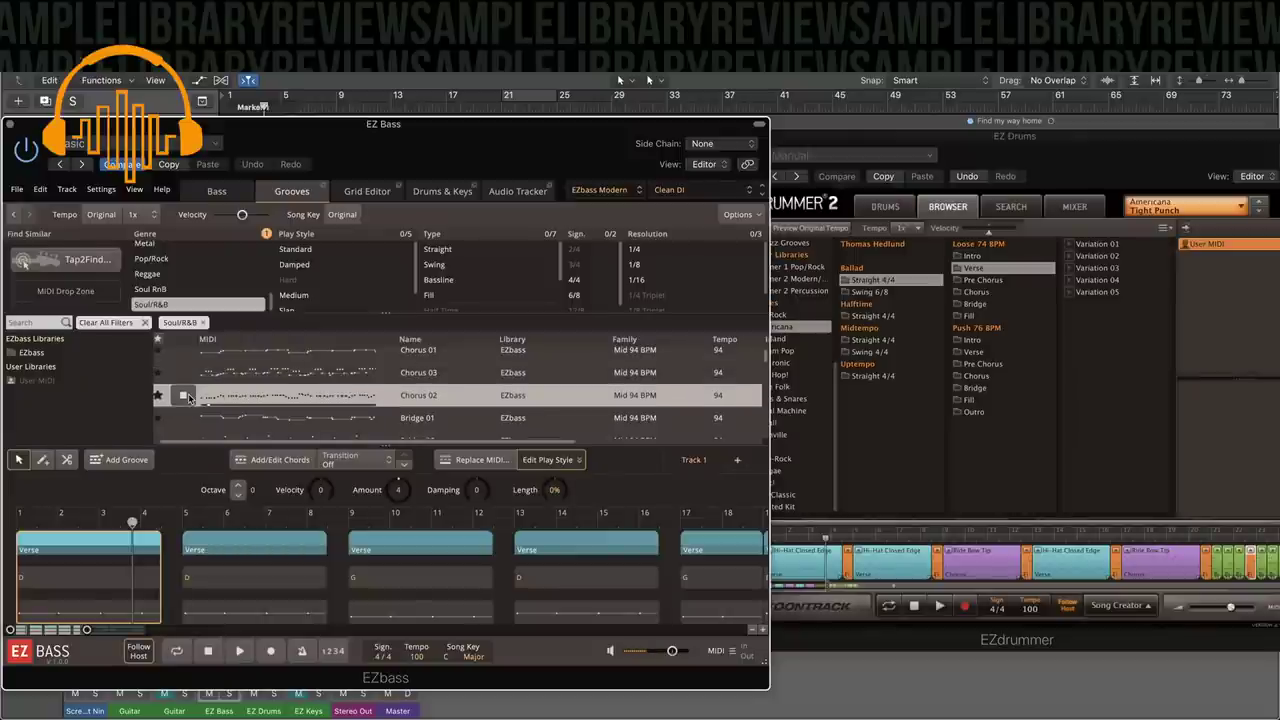
{"action": "left_click", "coordinate": [215, 417]}
Place the Mid 94 BPM Bridge 01 groove's MIDI at bar 1 under the existing Verse blocks and play the song.
{"action": "scroll", "coordinate": [406, 420], "scroll_direction": "down", "scroll_amount": 2}
{"action": "scroll", "coordinate": [451, 606], "scroll_direction": "right", "scroll_amount": 8}
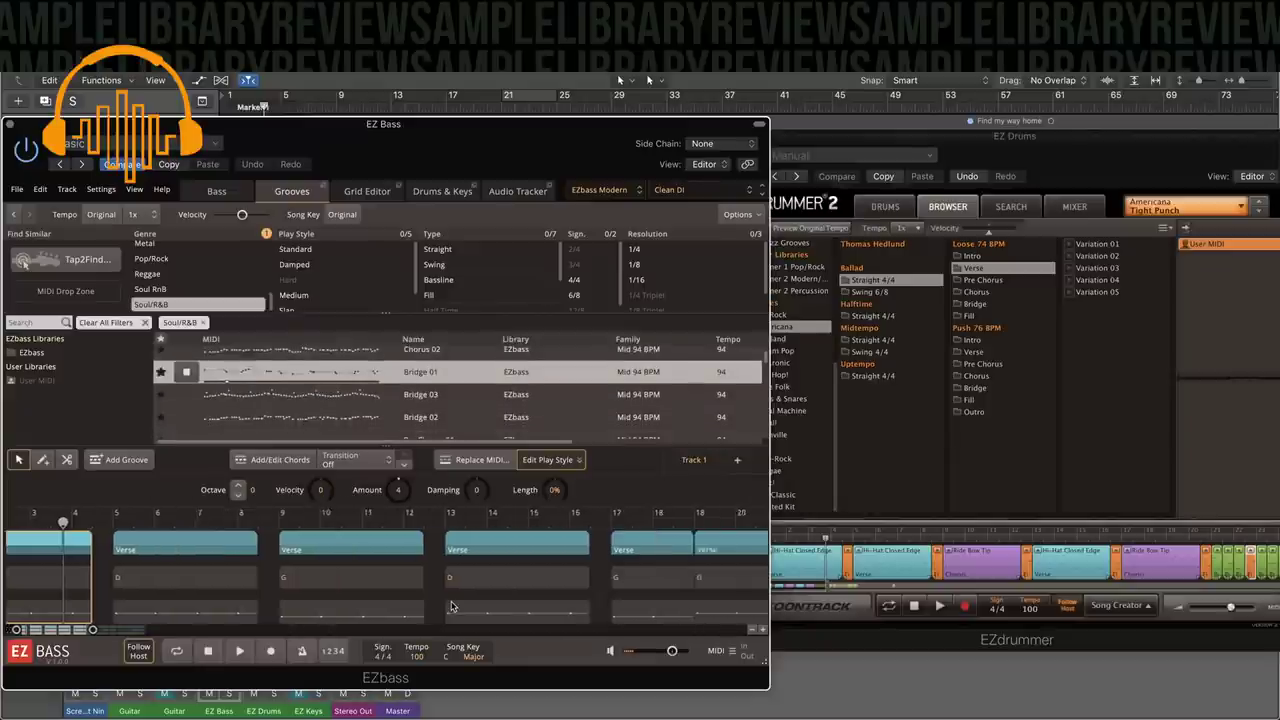
{"action": "scroll", "coordinate": [451, 606], "scroll_direction": "left", "scroll_amount": 8}
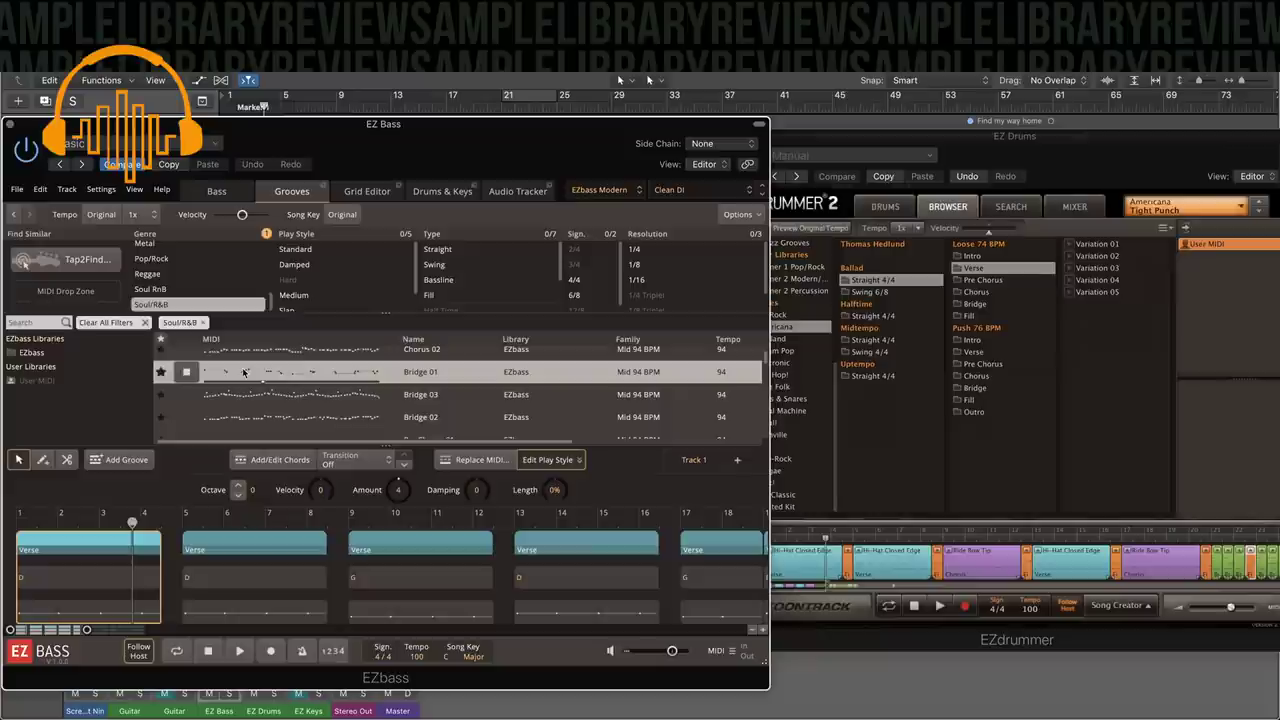
{"action": "left_click_drag", "start_coordinate": [255, 372], "coordinate": [15, 612]}
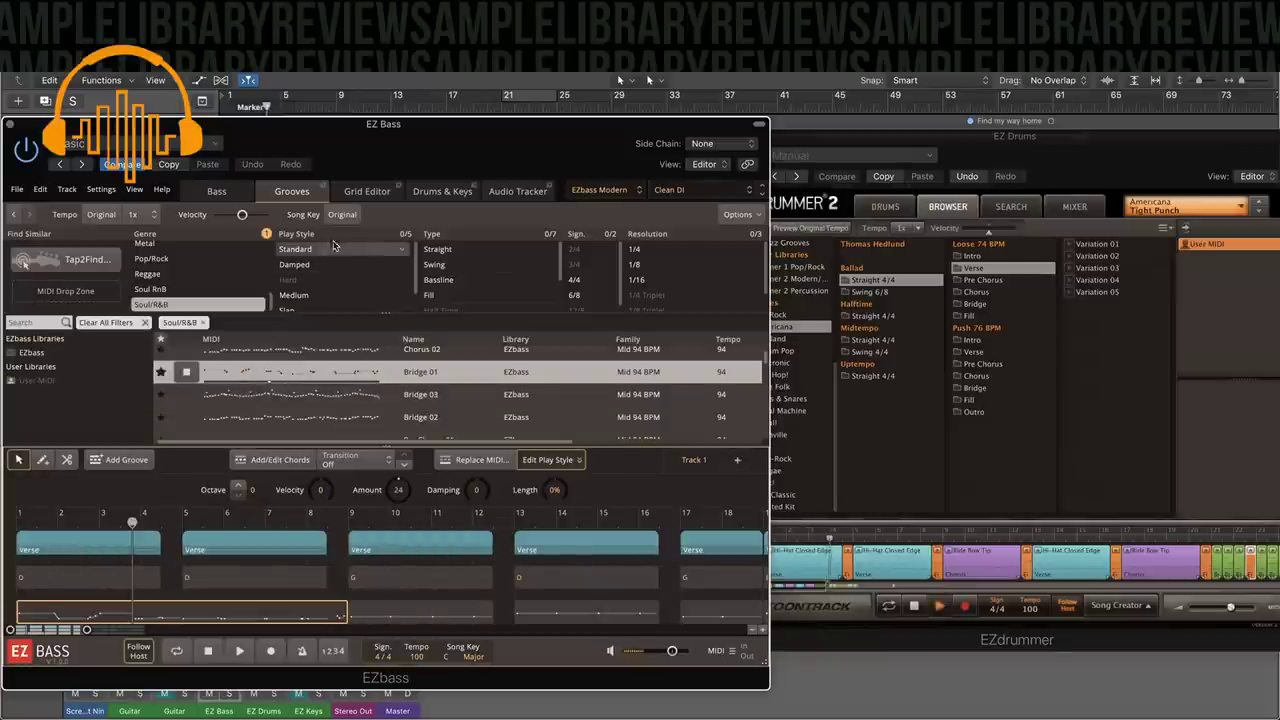
{"action": "left_click", "coordinate": [240, 651]}
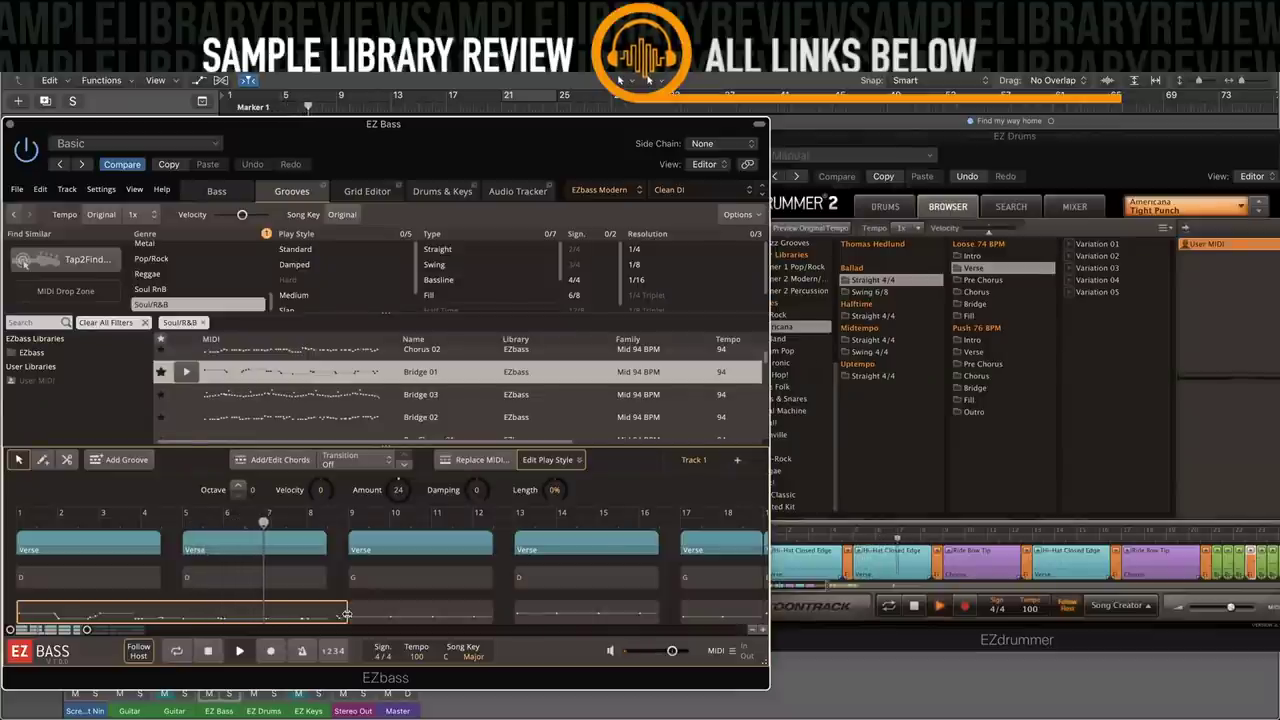
Place the Mid 94 BPM Bridge 03 groove's MIDI at bar 9 under the Verse blocks during playback.
{"action": "left_click_drag", "start_coordinate": [300, 394], "coordinate": [364, 606]}
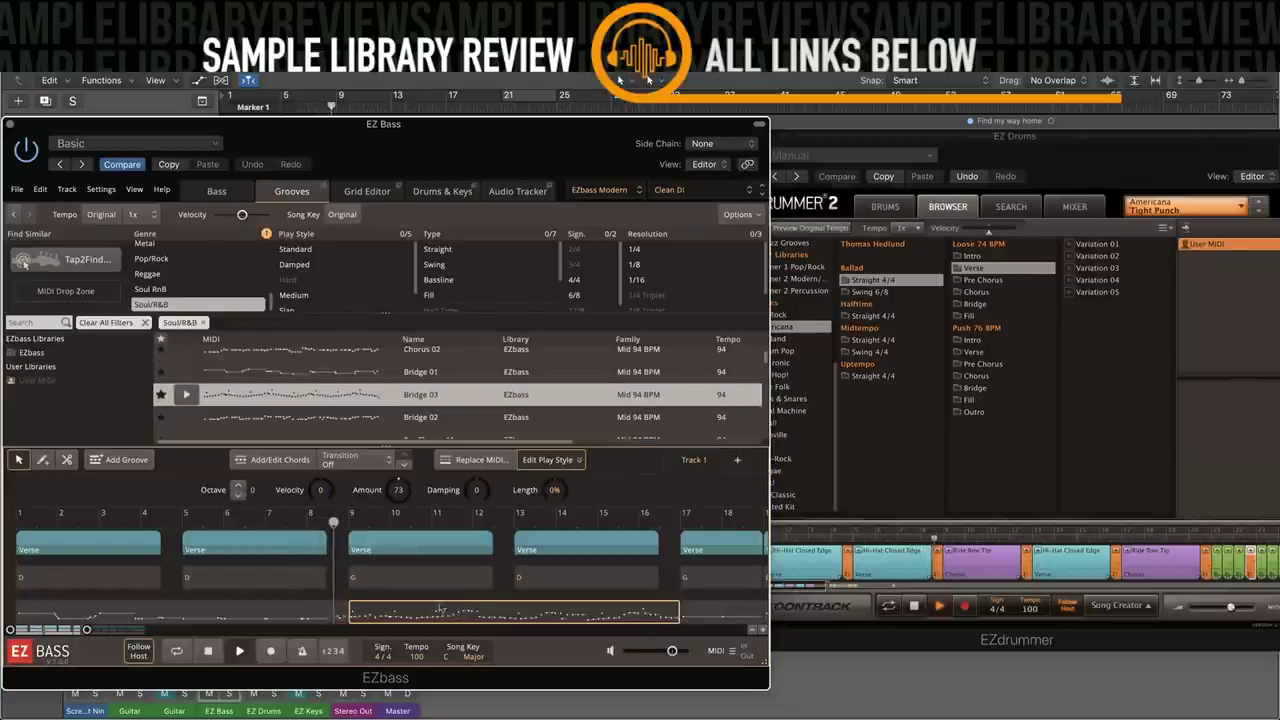
{"action": "scroll", "coordinate": [409, 601], "scroll_direction": "right", "scroll_amount": 2}
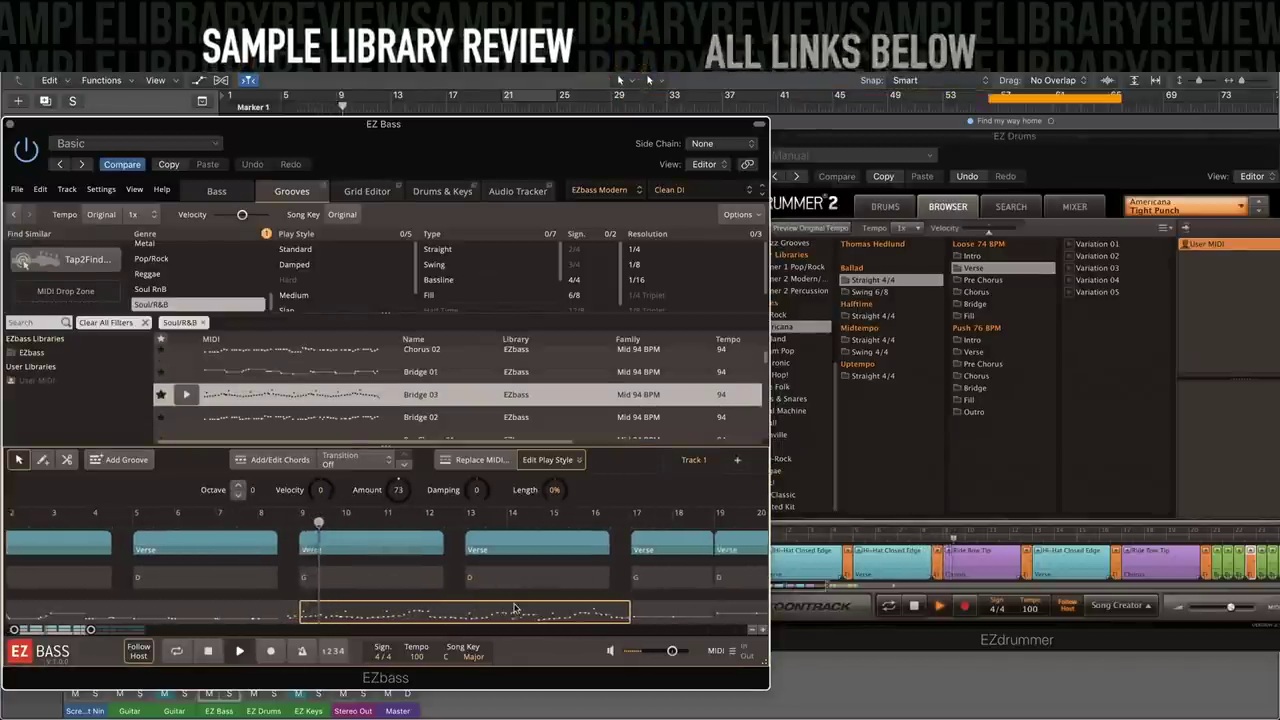
{"action": "left_click_drag", "start_coordinate": [393, 143], "coordinate": [741, 120]}
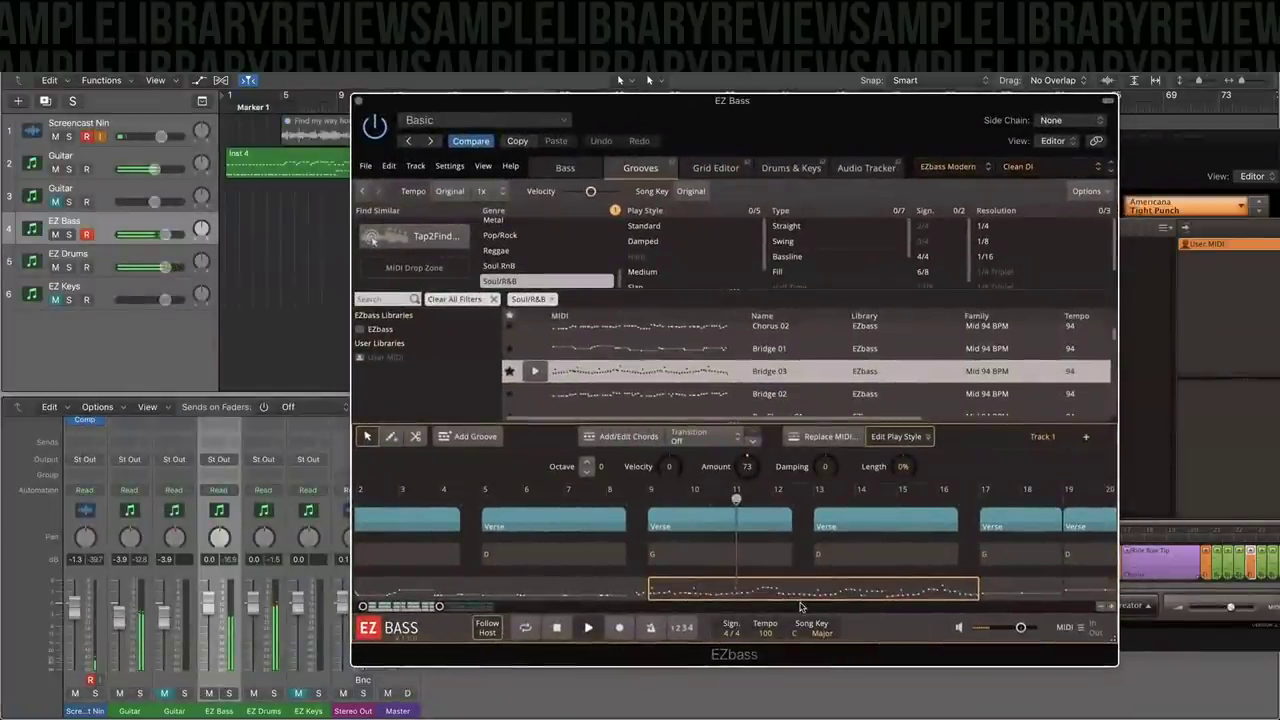
Shorten the Verse block at bar 9 to two bars, and move the following D block to bar 11, playing again from bar 9.
{"action": "left_click_drag", "start_coordinate": [790, 521], "coordinate": [733, 529]}
{"action": "left_click_drag", "start_coordinate": [871, 517], "coordinate": [788, 519]}
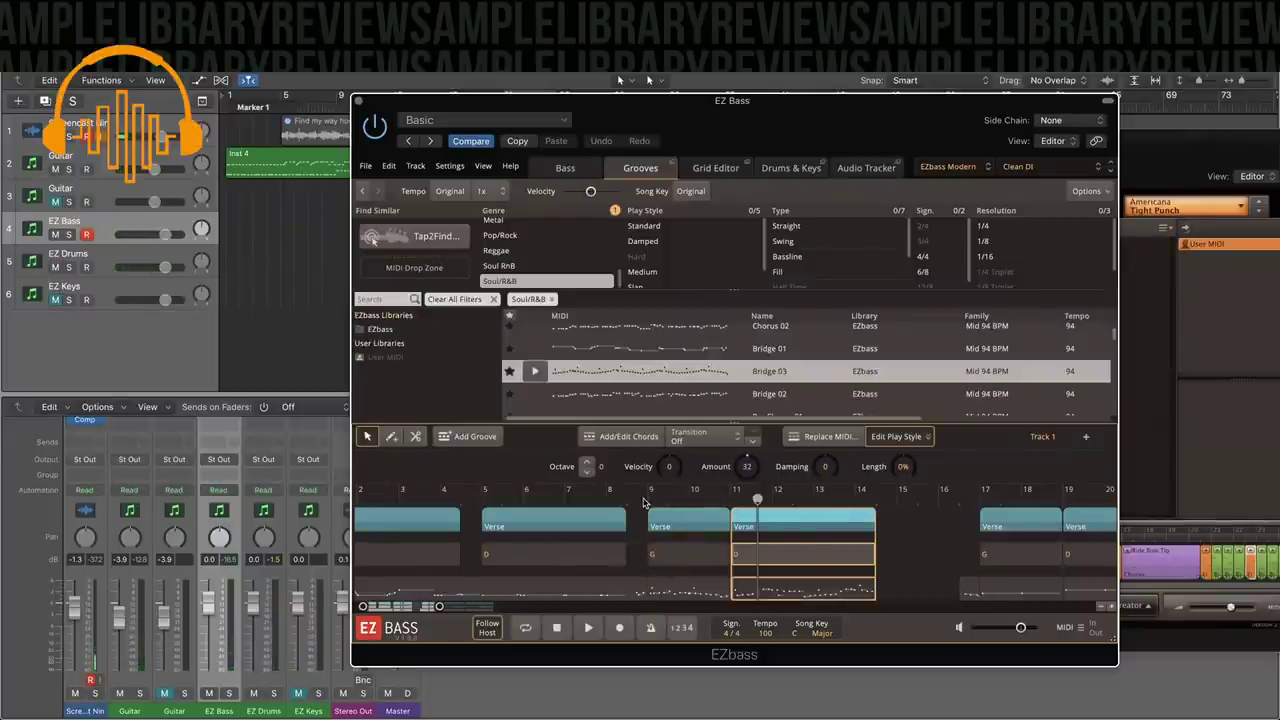
{"action": "left_click_drag", "start_coordinate": [482, 96], "coordinate": [450, 147]}
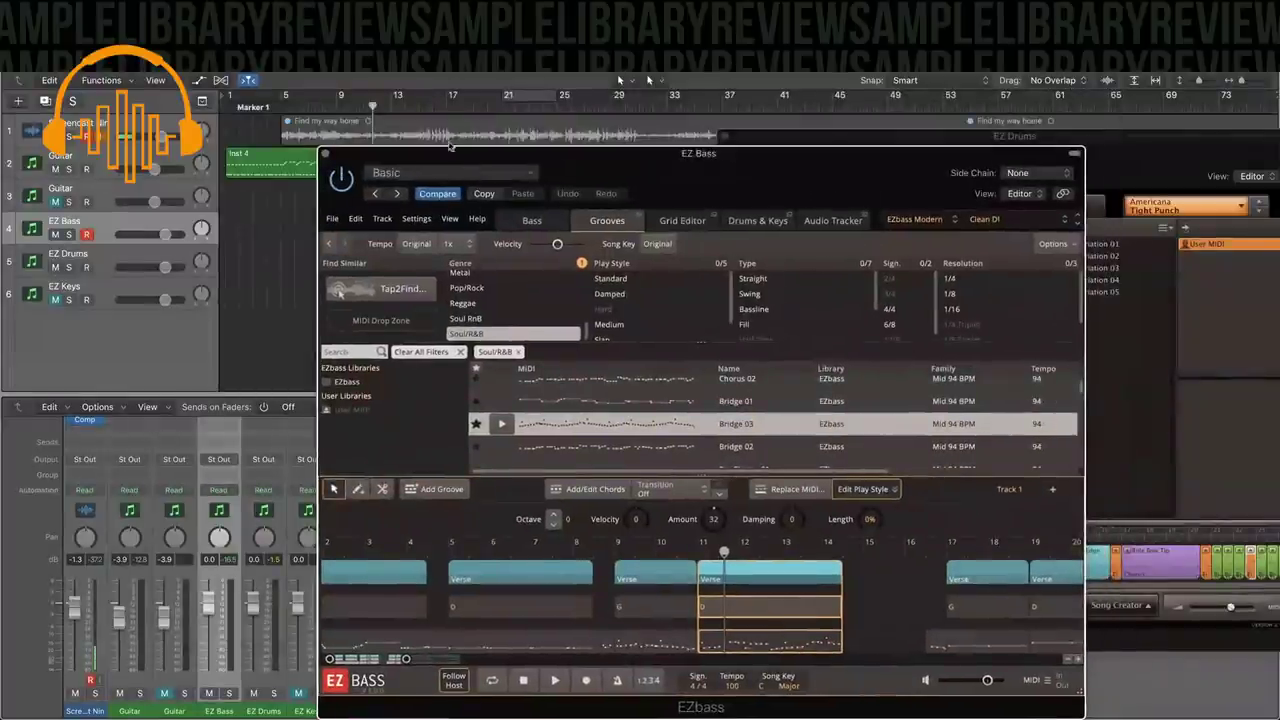
{"action": "left_click", "coordinate": [338, 112]}
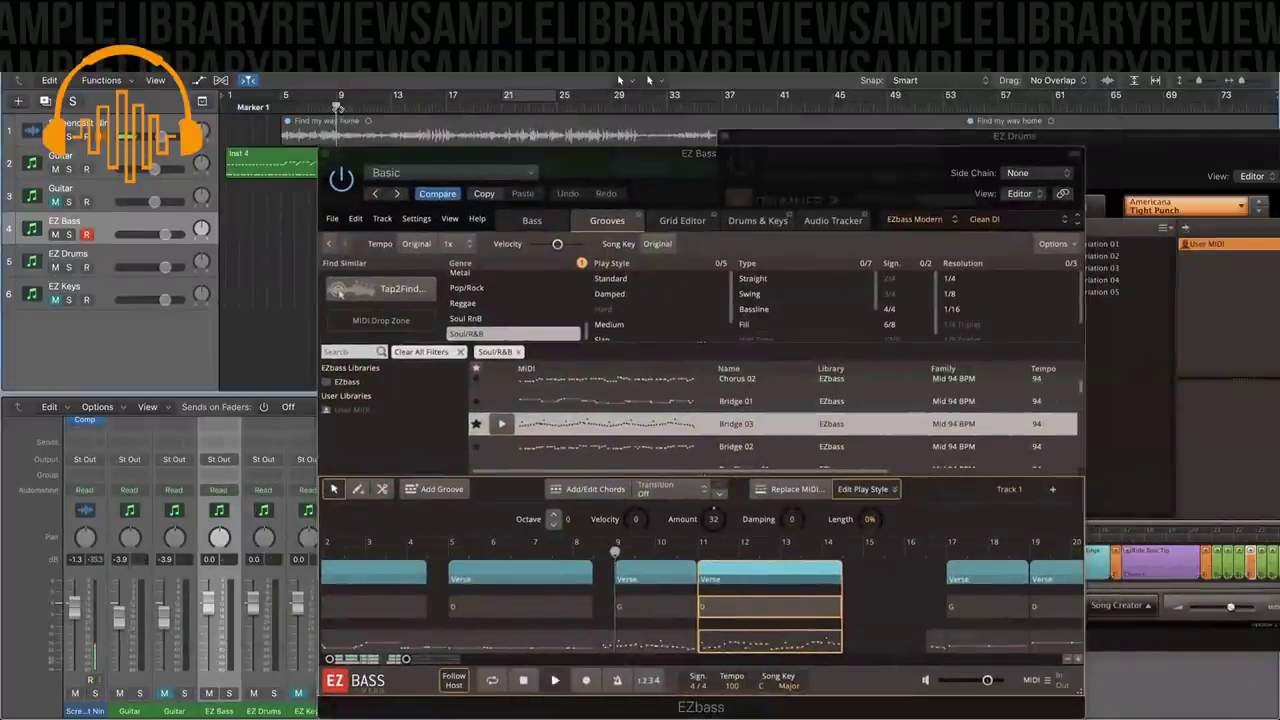
Open the MIDI block at bar 9 in the Grid Editor and solo the EZ Bass track.
{"action": "left_click", "coordinate": [646, 642]}
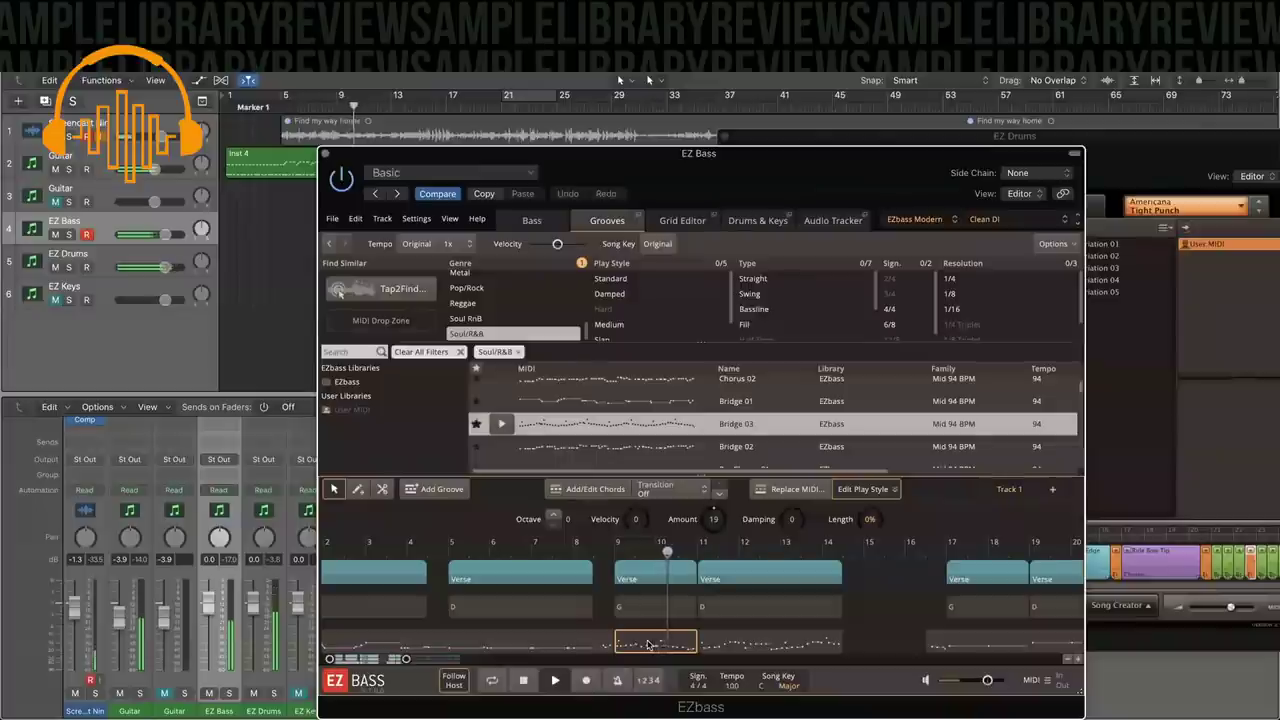
{"action": "double_click", "coordinate": [648, 644]}
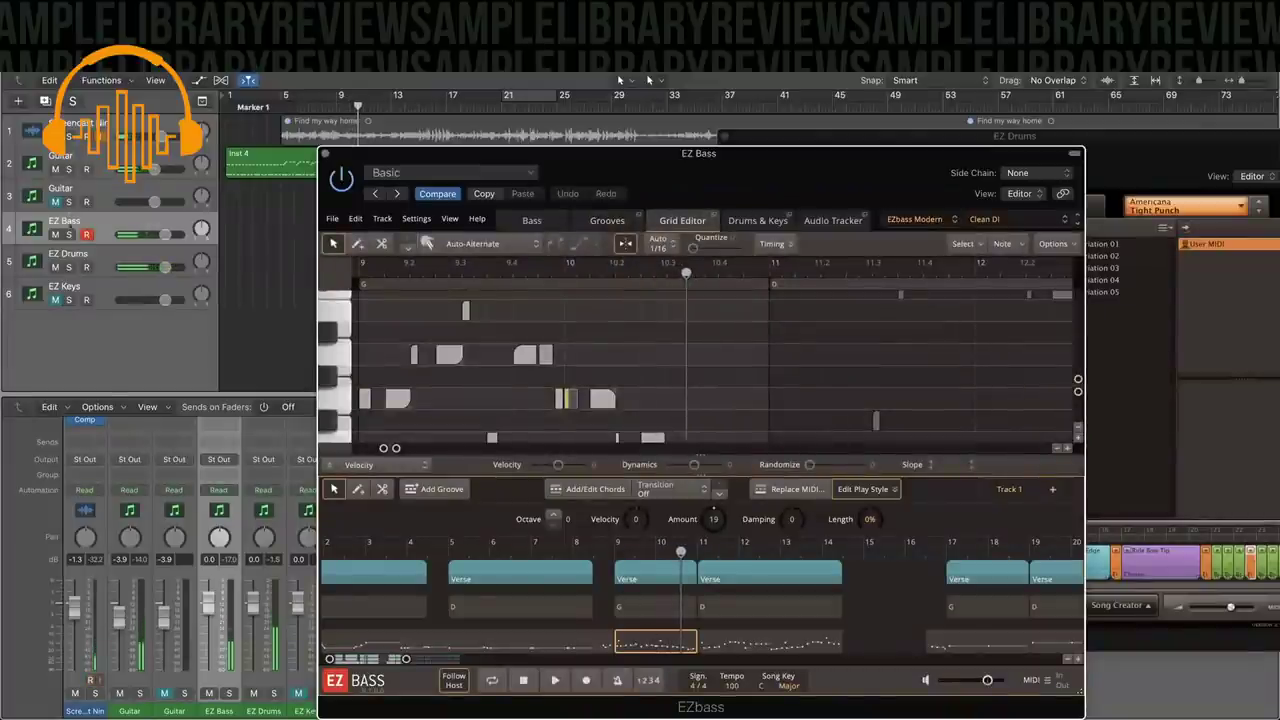
{"action": "key", "text": "s"}
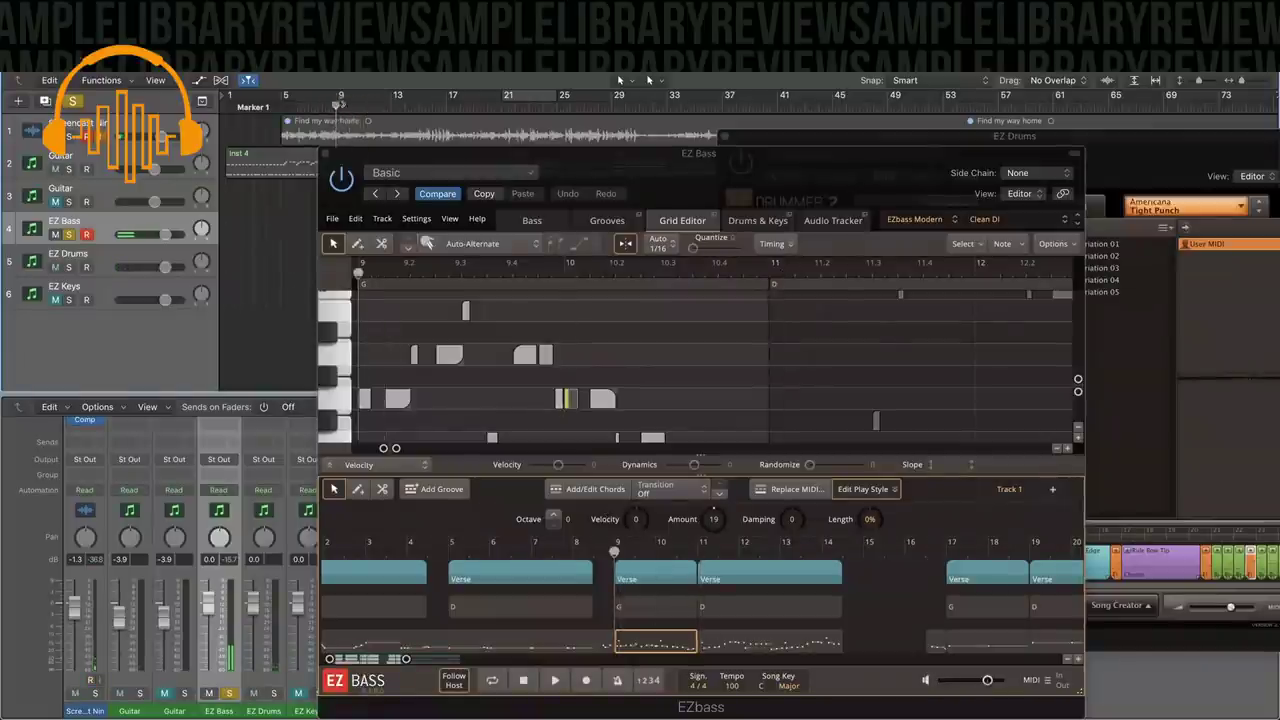
Set the cycle range to start at bar 9, play it, and preview the Soul/R&B grooves Bridge 02 and Pre Chorus 03.
{"action": "left_click_drag", "start_coordinate": [340, 97], "coordinate": [393, 95]}
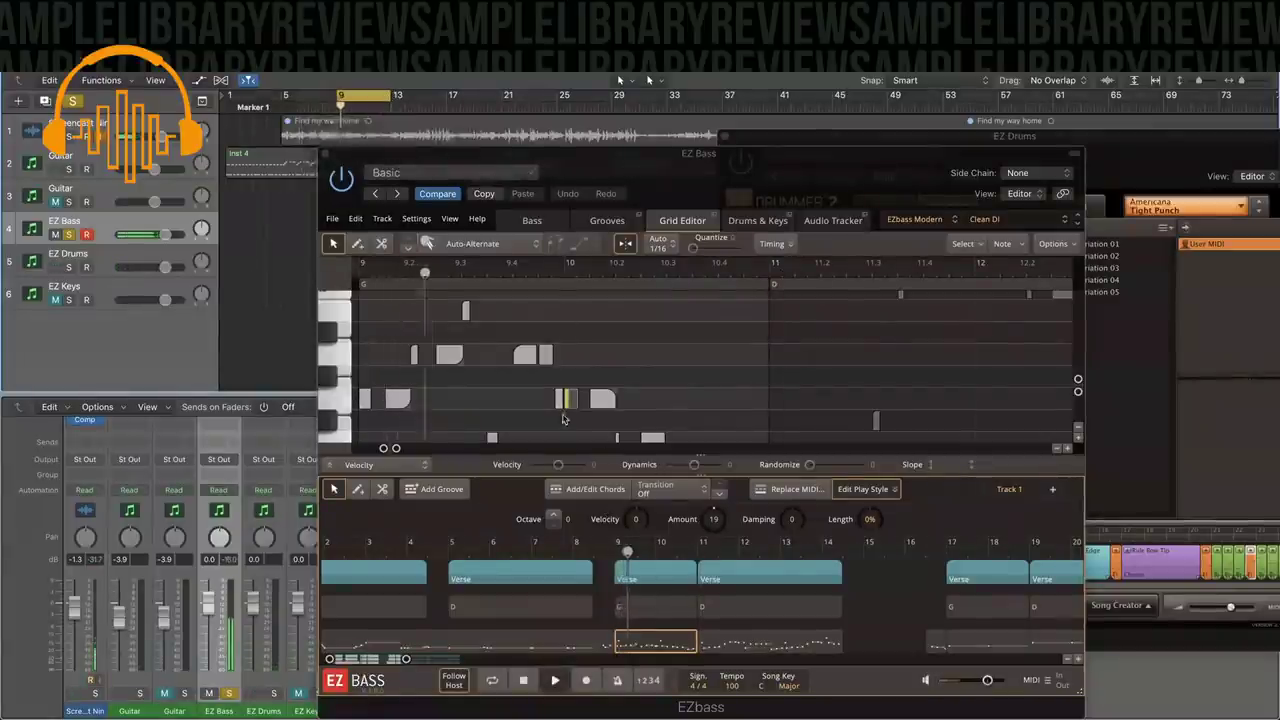
{"action": "left_click", "coordinate": [607, 221]}
{"action": "left_click", "coordinate": [498, 447]}
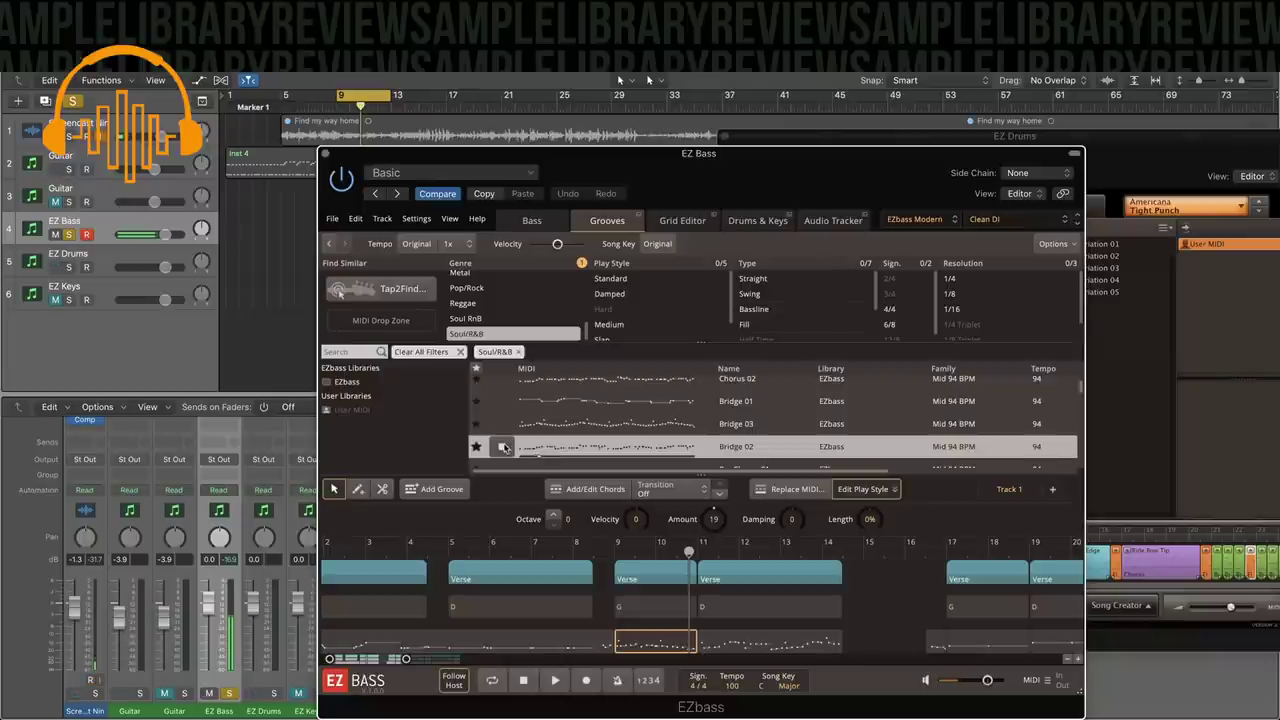
{"action": "scroll", "coordinate": [505, 447], "scroll_direction": "down", "scroll_amount": 2}
{"action": "left_click", "coordinate": [533, 444]}
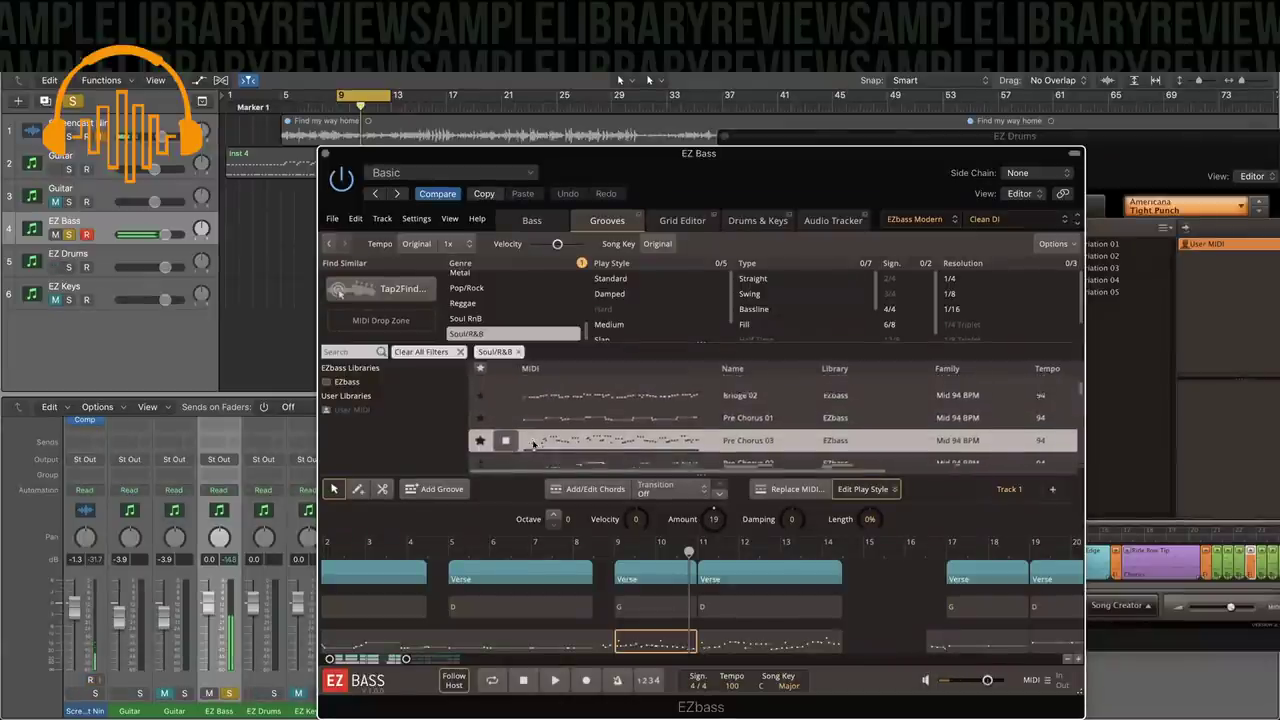
Filter the grooves to the Pop/Rock genre and preview Pre Chorus 03, Chorus 01, Chorus 02 and Bridge 03 at 103 BPM.
{"action": "left_click", "coordinate": [466, 288]}
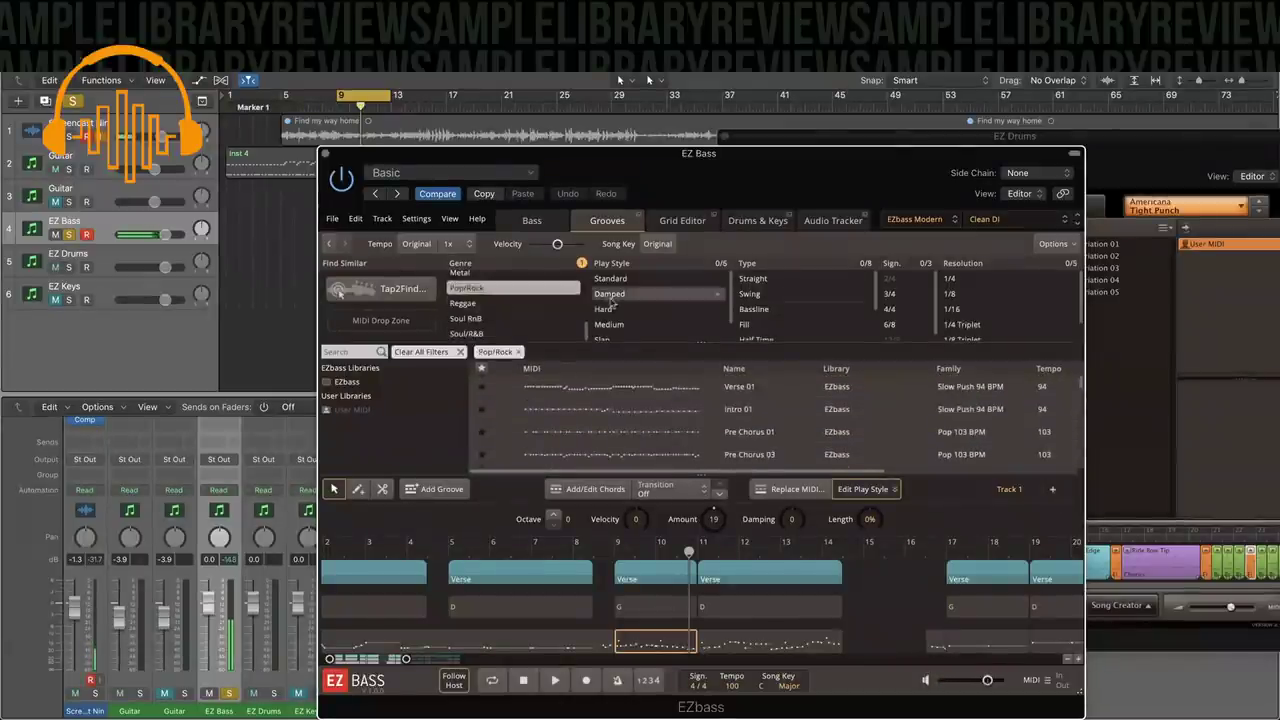
{"action": "left_click", "coordinate": [540, 456]}
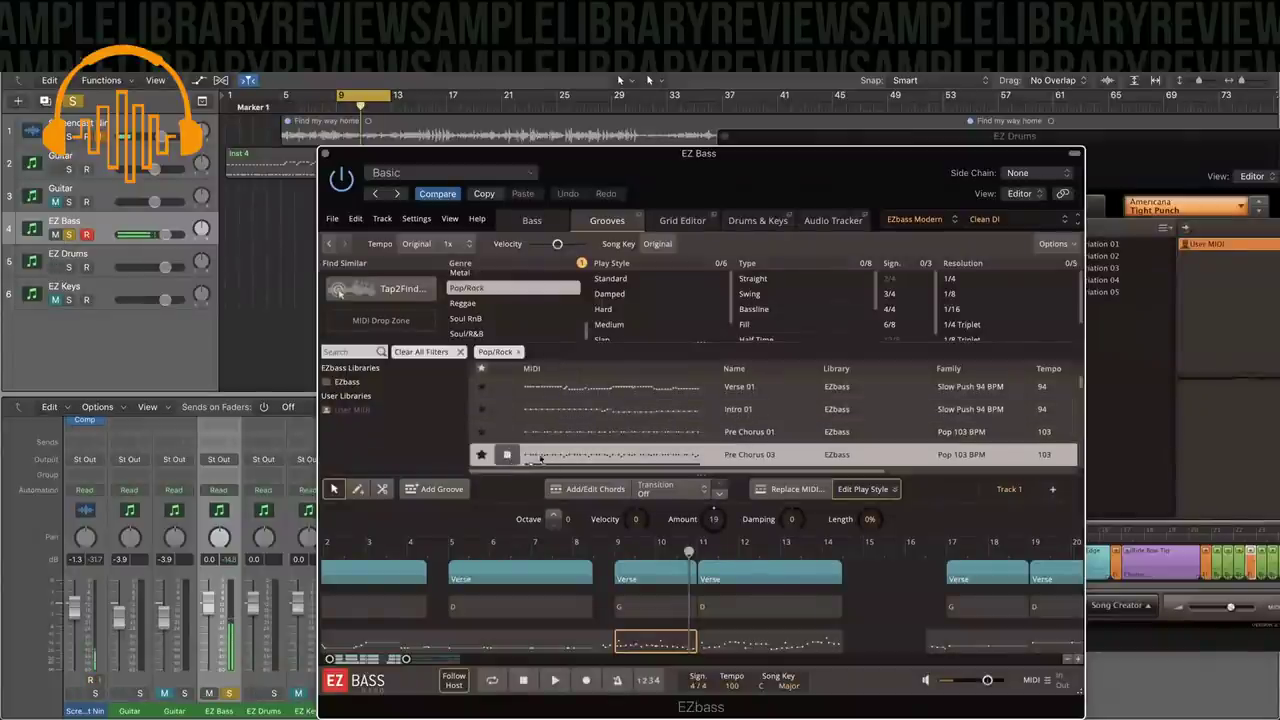
{"action": "scroll", "coordinate": [538, 450], "scroll_direction": "down", "scroll_amount": 3}
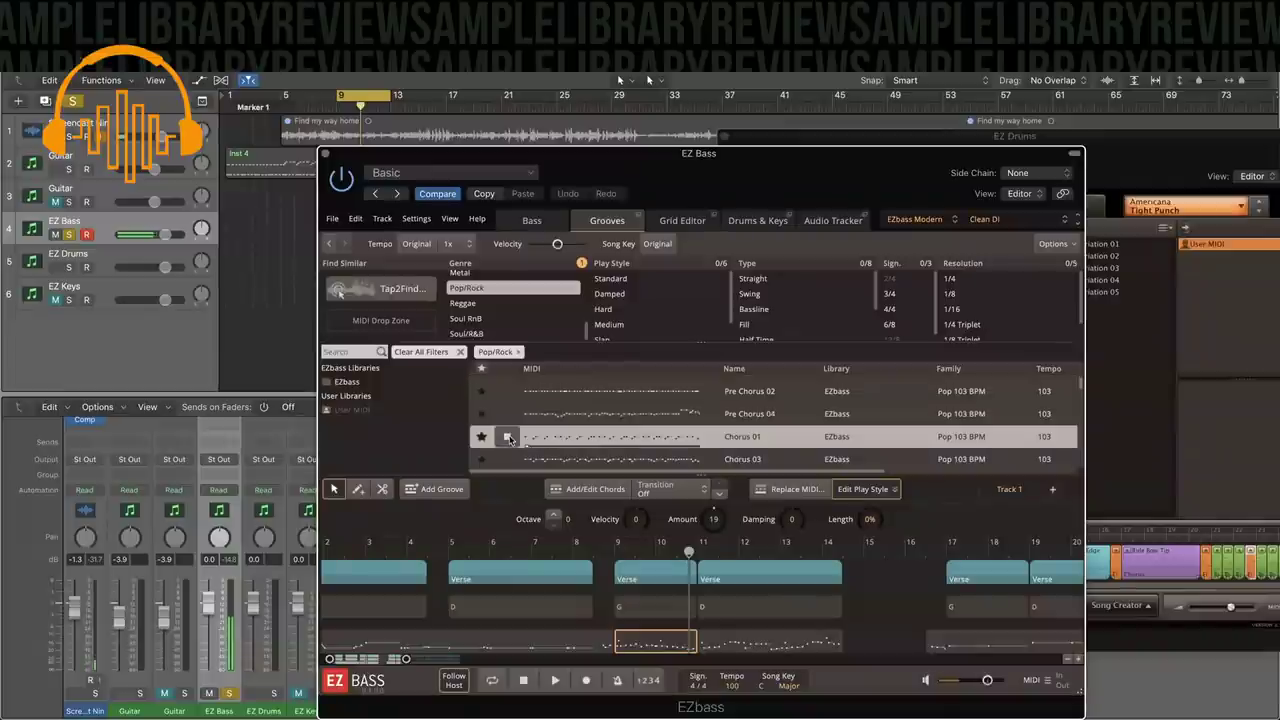
{"action": "scroll", "coordinate": [554, 429], "scroll_direction": "down", "scroll_amount": 2}
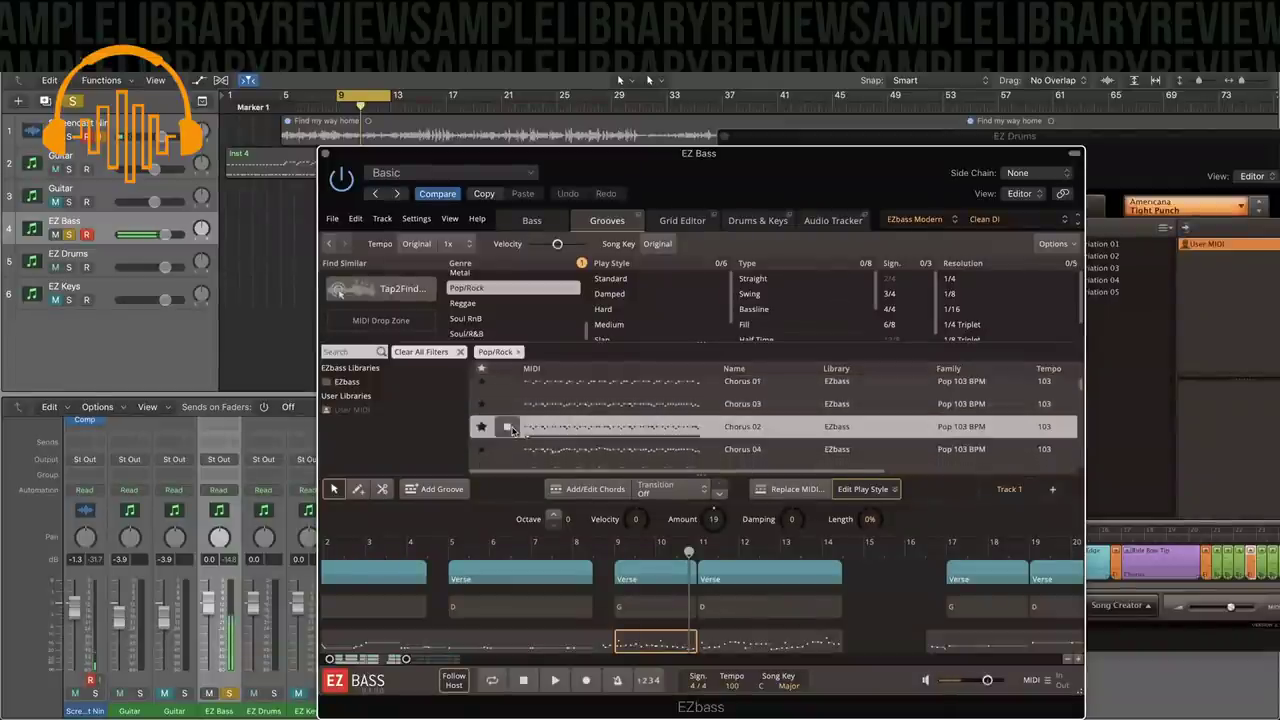
{"action": "scroll", "coordinate": [533, 444], "scroll_direction": "down", "scroll_amount": 4}
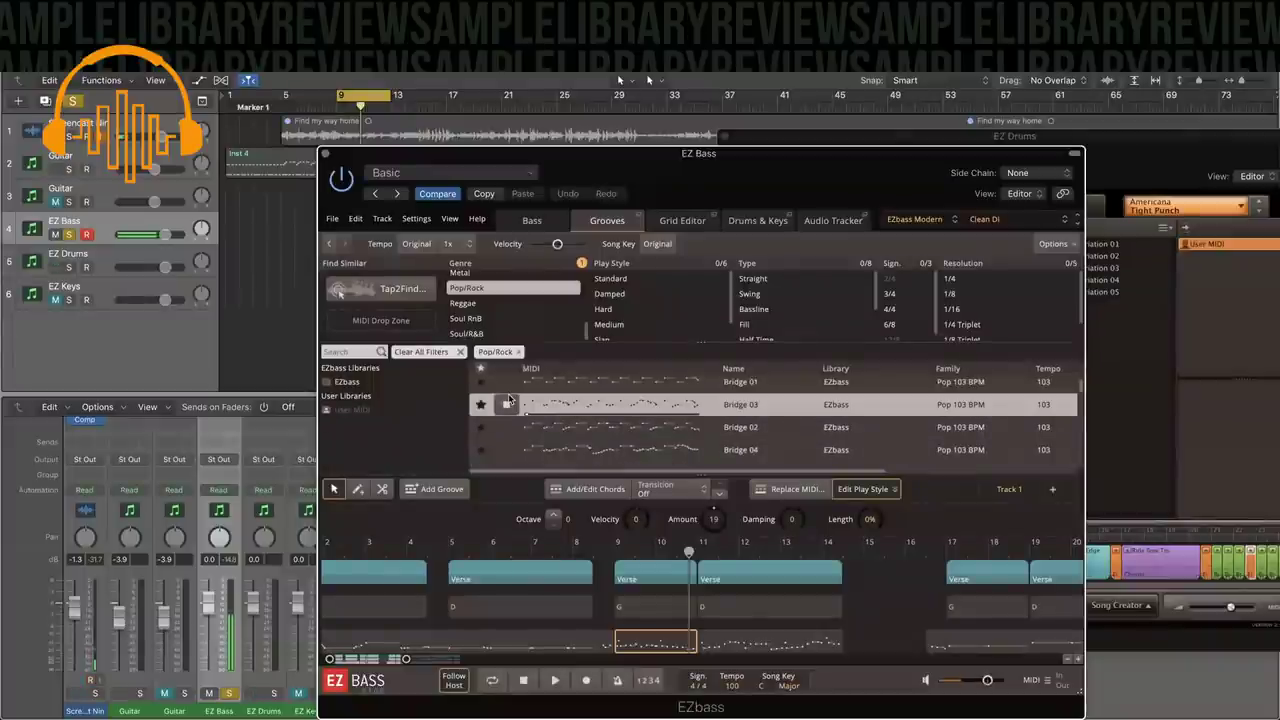
Place the Pop 103 BPM Bridge 03 groove's MIDI at bar 9 and shorten it to end with the Verse block starting at bar 11.
{"action": "left_click_drag", "start_coordinate": [552, 407], "coordinate": [617, 643]}
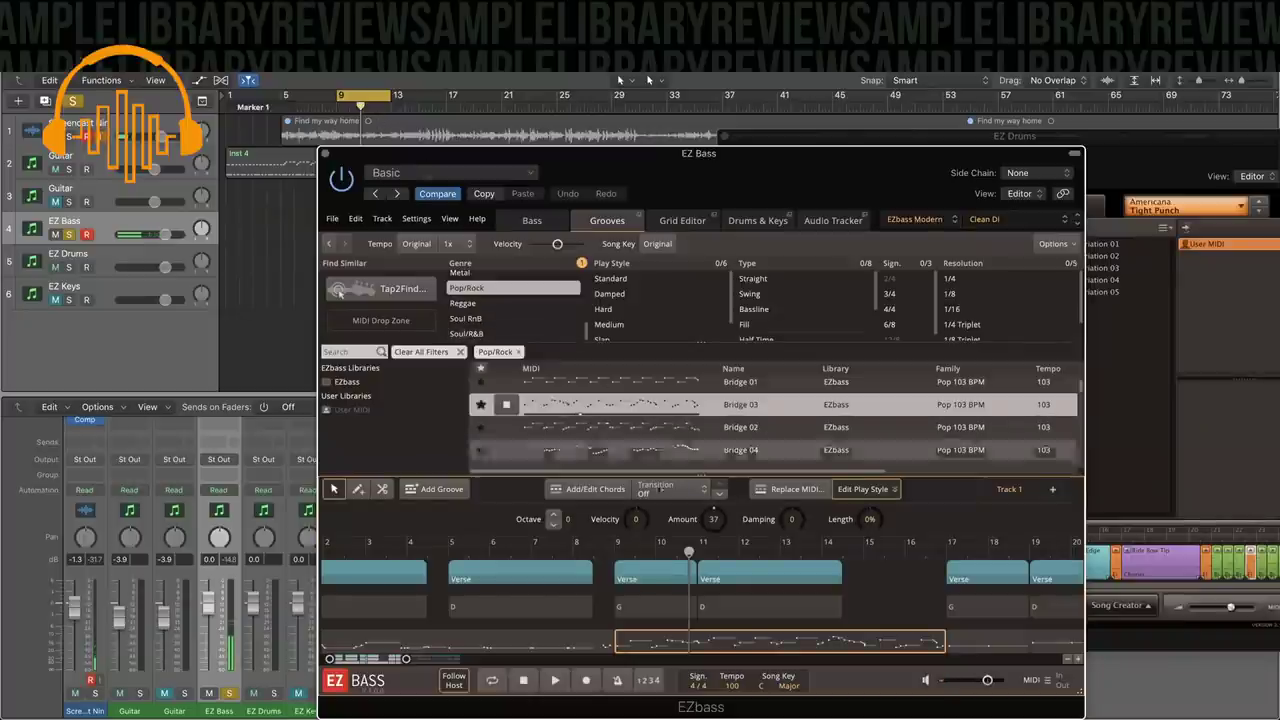
{"action": "left_click", "coordinate": [506, 404]}
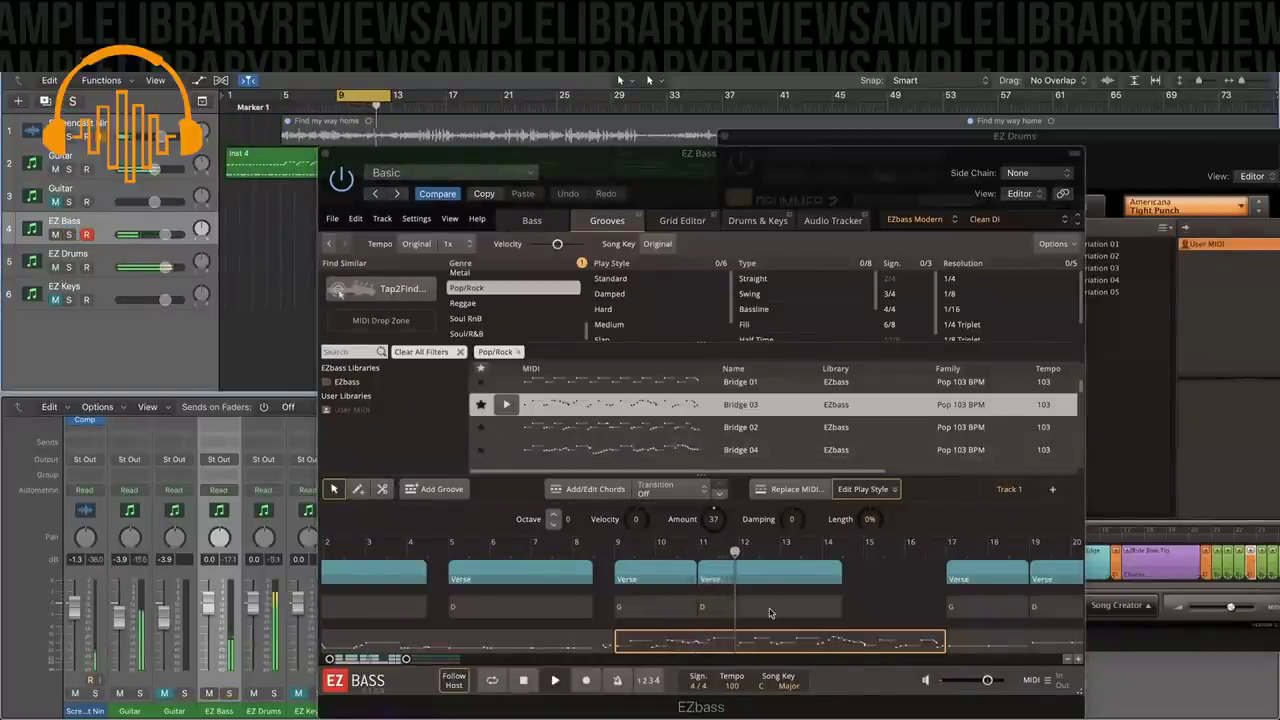
{"action": "left_click_drag", "start_coordinate": [941, 641], "coordinate": [842, 641]}
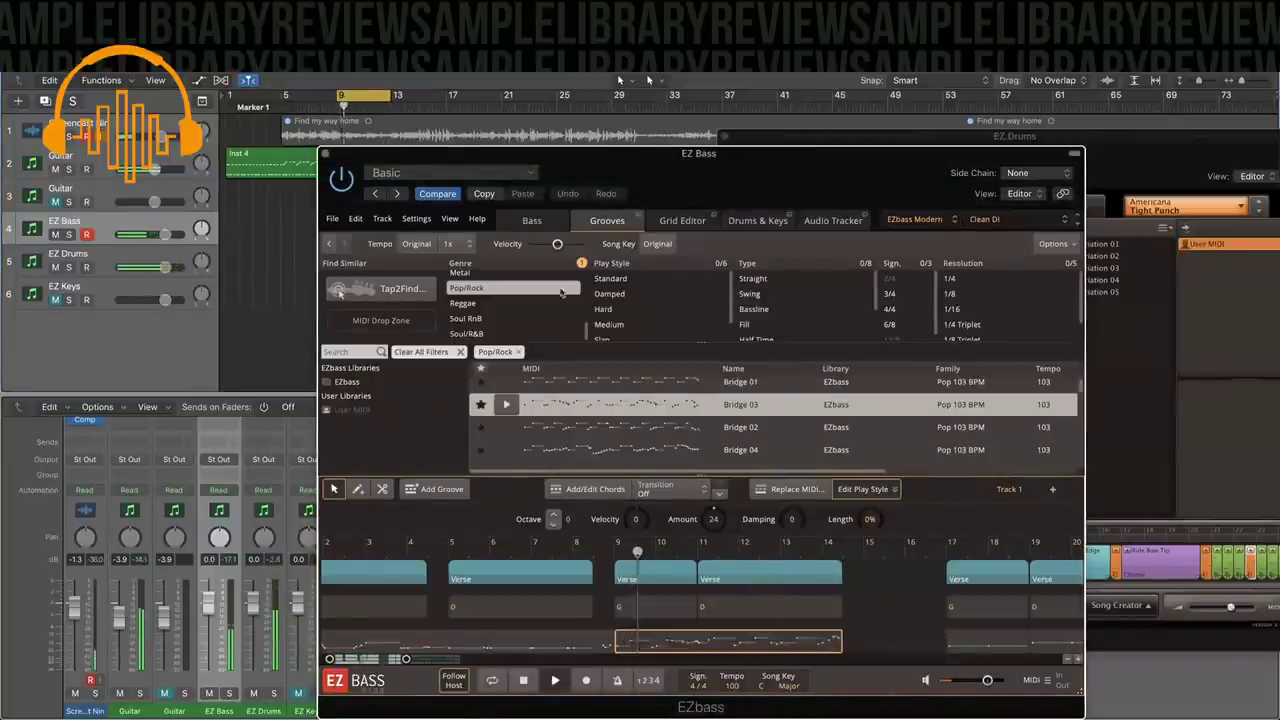
Extend the cycle range to bar 17 and shorten the Verse block at bar 11 to two bars.
{"action": "left_click_drag", "start_coordinate": [413, 162], "coordinate": [559, 162]}
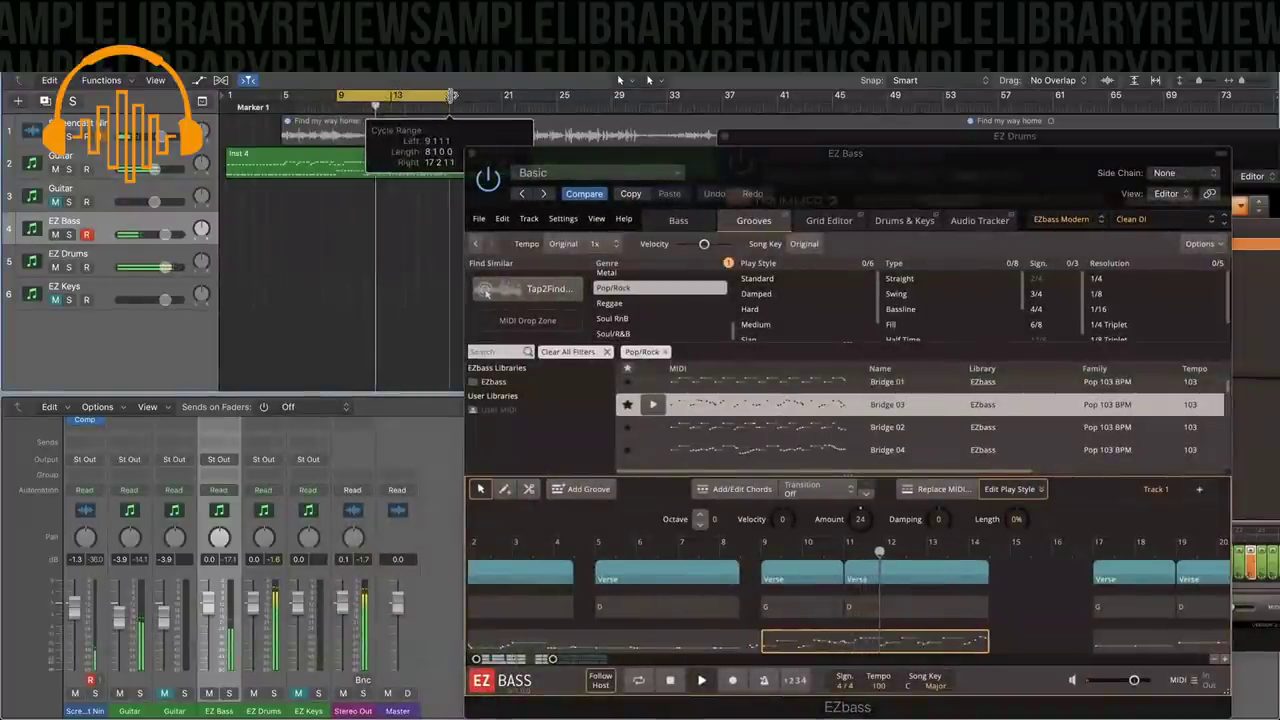
{"action": "left_click_drag", "start_coordinate": [452, 96], "coordinate": [452, 96]}
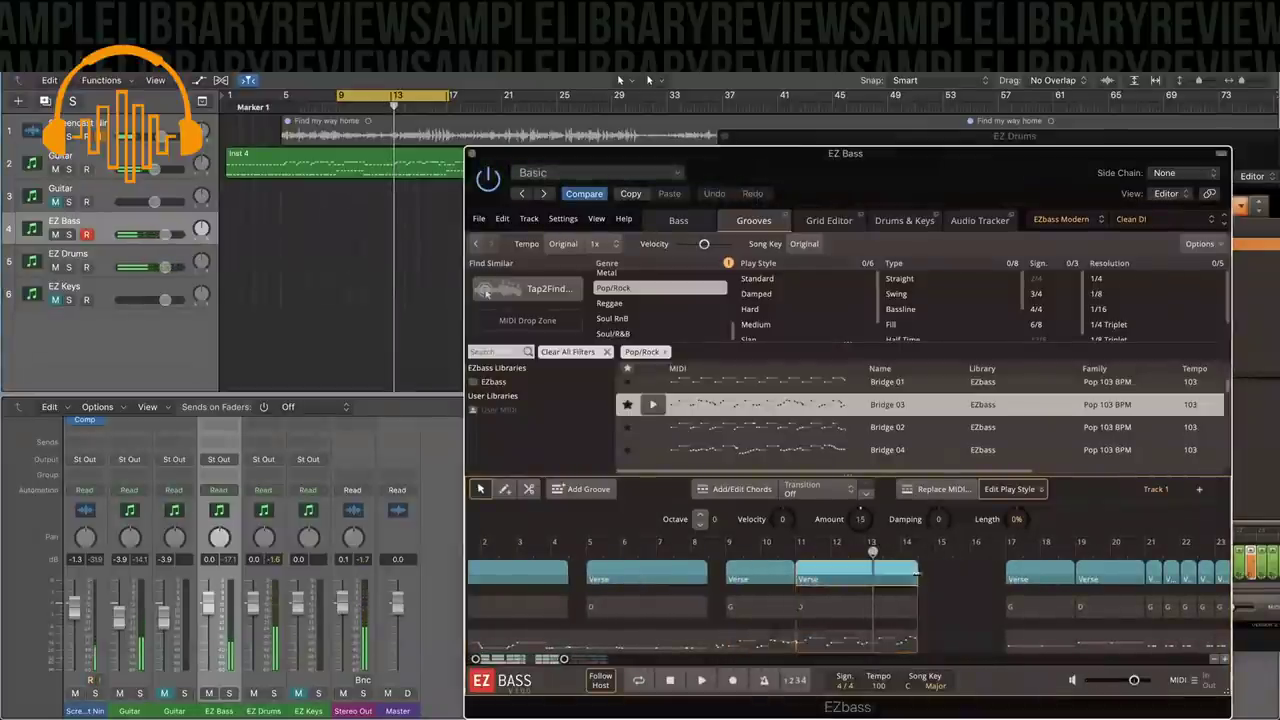
{"action": "left_click", "coordinate": [918, 579]}
{"action": "left_click_drag", "start_coordinate": [916, 575], "coordinate": [864, 577]}
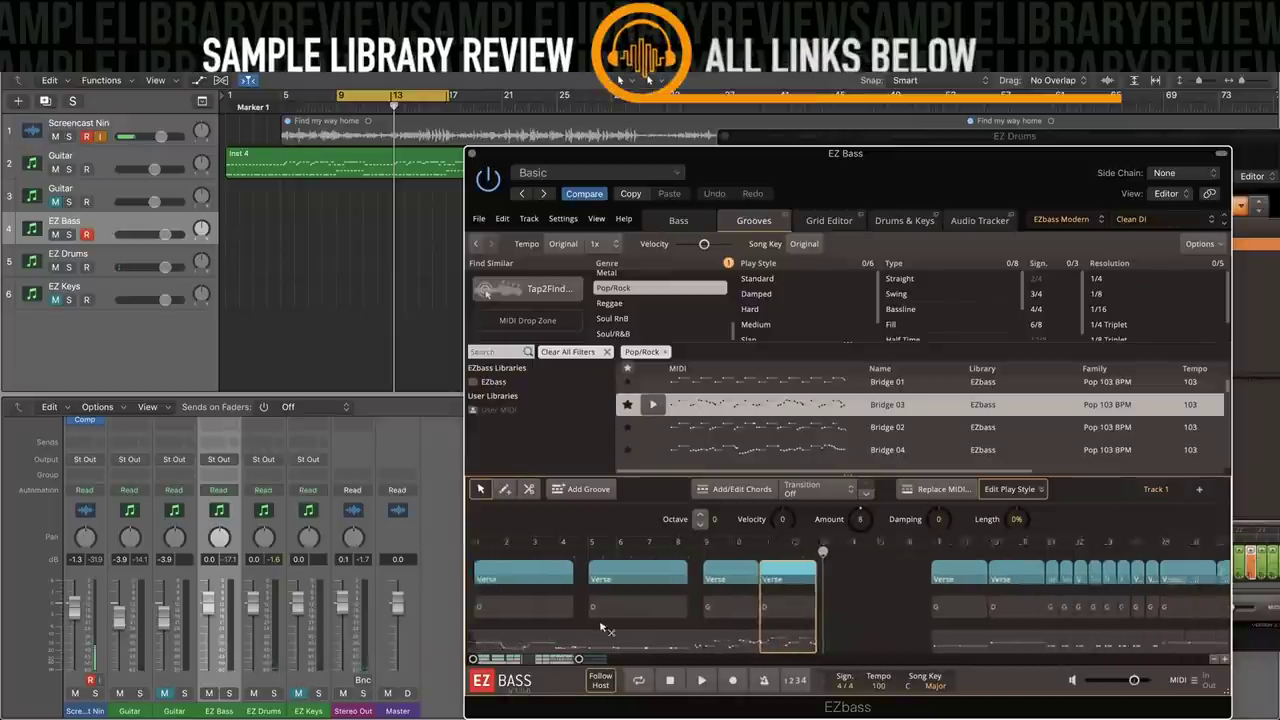
Copy the Verse block from bar 1 to bar 13 and extend its MIDI to bar 17.
{"action": "left_click", "coordinate": [539, 576]}
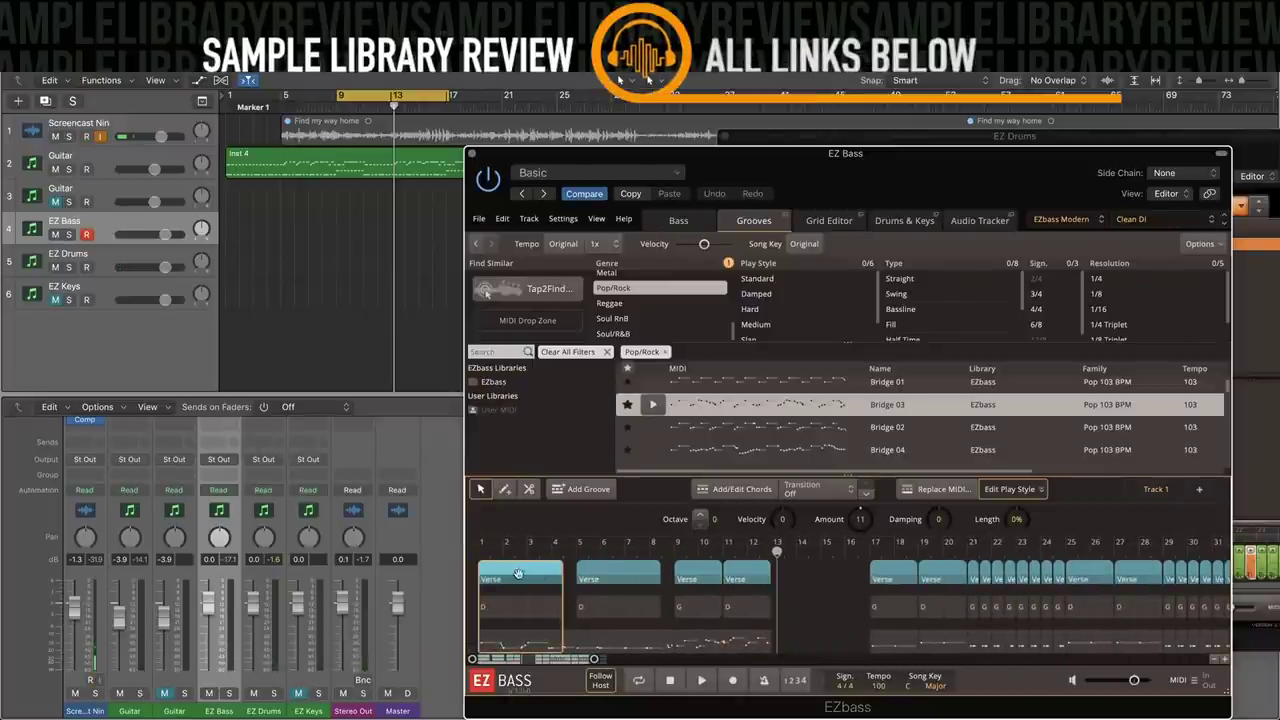
{"action": "left_click", "coordinate": [601, 571], "text": "shift"}
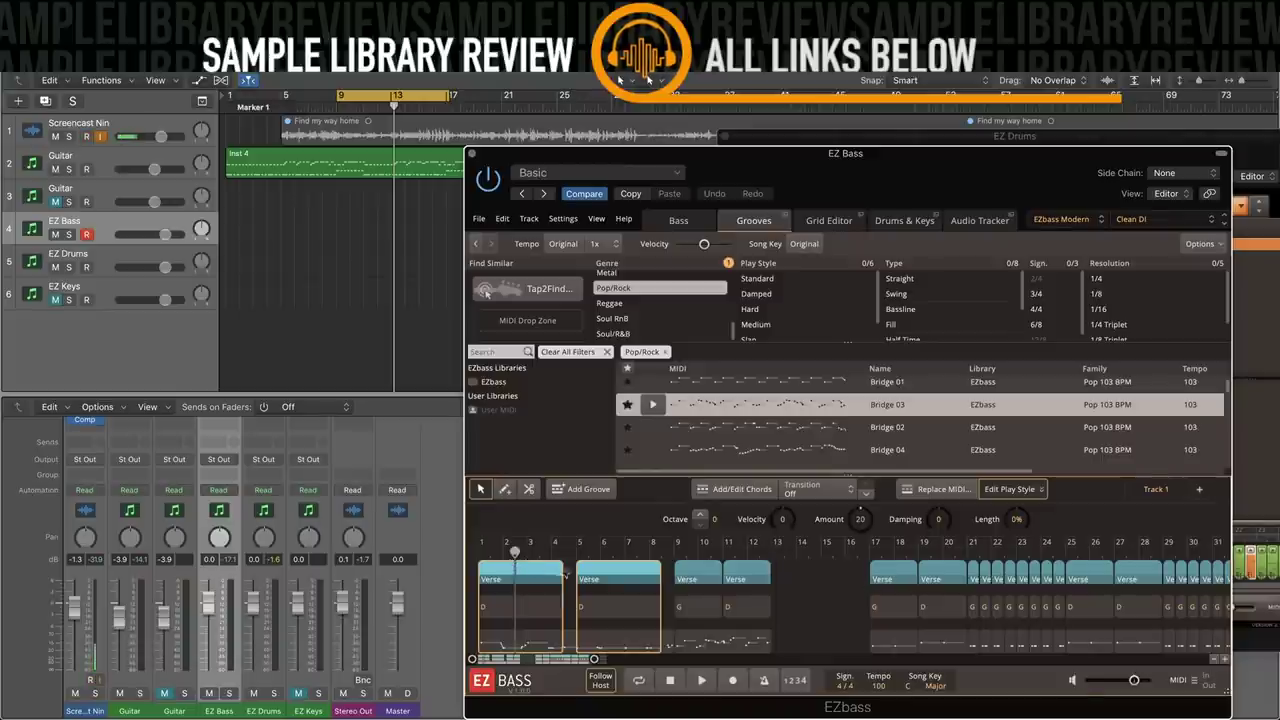
{"action": "left_click", "coordinate": [539, 570]}
{"action": "left_click_drag", "start_coordinate": [539, 570], "coordinate": [830, 581]}
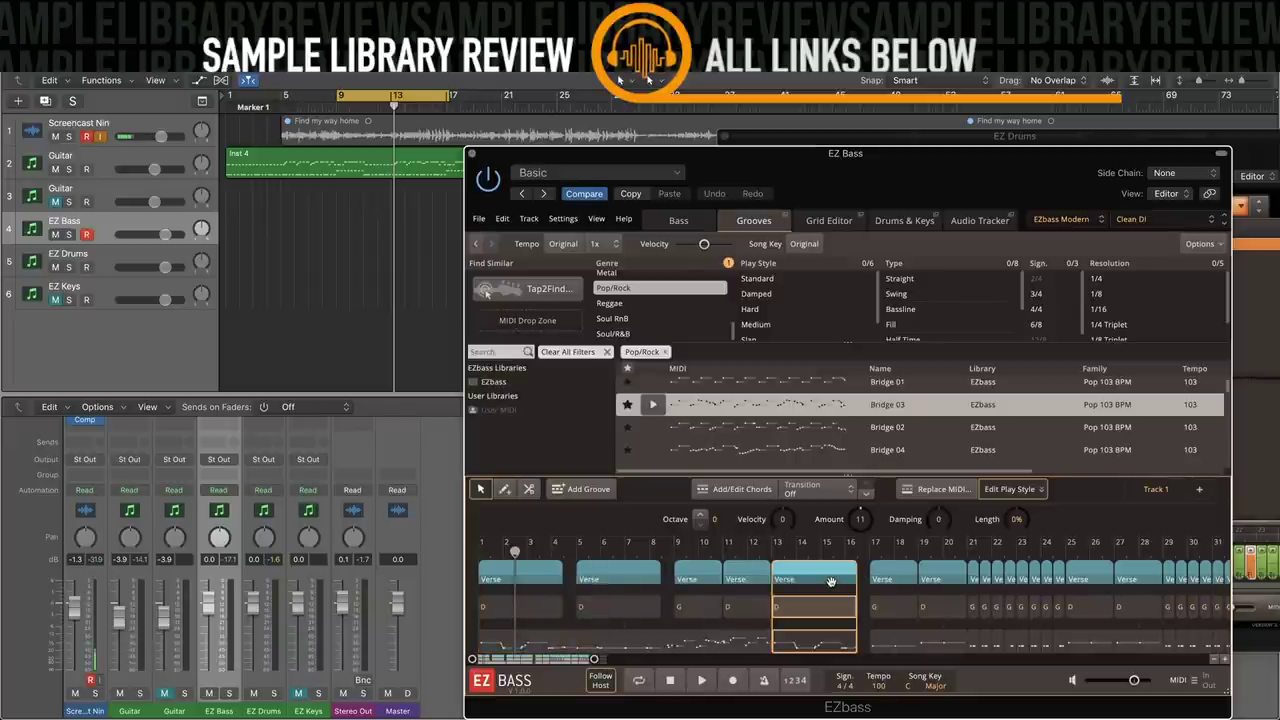
{"action": "left_click", "coordinate": [856, 646]}
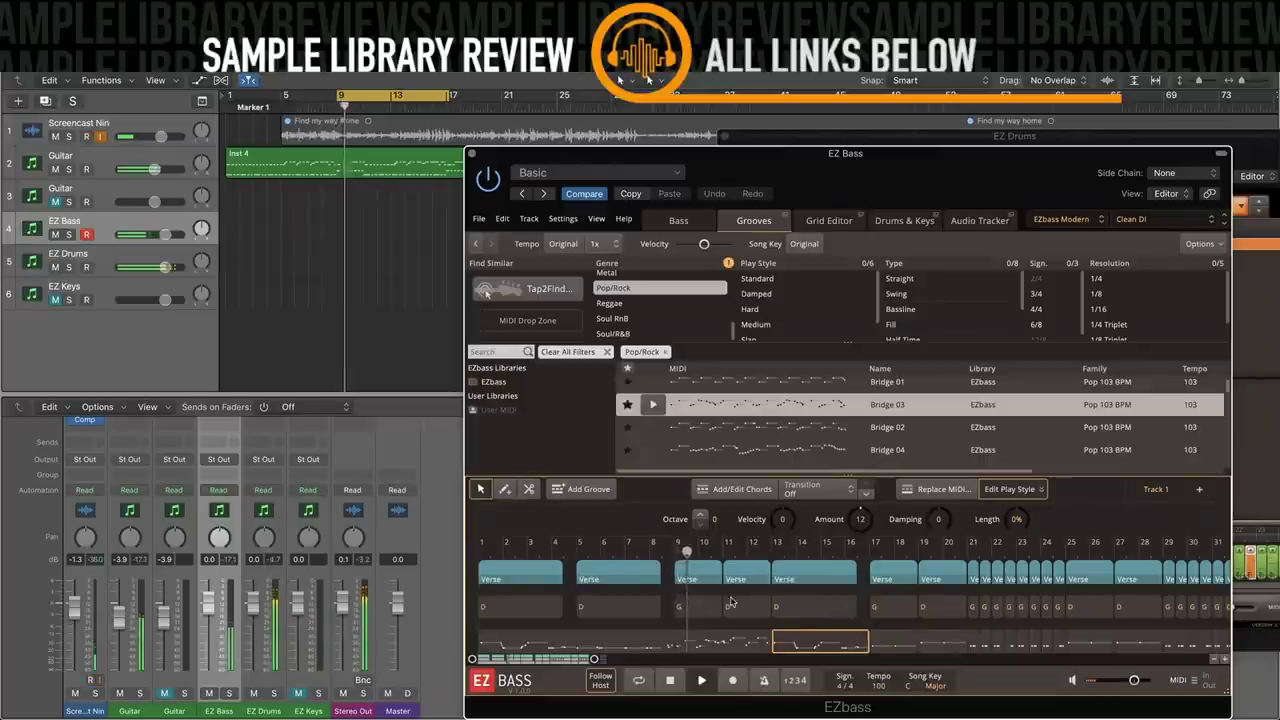
Open the MIDI block at bar 13 in the Grid Editor and delete the short notes just before bar 16.
{"action": "scroll", "coordinate": [730, 601], "scroll_direction": "right", "scroll_amount": 3}
{"action": "scroll", "coordinate": [730, 601], "scroll_direction": "right", "scroll_amount": 2}
{"action": "scroll", "coordinate": [675, 621], "scroll_direction": "right", "scroll_amount": 1}
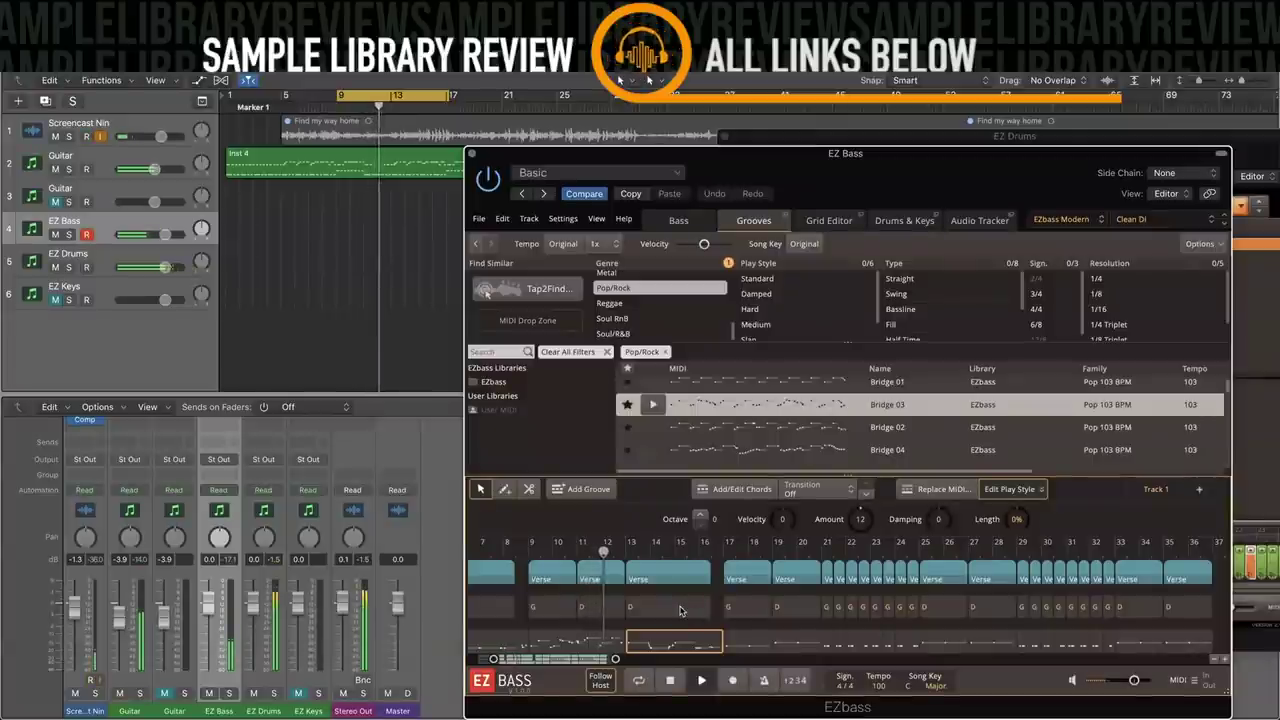
{"action": "scroll", "coordinate": [684, 609], "scroll_direction": "right", "scroll_amount": 2}
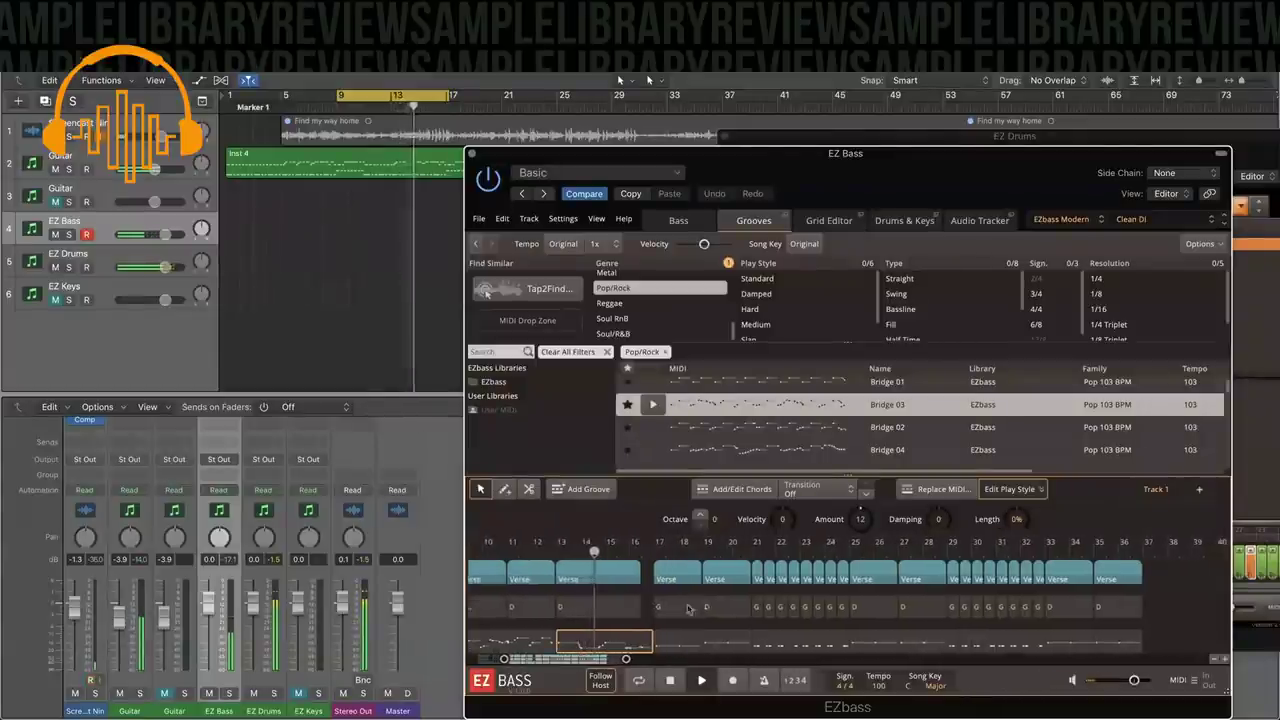
{"action": "double_click", "coordinate": [630, 636]}
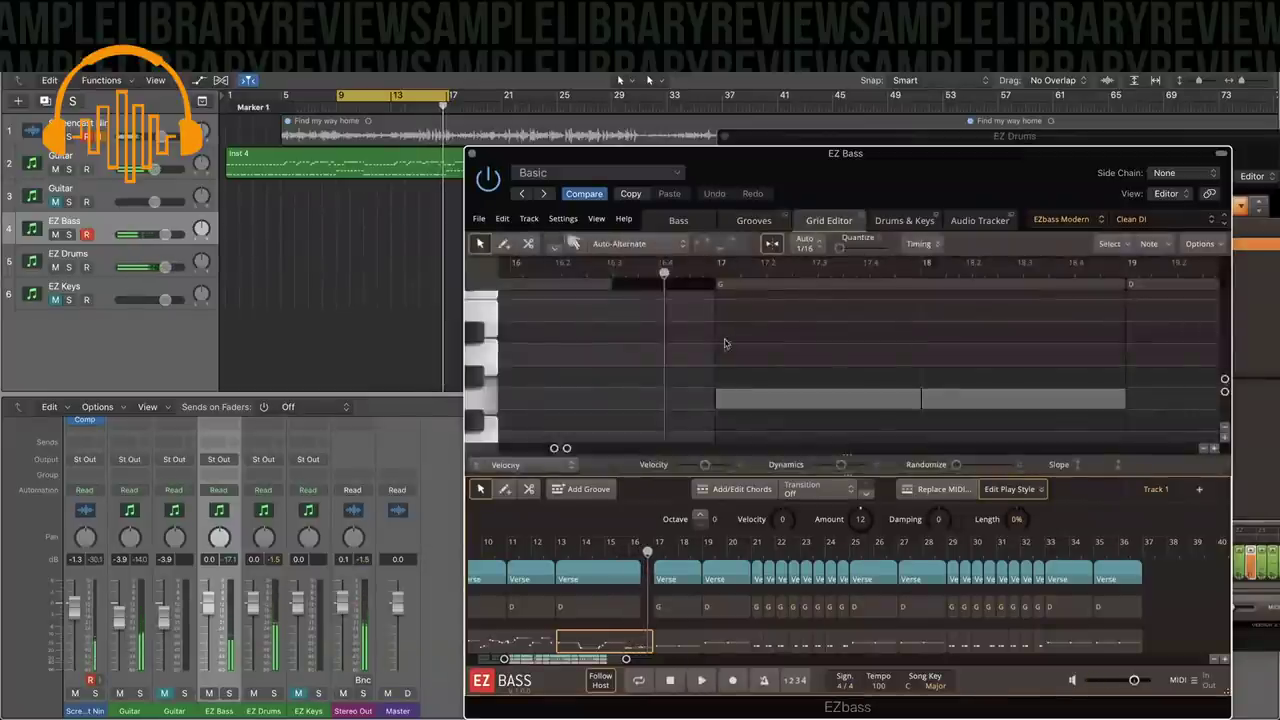
{"action": "left_click", "coordinate": [630, 553]}
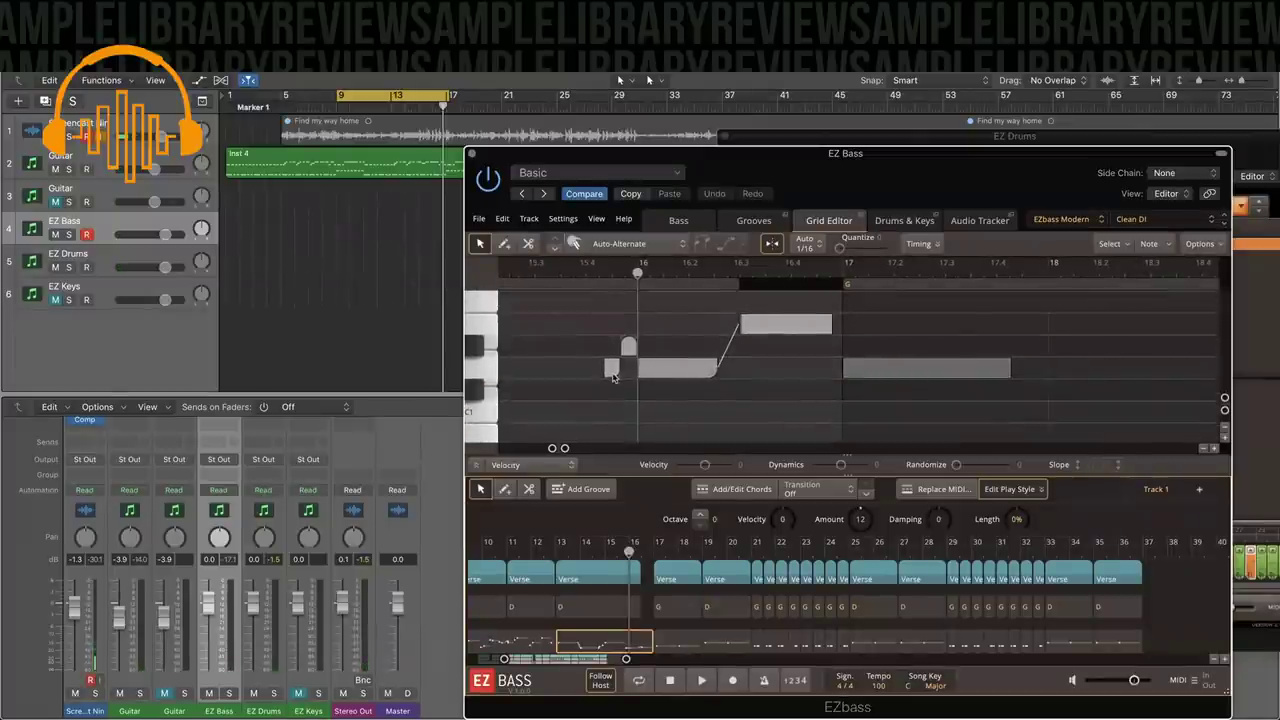
{"action": "left_click", "coordinate": [611, 370]}
{"action": "key", "text": "Delete"}
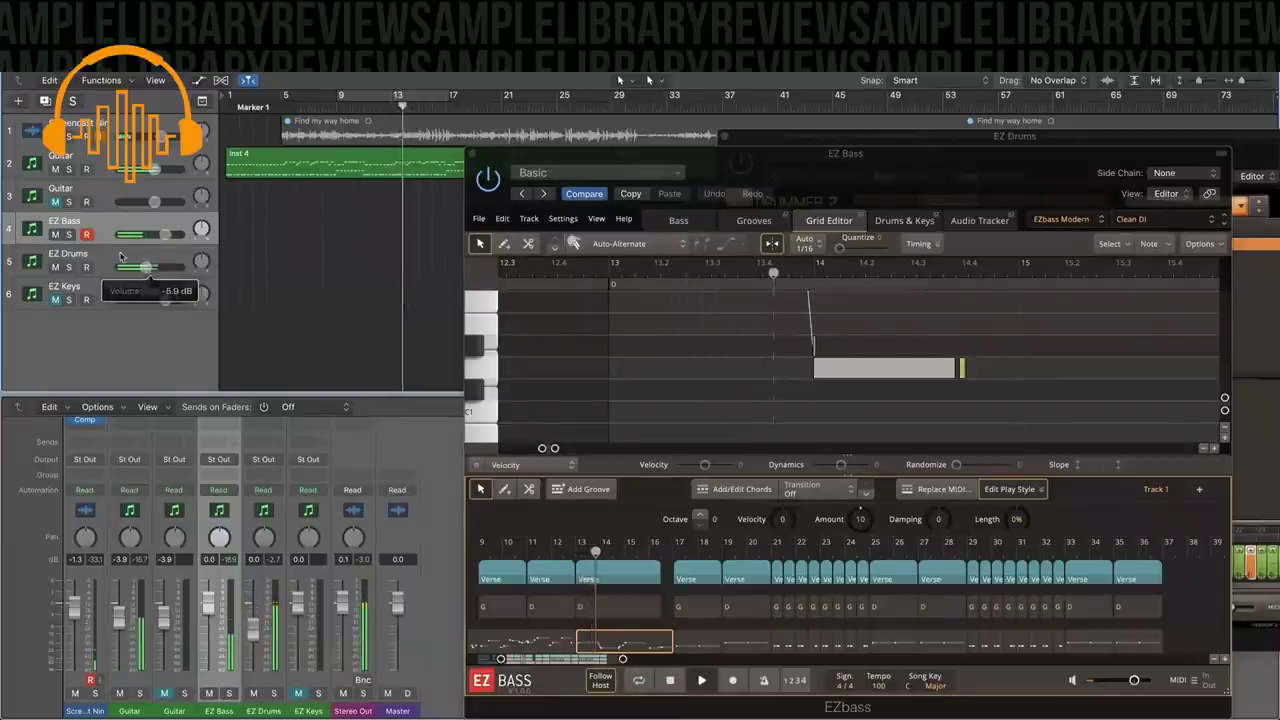
Lower the upper Guitar track's volume to -13.4 dB and raise the pitch of the note starting at 16.3.
{"action": "left_click_drag", "start_coordinate": [152, 168], "coordinate": [136, 168]}
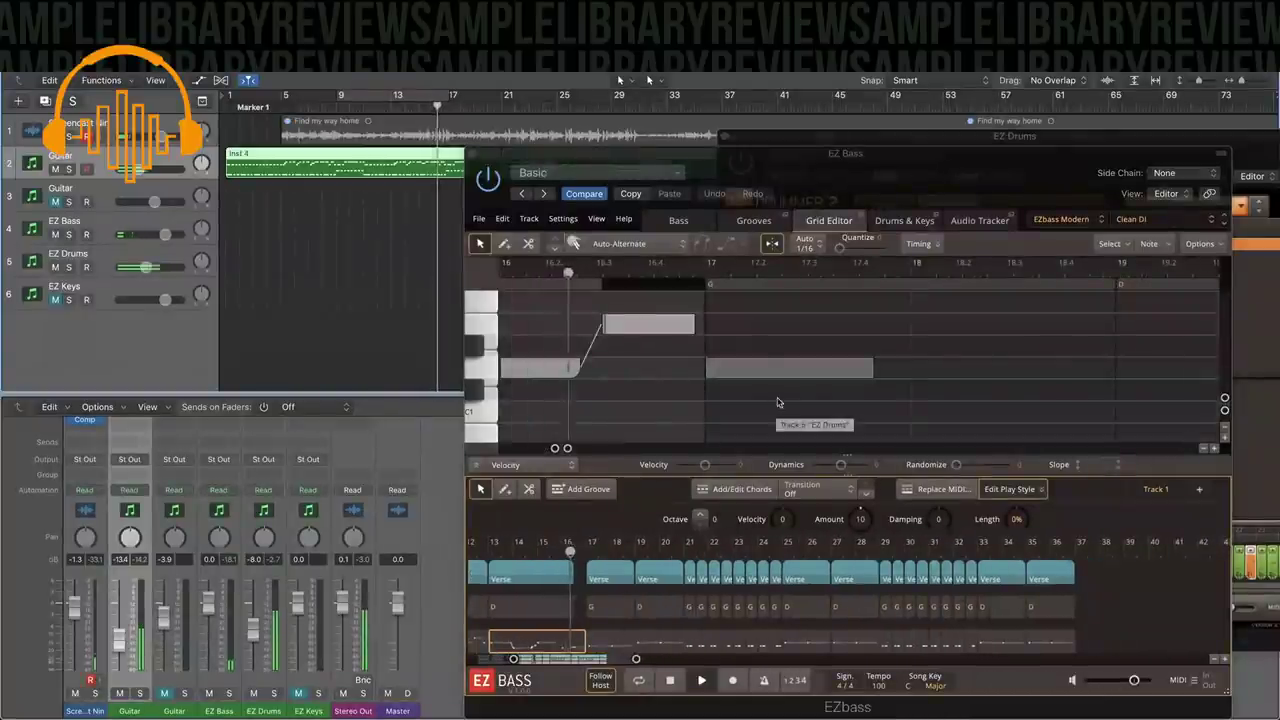
{"action": "left_click_drag", "start_coordinate": [654, 323], "coordinate": [654, 317]}
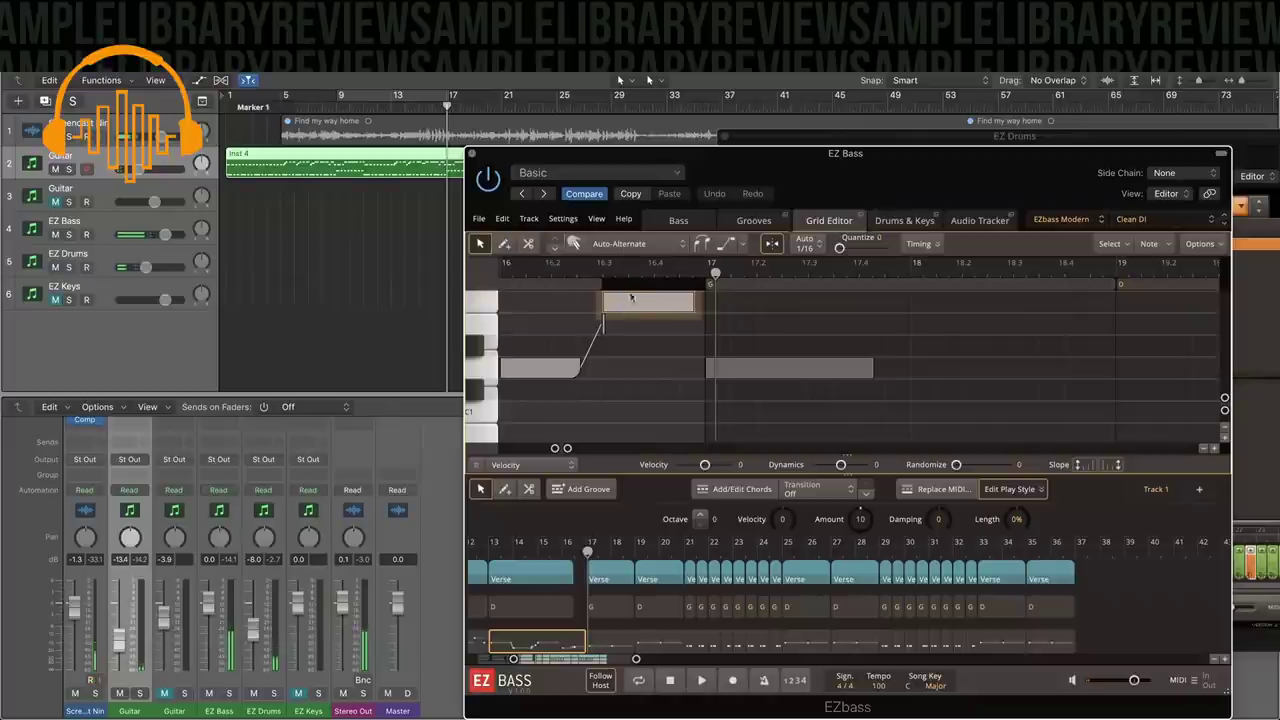
{"action": "double_click", "coordinate": [632, 296]}
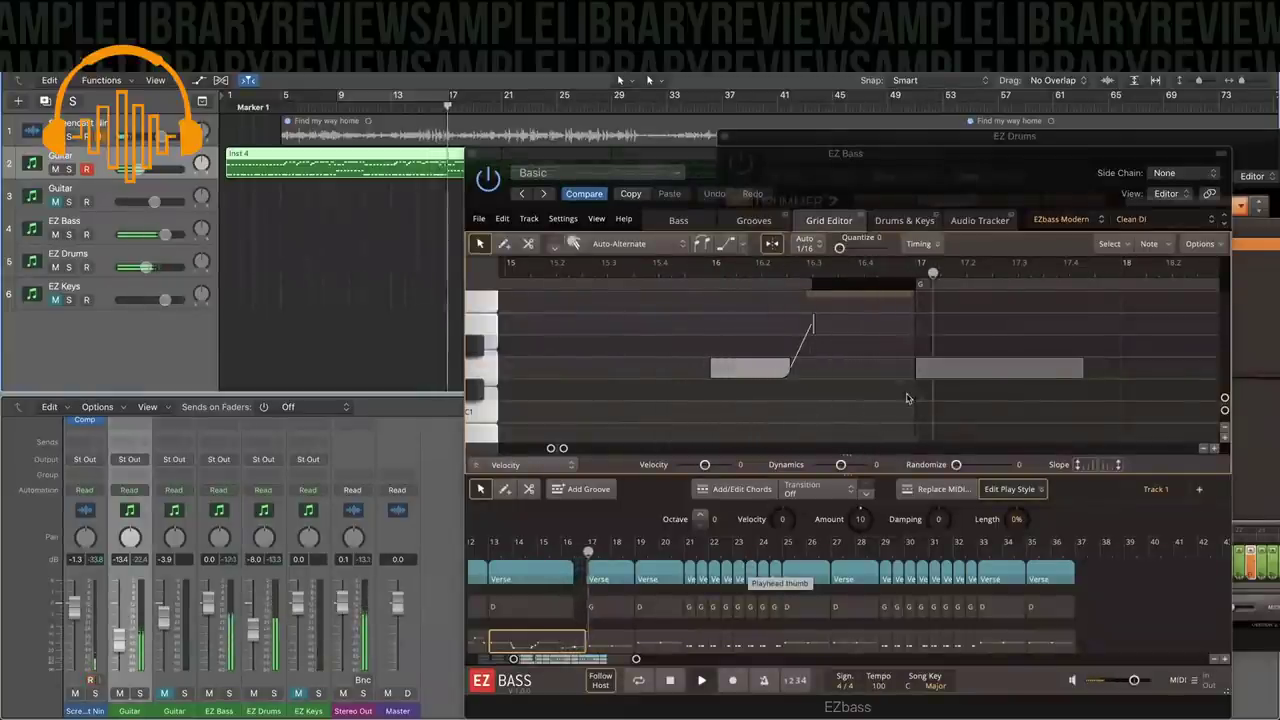
Move the upper Guitar track above the screencast audio track during playback.
{"action": "scroll", "coordinate": [656, 624], "scroll_direction": "right", "scroll_amount": 3}
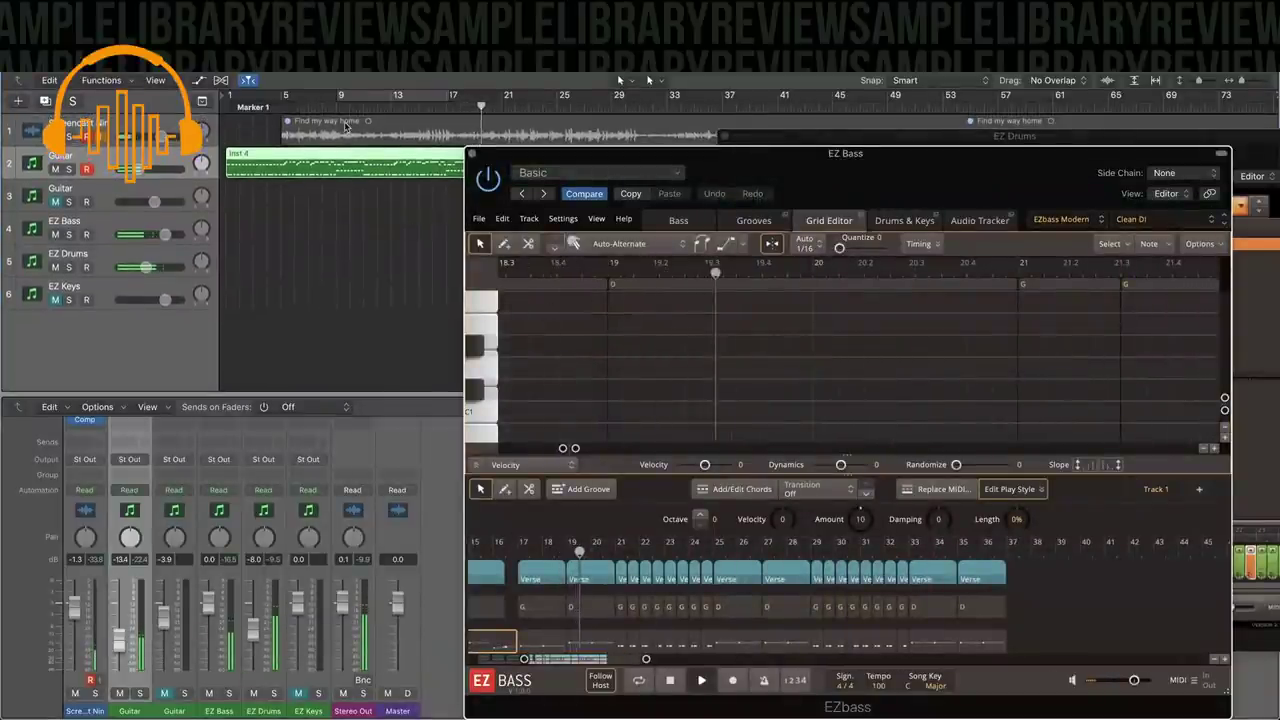
{"action": "left_click_drag", "start_coordinate": [147, 163], "coordinate": [147, 130]}
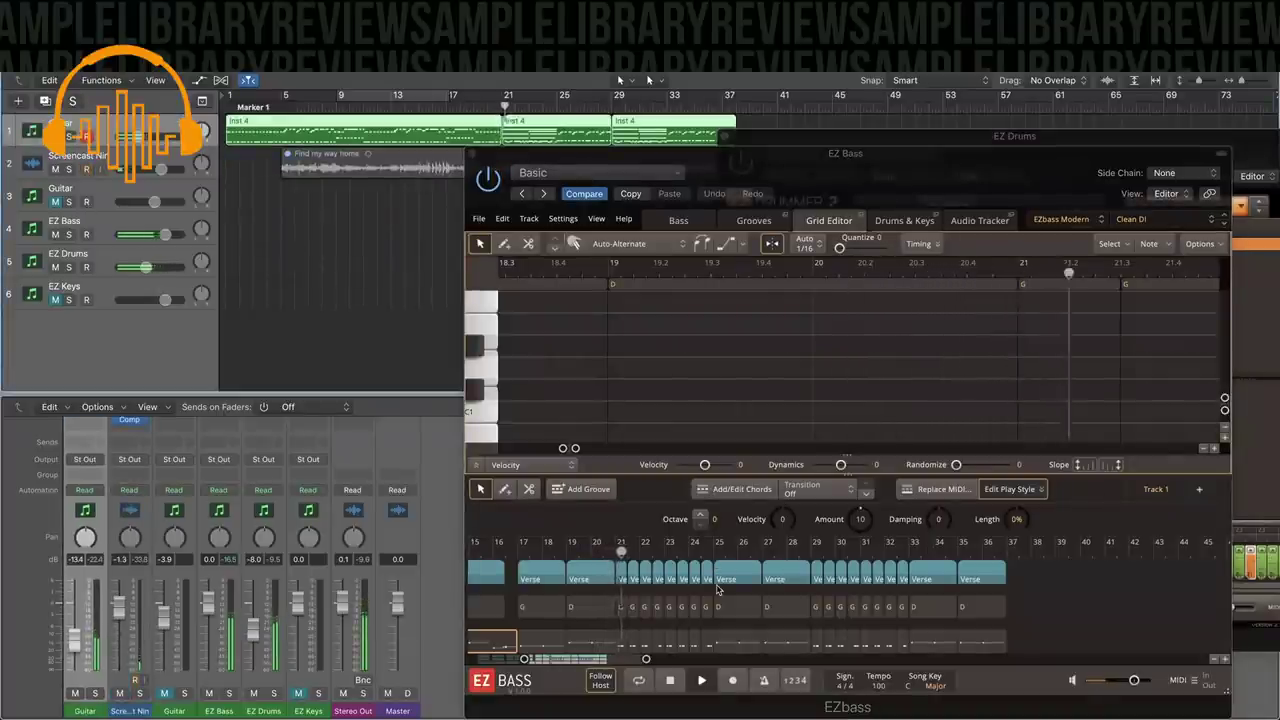
Narrow the Pop/Rock grooves to the Medium play style and preview the Pop 103 BPM Pre Chorus 03 groove.
{"action": "left_click", "coordinate": [756, 222]}
{"action": "scroll", "coordinate": [645, 310], "scroll_direction": "up", "scroll_amount": 2}
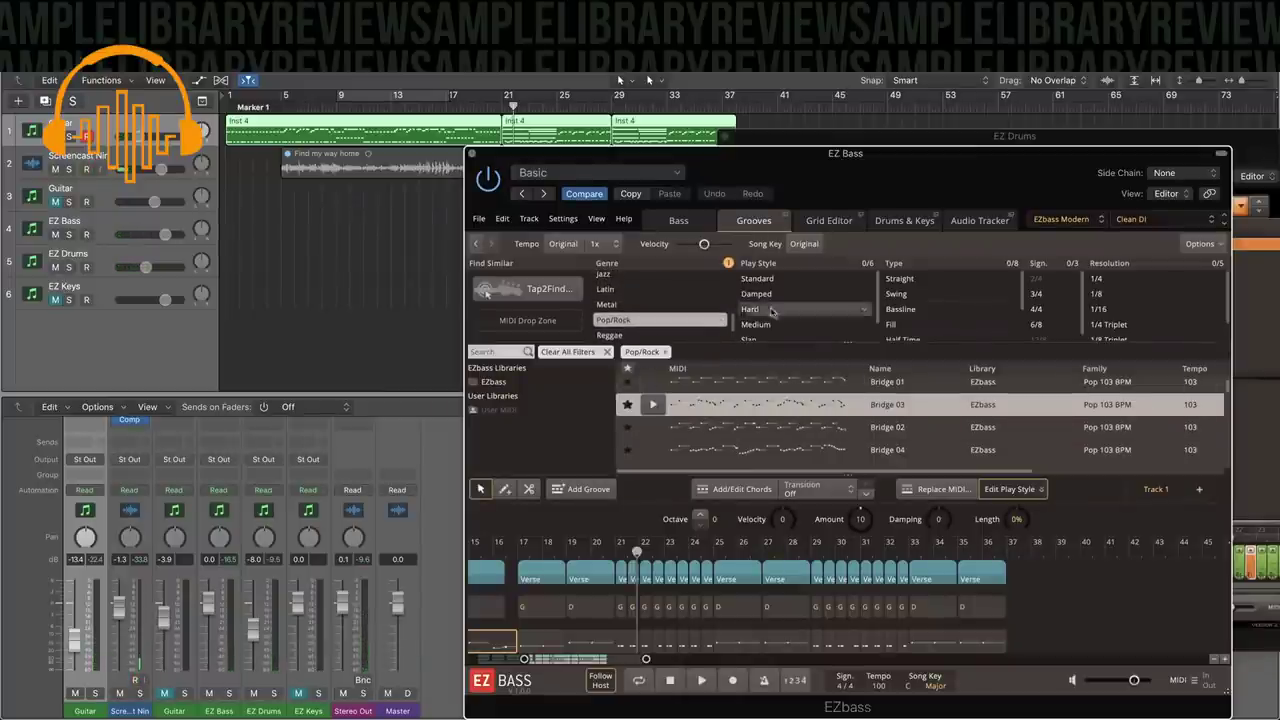
{"action": "scroll", "coordinate": [771, 325], "scroll_direction": "down", "scroll_amount": 2}
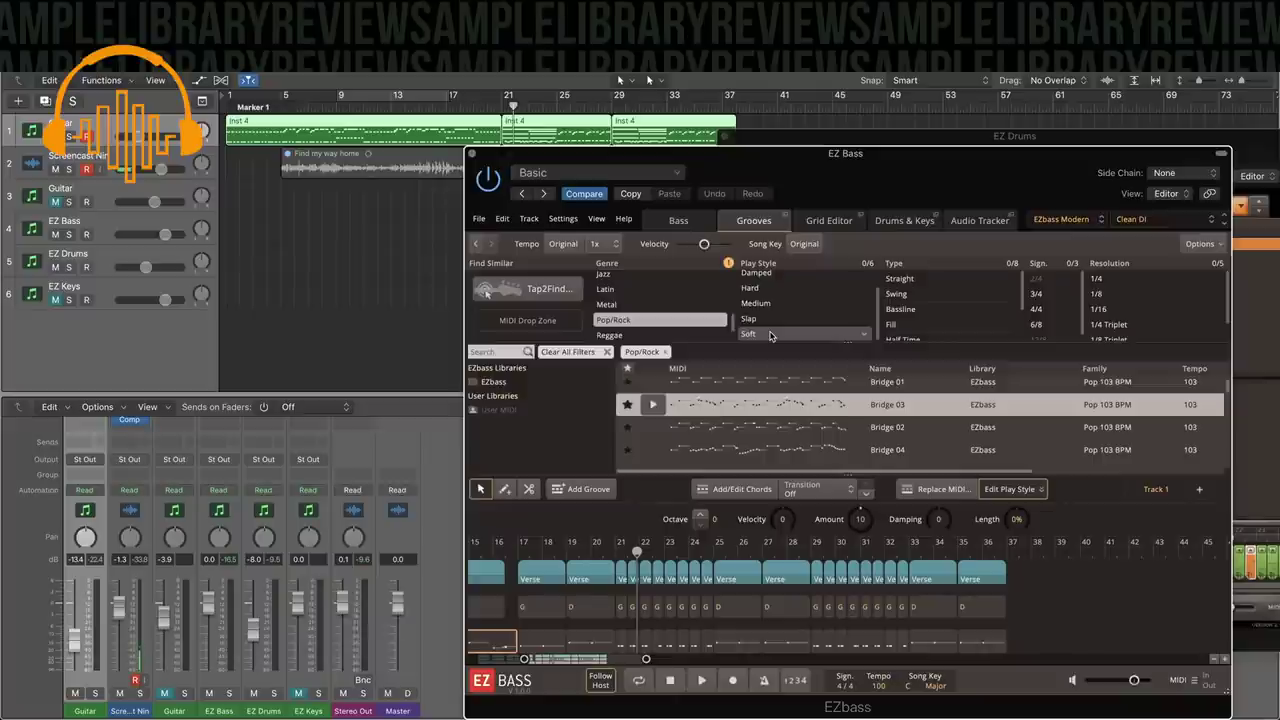
{"action": "scroll", "coordinate": [770, 330], "scroll_direction": "up", "scroll_amount": 1}
{"action": "left_click", "coordinate": [768, 324]}
{"action": "left_click", "coordinate": [653, 410]}
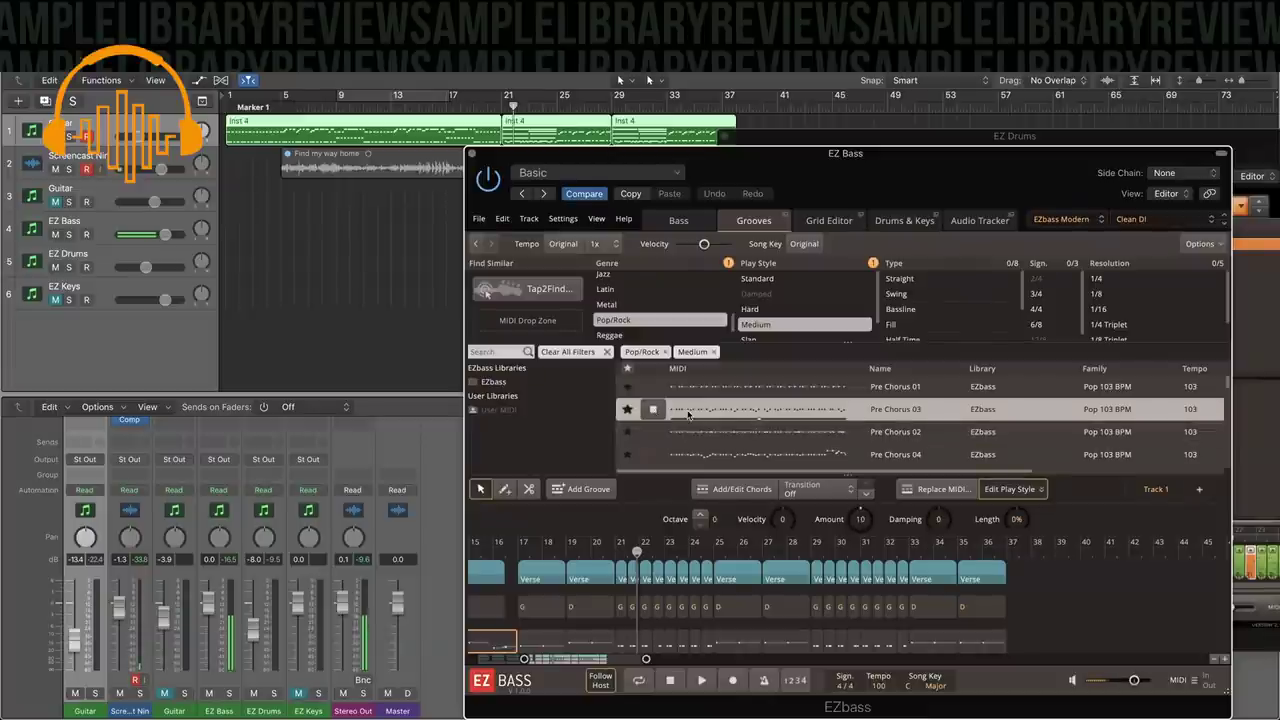
Place the Pop 103 BPM Pre Chorus 03 groove's MIDI at bar 21 under the short G blocks.
{"action": "left_click_drag", "start_coordinate": [688, 413], "coordinate": [486, 293]}
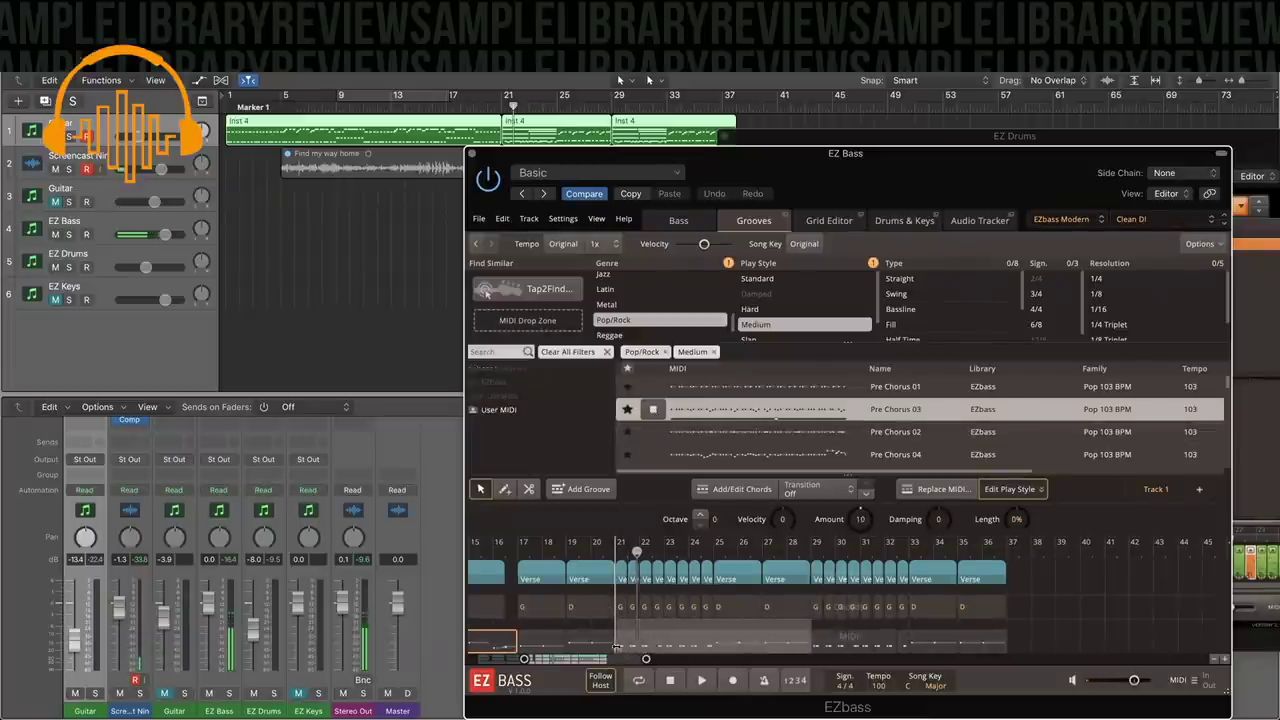
{"action": "left_click_drag", "start_coordinate": [616, 647], "coordinate": [636, 644]}
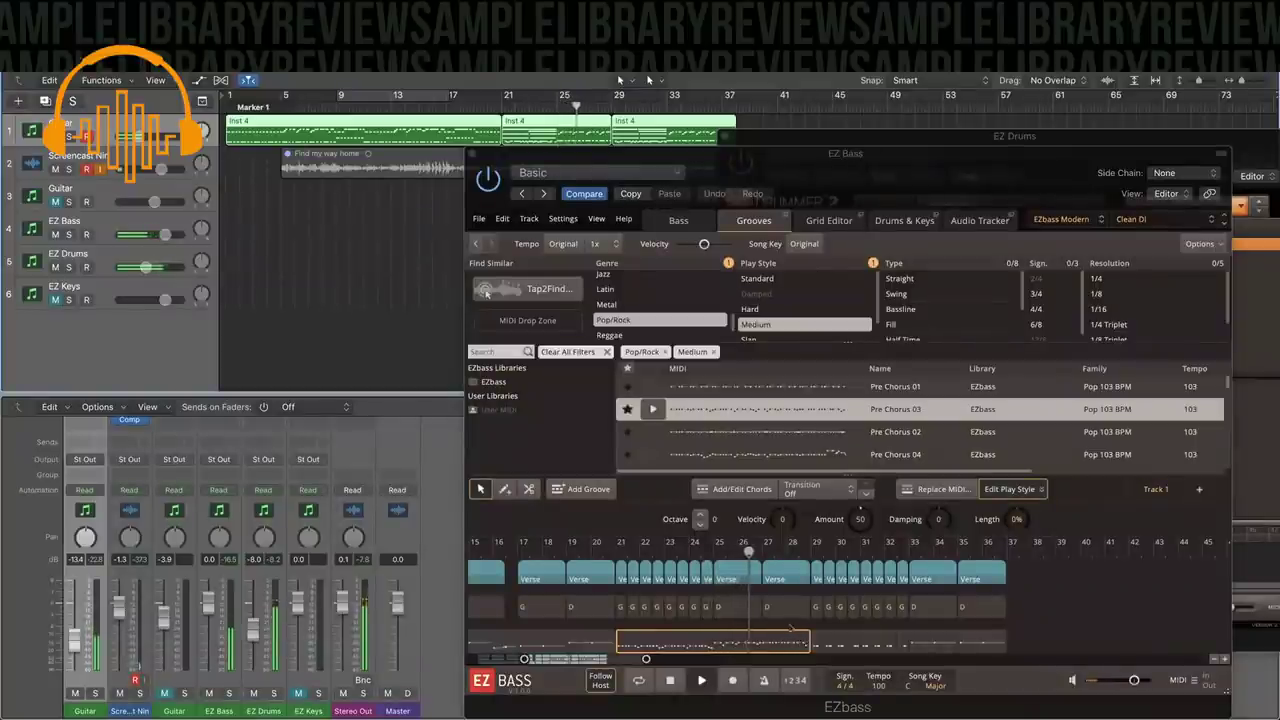
Open the MIDI block at bar 21 in the Grid Editor and set the host's cycle range to bars 25 through 33.
{"action": "double_click", "coordinate": [781, 642]}
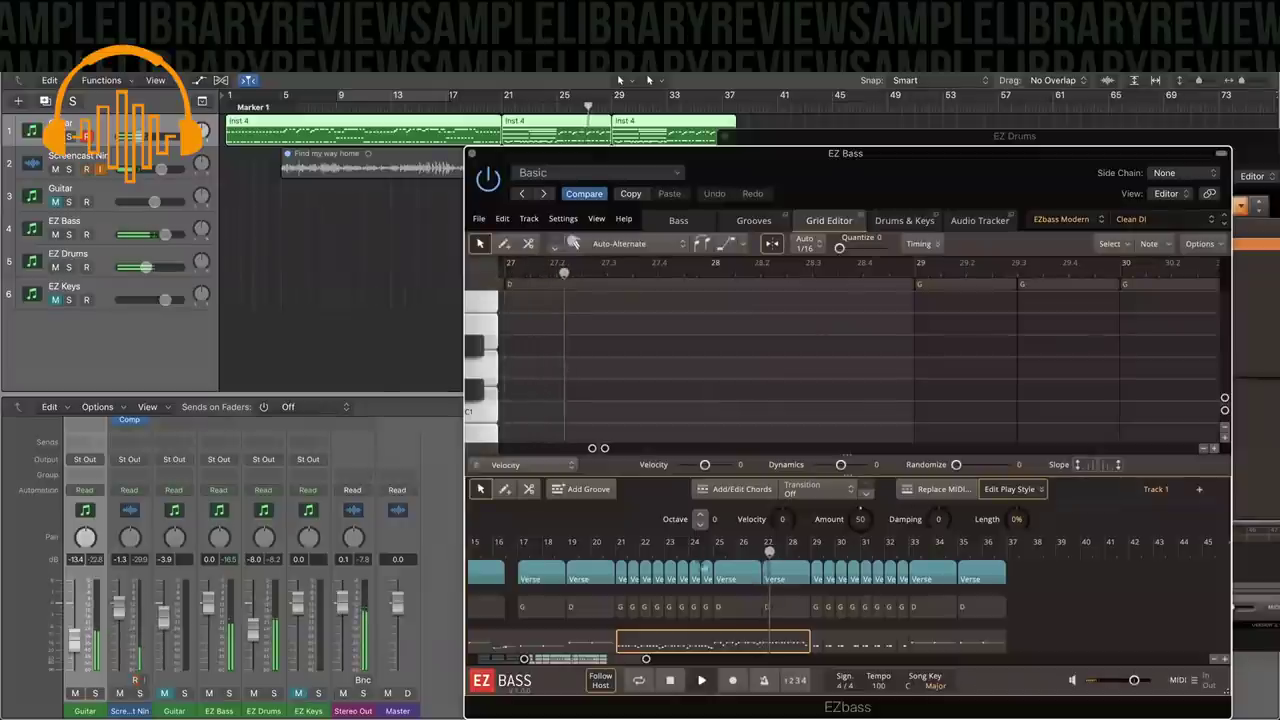
{"action": "left_click", "coordinate": [713, 561]}
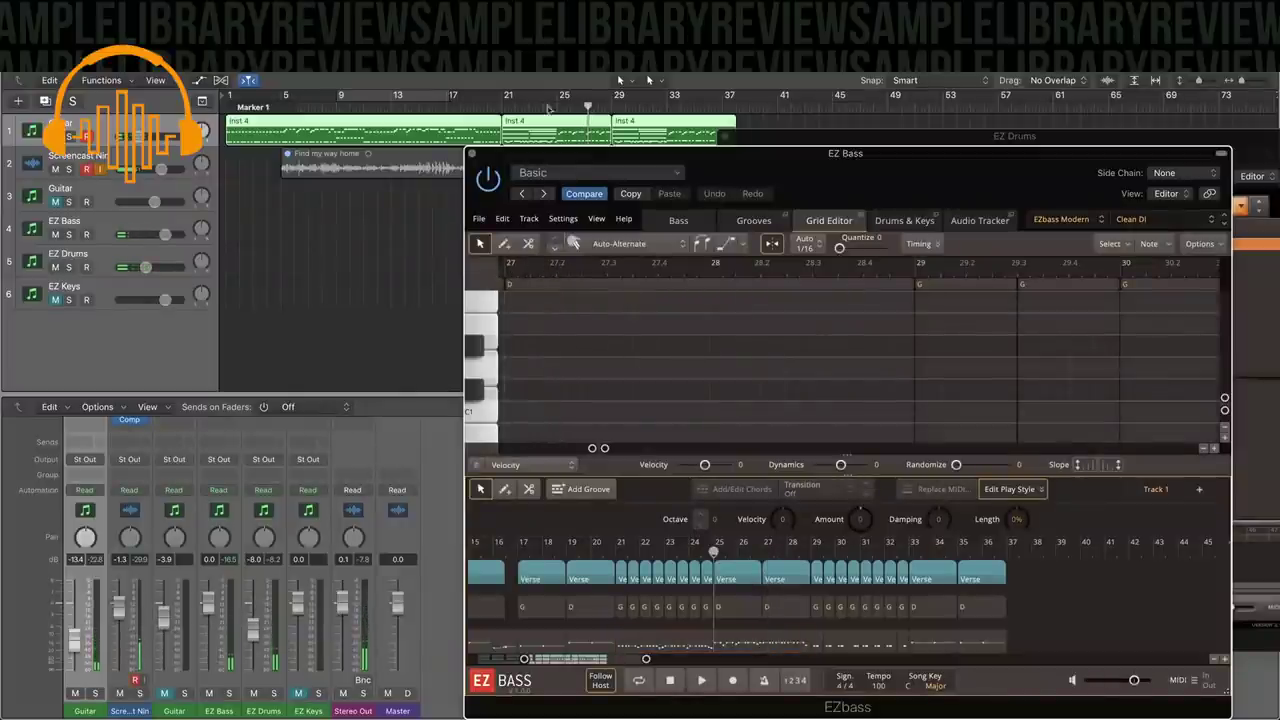
{"action": "left_click_drag", "start_coordinate": [552, 96], "coordinate": [666, 96]}
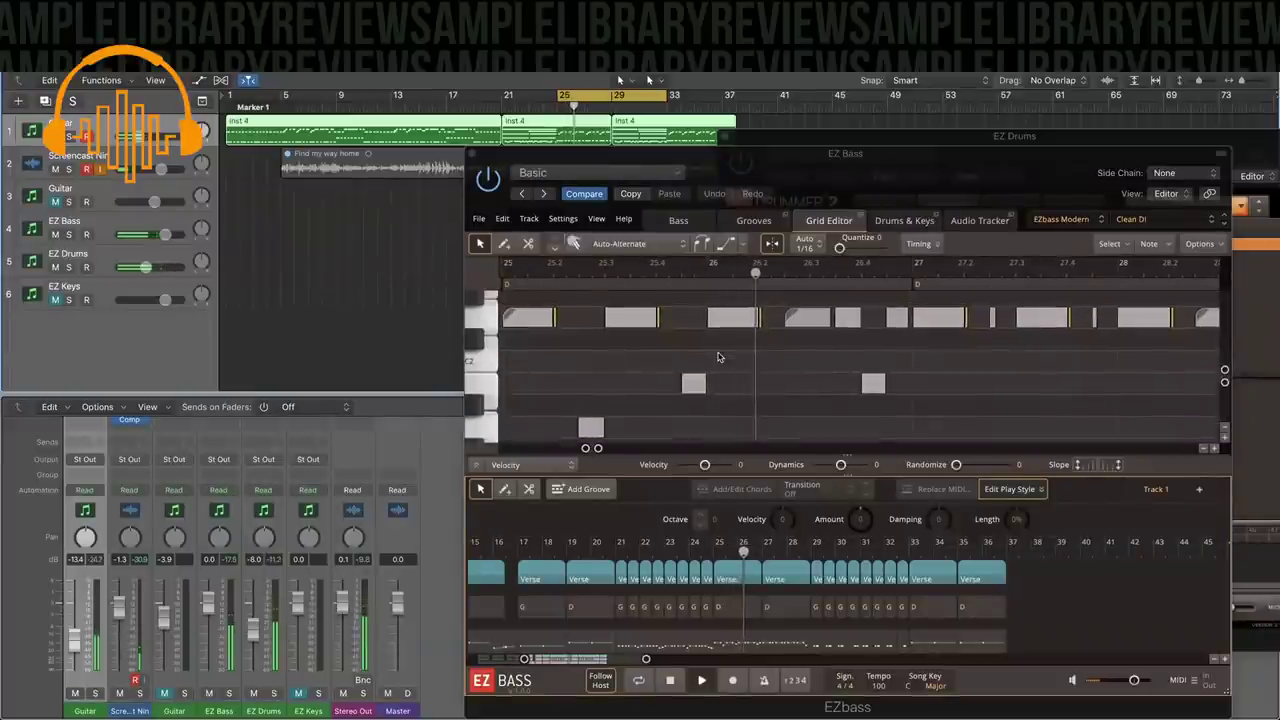
Lower the short notes just before bar 26 and just before bar 27 to A1.
{"action": "left_click", "coordinate": [690, 385]}
{"action": "left_click_drag", "start_coordinate": [690, 388], "coordinate": [688, 432]}
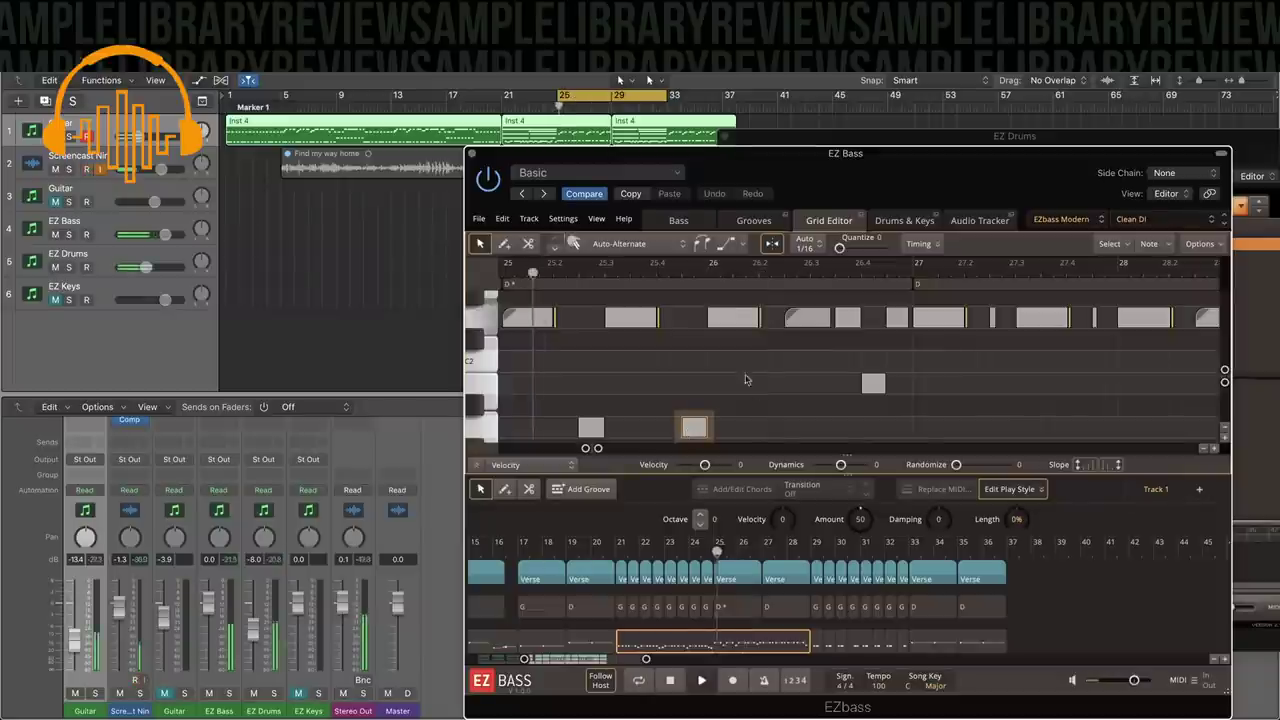
{"action": "scroll", "coordinate": [744, 382], "scroll_direction": "right", "scroll_amount": 2}
{"action": "scroll", "coordinate": [744, 382], "scroll_direction": "down", "scroll_amount": 1}
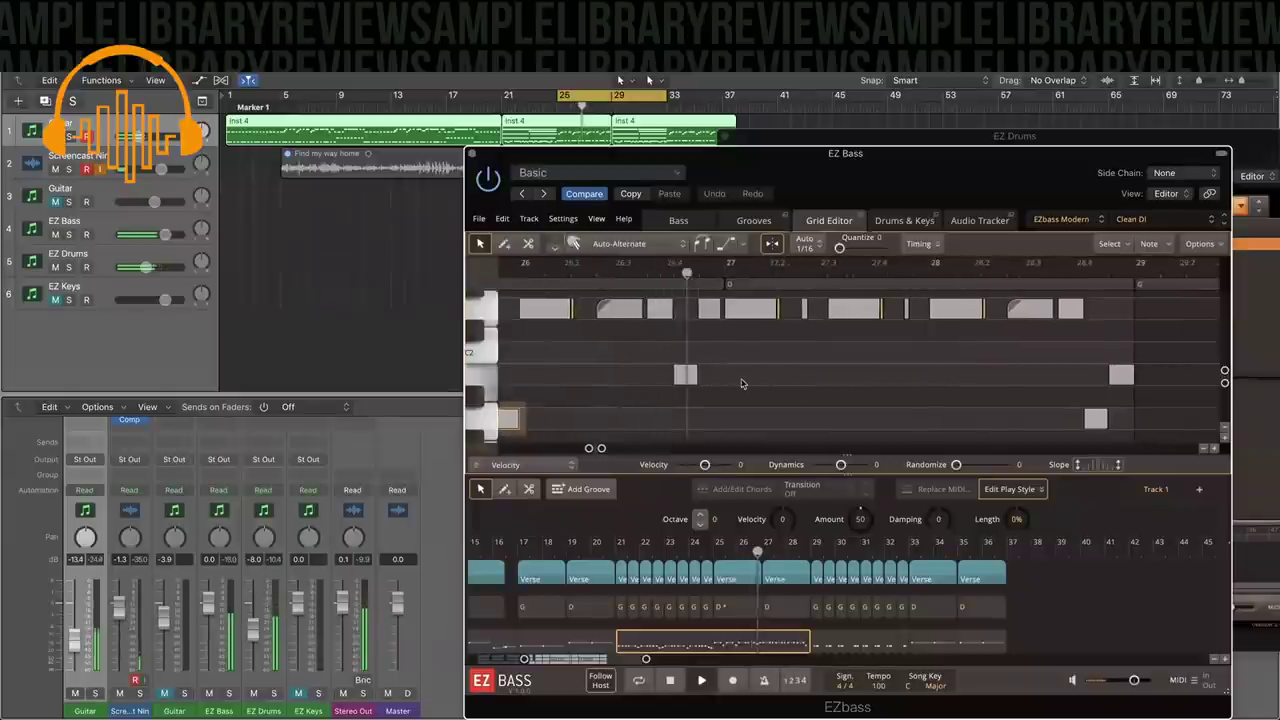
{"action": "left_click_drag", "start_coordinate": [705, 316], "coordinate": [705, 426]}
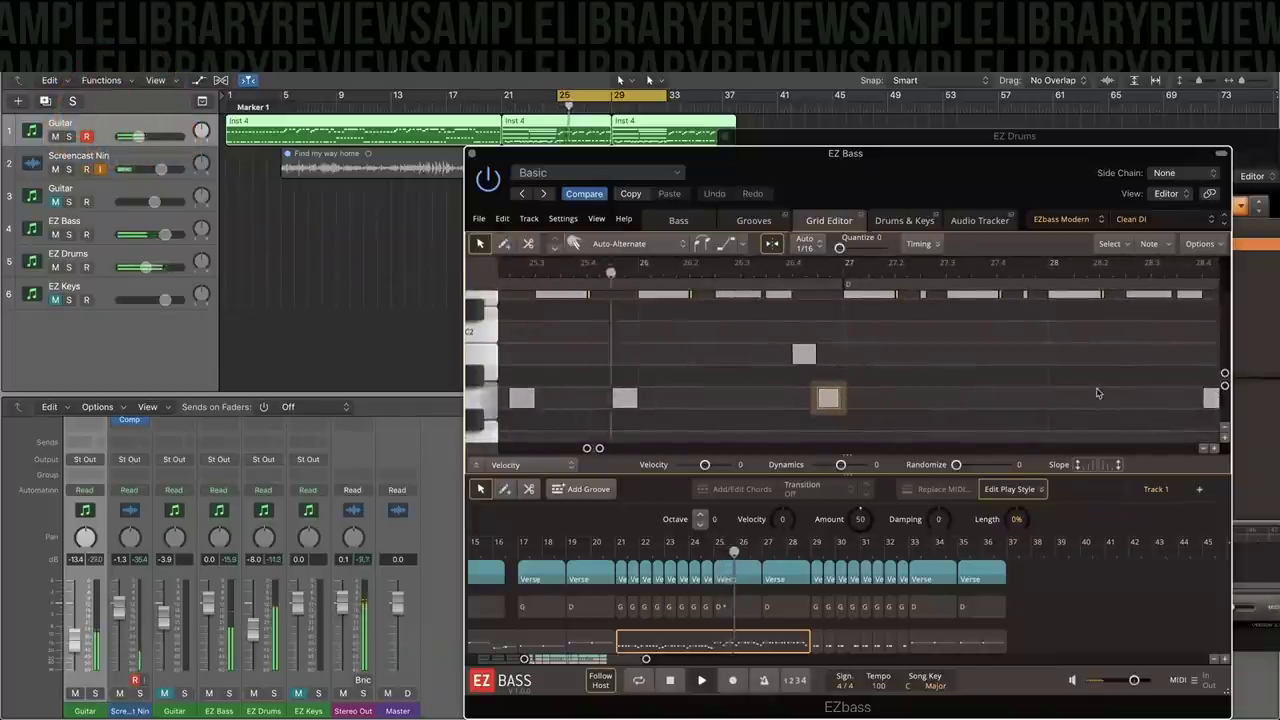
Copy the edited MIDI block from bar 21 to bar 29 and turn off the host's cycle range.
{"action": "scroll", "coordinate": [957, 381], "scroll_direction": "down", "scroll_amount": 3}
{"action": "scroll", "coordinate": [957, 381], "scroll_direction": "down", "scroll_amount": 5}
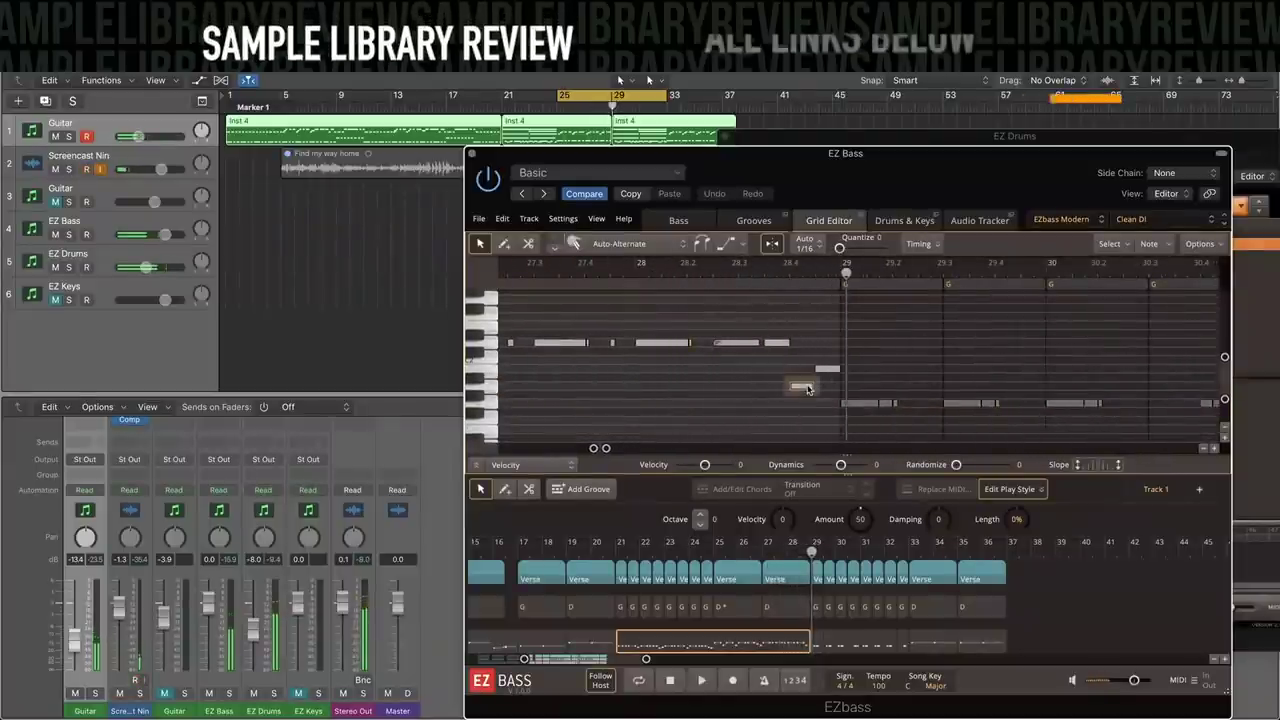
{"action": "left_click", "coordinate": [852, 403]}
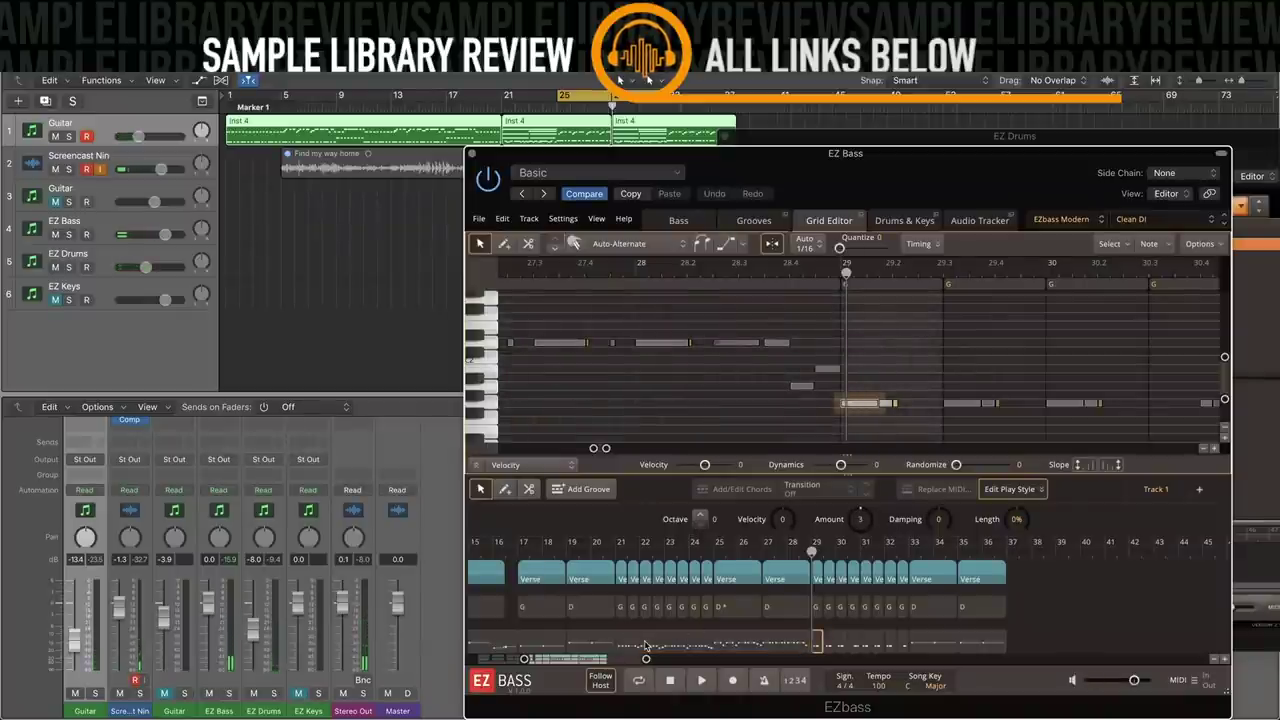
{"action": "left_click_drag", "start_coordinate": [645, 645], "coordinate": [840, 651]}
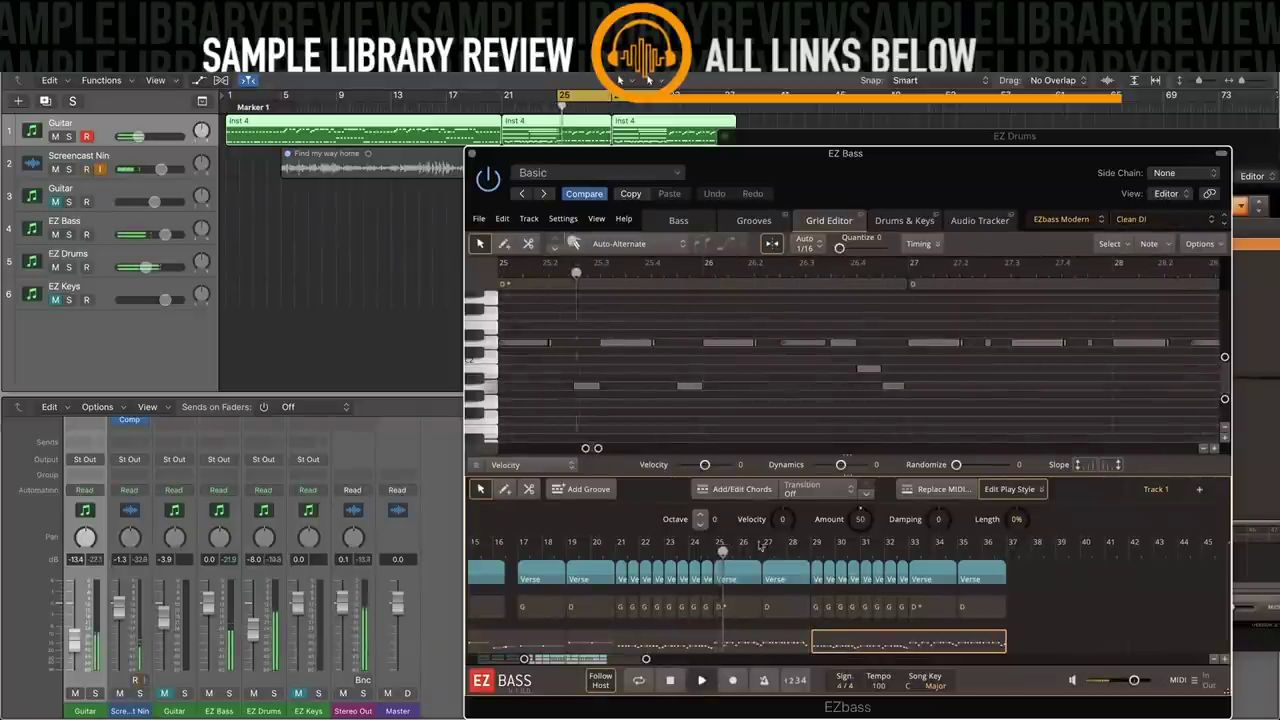
{"action": "left_click", "coordinate": [630, 80]}
{"action": "left_click", "coordinate": [660, 102]}
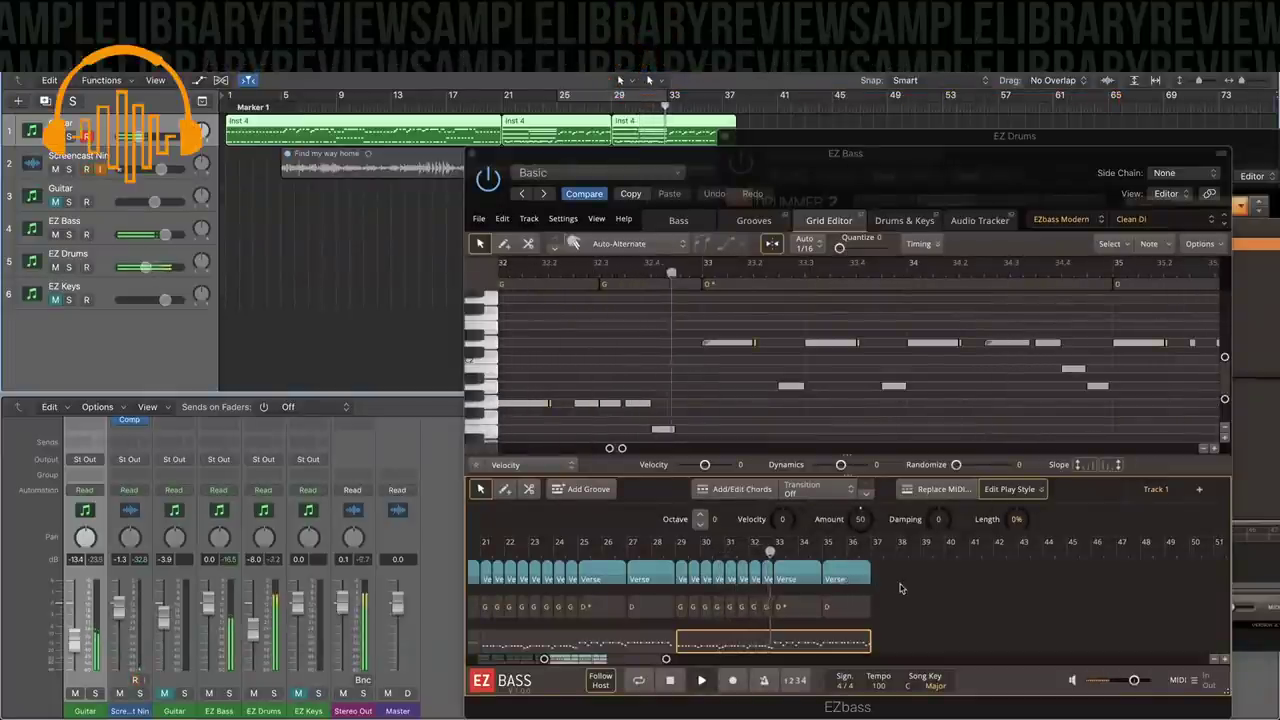
Select all the bass MIDI blocks on Track 1.
{"action": "scroll", "coordinate": [845, 580], "scroll_direction": "right", "scroll_amount": 5}
{"action": "scroll", "coordinate": [895, 588], "scroll_direction": "right", "scroll_amount": 1}
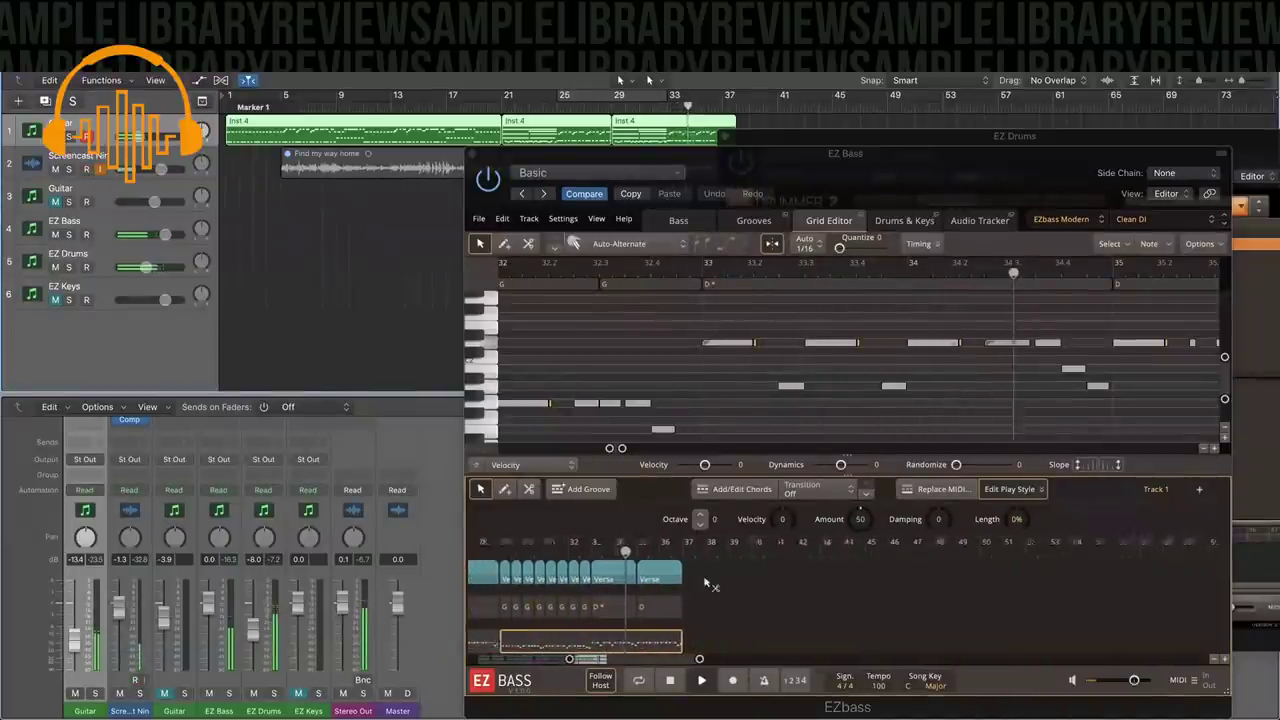
{"action": "key", "text": "super+d"}
{"action": "scroll", "coordinate": [705, 578], "scroll_direction": "down", "scroll_amount": 4}
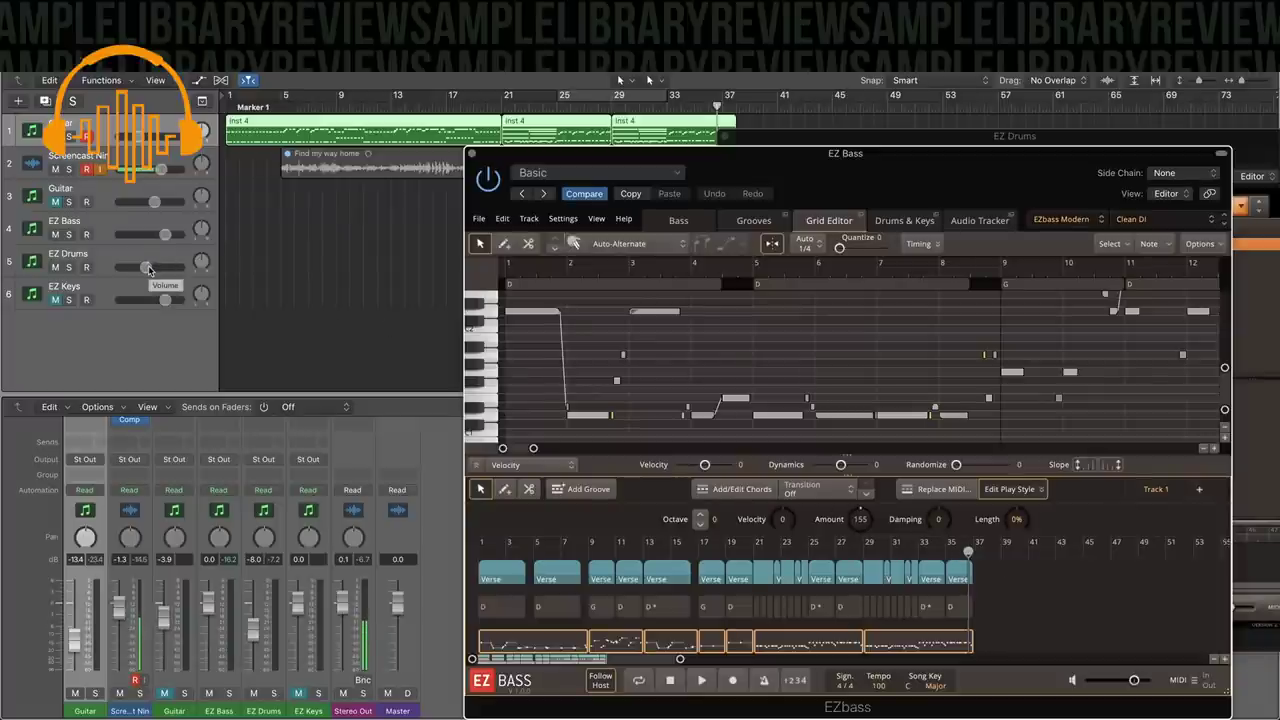
Switch the bass to EZbass Vintage with the Warm Vintage finger preset and play the song from the beginning.
{"action": "left_click", "coordinate": [1066, 222]}
{"action": "left_click", "coordinate": [1140, 233]}
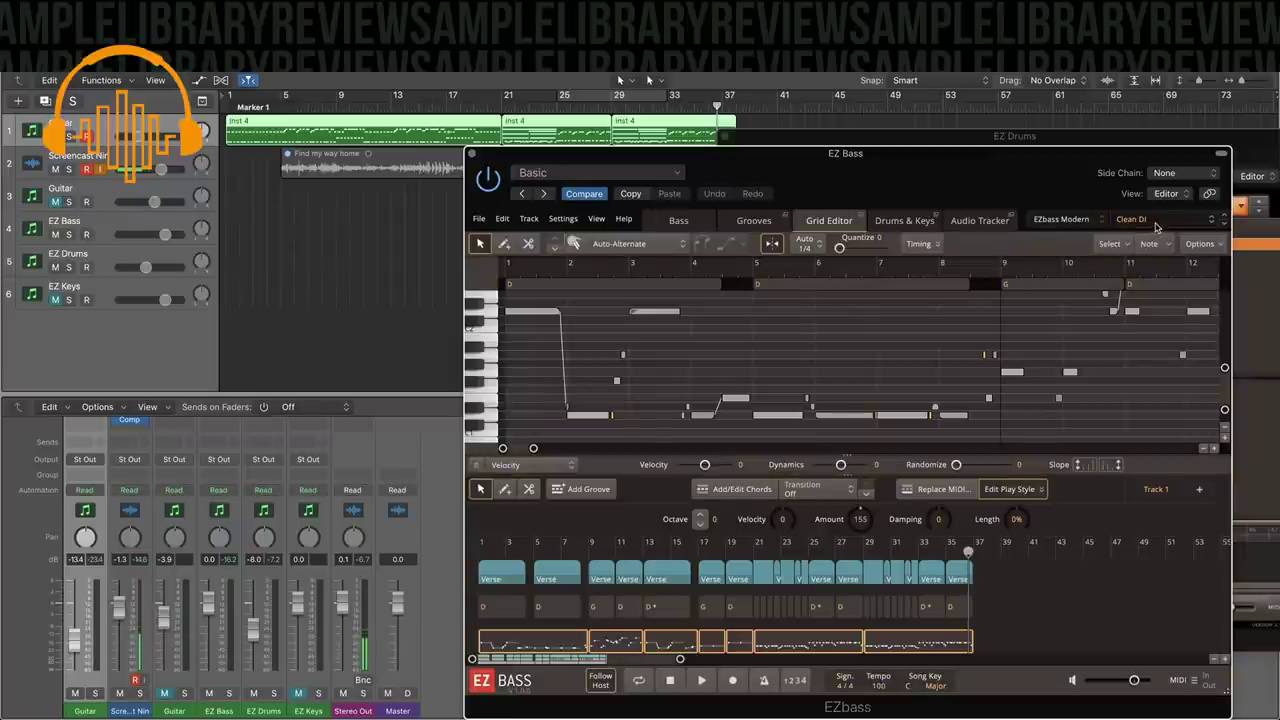
{"action": "left_click", "coordinate": [1154, 222]}
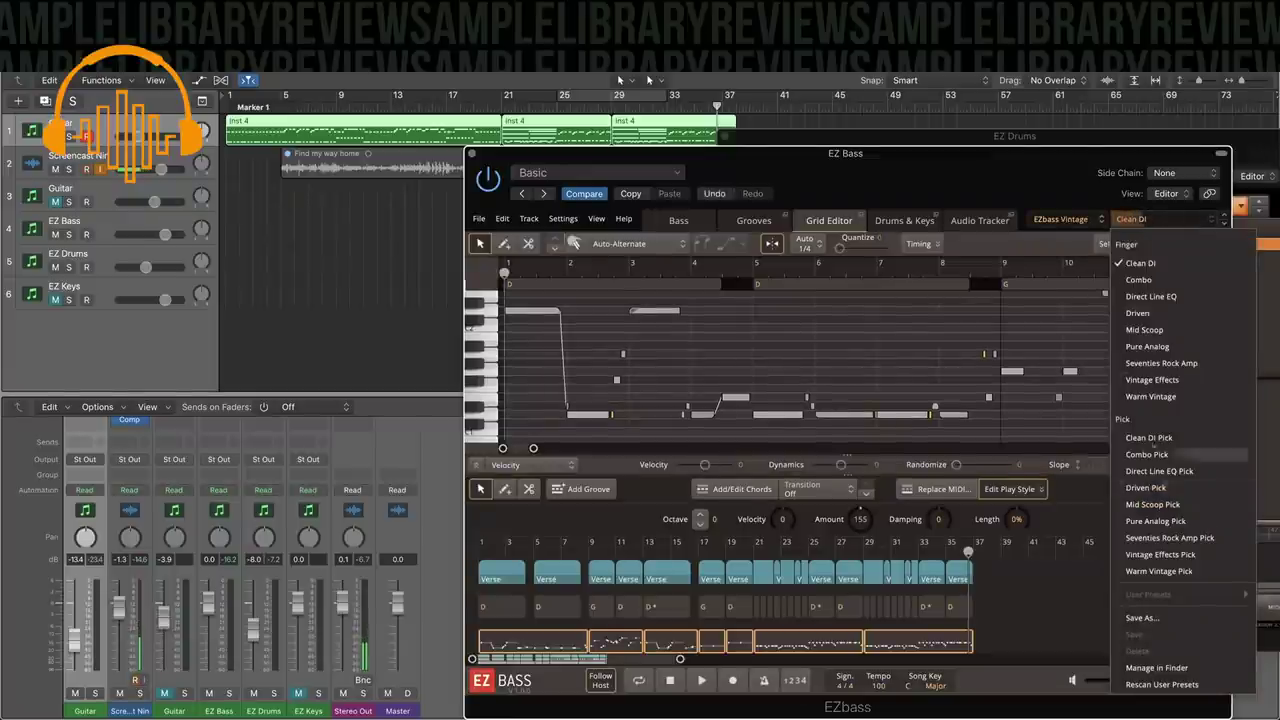
{"action": "left_click", "coordinate": [1178, 397]}
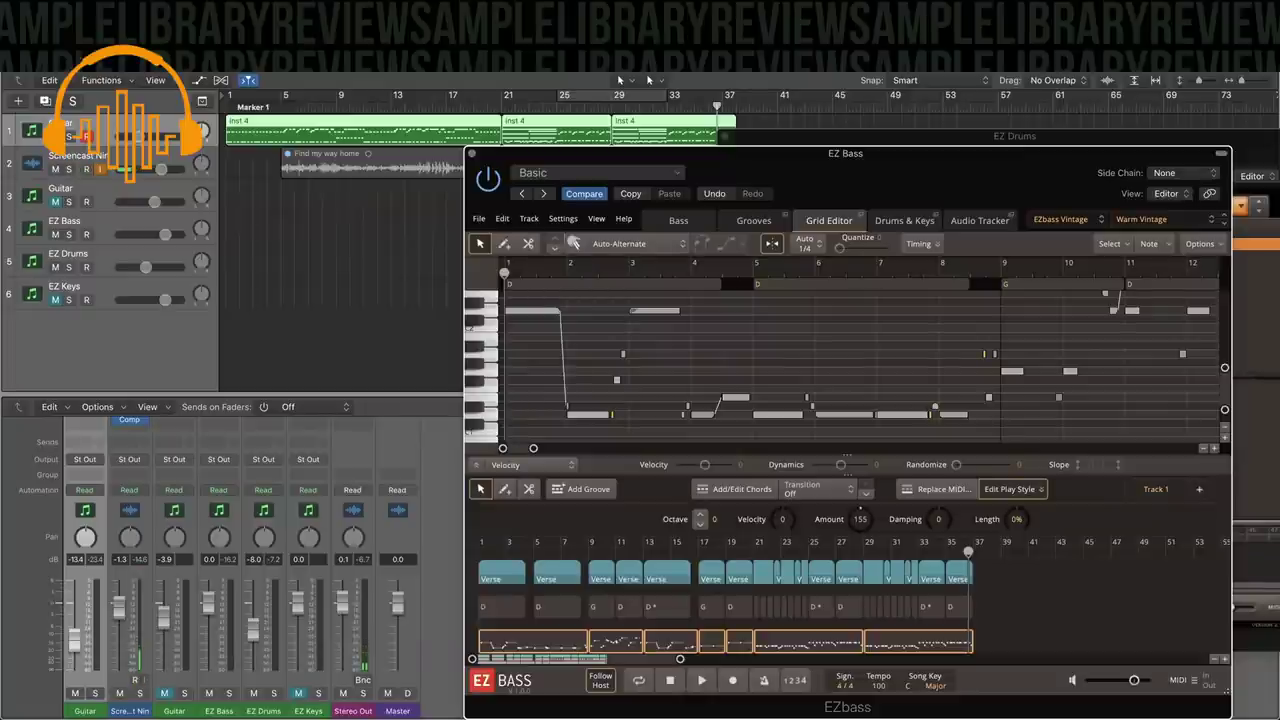
{"action": "key", "text": "space"}
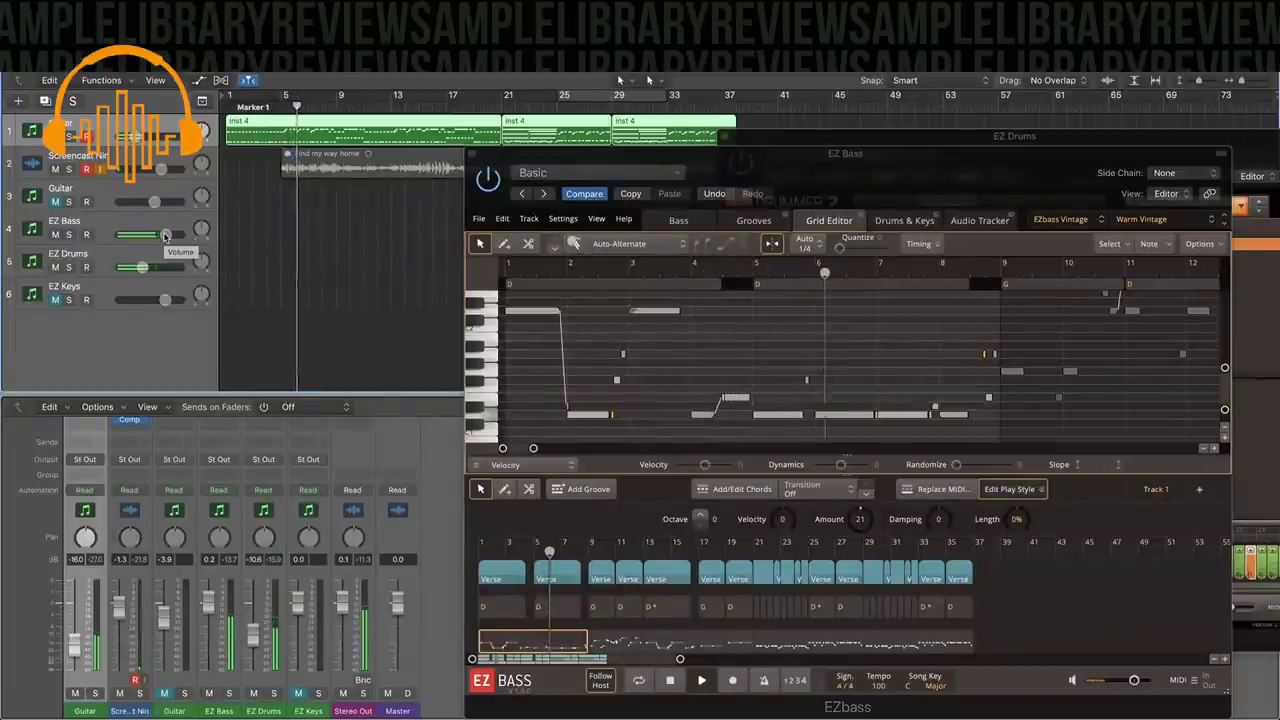
Remove the short note before bar 6, extend the bar 5 note up to bar 6, and select the small note before bar 8.
{"action": "scroll", "coordinate": [715, 409], "scroll_direction": "right", "scroll_amount": 3}
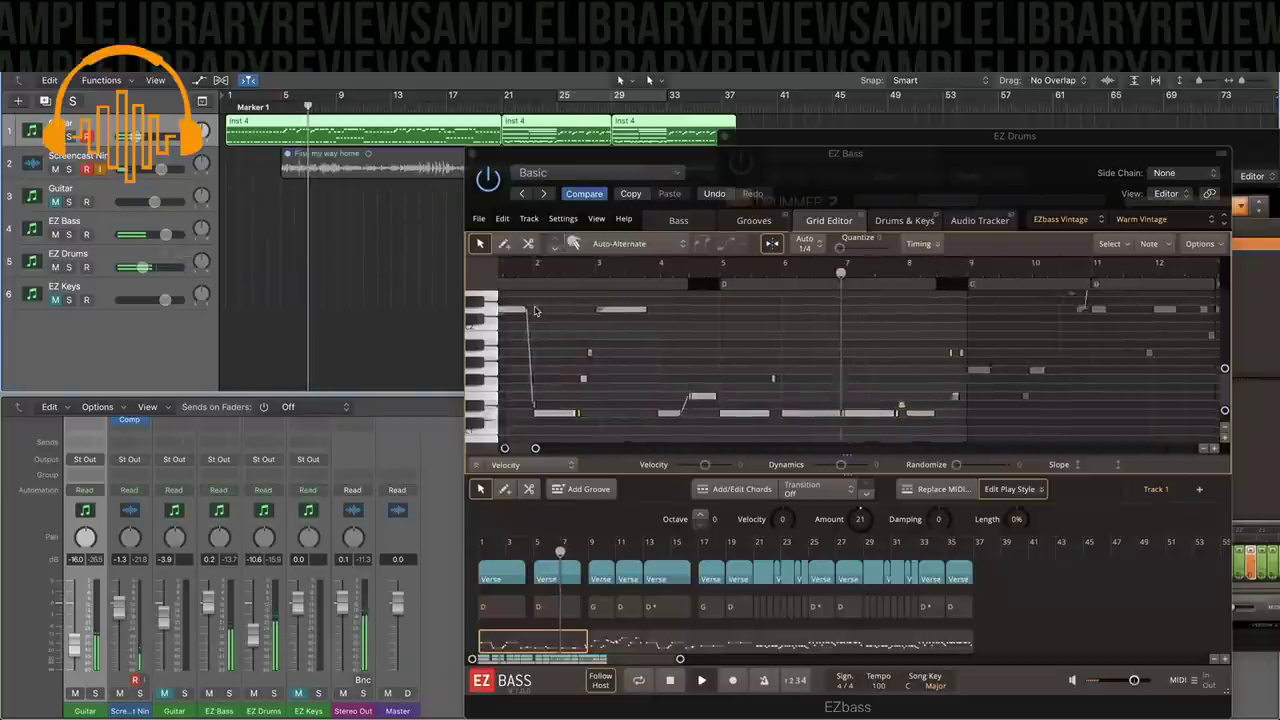
{"action": "left_click", "coordinate": [715, 412]}
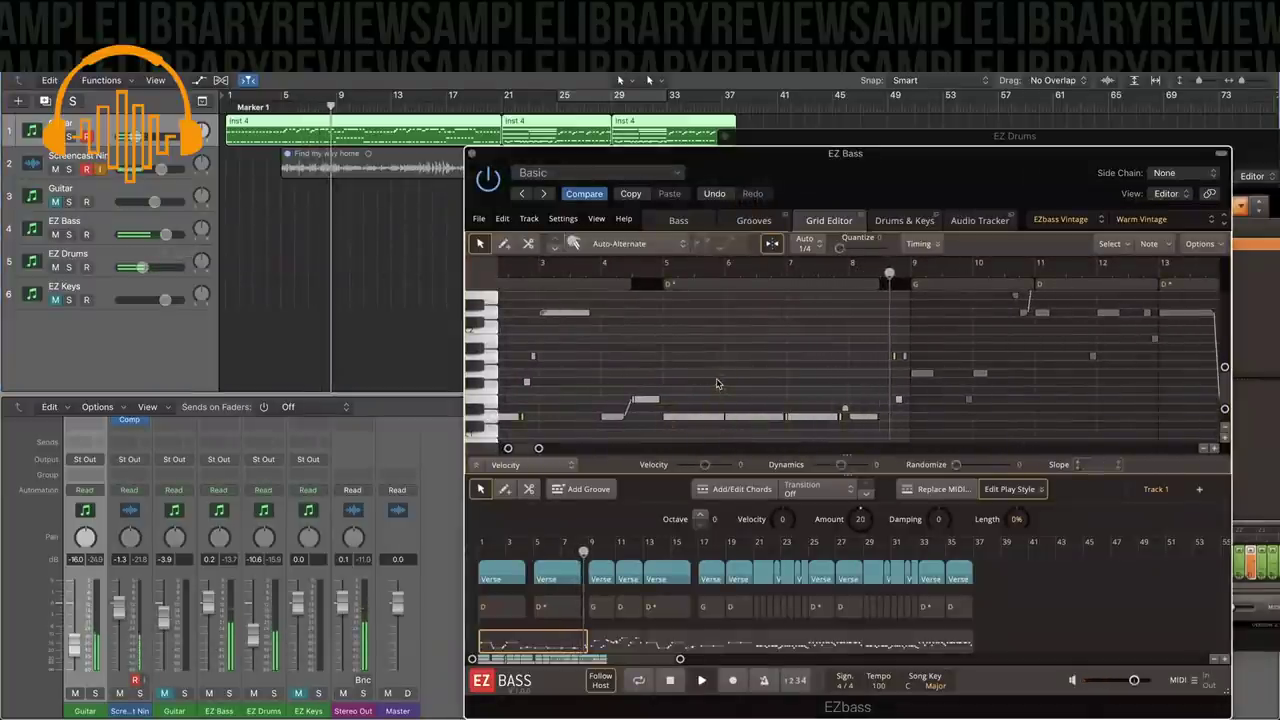
{"action": "scroll", "coordinate": [829, 383], "scroll_direction": "right", "scroll_amount": 2}
{"action": "left_click", "coordinate": [784, 414]}
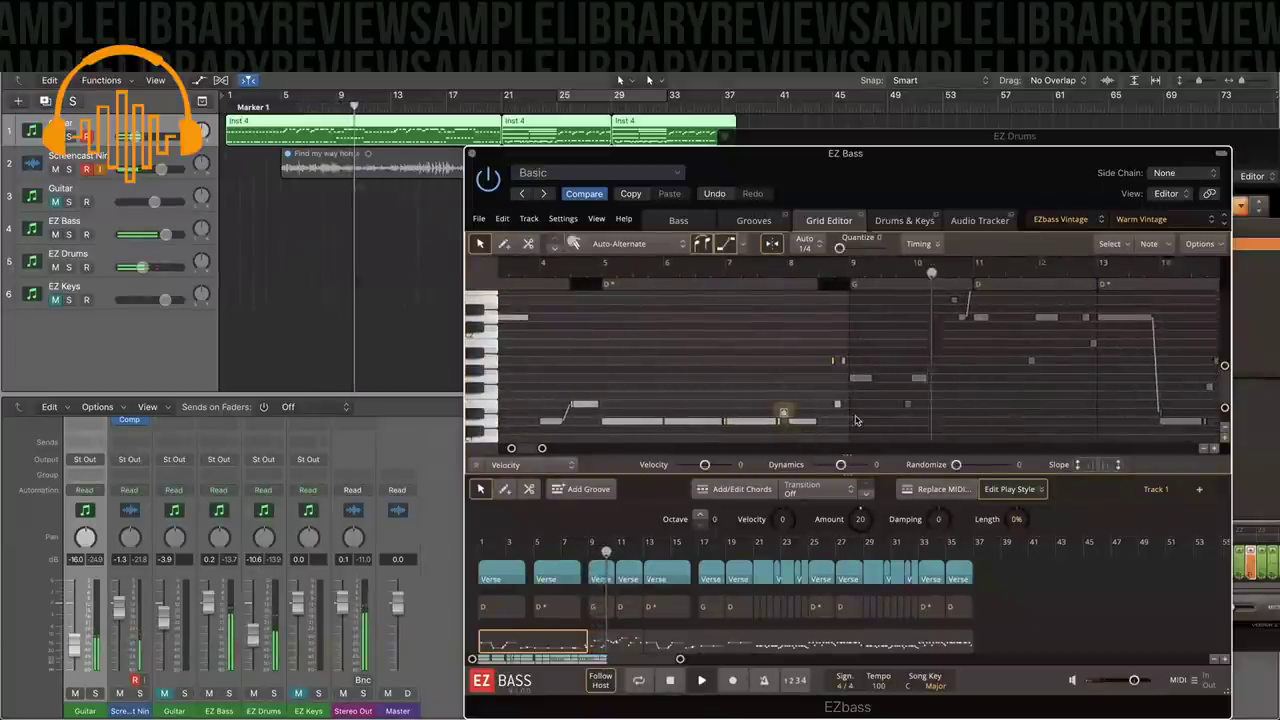
Follow the bass notes in the Grid Editor during playback, from bar 9 through the closing section.
{"action": "scroll", "coordinate": [820, 417], "scroll_direction": "right", "scroll_amount": 3}
{"action": "scroll", "coordinate": [856, 420], "scroll_direction": "right", "scroll_amount": 3}
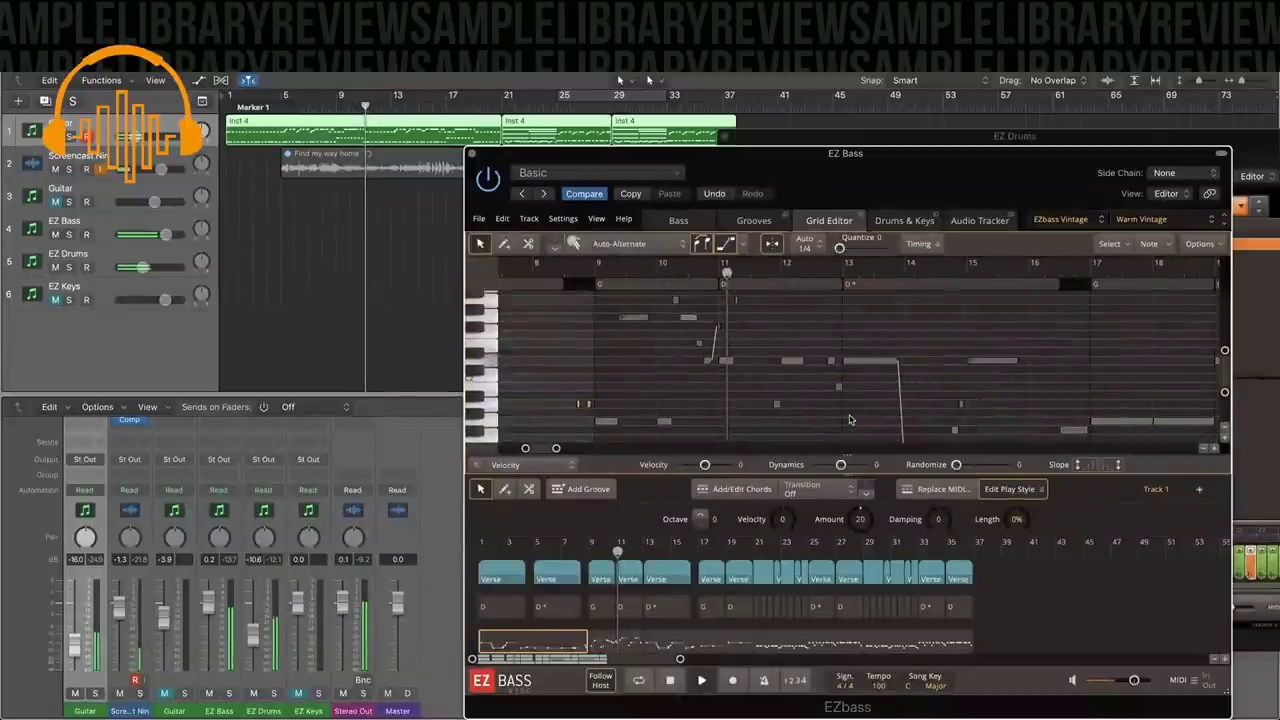
{"action": "scroll", "coordinate": [770, 384], "scroll_direction": "right", "scroll_amount": 1}
{"action": "scroll", "coordinate": [770, 384], "scroll_direction": "right", "scroll_amount": 2}
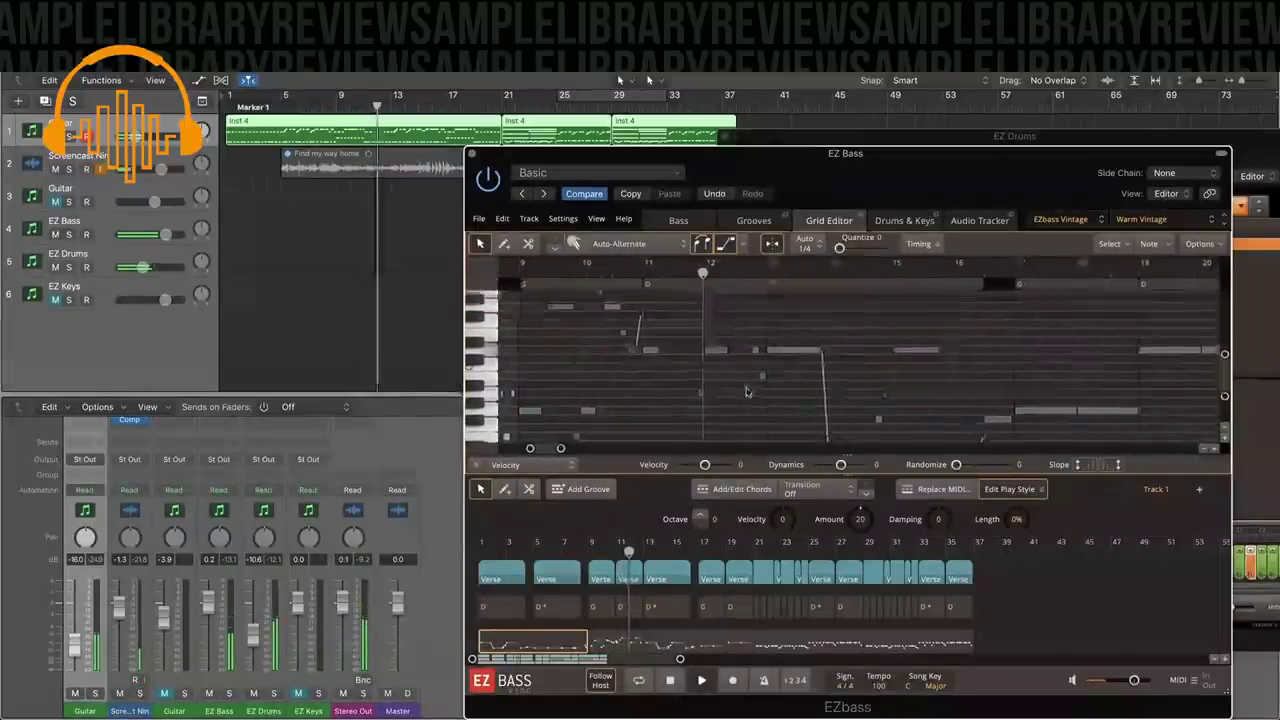
{"action": "scroll", "coordinate": [745, 392], "scroll_direction": "right", "scroll_amount": 1}
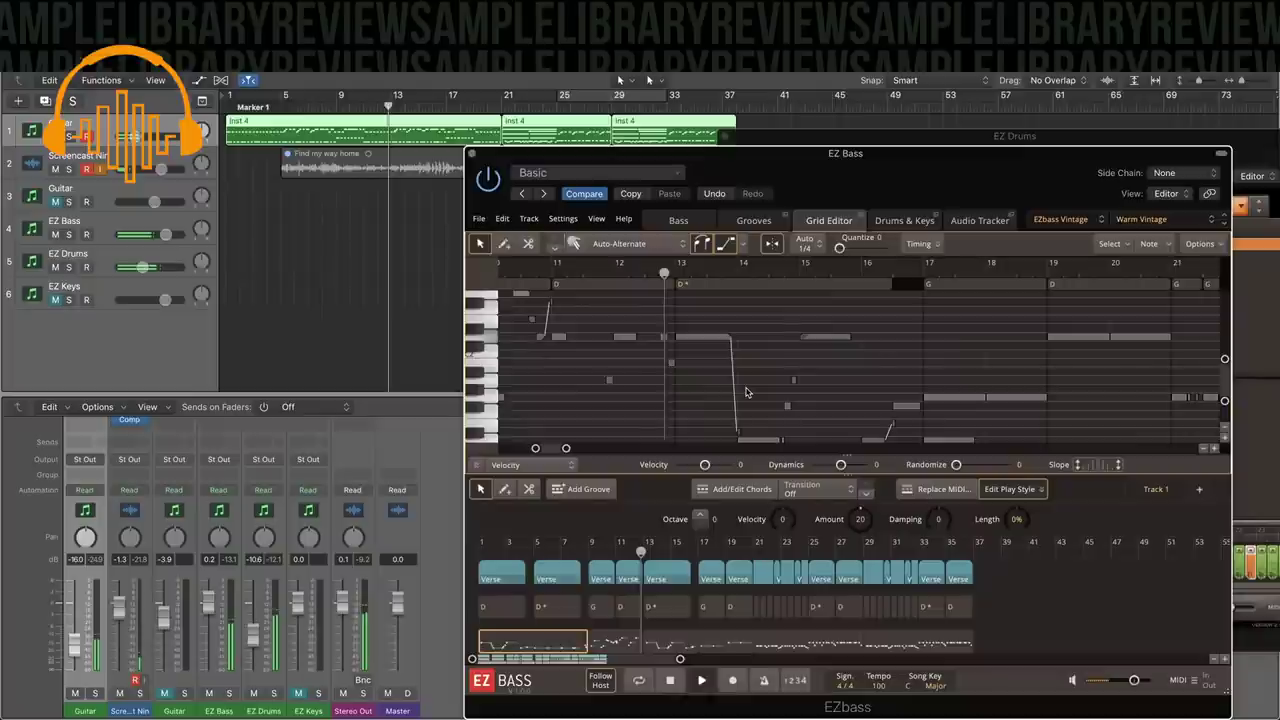
{"action": "scroll", "coordinate": [745, 392], "scroll_direction": "right", "scroll_amount": 1}
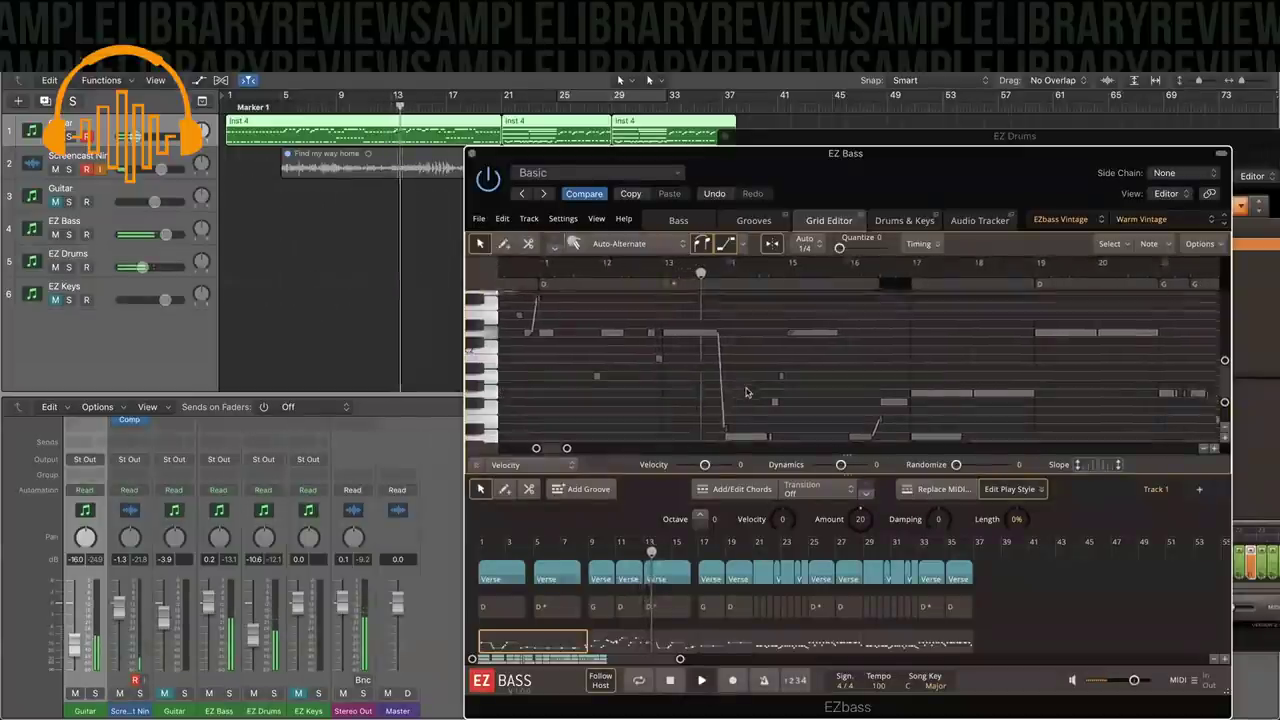
{"action": "scroll", "coordinate": [805, 393], "scroll_direction": "right", "scroll_amount": 1}
{"action": "scroll", "coordinate": [805, 393], "scroll_direction": "right", "scroll_amount": 2}
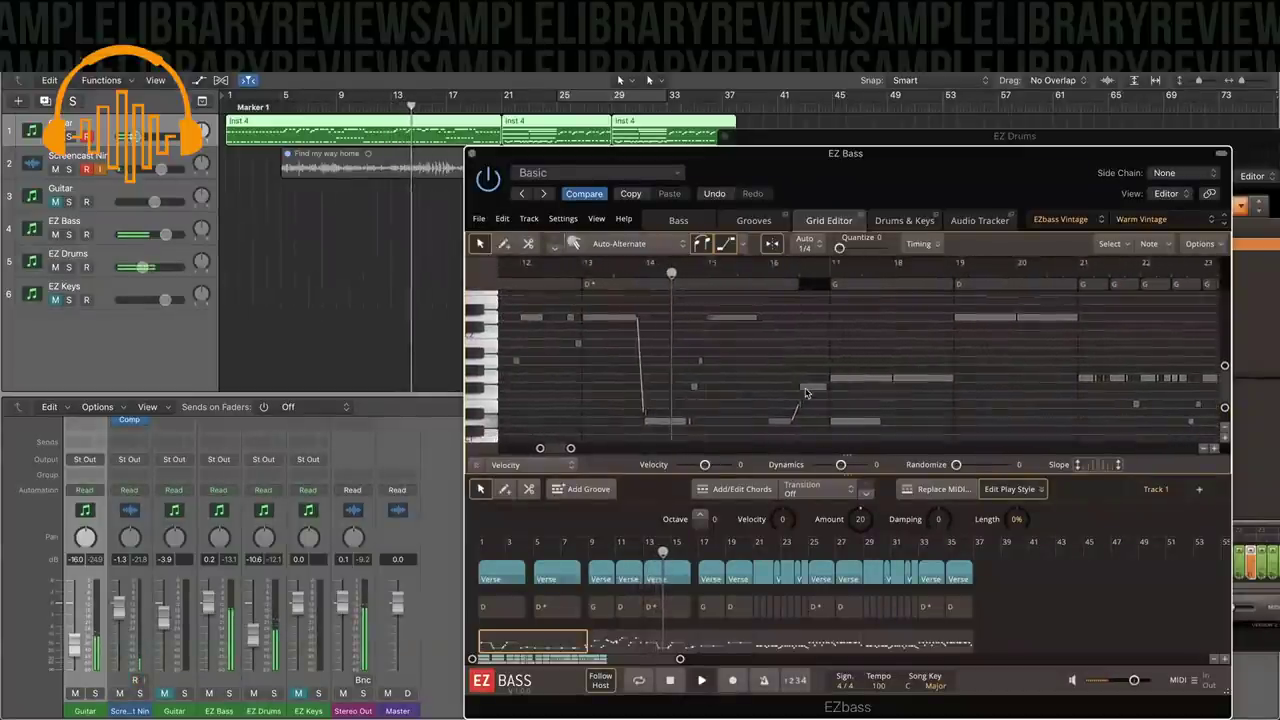
{"action": "scroll", "coordinate": [805, 392], "scroll_direction": "right", "scroll_amount": 2}
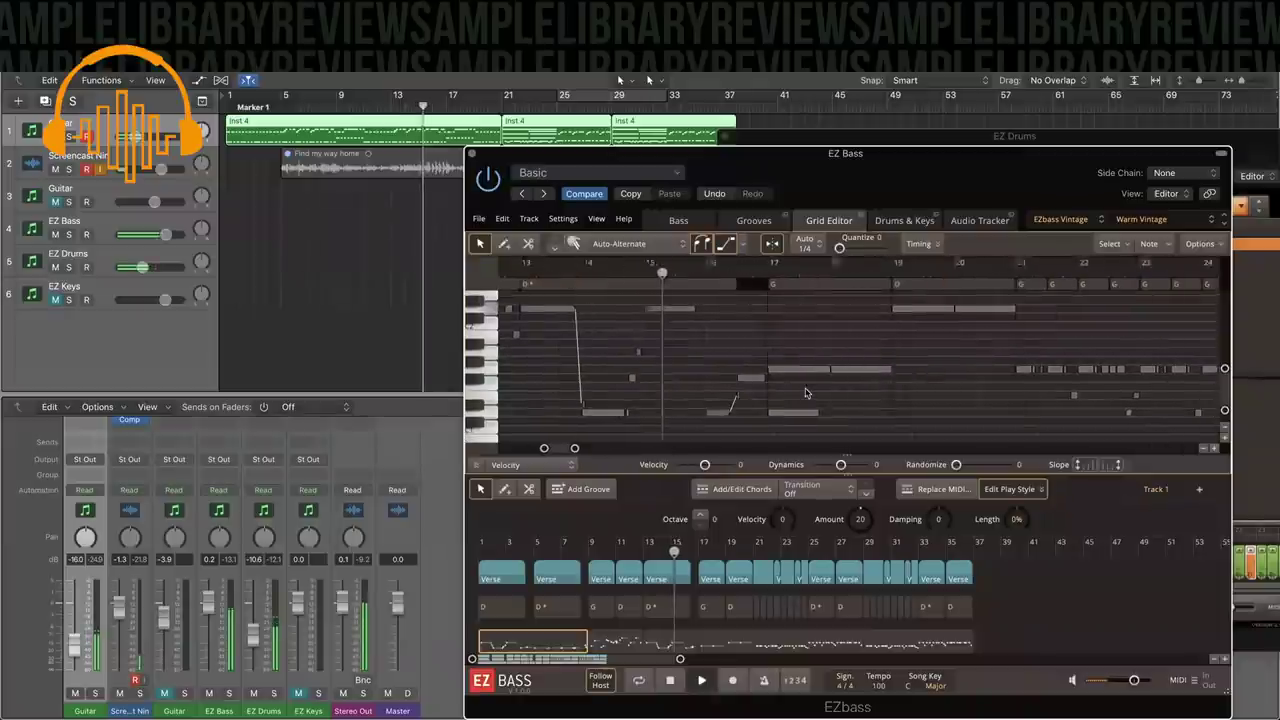
{"action": "scroll", "coordinate": [877, 392], "scroll_direction": "right", "scroll_amount": 1}
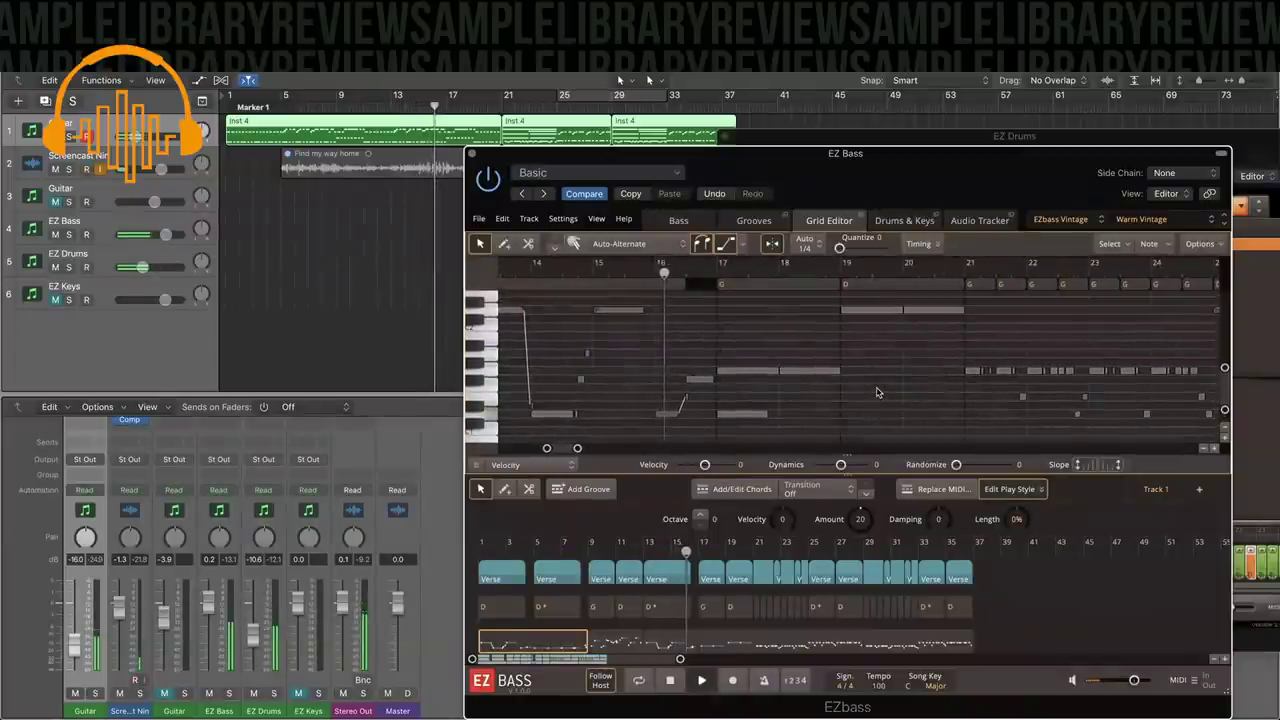
{"action": "scroll", "coordinate": [877, 392], "scroll_direction": "right", "scroll_amount": 1}
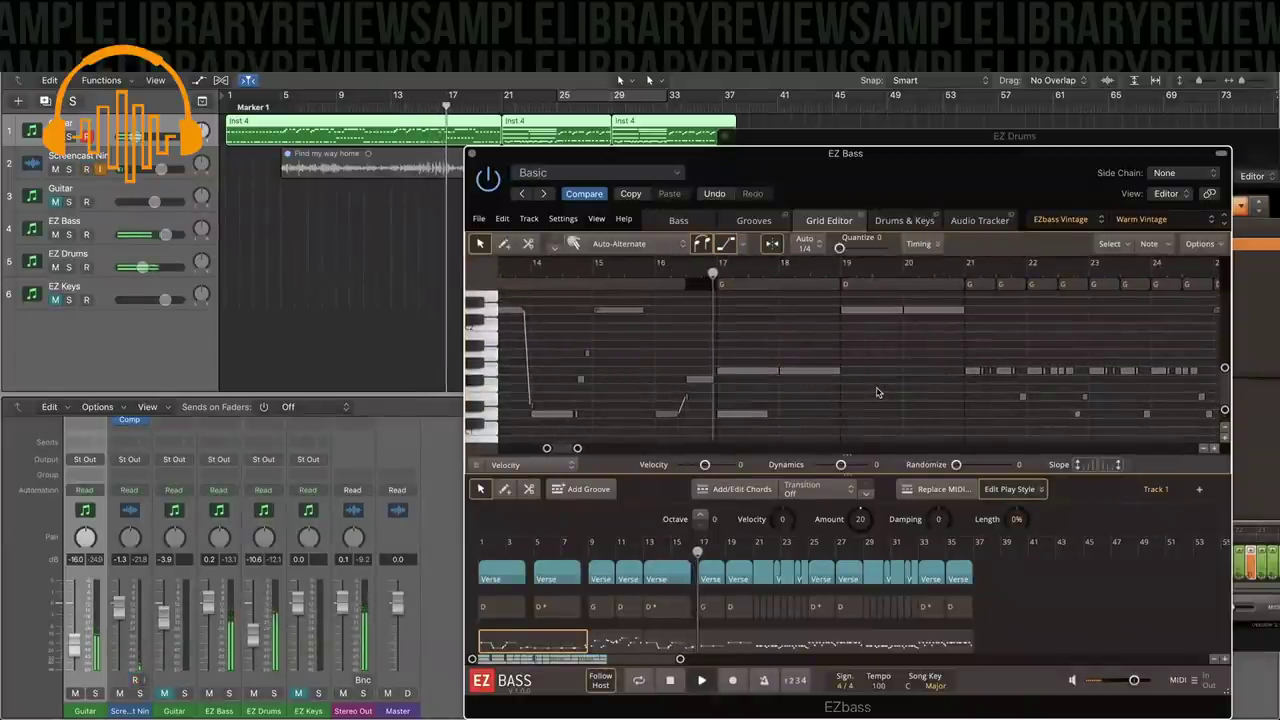
{"action": "scroll", "coordinate": [877, 392], "scroll_direction": "right", "scroll_amount": 3}
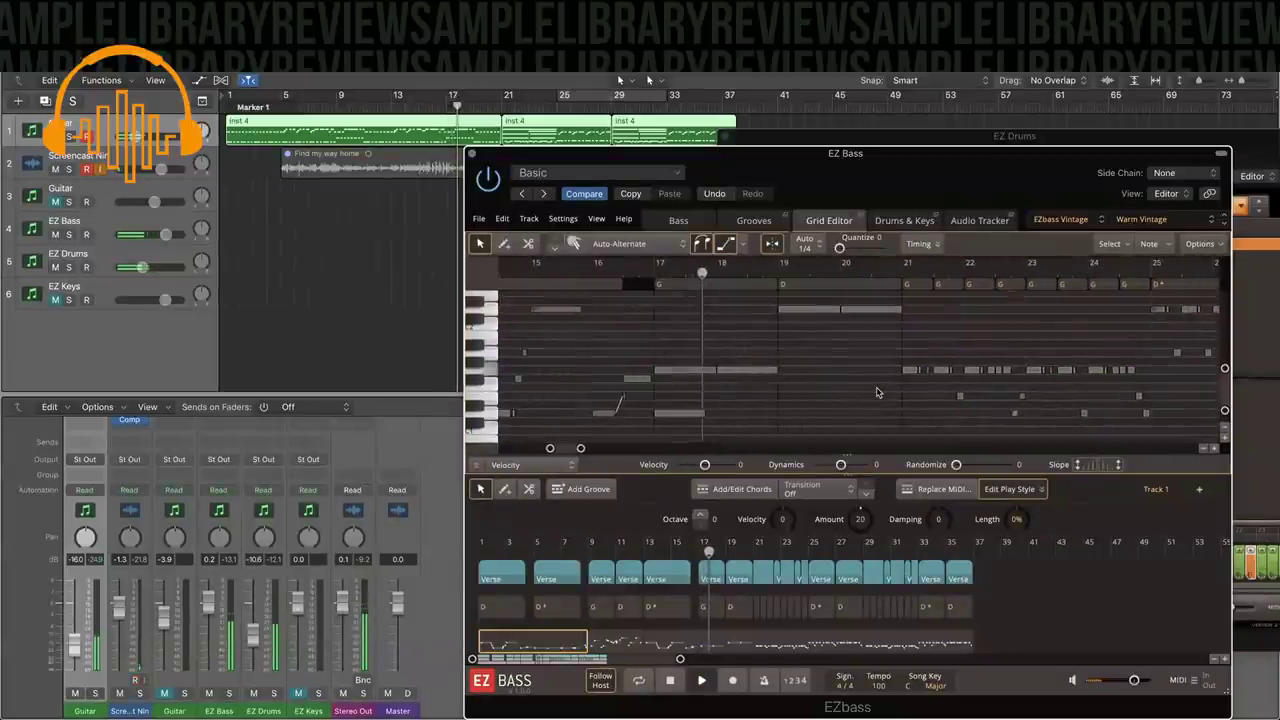
{"action": "scroll", "coordinate": [877, 392], "scroll_direction": "right", "scroll_amount": 1}
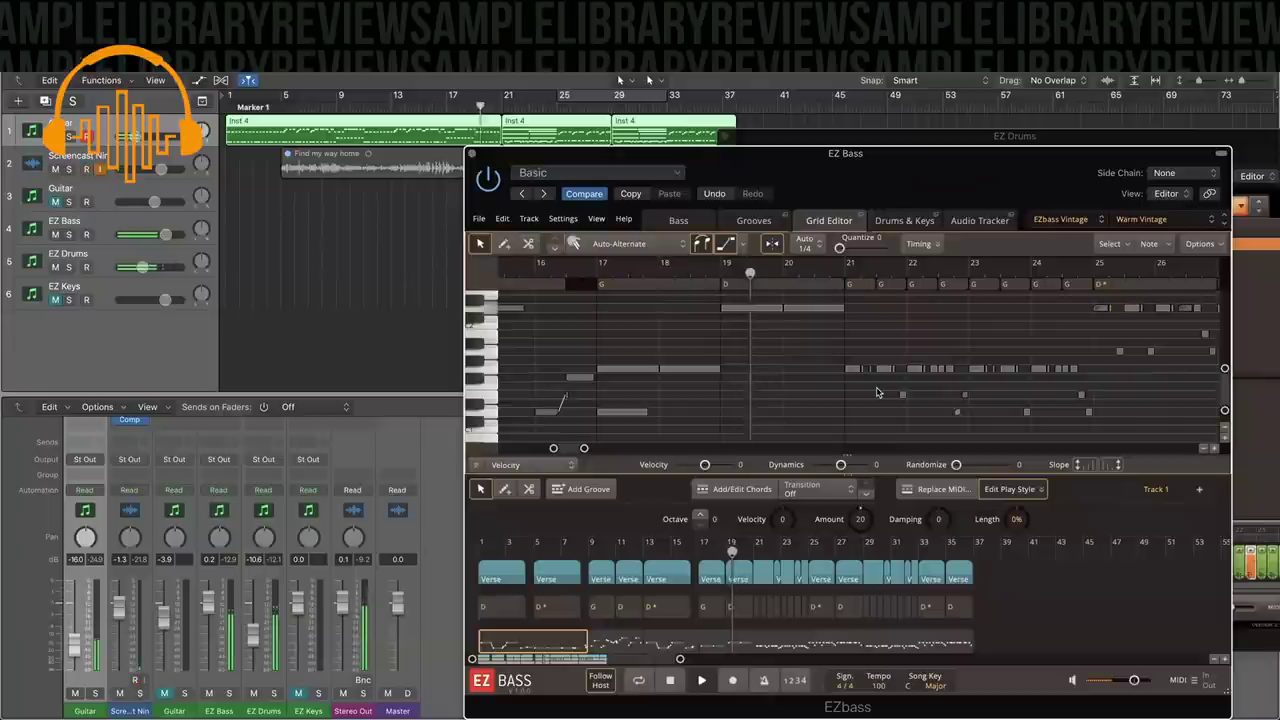
{"action": "scroll", "coordinate": [1074, 408], "scroll_direction": "right", "scroll_amount": 3}
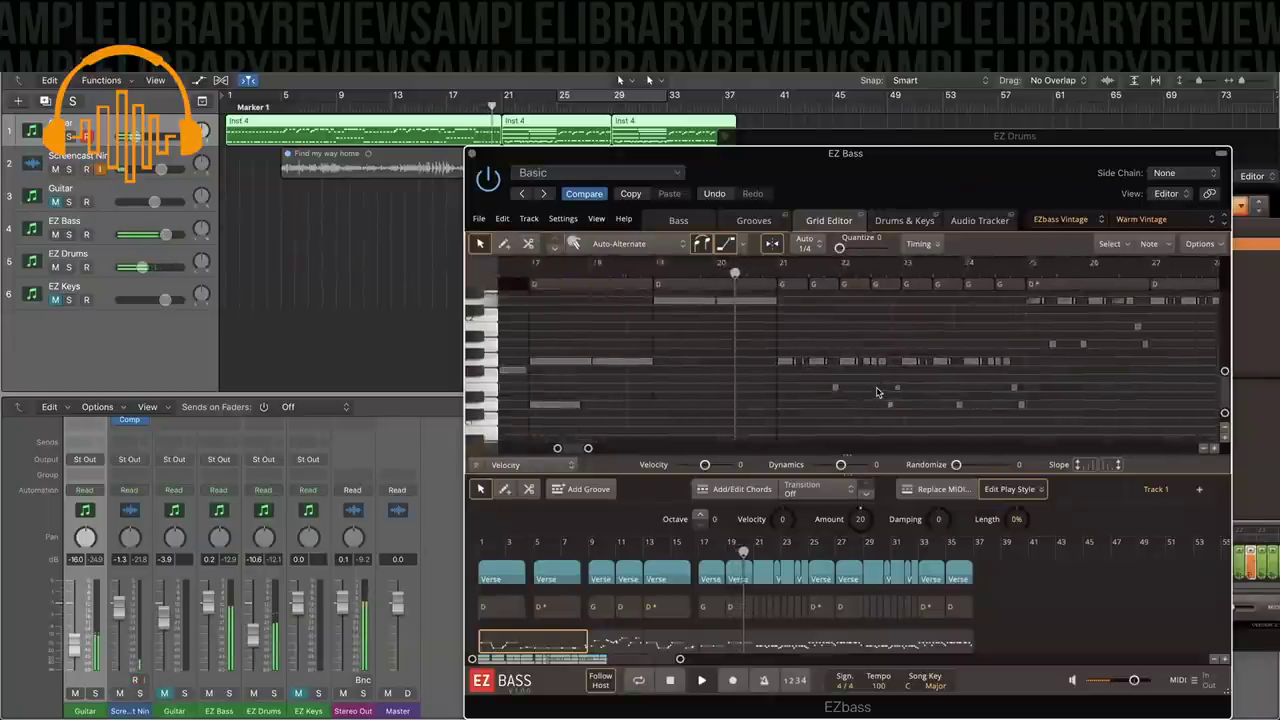
{"action": "scroll", "coordinate": [1074, 408], "scroll_direction": "right", "scroll_amount": 2}
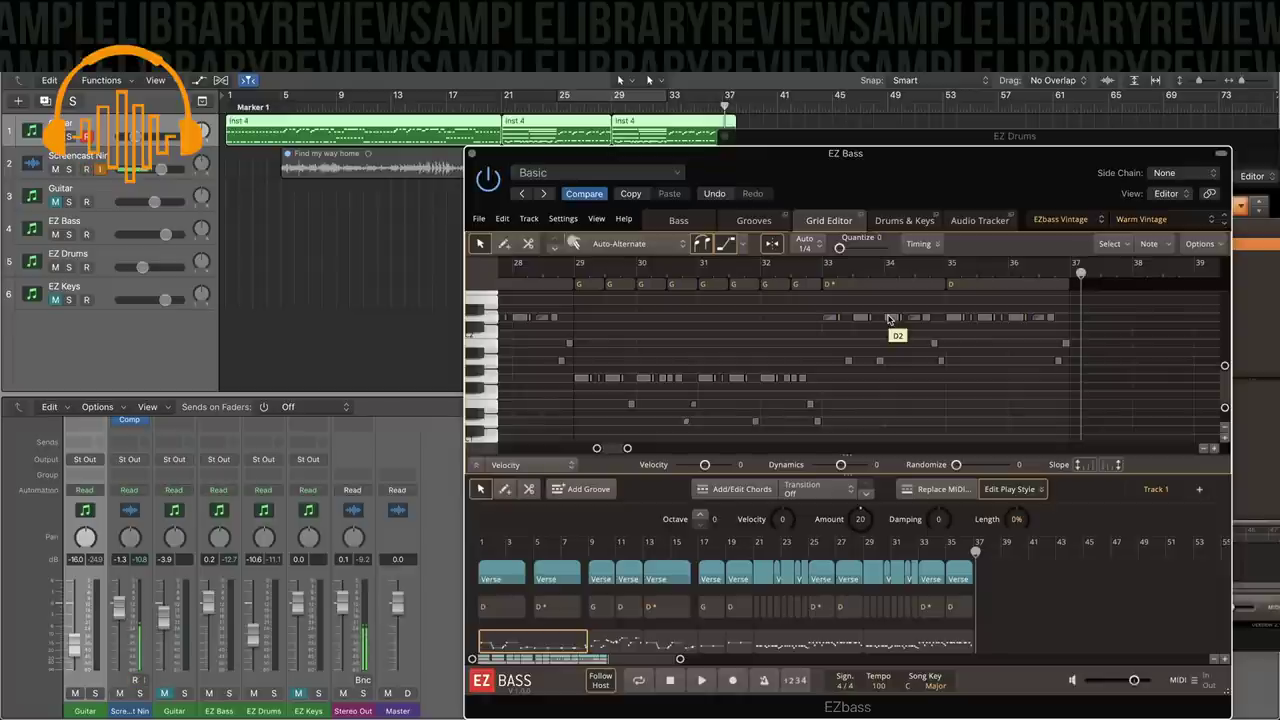
Discard the existing Audio Tracker session and open the recording setup for a new audio-to-MIDI session.
{"action": "left_click", "coordinate": [979, 220]}
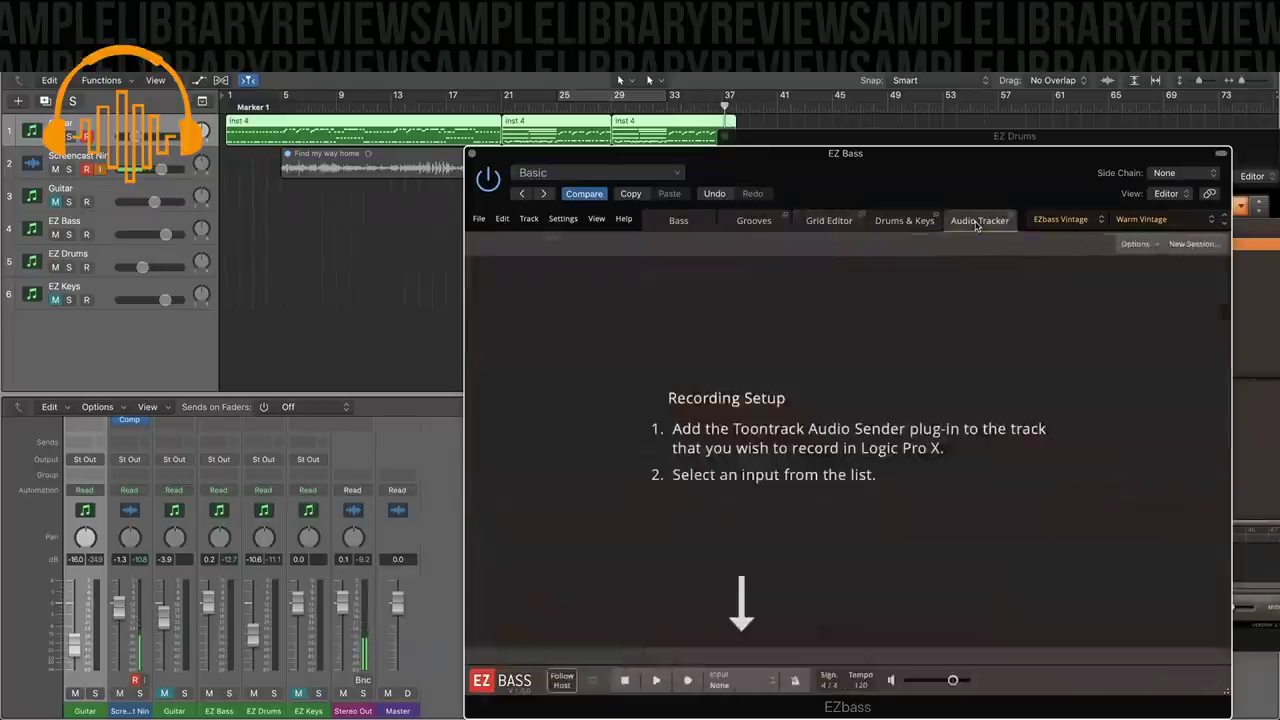
{"action": "left_click", "coordinate": [1193, 243]}
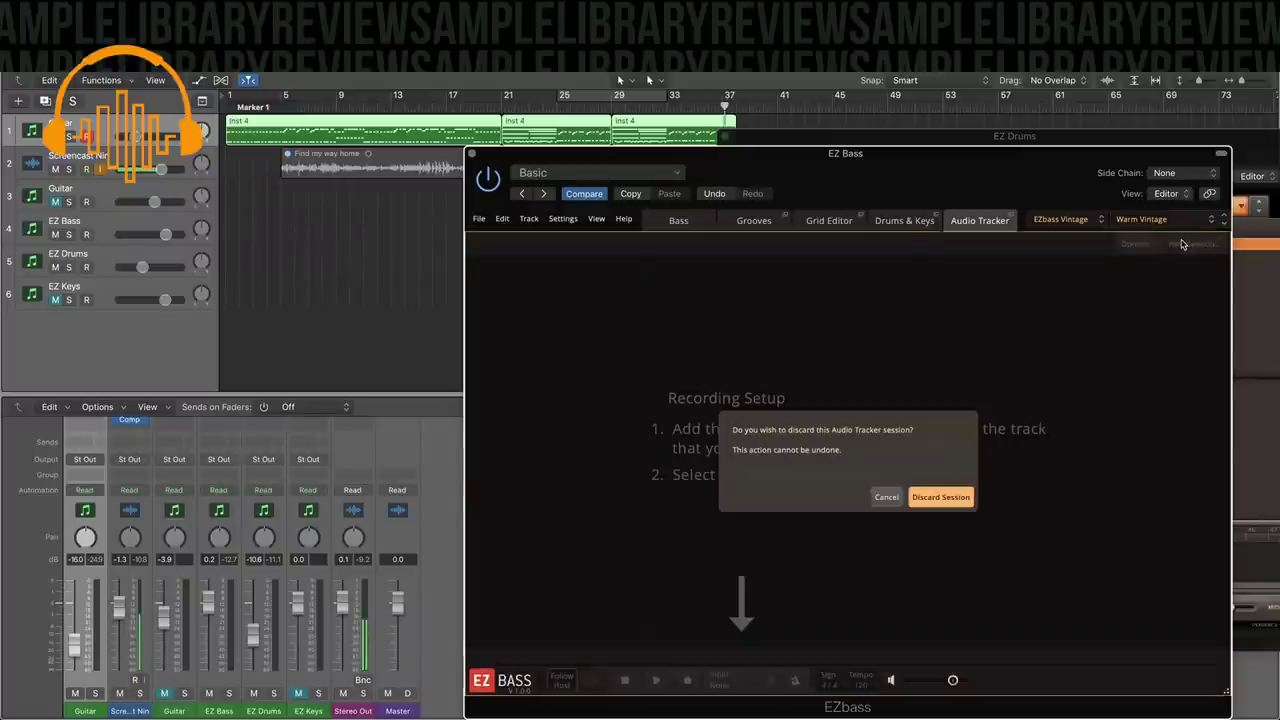
{"action": "left_click", "coordinate": [938, 498]}
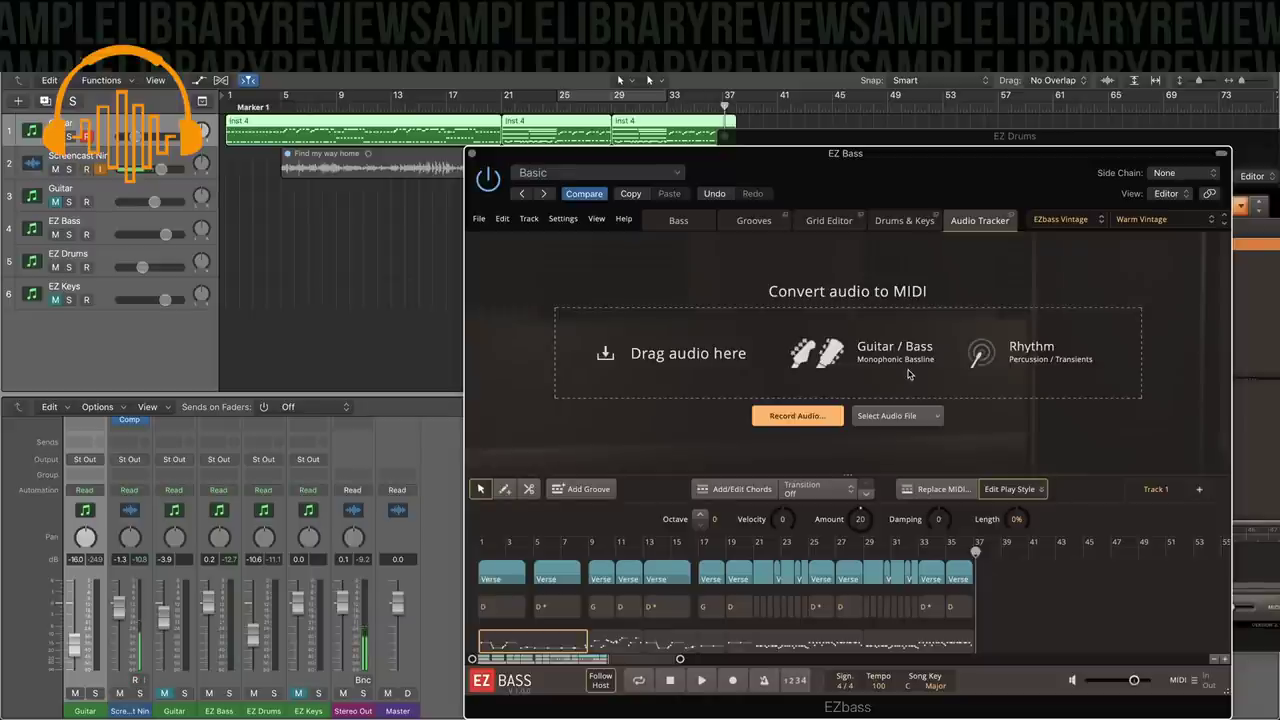
{"action": "left_click", "coordinate": [818, 420]}
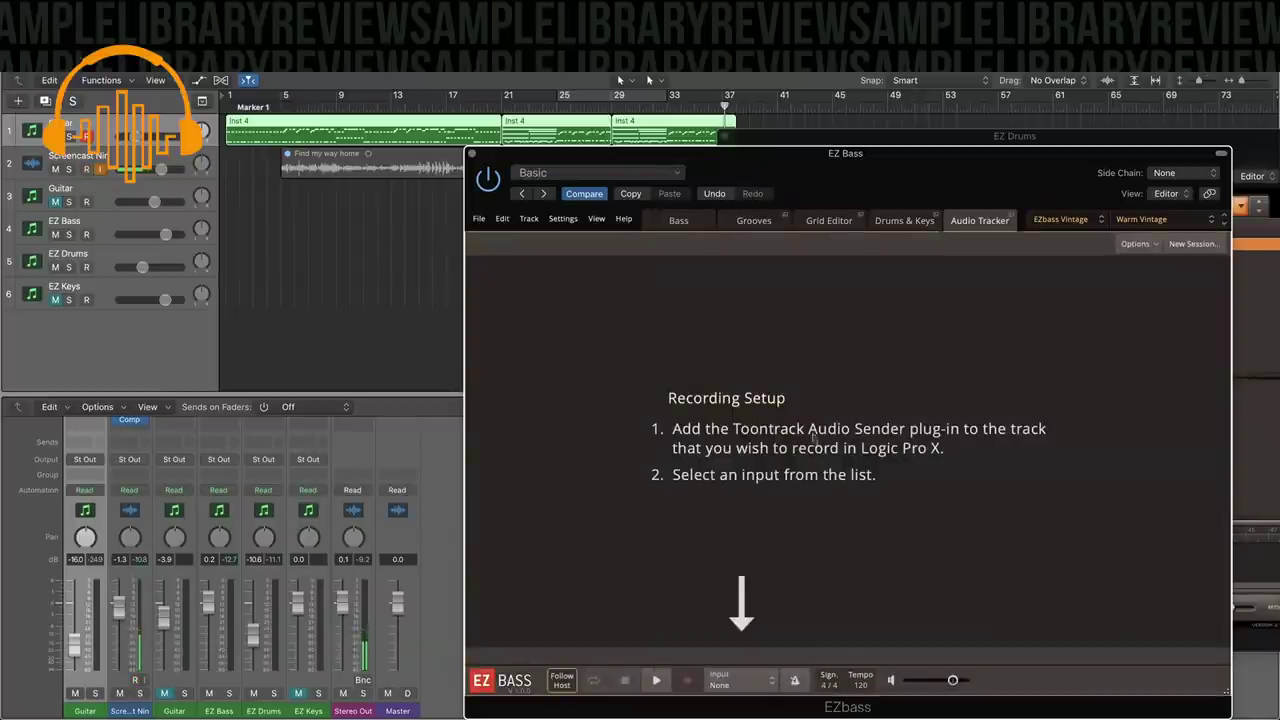
Discard the Audio Tracker recording session and go back to the groove browser.
{"action": "left_click", "coordinate": [1198, 246]}
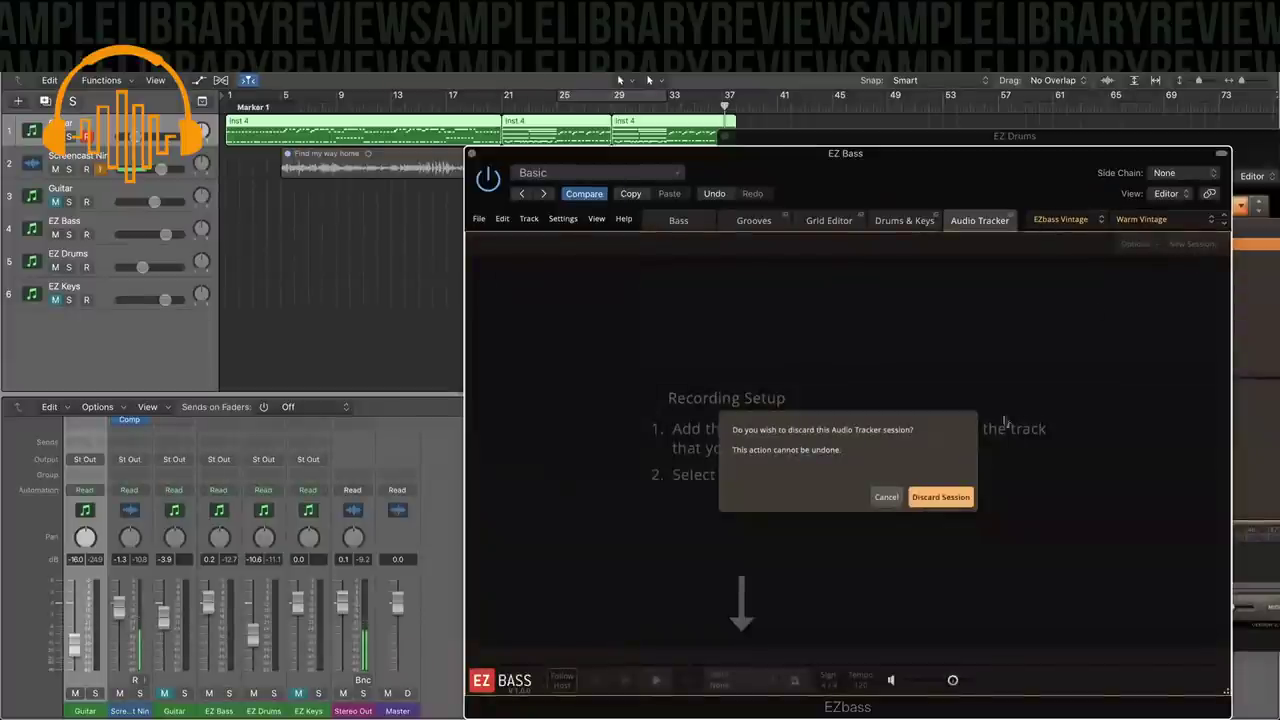
{"action": "left_click", "coordinate": [942, 497]}
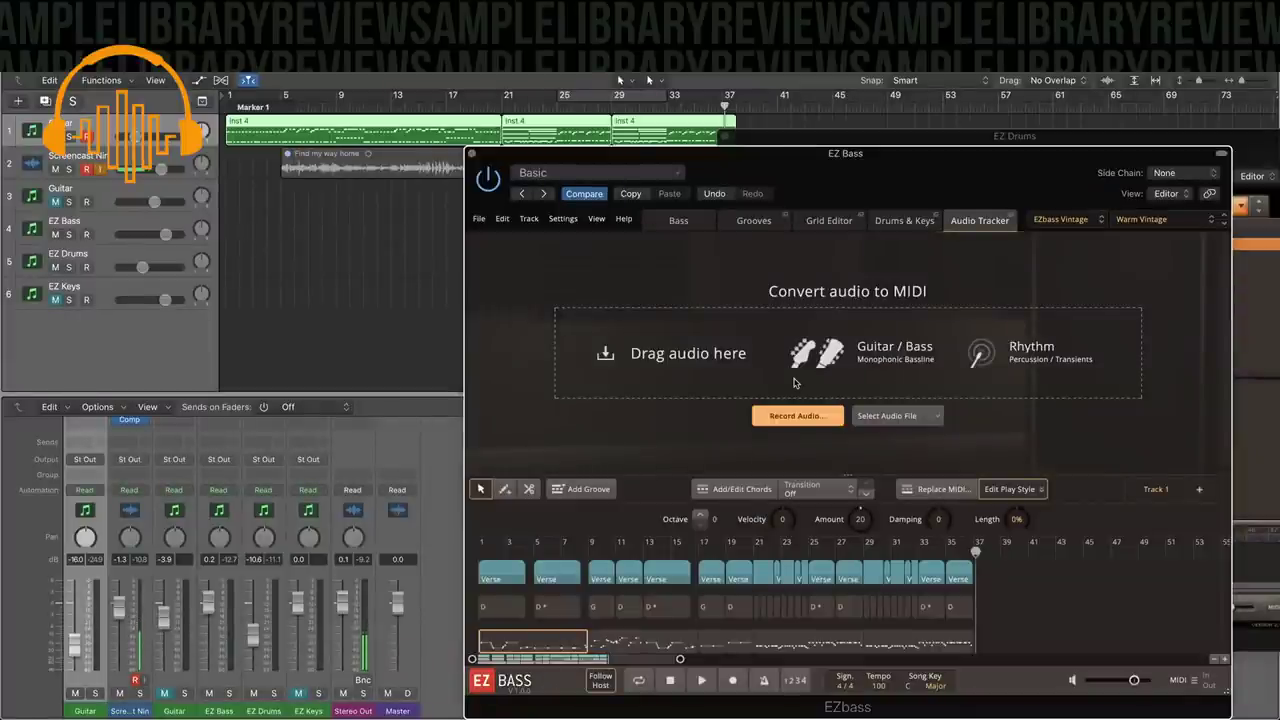
{"action": "left_click", "coordinate": [754, 221]}
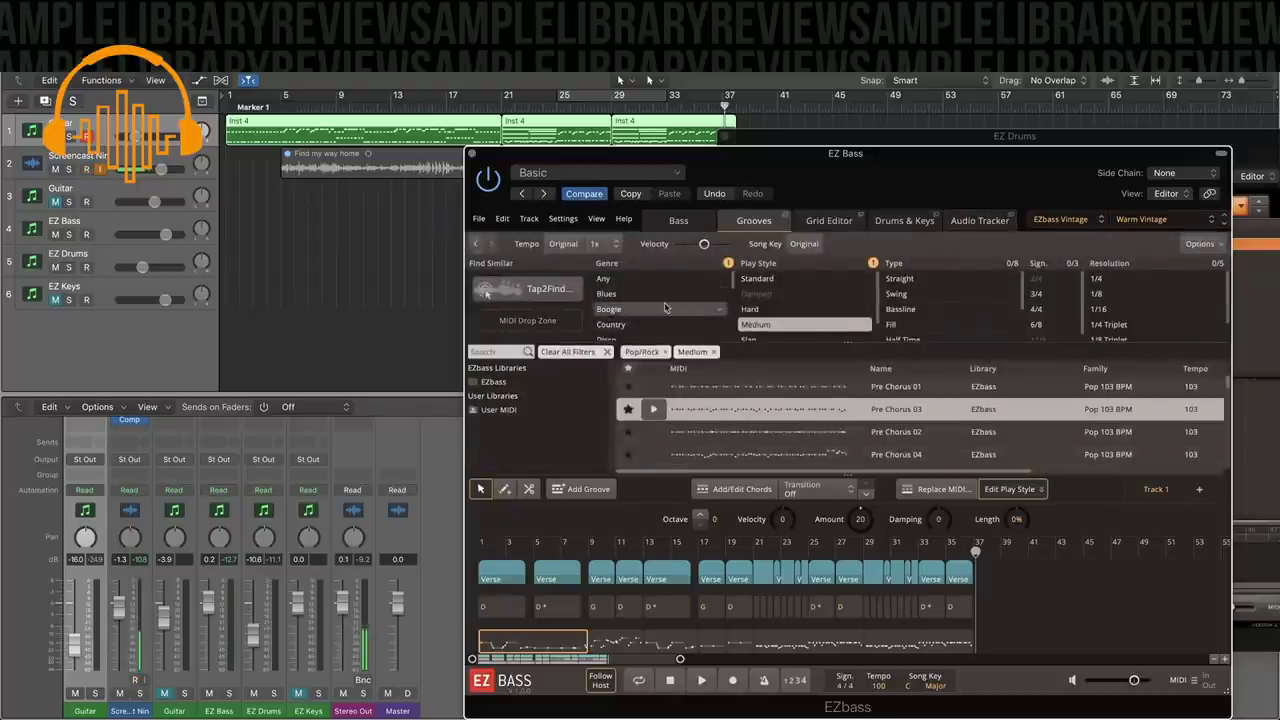
Show the bass block starting at bar 9 in the Grid Editor to view its notes.
{"action": "left_click", "coordinate": [826, 228]}
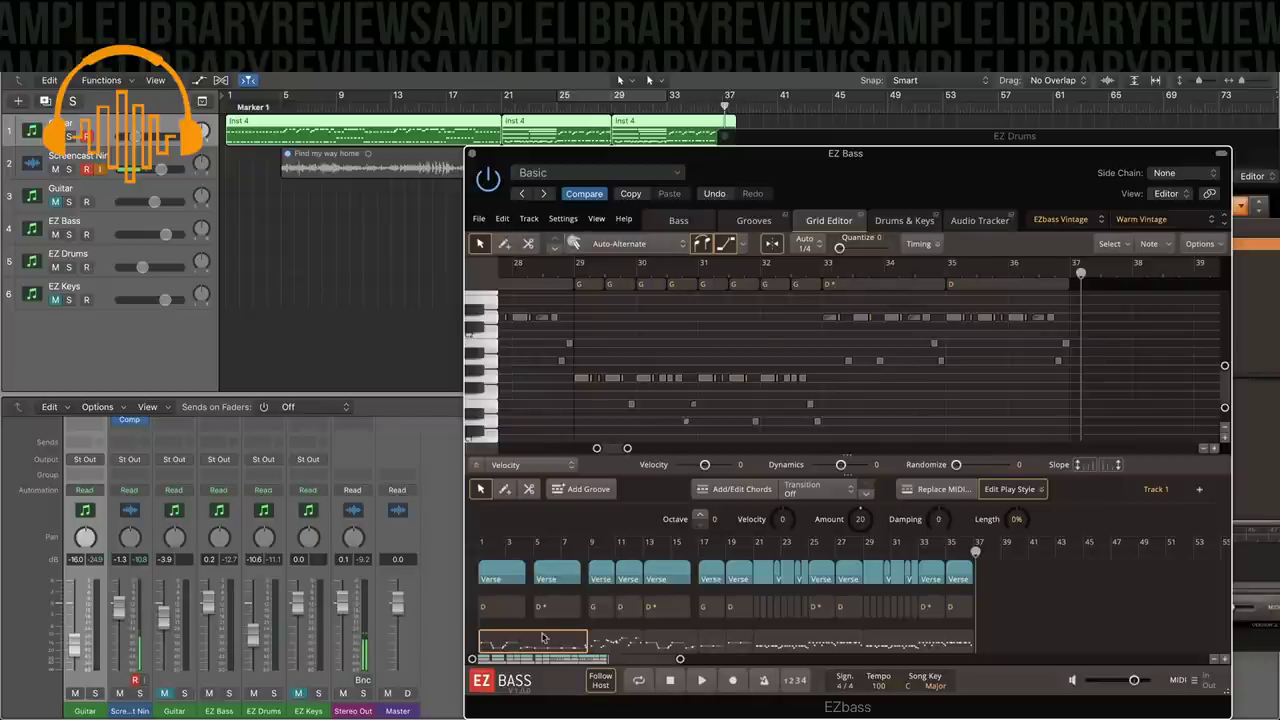
{"action": "left_click", "coordinate": [617, 643]}
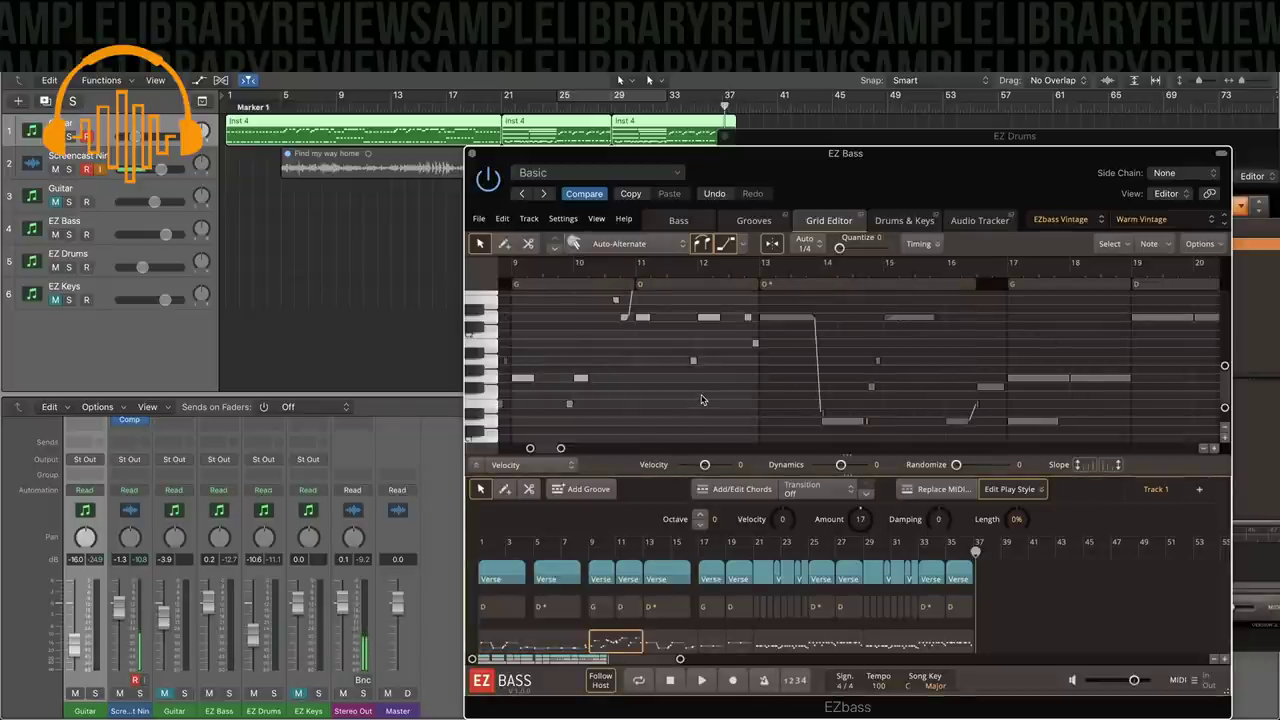
{"action": "left_click", "coordinate": [704, 364]}
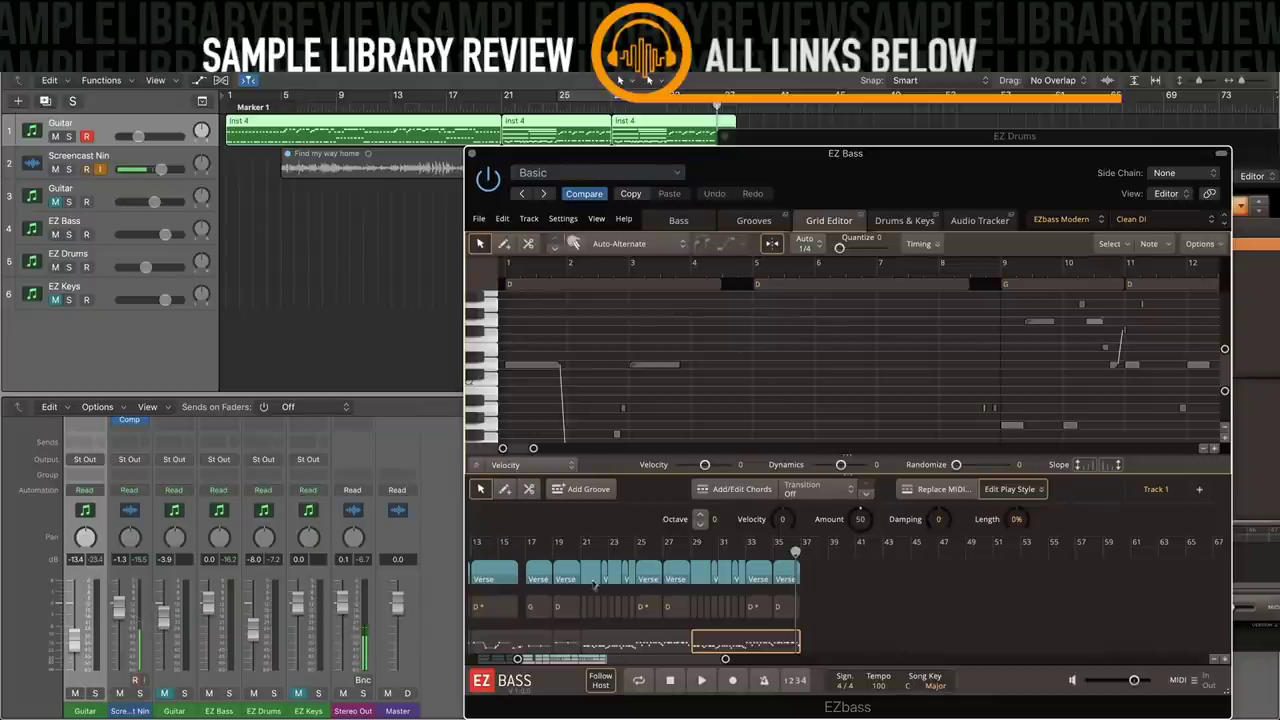
Select all the bass blocks from bar 1 to the end of the song and view their lower notes in the Grid Editor.
{"action": "scroll", "coordinate": [492, 612], "scroll_direction": "left", "scroll_amount": 5}
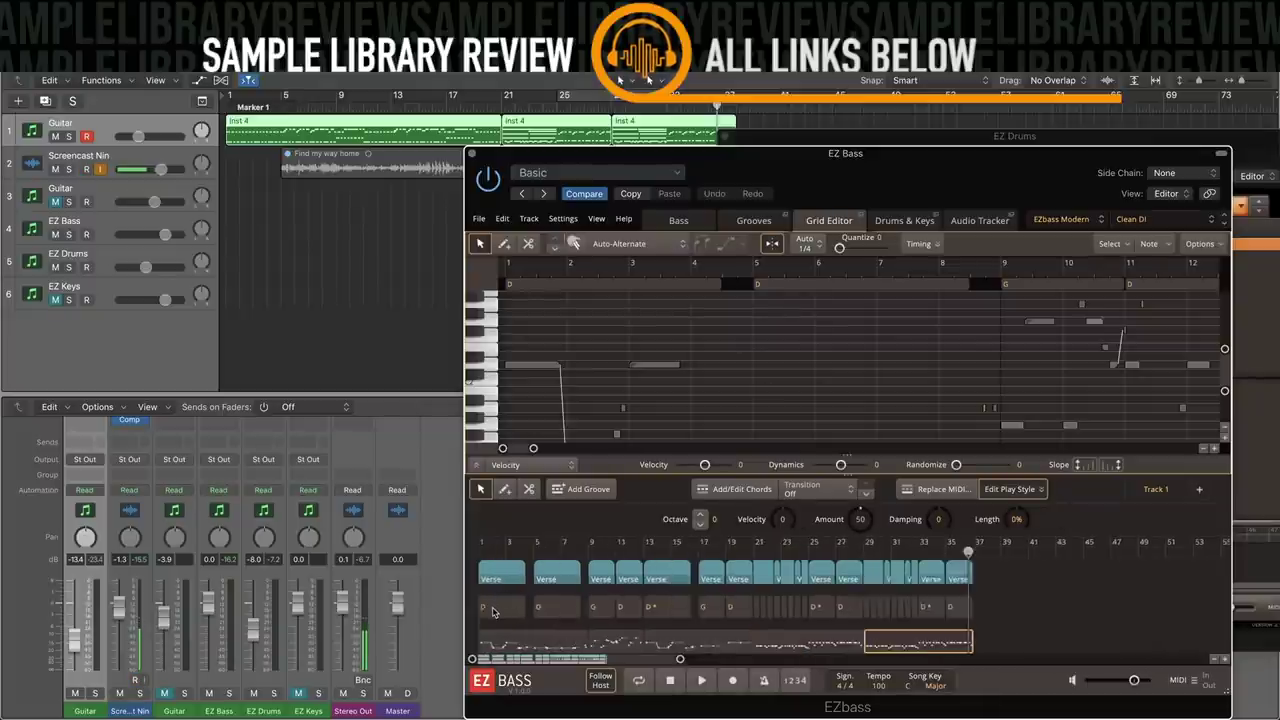
{"action": "left_click_drag", "start_coordinate": [993, 644], "coordinate": [489, 615]}
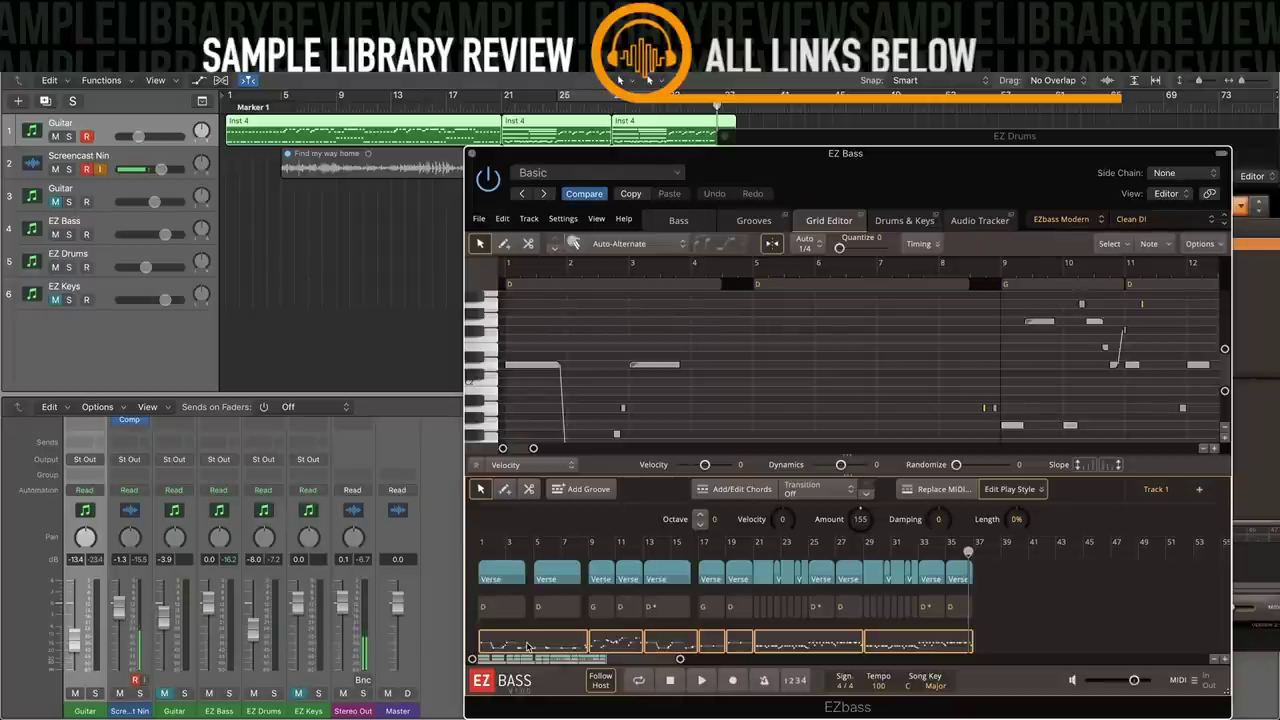
{"action": "scroll", "coordinate": [628, 387], "scroll_direction": "down", "scroll_amount": 5}
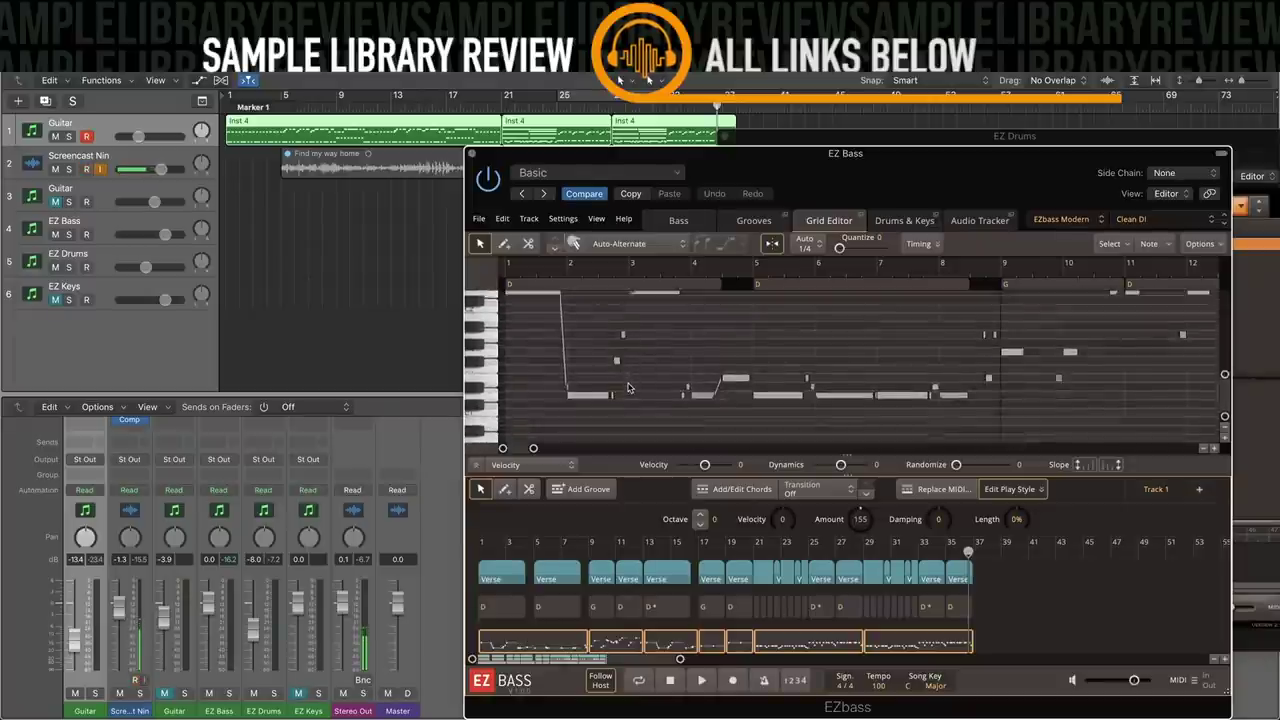